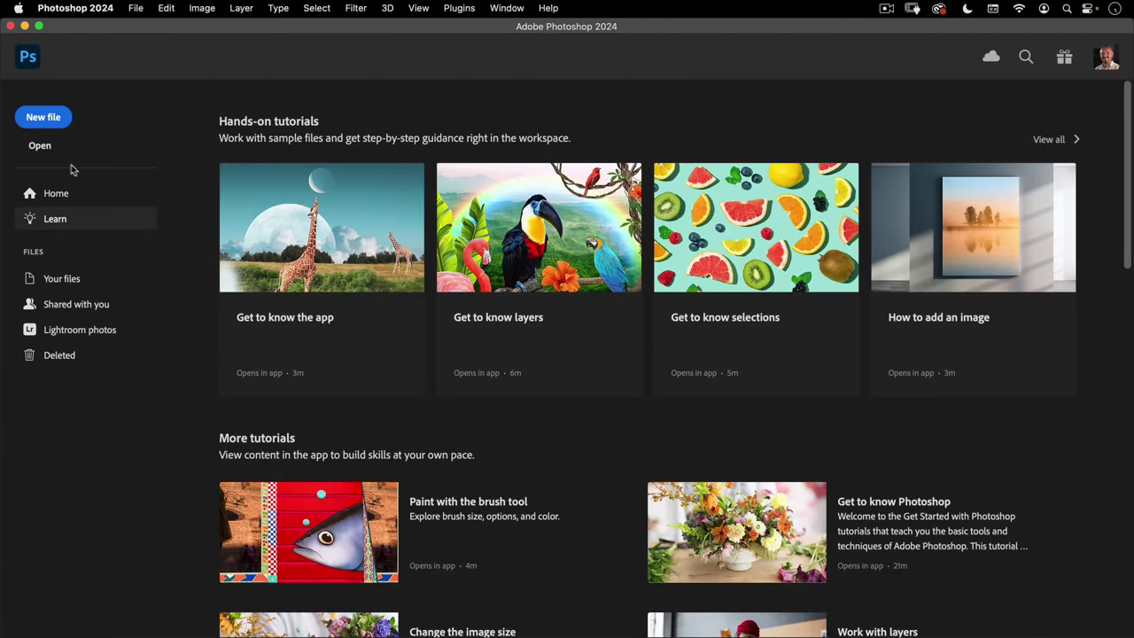
- Start a new document from the default Photo preset
left_click(32, 119)
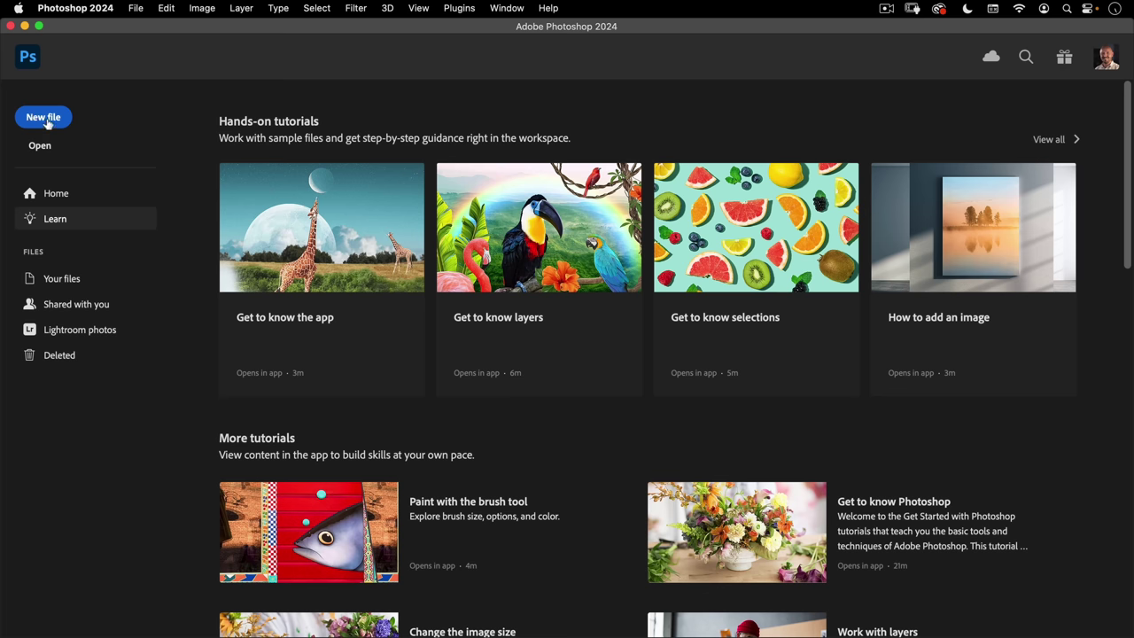
left_click(49, 119)
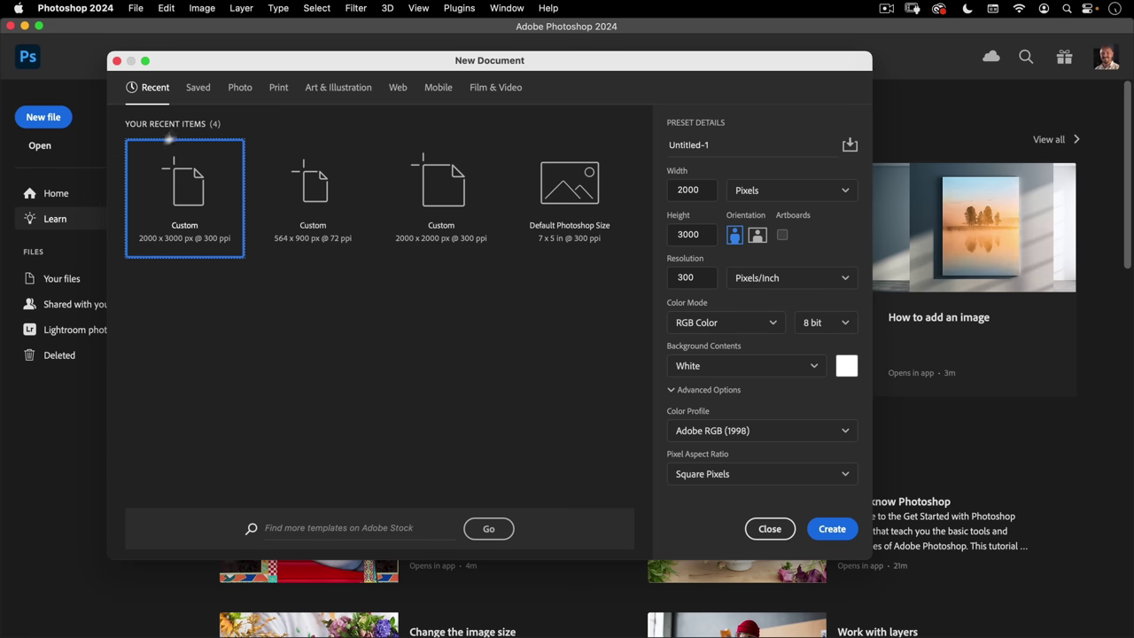
left_click(240, 85)
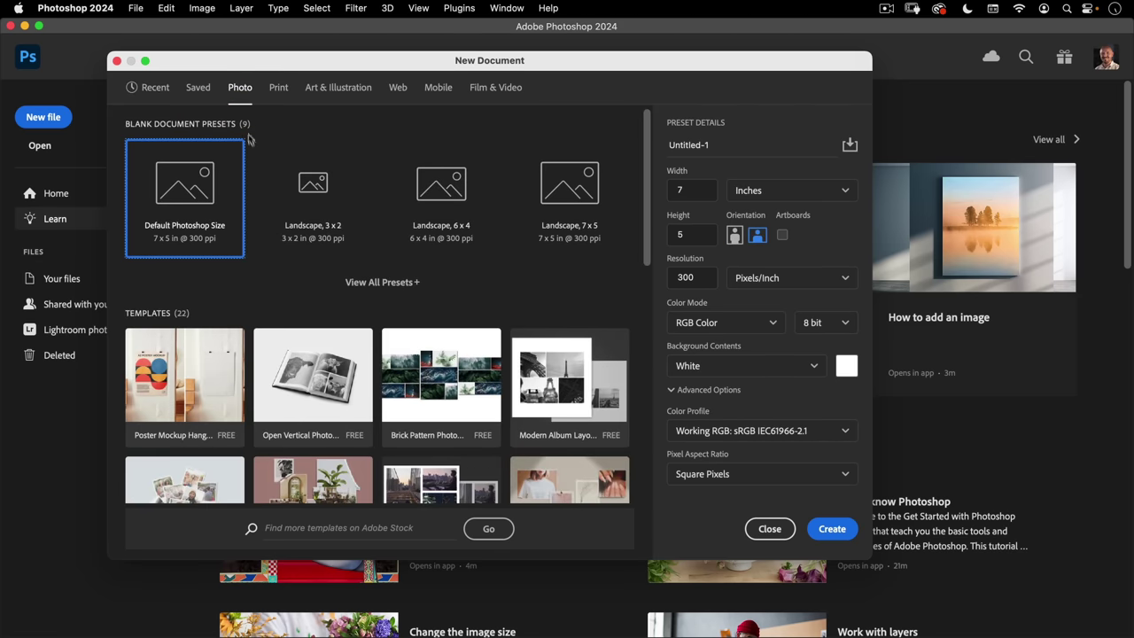
left_click(182, 188)
left_click(315, 183)
left_click(441, 183)
left_click(313, 184)
left_click(182, 184)
- Set the document size to 2000 × 3000 pixels at 72 ppi resolution
left_click(776, 190)
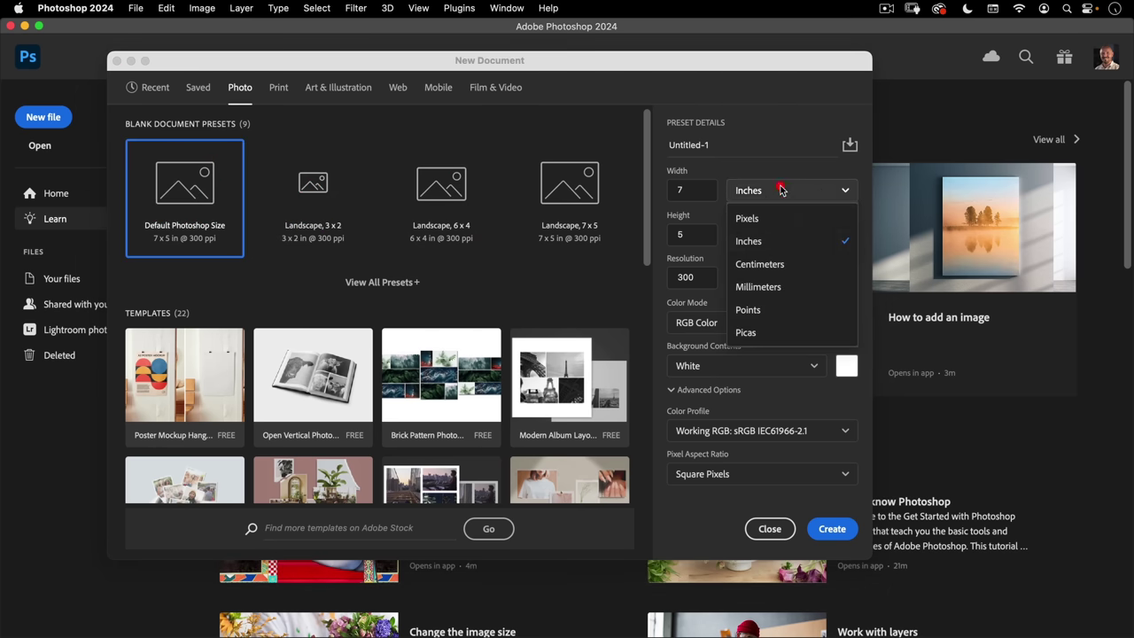
left_click(751, 219)
type("2000")
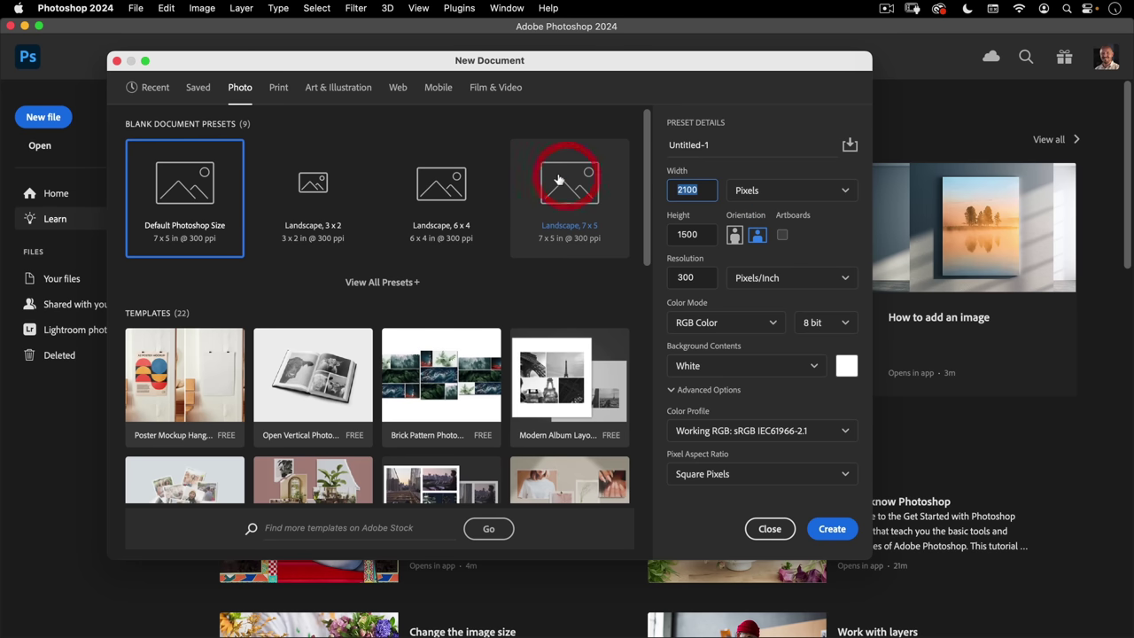
key("Tab")
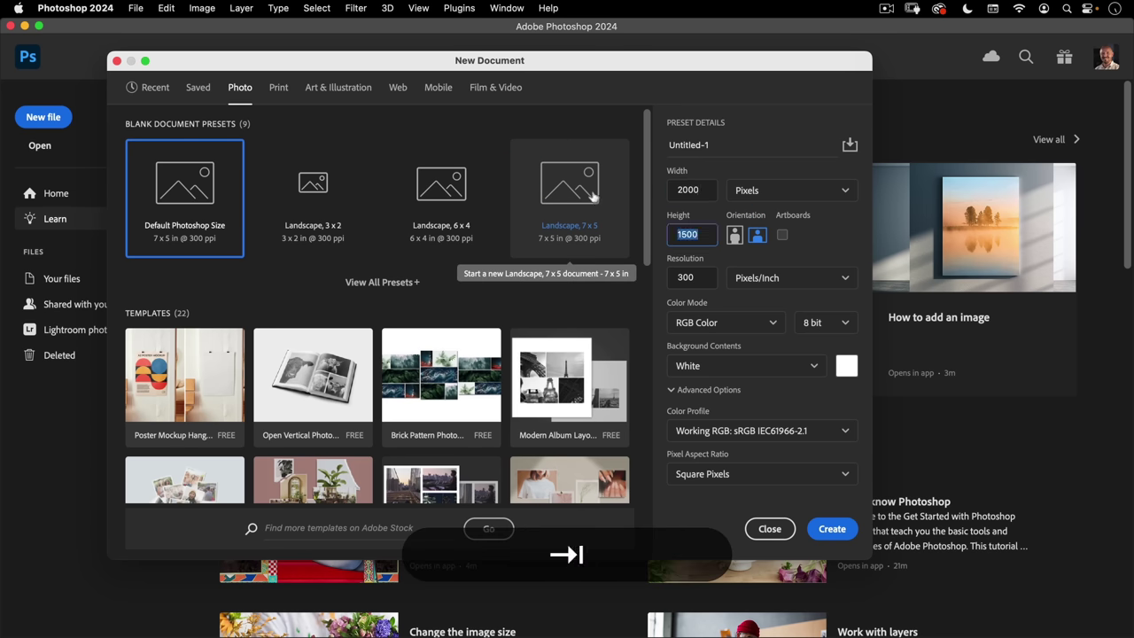
type("3000")
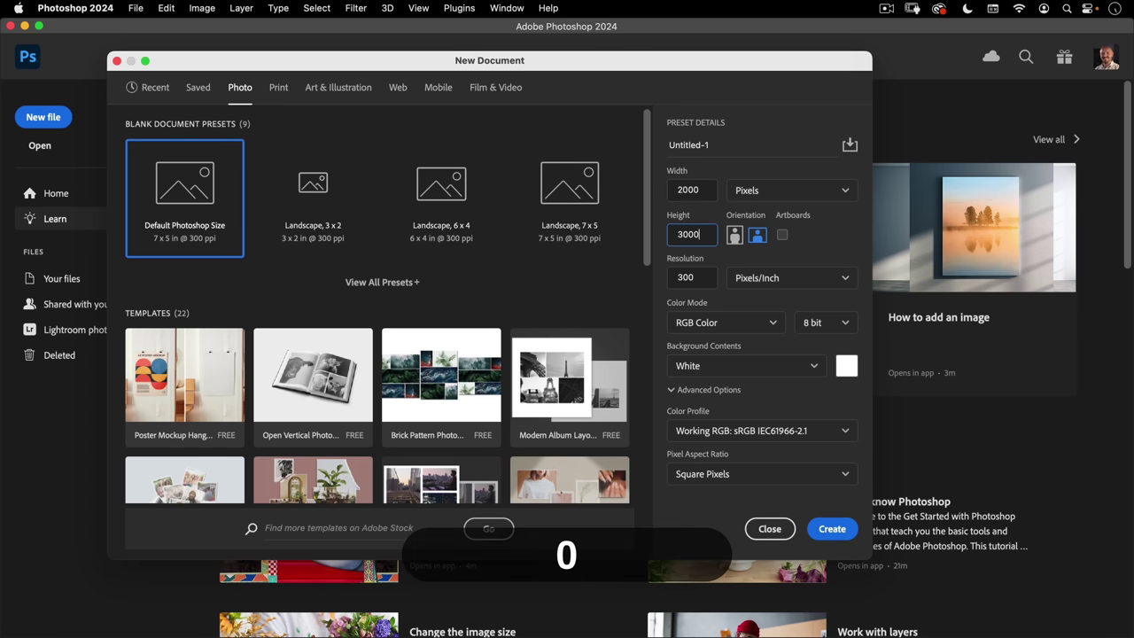
key("Tab")
left_click_drag(700, 277, 641, 271)
type("72")
key("Tab")
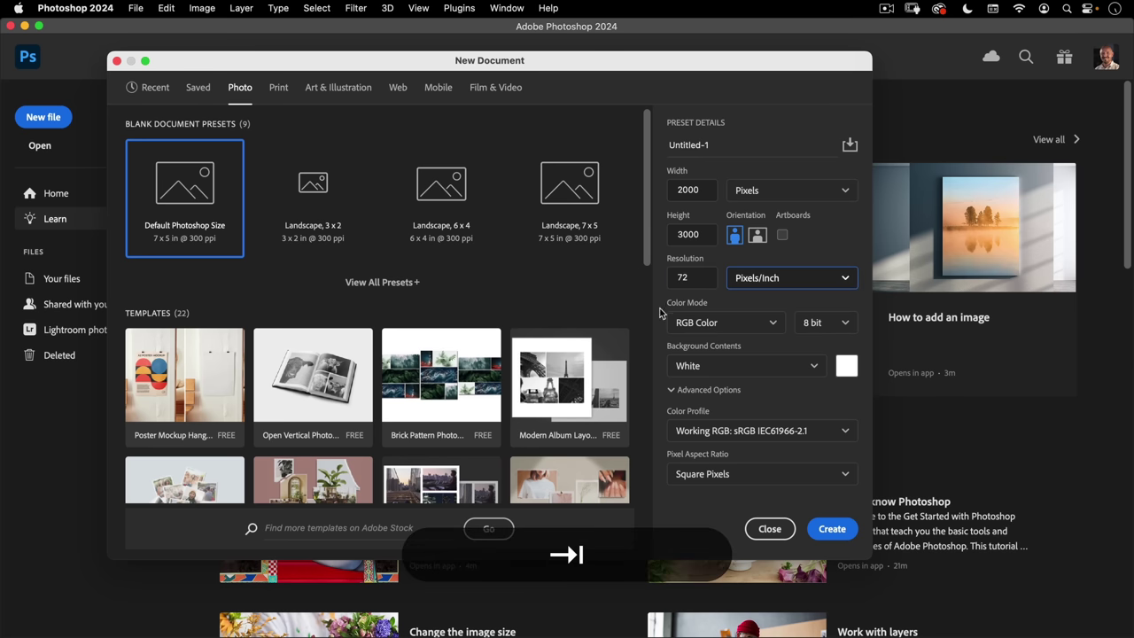
- Choose the Adobe RGB (1998) profile, name it 'Poster Template', and create the document
left_click(714, 434)
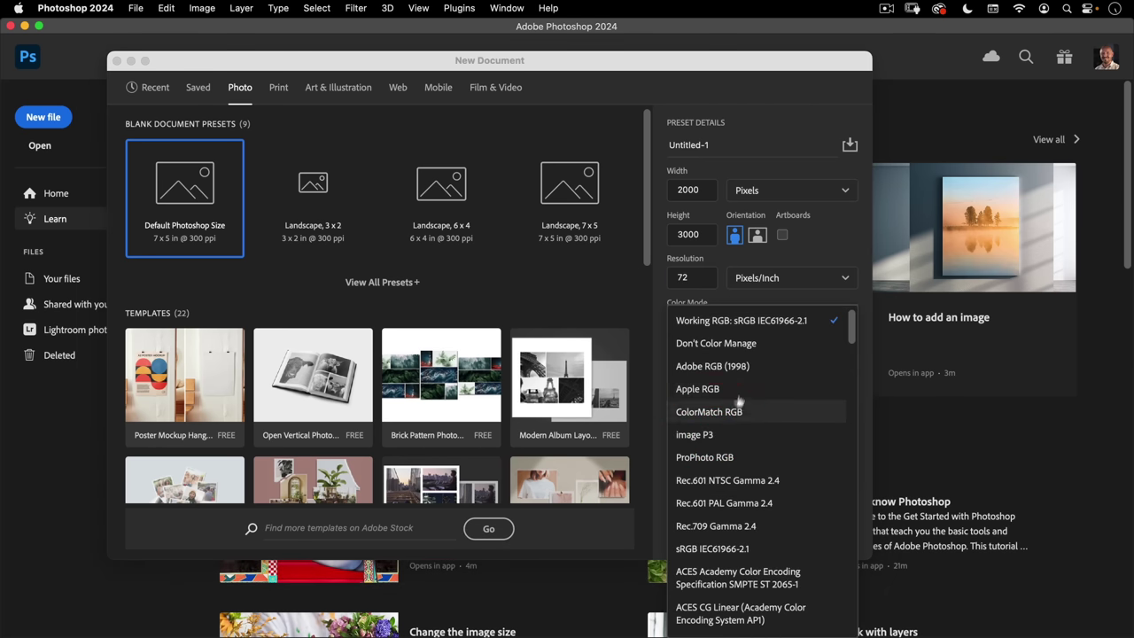
left_click(724, 367)
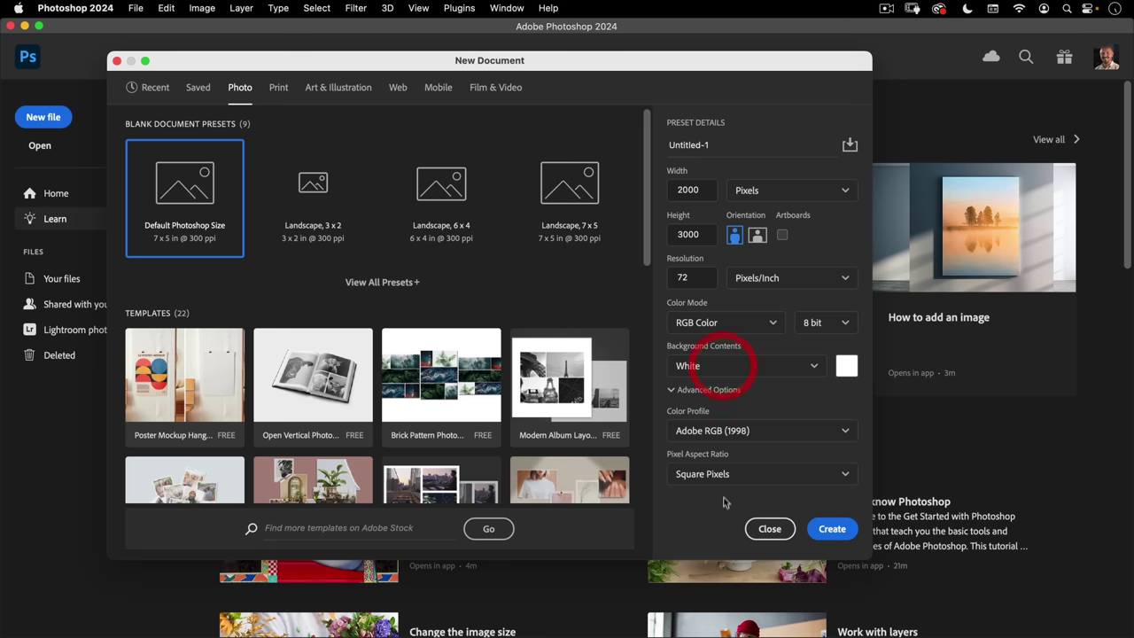
left_click_drag(712, 147, 652, 141)
type("POster Template")
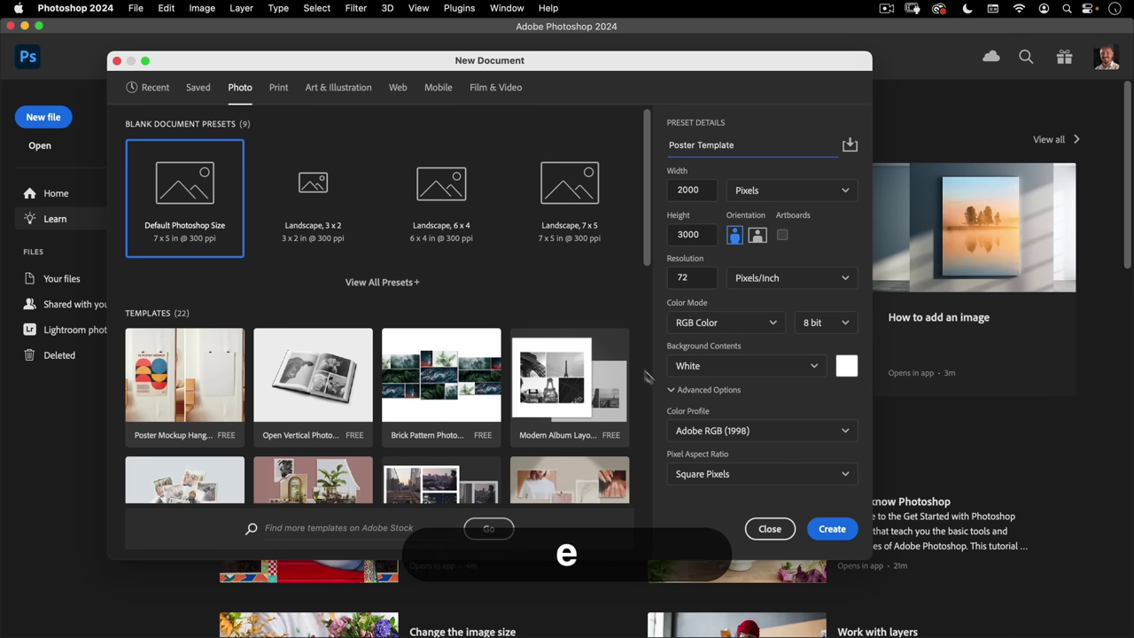
left_click(822, 528)
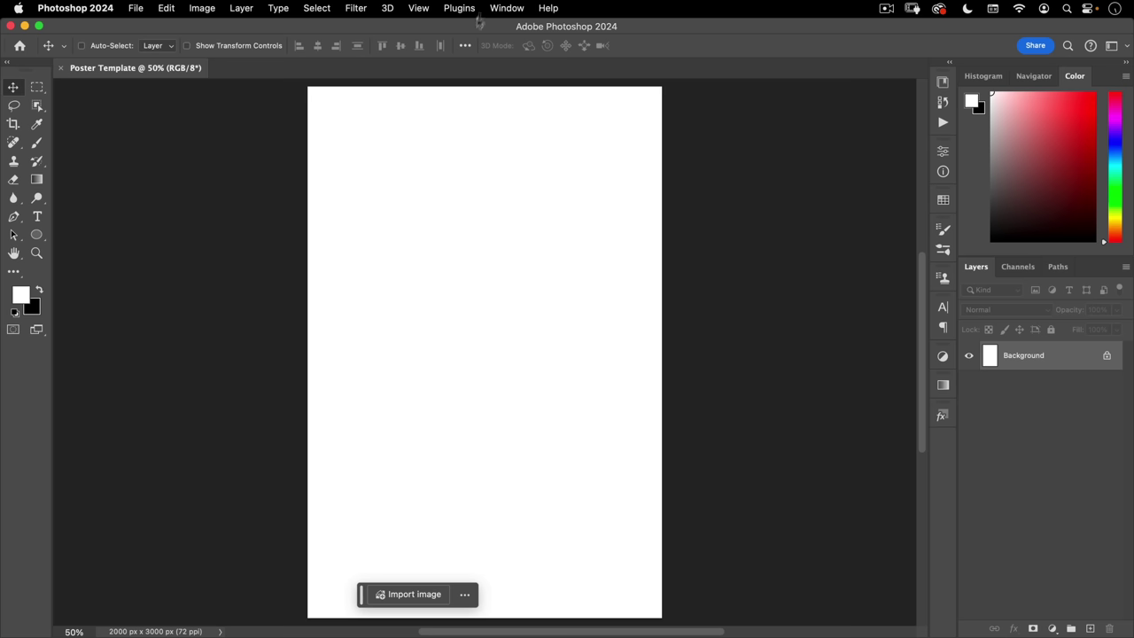
- Start a Default guide layout with 4 columns and 2 rows, both without gutters
left_click(418, 8)
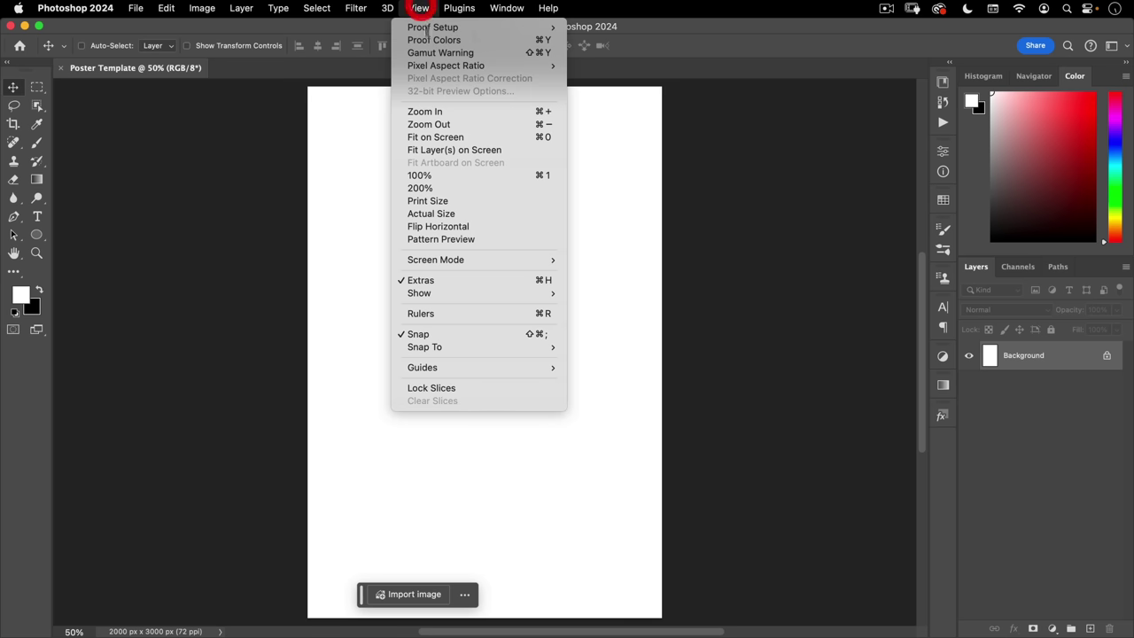
mouse_move(430, 371)
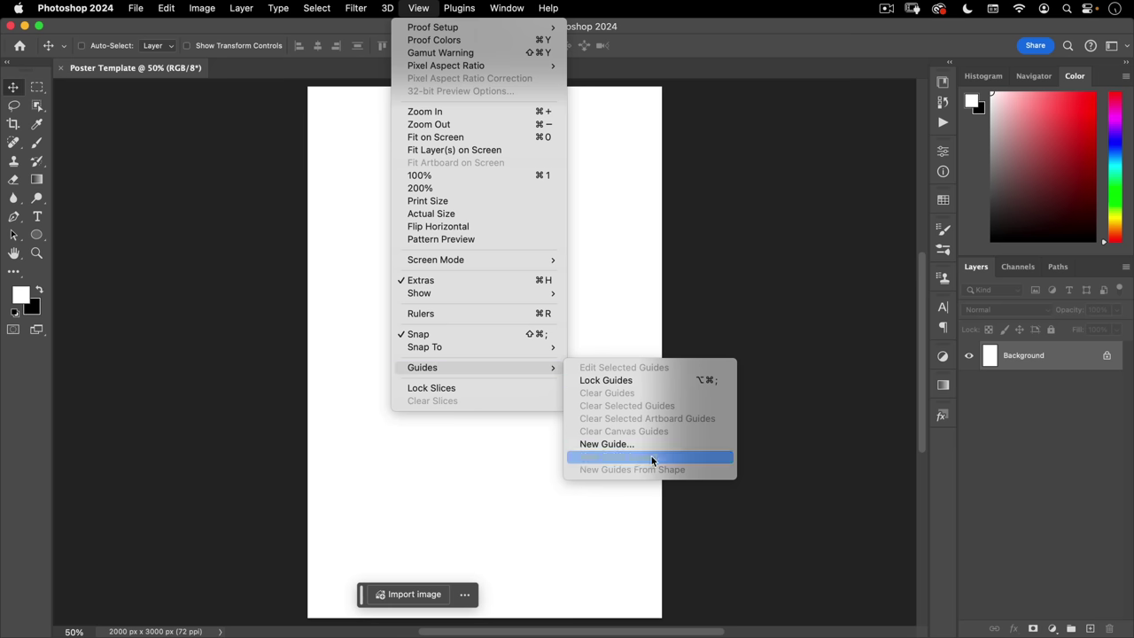
left_click(652, 456)
left_click(679, 114)
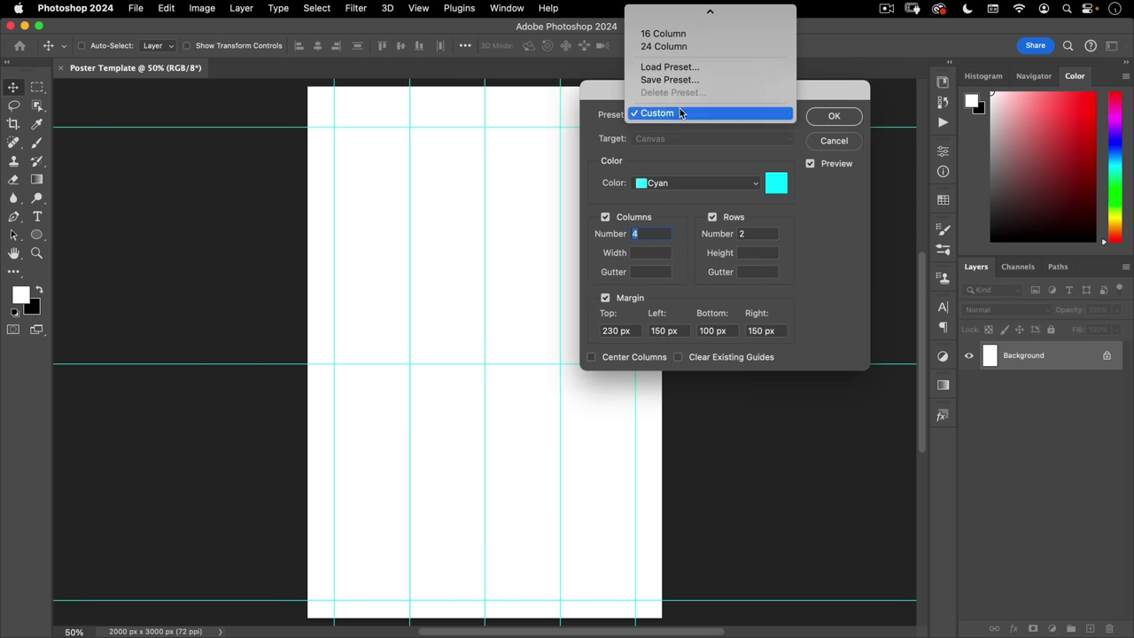
left_click(678, 9)
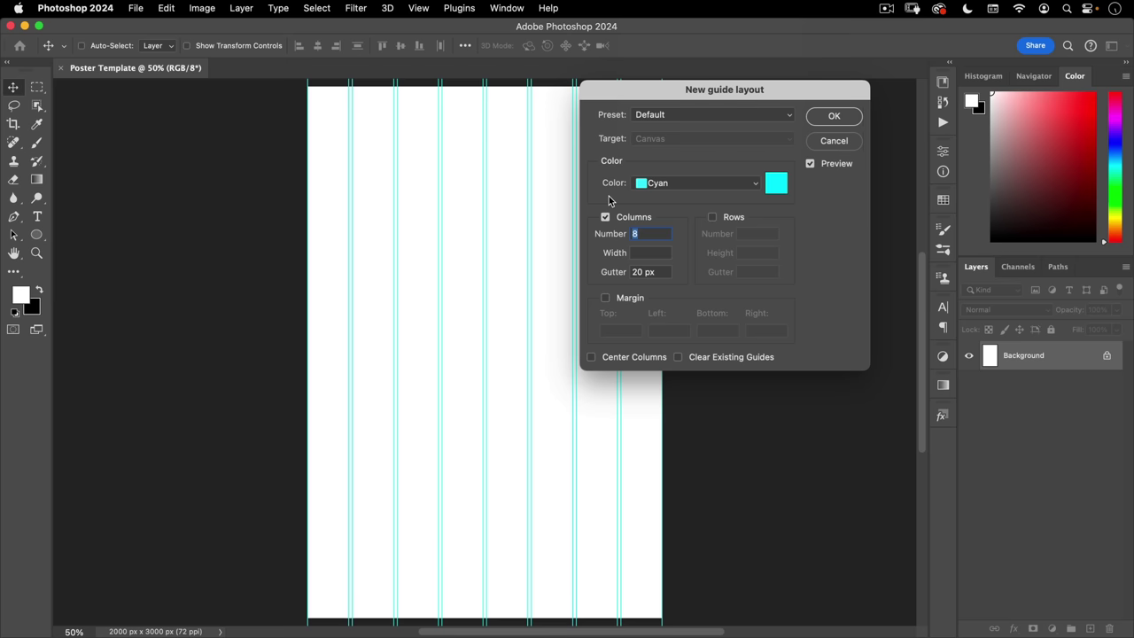
type("4")
left_click(599, 276)
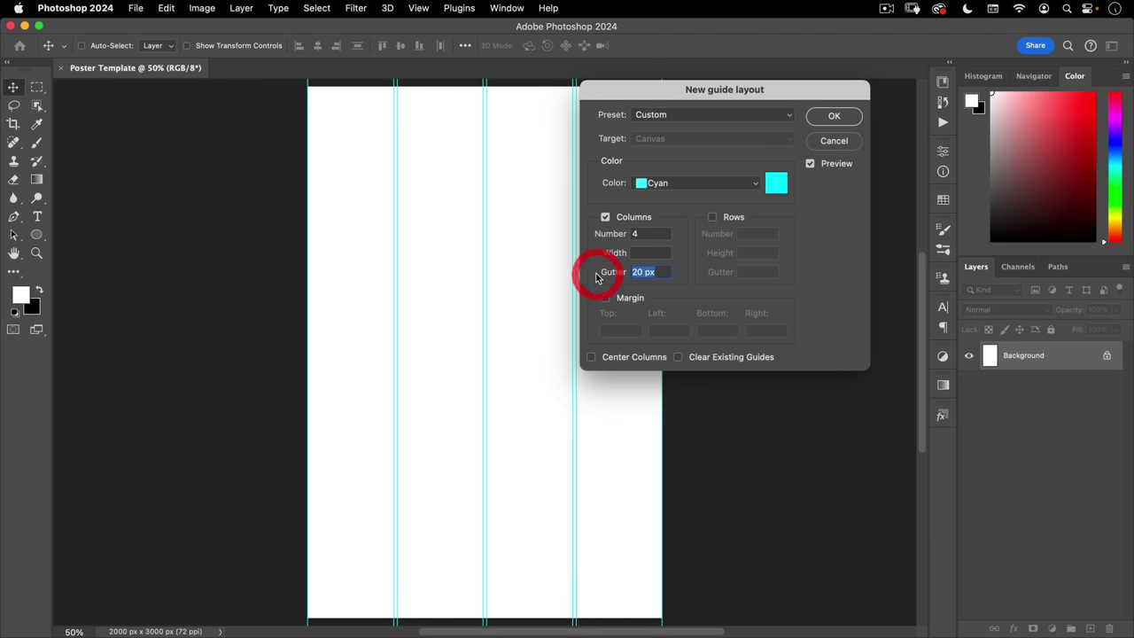
key("BackSpace")
left_click(712, 216)
left_click(700, 266)
key("BackSpace")
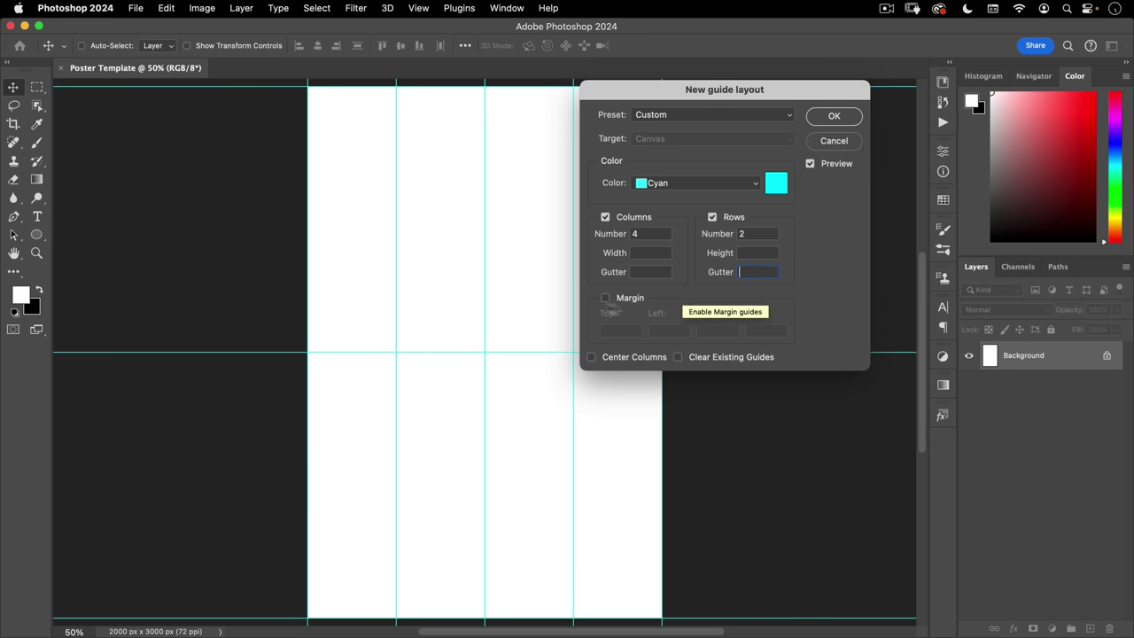
- Add margins of 230 px top, 150 px sides and 100 px bottom, then apply the guides
left_click(611, 298)
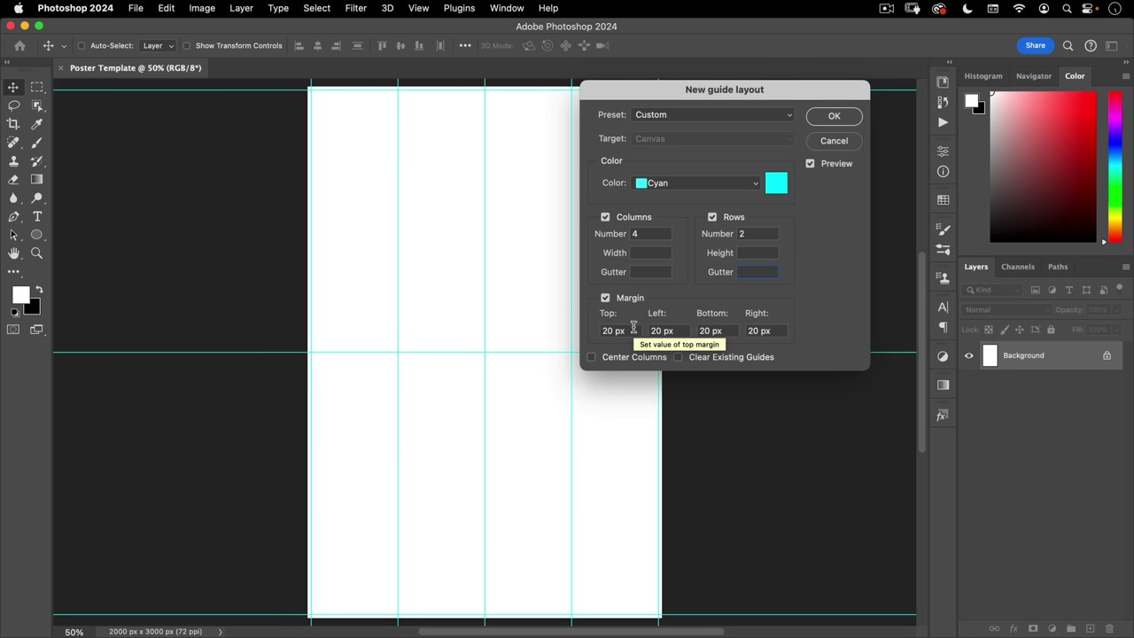
left_click(556, 328)
type("230")
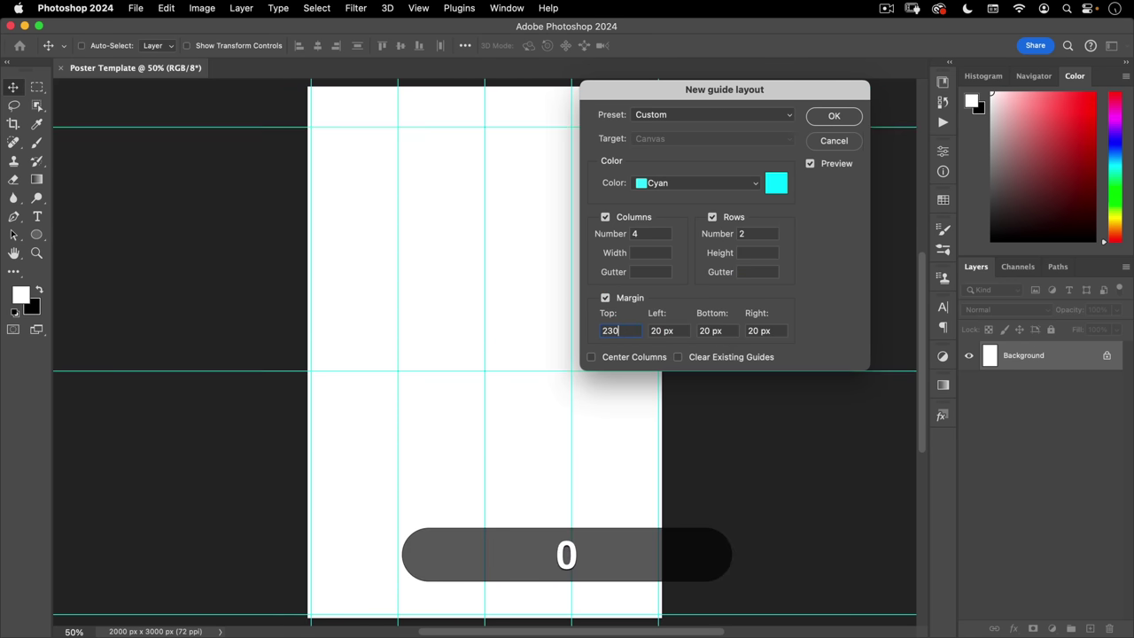
key("Tab")
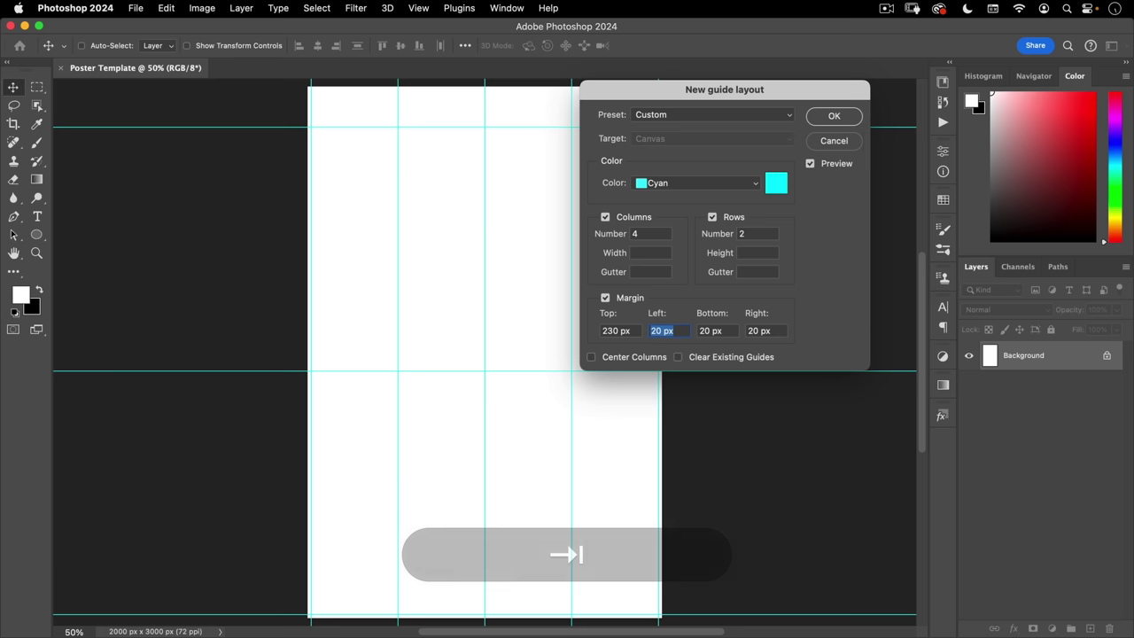
type("150")
key("Tab")
key("Tab")
type("150")
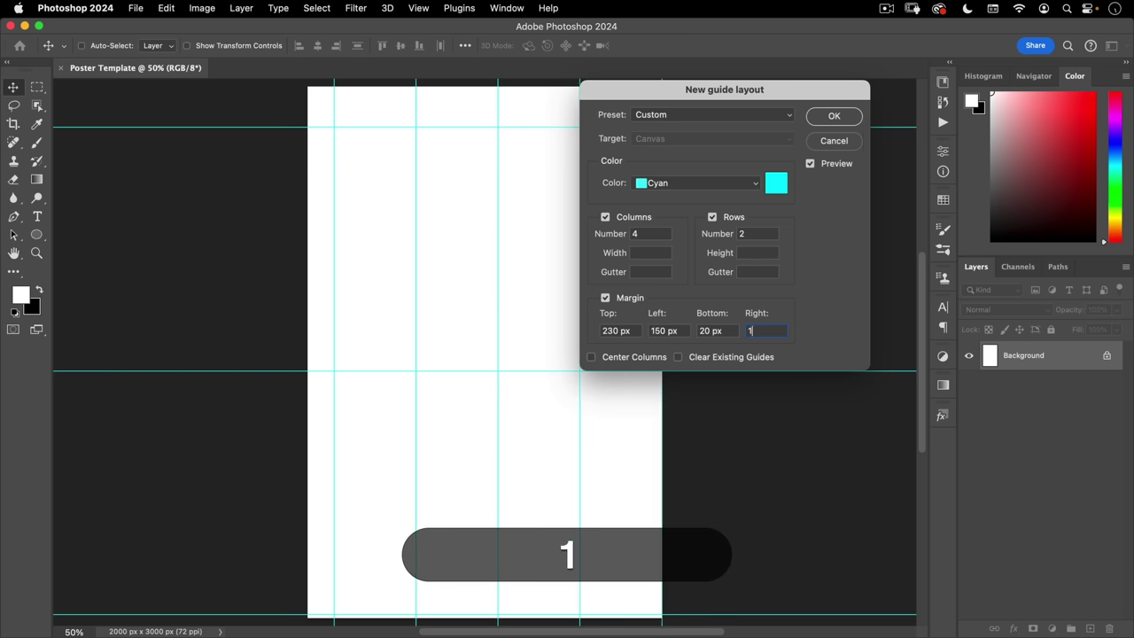
key("shift+Tab")
type("100")
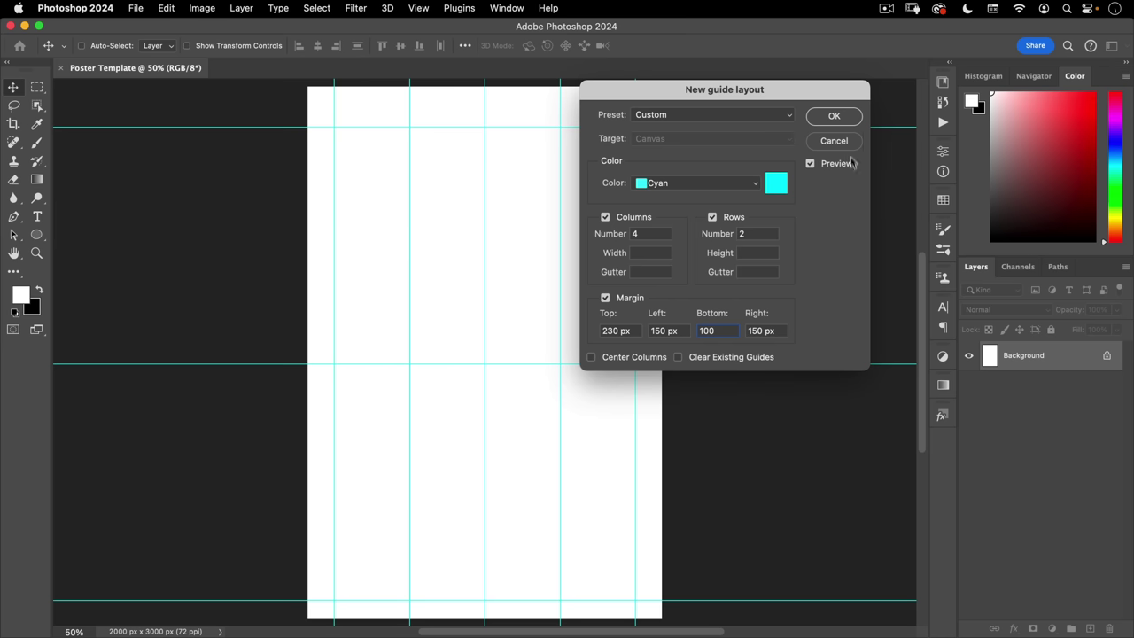
left_click(834, 117)
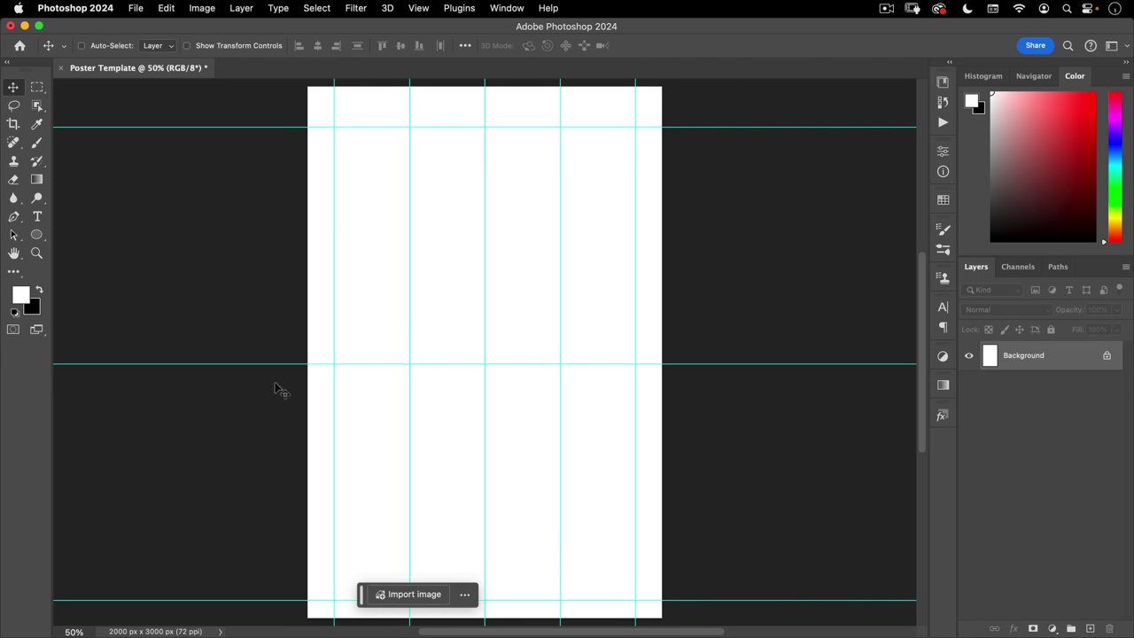
- Place sydney-rae-wf6hq1VDMTo-unsplash.jpg from the assets folder as an embedded layer
left_click(137, 9)
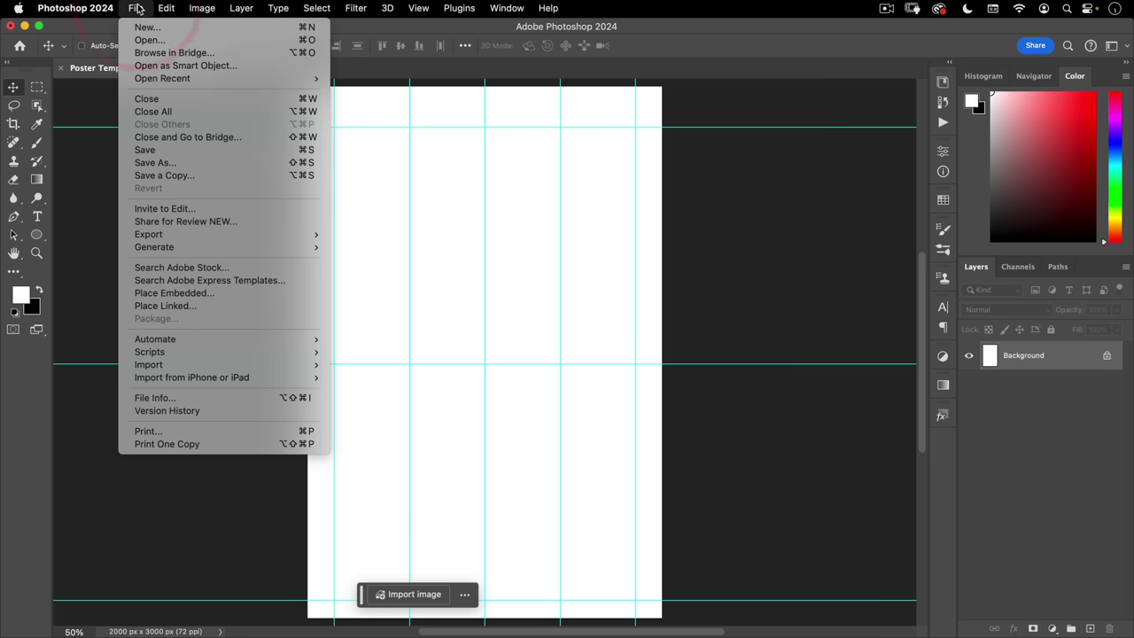
left_click(195, 292)
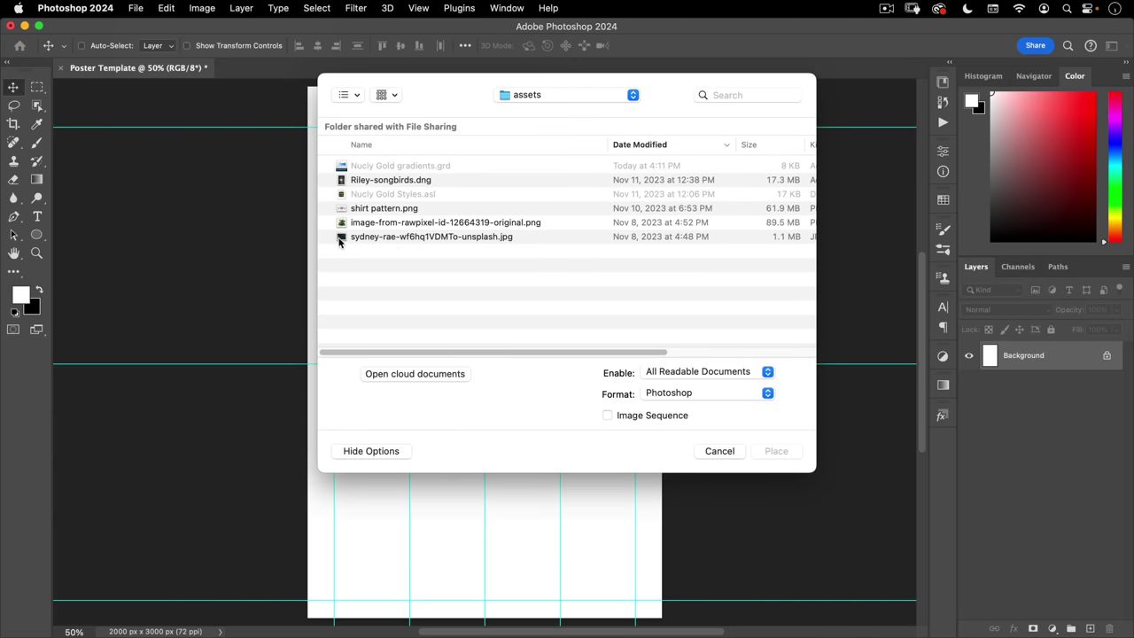
left_click(422, 237)
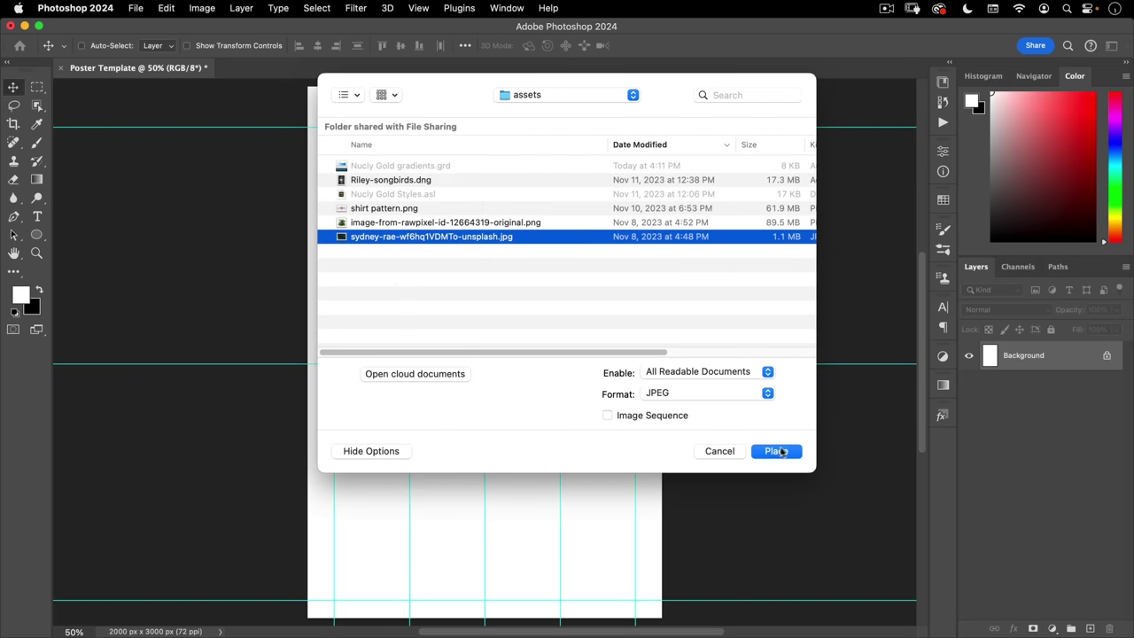
left_click(774, 451)
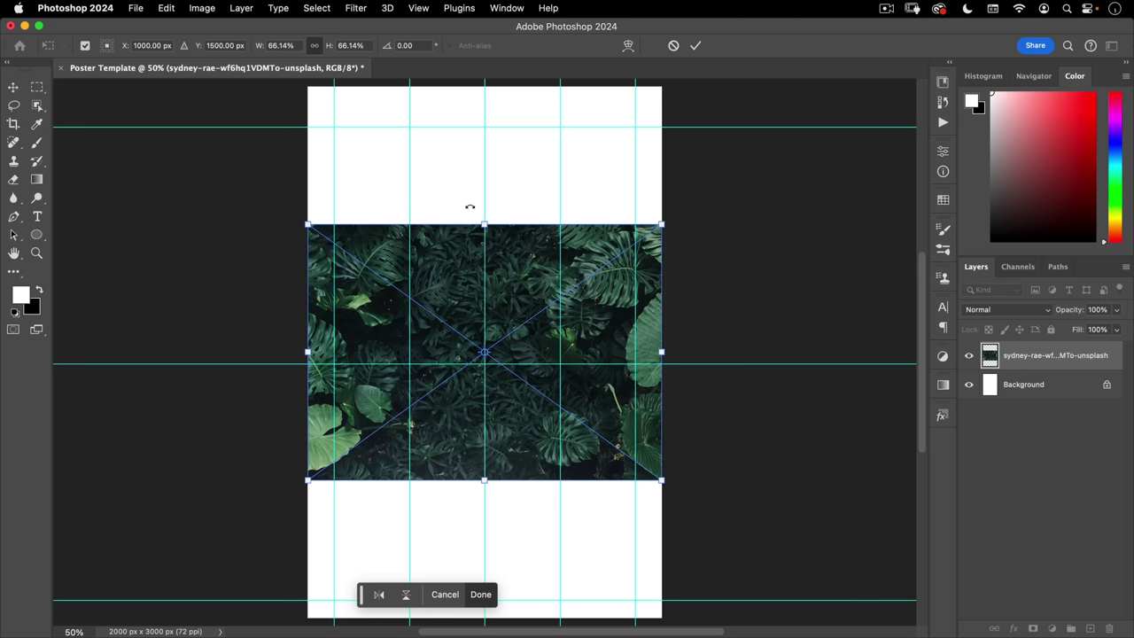
- Rotate the leaf photo 90° and scale it from its centre to about 99% to cover the canvas
left_click_drag(462, 216, 606, 349)
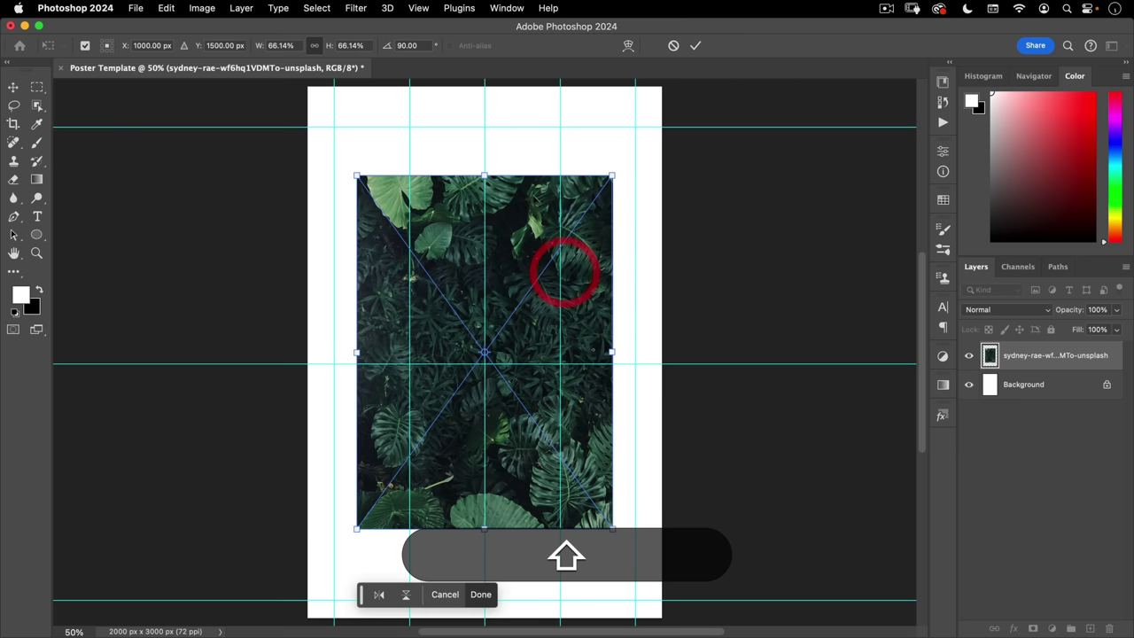
key("alt")
left_click_drag(484, 175, 493, 88)
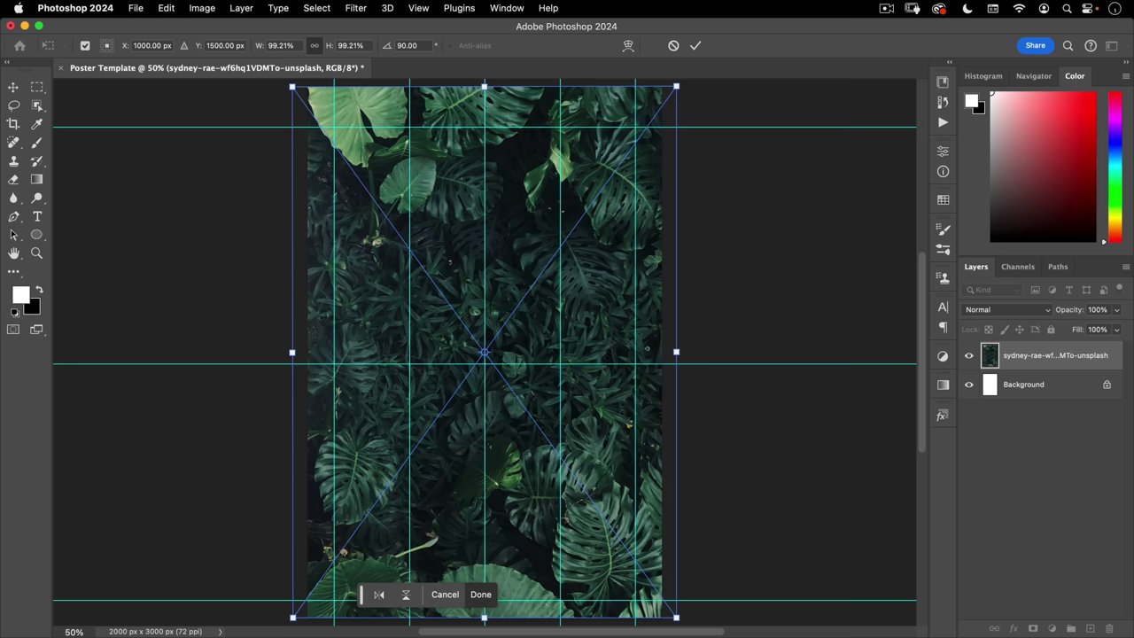
left_click(696, 45)
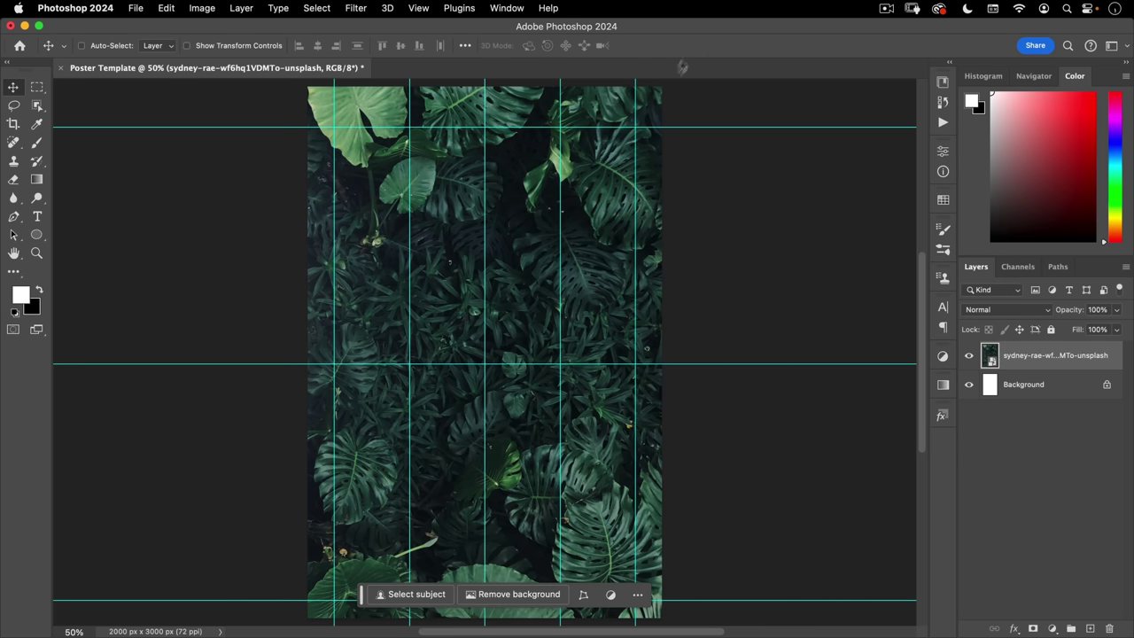
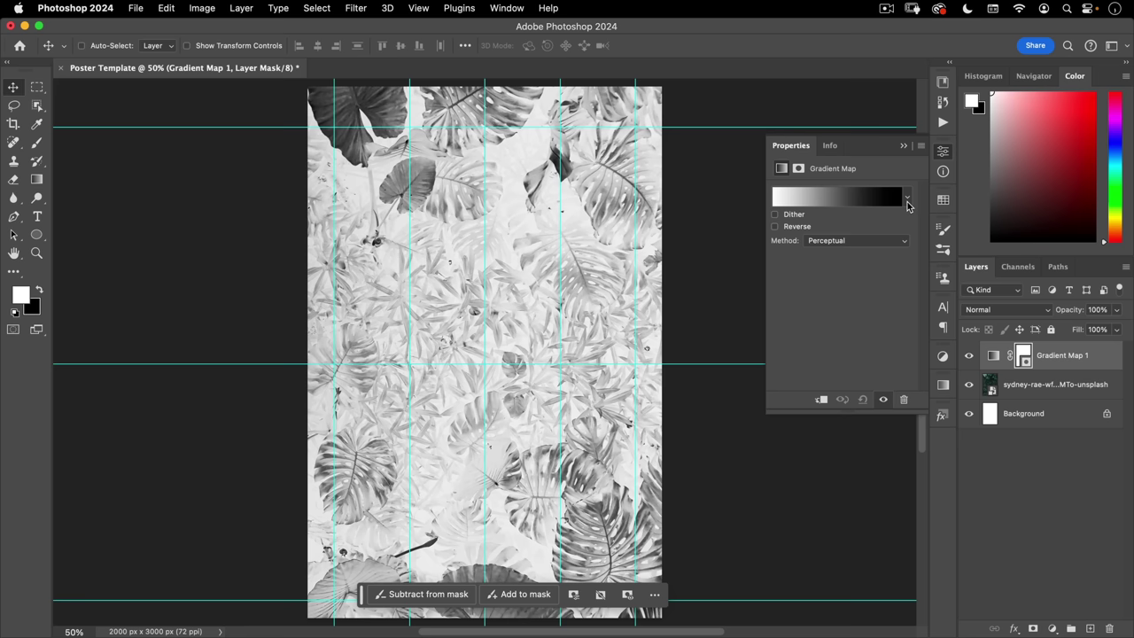
- In the gradient map's Gradient Editor, place the black stop at 0 and the white stop at 100
left_click(816, 198)
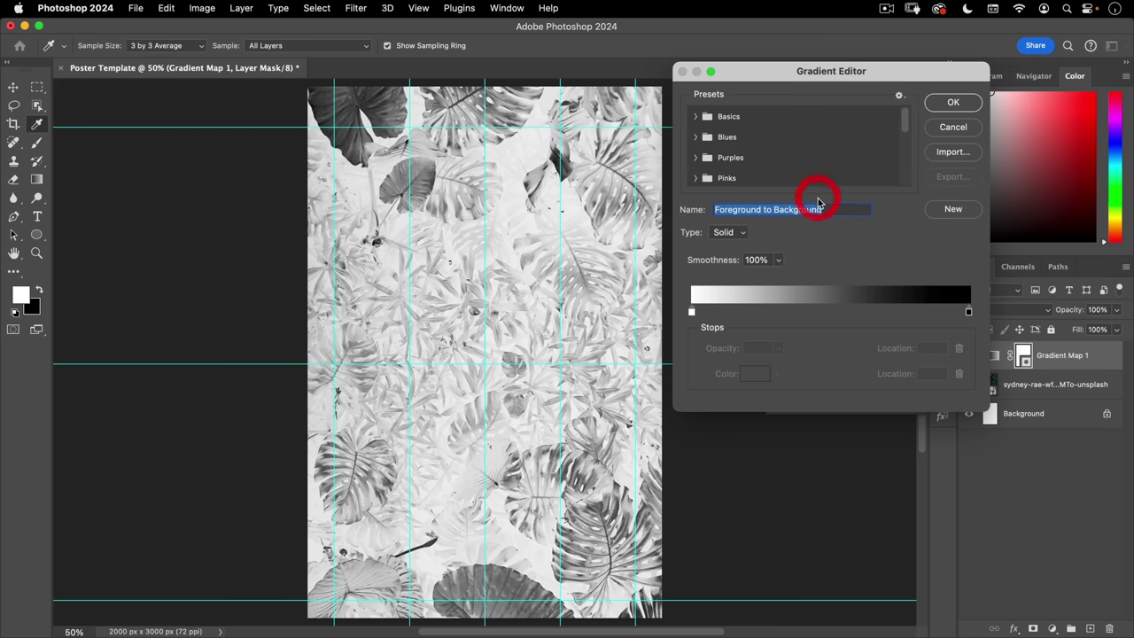
left_click_drag(693, 314, 867, 312)
left_click_drag(969, 314, 673, 315)
left_click_drag(867, 311, 989, 310)
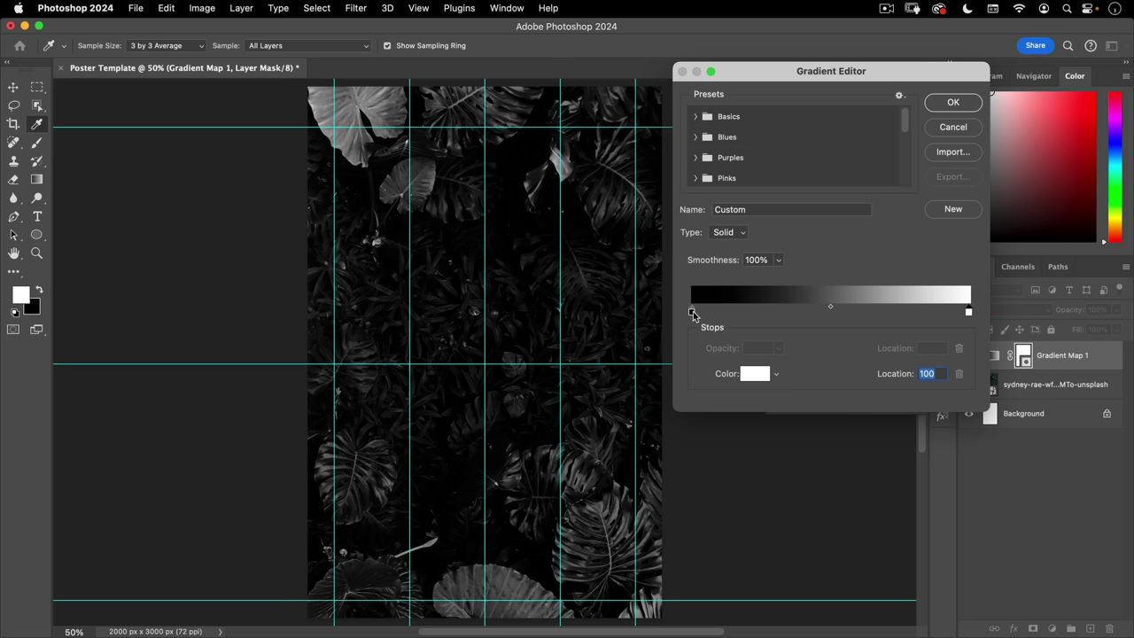
- Give the dark stop a deep brown colour, #593b0d
left_click(692, 311)
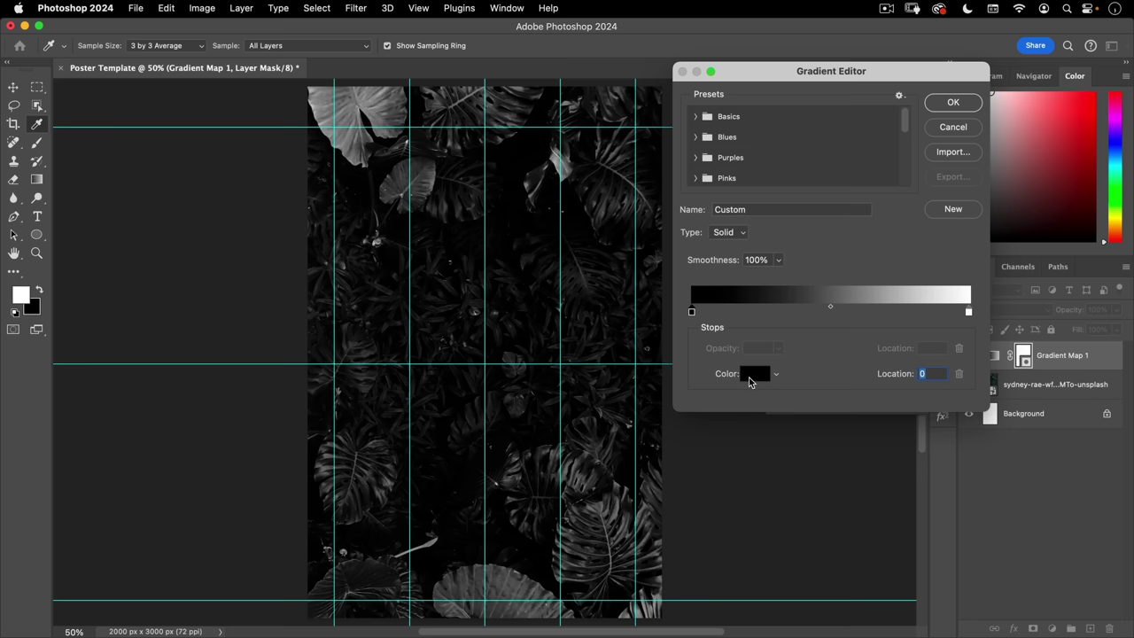
left_click(750, 377)
left_click_drag(780, 304, 785, 343)
left_click(742, 298)
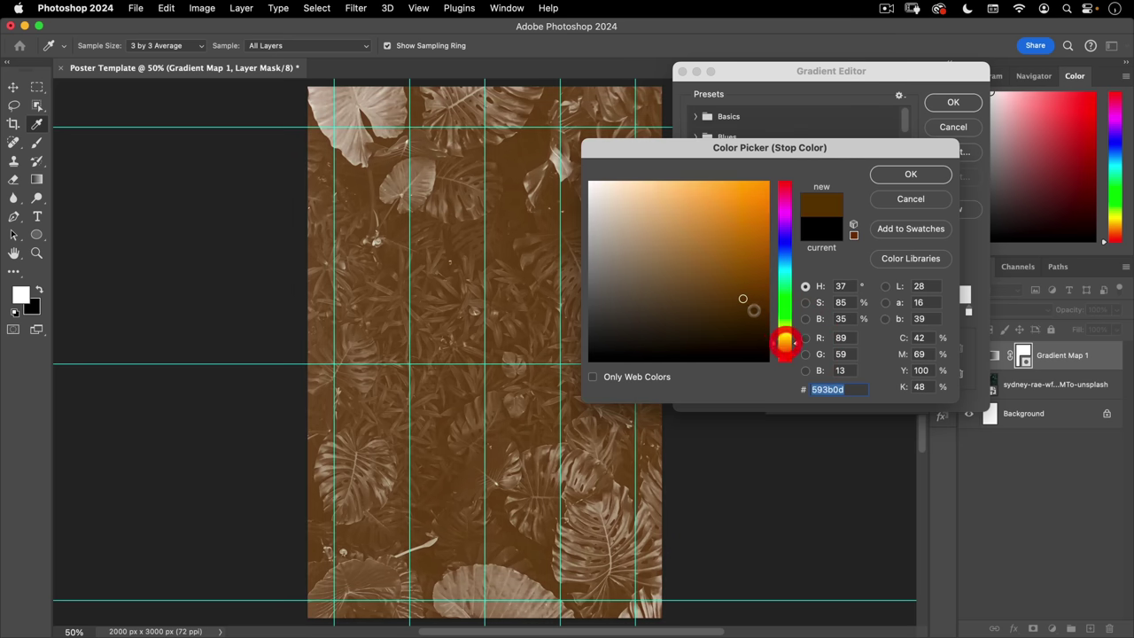
- Confirm the brown dark stop and set the light stop to gold #ffc85d
left_click(754, 318)
left_click(921, 176)
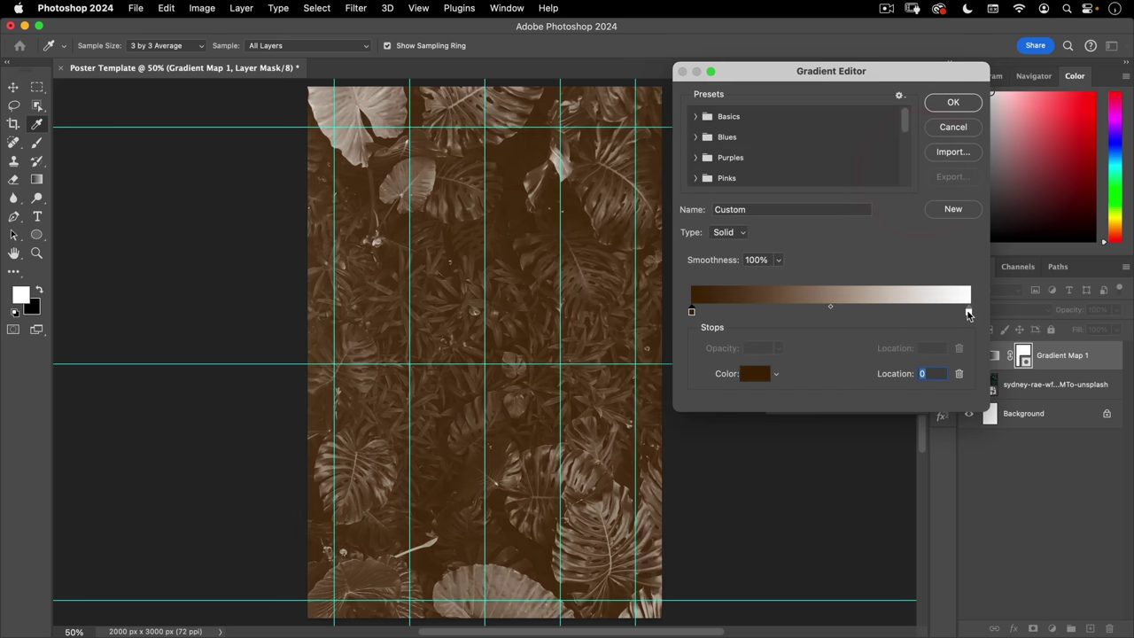
left_click(966, 310)
left_click(749, 375)
mouse_move(783, 357)
left_mouse_down()
mouse_move(783, 288)
mouse_move(785, 345)
mouse_move(747, 328)
mouse_move(695, 191)
left_mouse_up()
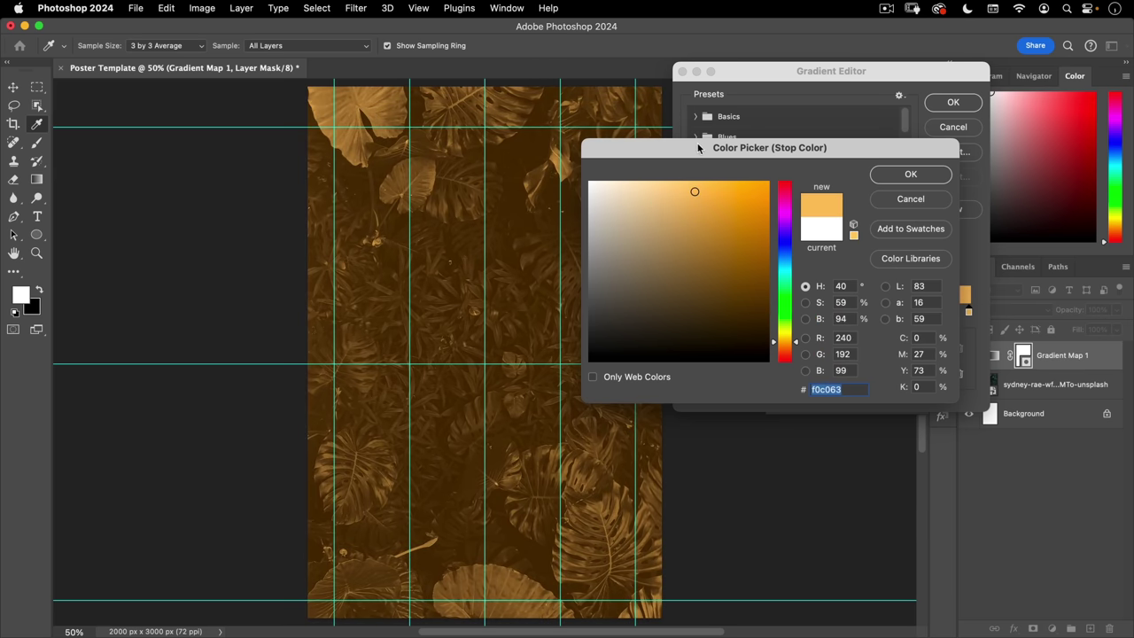
left_click_drag(698, 148, 735, 202)
left_click(740, 234)
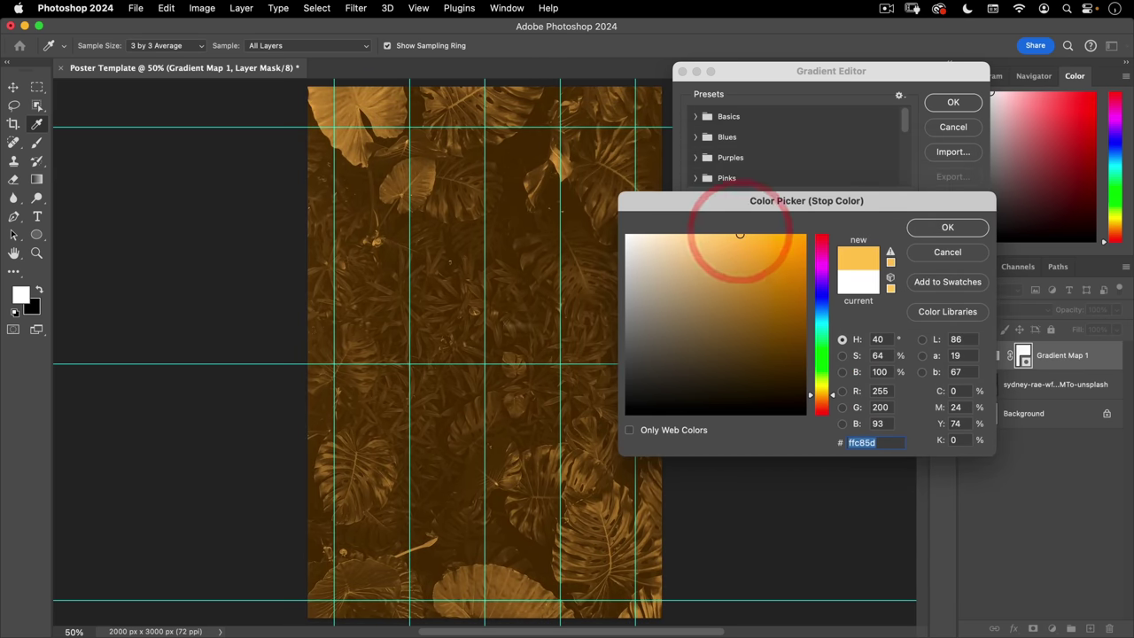
left_click(945, 231)
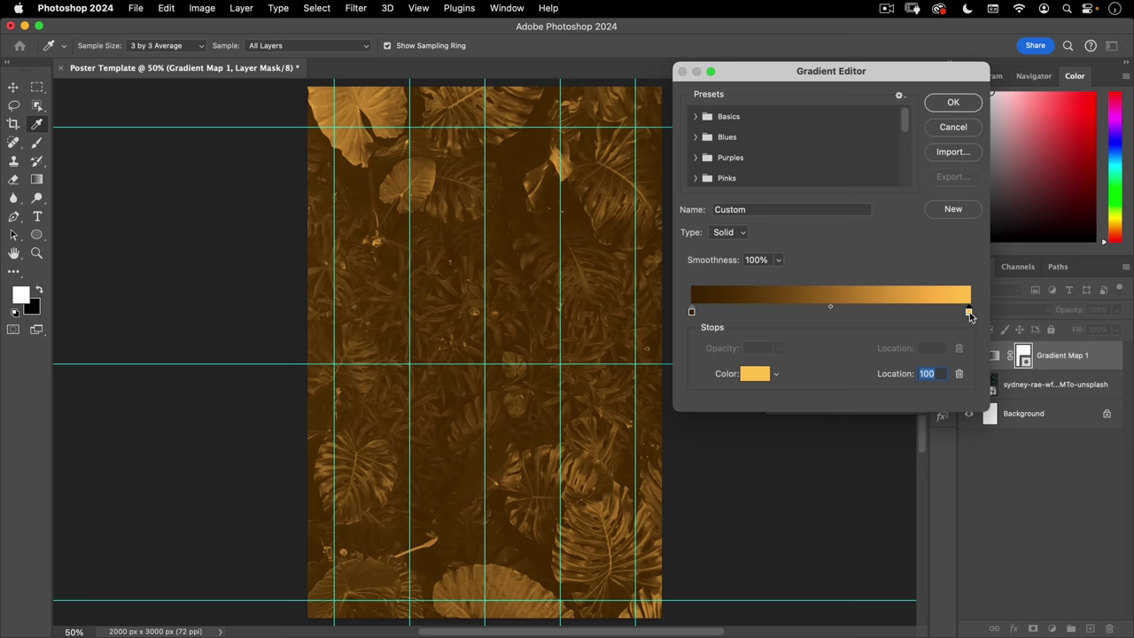
- Move the gold stop to about 53 and add eyedropper-sampled brown and gold stops at 69 and 100
left_click_drag(970, 316, 834, 314)
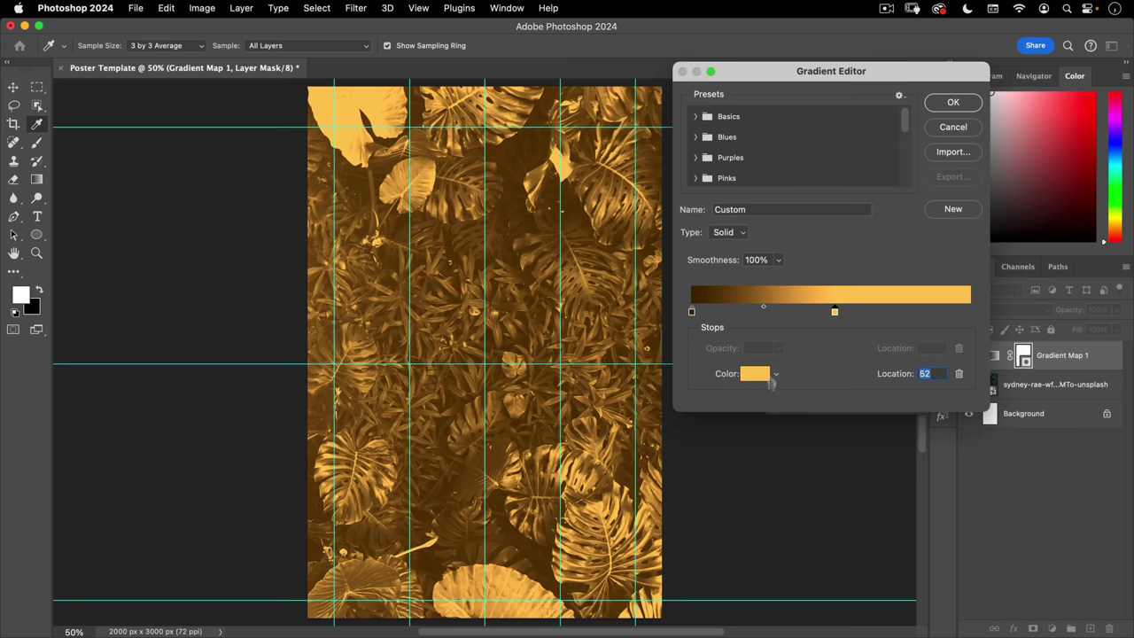
left_click(883, 314)
left_click(704, 294)
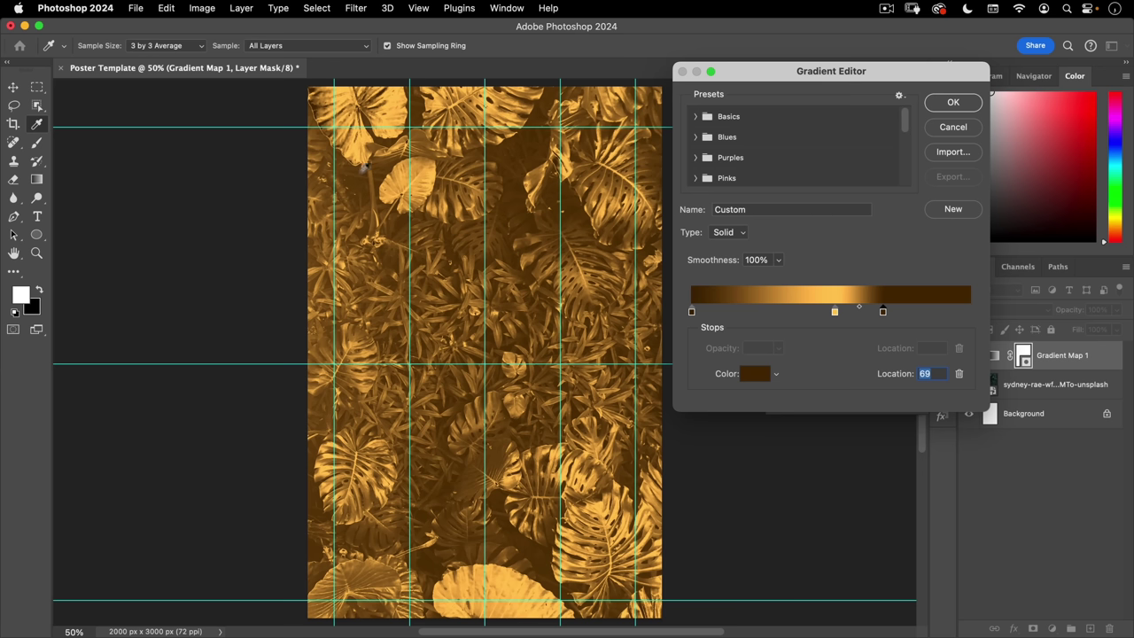
left_click(968, 314)
left_click(833, 294)
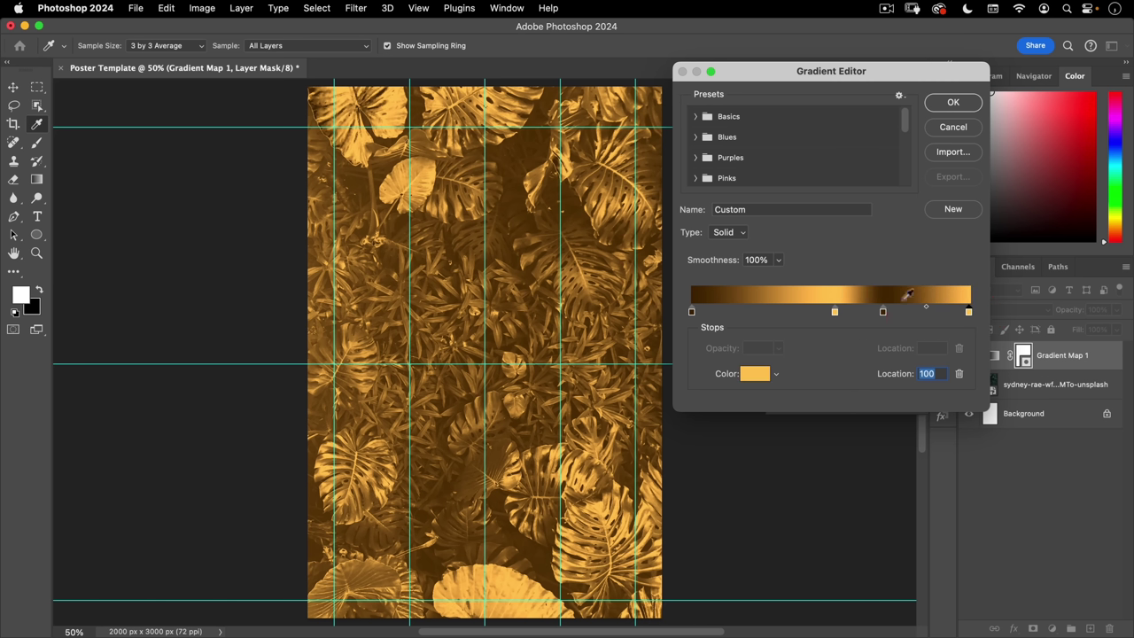
left_click_drag(839, 318, 873, 315)
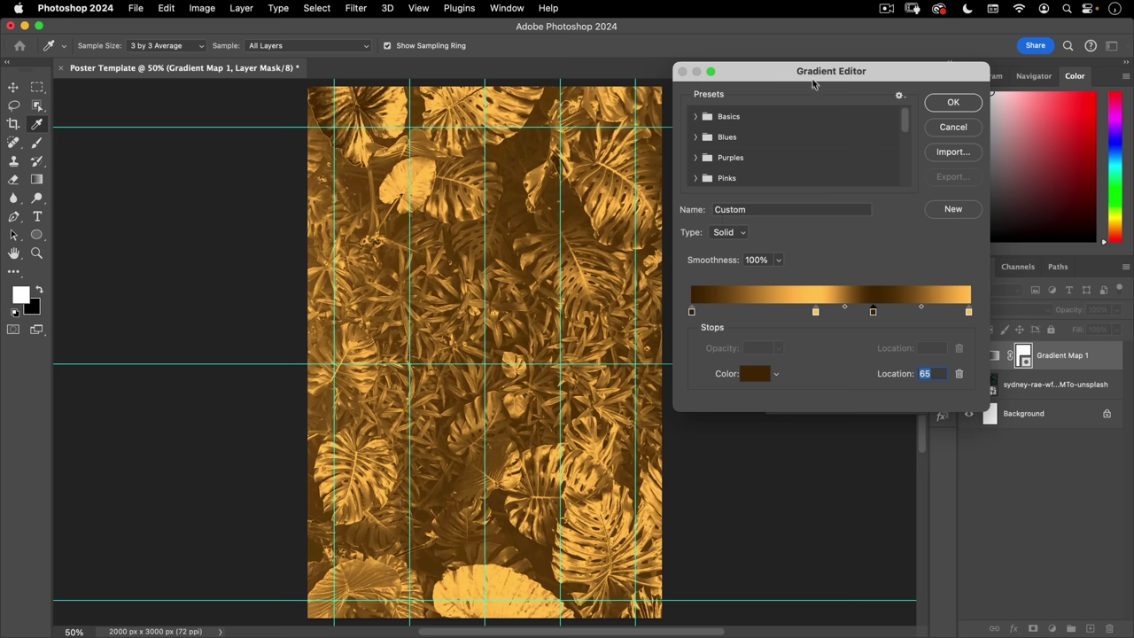
left_click_drag(821, 70, 806, 101)
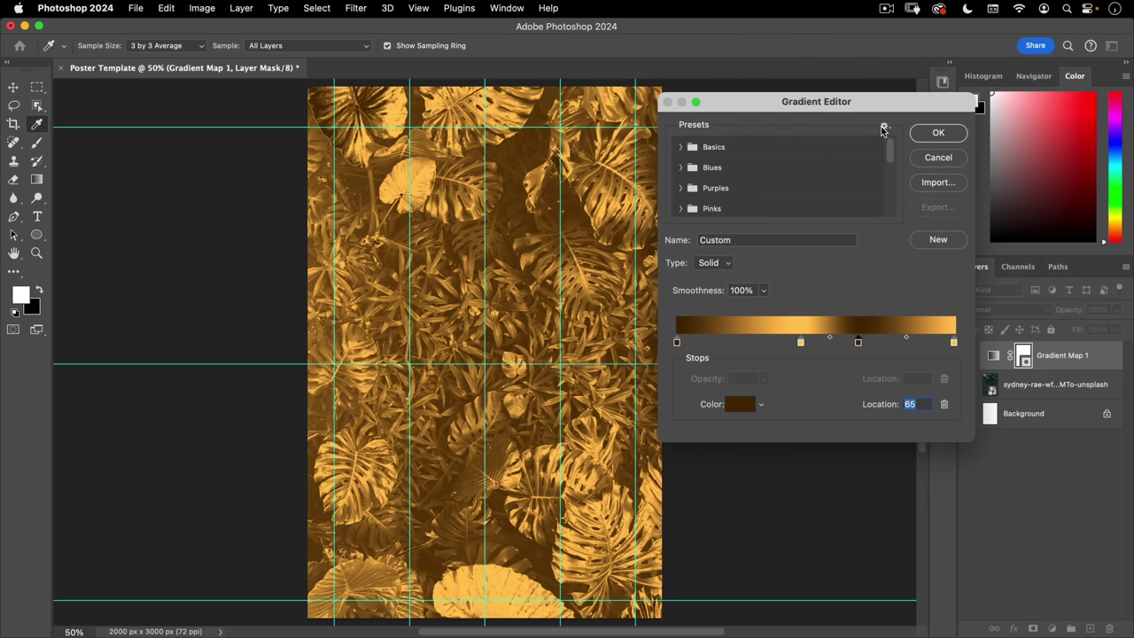
- Import the Nucly Gold gradients.grd preset file into the Gradient Editor
left_click(885, 127)
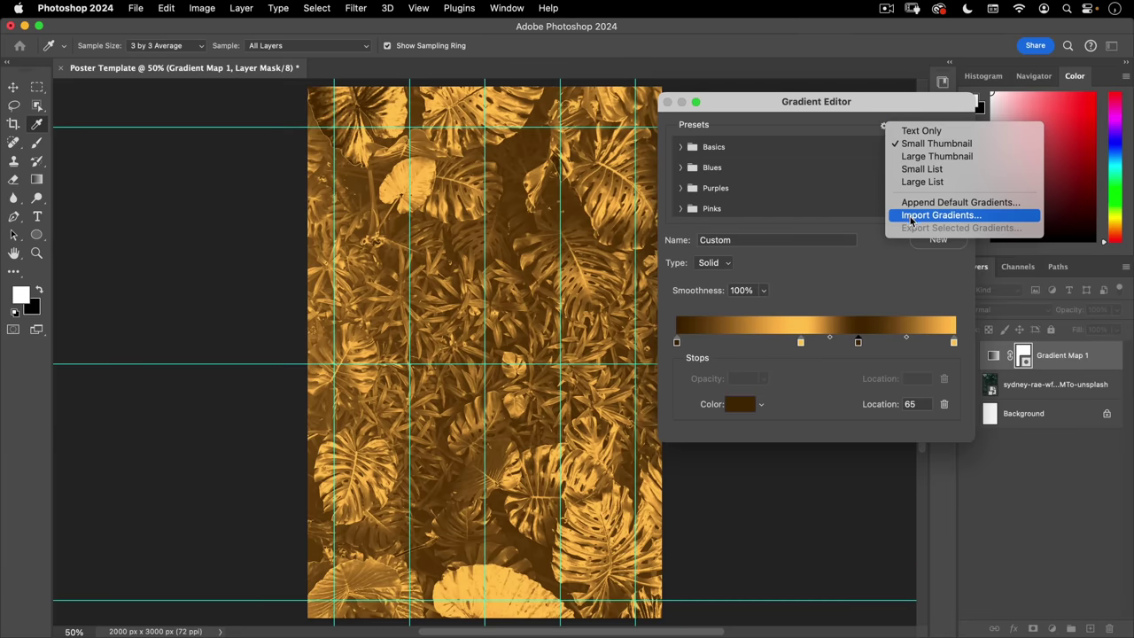
left_click(861, 277)
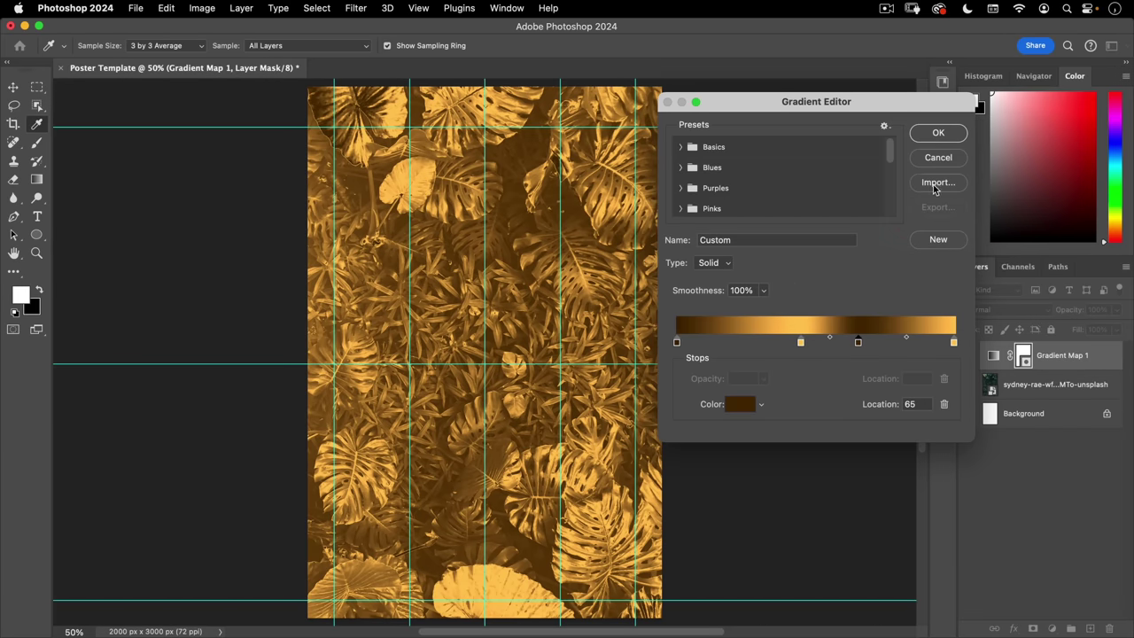
left_click(935, 187)
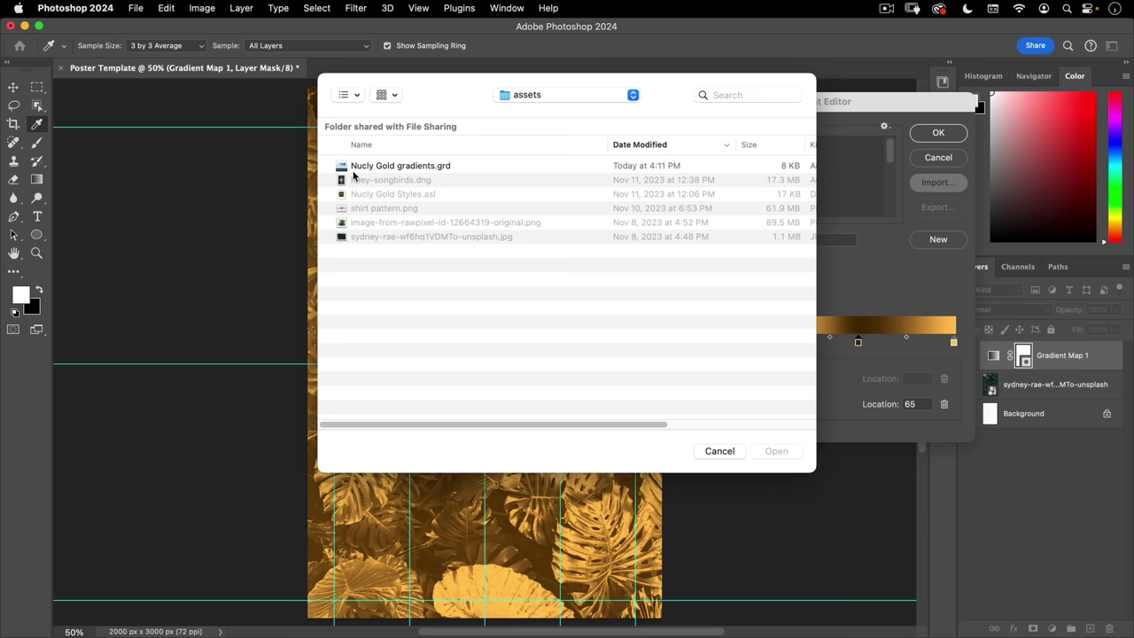
left_click(387, 167)
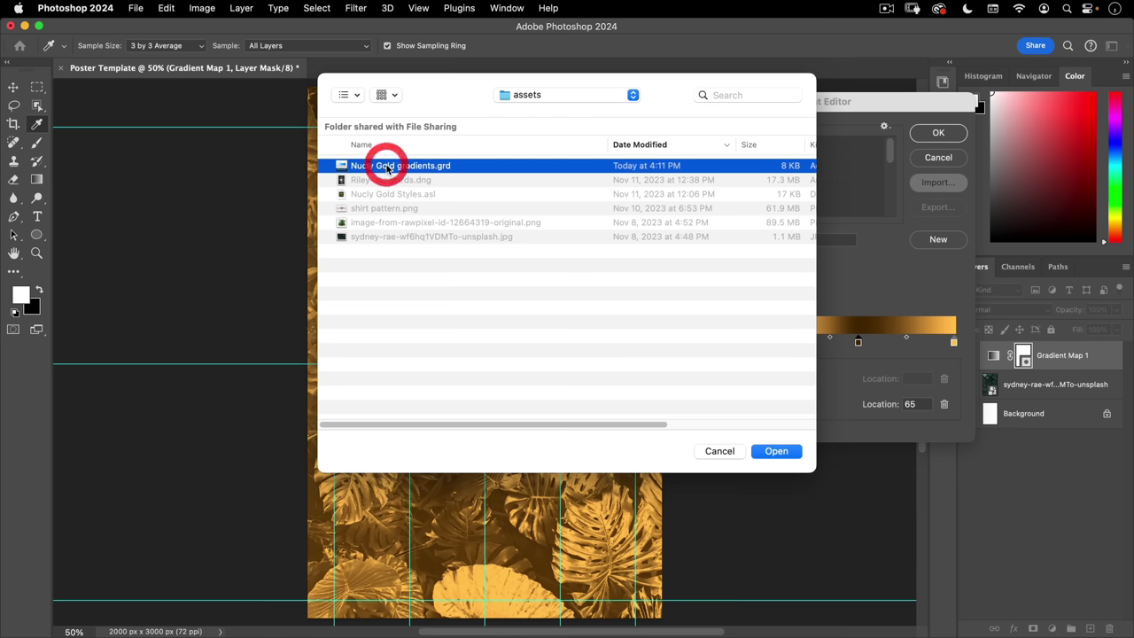
left_click(776, 451)
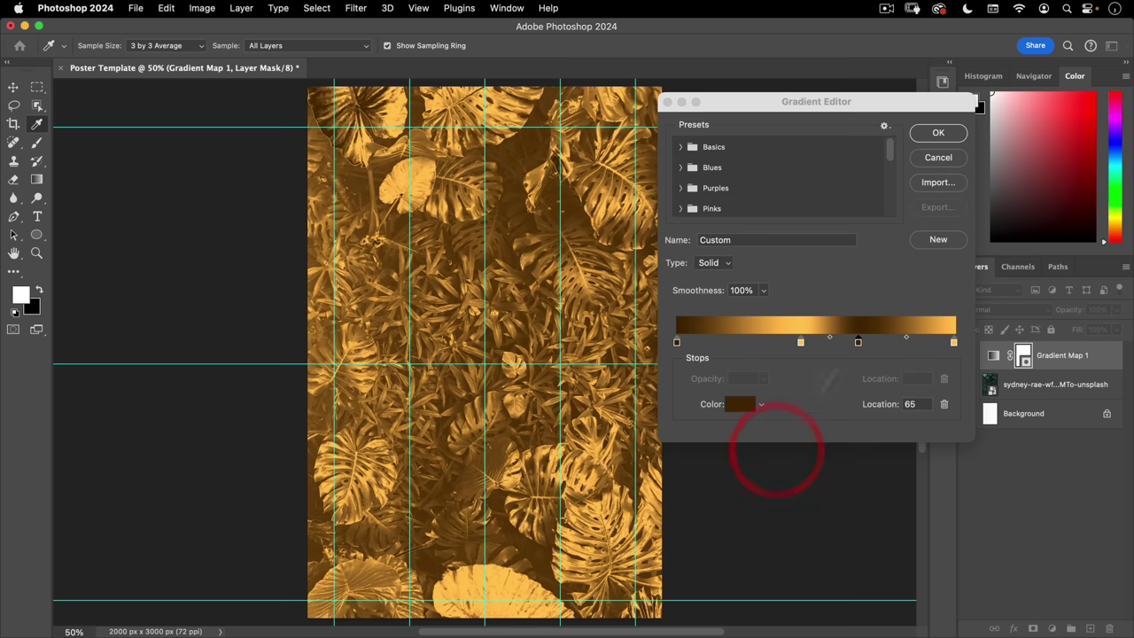
left_click_drag(890, 155, 886, 220)
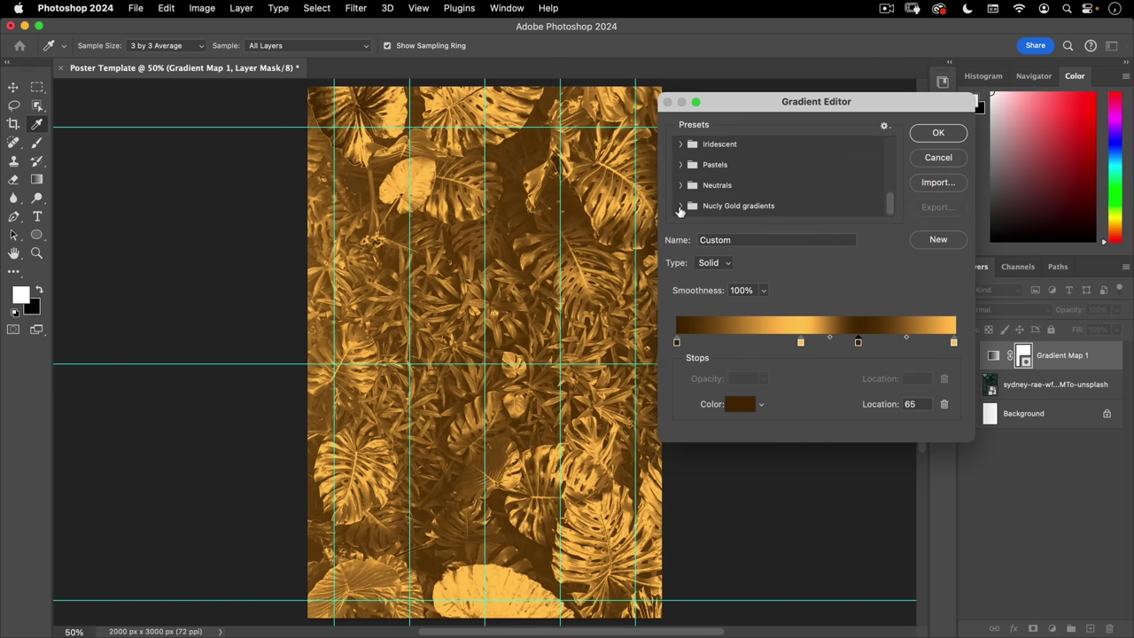
- Apply the Liquid Gold gradient, nudge a light stop, accept it and close Properties
left_click(679, 208)
left_click_drag(892, 200, 893, 222)
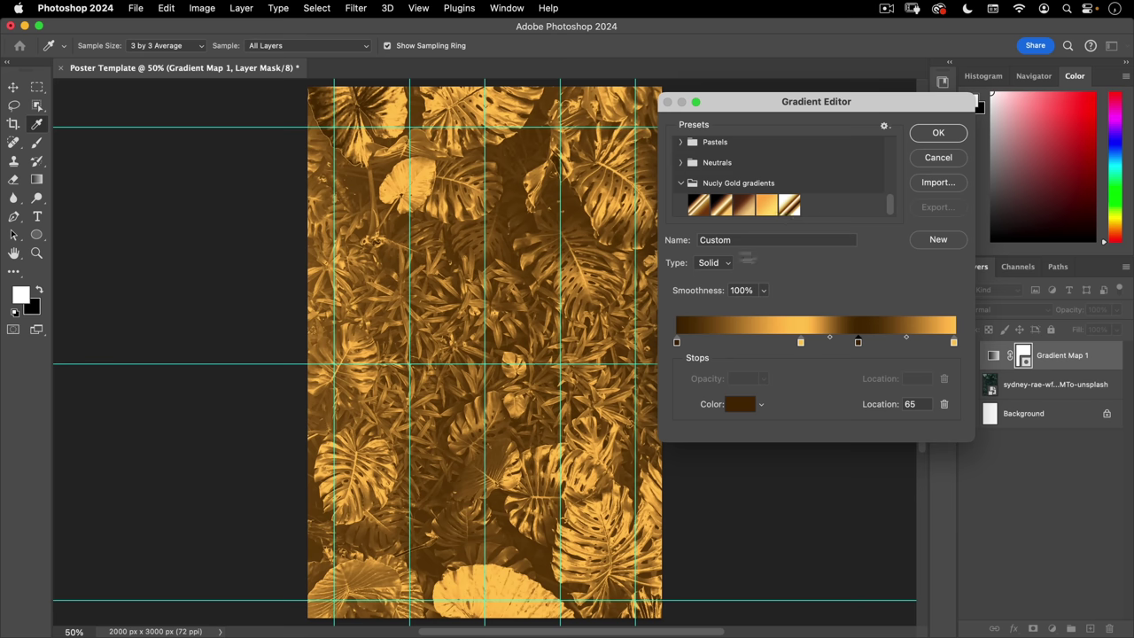
left_click(698, 207)
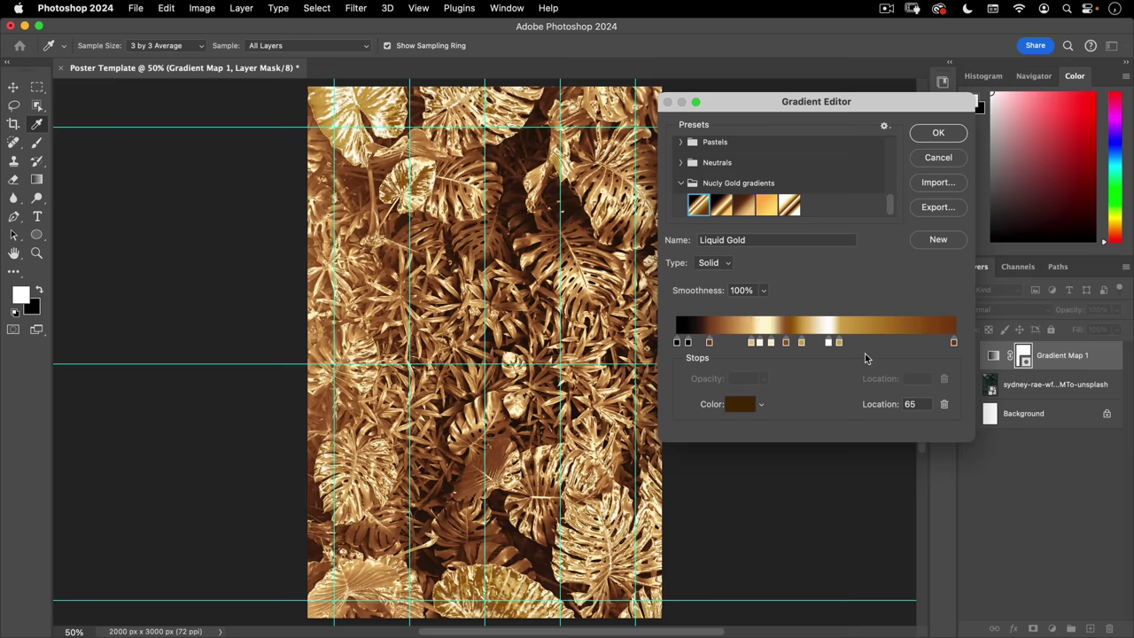
left_click_drag(752, 342, 749, 345)
left_click(939, 134)
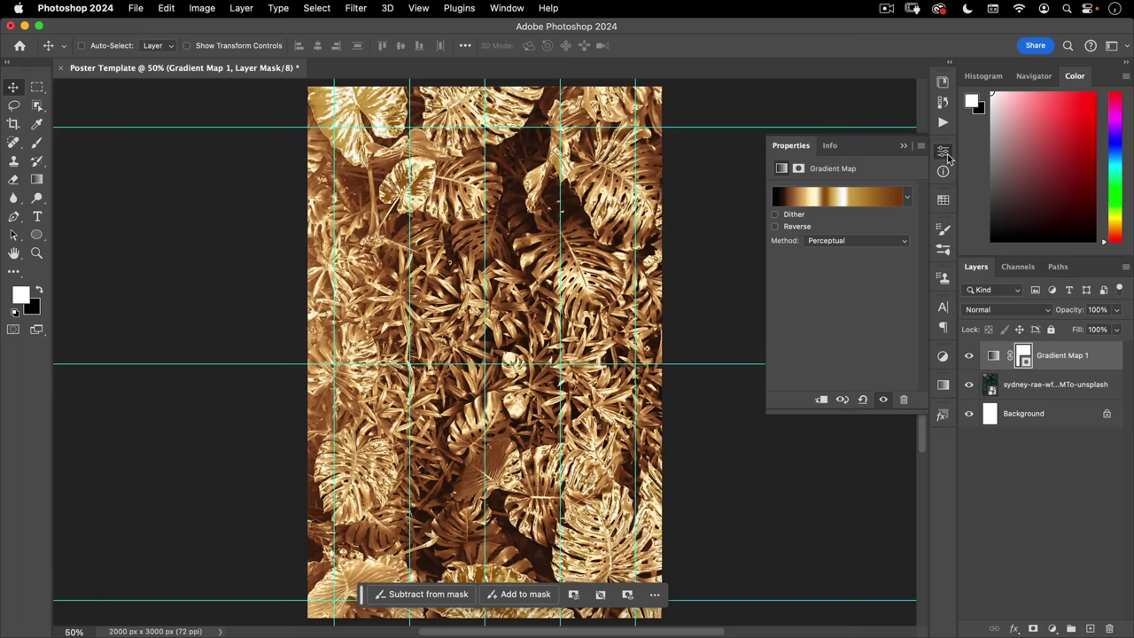
left_click(944, 152)
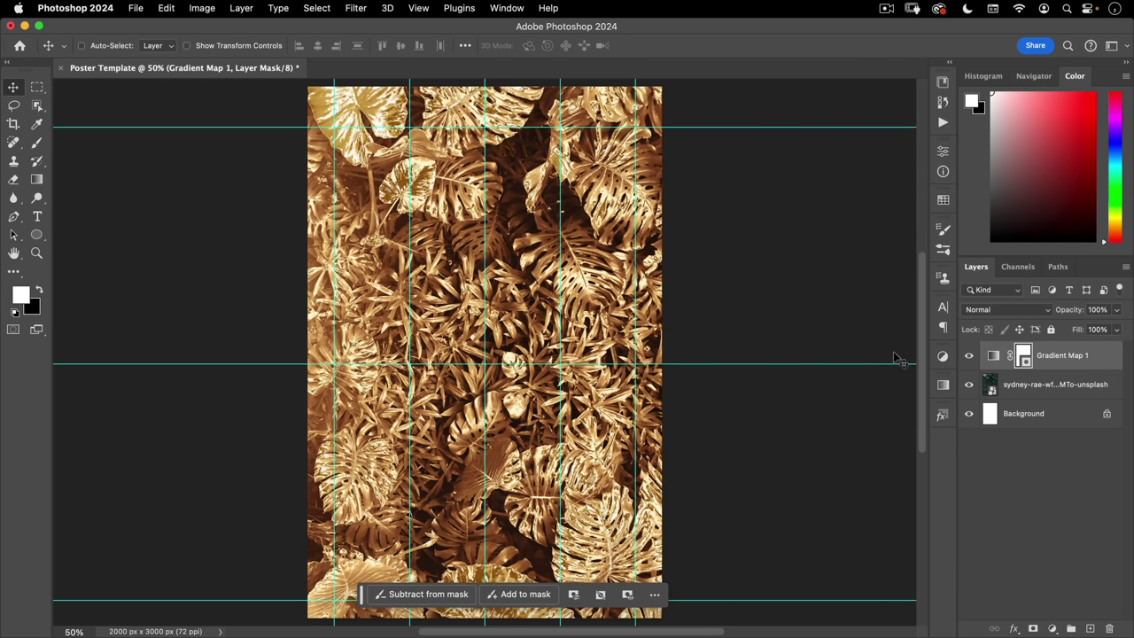
- Add a new layer above the gradient map named 'top bottom gradient'
left_click(1090, 629)
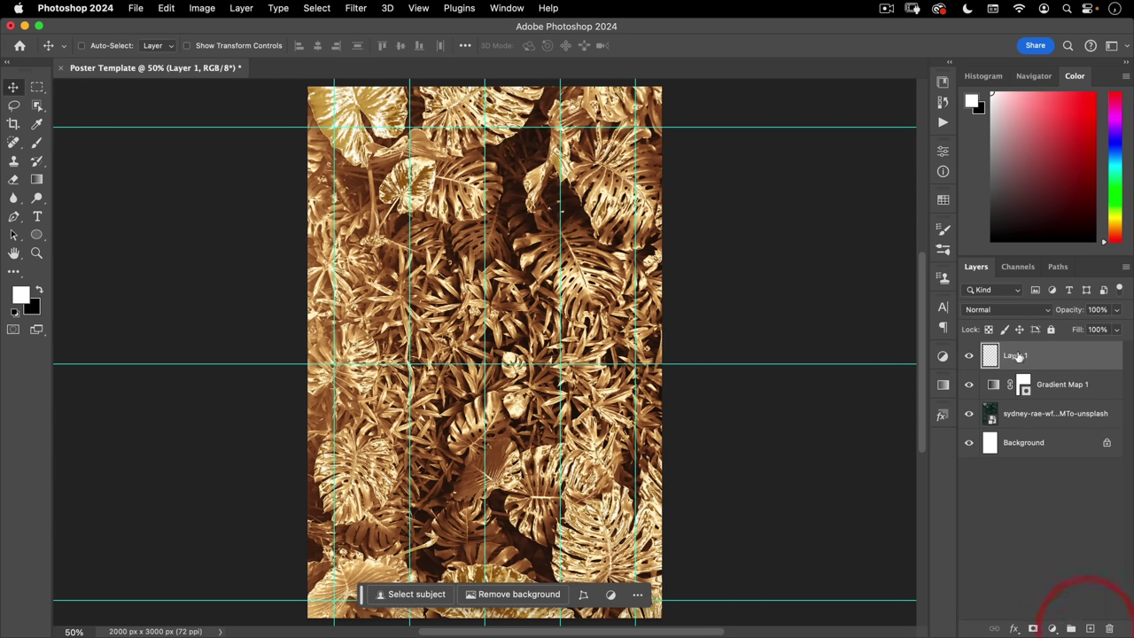
left_click(1015, 354)
type("top bottom bra")
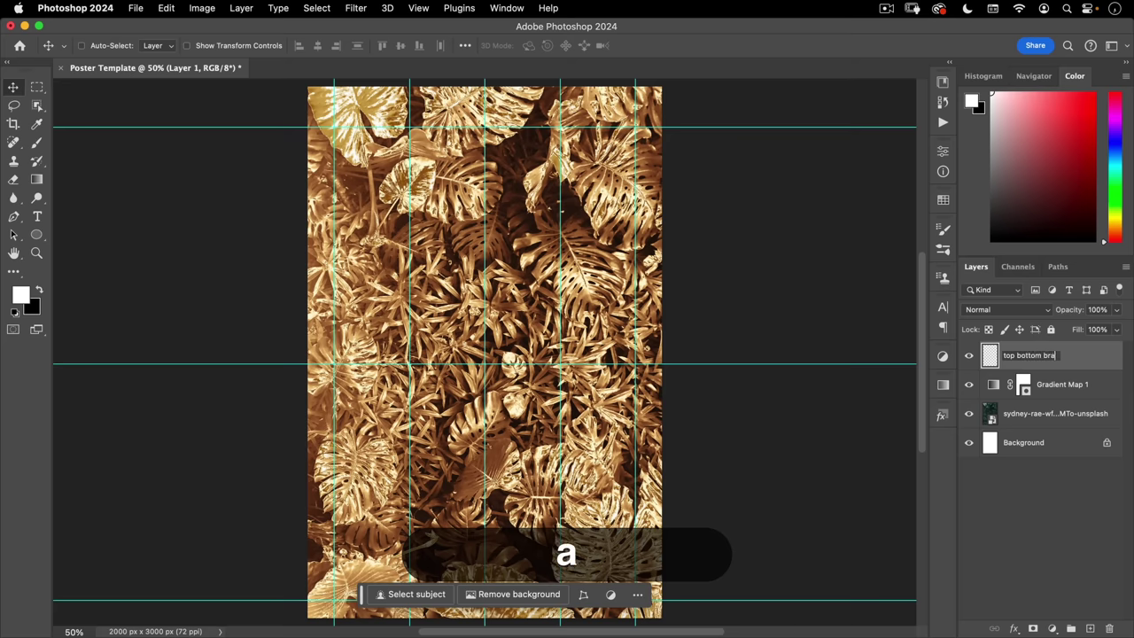
key("BackSpace")
key("BackSpace")
type("gradient")
key("Return")
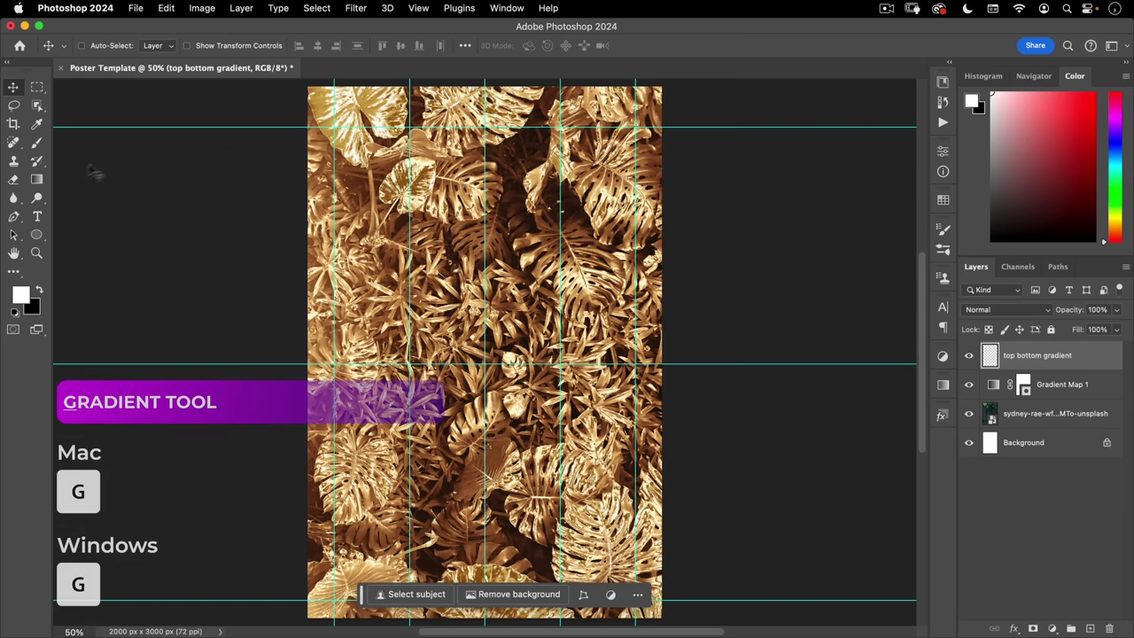
- Set the Gradient tool to Classic gradient with the Basics Foreground to Transparent preset
left_click(37, 181)
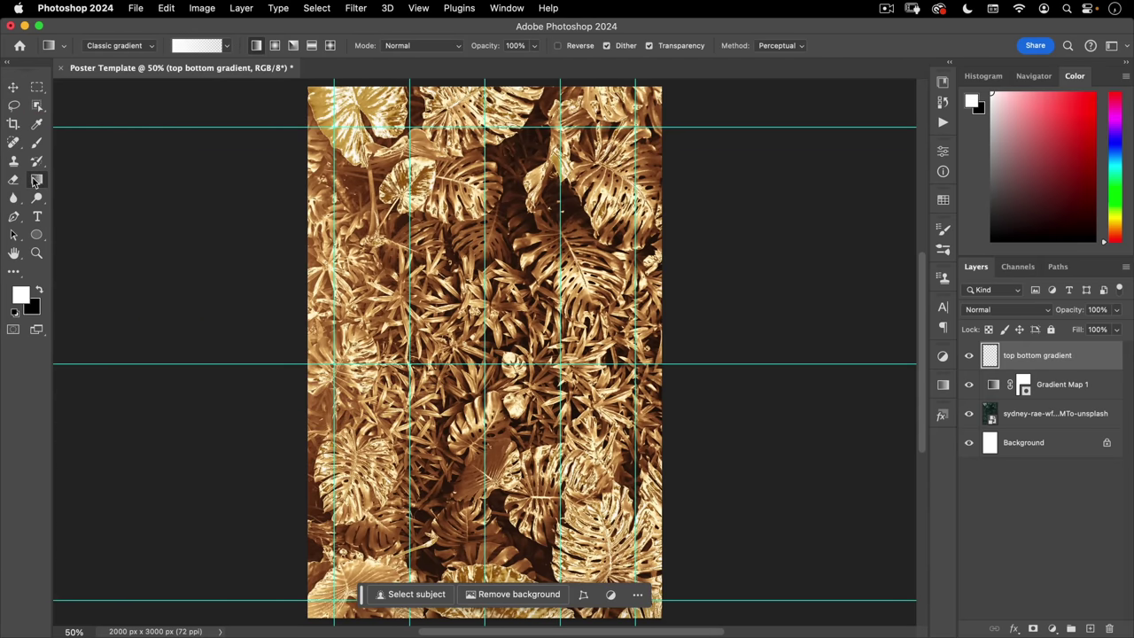
left_click(121, 54)
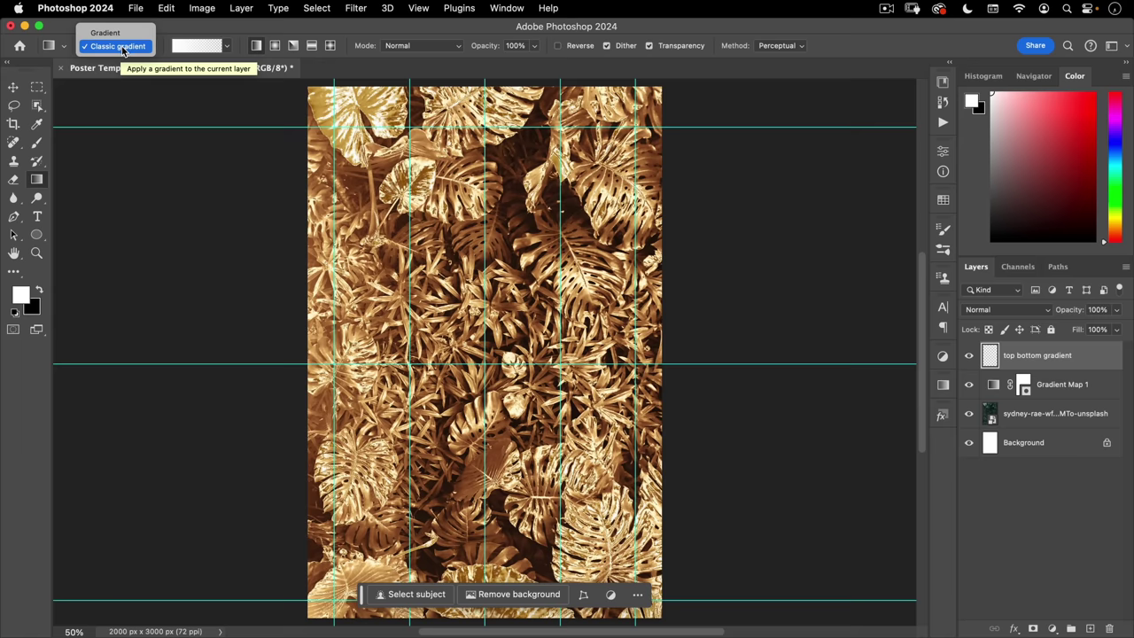
left_click(118, 46)
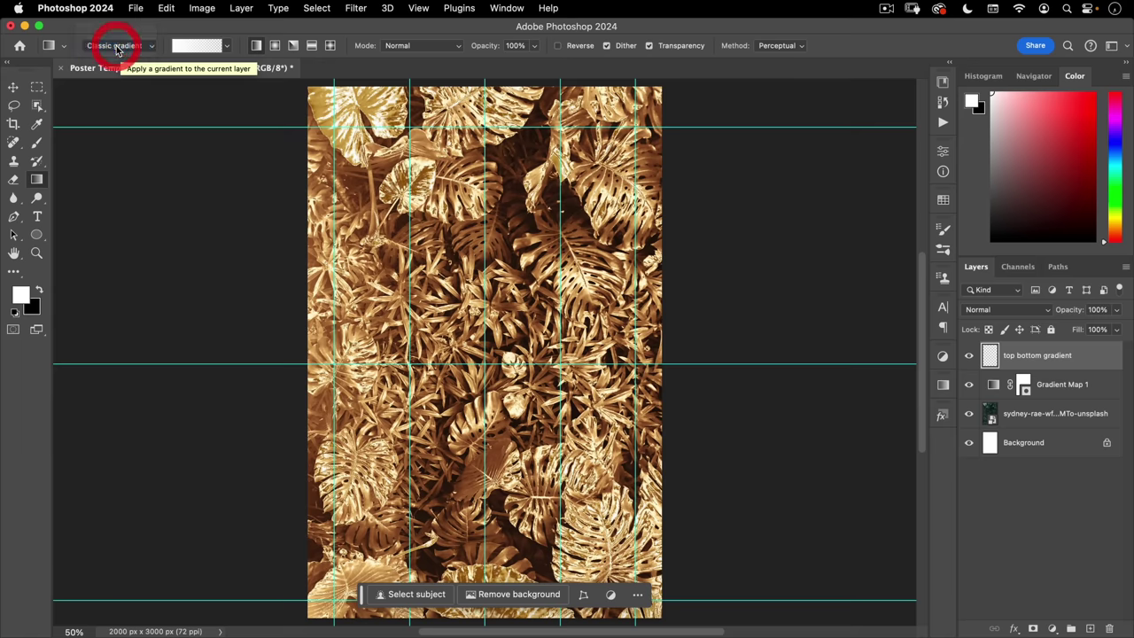
left_click(228, 47)
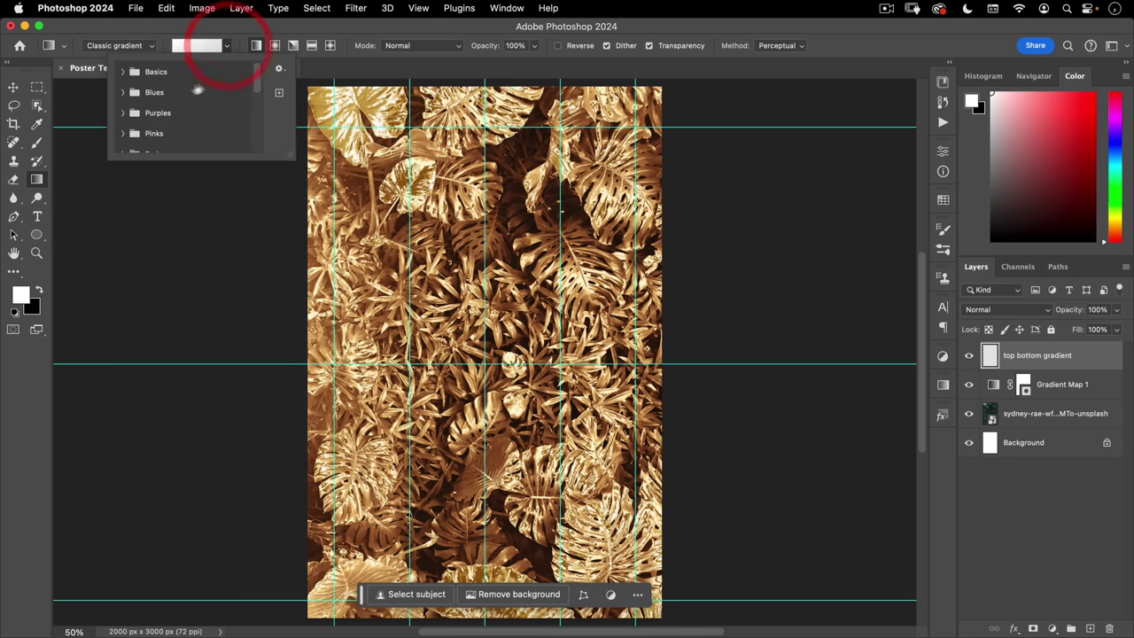
left_click(122, 72)
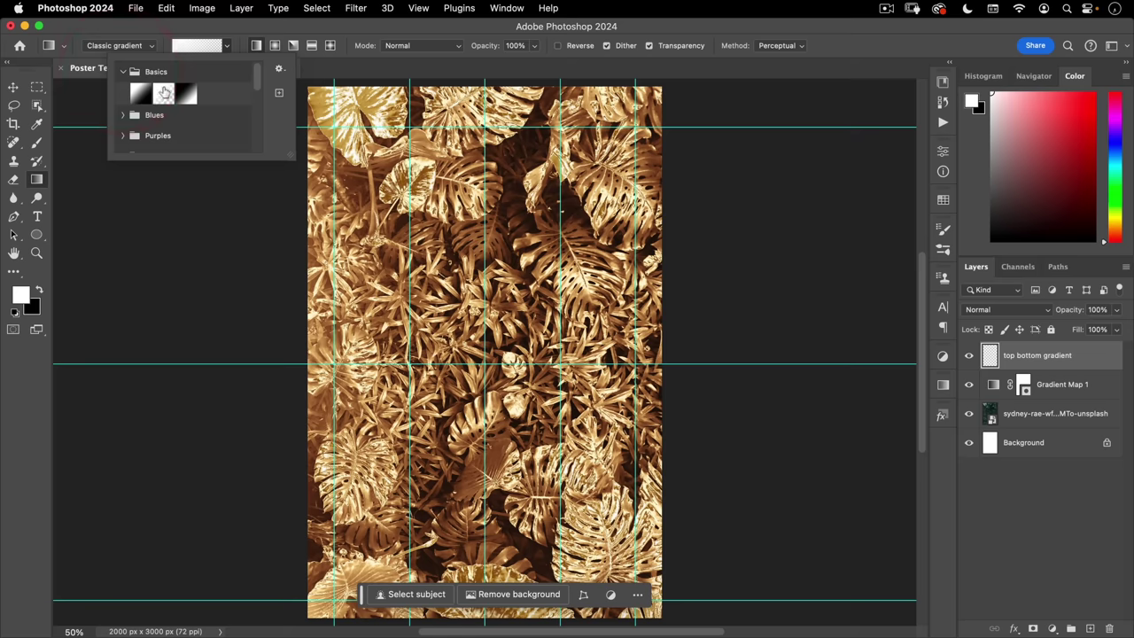
left_click(160, 99)
left_click(160, 94)
left_click(170, 28)
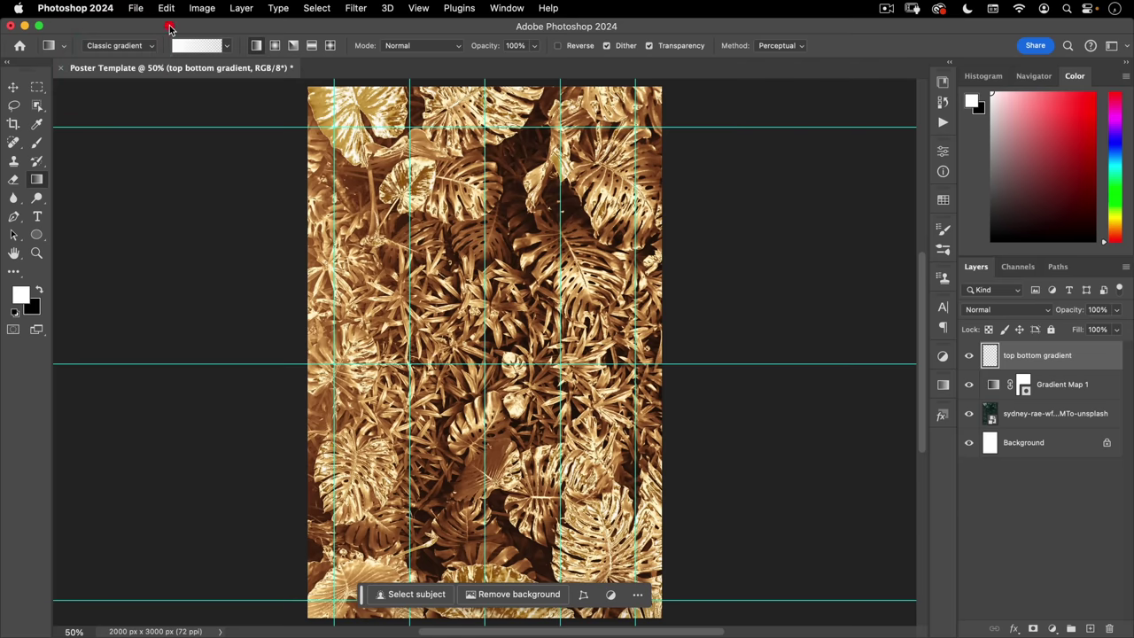
- Set the foreground colour to dark brown #382a18
left_click(26, 298)
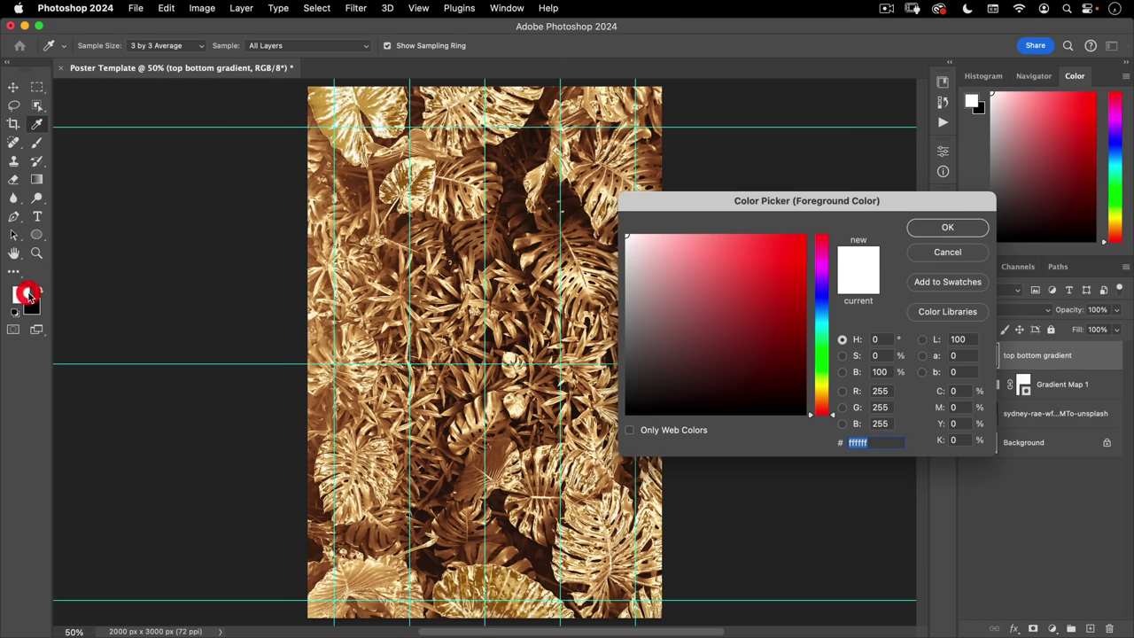
left_click_drag(790, 205, 632, 145)
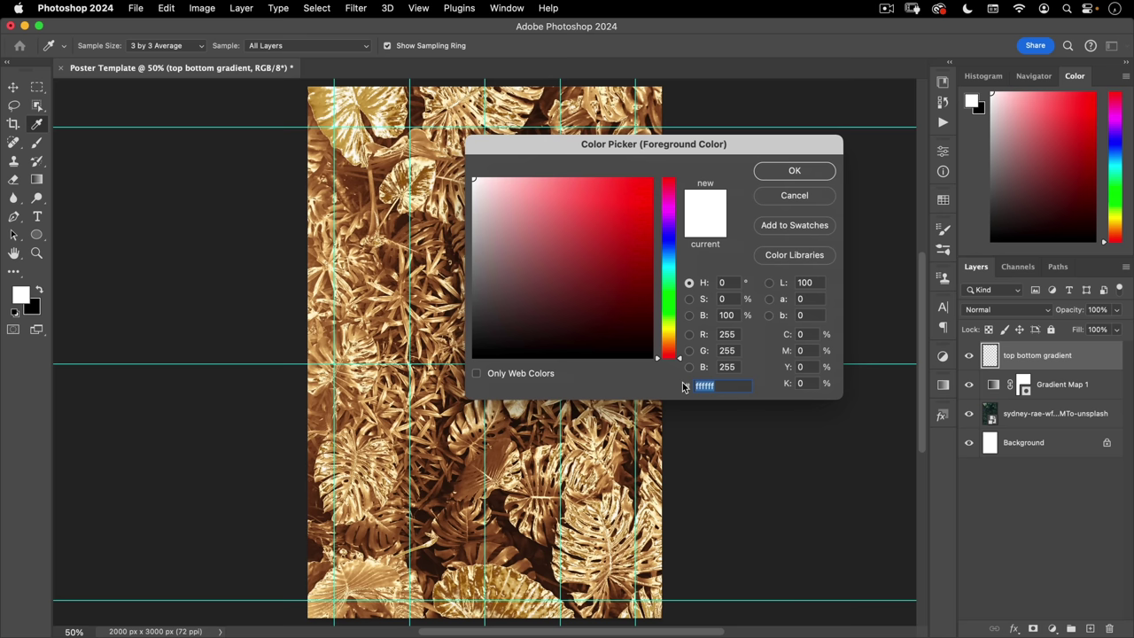
type("38")
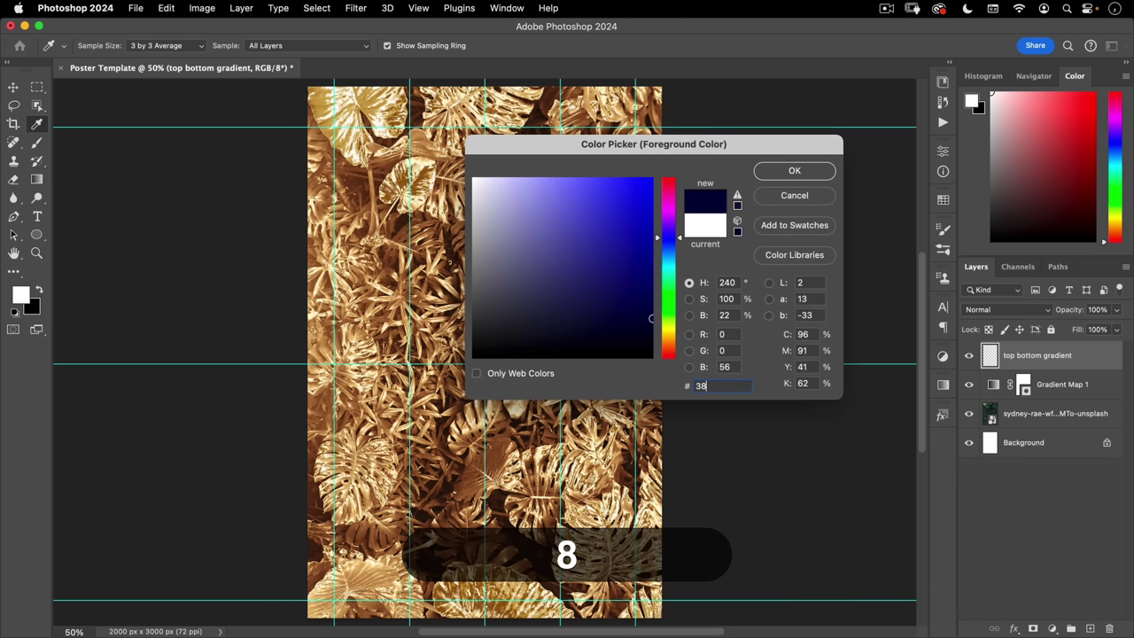
type("2a1")
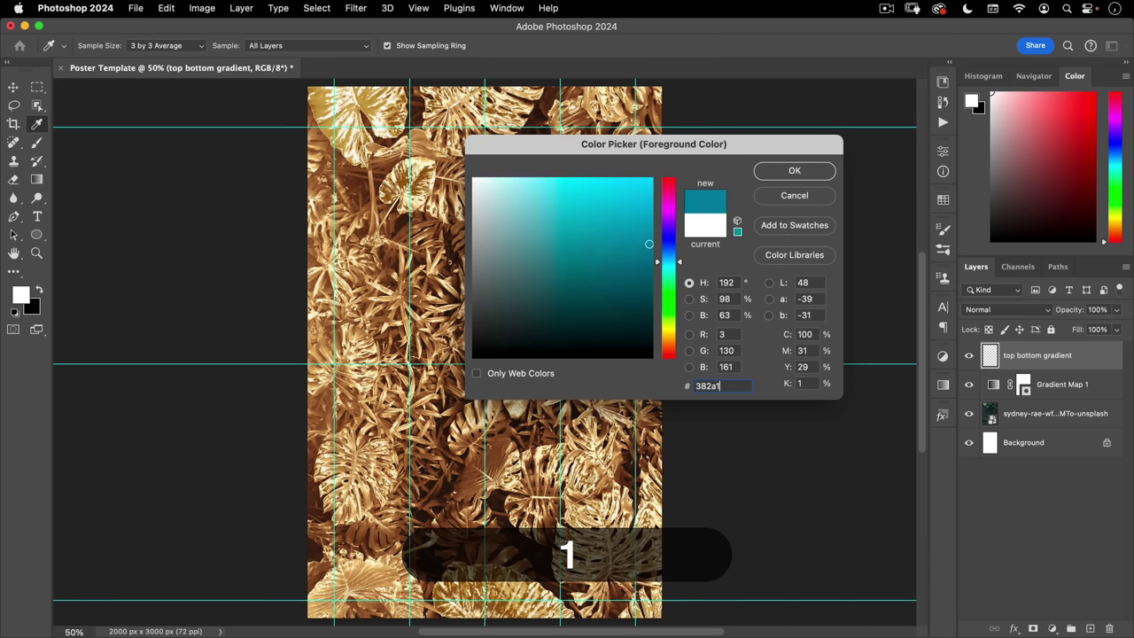
type("8")
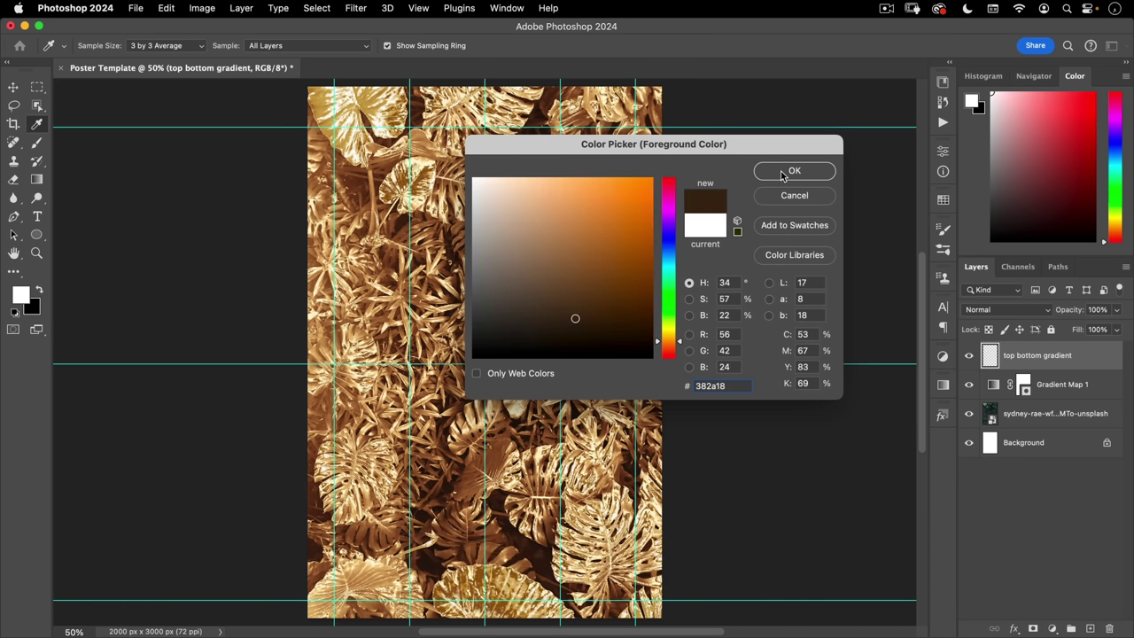
left_click(782, 172)
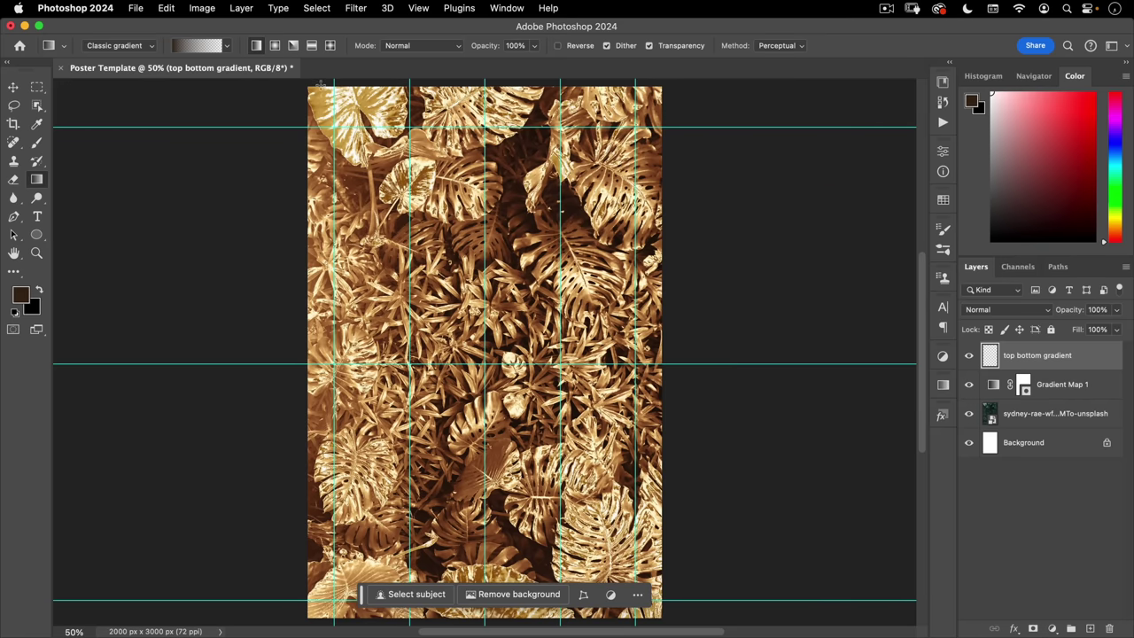
- Draw brown gradients inward from the top and bottom edges and set the layer to Multiply
left_click_drag(321, 84, 441, 365)
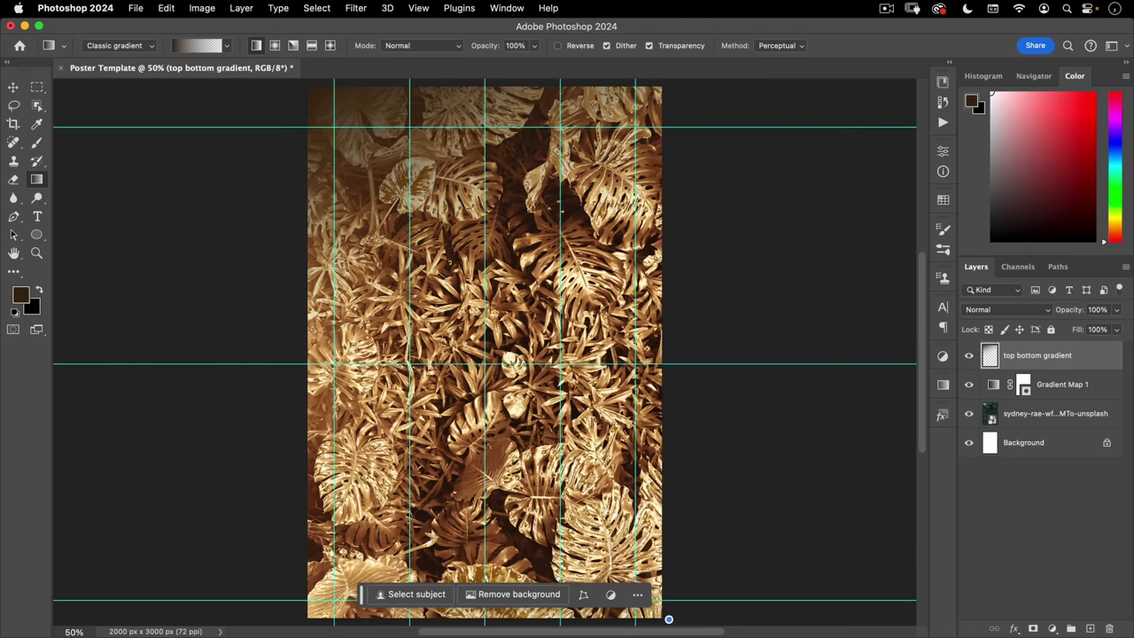
left_click_drag(669, 619, 519, 321)
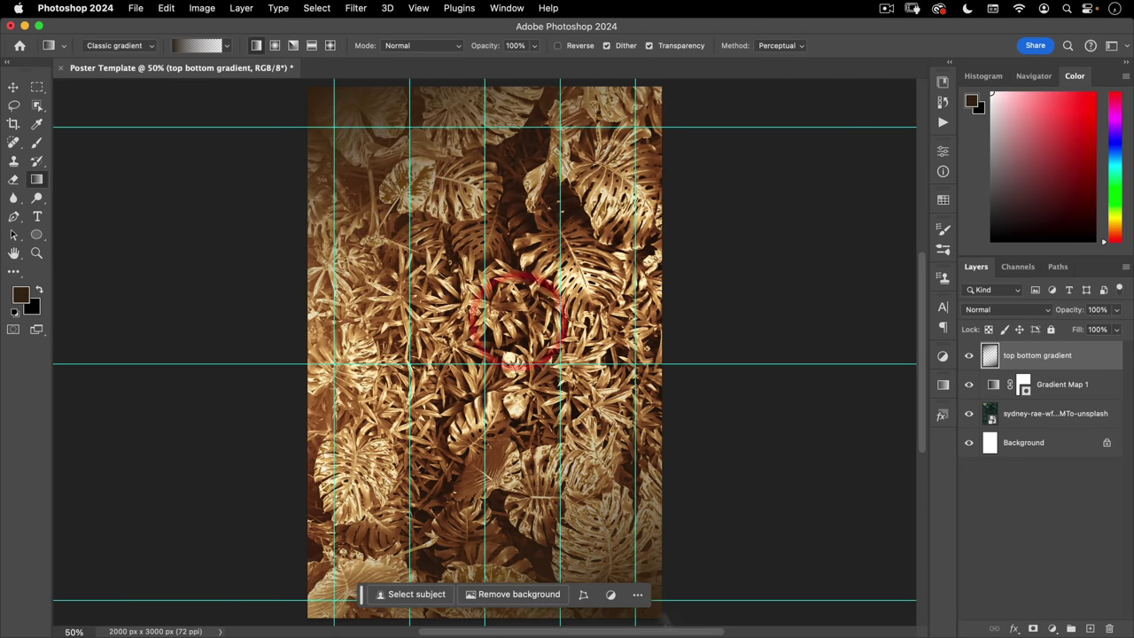
left_click_drag(671, 617, 567, 278)
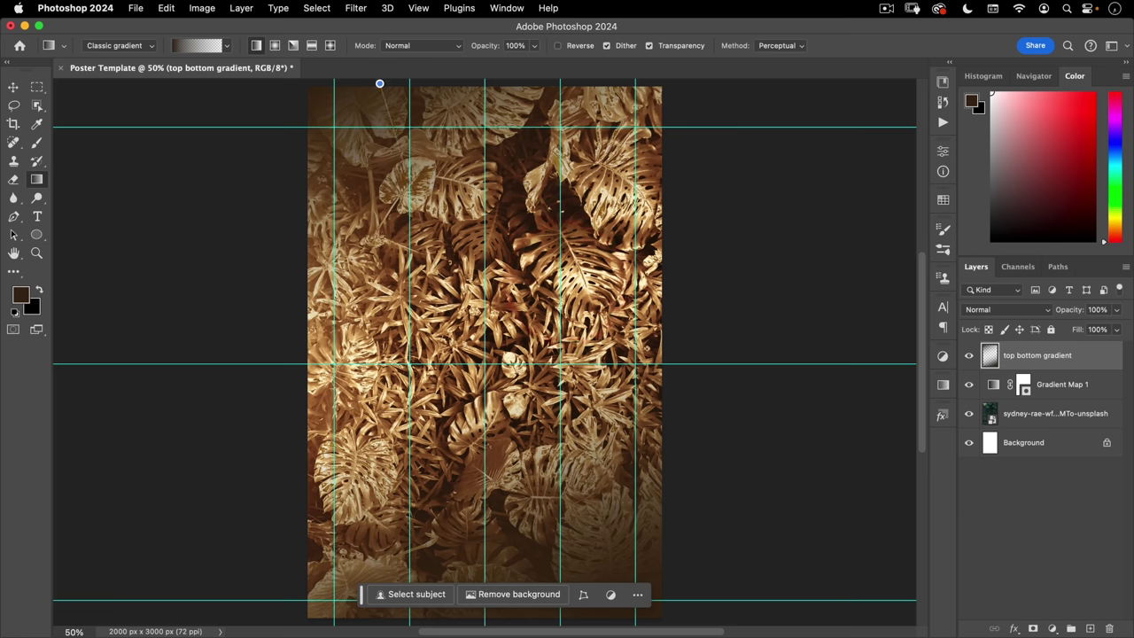
left_click_drag(380, 83, 464, 342)
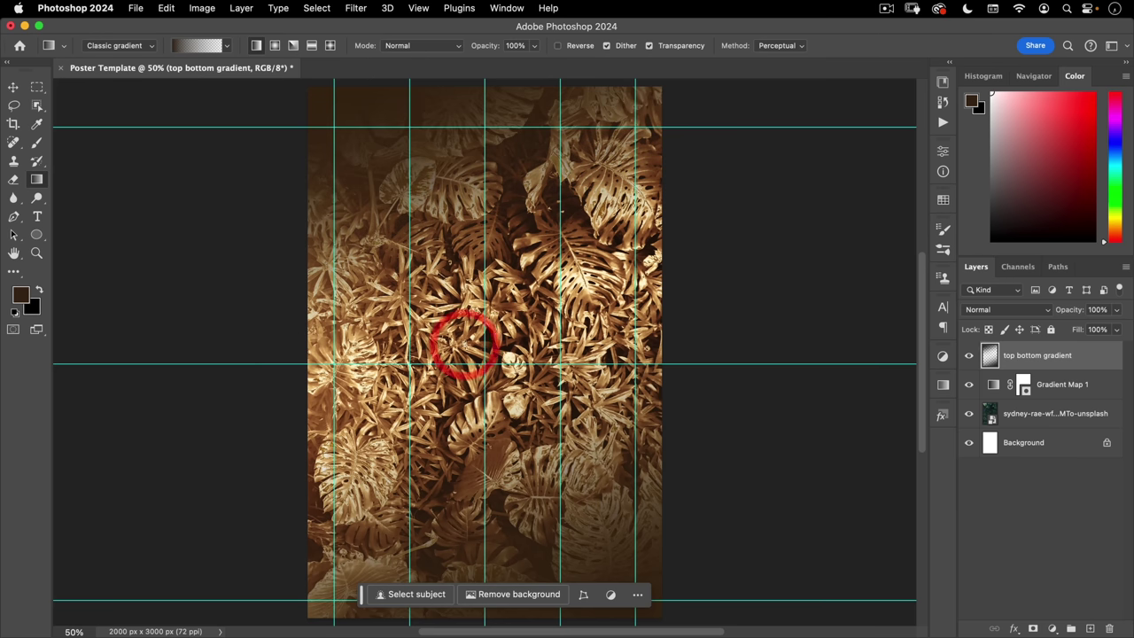
left_click(992, 310)
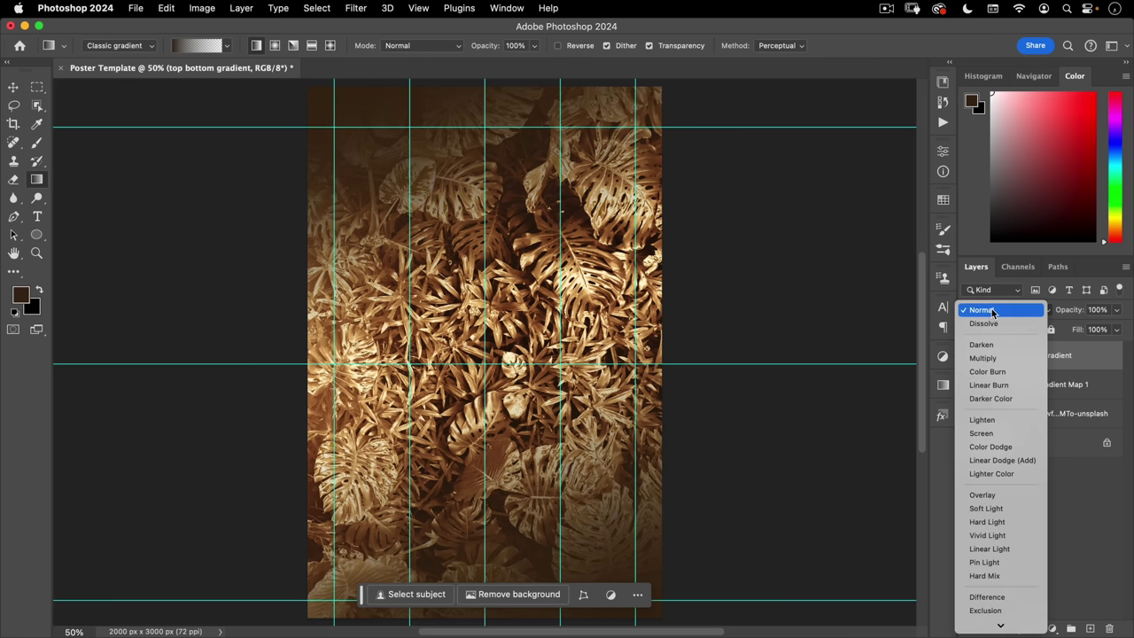
left_click(983, 358)
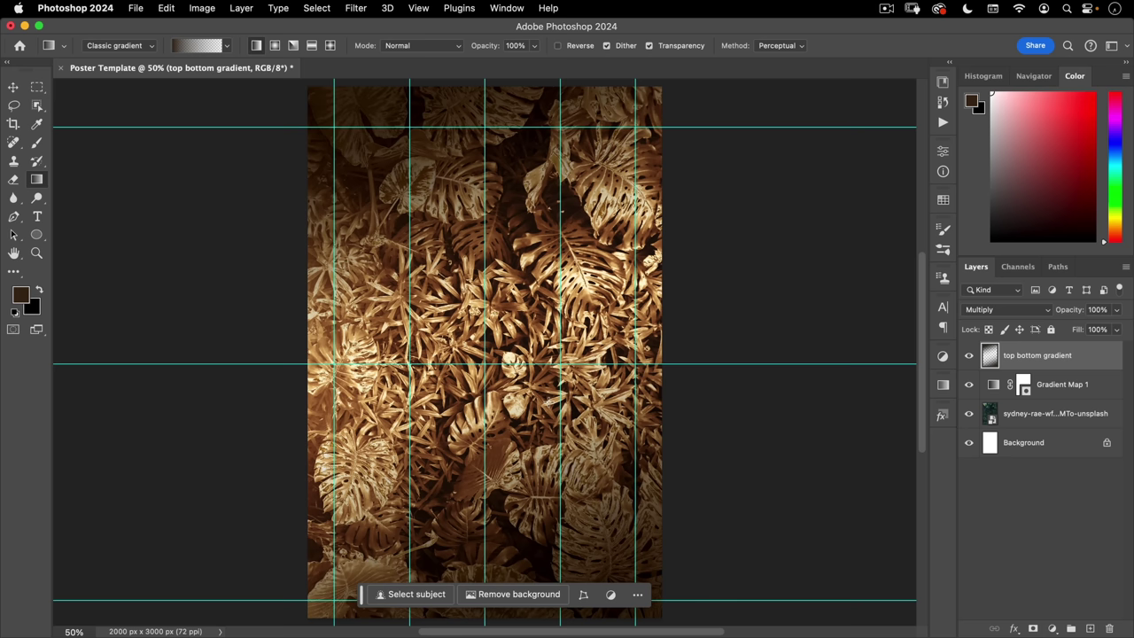
- Open the raw file Riley-songbirds.dng from the assets folder via File > Open
left_click(136, 8)
left_click(137, 40)
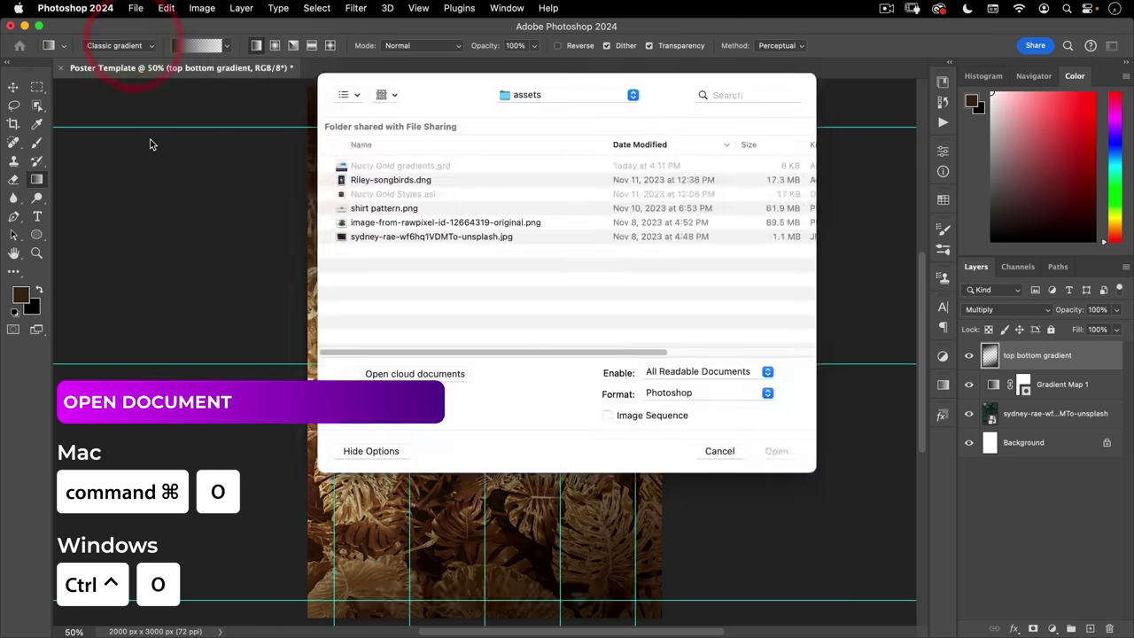
left_click(373, 180)
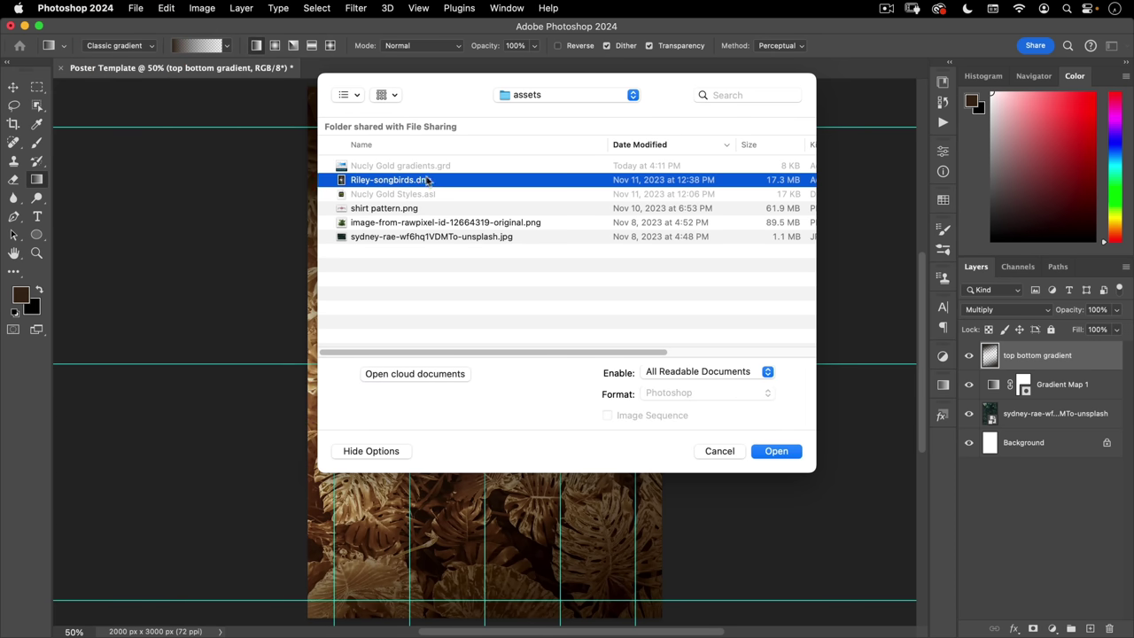
left_click(787, 454)
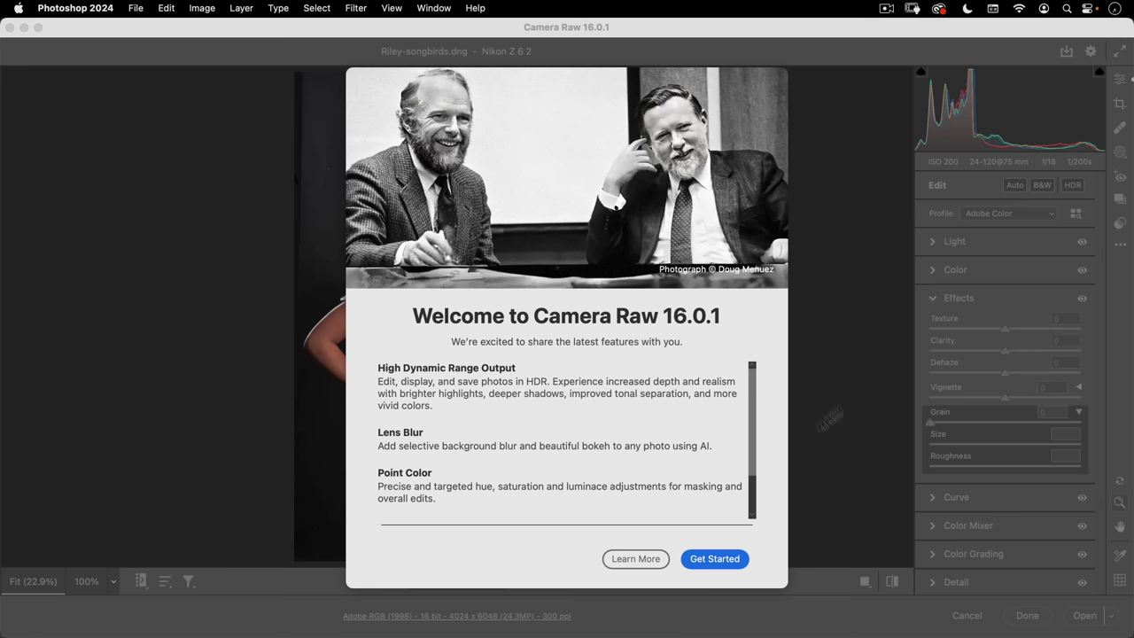
- Dismiss Camera Raw's welcome screen, collapse Effects and expand the Light panel
left_click(714, 559)
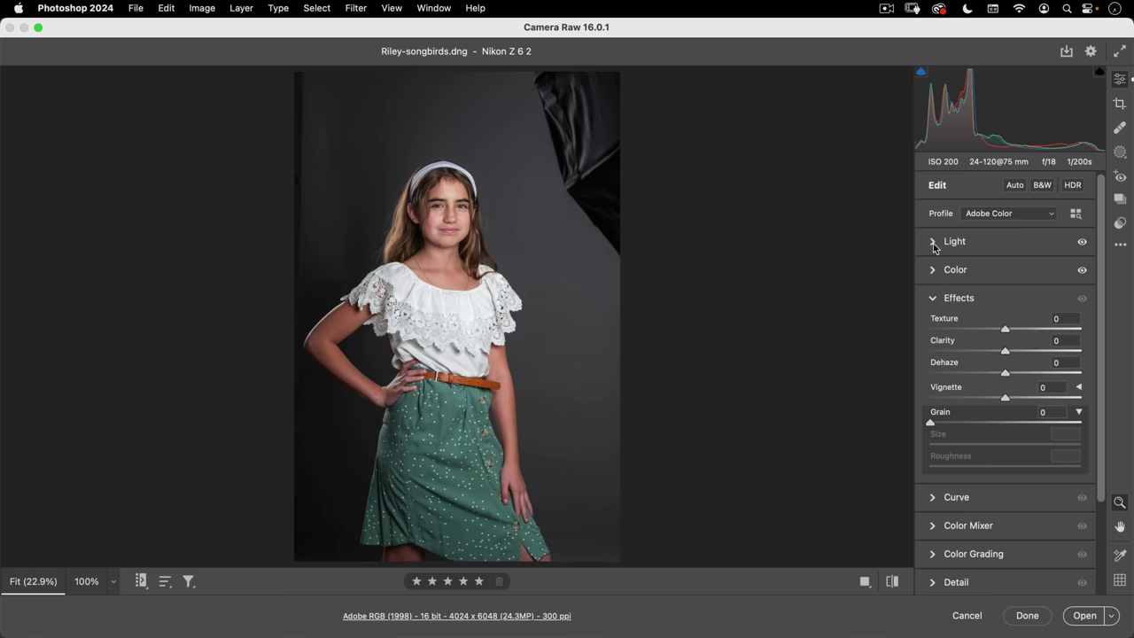
left_click(933, 298)
left_click(932, 241)
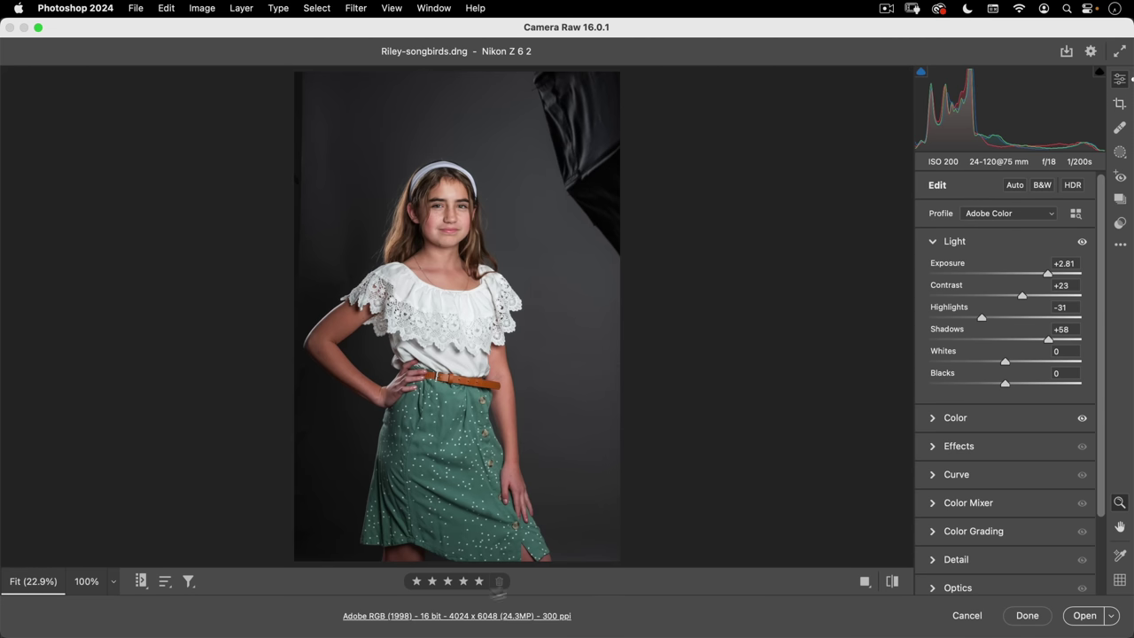
- Check the workflow preferences, then open the portrait in Photoshop as a 16-bit Adobe RGB document
left_click(358, 615)
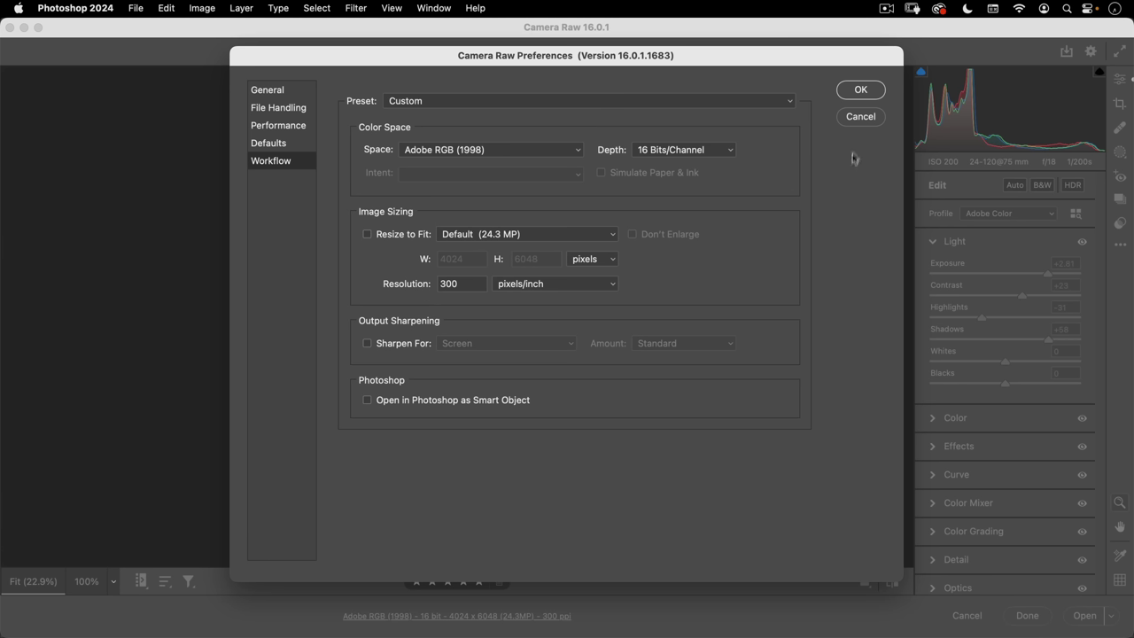
left_click(862, 93)
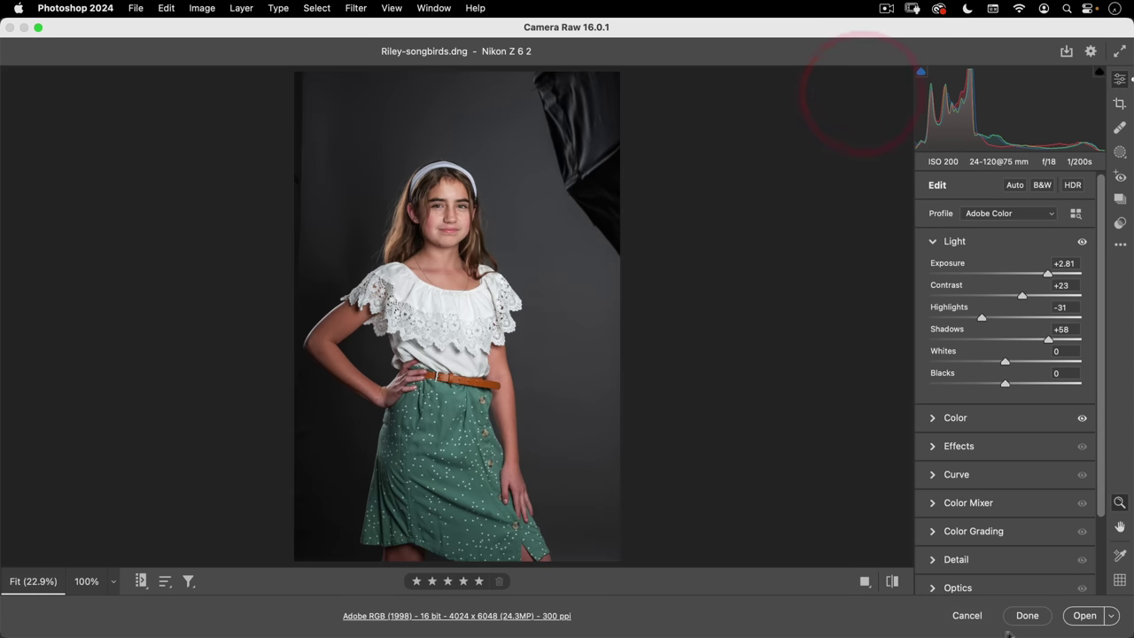
left_click(1085, 616)
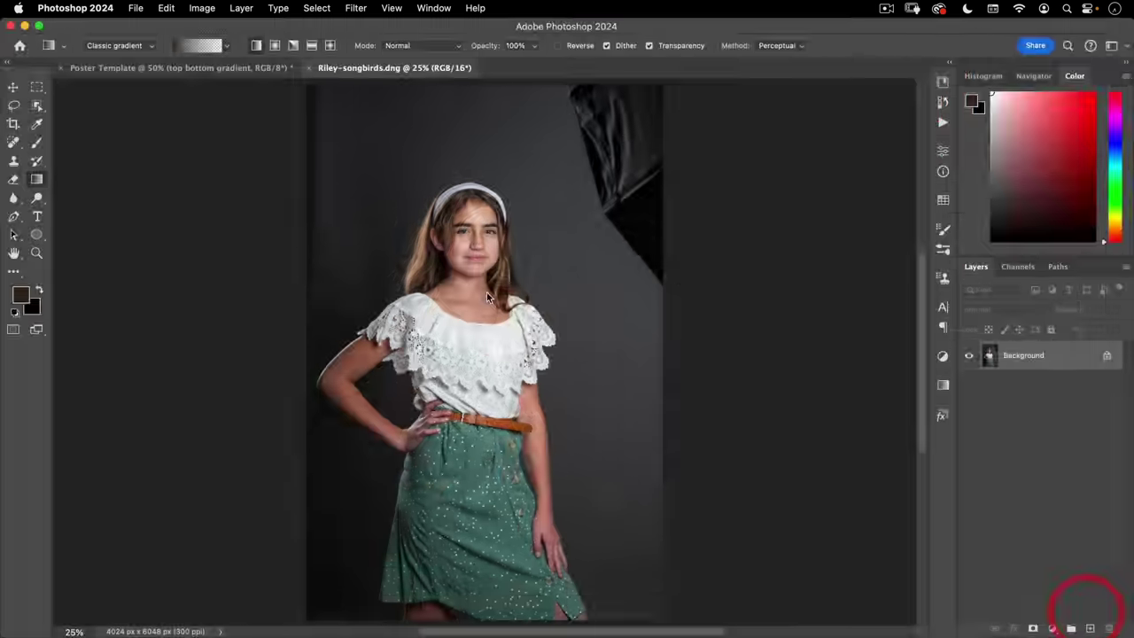
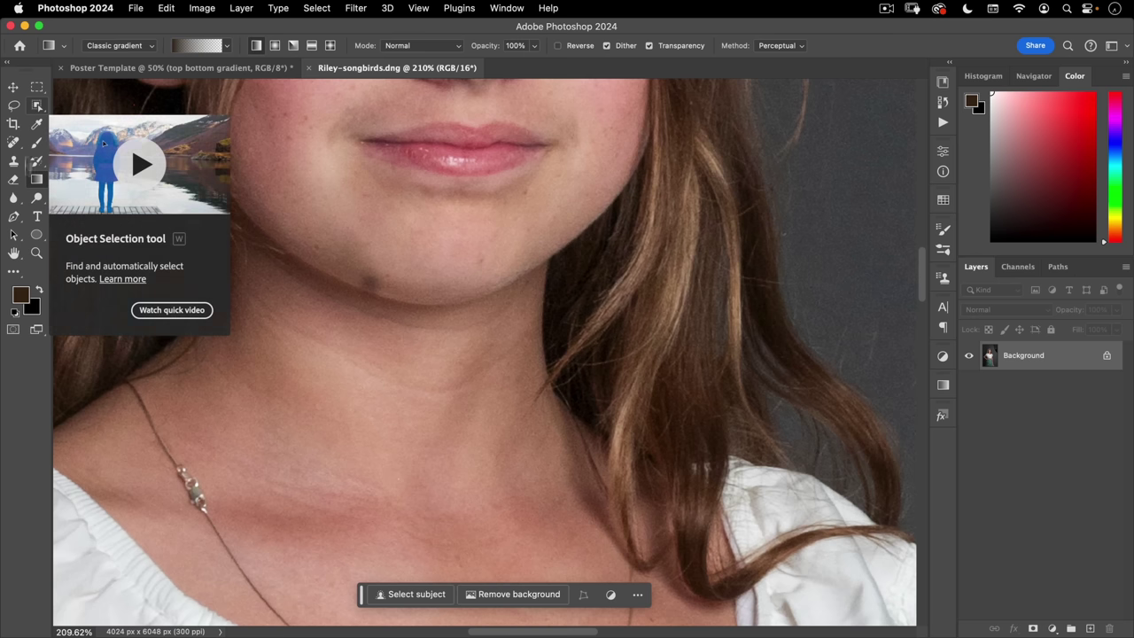
- Select the Remove tool and set its brush size to 50
left_click(13, 273)
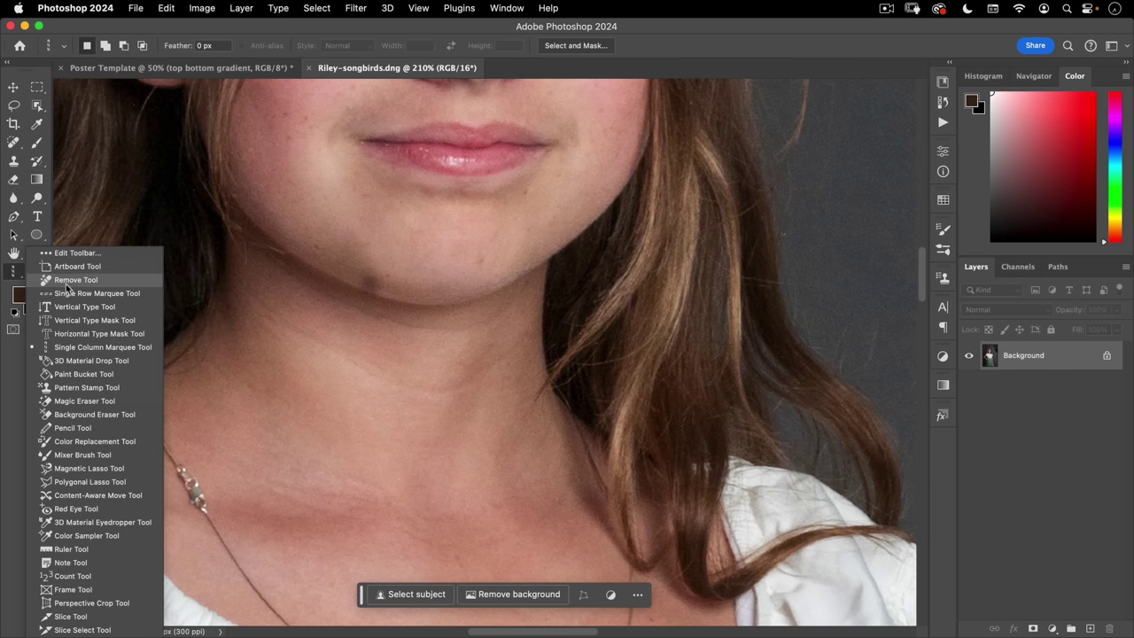
left_click(78, 280)
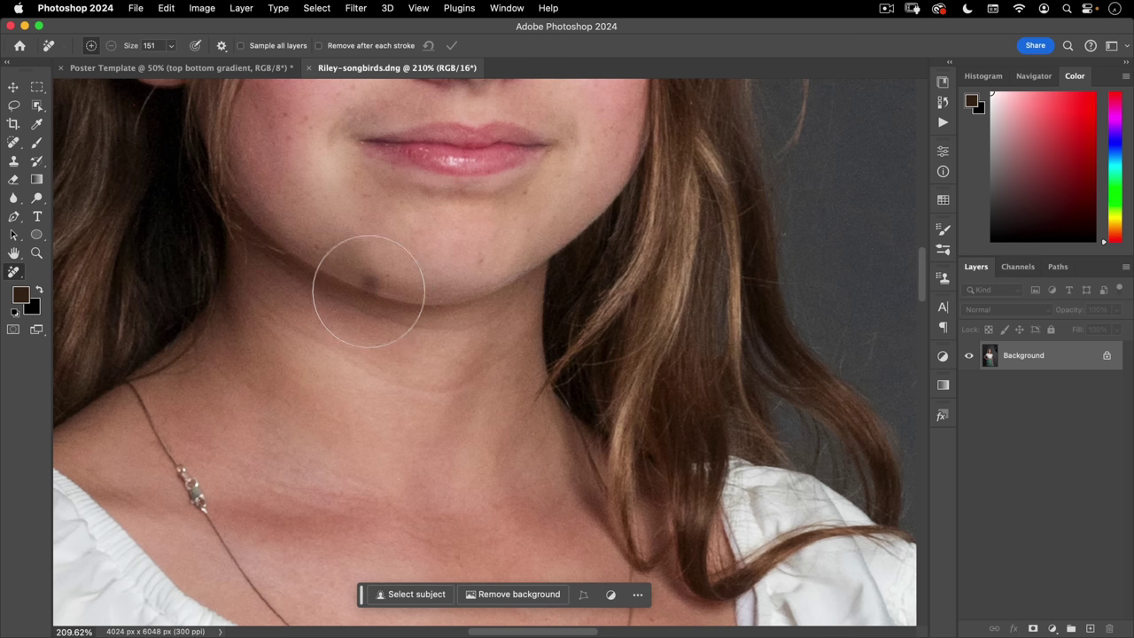
key("bracketleft")
key("bracketleft")
key("bracketleft")
key("bracketleft")
key("bracketleft")
key("bracketleft")
key("bracketleft")
key("bracketleft")
key("bracketleft")
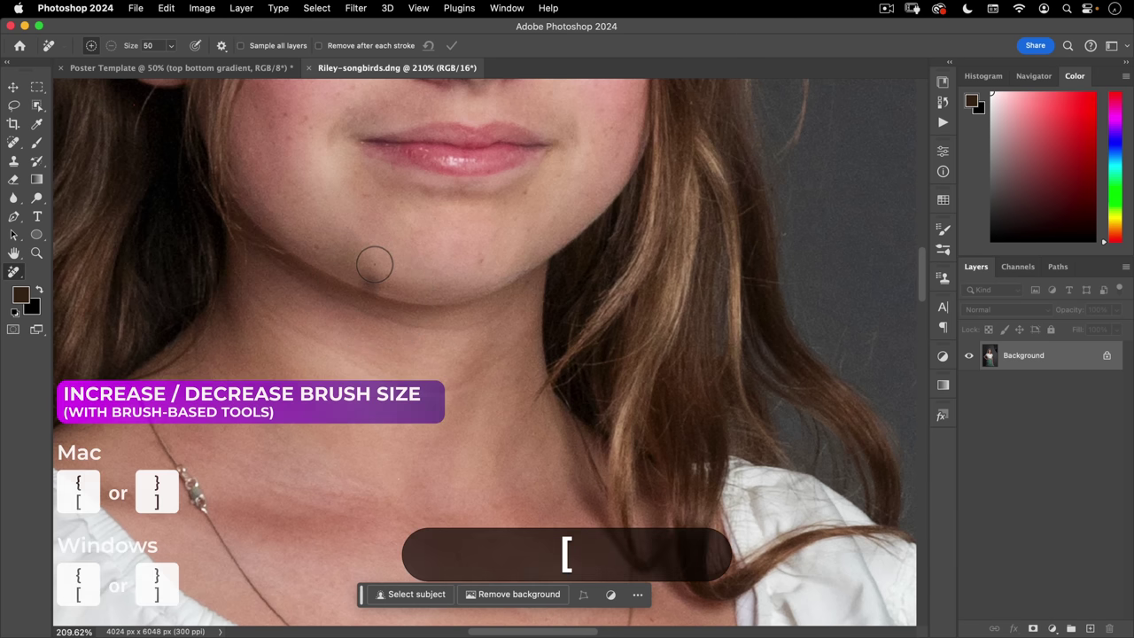
key("bracketleft")
key("bracketright")
key("bracketleft")
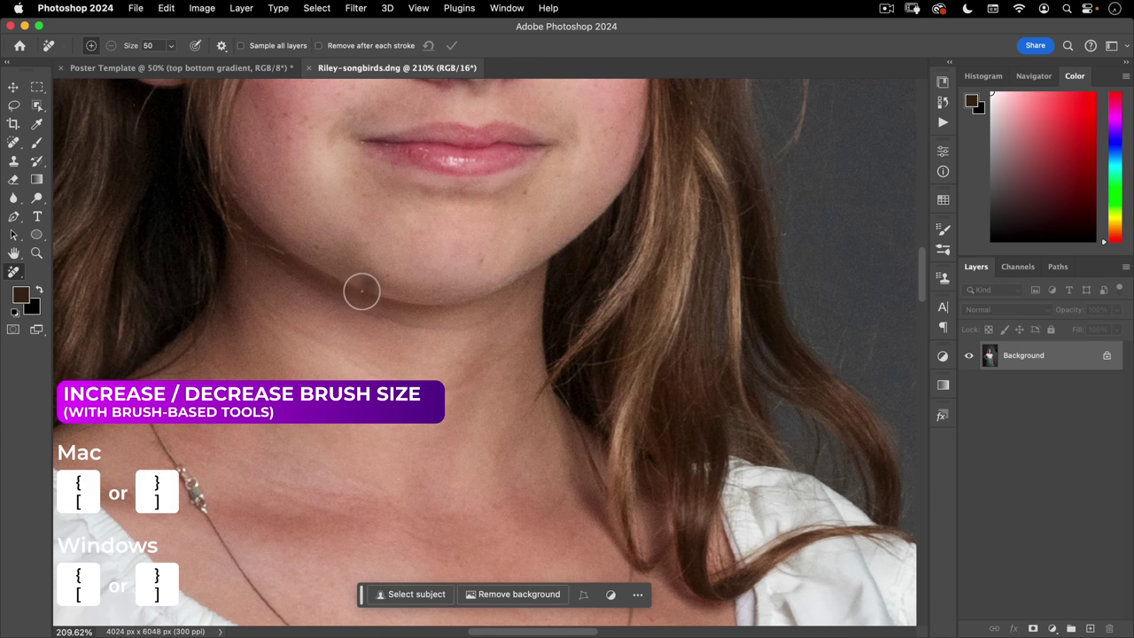
- Paint over the dark spot on the left of the chin and commit the removal
mouse_move(375, 293)
left_mouse_down()
mouse_move(367, 266)
mouse_move(357, 284)
mouse_move(372, 292)
mouse_move(371, 278)
mouse_move(368, 297)
left_mouse_up()
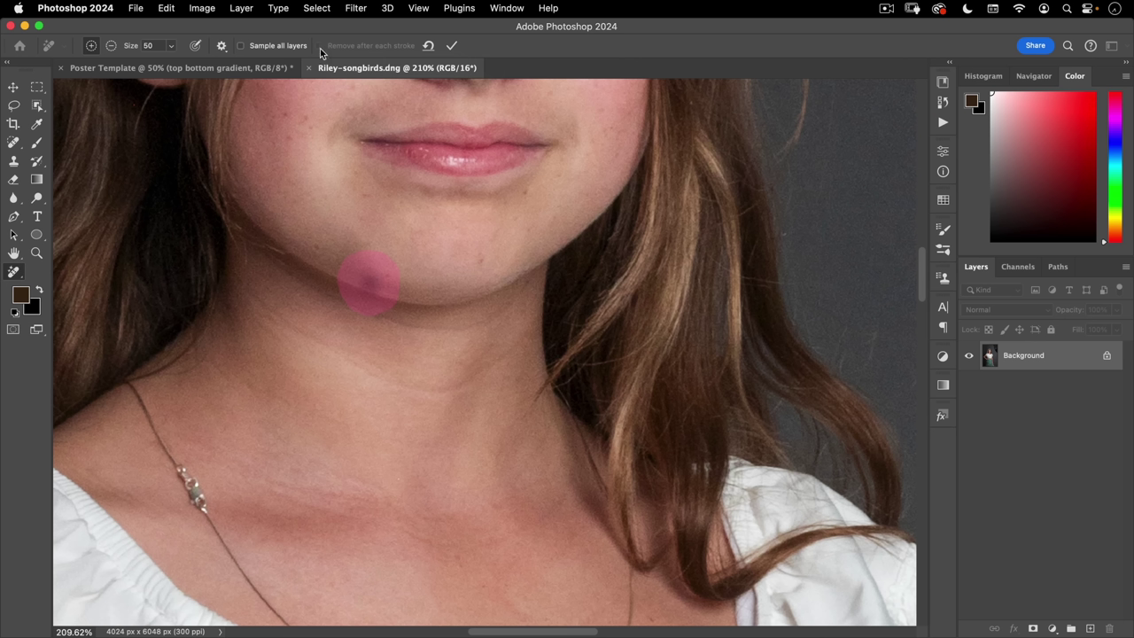
left_click(451, 45)
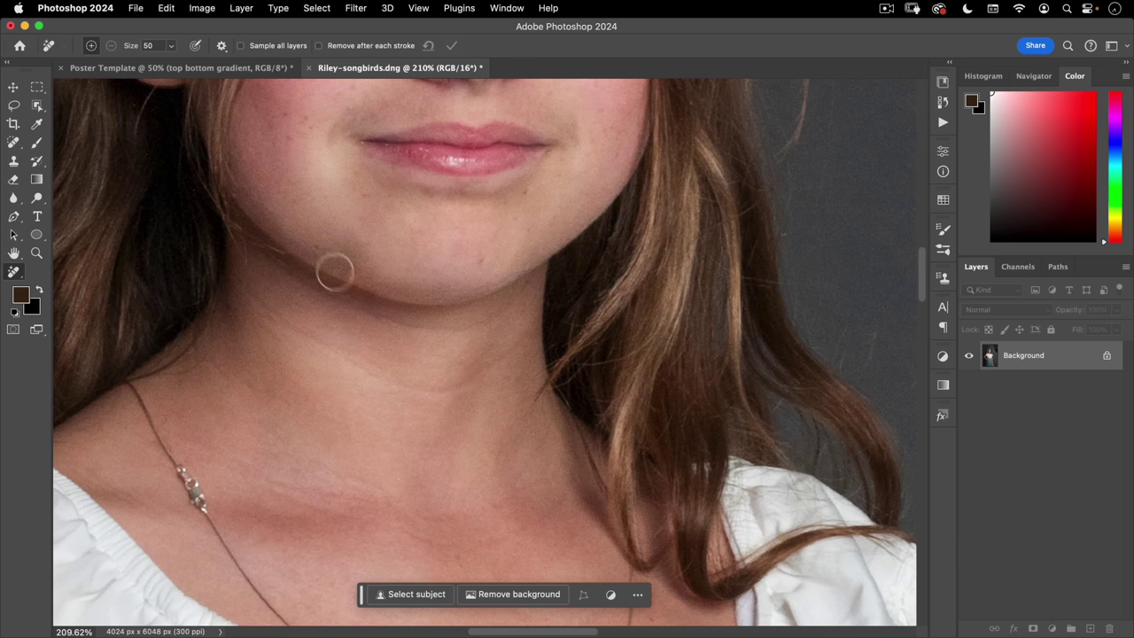
left_click_drag(633, 394, 355, 456)
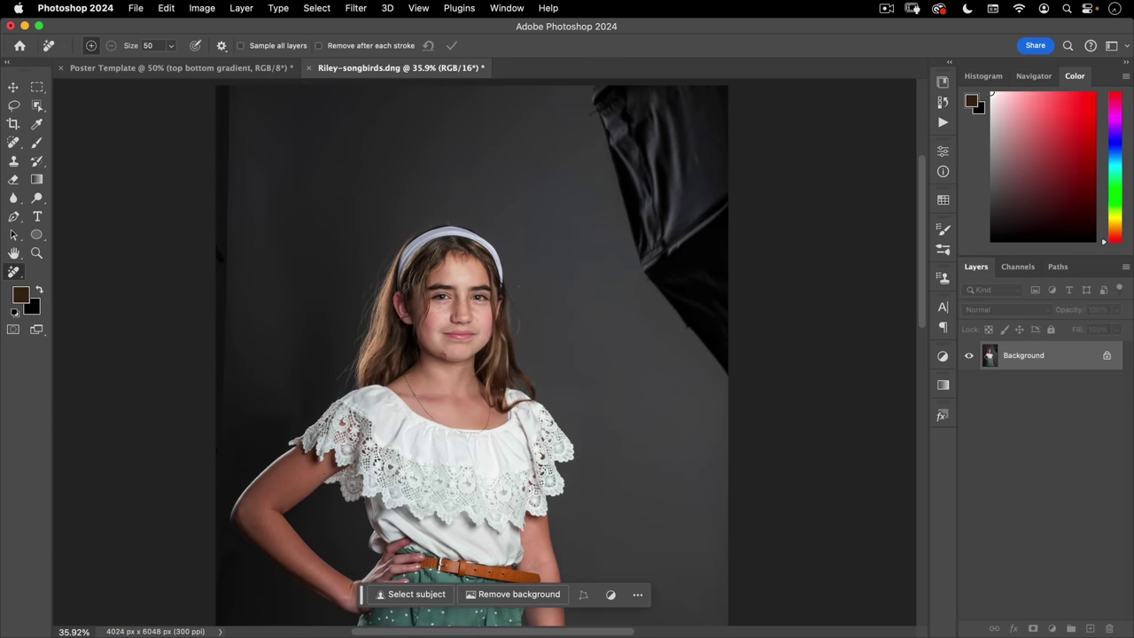
left_click_drag(460, 373, 559, 272)
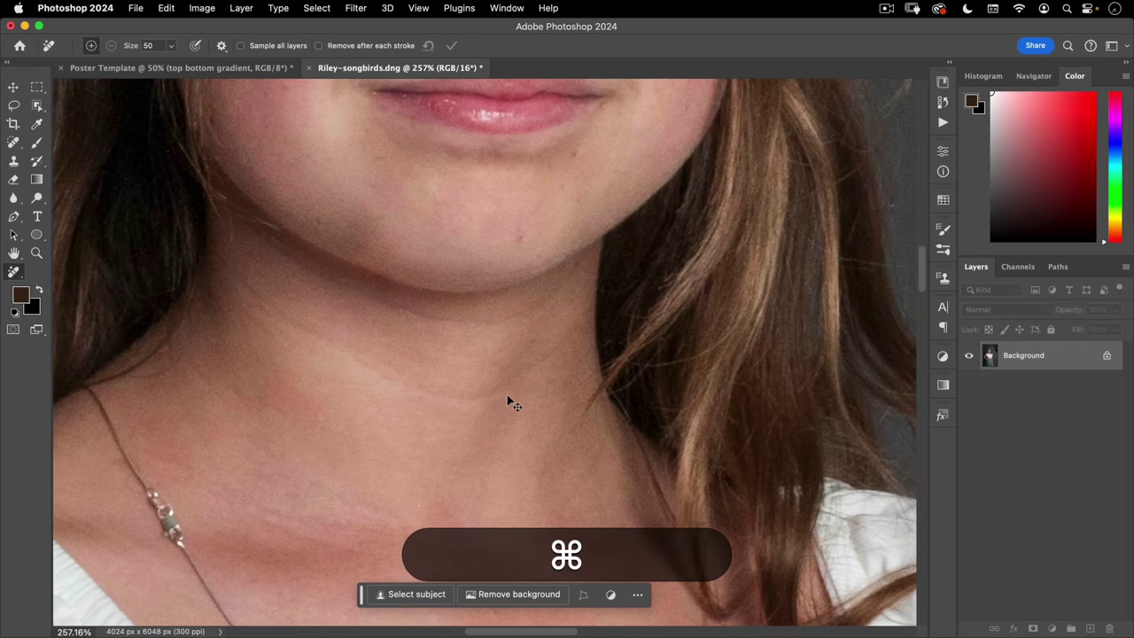
- Undo the chin fix, lasso the chin spot, and generate a Generative Fill over it
left_click(166, 7)
left_click(166, 27)
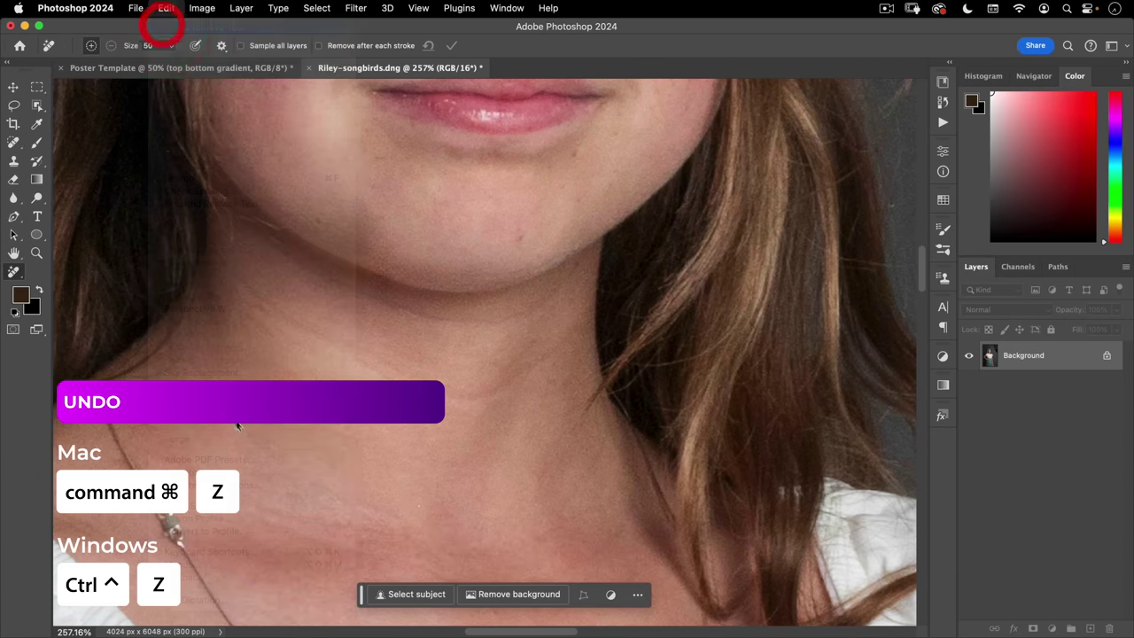
left_click(13, 105)
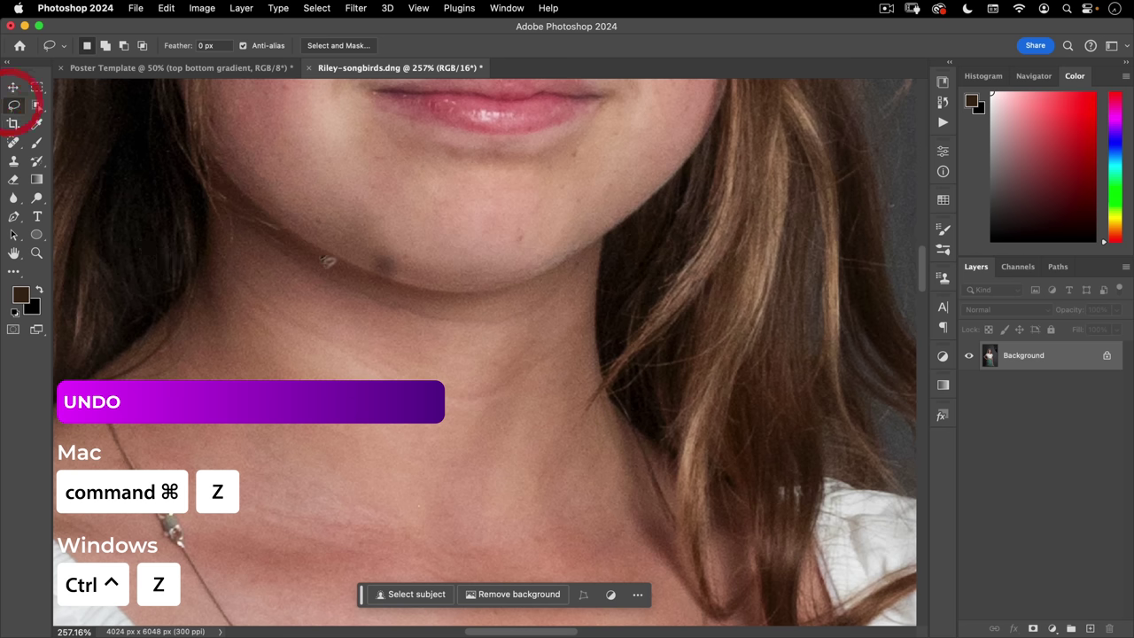
mouse_move(339, 216)
left_mouse_down()
mouse_move(331, 281)
mouse_move(355, 298)
left_mouse_up()
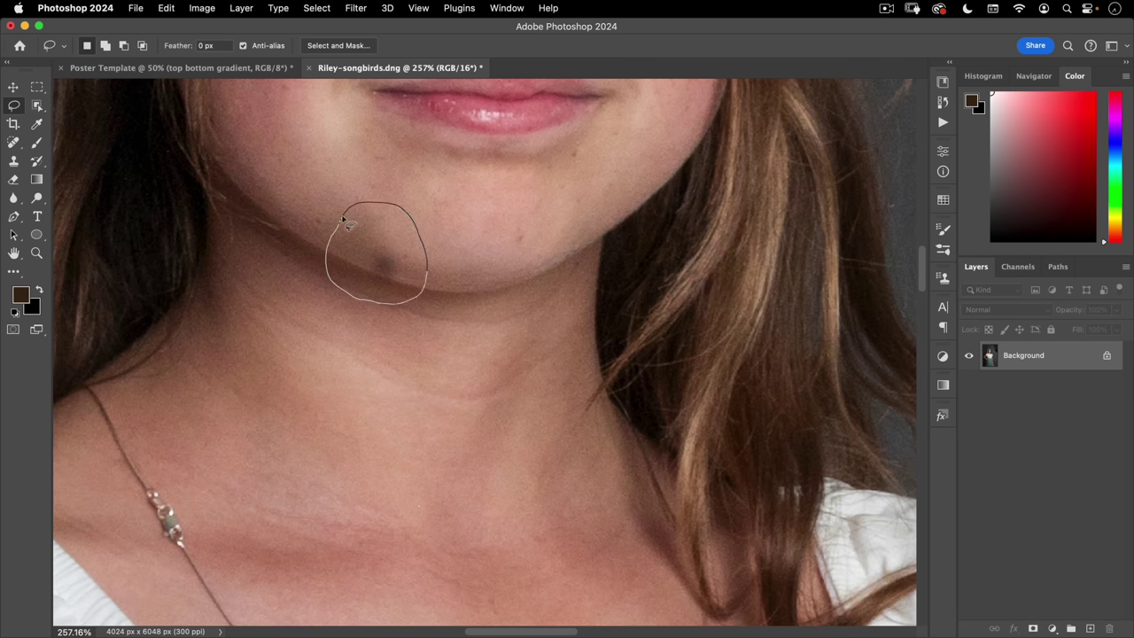
left_click_drag(344, 218, 345, 220)
left_click_drag(387, 295, 388, 304)
left_click(387, 596)
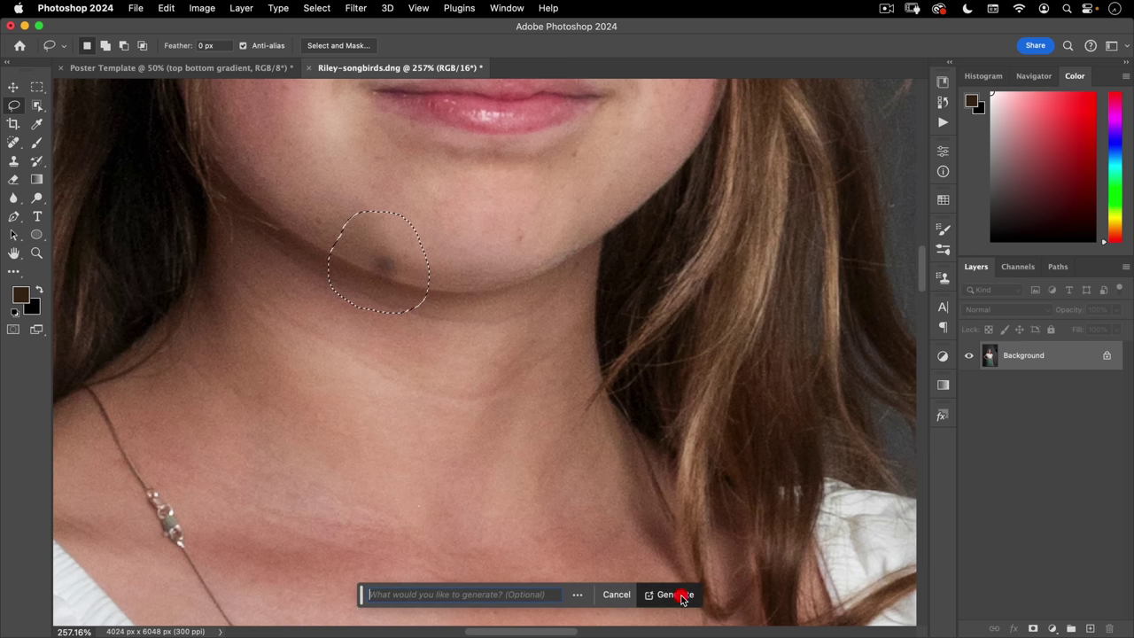
left_click(680, 597)
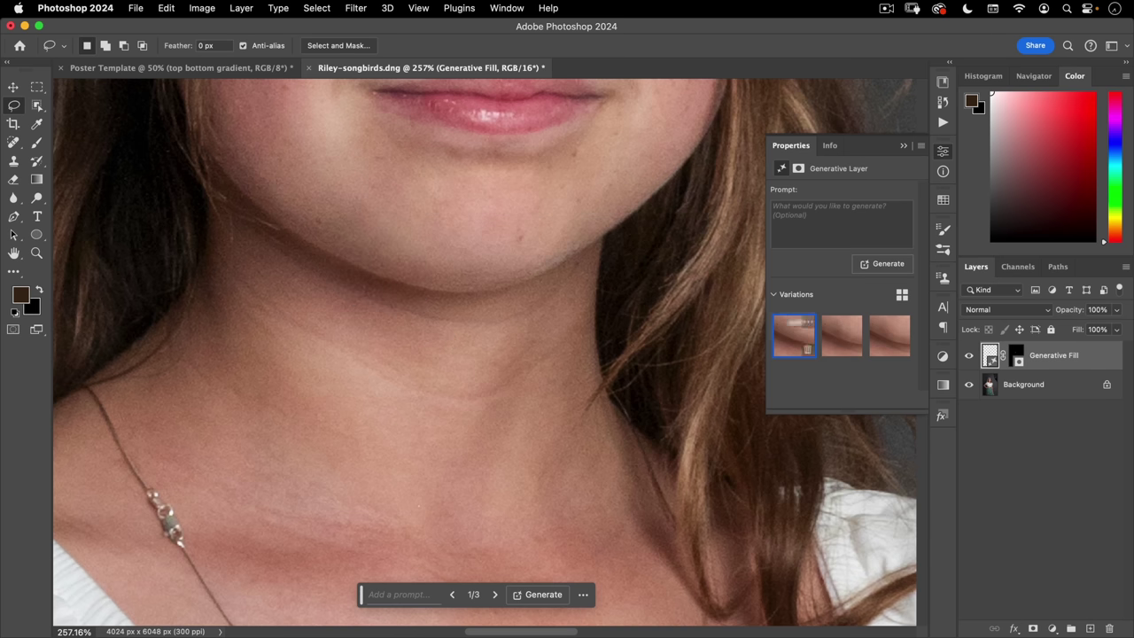
key("super+minus")
key("super+minus")
key("super+minus")
key("super+minus")
key("super+minus")
key("super+minus")
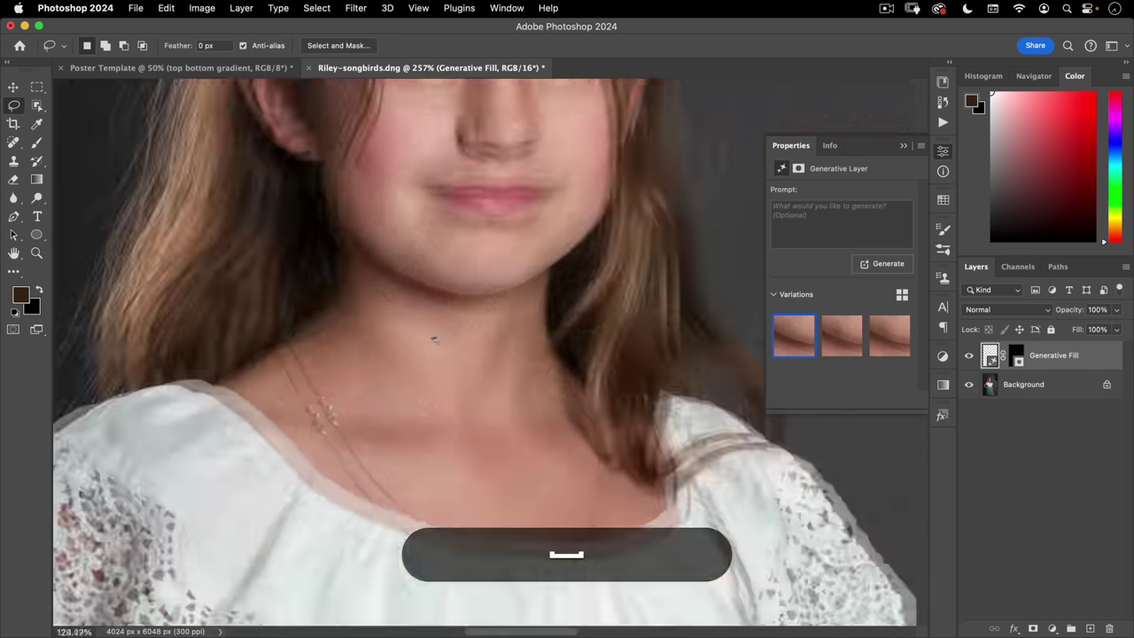
left_click(837, 337)
left_click(889, 345)
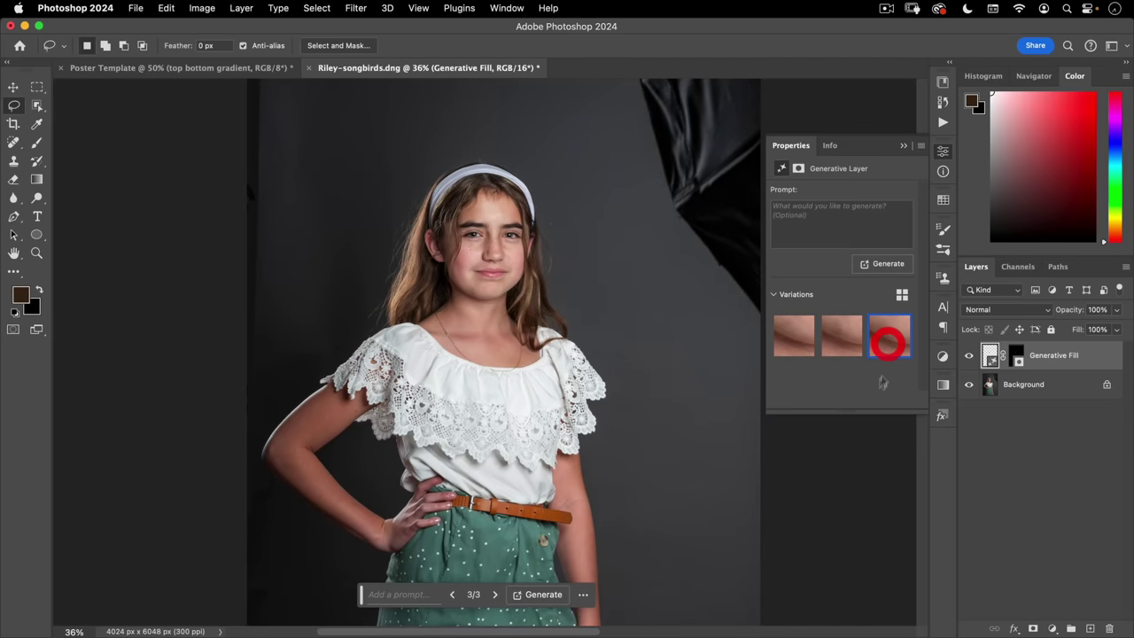
left_click(791, 344)
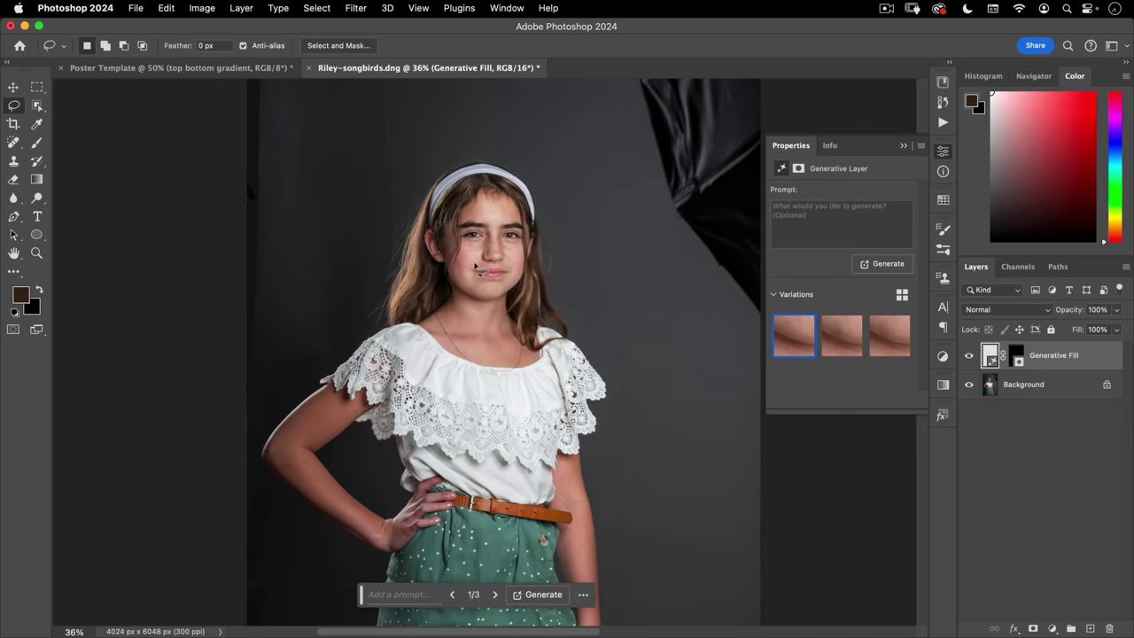
left_click(1007, 394)
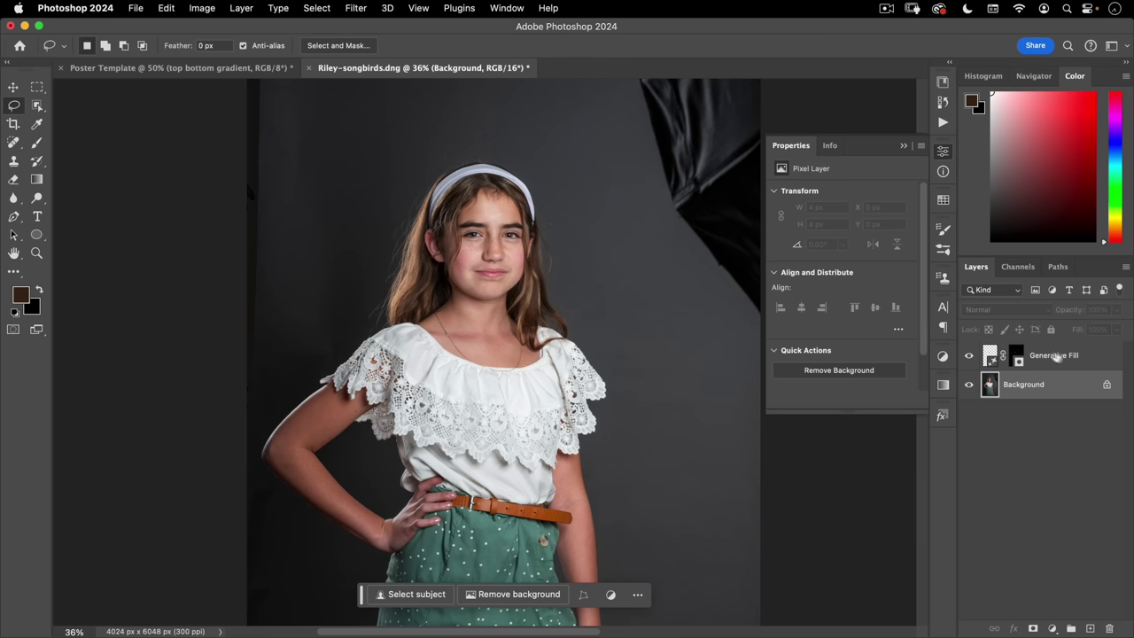
- Duplicate Background, merge the copy with the Generative Fill layer, and collapse Properties
left_click_drag(1043, 391, 1092, 628)
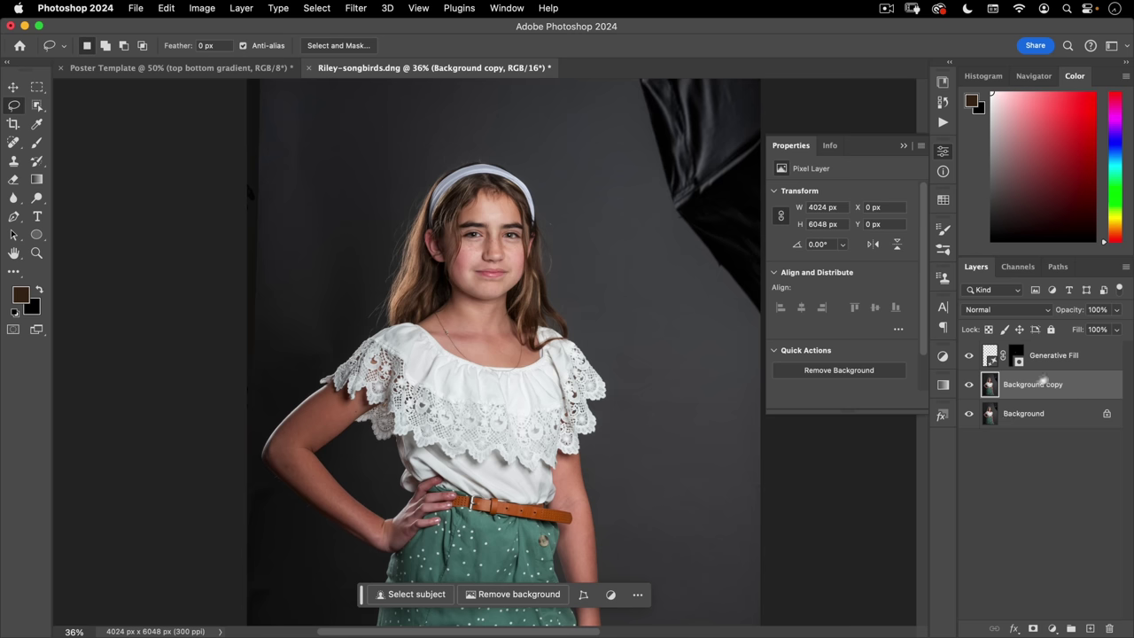
left_click(1056, 356, "shift")
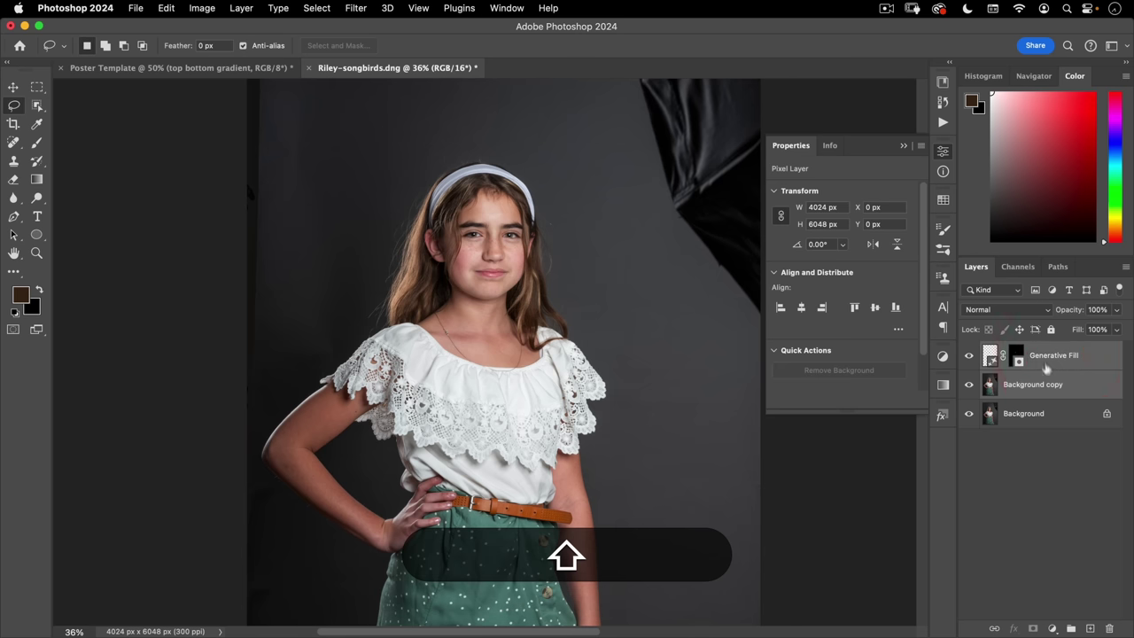
left_click(1124, 266)
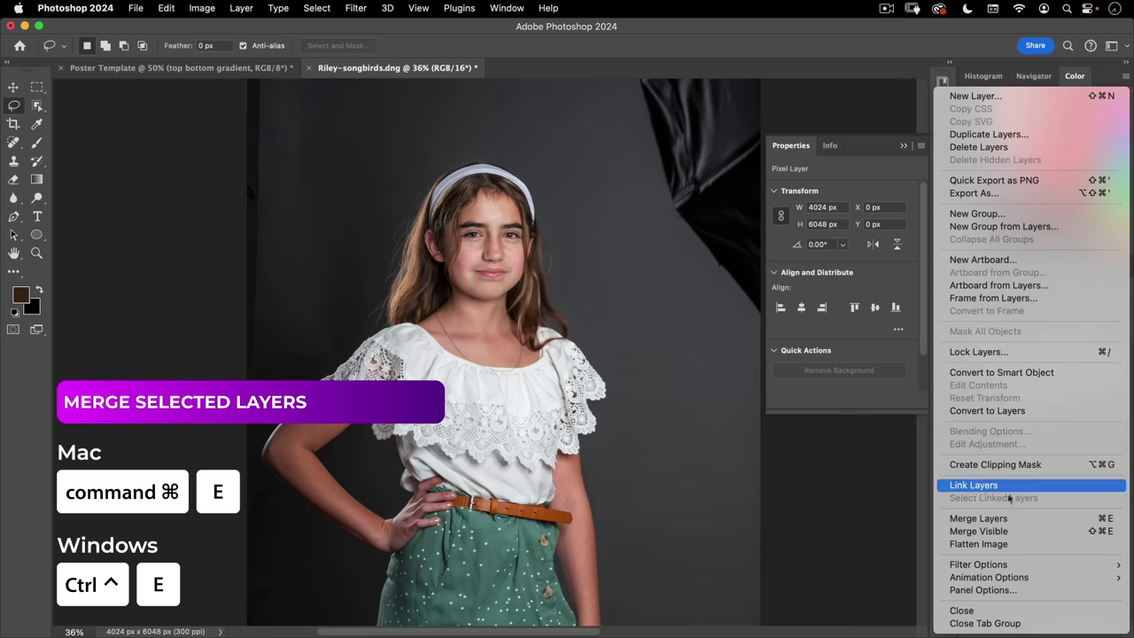
left_click(1096, 524)
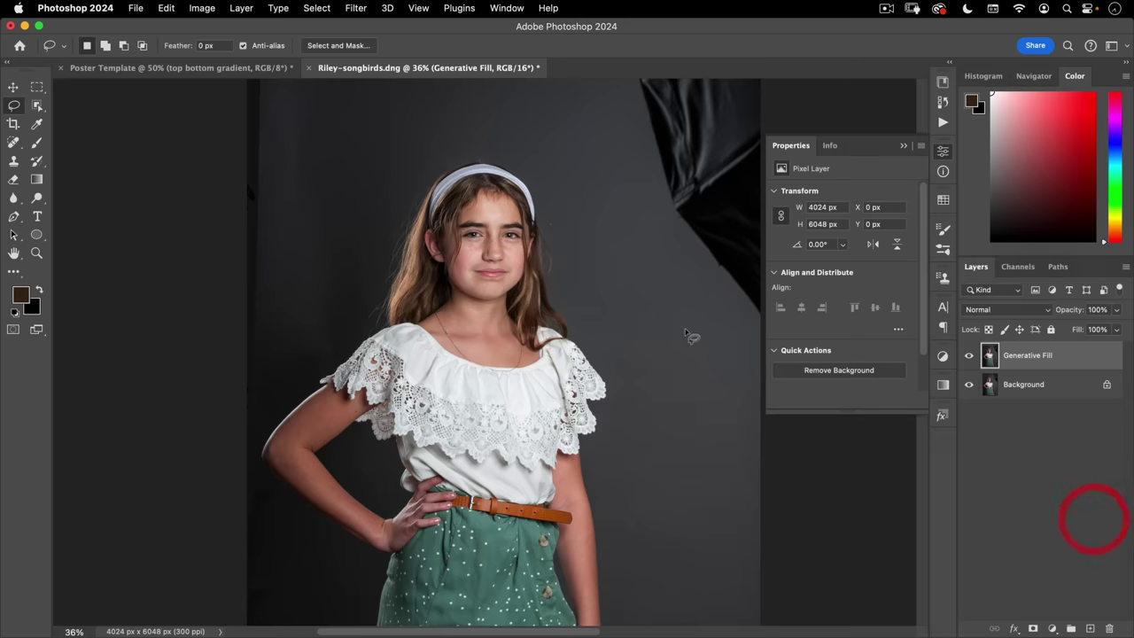
left_click(945, 155)
key("space")
left_click_drag(466, 379, 450, 130)
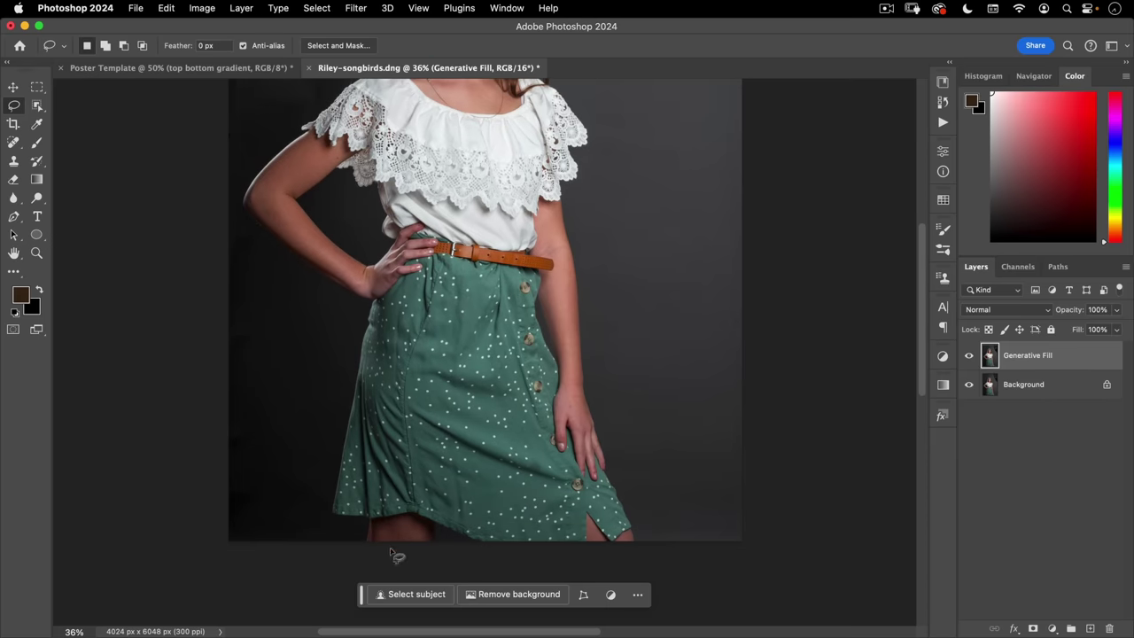
- Zoom in on the skirt below the belt and select the Remove tool with a smaller brush
key("super+space")
left_click_drag(459, 283, 441, 274)
left_click(470, 329)
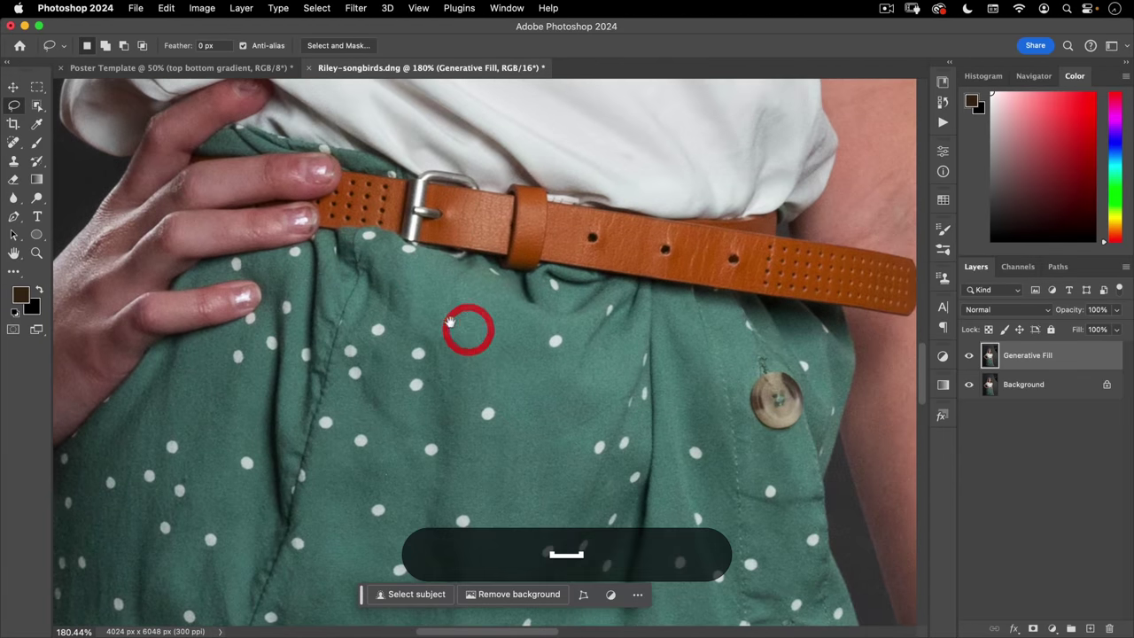
left_click(14, 142)
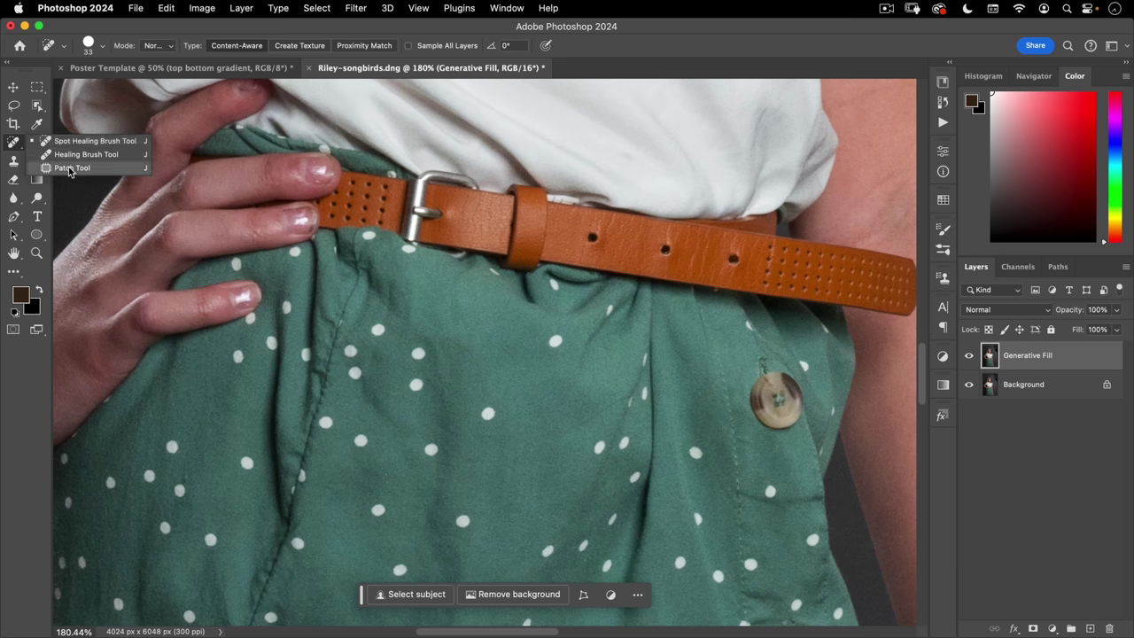
left_click(12, 144)
left_click(12, 271)
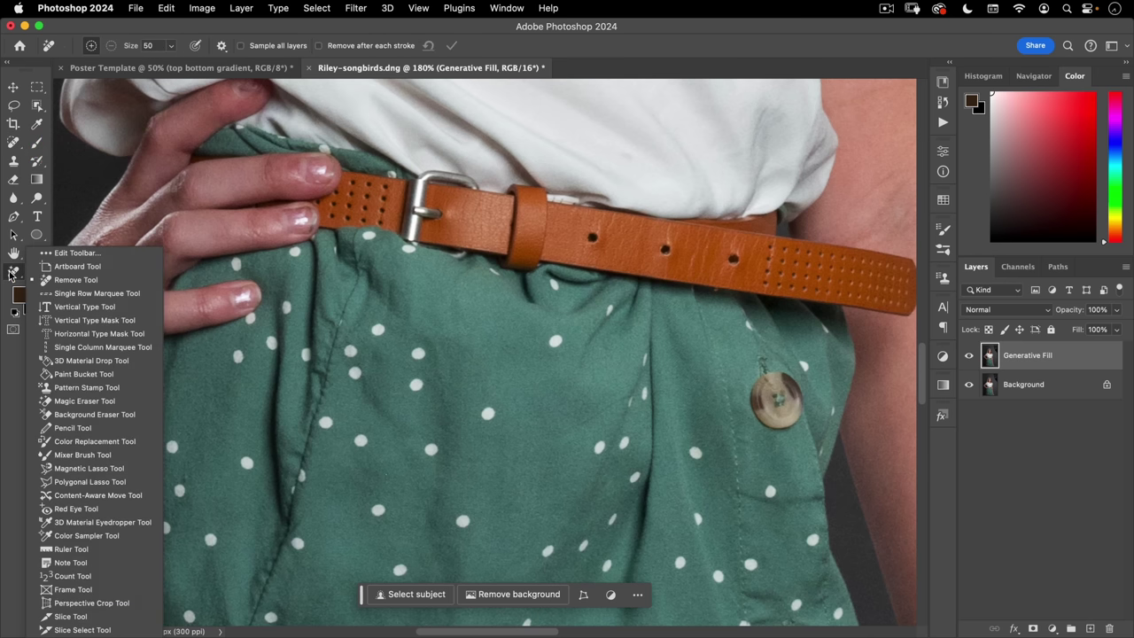
left_click(67, 280)
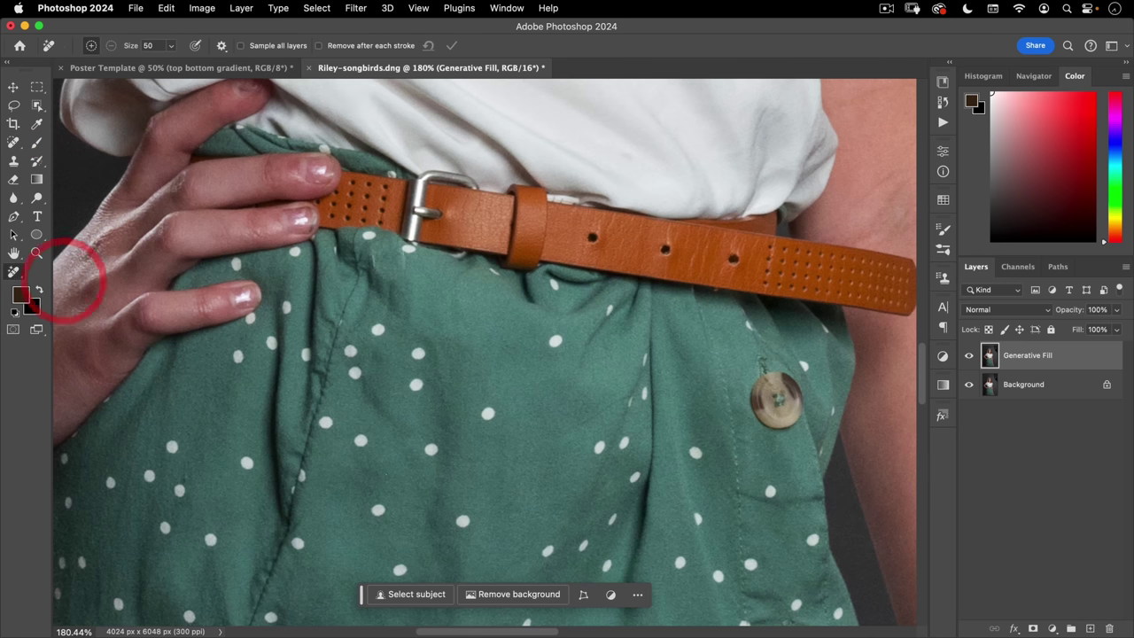
key("bracketleft")
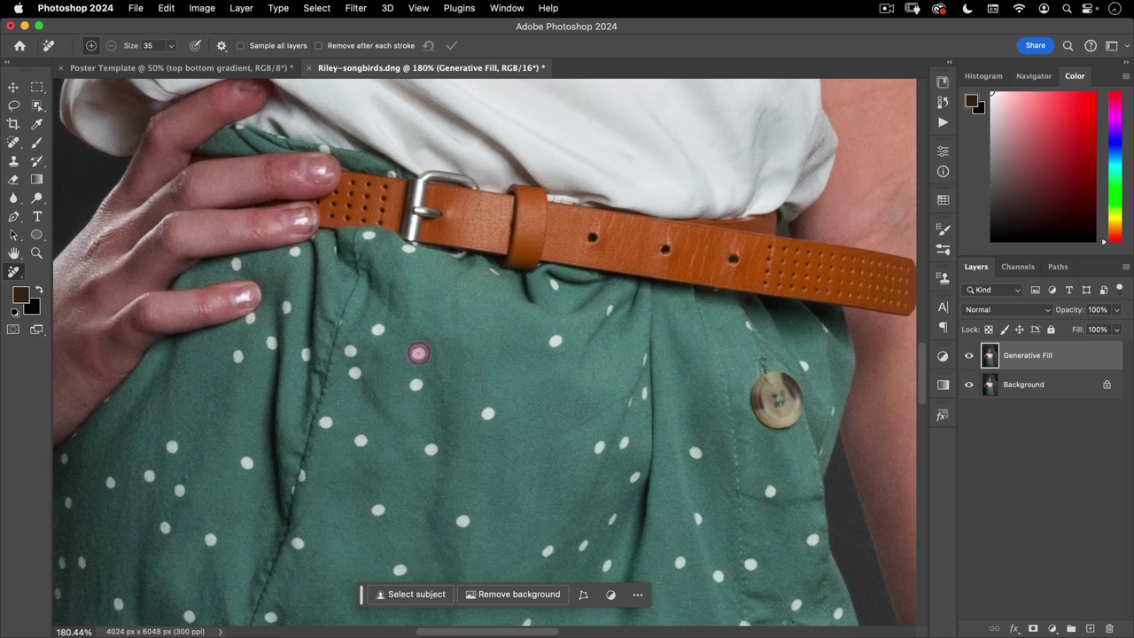
- Mark eight white polka dots on the skirt and commit their removal
left_click(418, 353)
left_click(415, 384)
left_click(487, 413)
left_click(556, 340)
left_click(607, 312)
left_click(433, 450)
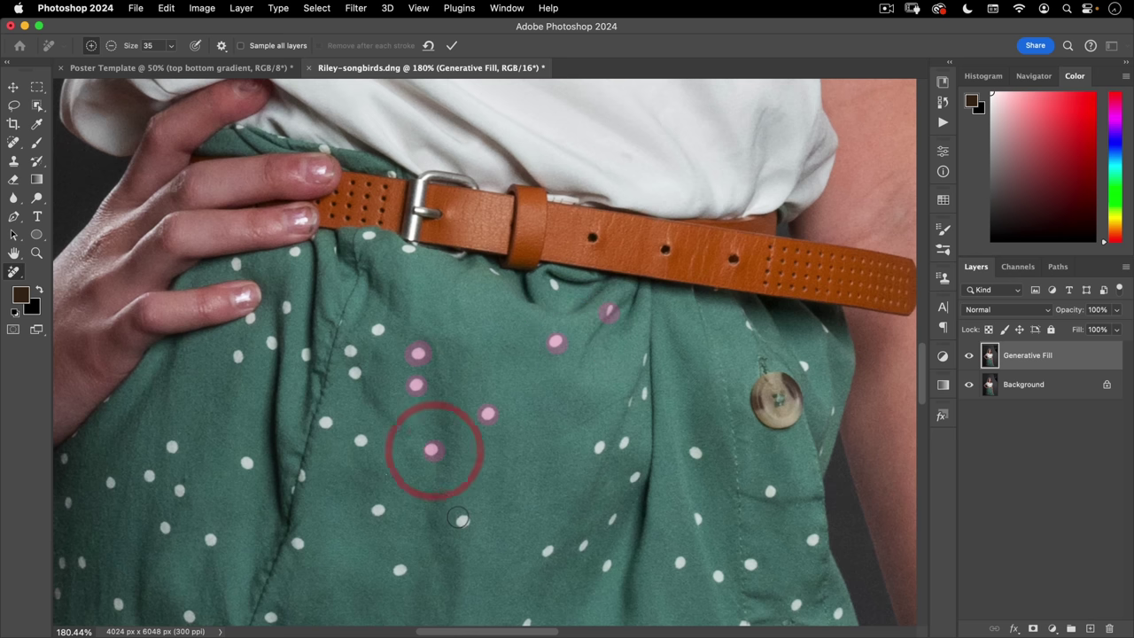
left_click(462, 522)
left_click(378, 510)
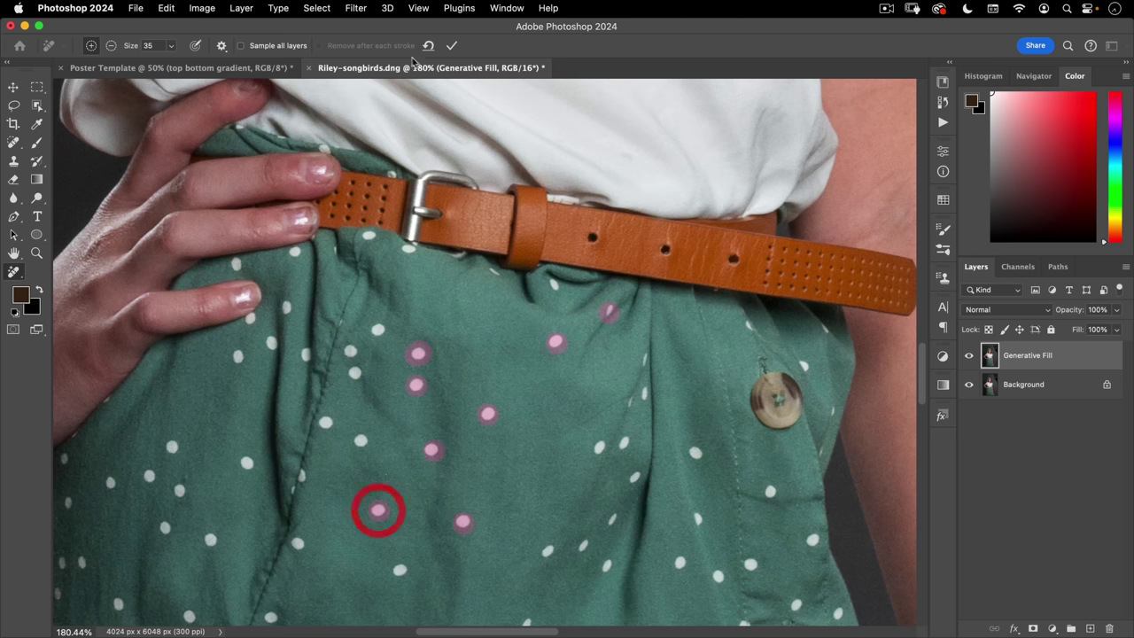
left_click(452, 46)
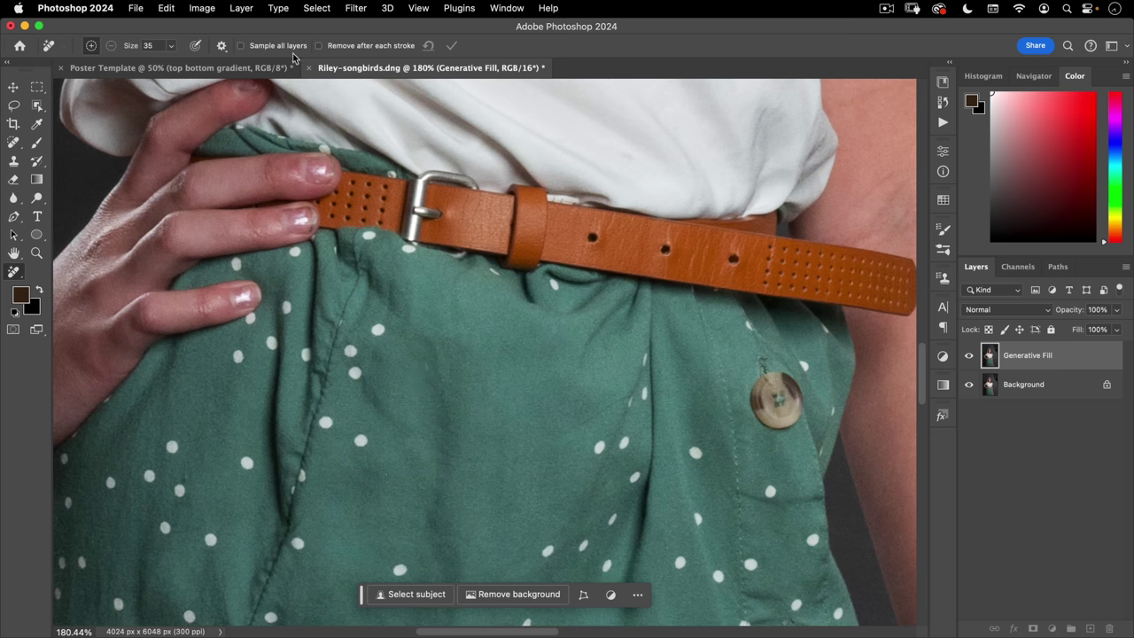
- Turn on Remove after each stroke and clear five more polka dots below the belt
left_click(318, 46)
left_click(378, 329)
left_click(348, 350)
left_click(354, 375)
left_click(357, 440)
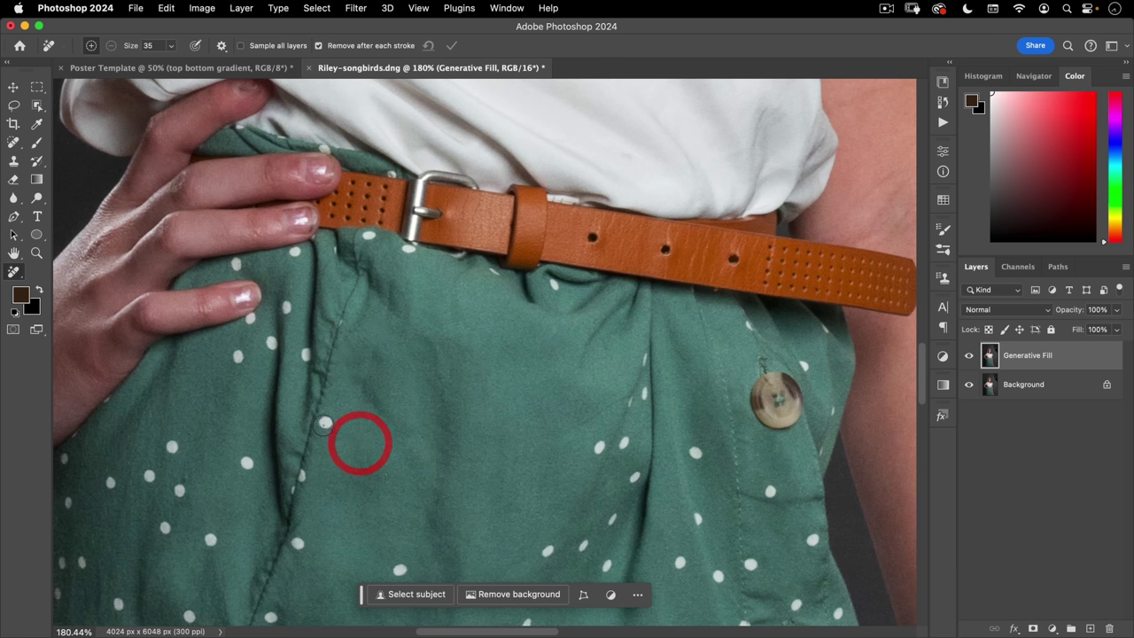
left_click(325, 424)
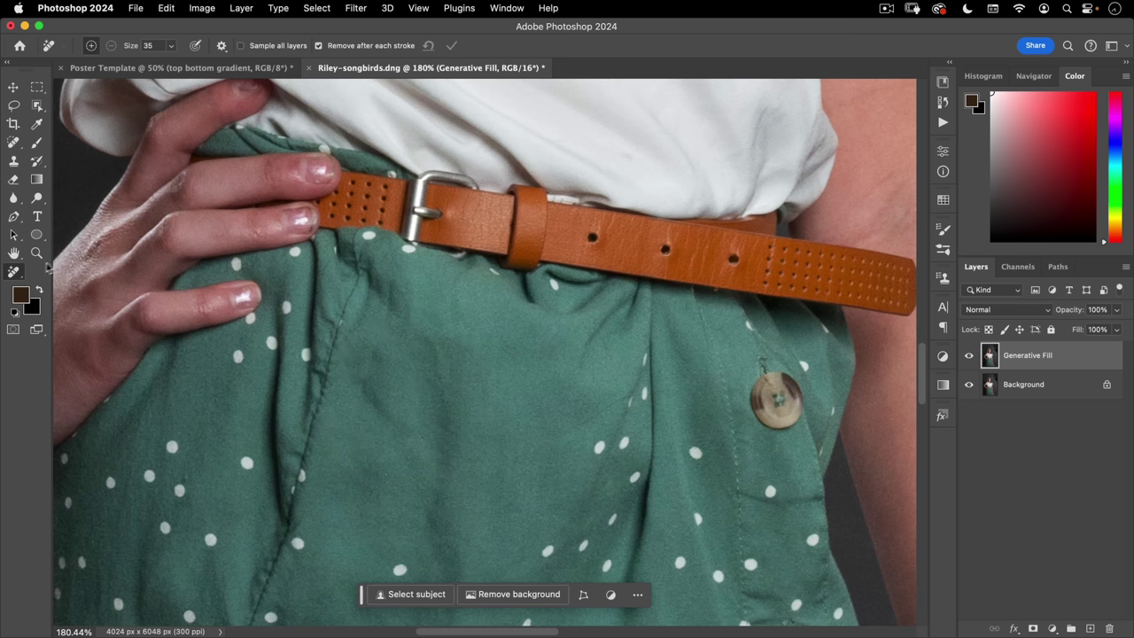
left_click(13, 142)
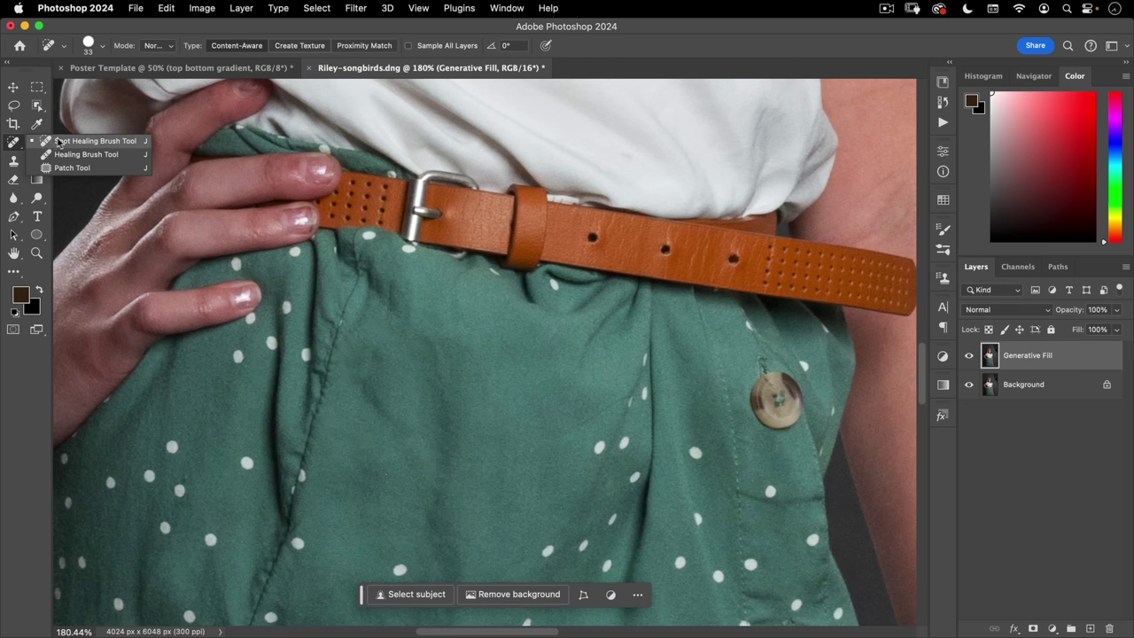
- Switch to the Spot Healing Brush and heal five white dots on the skirt
left_click(83, 144)
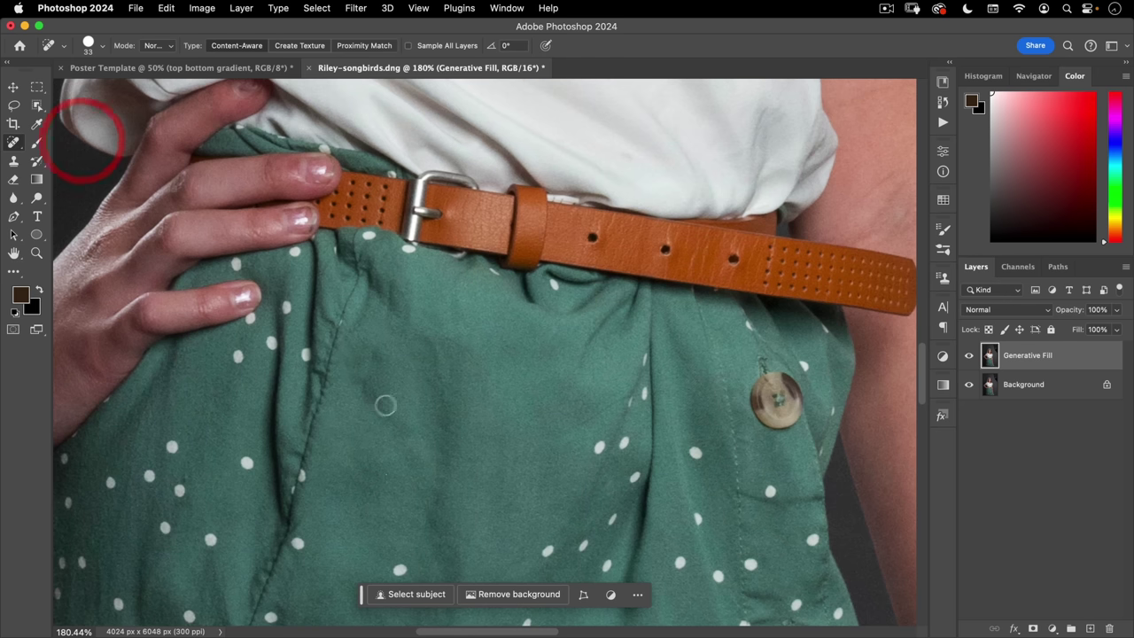
left_click(598, 447)
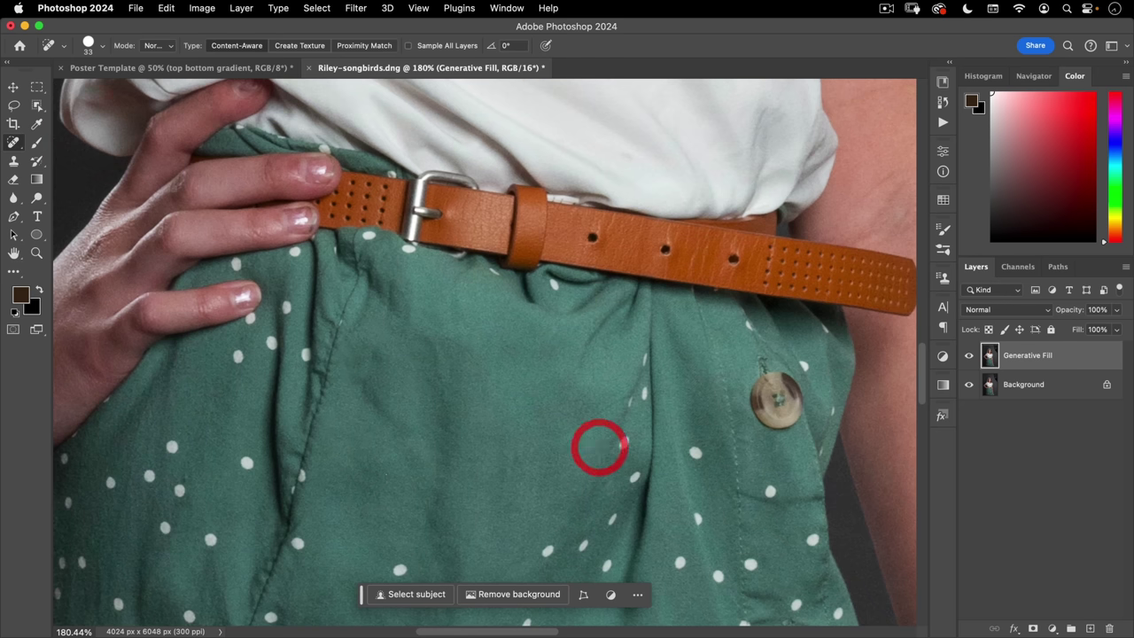
scroll(470, 256, "down", 5)
left_click(468, 253)
left_click(381, 372)
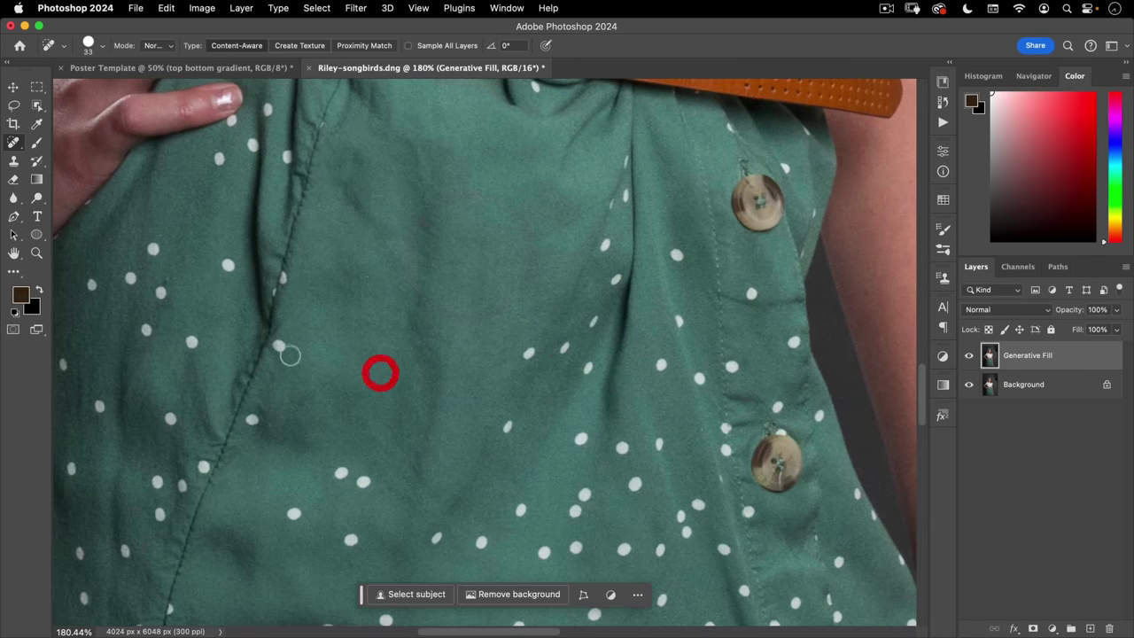
left_click(279, 346)
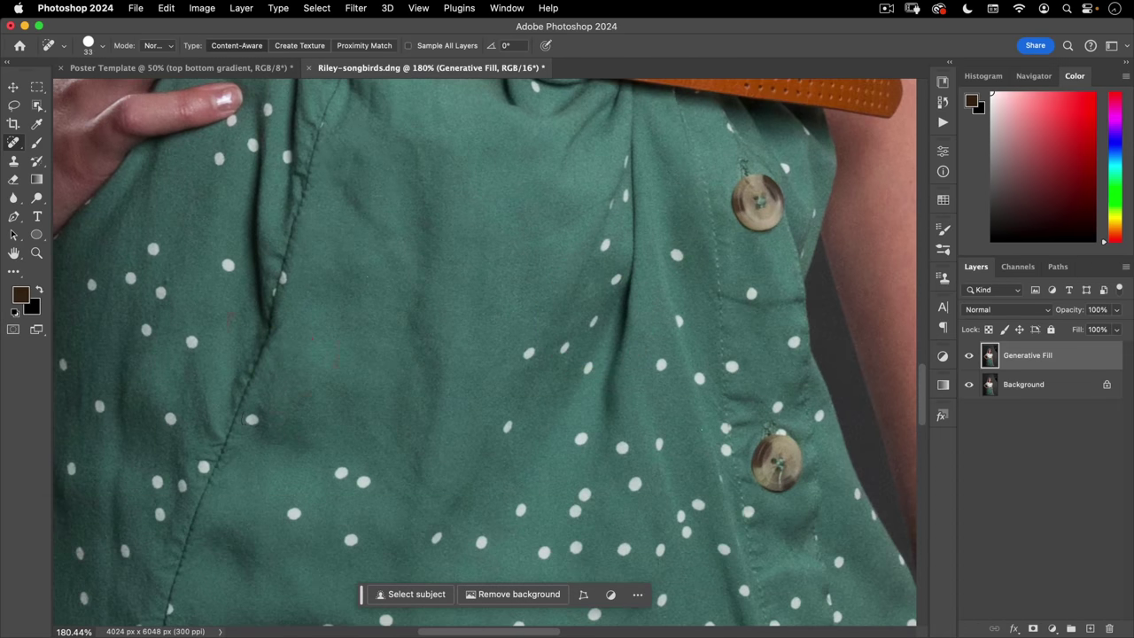
left_click(251, 420)
- Heal six more white dots across the lower skirt
mouse_move(451, 214)
left_mouse_down()
mouse_move(451, 480)
mouse_move(499, 232)
left_mouse_up()
left_click(499, 232)
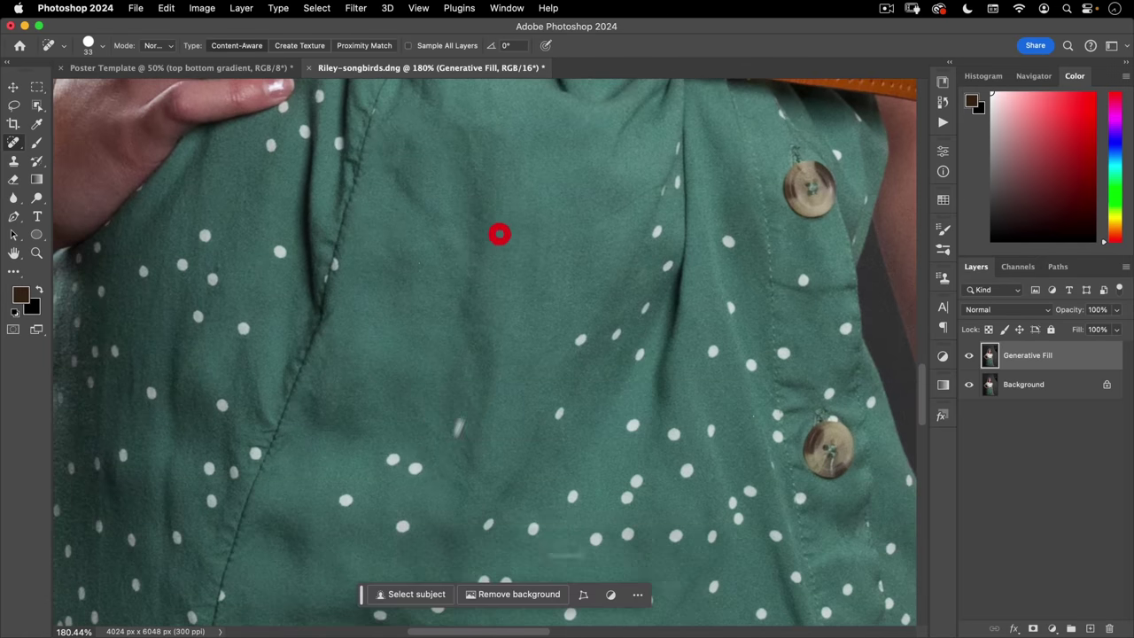
left_click(392, 459)
left_click(416, 471)
left_click(345, 500)
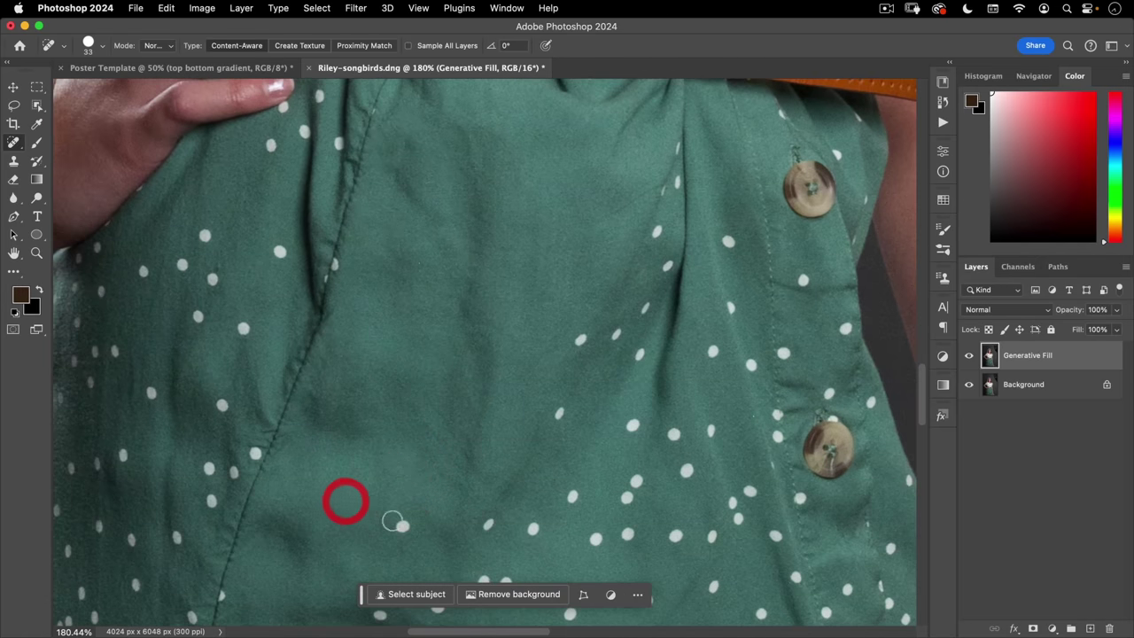
left_click(402, 526)
left_click(581, 339)
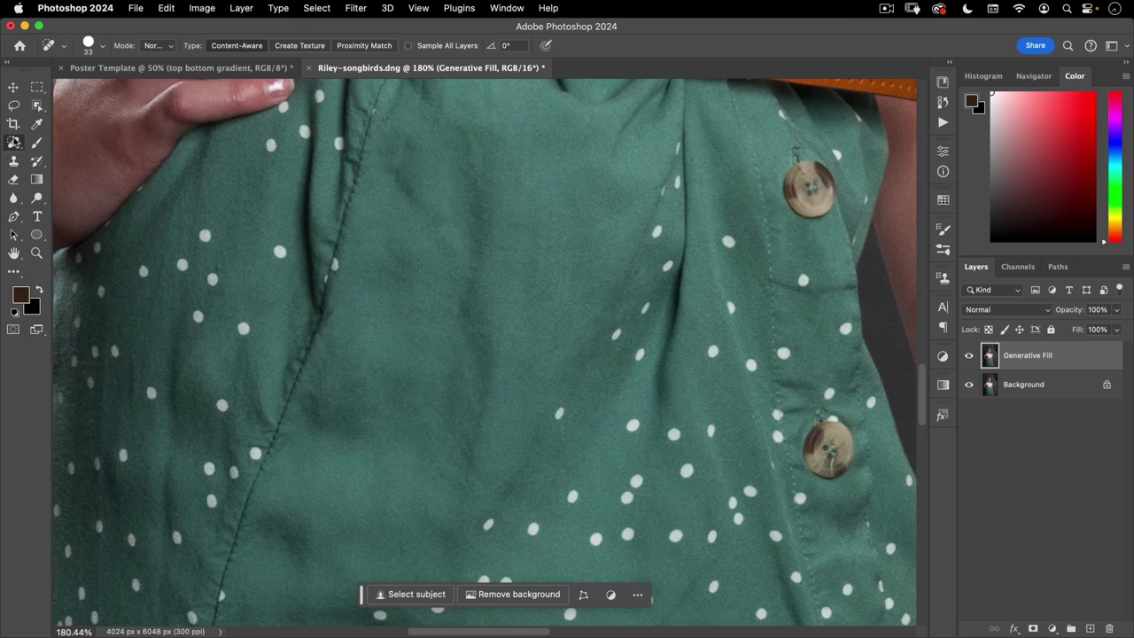
right_click(15, 144)
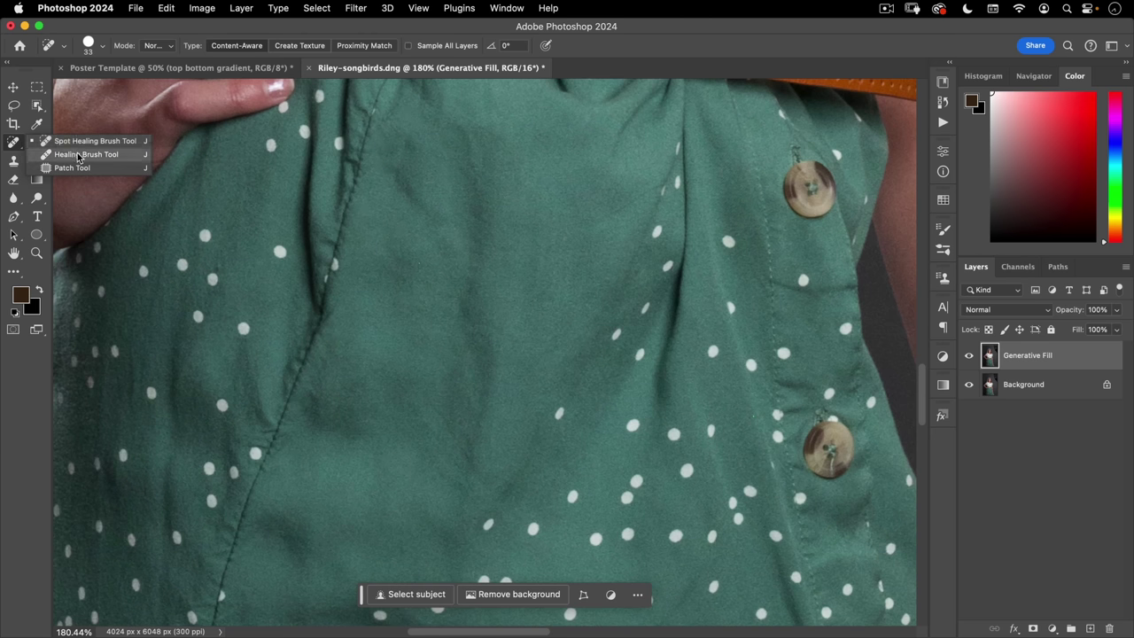
left_click(78, 156)
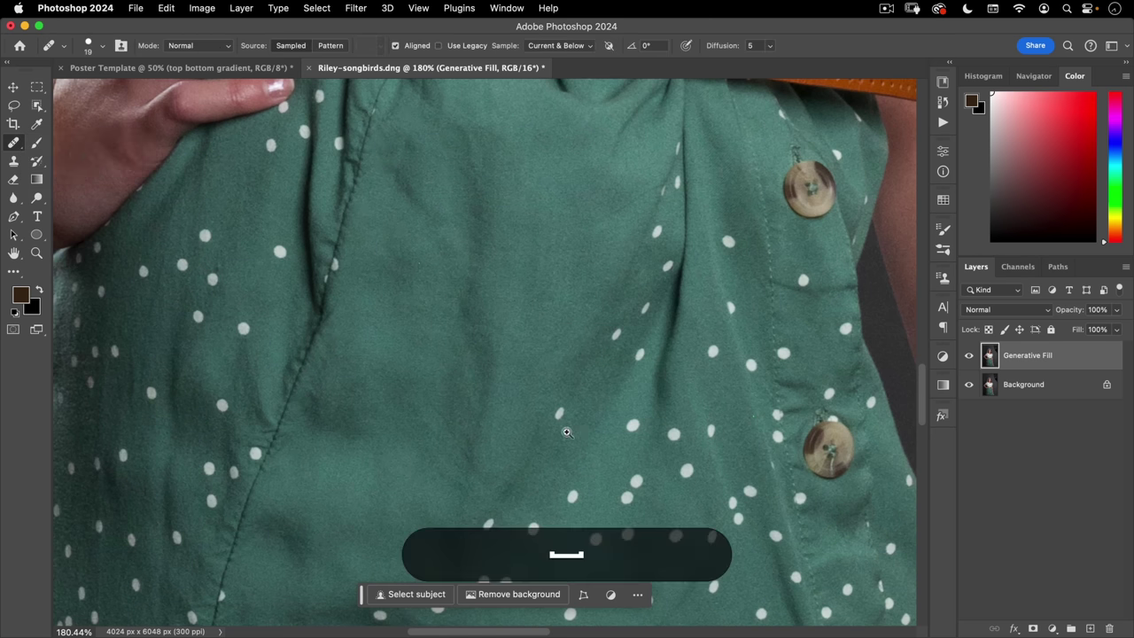
- Sample plain fabric as the healing source and heal the dots near the fold
scroll(662, 405, "up", 5)
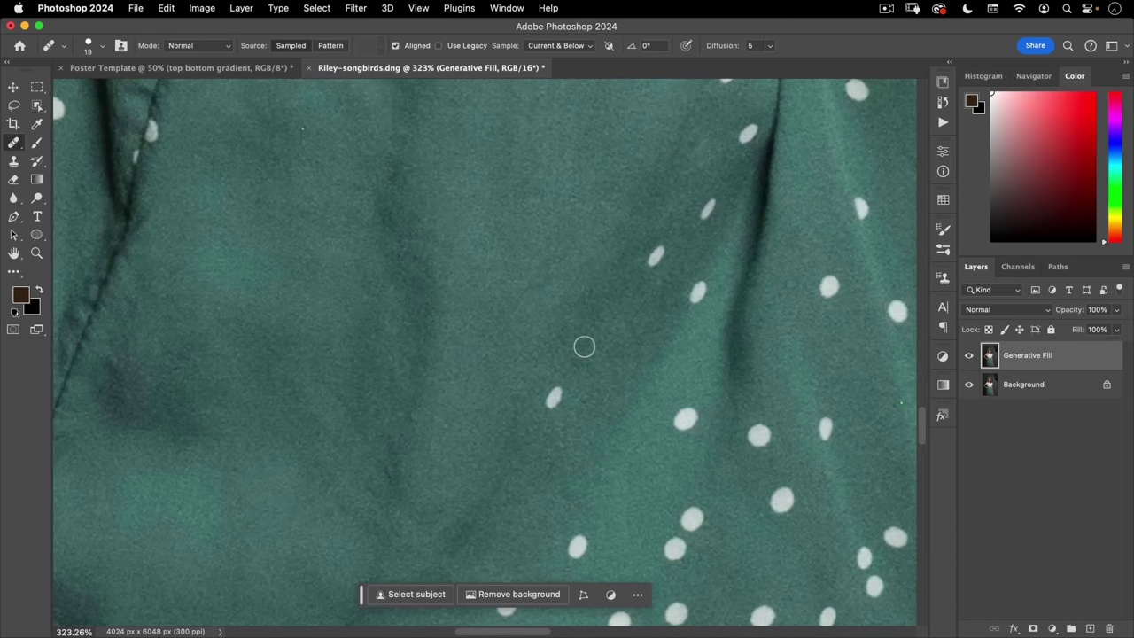
key("alt")
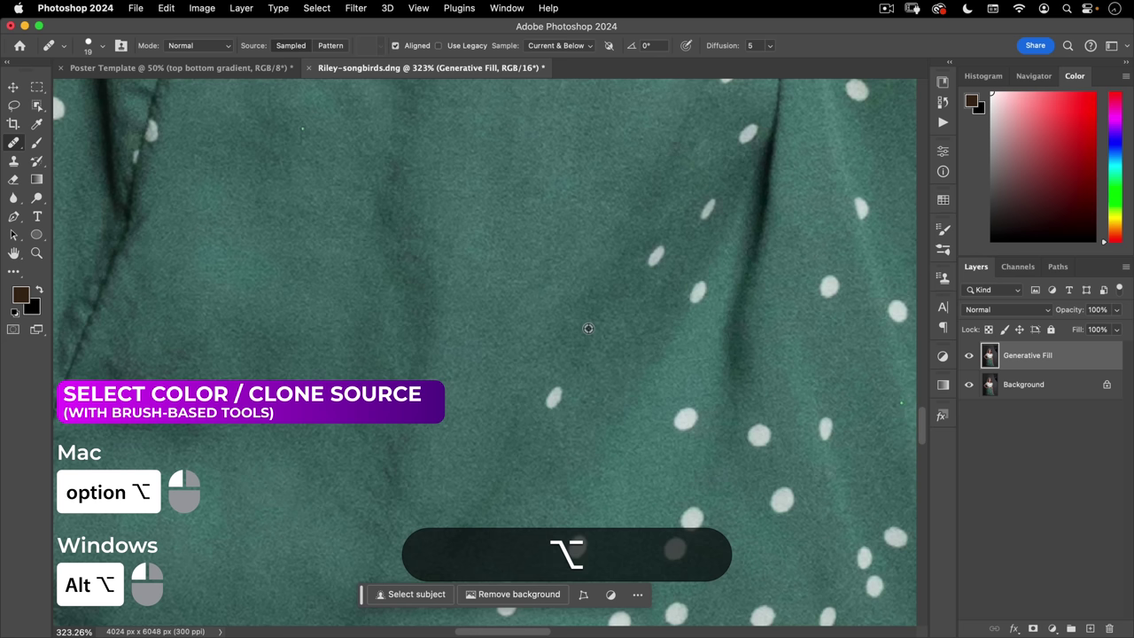
left_click(588, 329, "alt")
left_click(553, 398)
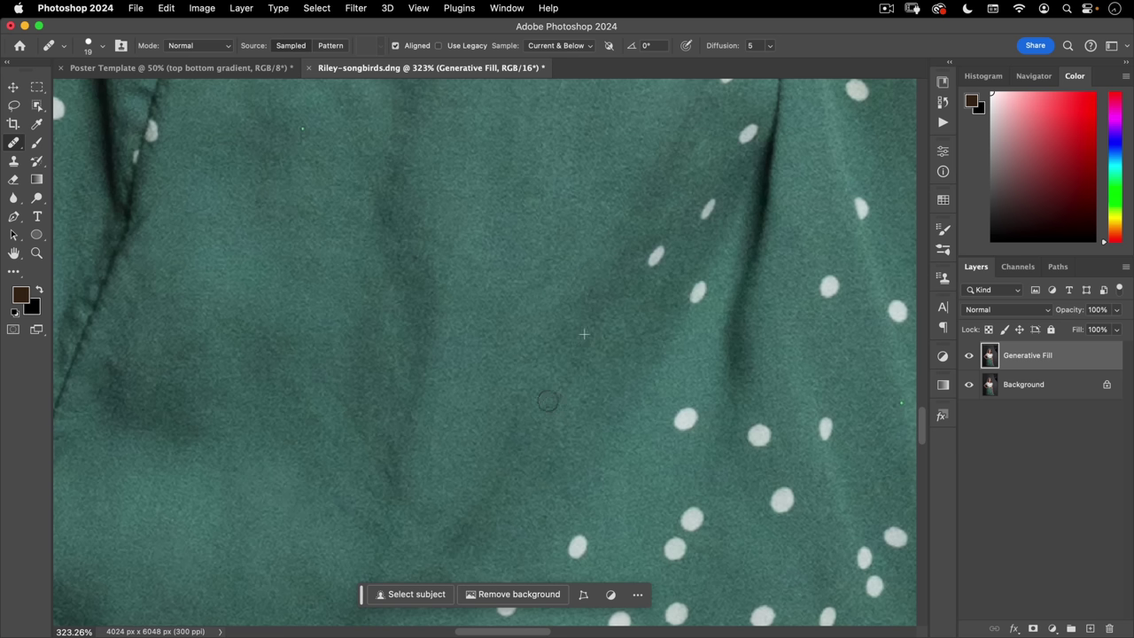
left_click(531, 381)
left_click(603, 335, "alt")
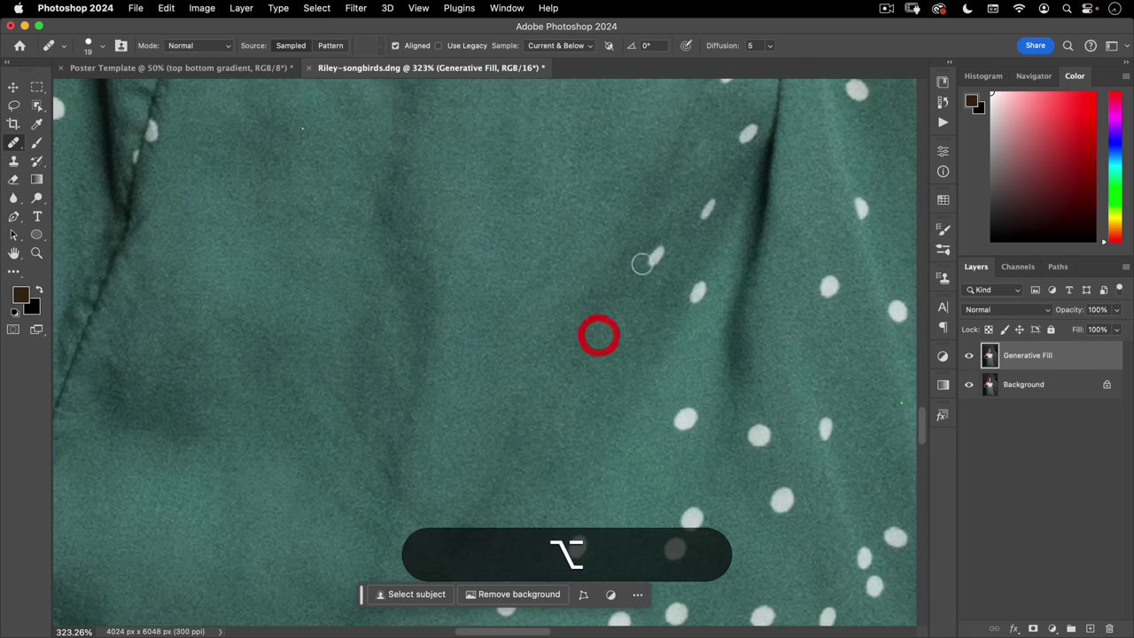
left_click(651, 259)
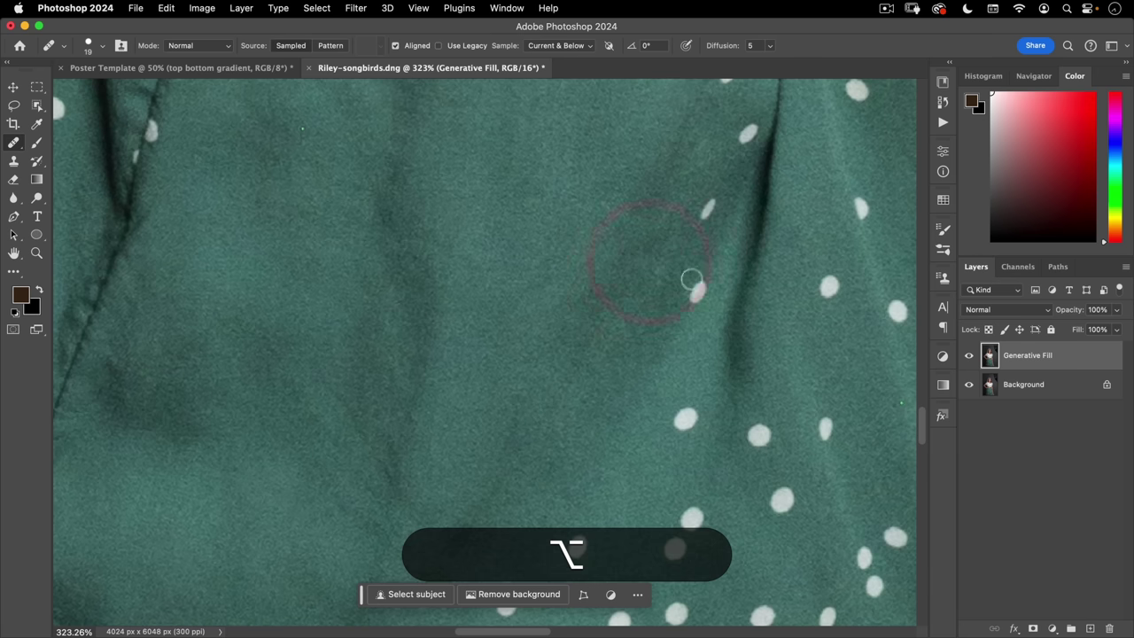
- Resample plain fabric and heal the dots along the central fold and the seam
left_click_drag(690, 327, 549, 403)
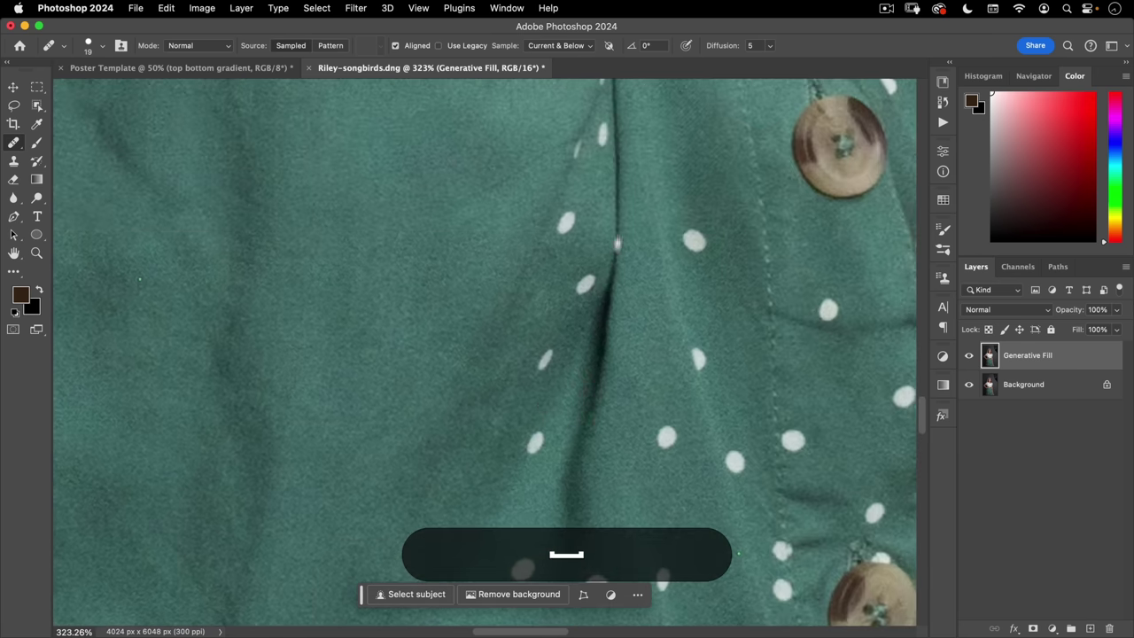
left_click_drag(618, 227, 599, 350)
left_click(597, 297, "alt")
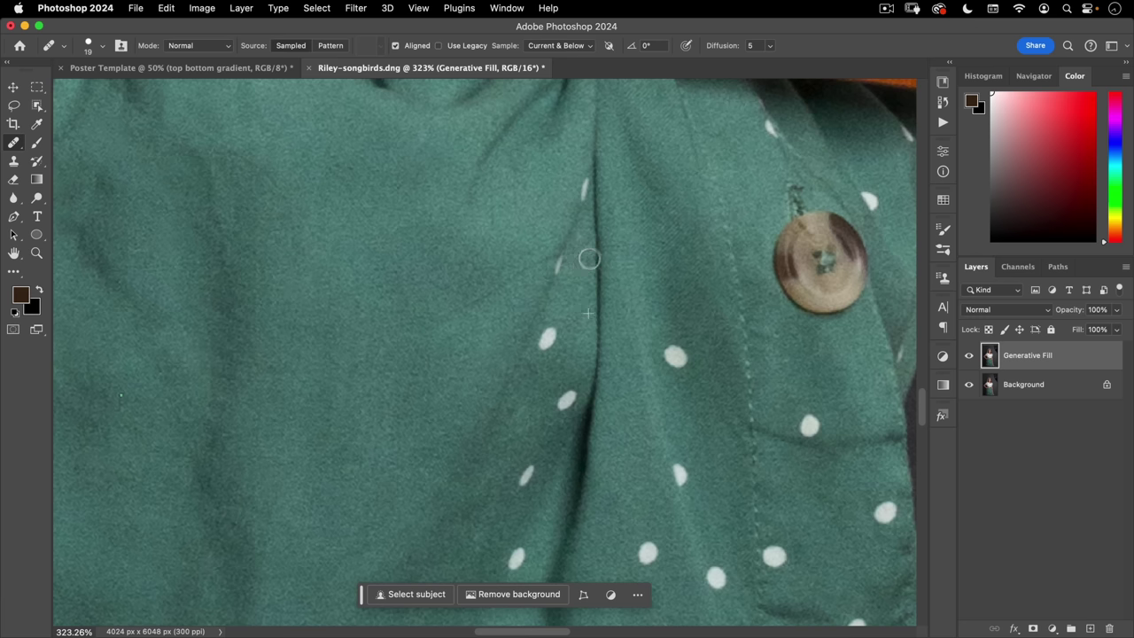
left_click(585, 257)
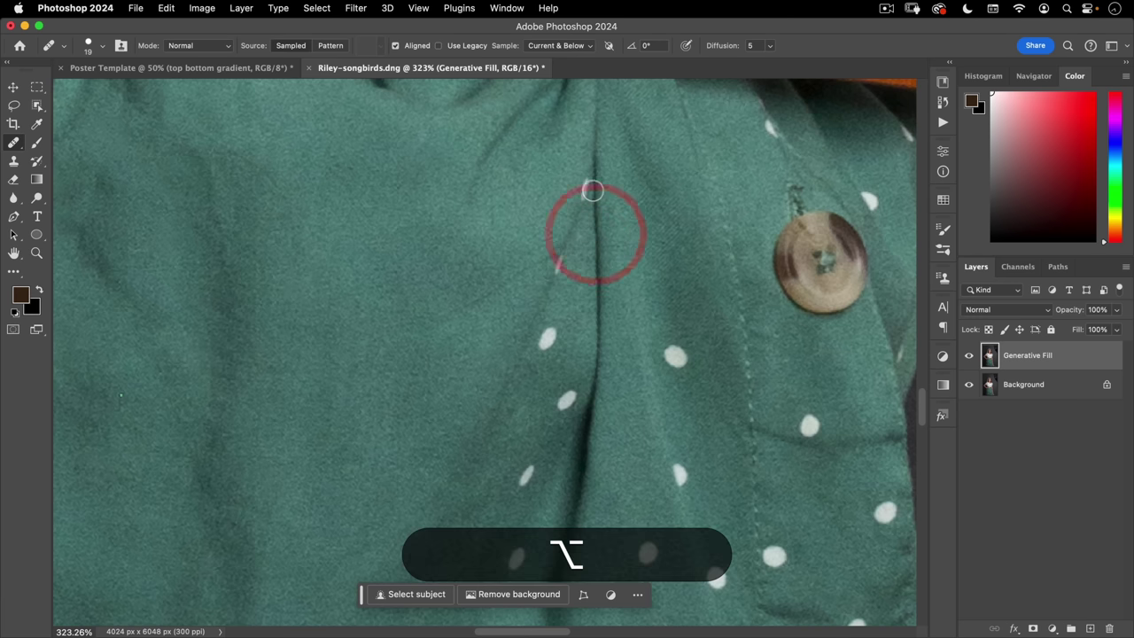
left_click(585, 206)
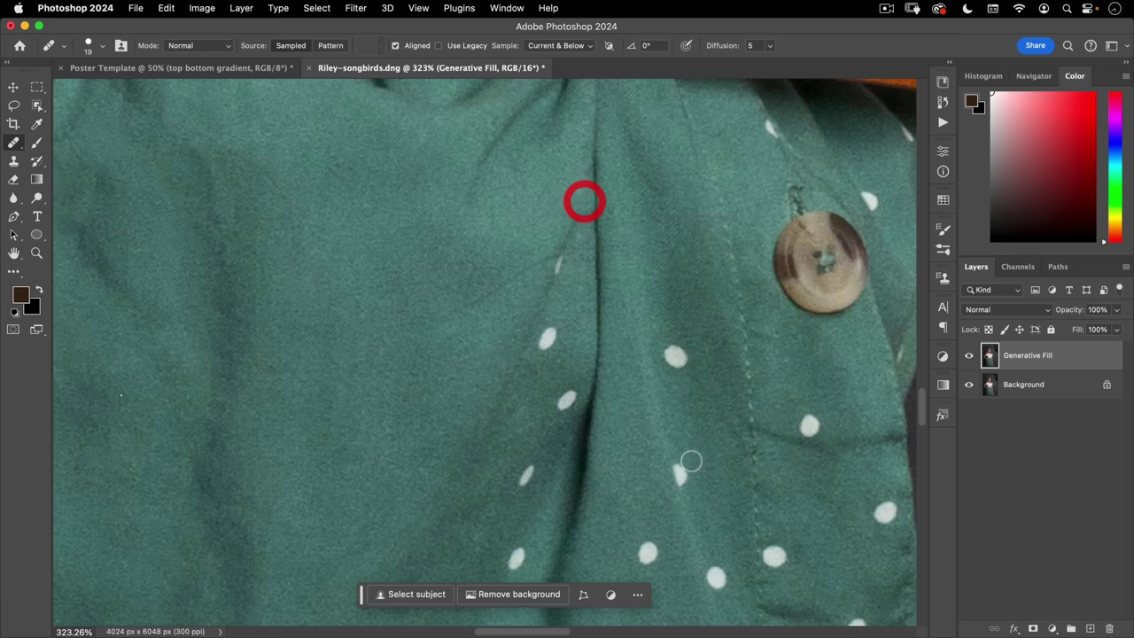
left_click(14, 144)
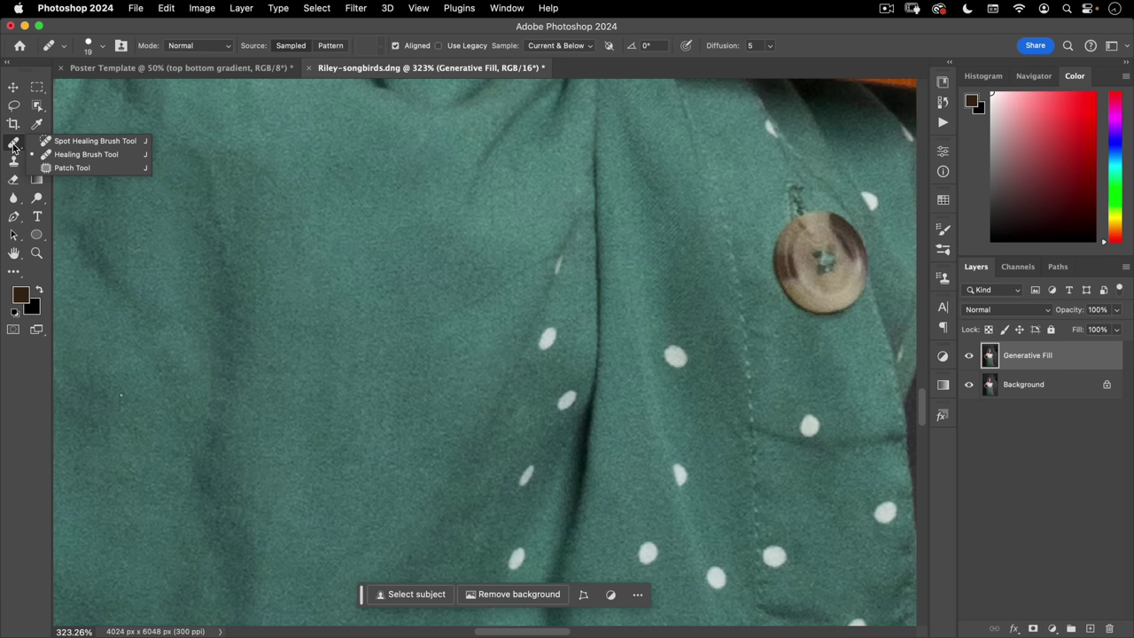
left_click(72, 167)
- Zoom out and patch one white dot with nearby plain fabric
key("super+space")
left_click_drag(531, 399, 471, 398)
left_click(471, 398)
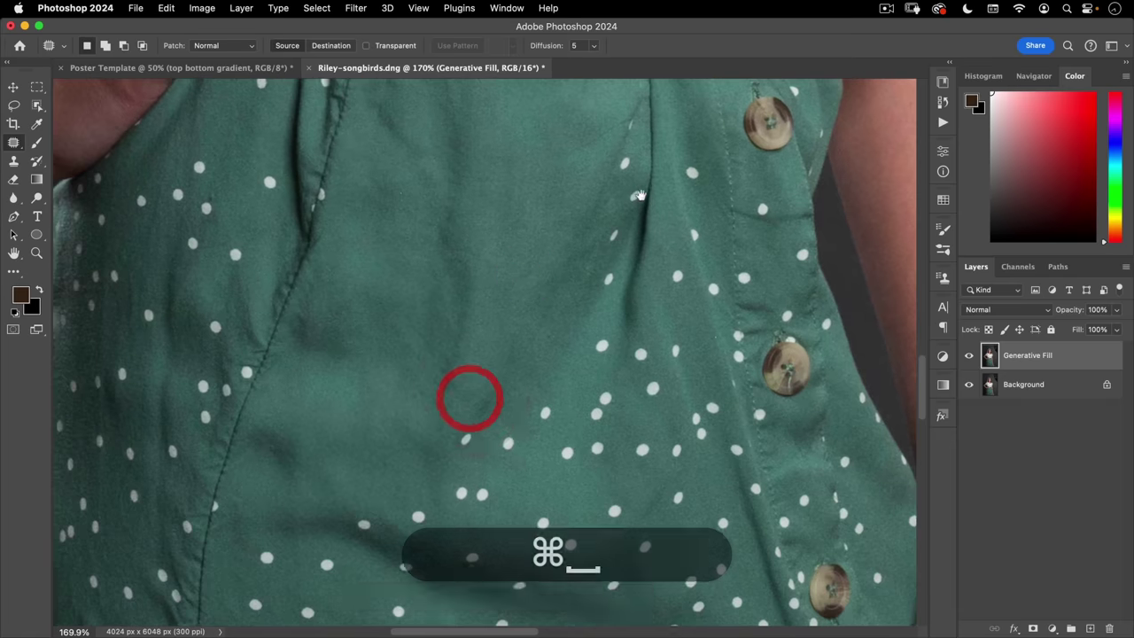
left_click(638, 194)
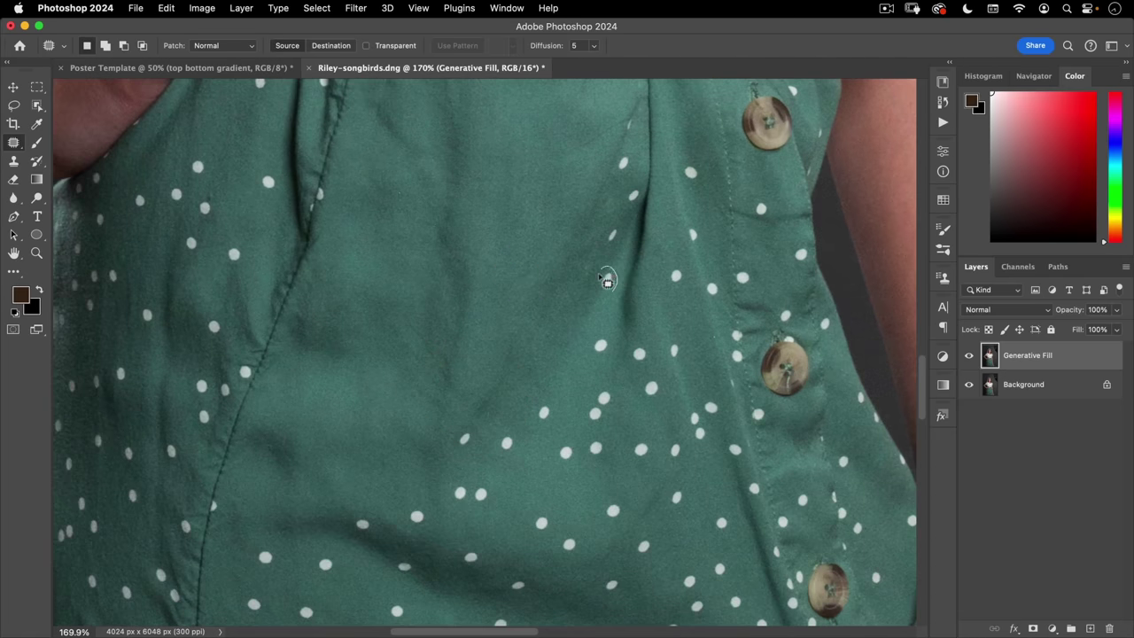
left_click_drag(610, 296, 612, 340)
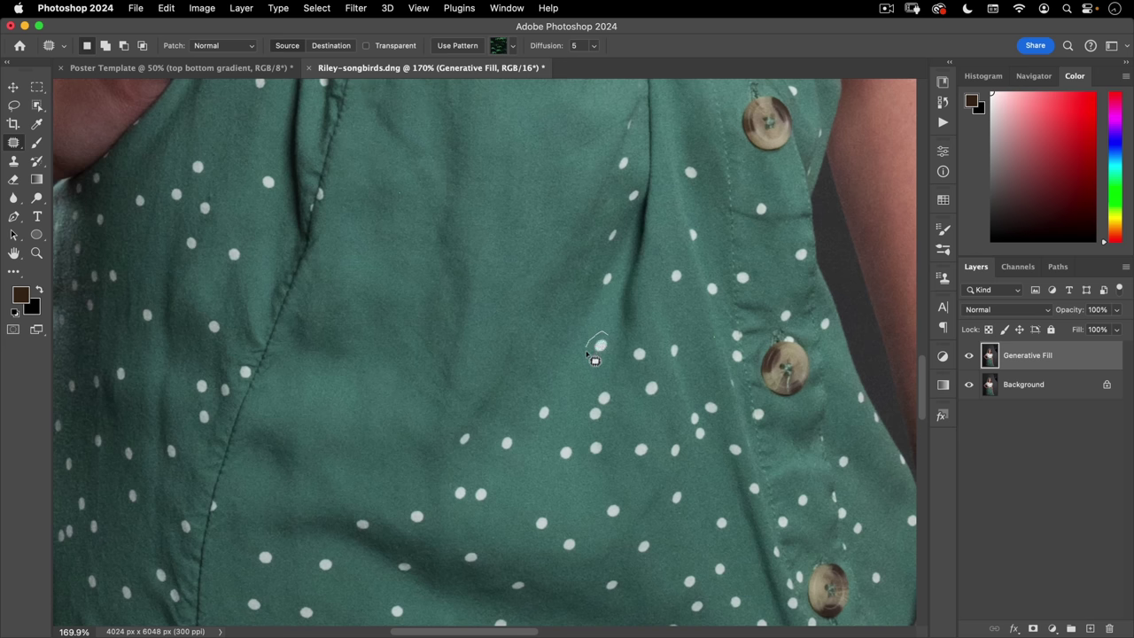
left_click(602, 338)
- Outline three more white dots together and patch them with plain green fabric
left_click_drag(543, 409, 535, 401)
mouse_move(596, 335)
left_mouse_down()
mouse_move(599, 358)
mouse_move(592, 334)
left_mouse_up()
mouse_move(607, 269)
left_mouse_down()
mouse_move(626, 295)
mouse_move(596, 270)
left_mouse_up()
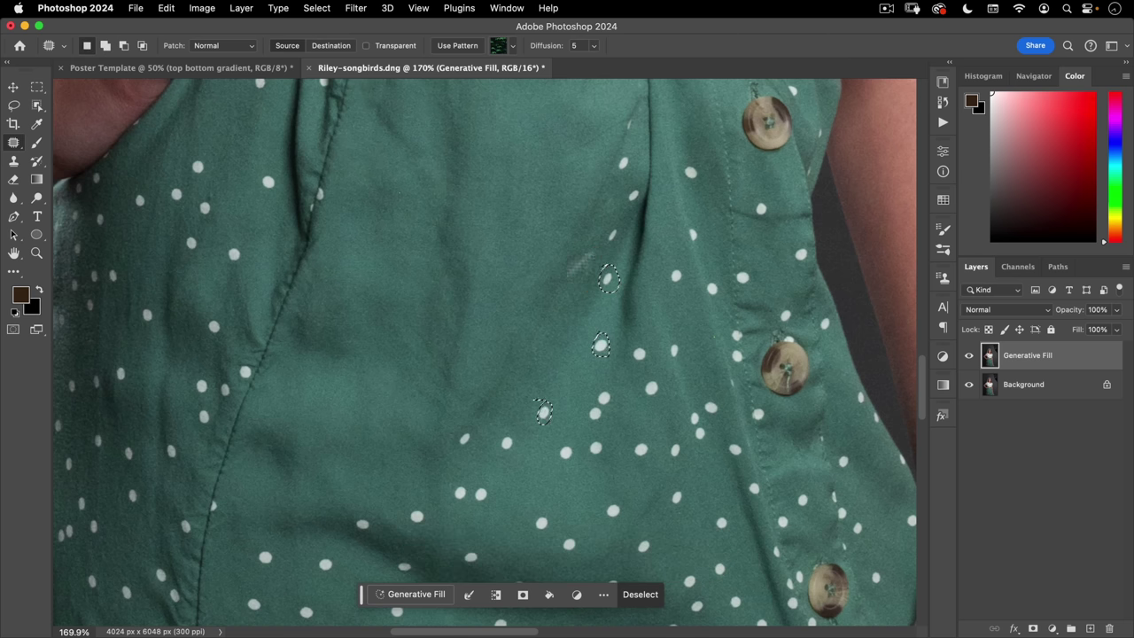
left_click_drag(612, 290, 577, 259)
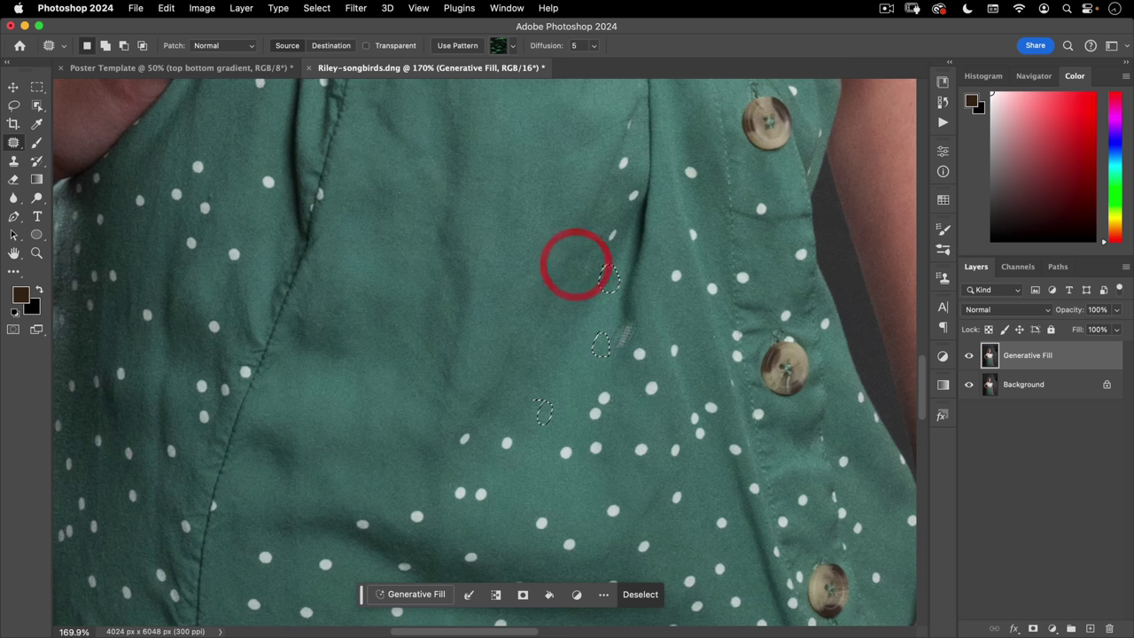
left_click(562, 400)
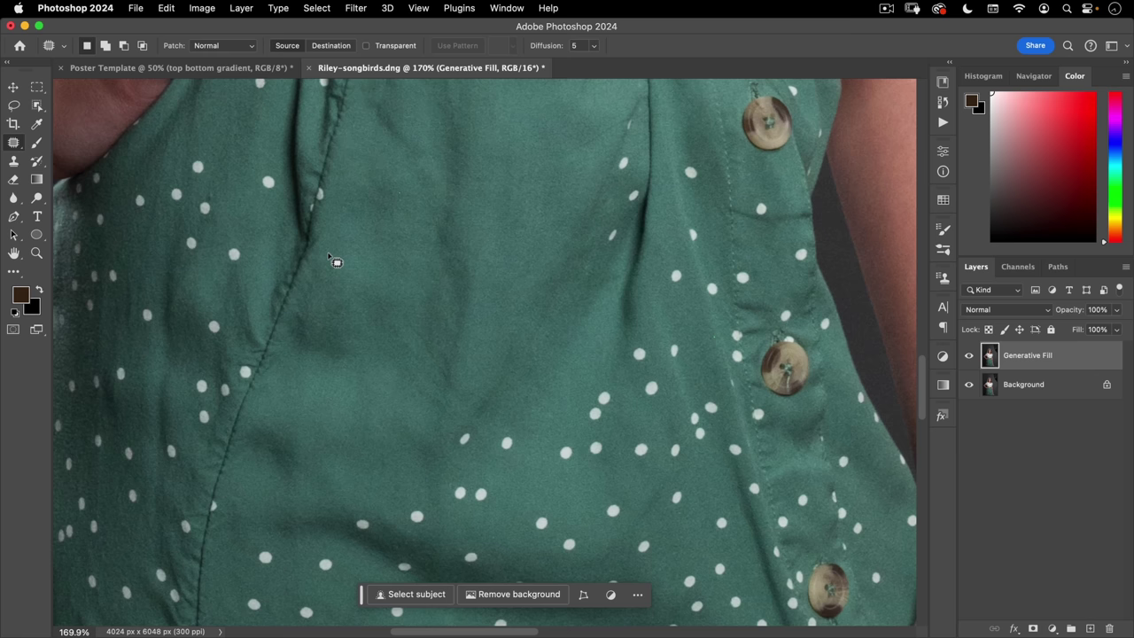
left_click(14, 144)
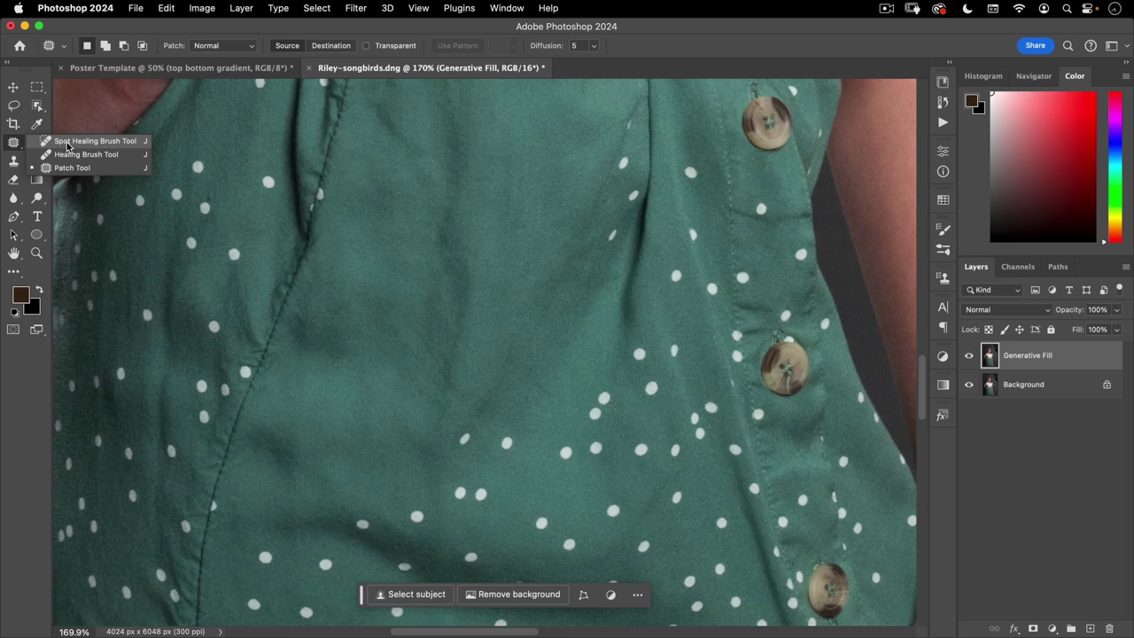
left_click(67, 144)
- Heal the dark spot and a stray white polka dot on the skirt fabric
left_click(198, 167)
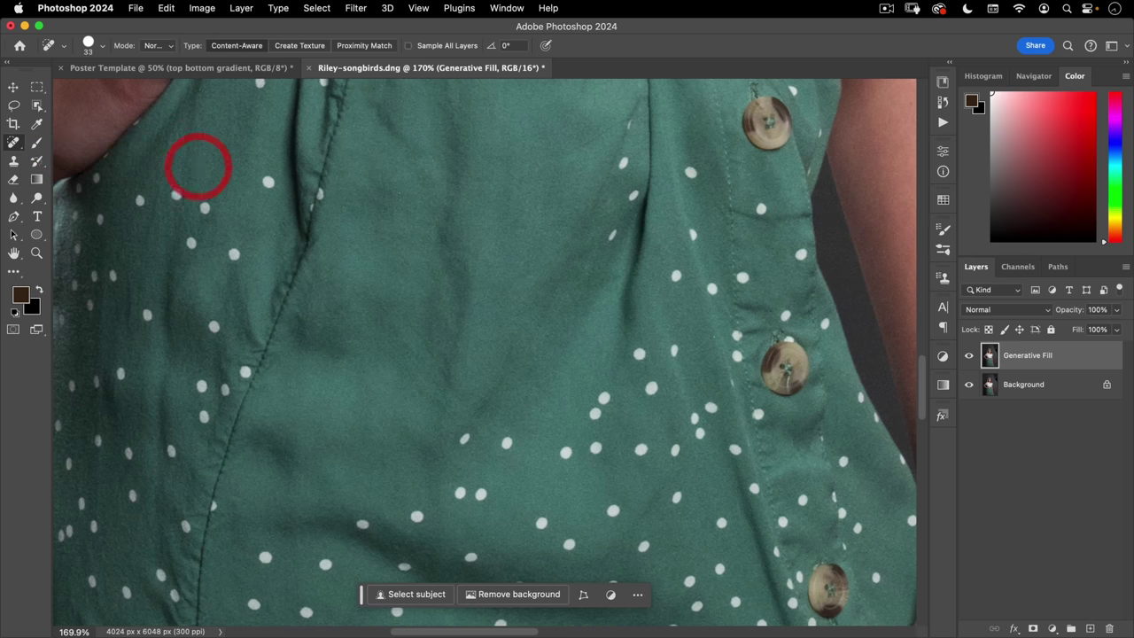
left_click(205, 209)
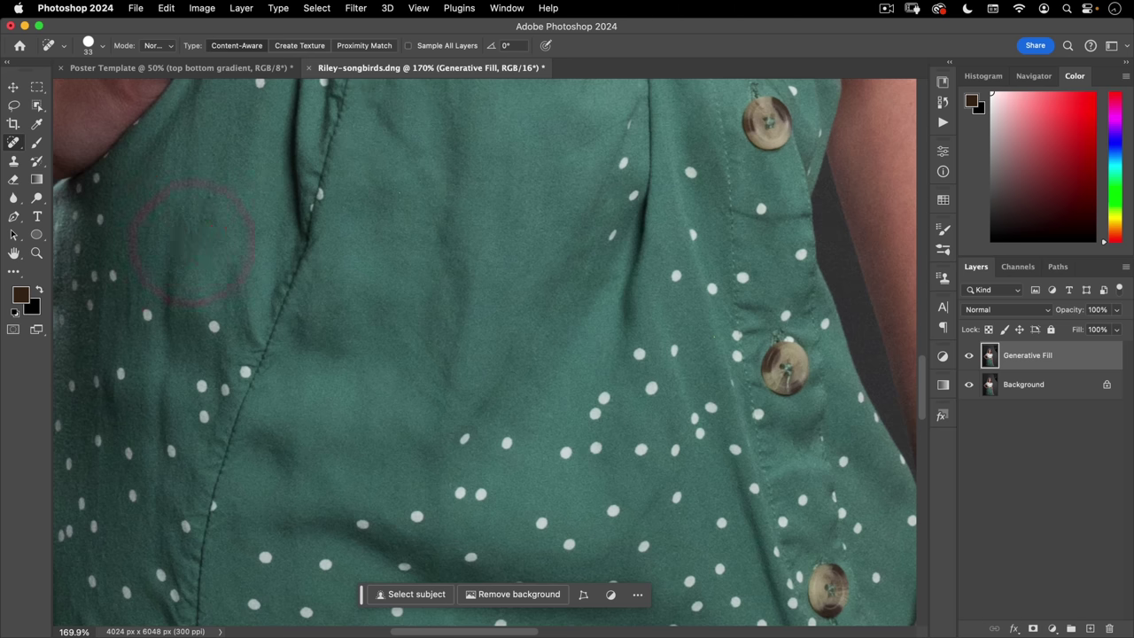
scroll(316, 306, "up", 5)
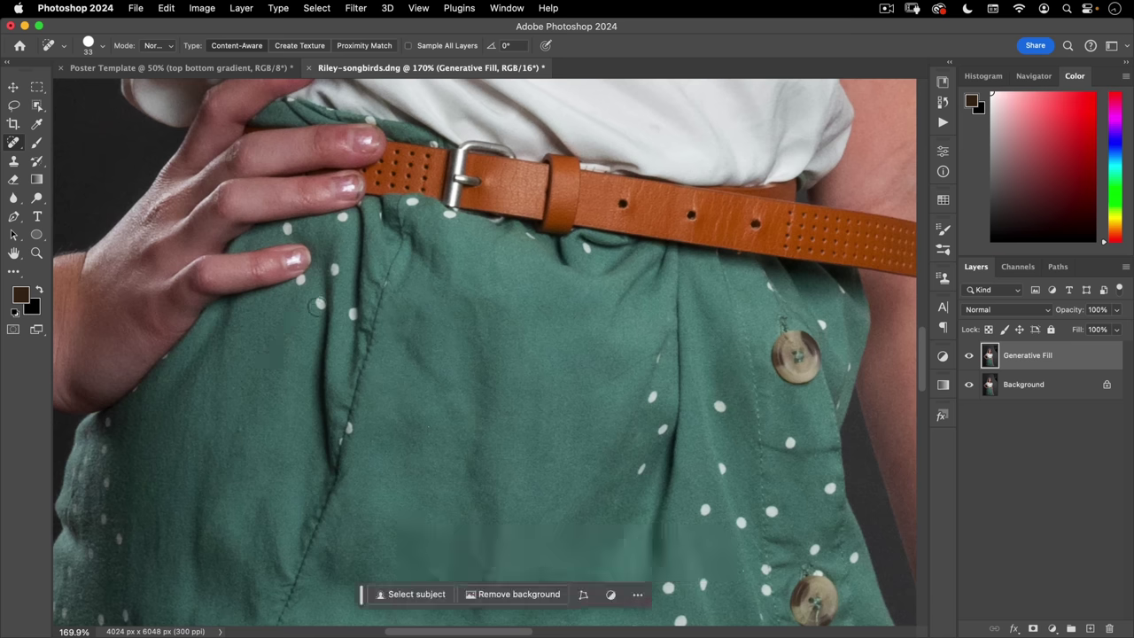
scroll(454, 248, "down", 10)
scroll(455, 248, "right", 4)
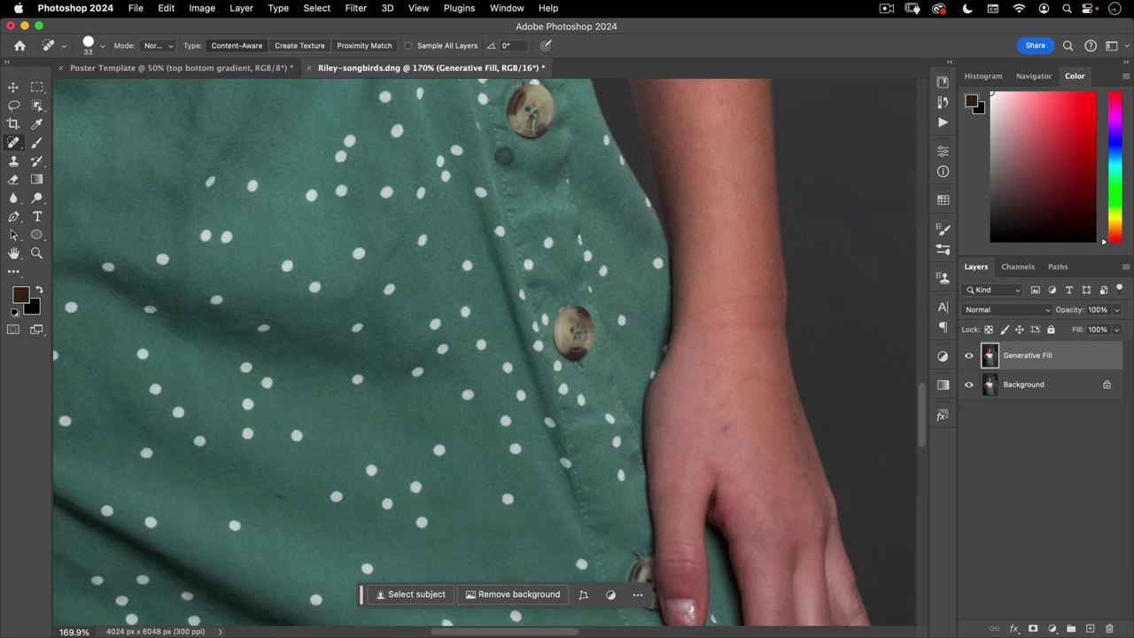
scroll(325, 277, "down", 2)
scroll(324, 276, "left", 5)
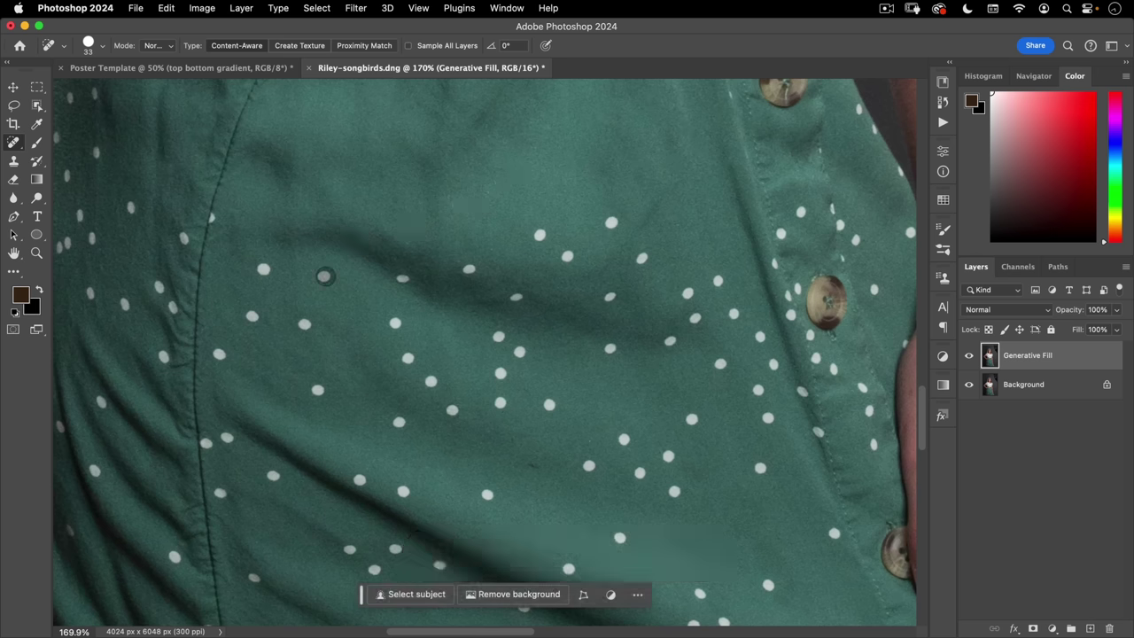
scroll(485, 352, "down", 4)
scroll(486, 353, "left", 1)
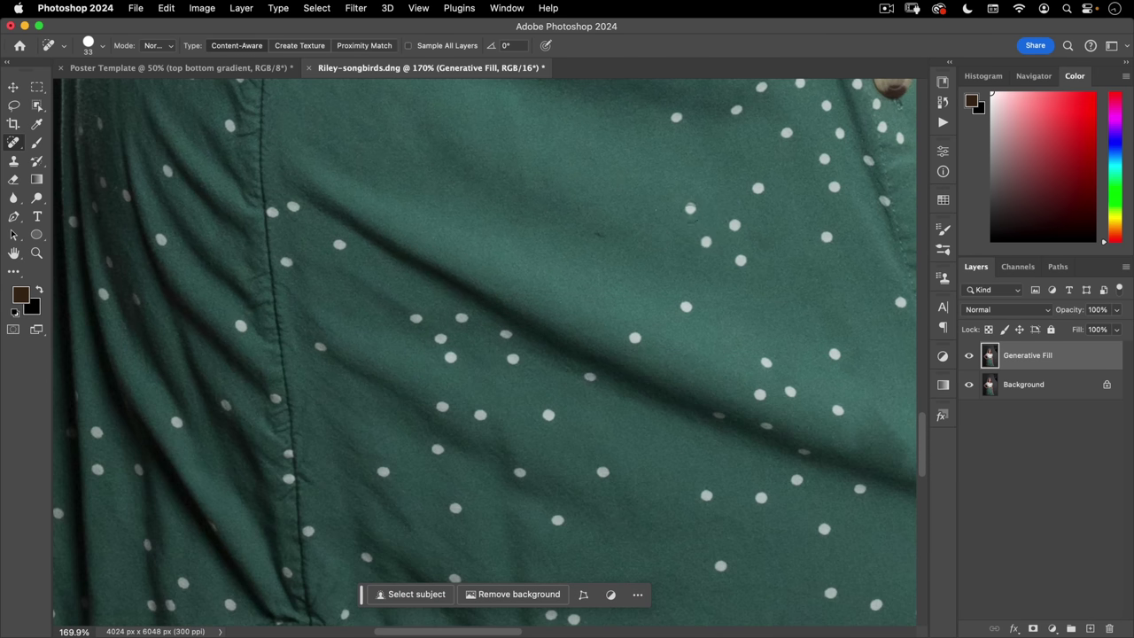
scroll(474, 398, "right", 5)
- Pan across the skirt to bring the dotted central fold into view
scroll(474, 355, "down", 6)
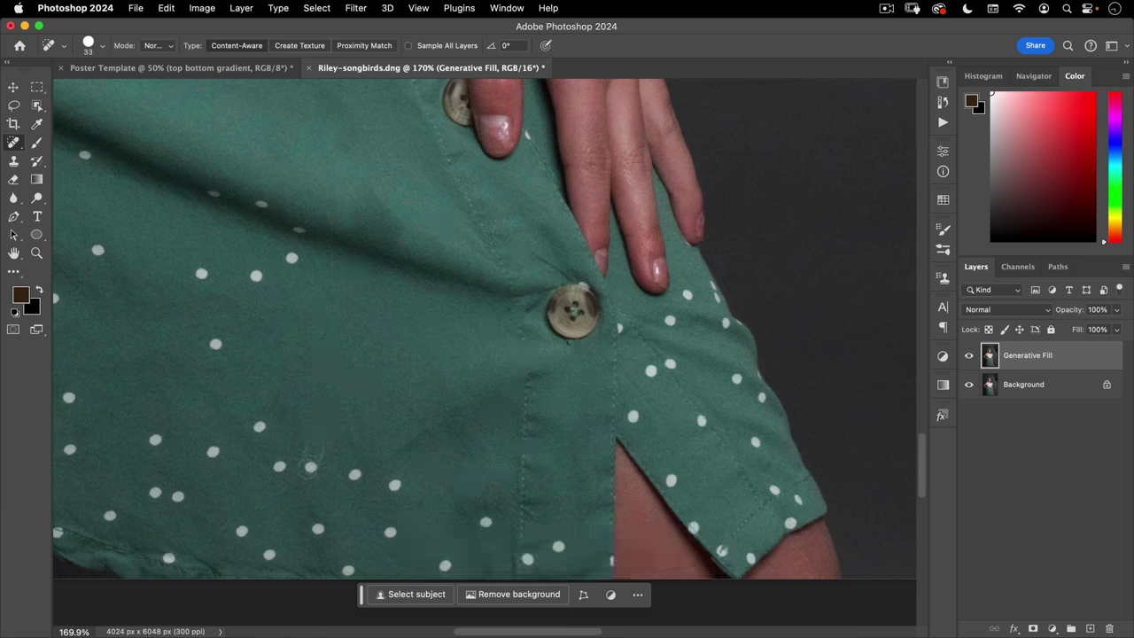
scroll(573, 373, "down", 4)
scroll(573, 373, "left", 3)
scroll(486, 328, "up", 4)
scroll(486, 328, "left", 2)
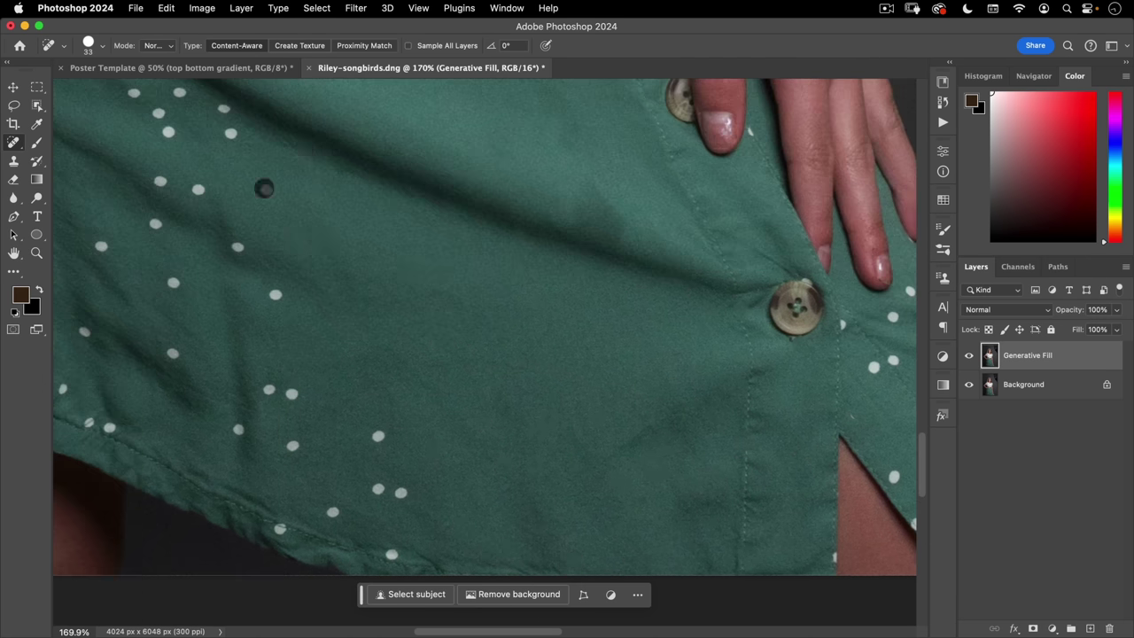
scroll(264, 188, "left", 7)
scroll(583, 446, "down", 4)
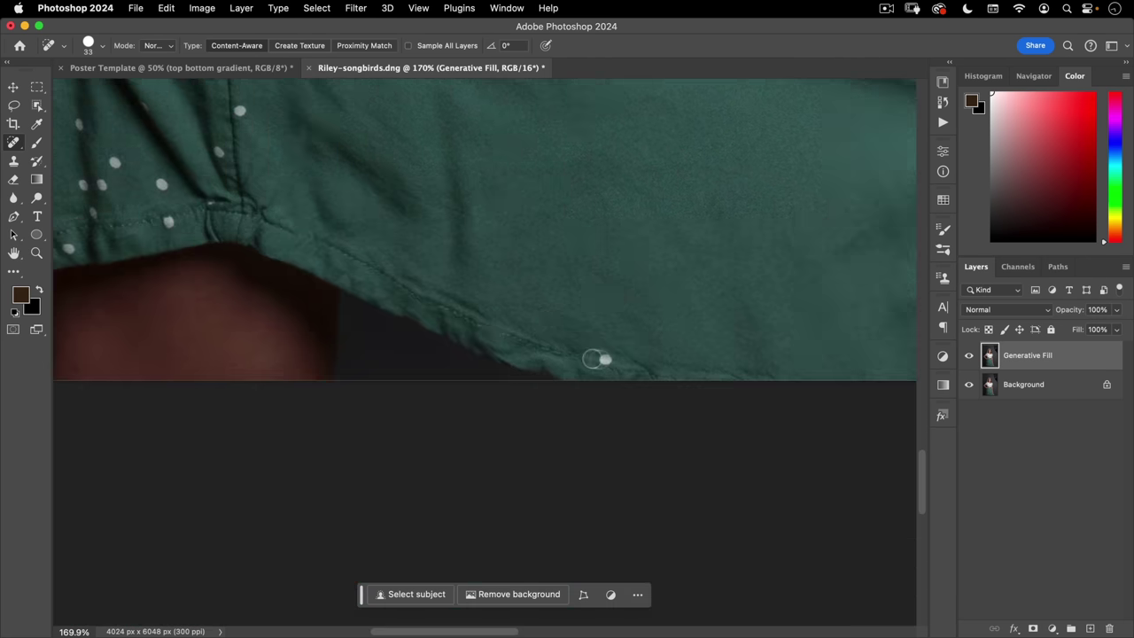
scroll(597, 360, "up", 5)
scroll(598, 359, "left", 4)
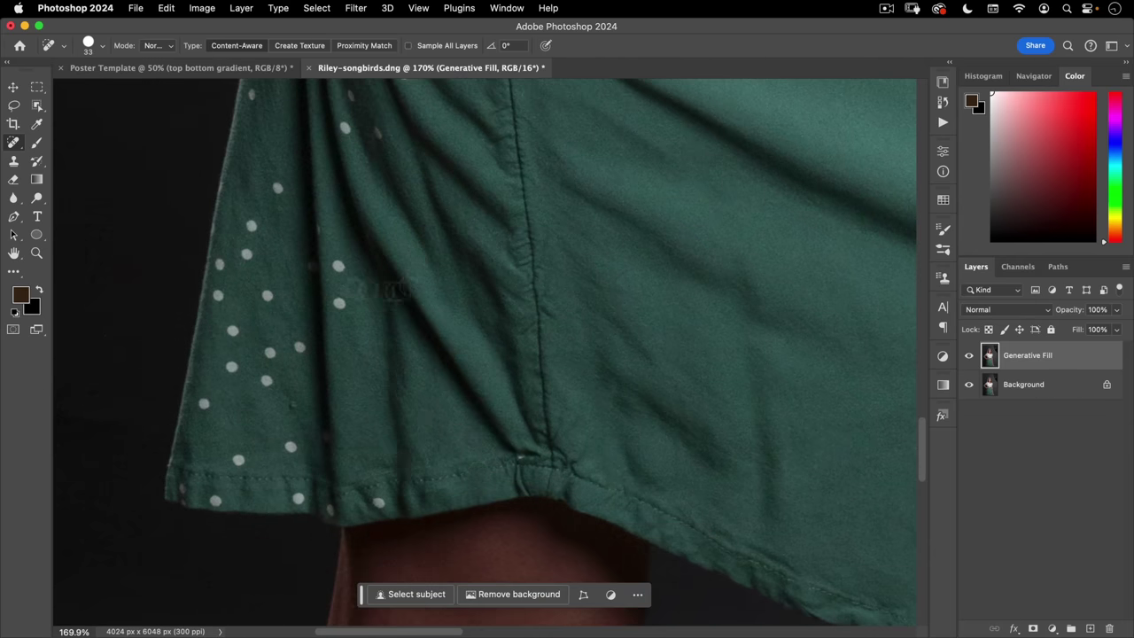
left_click_drag(251, 229, 342, 425)
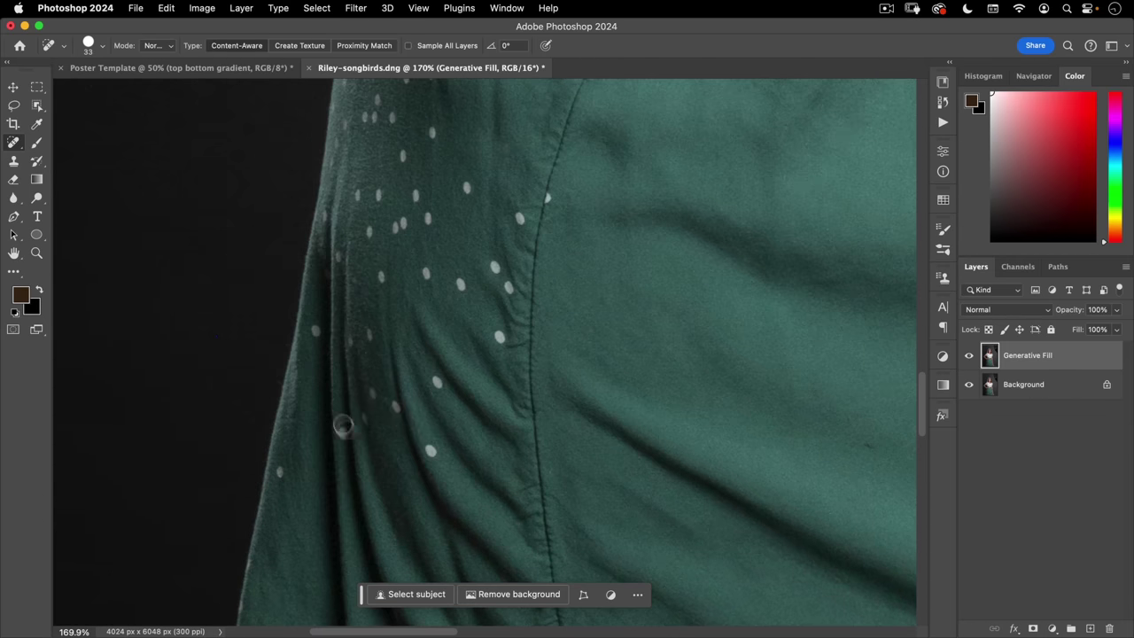
scroll(392, 294, "up", 6)
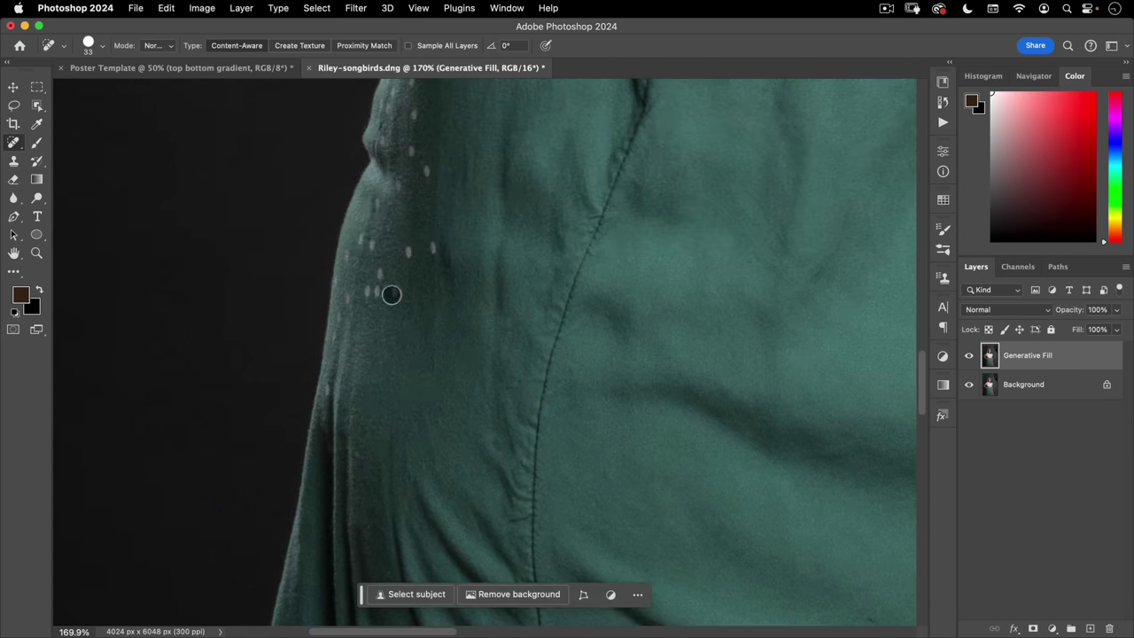
scroll(353, 413, "down", 3)
scroll(354, 414, "up", 6)
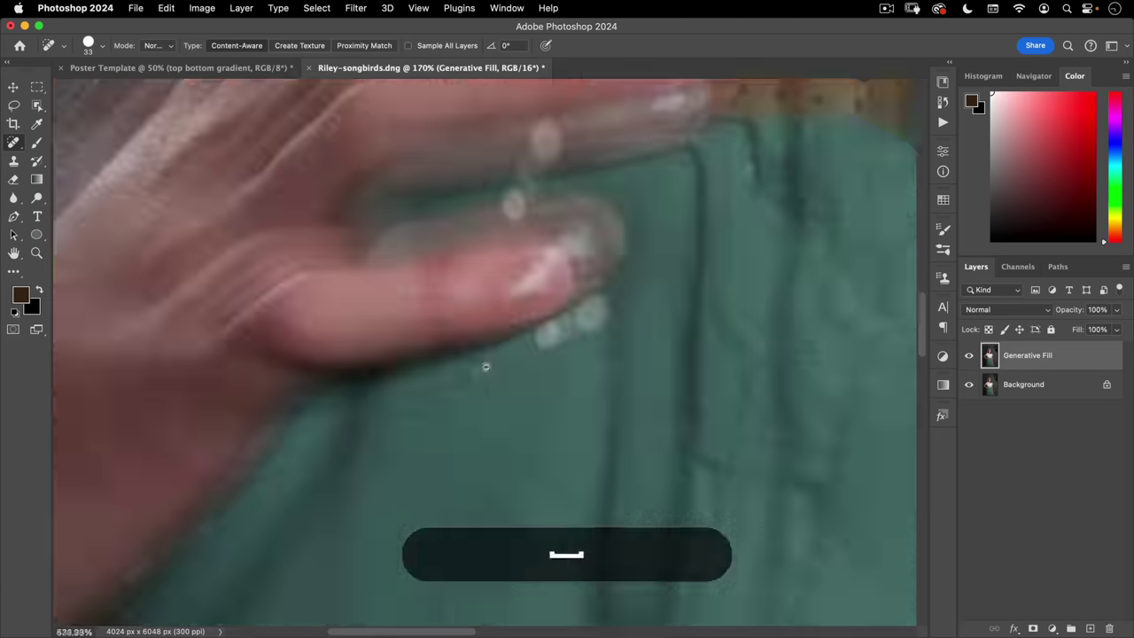
key("shift+j")
scroll(456, 434, "down", 3)
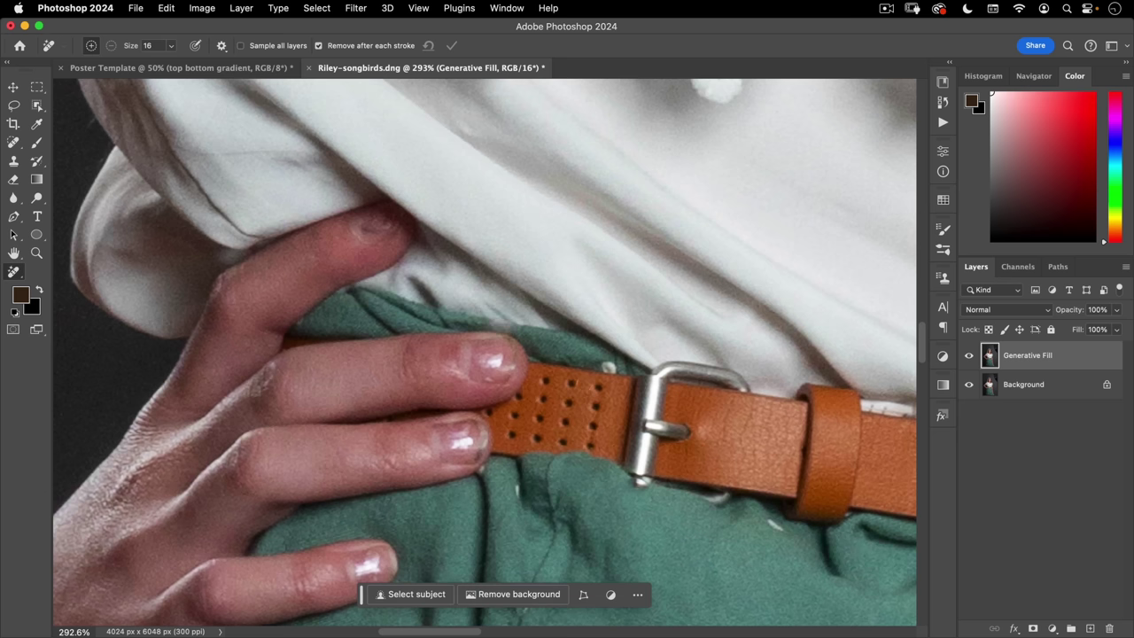
- Remove the spots on and below the belt and the mark beside the button
left_click_drag(610, 369, 613, 363)
left_click_drag(718, 502, 730, 501)
left_click_drag(785, 531, 792, 536)
key("super+minus")
key("super+minus")
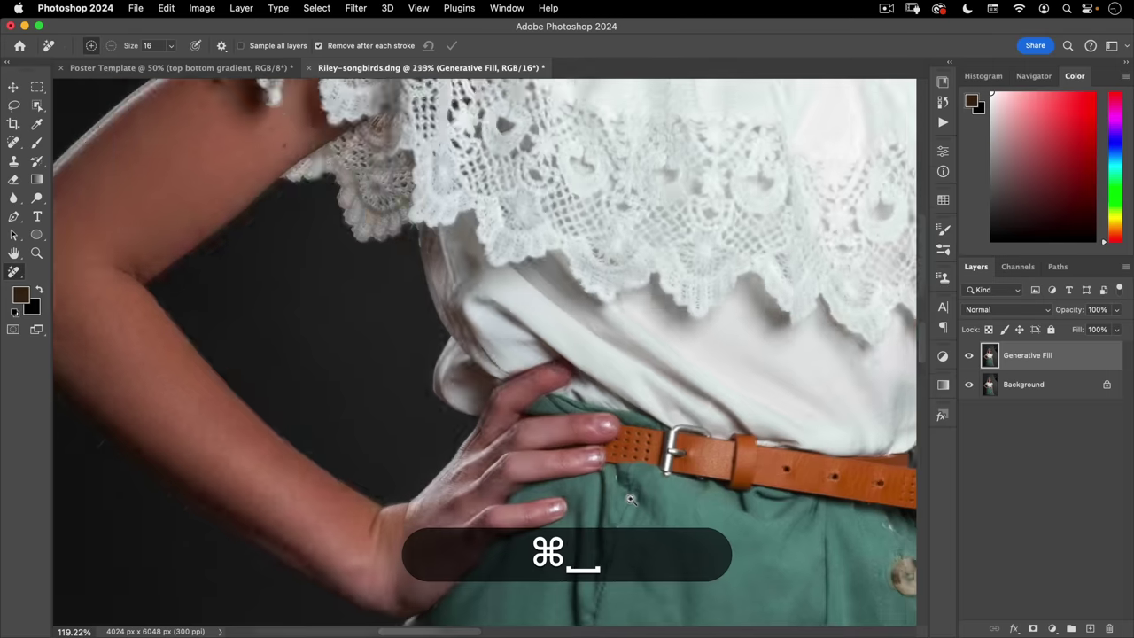
left_click(631, 499)
left_click_drag(334, 243, 570, 189)
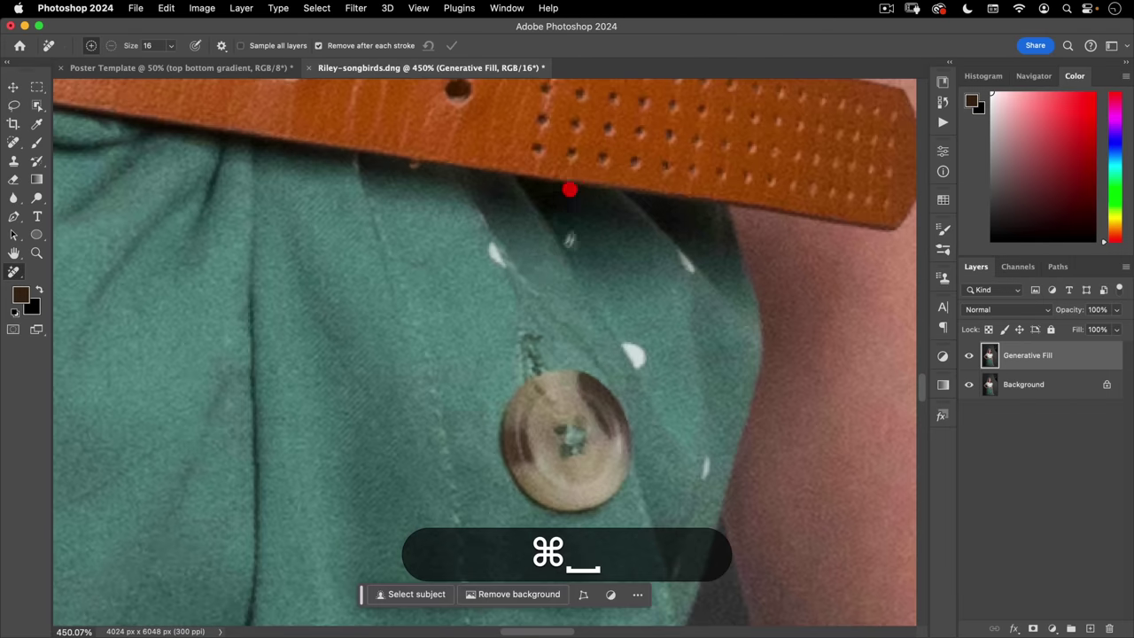
left_click_drag(624, 343, 645, 367)
left_click_drag(691, 266, 658, 192)
key("space")
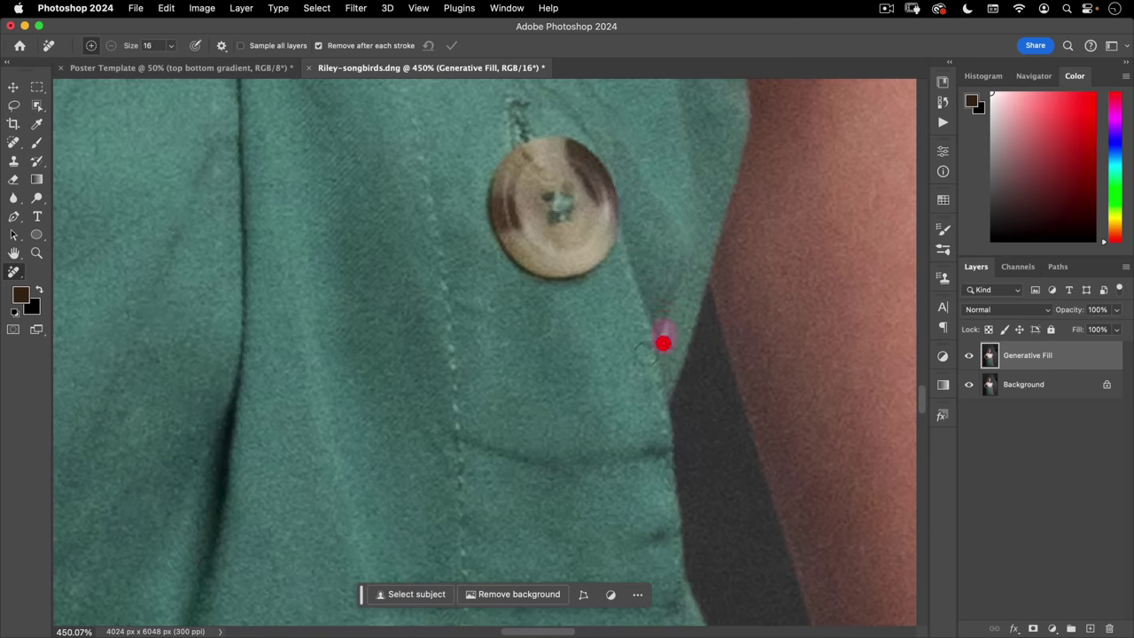
key("cmd+space")
left_click_drag(662, 339, 561, 274)
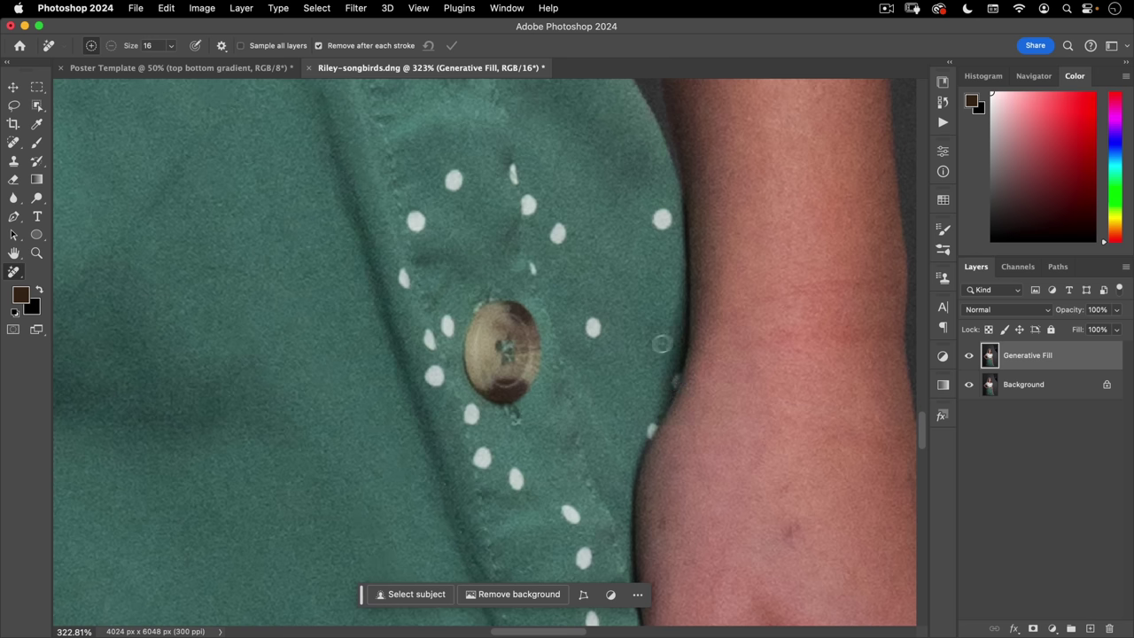
- Remove the blemishes where the skirt meets the arm and the white spot beside the fingernail
left_click_drag(675, 400, 672, 394)
left_click(652, 426)
key("space")
left_click_drag(650, 447, 504, 223)
left_click_drag(638, 513, 645, 523)
key("space")
left_click_drag(509, 169, 560, 307)
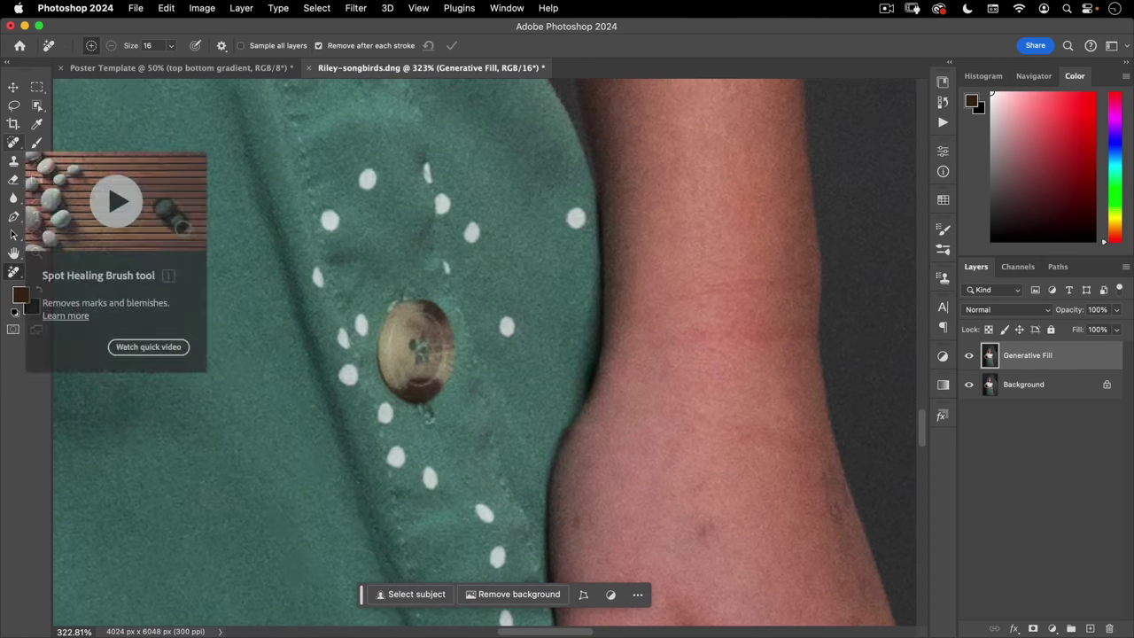
key("space")
left_click_drag(616, 398, 637, 152)
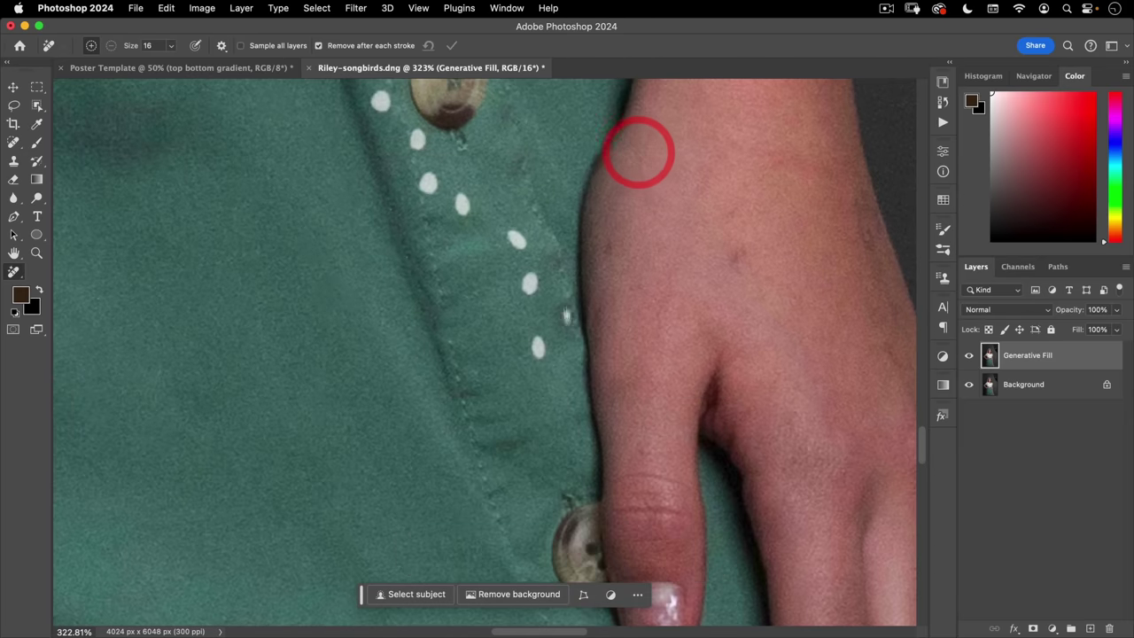
- Erase the polka dots near the hem, slit and button with a size 29 brush and the Remove tool
left_click(12, 144)
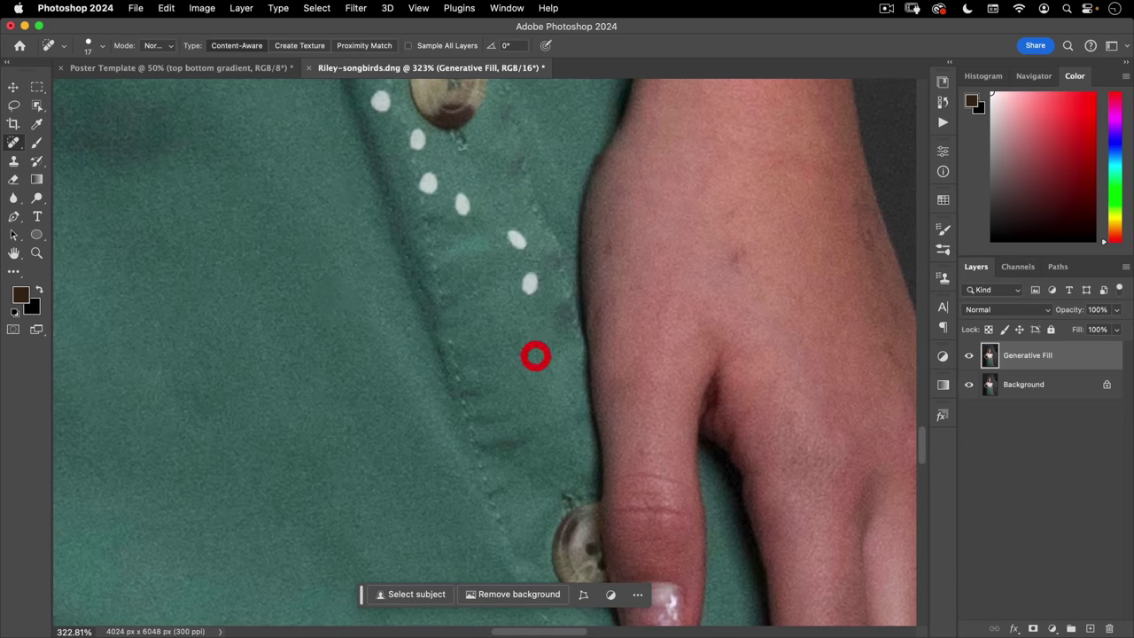
key("]")
scroll(417, 147, "down", 5)
scroll(355, 434, "up", 2)
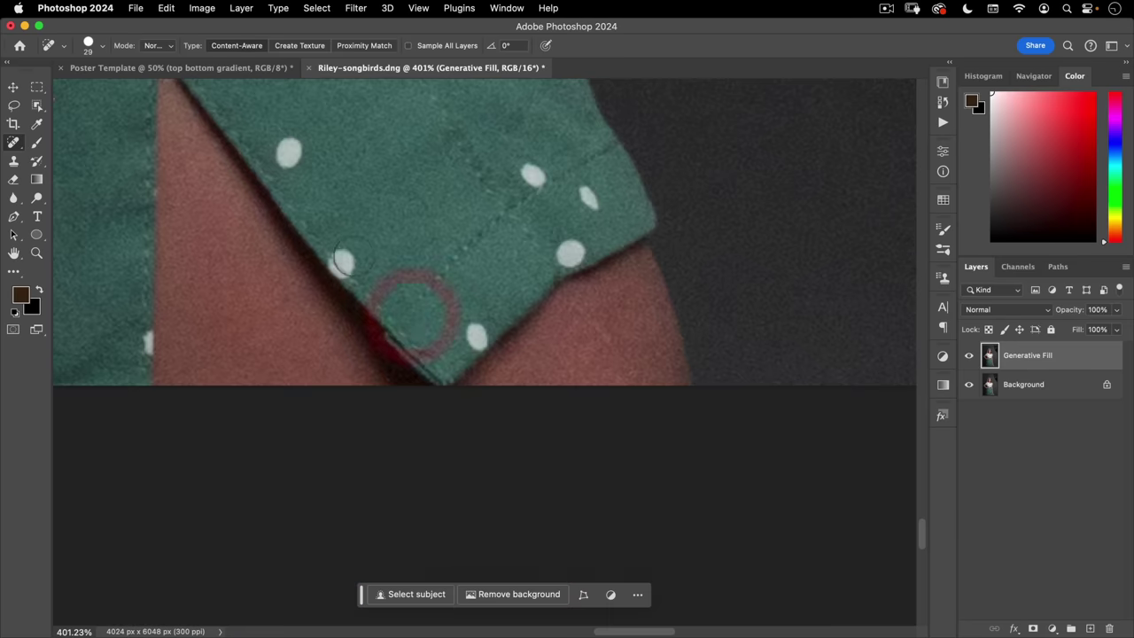
key("j")
left_click(343, 261)
left_click(289, 153)
left_click(532, 175)
left_click(588, 199)
left_click(477, 336)
scroll(531, 266, "up", 3)
left_click(377, 215)
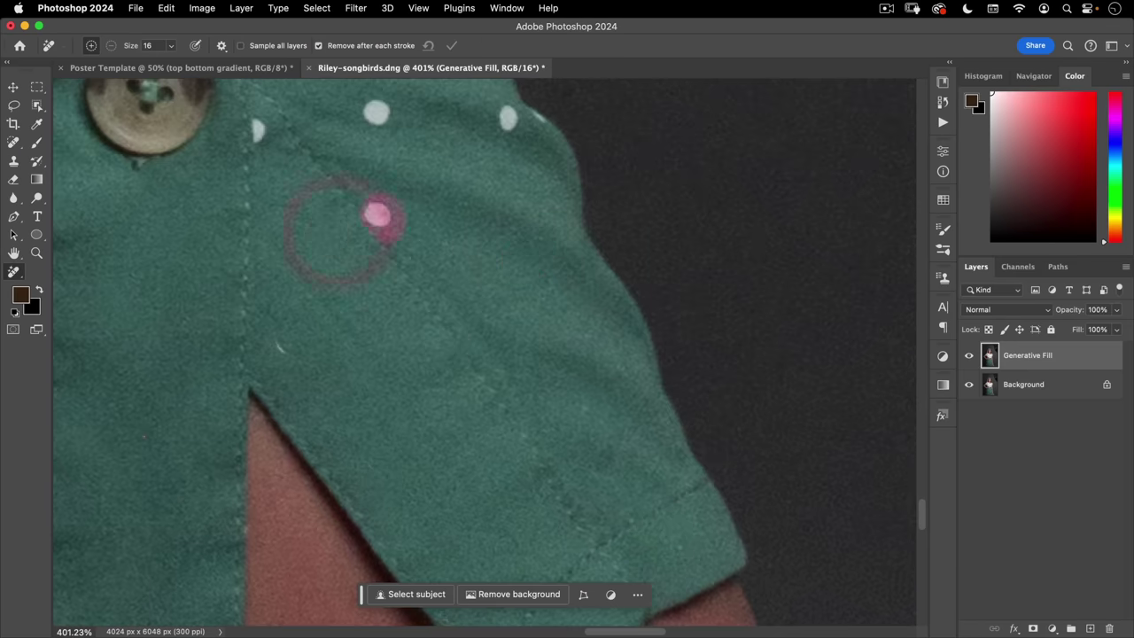
left_click_drag(335, 228, 597, 355)
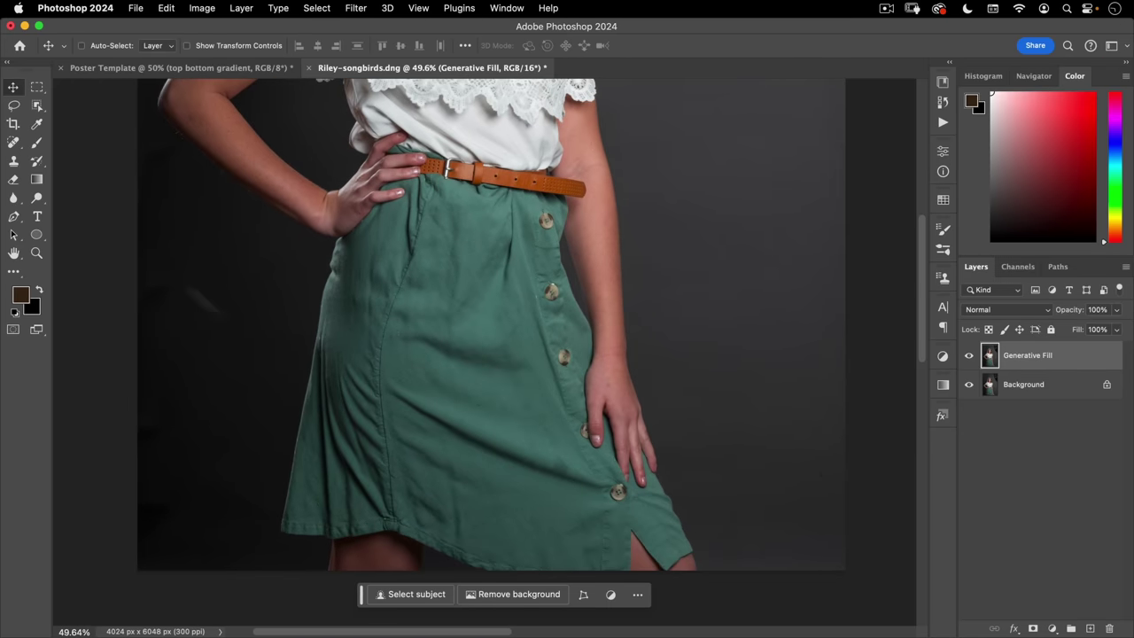
- Box-select the dress with the Object Selection Tool
left_click(38, 109)
left_click(101, 104)
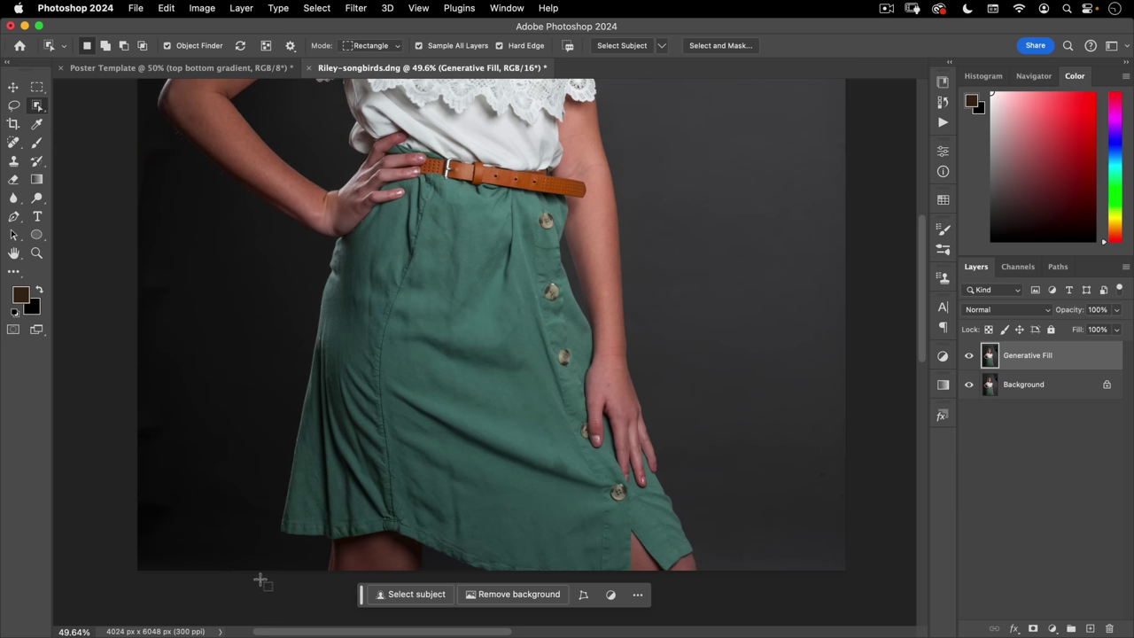
left_click_drag(261, 580, 702, 135)
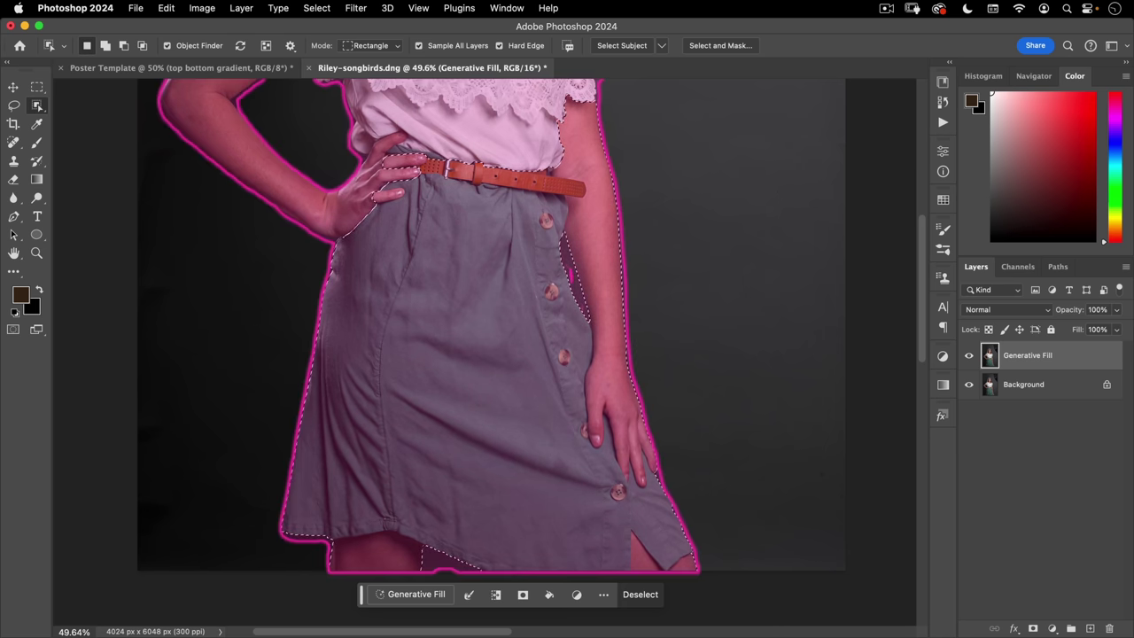
- Subtract the right arm, hand, waist and belt from the skirt selection
key("alt")
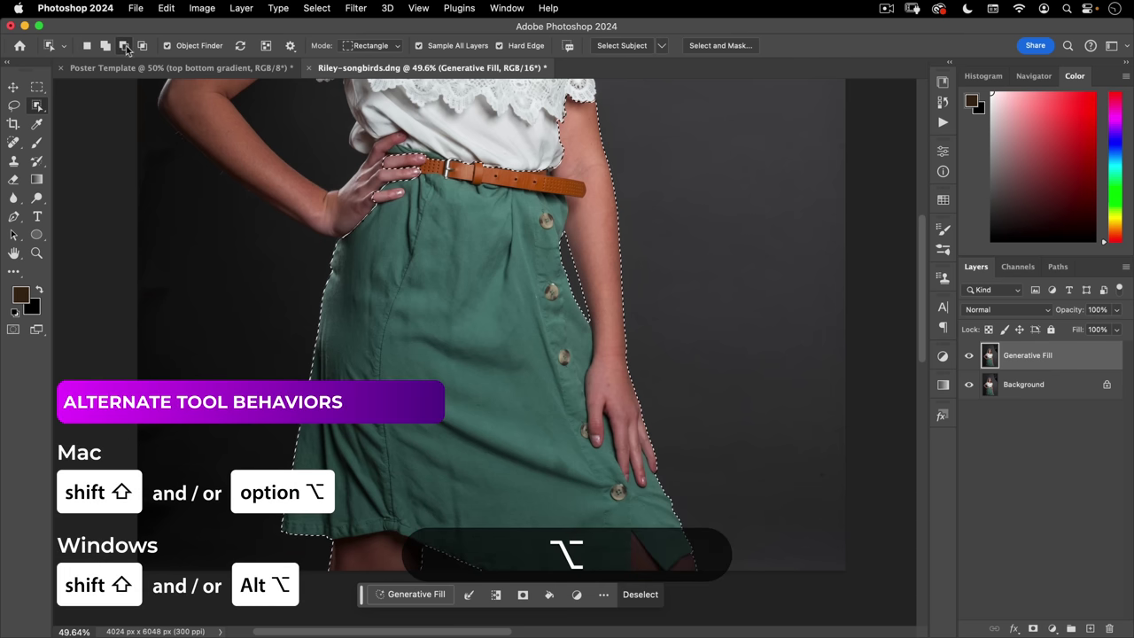
left_click_drag(663, 87, 552, 483)
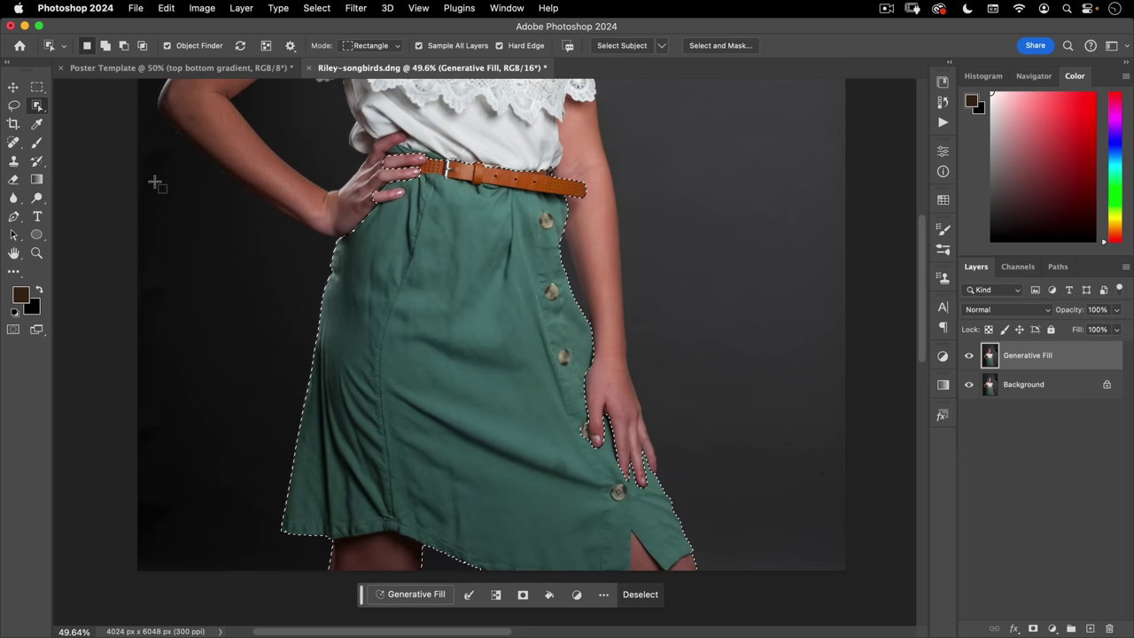
key("alt")
left_click_drag(315, 105, 435, 222)
left_click_drag(676, 131, 358, 204)
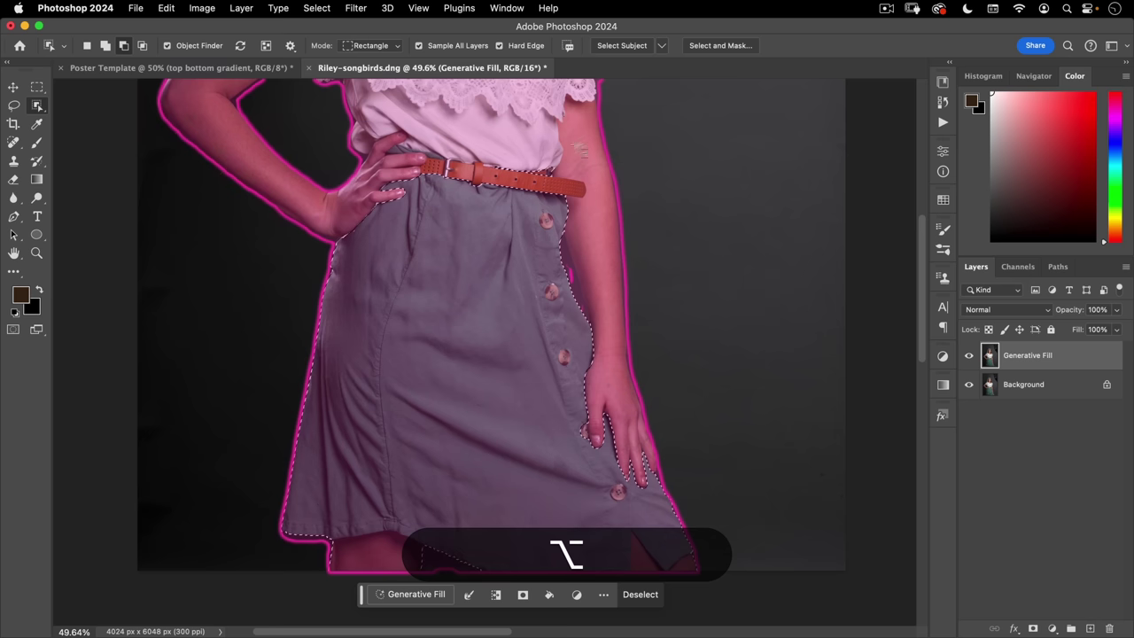
left_click_drag(676, 133, 517, 173)
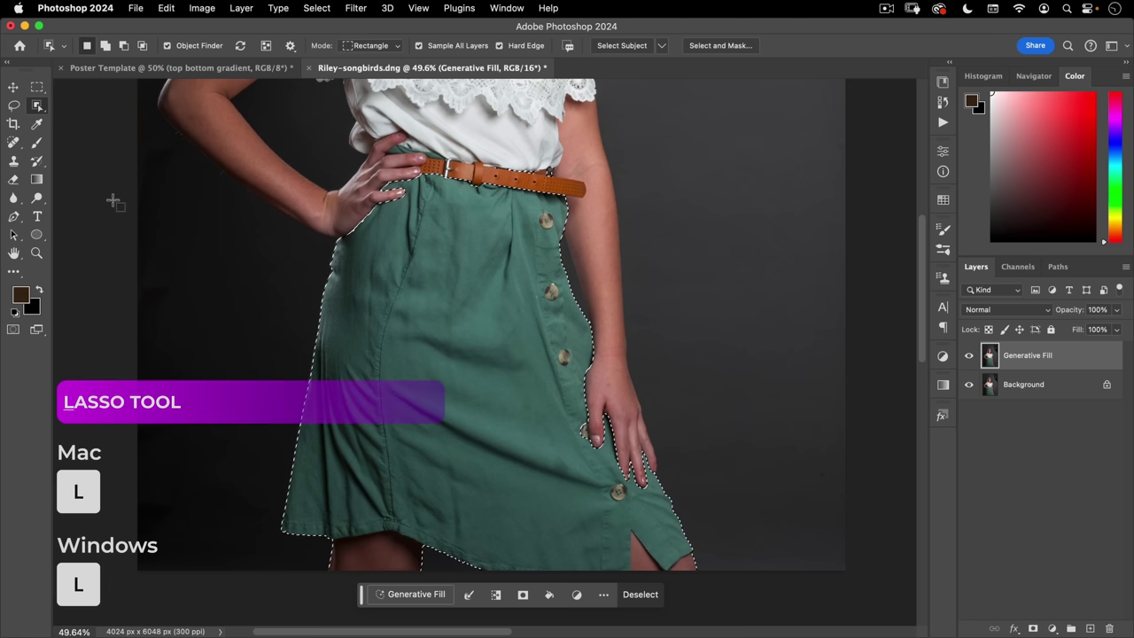
left_click(14, 107)
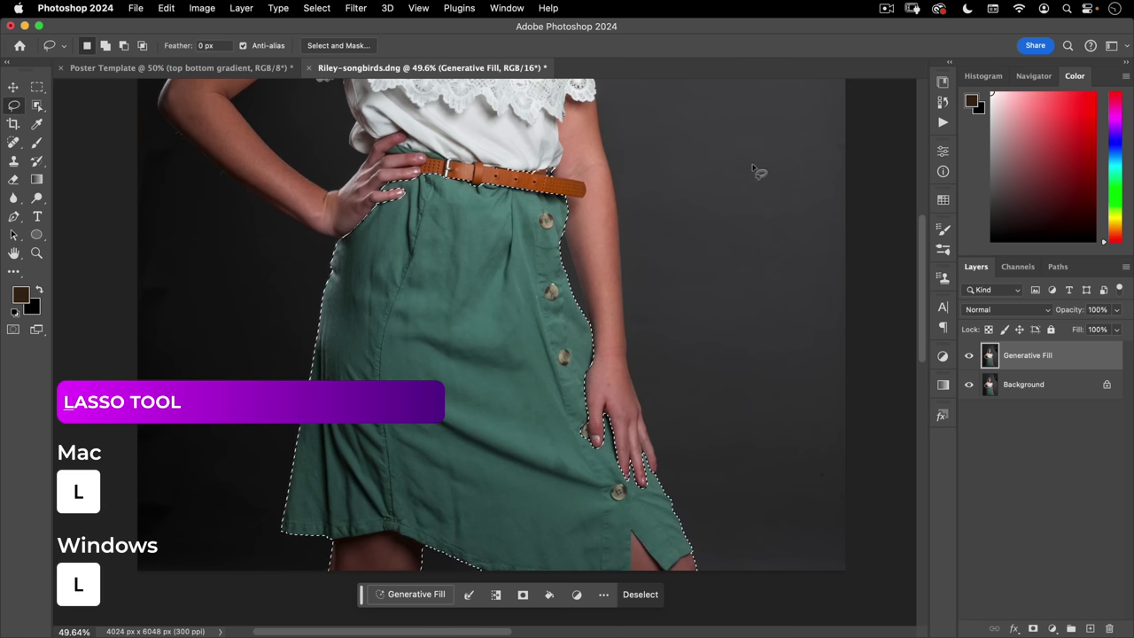
- Show the skirt selection as a Quick Mask and zoom in on the hand and belt
key("q")
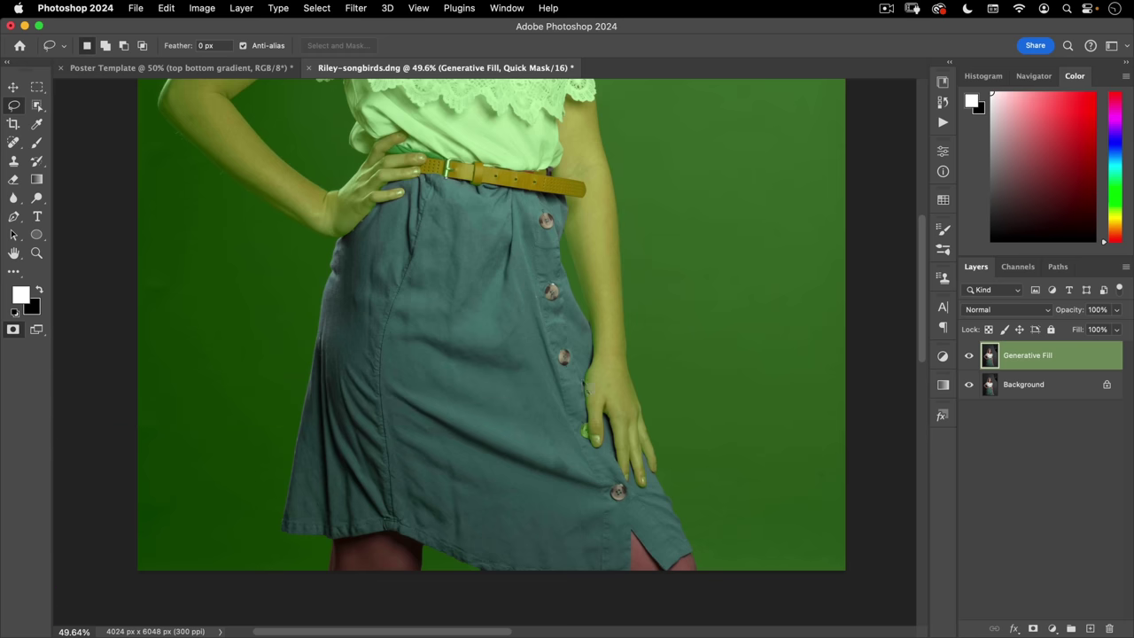
left_click_drag(367, 150, 490, 387)
left_click_drag(746, 344, 582, 295)
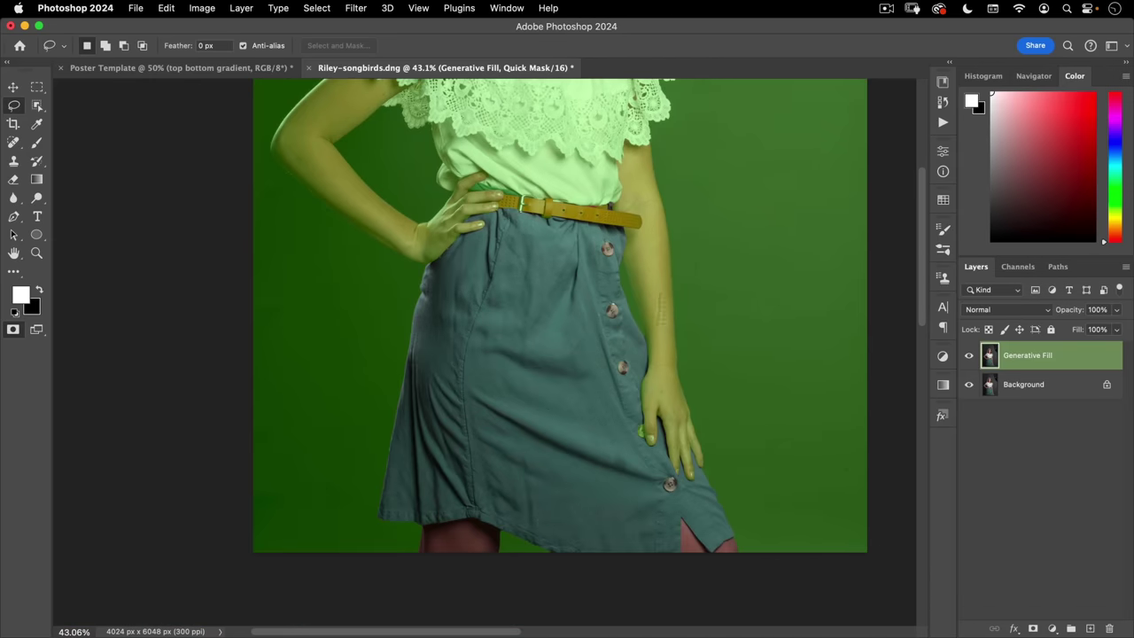
key("super+space")
left_click_drag(454, 186, 504, 251)
key("alt")
- Lasso the skirt gap between the fingers, blouse edge and belt top
left_click(258, 232)
left_click(312, 182)
left_click(368, 164)
left_click(451, 197)
left_click(535, 211)
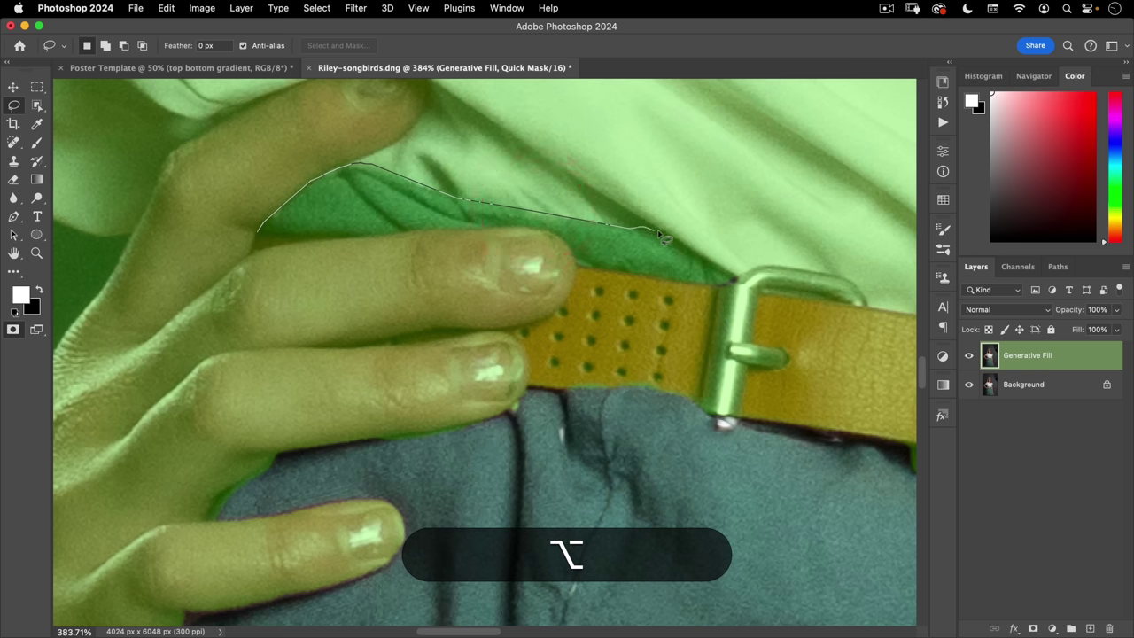
left_click(668, 233)
left_click(720, 286)
left_click(575, 264)
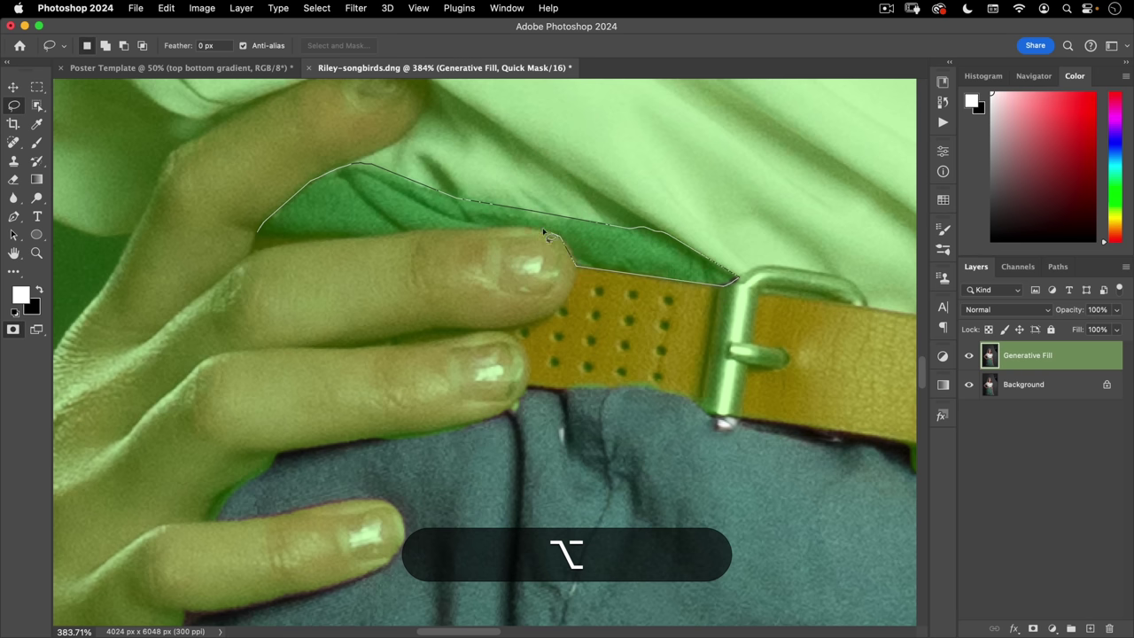
left_click(520, 227)
left_click(331, 240)
left_click(262, 238)
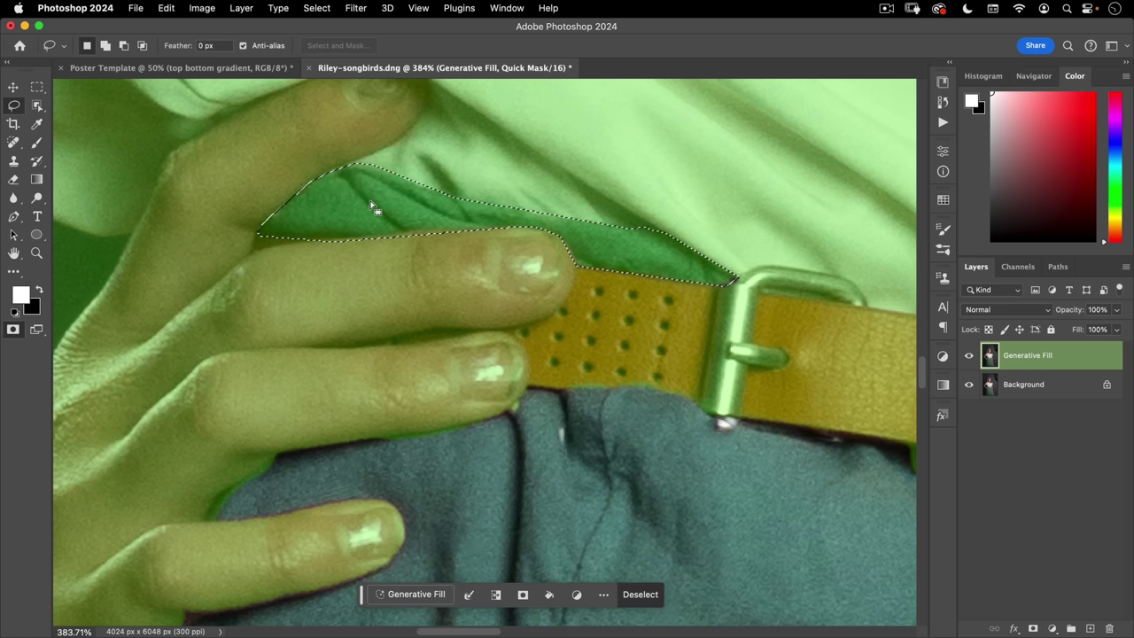
- Fill the outlined gap with the foreground colour and deselect
left_click(160, 7)
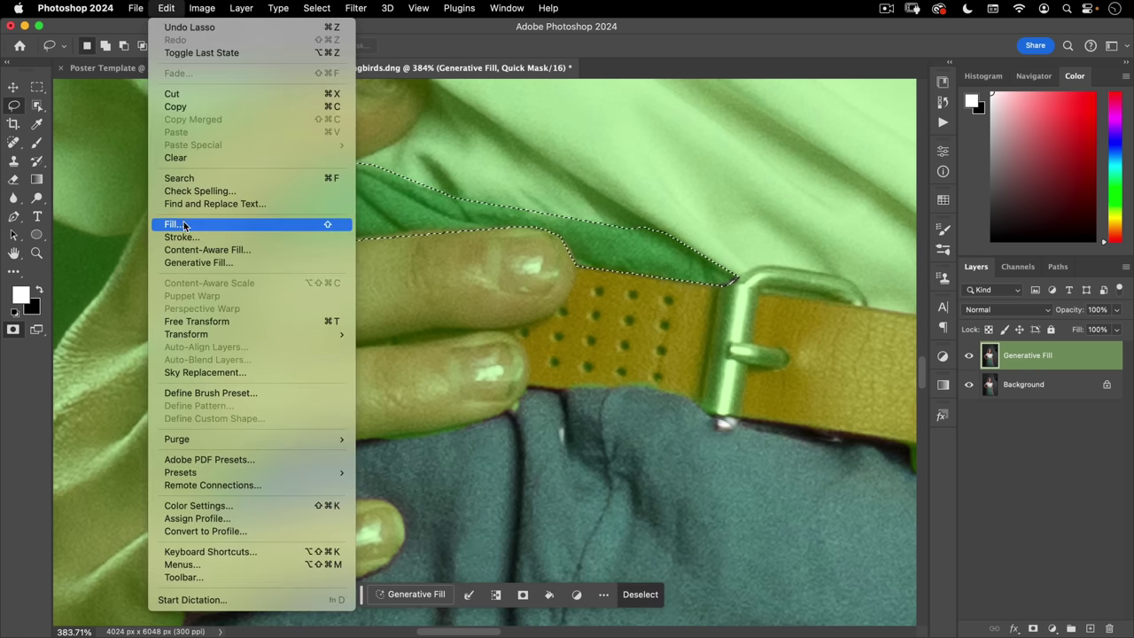
left_click(181, 224)
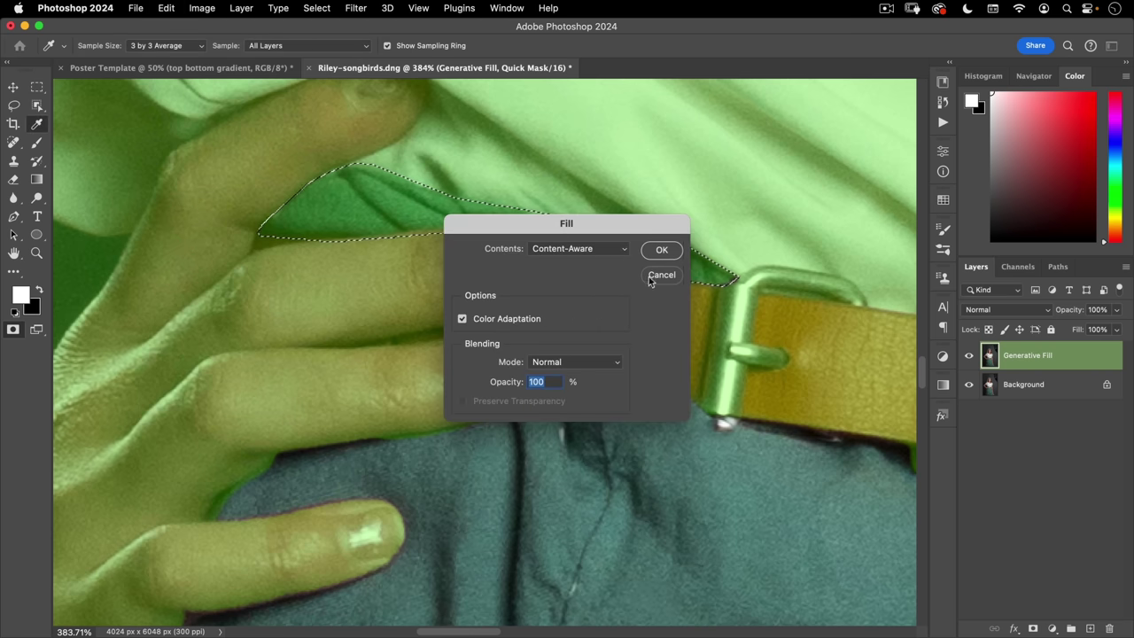
left_click(580, 250)
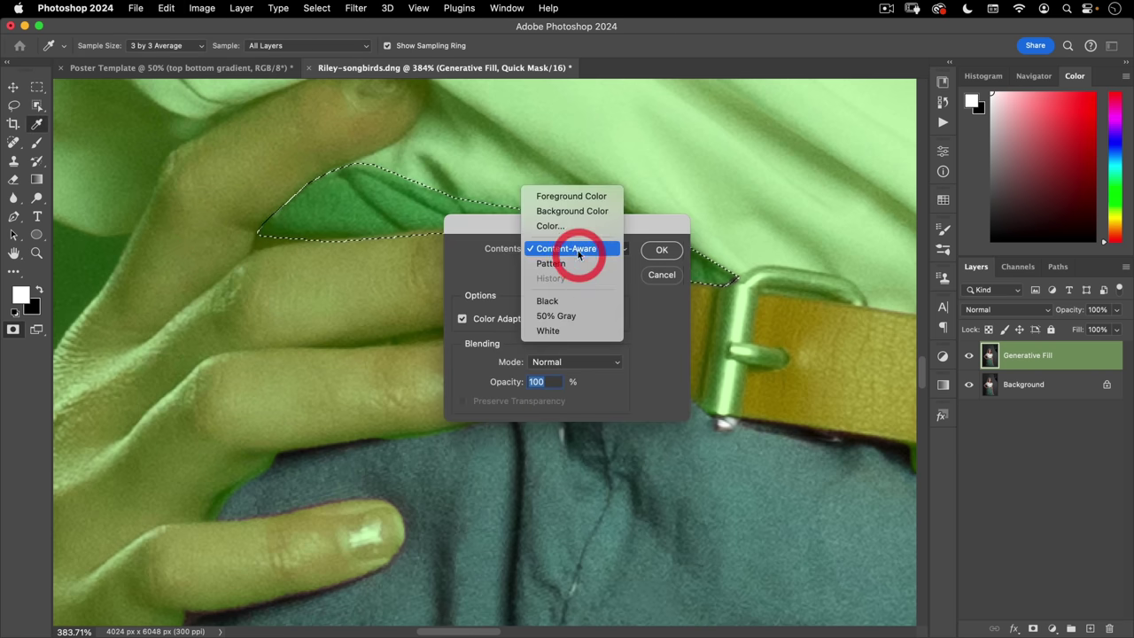
left_click(577, 188)
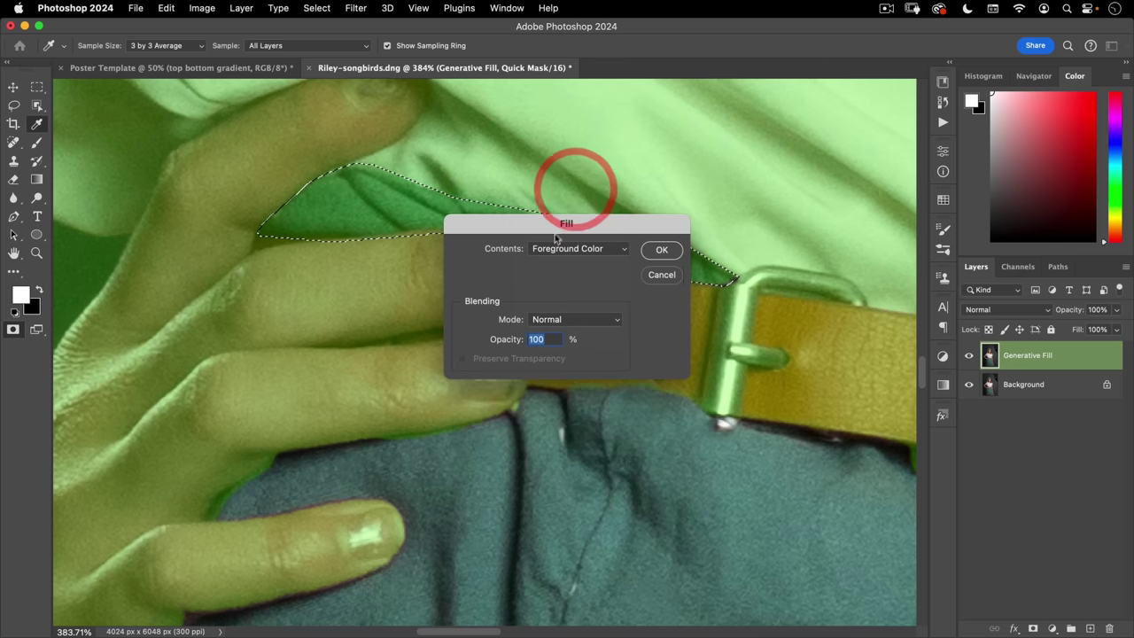
left_click(661, 250)
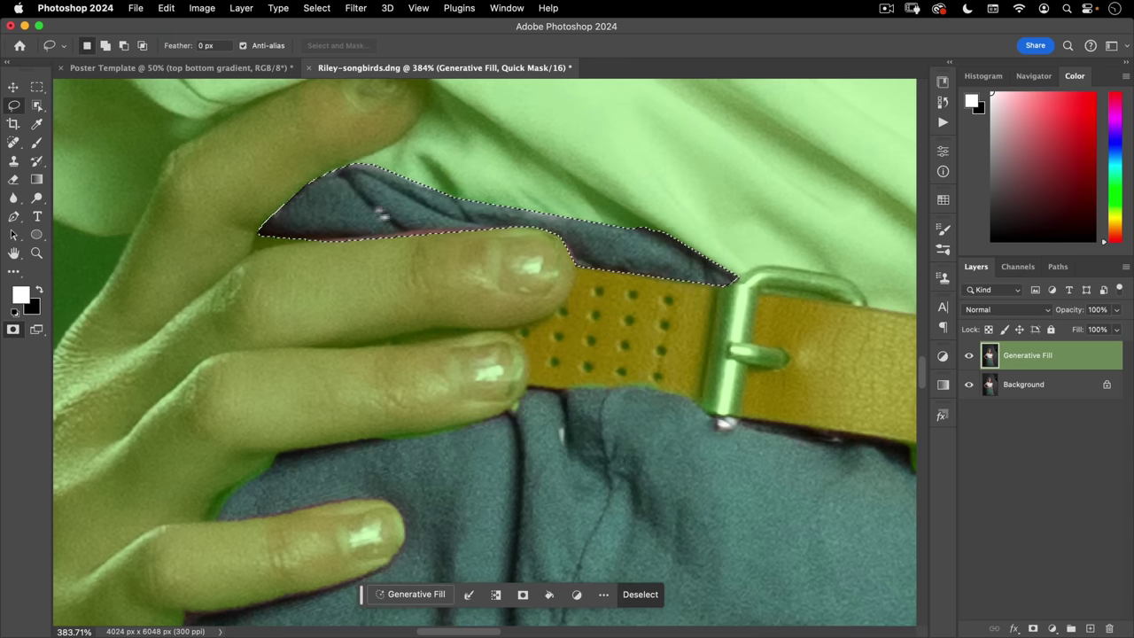
left_click(448, 330)
scroll(448, 330, "up", 5)
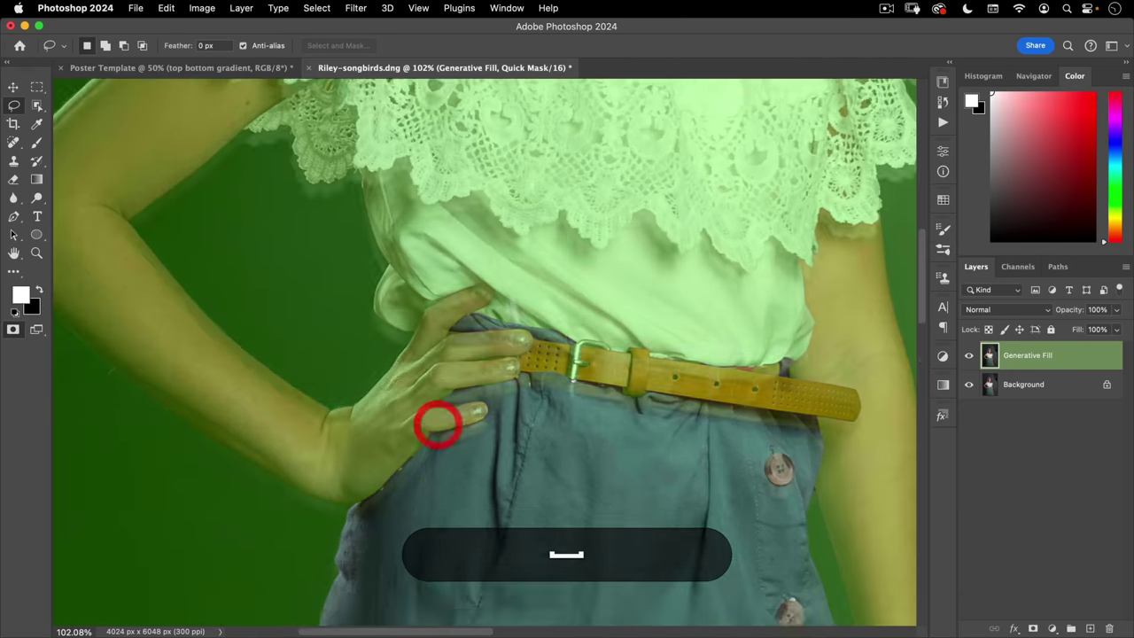
- Add the button under the fingertip to the Quick Mask with an Option+Delete fill
scroll(435, 405, "down", 5)
left_click_drag(636, 372, 704, 274)
left_click(561, 276, "alt")
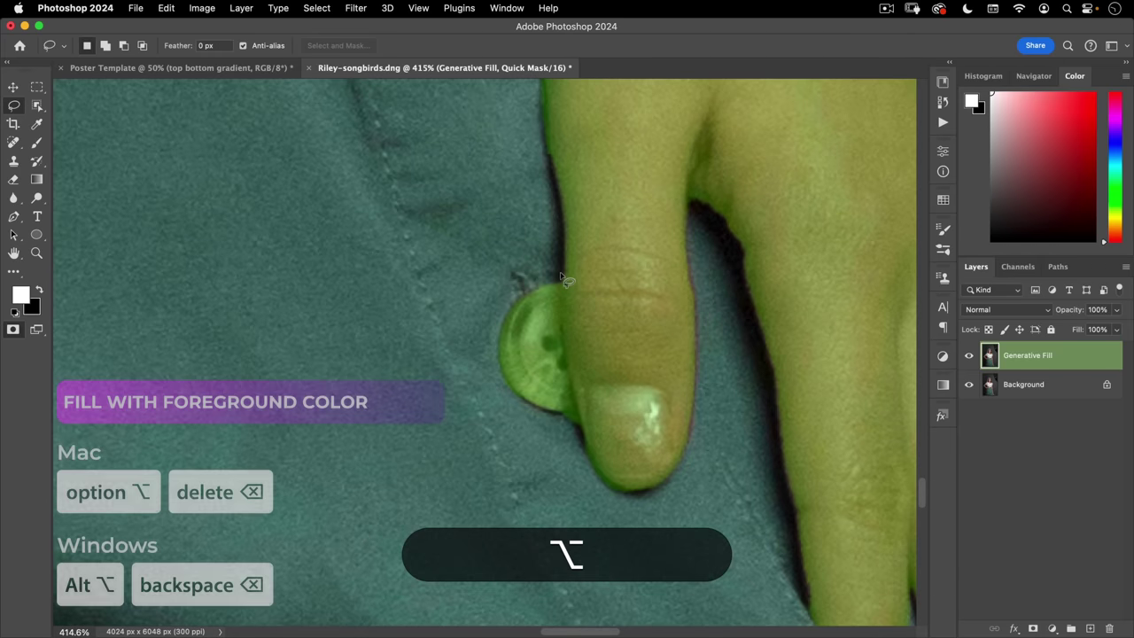
left_click(565, 342, "alt")
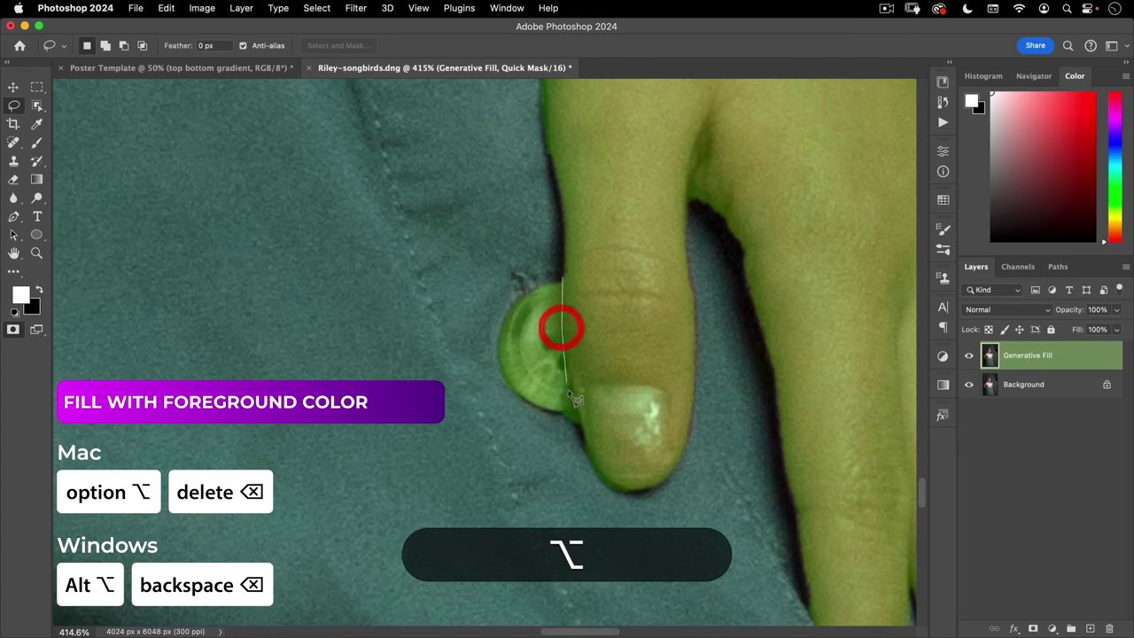
left_click(573, 398, "alt")
mouse_move(586, 435)
left_mouse_down()
mouse_move(559, 470)
mouse_move(468, 397)
mouse_move(454, 262)
mouse_move(499, 224)
left_mouse_up()
key("alt+BackSpace")
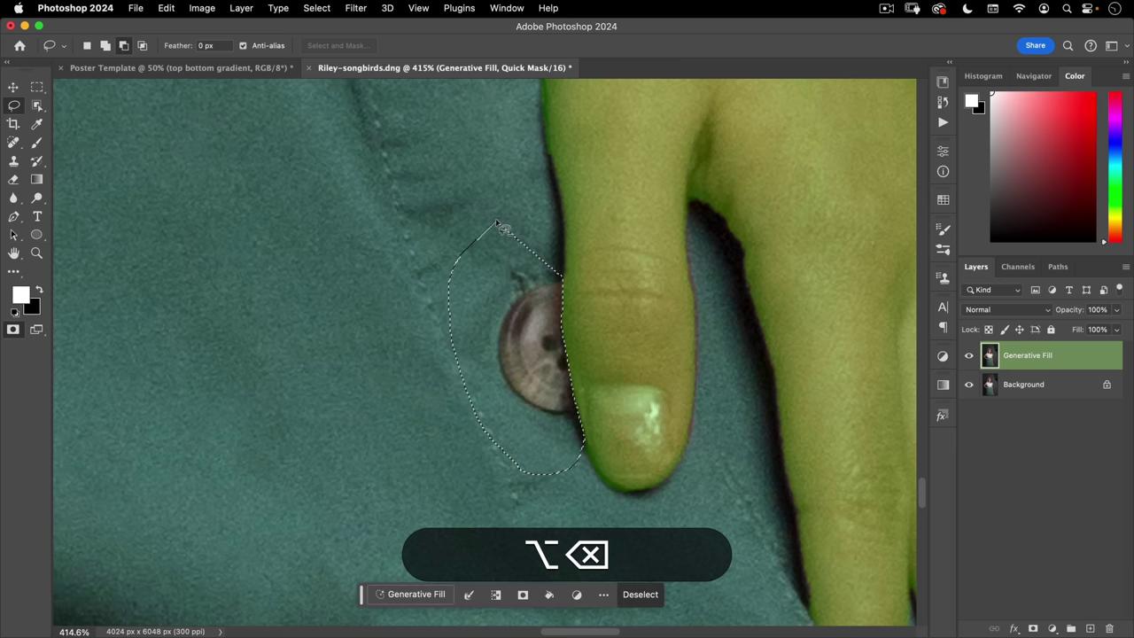
key("alt+super+d")
key("super+0")
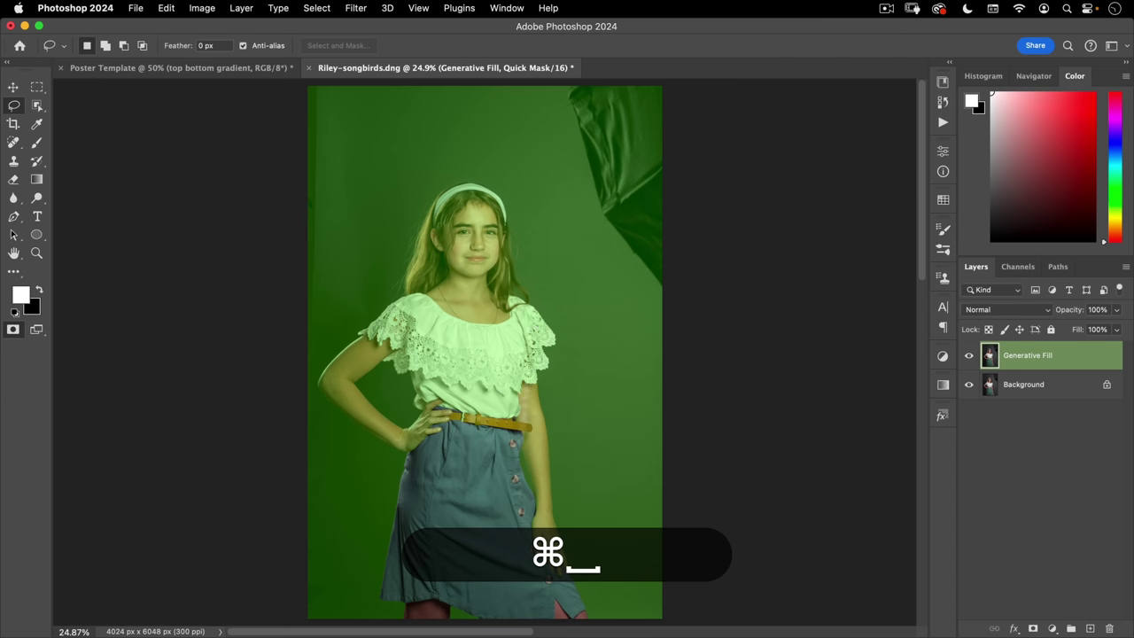
- Mask out the leg below the skirt hem with a Cmd+Delete fill
left_click_drag(512, 527, 511, 303)
scroll(512, 303, "up", 8)
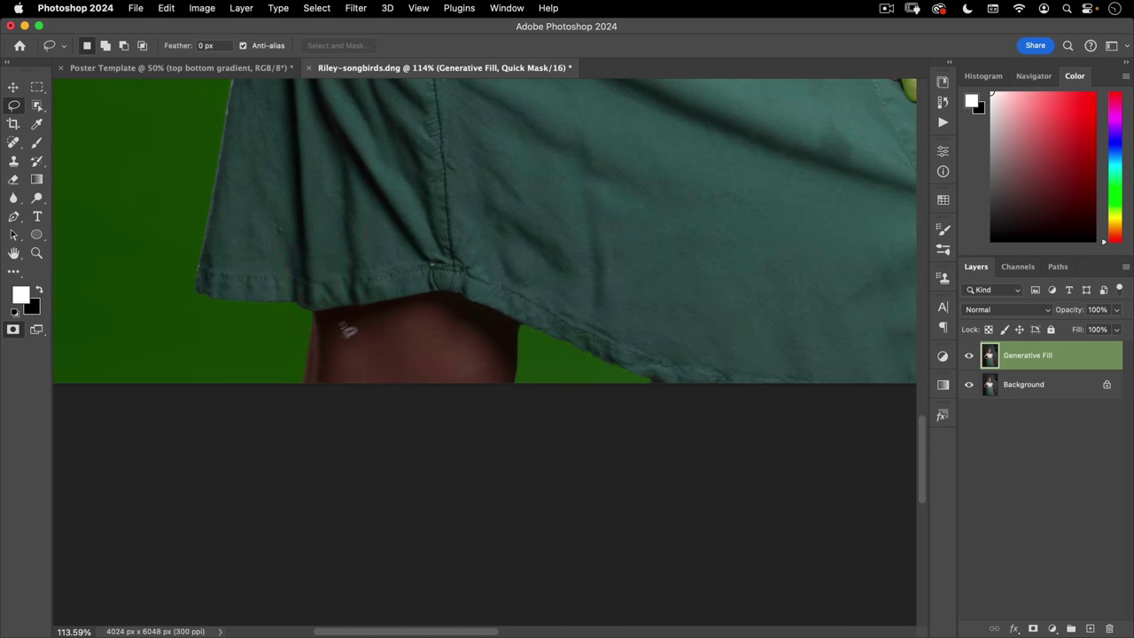
left_click_drag(321, 329, 355, 307)
mouse_move(221, 341)
left_mouse_down()
mouse_move(275, 316)
mouse_move(304, 293)
left_mouse_up()
key("alt")
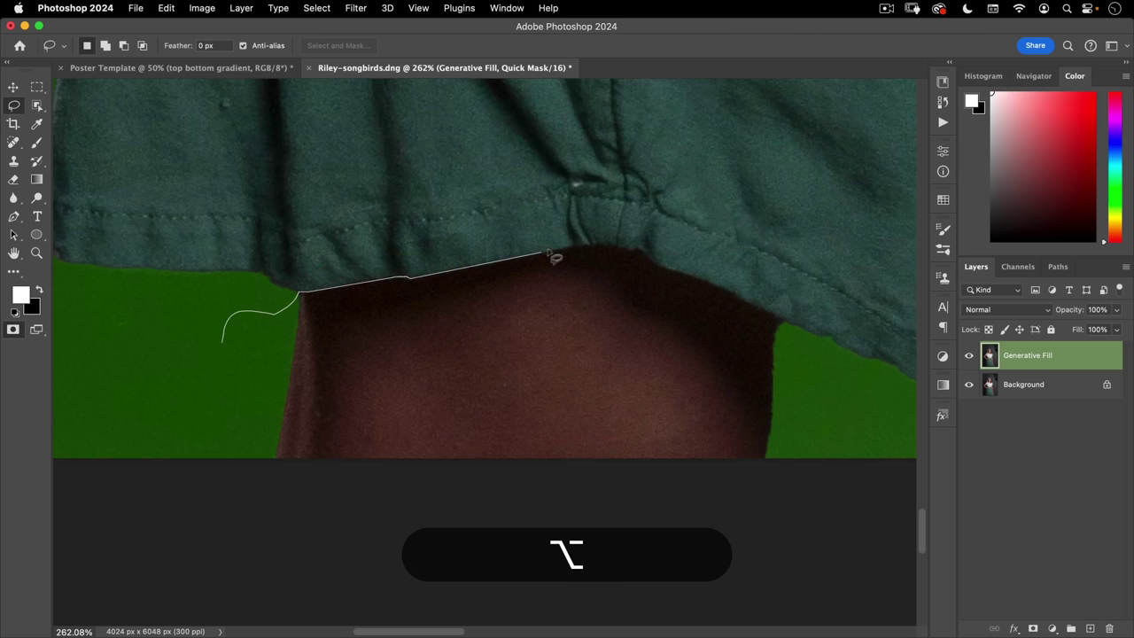
left_click(657, 263)
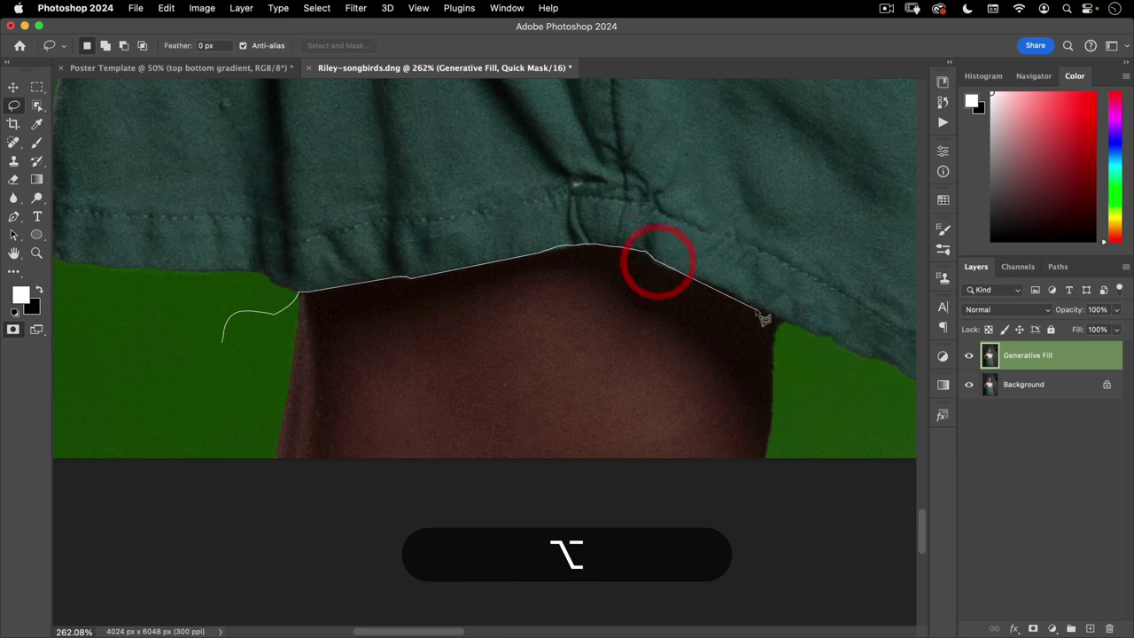
mouse_move(818, 440)
left_mouse_down()
mouse_move(157, 572)
mouse_move(117, 418)
left_mouse_up()
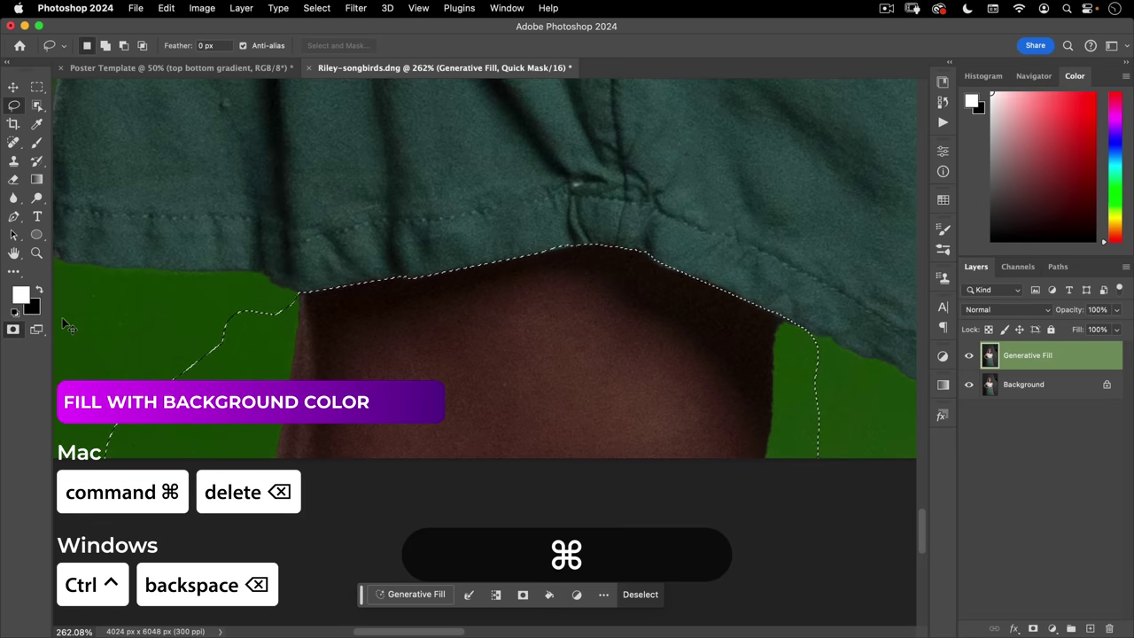
key("super+BackSpace")
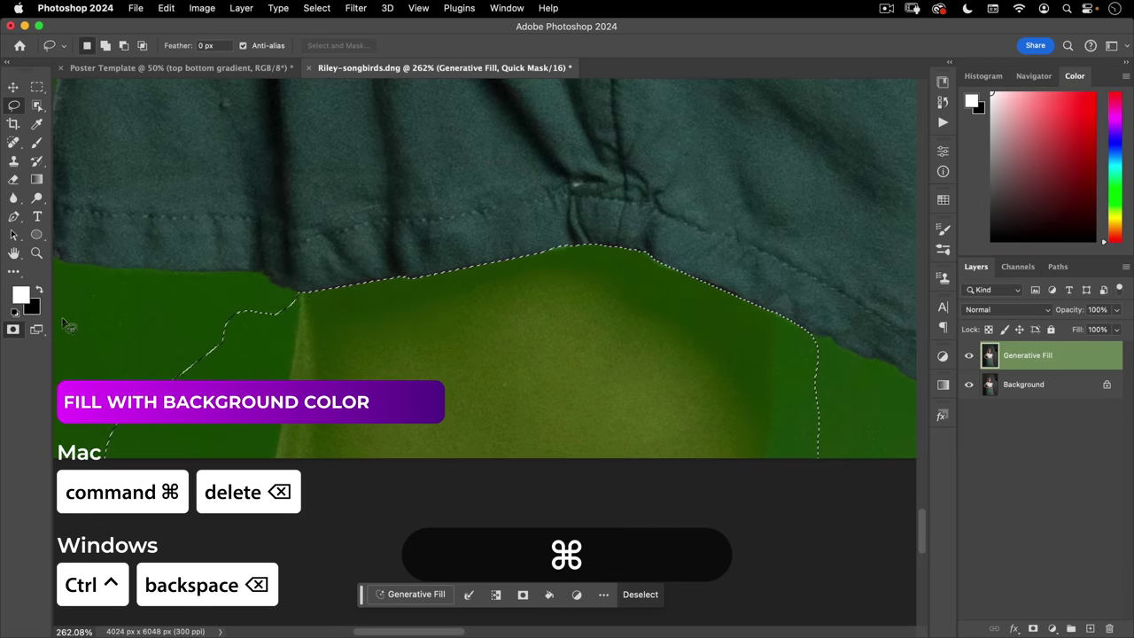
key("super+d")
key("super+minus")
key("super+minus")
key("super+minus")
key("super+minus")
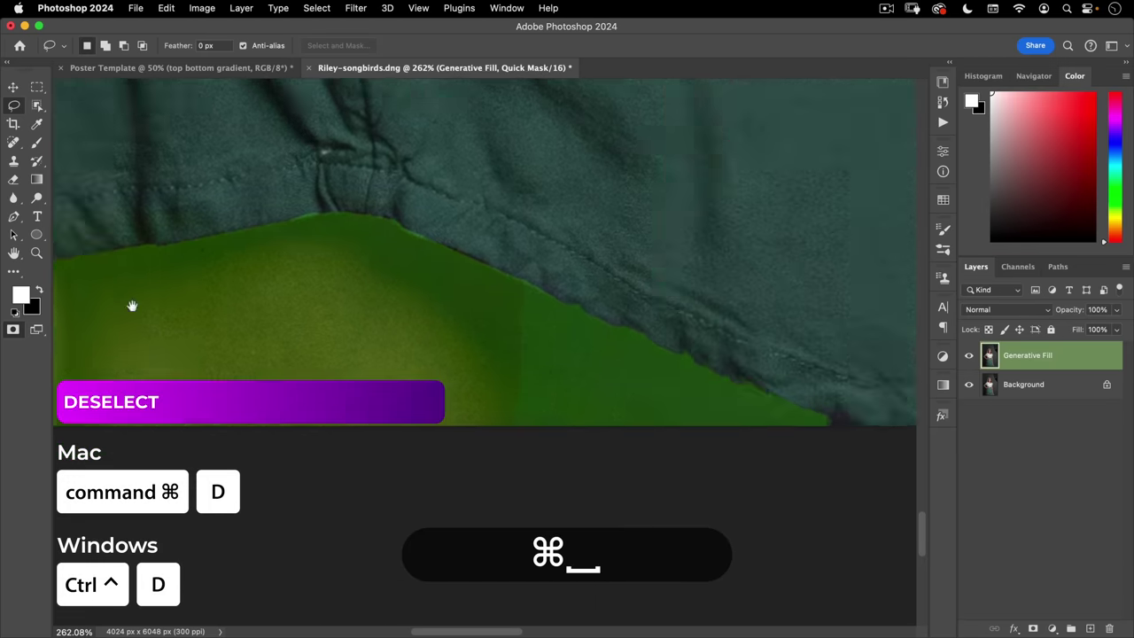
- Mask out the leg showing inside the skirt slit
scroll(543, 368, "up", 6)
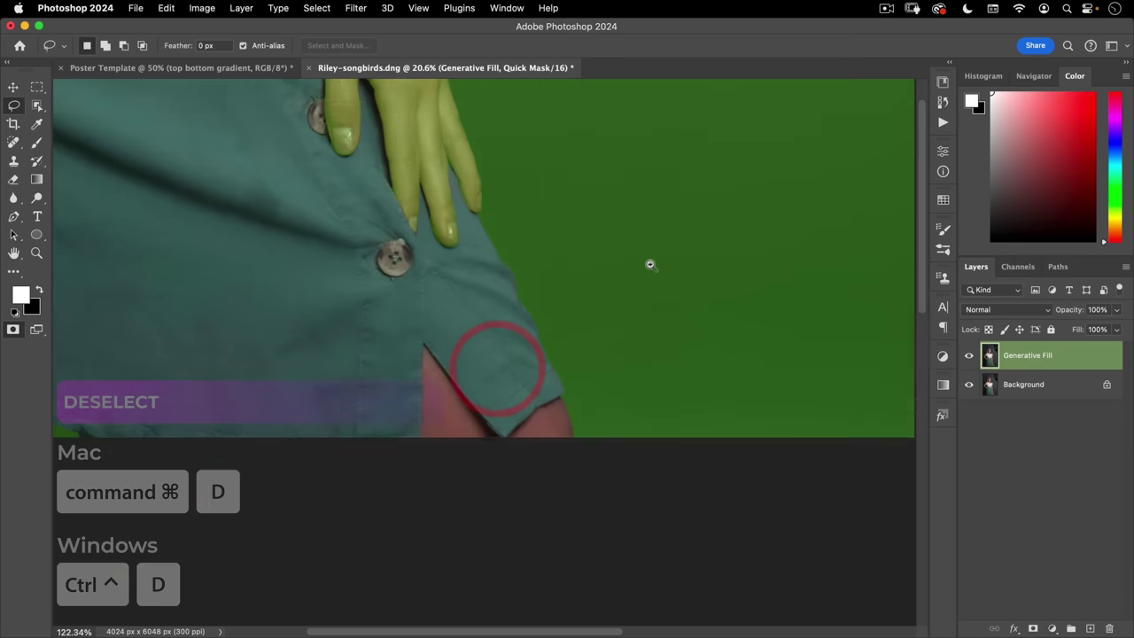
left_click(363, 476, "alt")
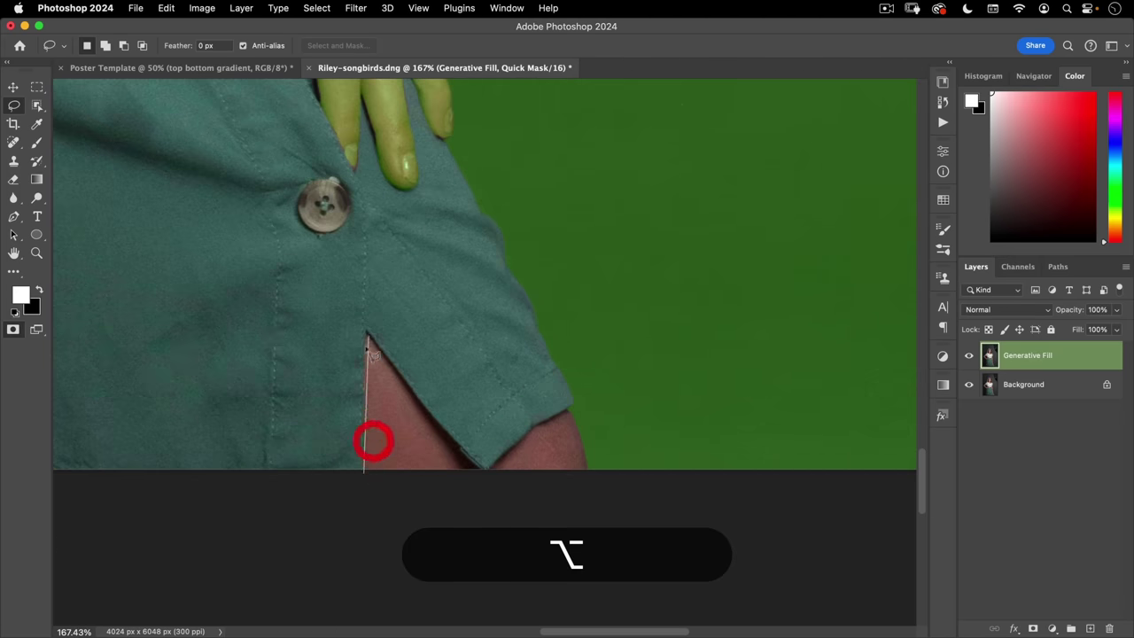
left_click(366, 330, "alt")
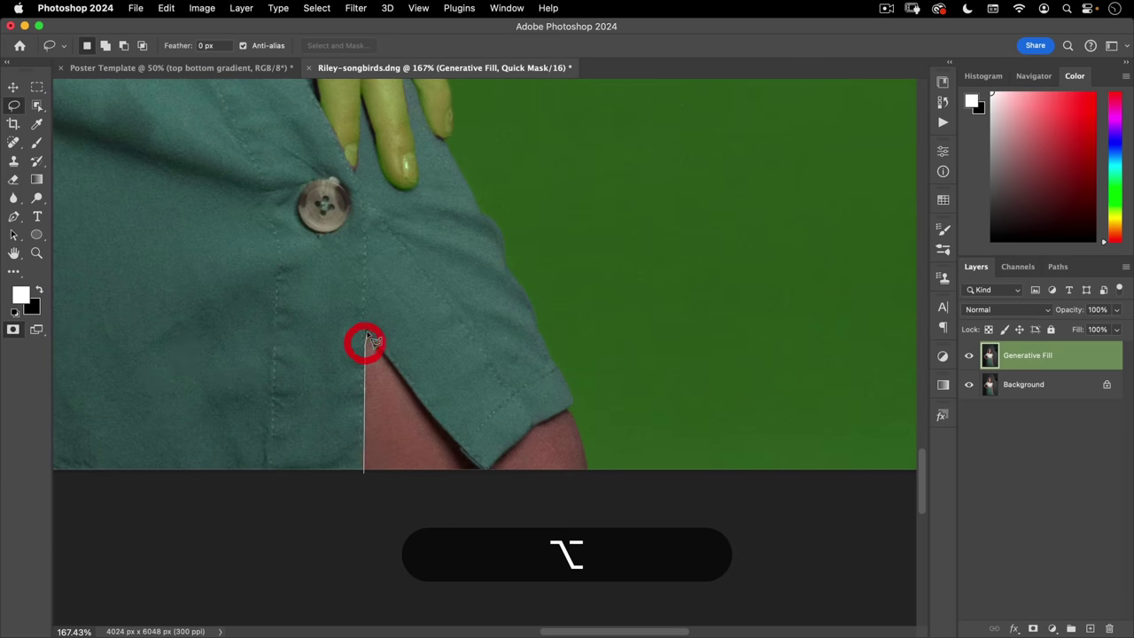
left_click(426, 410, "alt")
left_click(483, 469, "alt")
left_click(534, 425, "alt")
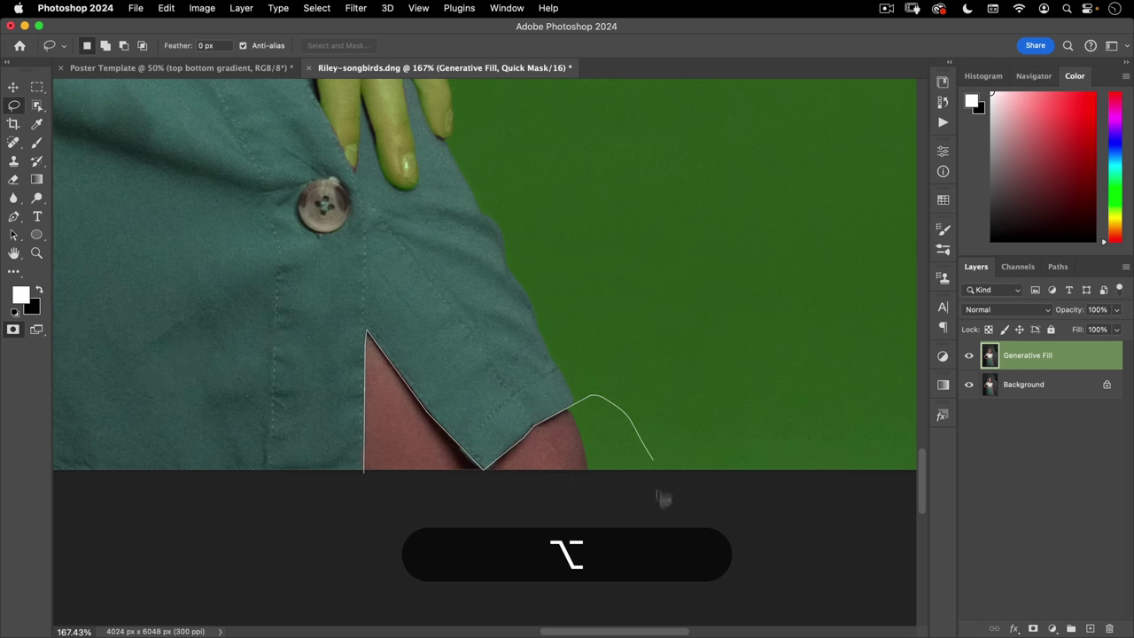
left_click_drag(354, 529, 347, 521)
key("alt+super+BackSpace")
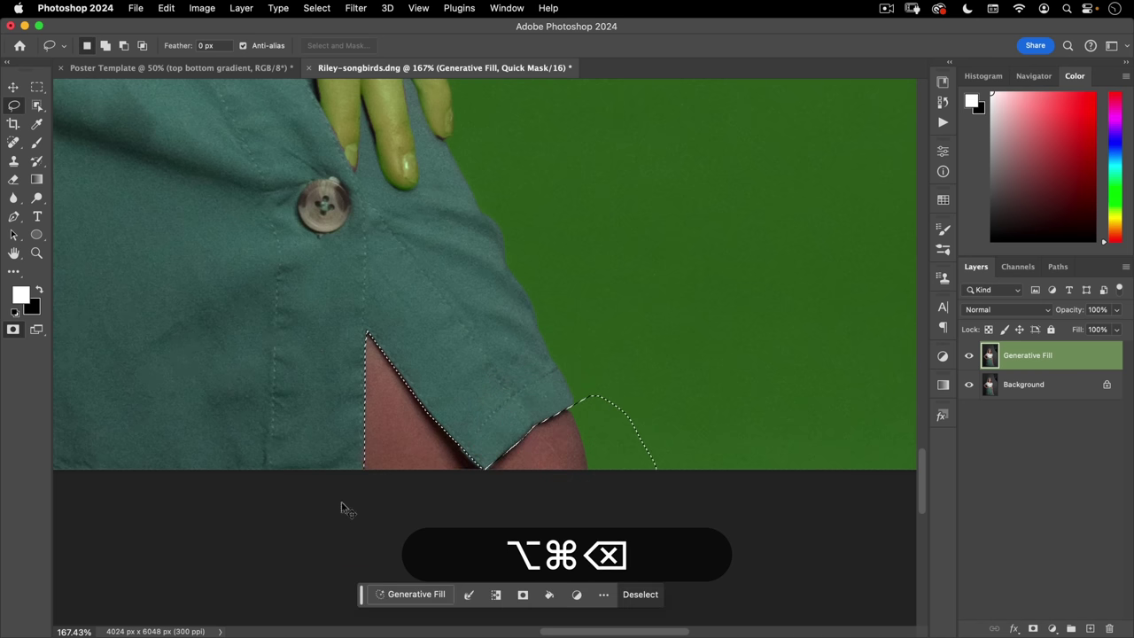
key("super+d")
key("super+0")
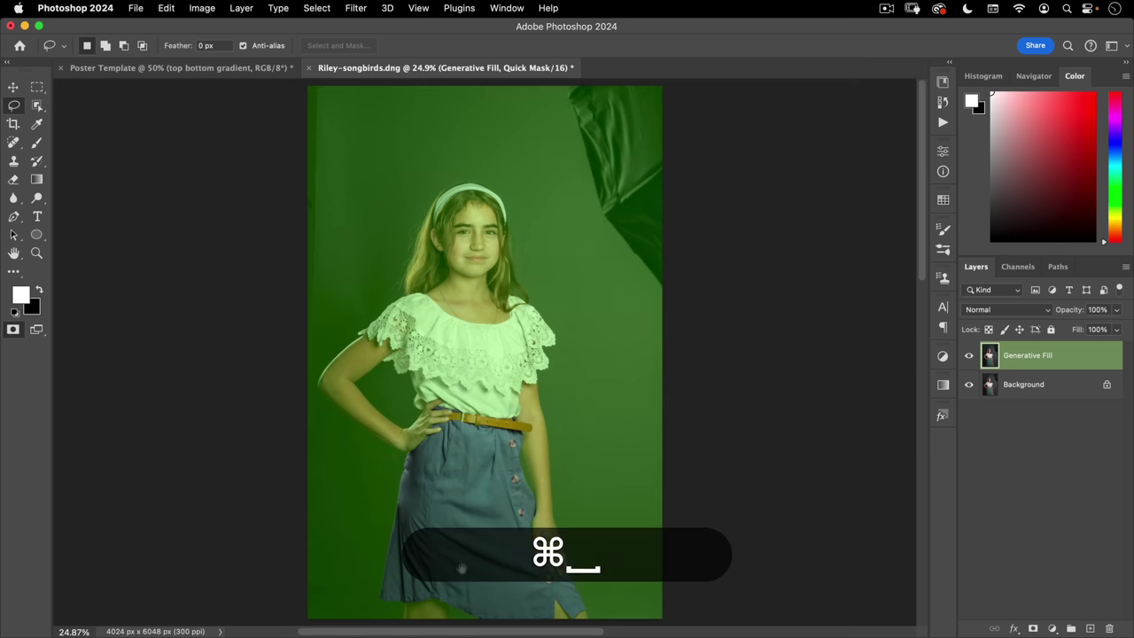
mouse_move(461, 551)
left_mouse_down()
mouse_move(435, 461)
mouse_move(506, 431)
left_mouse_up()
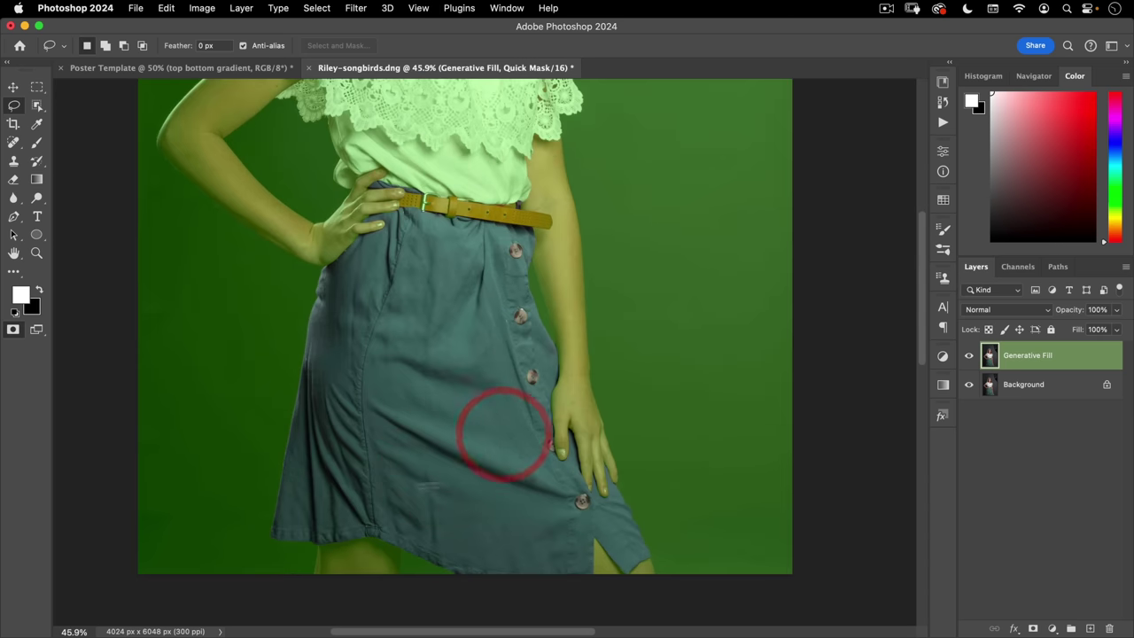
- Exit Quick Mask and add a Hue/Saturation adjustment layer masked to the skirt
key("q")
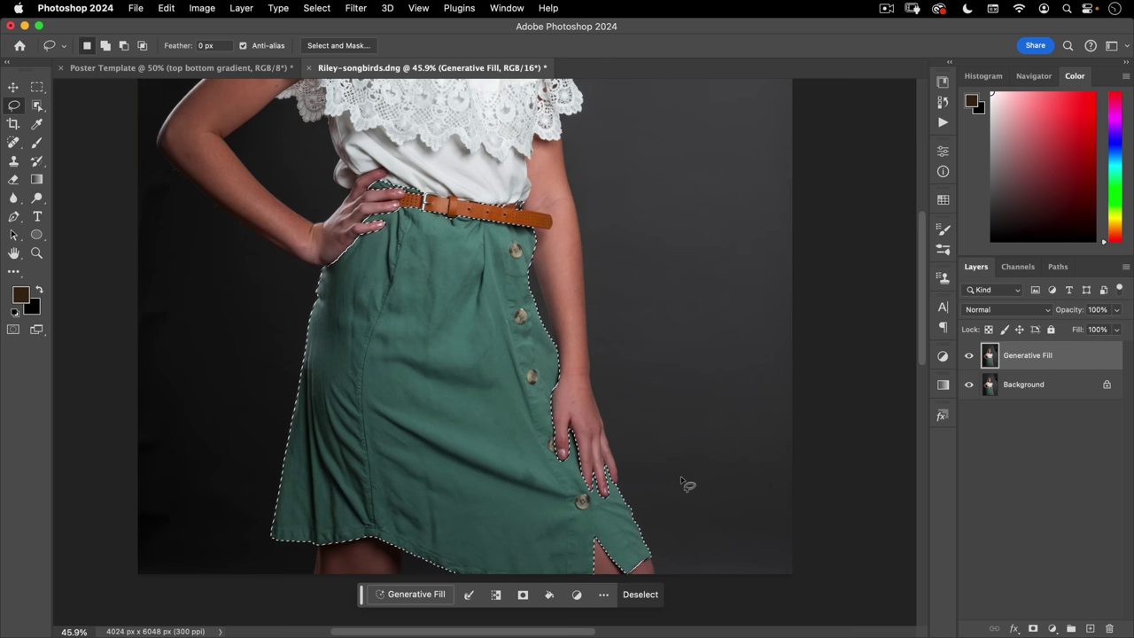
left_click(1054, 627)
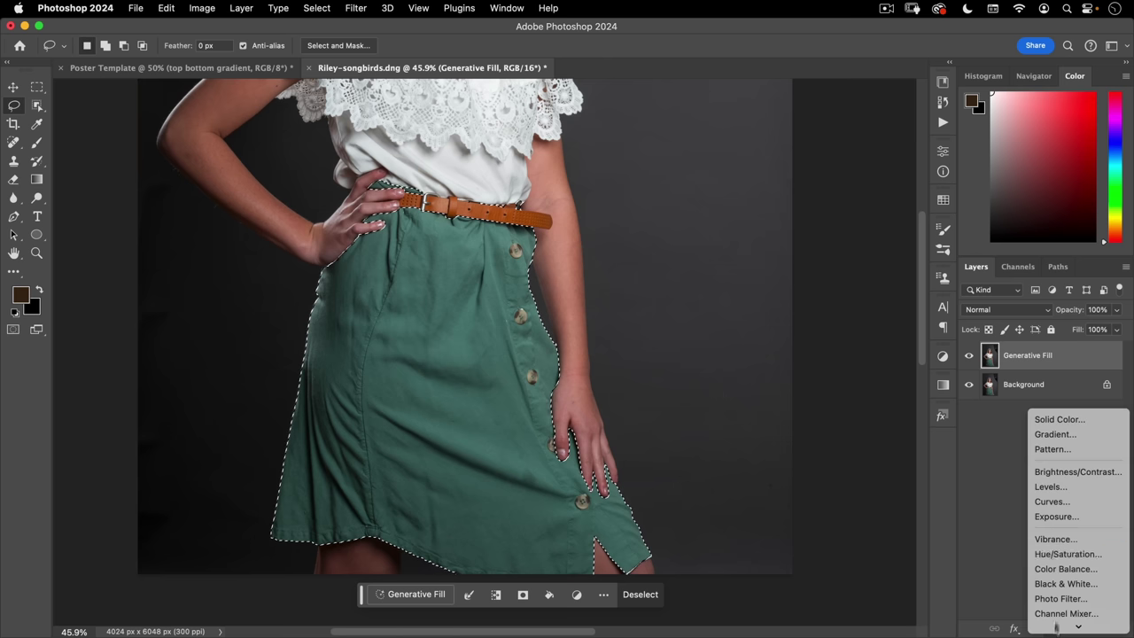
left_click(1070, 556)
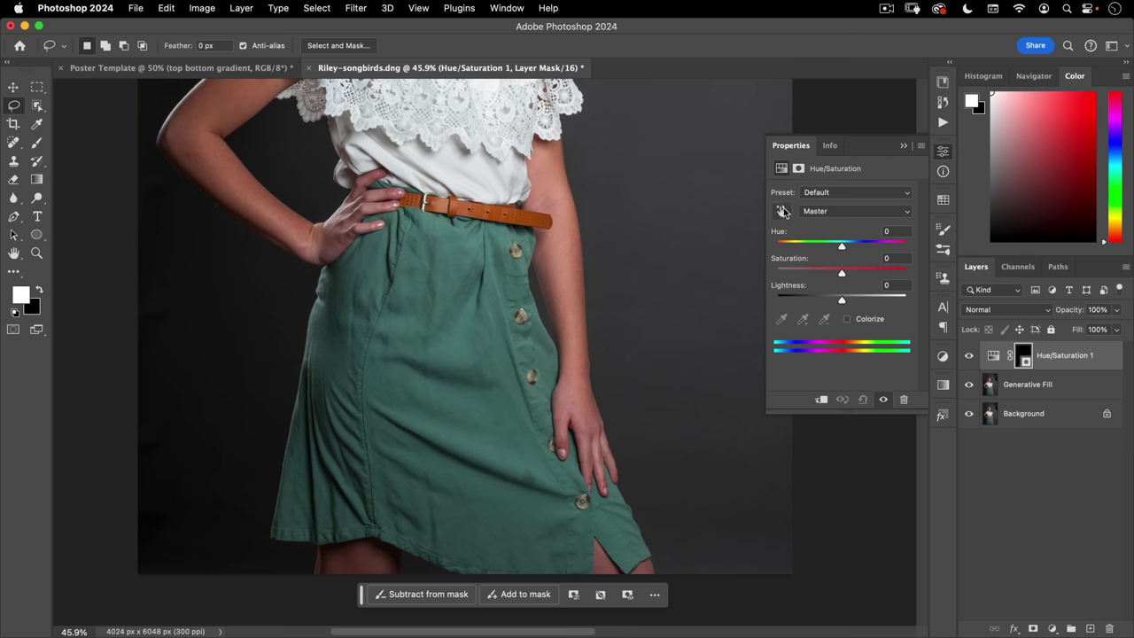
- Target the skirt's Cyans at Hue +180, Saturation +53, Lightness −18, then reload the mask as a selection
left_click(780, 210)
left_click(452, 249)
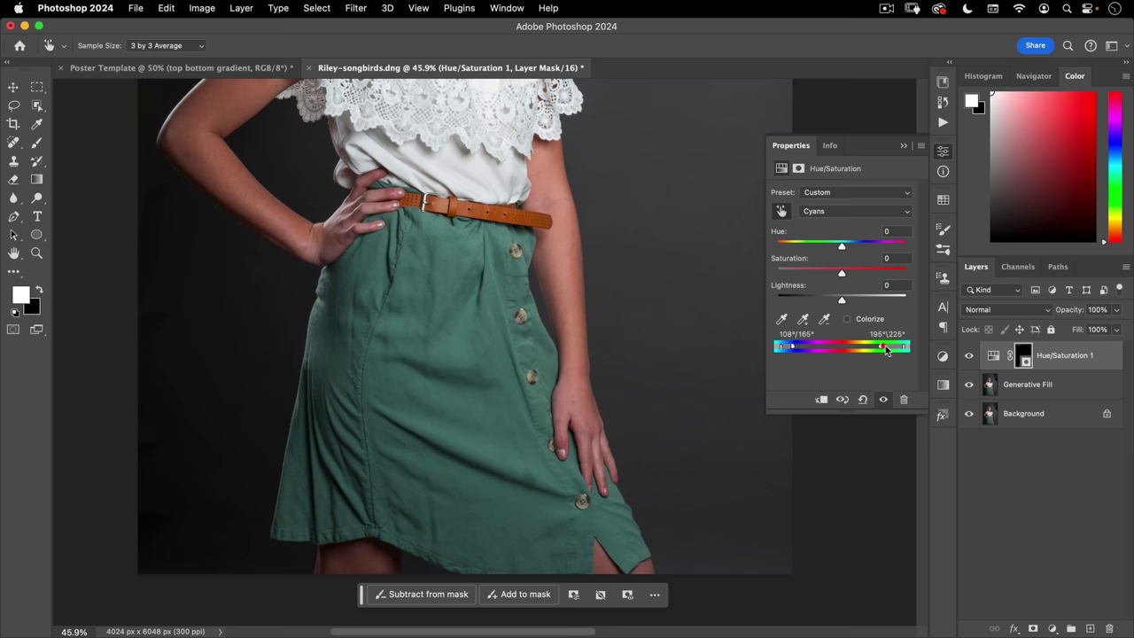
left_click_drag(887, 350, 892, 347)
left_click_drag(808, 348, 787, 347)
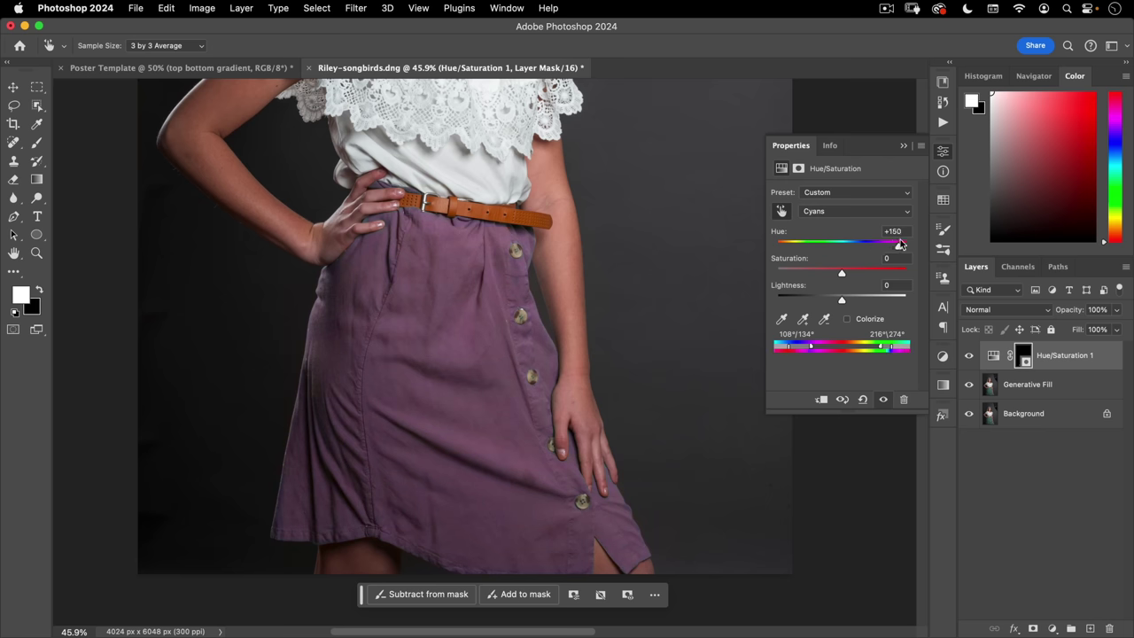
left_click(913, 245)
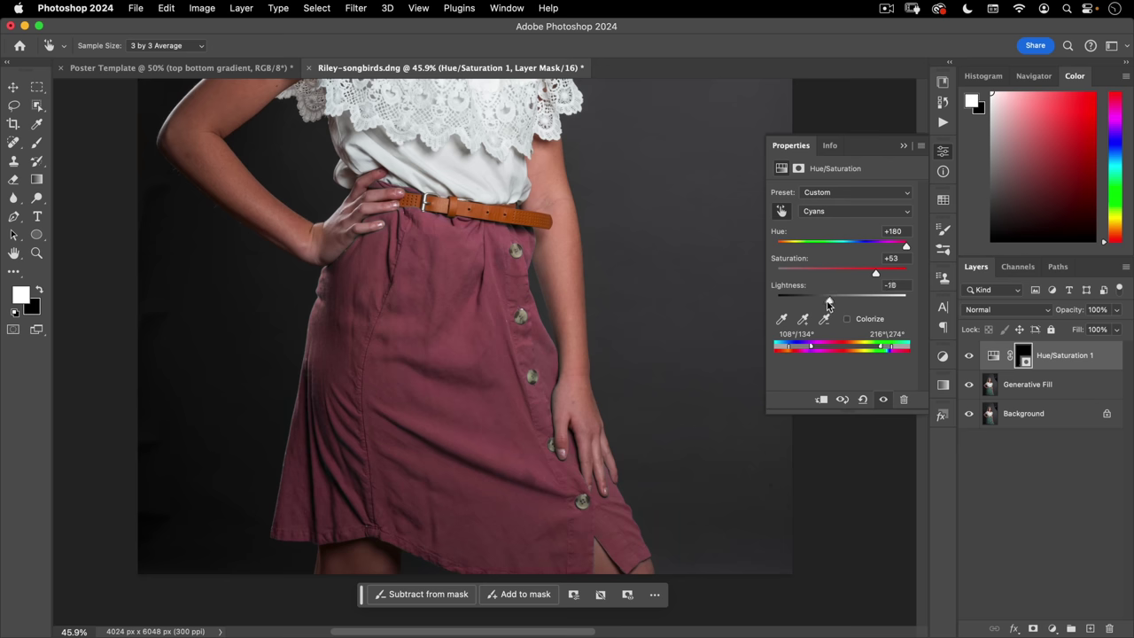
left_click(943, 151)
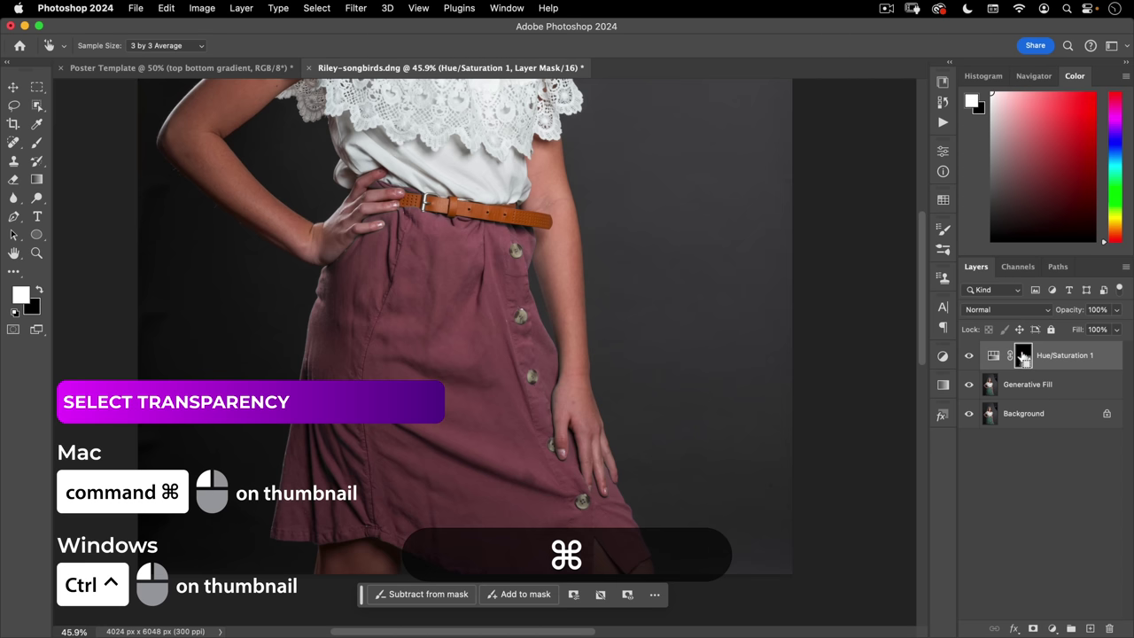
left_click(1024, 355, "super")
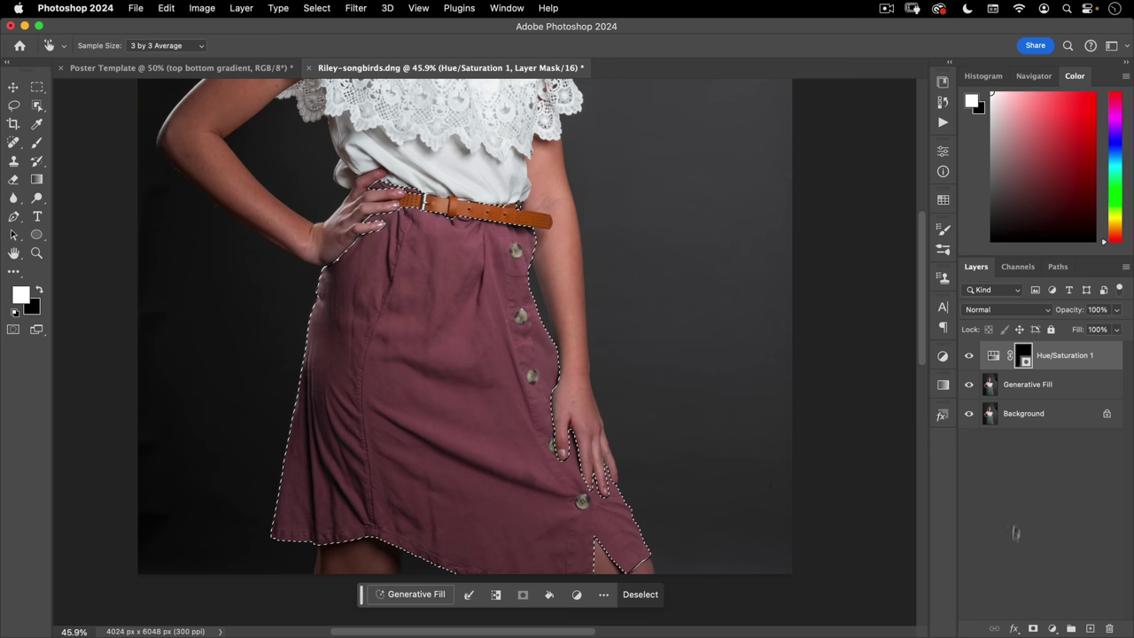
left_click(1051, 628)
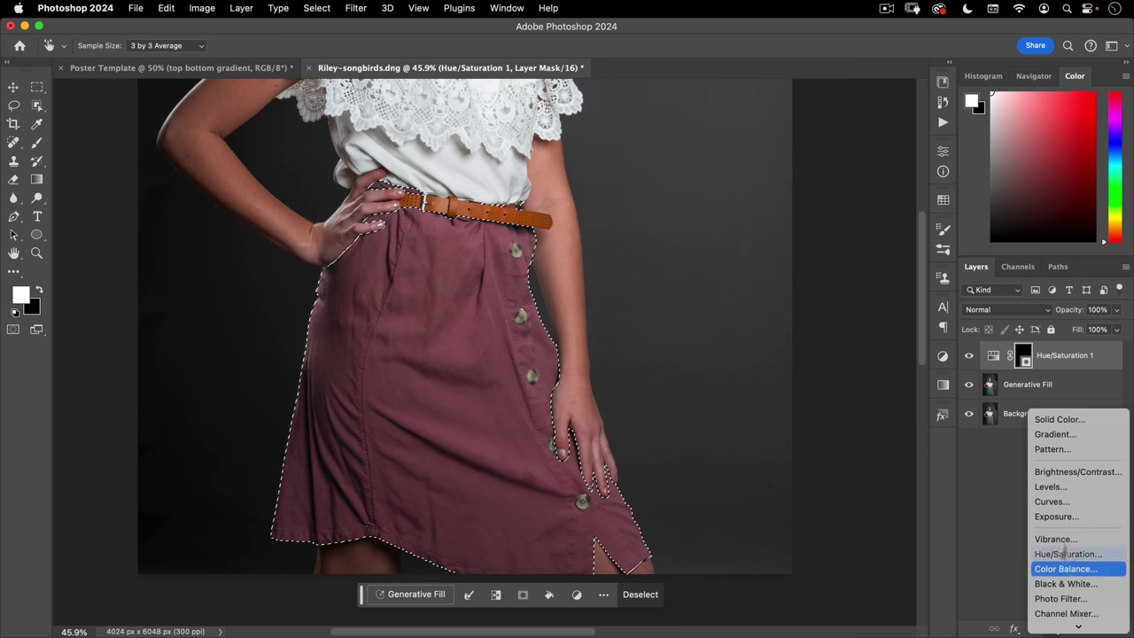
- Add a skirt-masked Curves layer, lowering the Green and Blue curves and darkening the RGB curve
left_click(1051, 503)
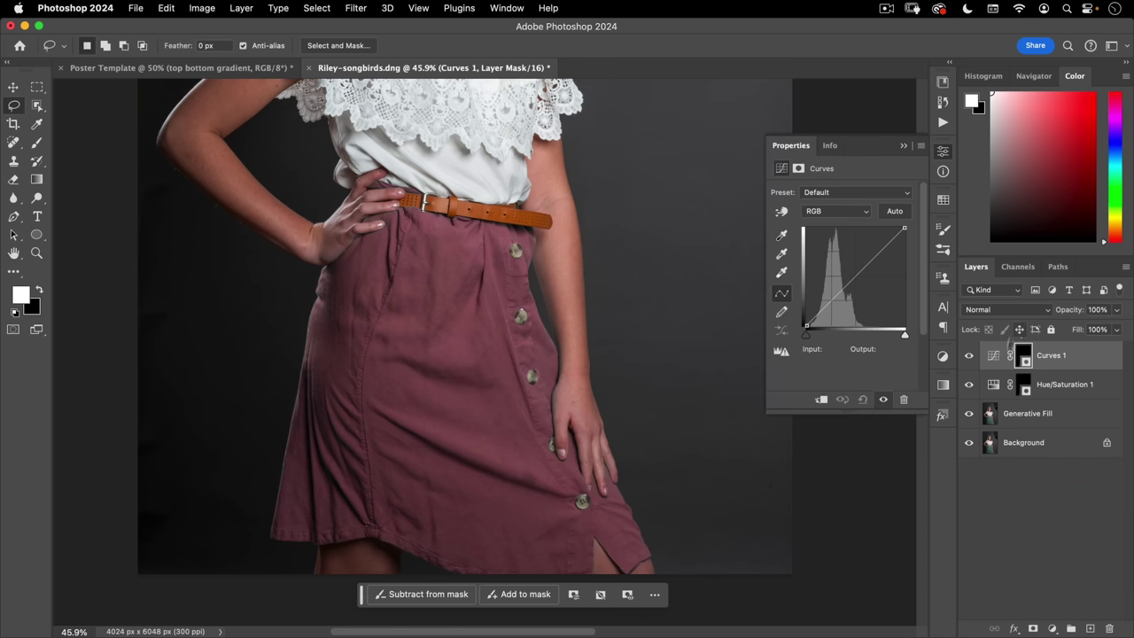
left_click(831, 210)
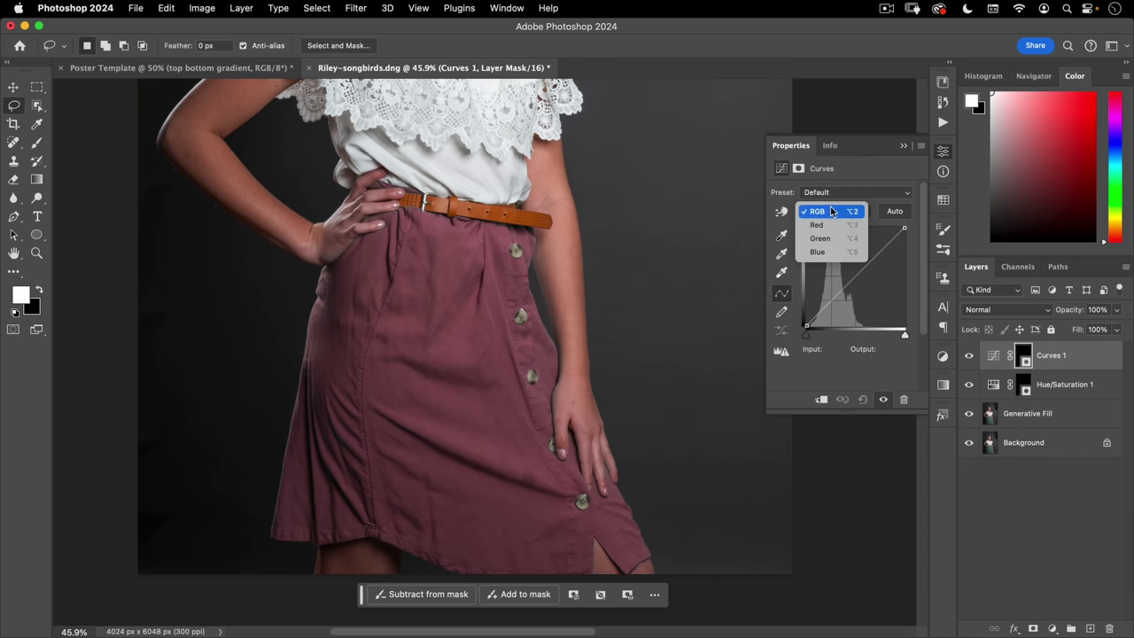
left_click(827, 239)
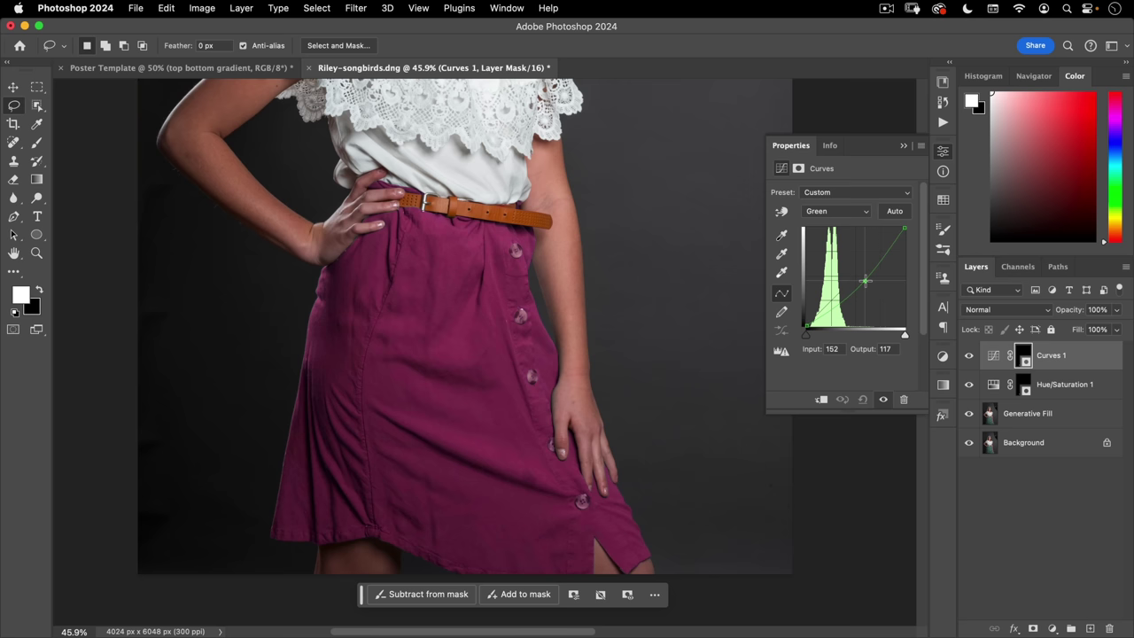
left_click(838, 213)
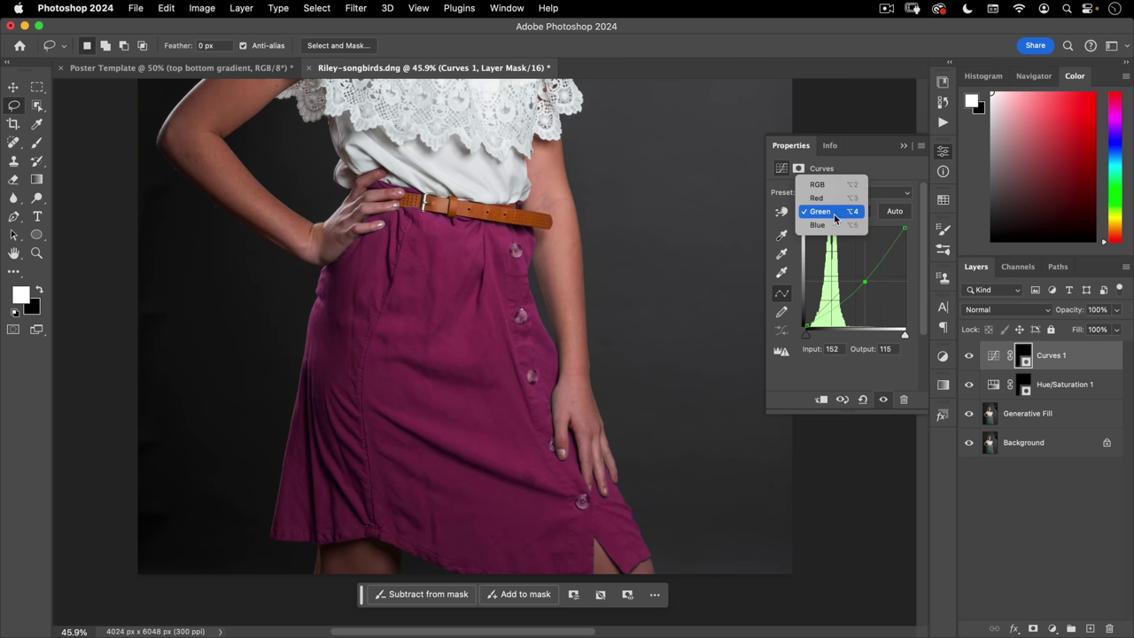
left_click(832, 226)
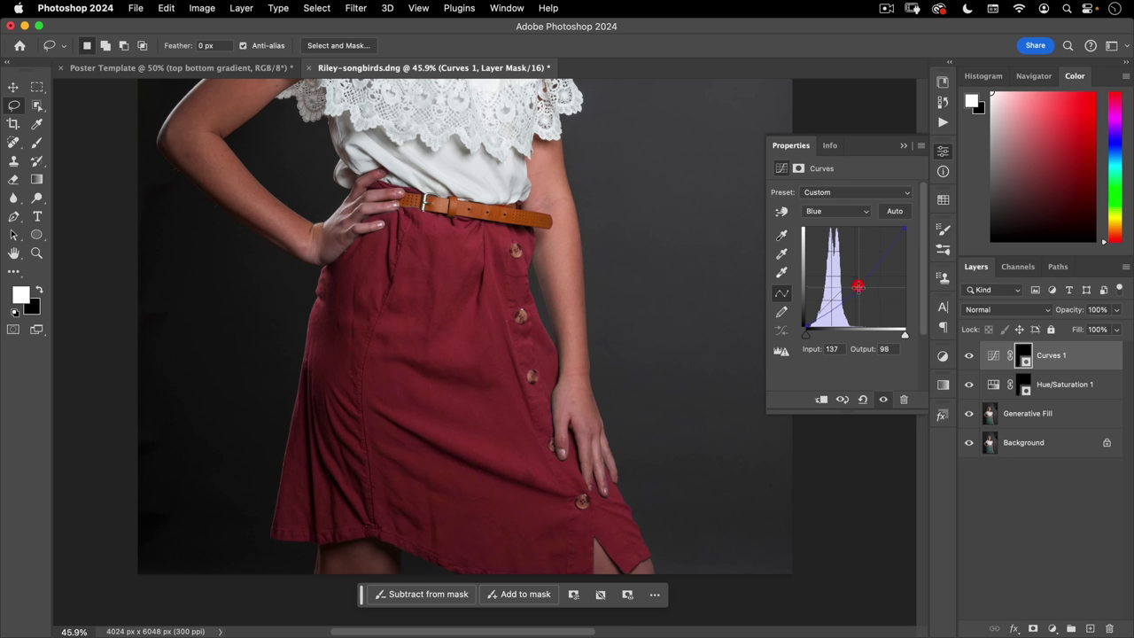
left_click(832, 212)
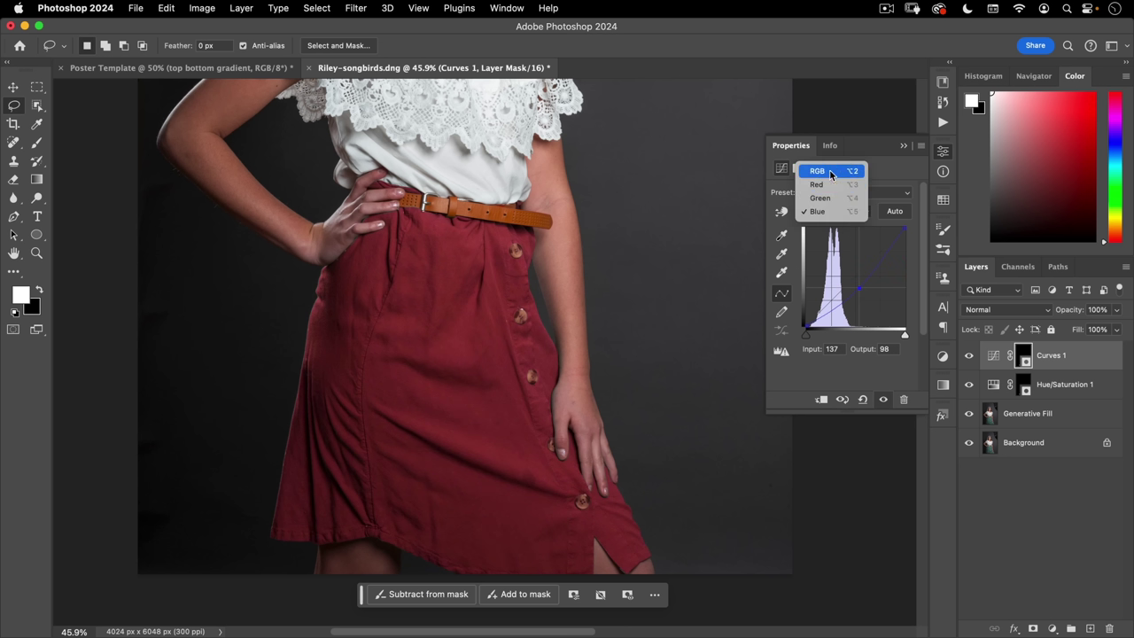
left_click(830, 172)
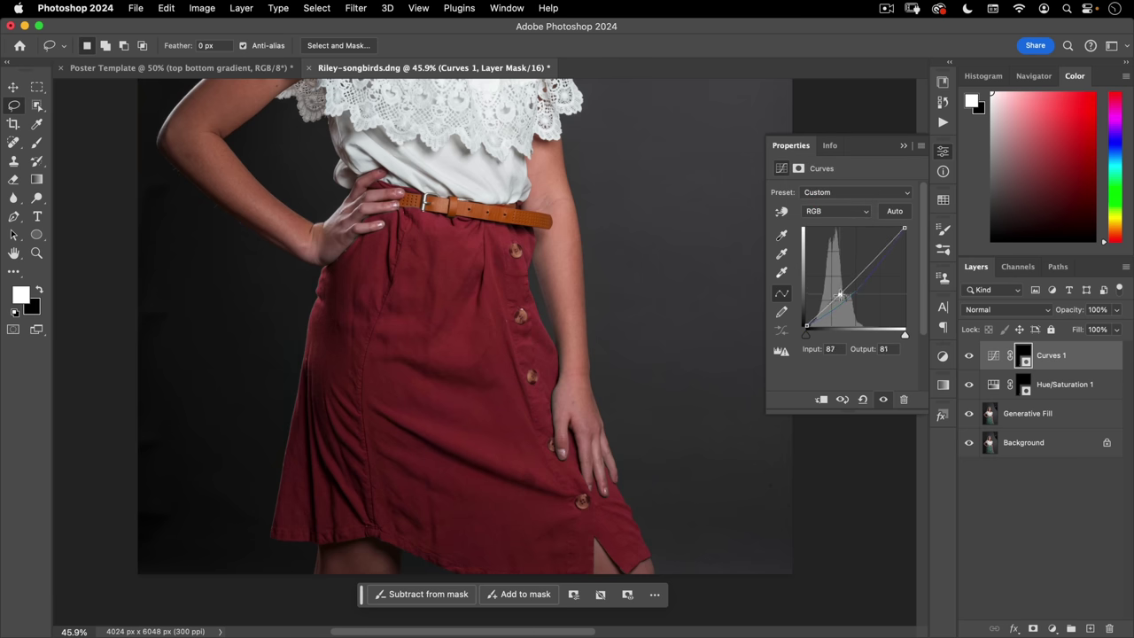
left_click_drag(839, 294, 842, 300)
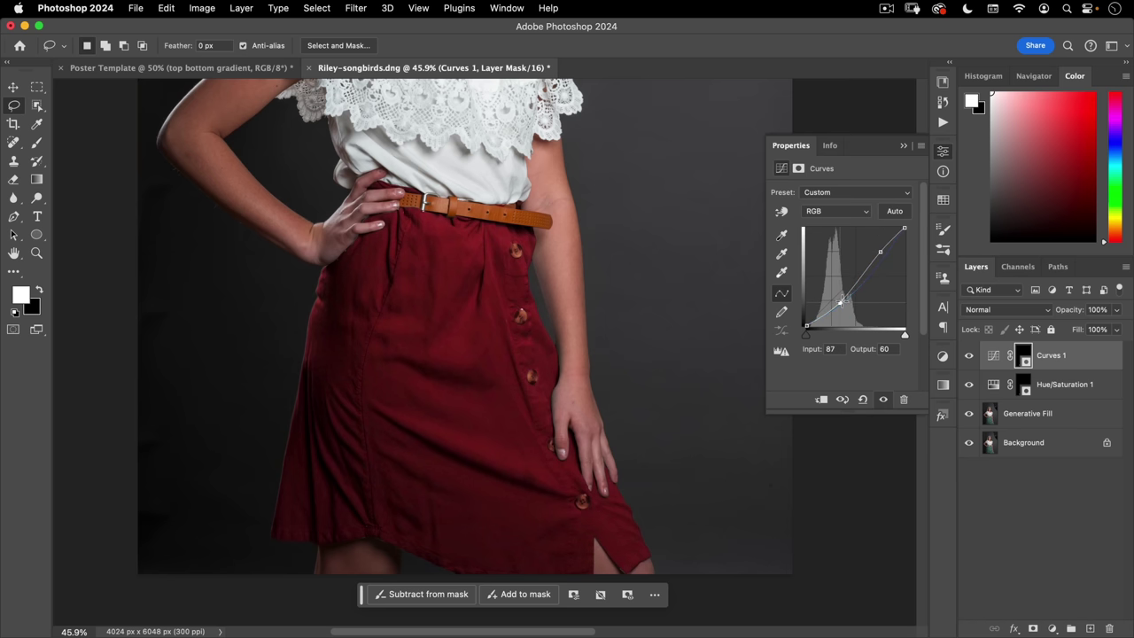
- Close Curves properties, check the skirt edge around the hand and belt, and select Curves 1
left_click(943, 151)
left_click_drag(358, 229, 153, 490)
left_click(406, 356)
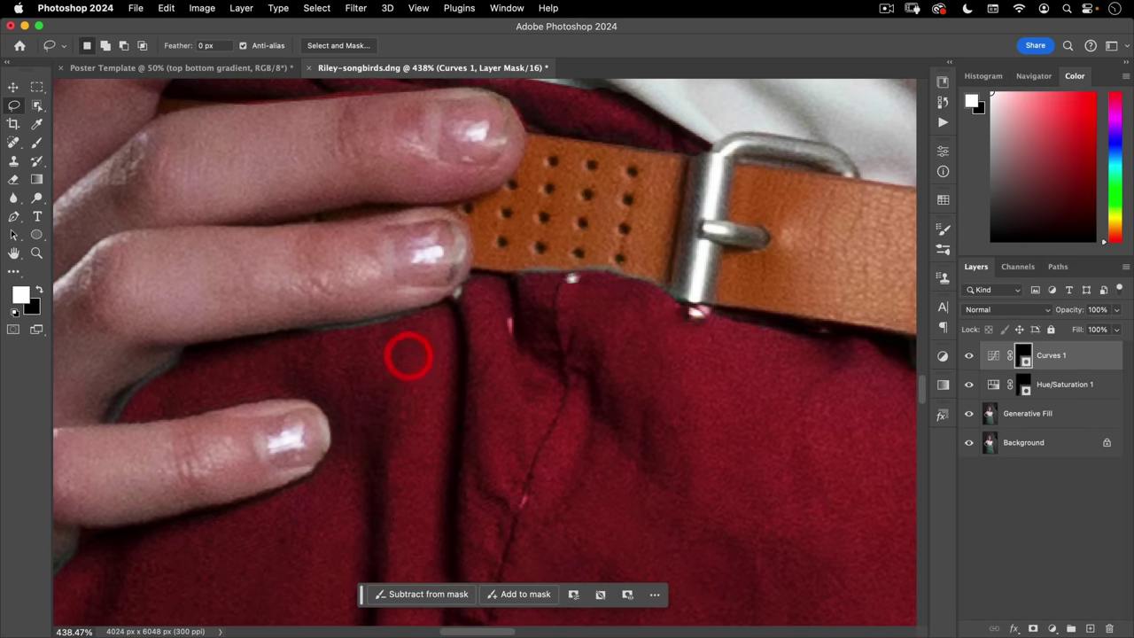
left_click_drag(345, 334, 632, 235)
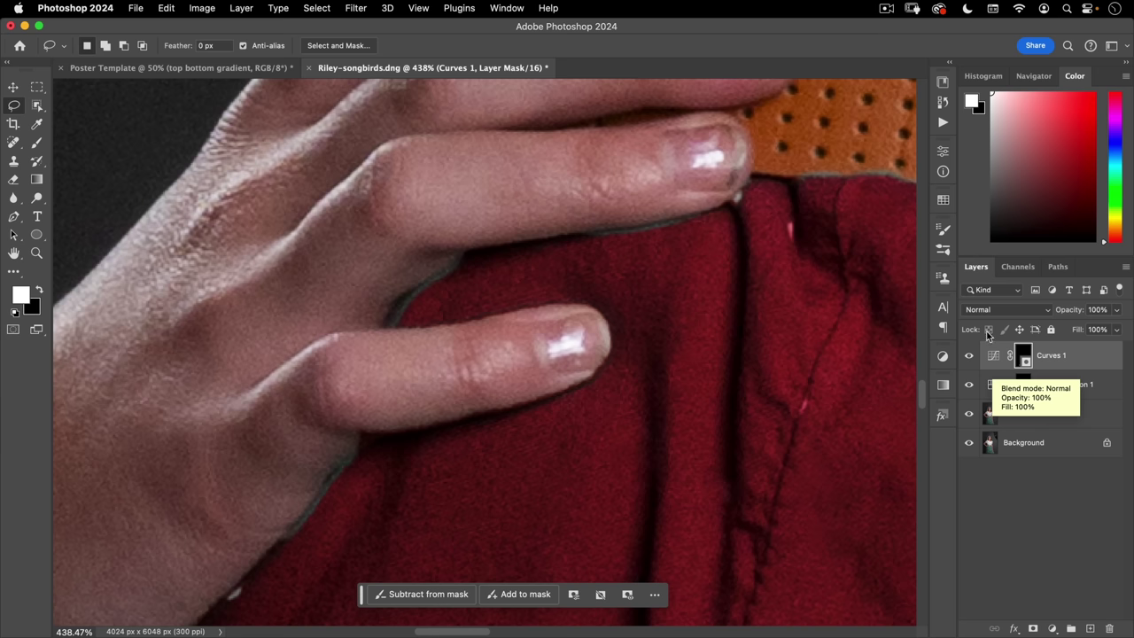
scroll(597, 361, "down", 10)
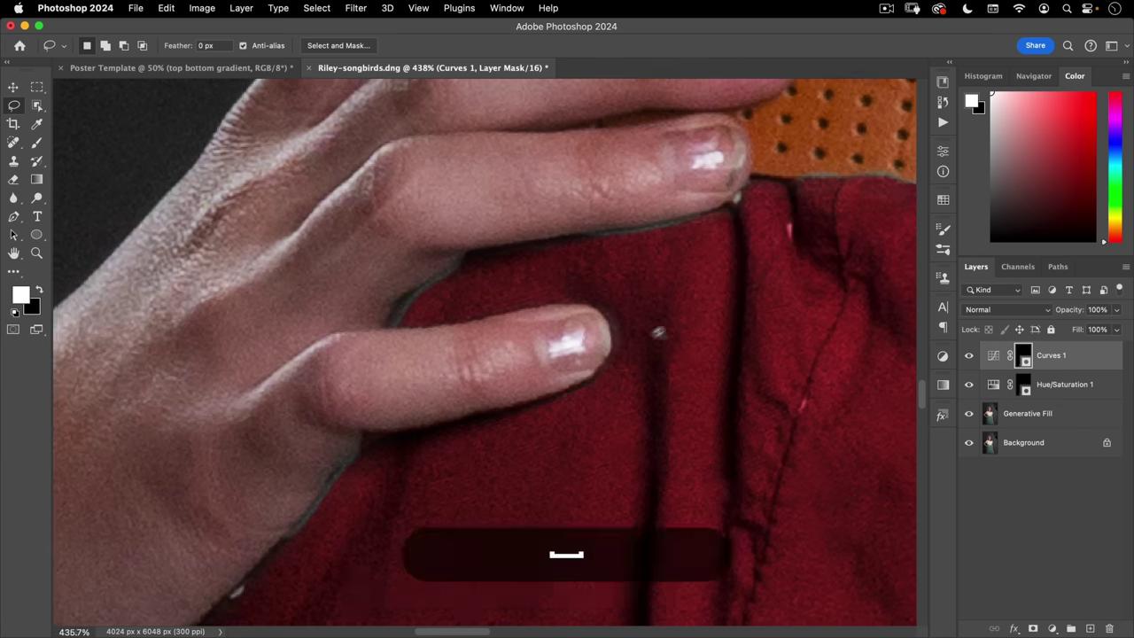
scroll(600, 354, "right", 5)
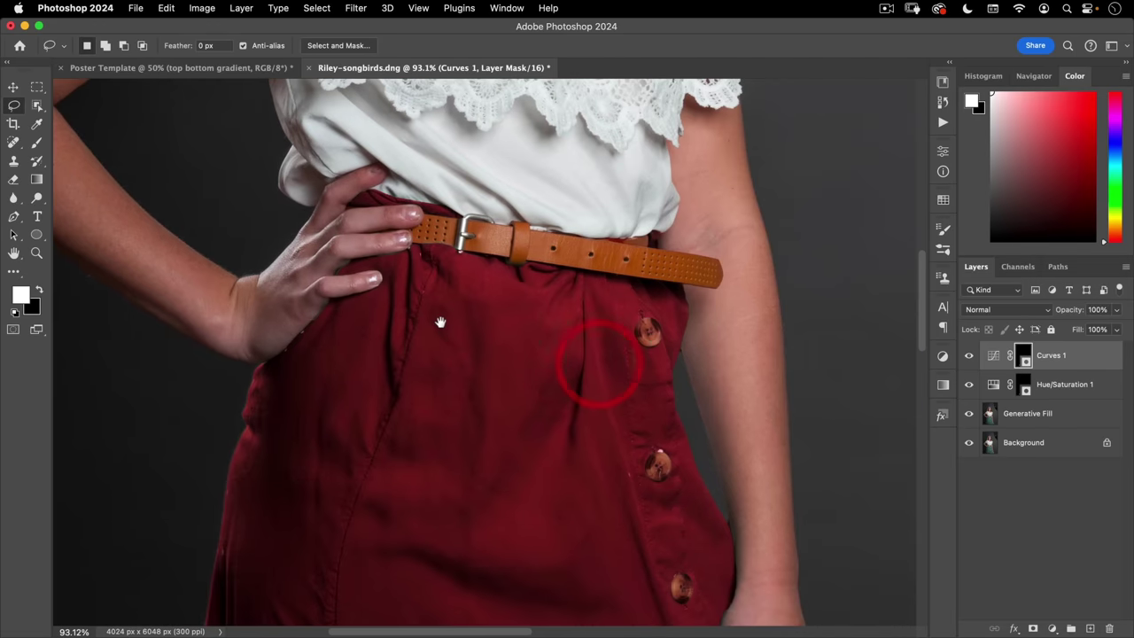
left_click(1059, 358)
- Group both skirt adjustments into Group 1, move the skirt mask onto it, delete the Hue/Saturation mask
left_click(1060, 386, "shift")
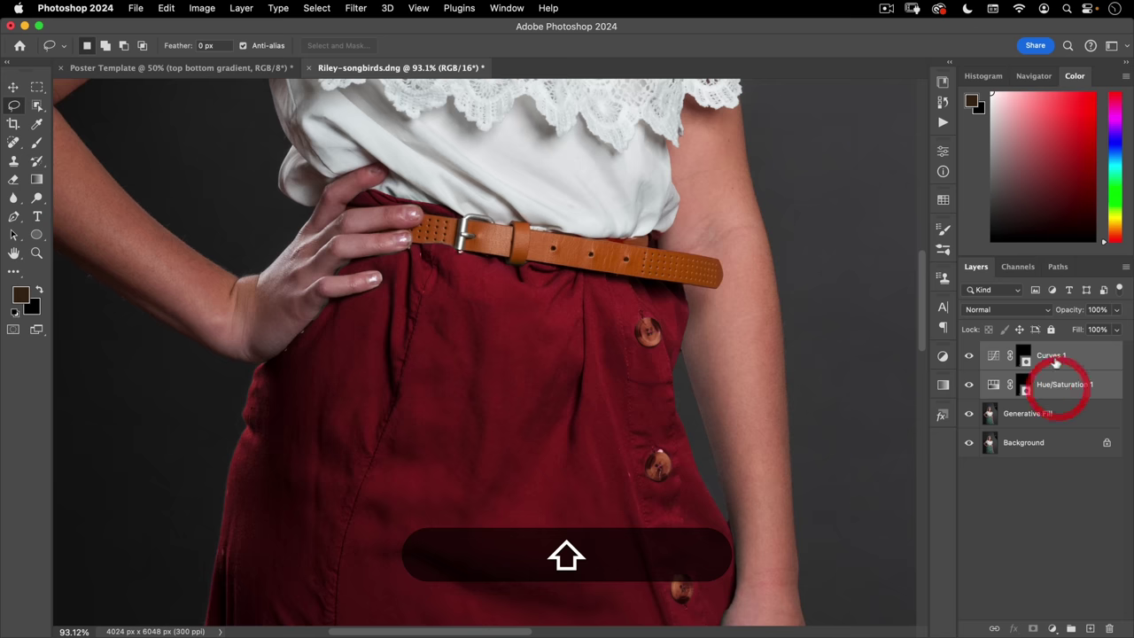
key("super+g")
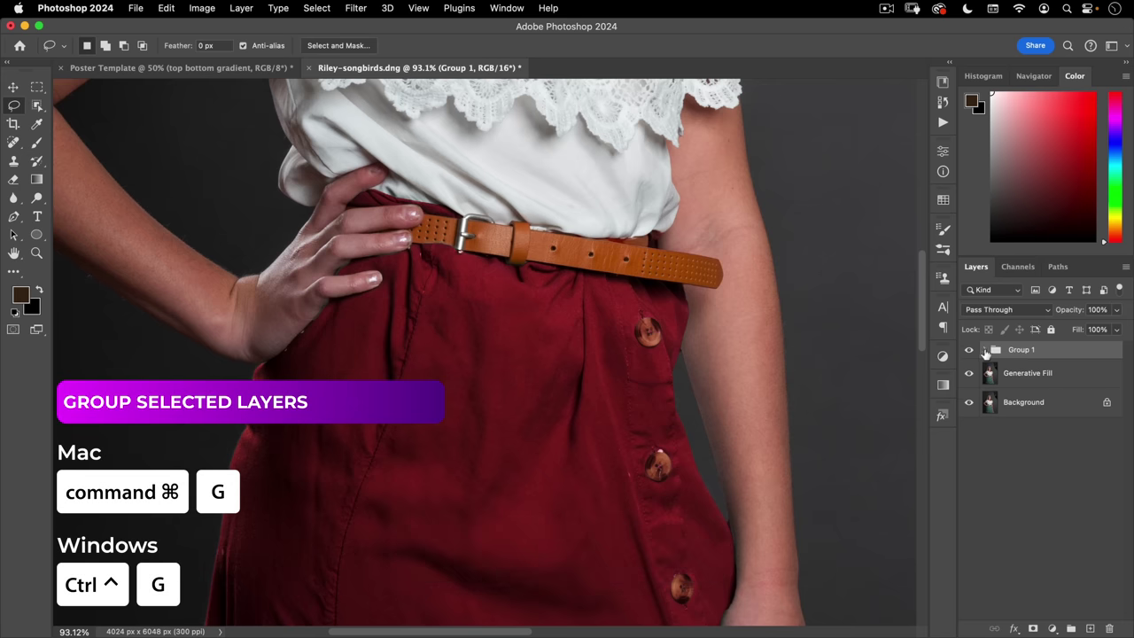
left_click(985, 350)
left_click_drag(1029, 345, 1014, 348)
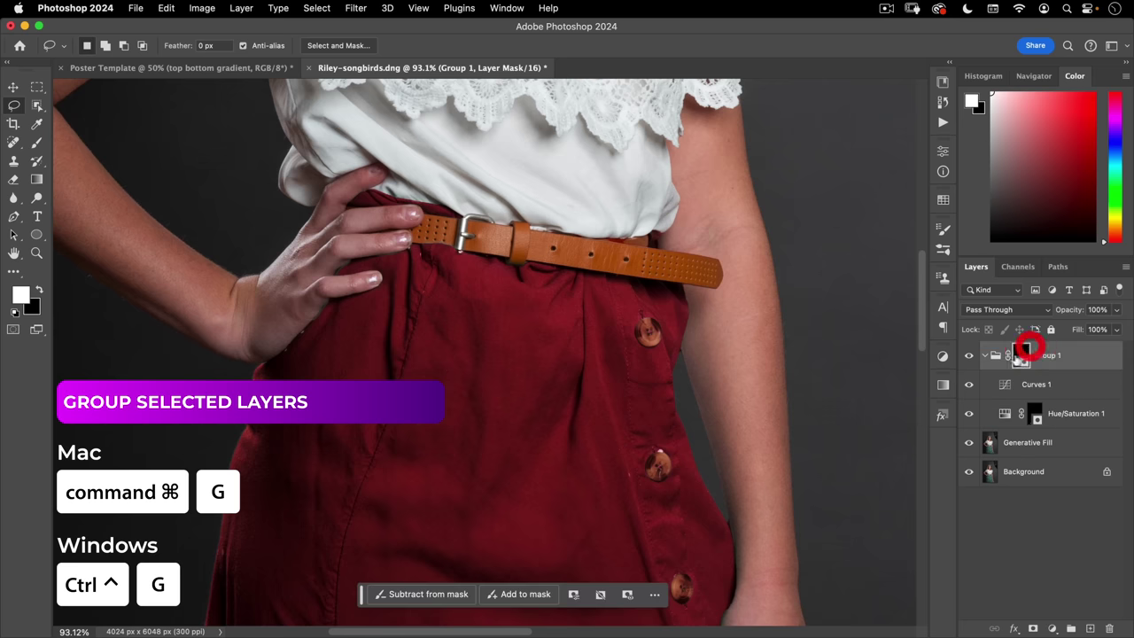
right_click(1033, 410)
left_click(965, 437)
left_click(999, 383)
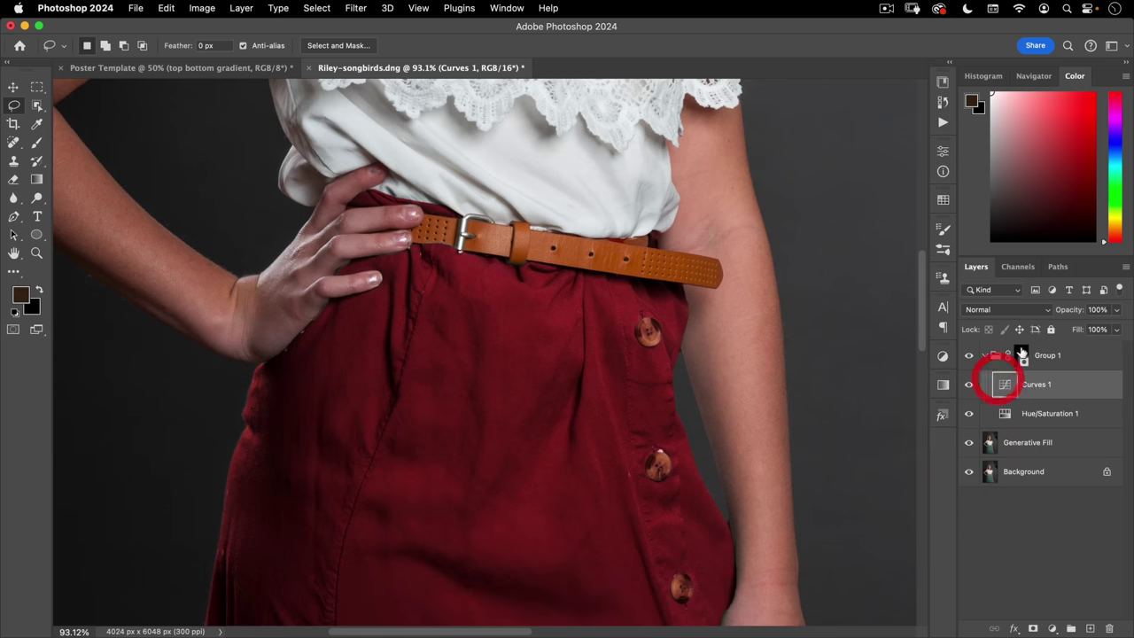
left_click(1023, 355)
left_click_drag(294, 317, 367, 246)
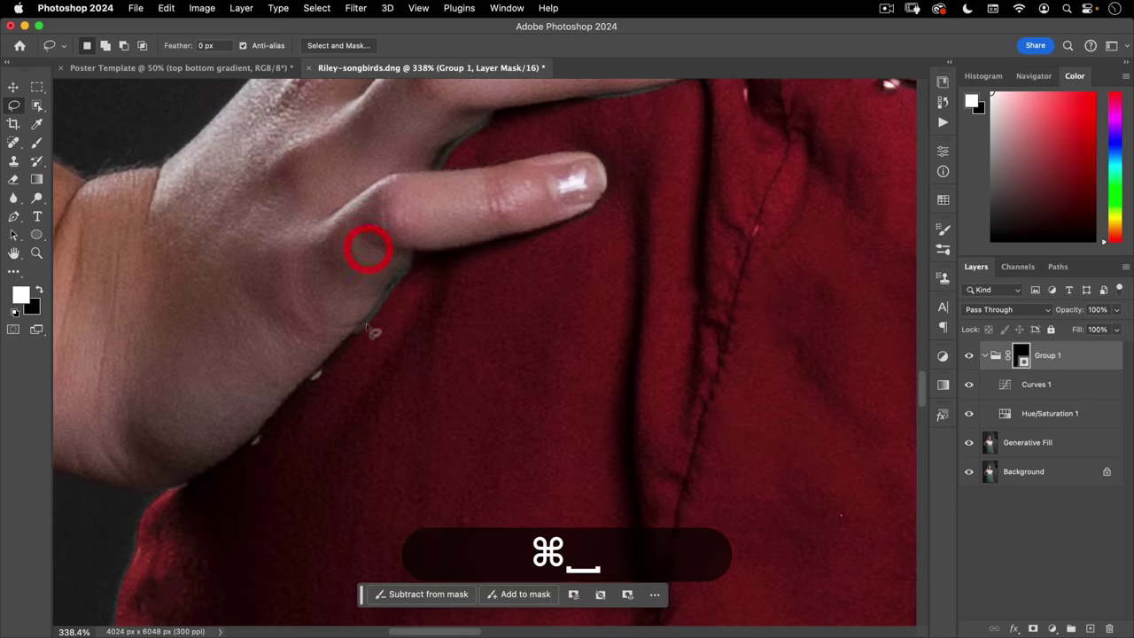
- Load the Soft Round Pressure Opacity brush at 100% flow and resize it
left_click(36, 143)
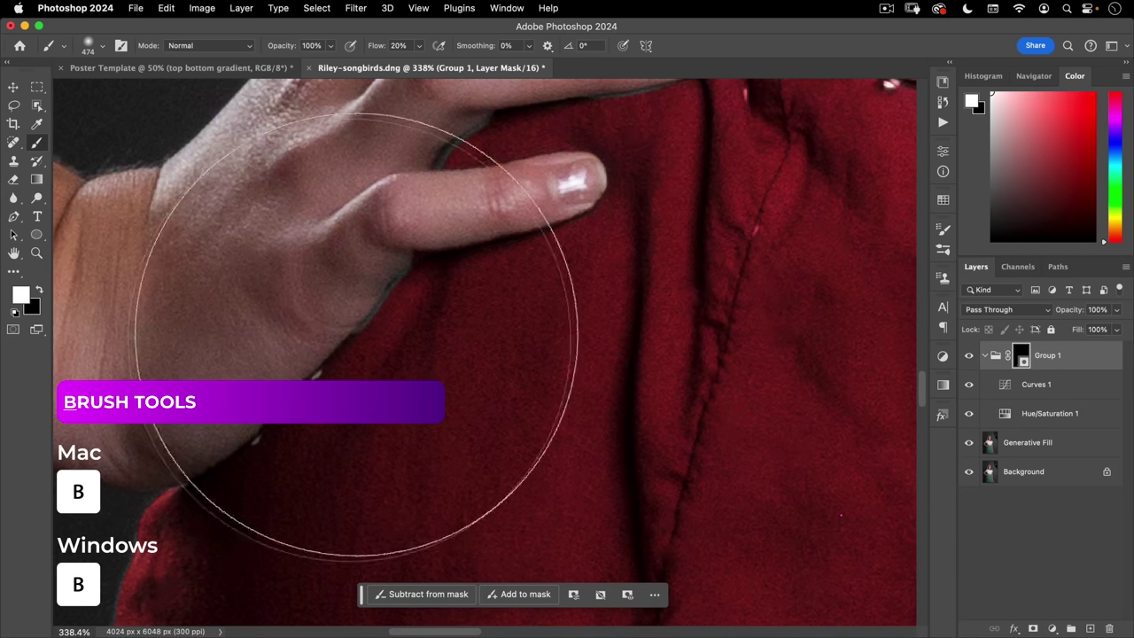
left_click(689, 68)
right_click(588, 240)
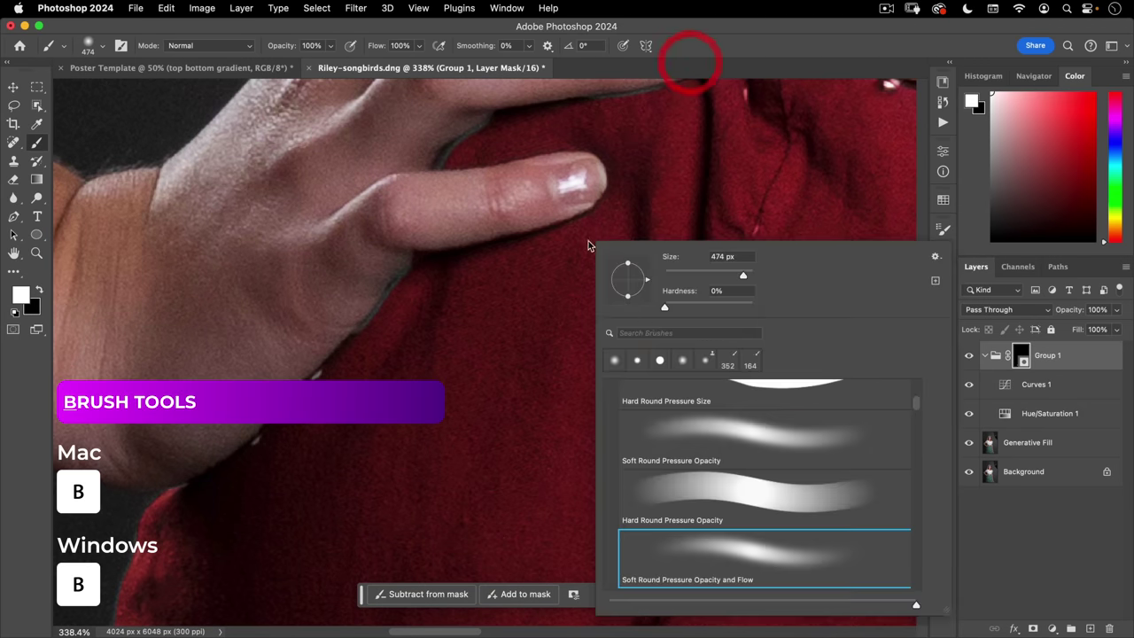
left_click(683, 430)
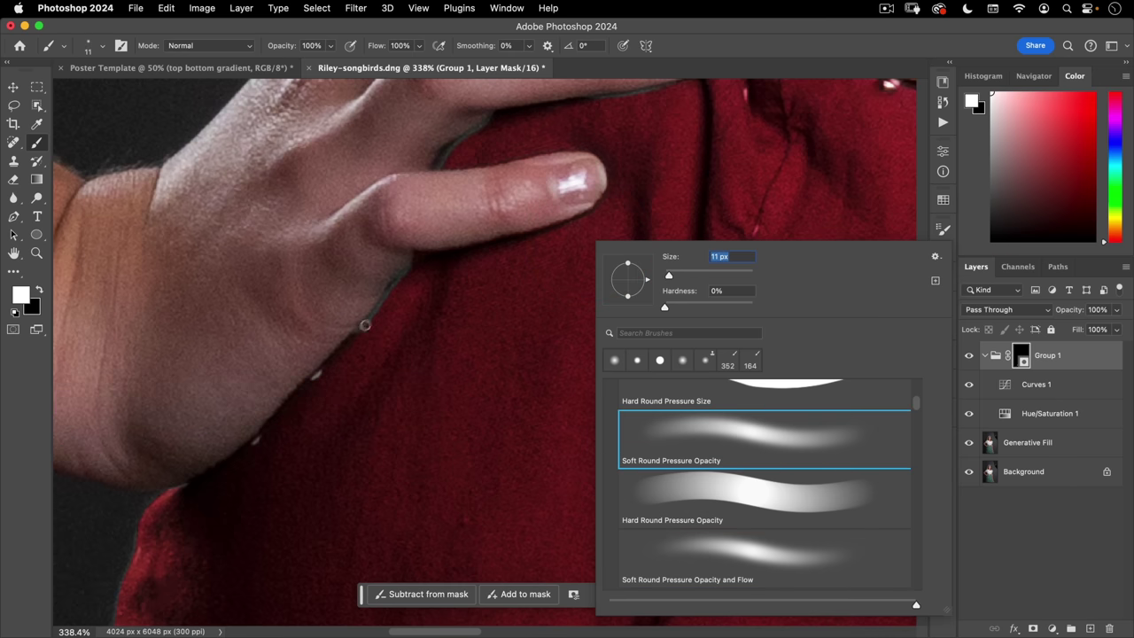
key("Return")
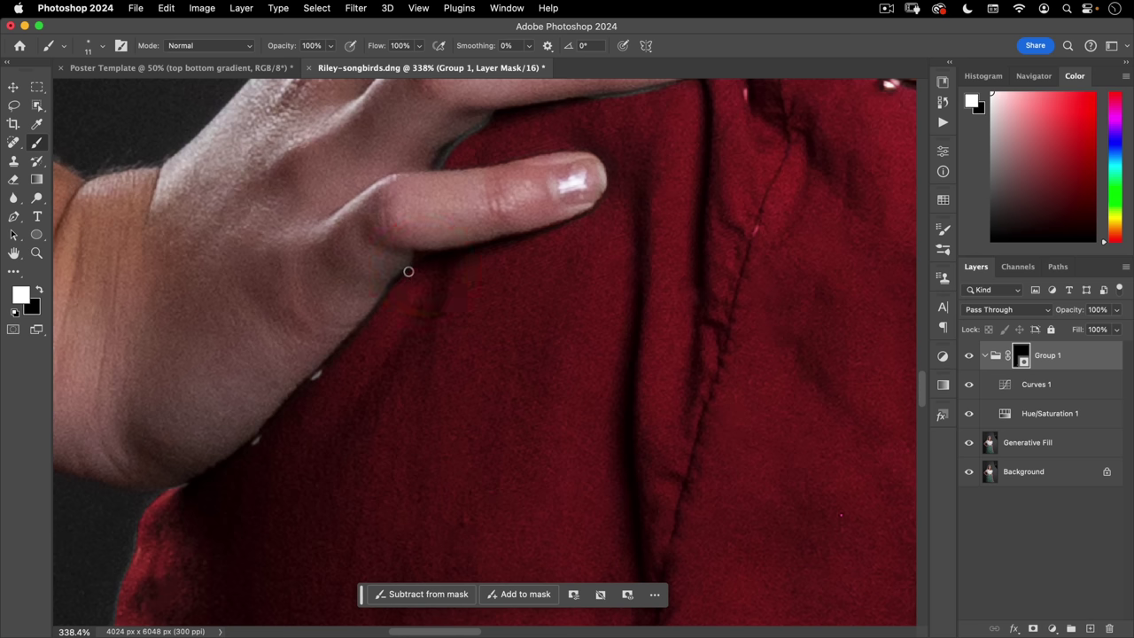
left_click_drag(435, 258, 445, 166)
- Inspect the skirt mask edges around the fingers, buttons and hem up close
left_click_drag(527, 115, 489, 321)
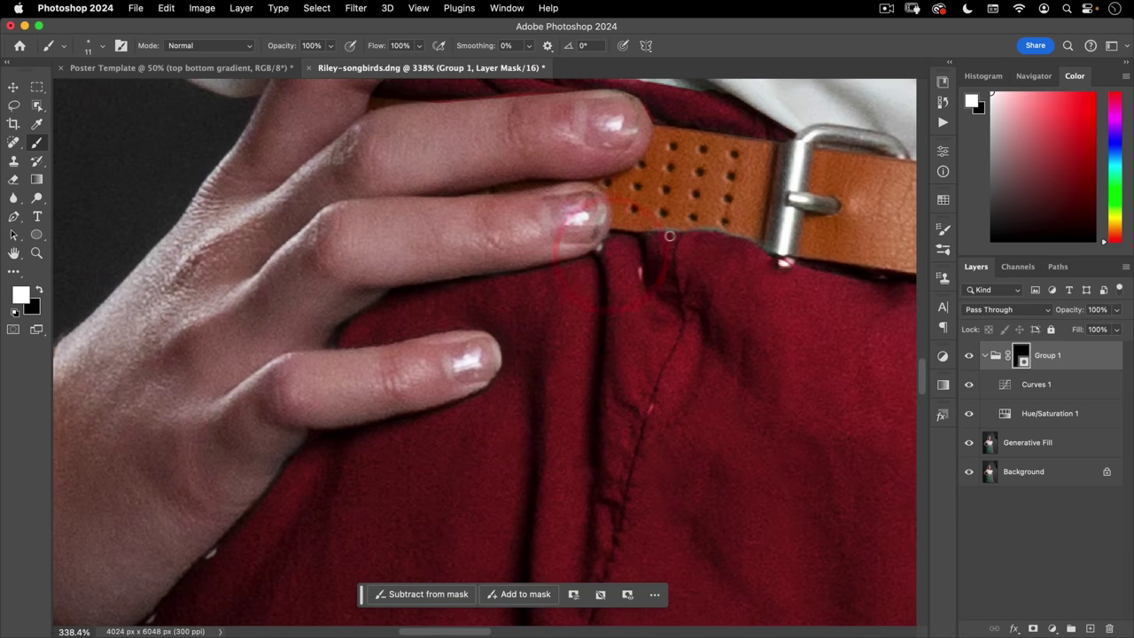
scroll(767, 297, "down", 10)
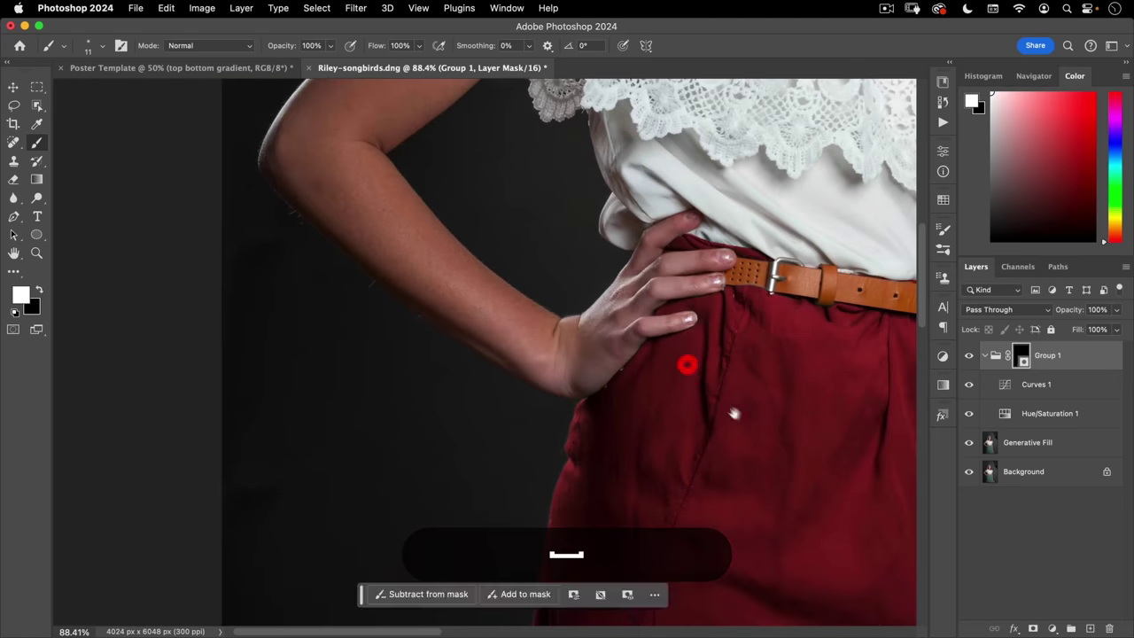
scroll(603, 315, "up", 5)
left_click_drag(602, 314, 544, 299)
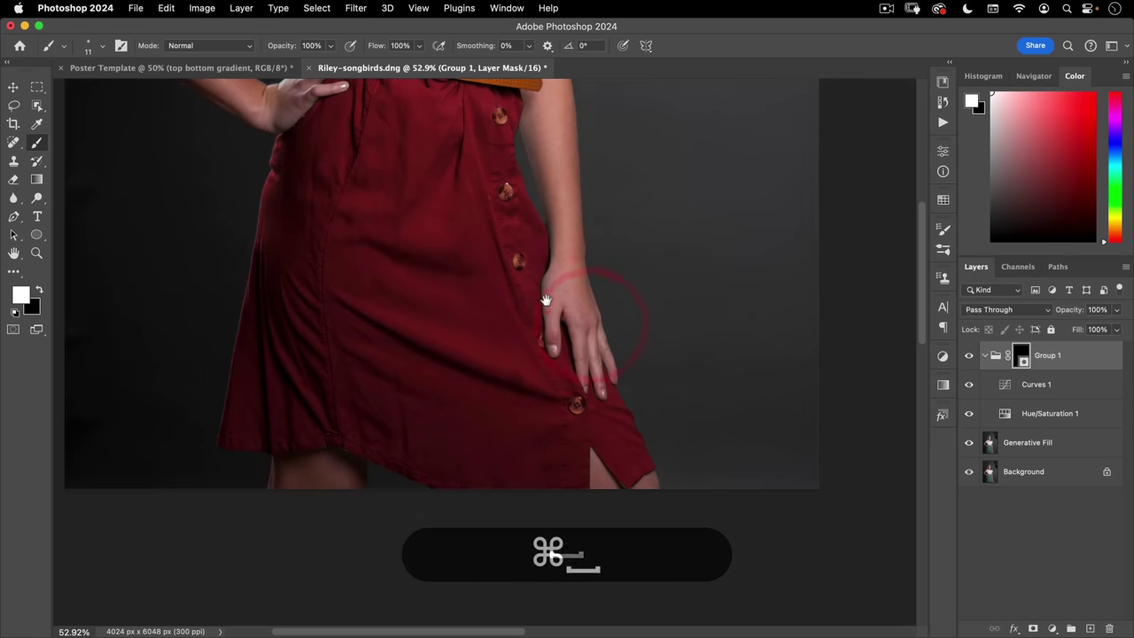
left_click(583, 400)
left_click(706, 302)
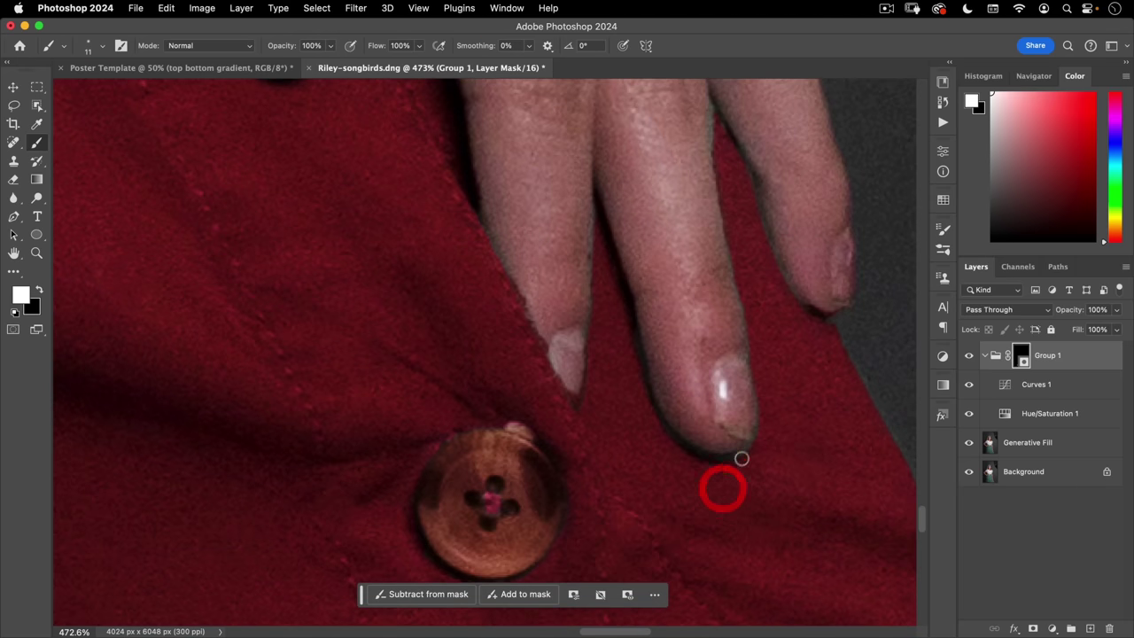
left_click_drag(806, 382, 405, 395)
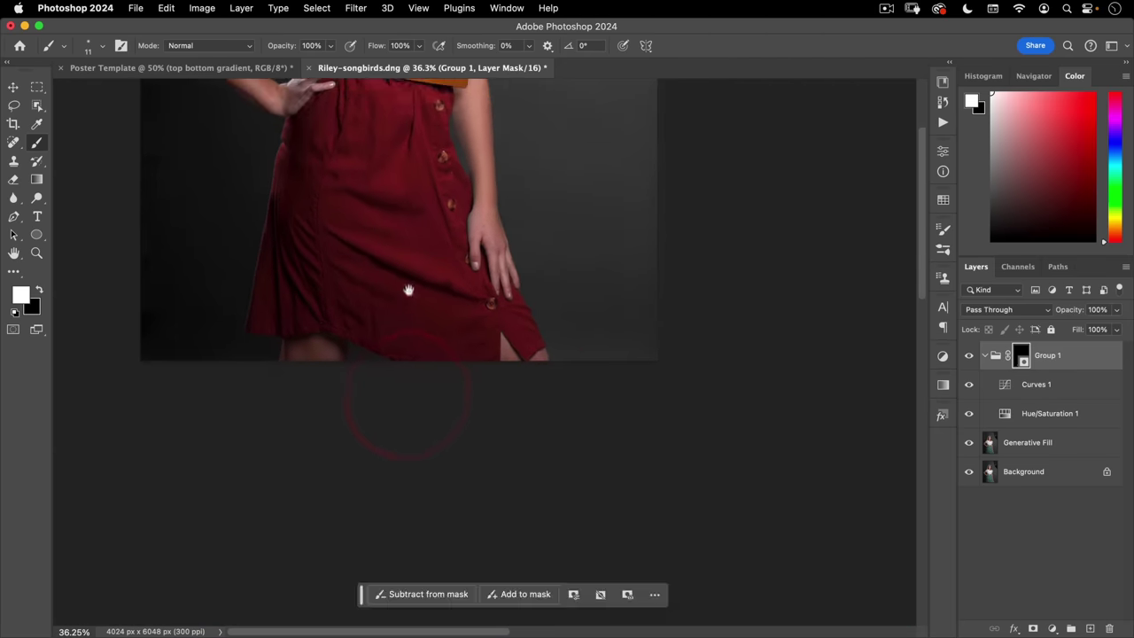
left_click_drag(408, 290, 525, 389)
key("v")
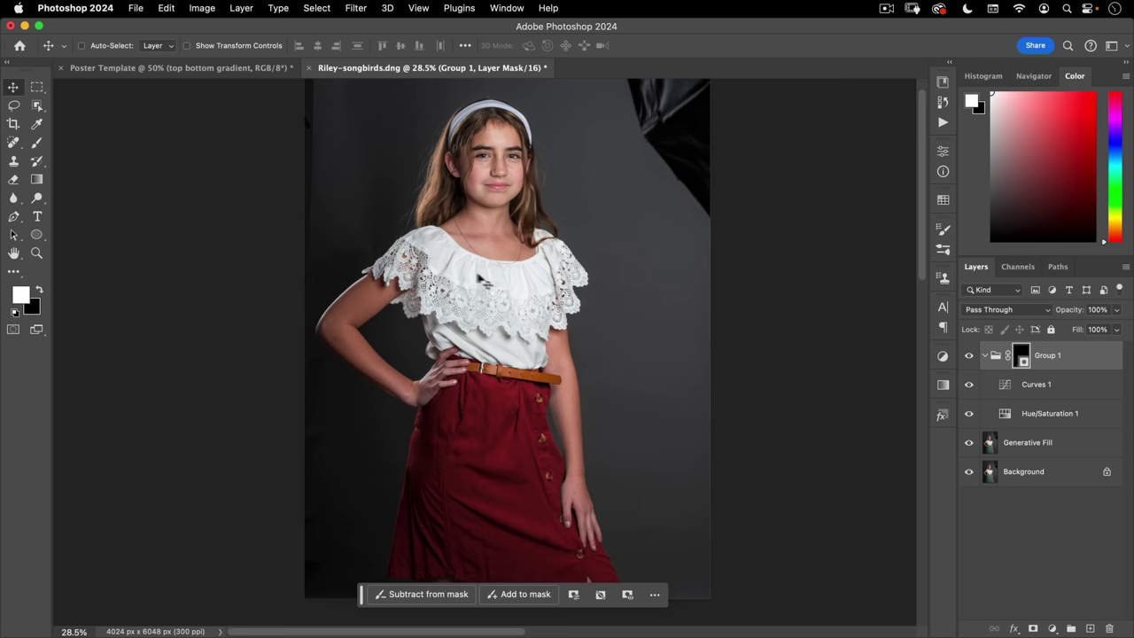
- Place Embedded the shirt pattern.png file from the assets folder
left_click(137, 9)
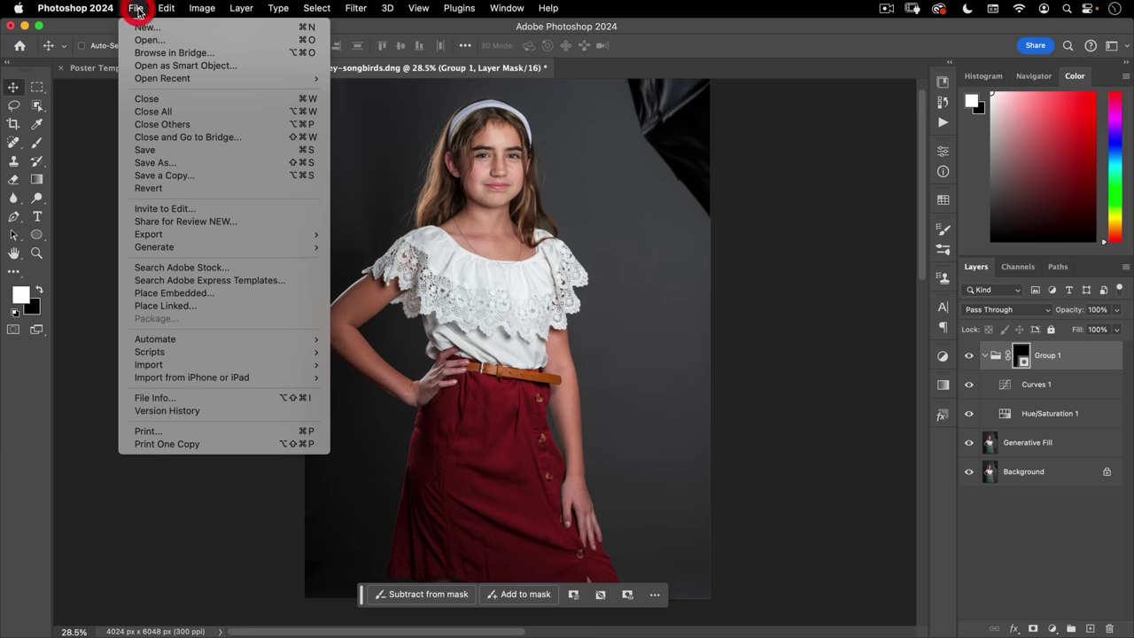
left_click(163, 293)
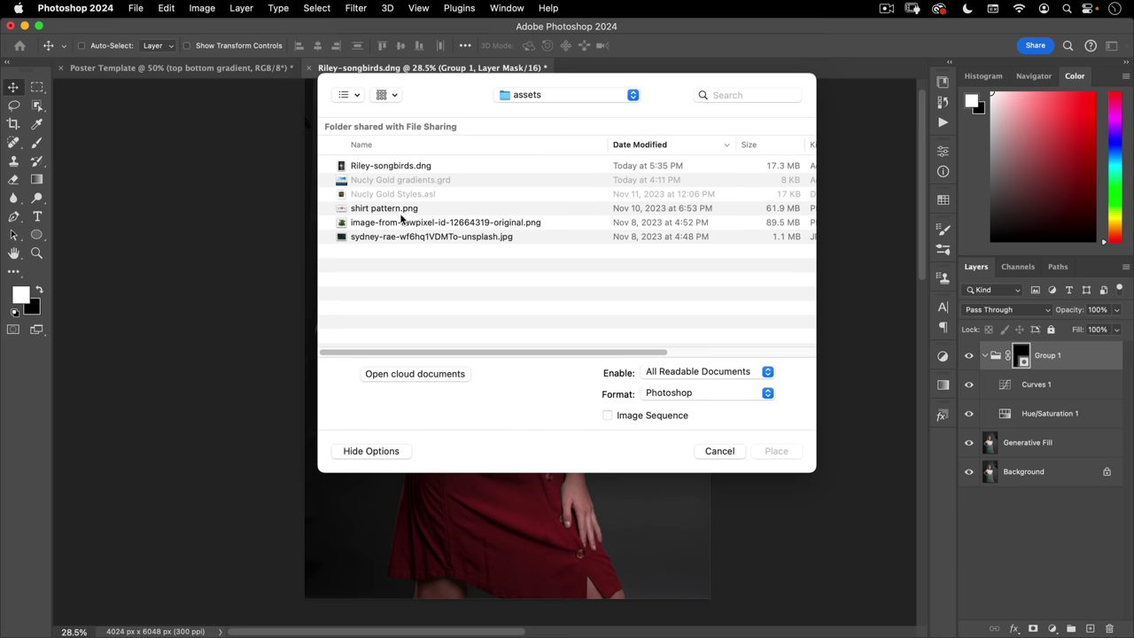
left_click(353, 209)
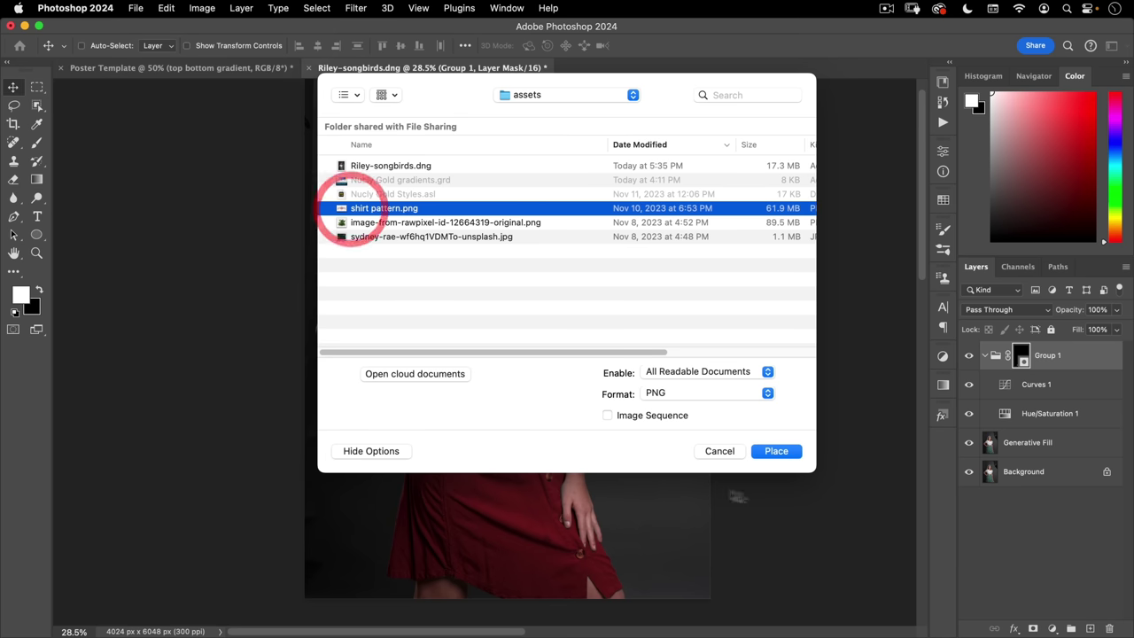
left_click(774, 451)
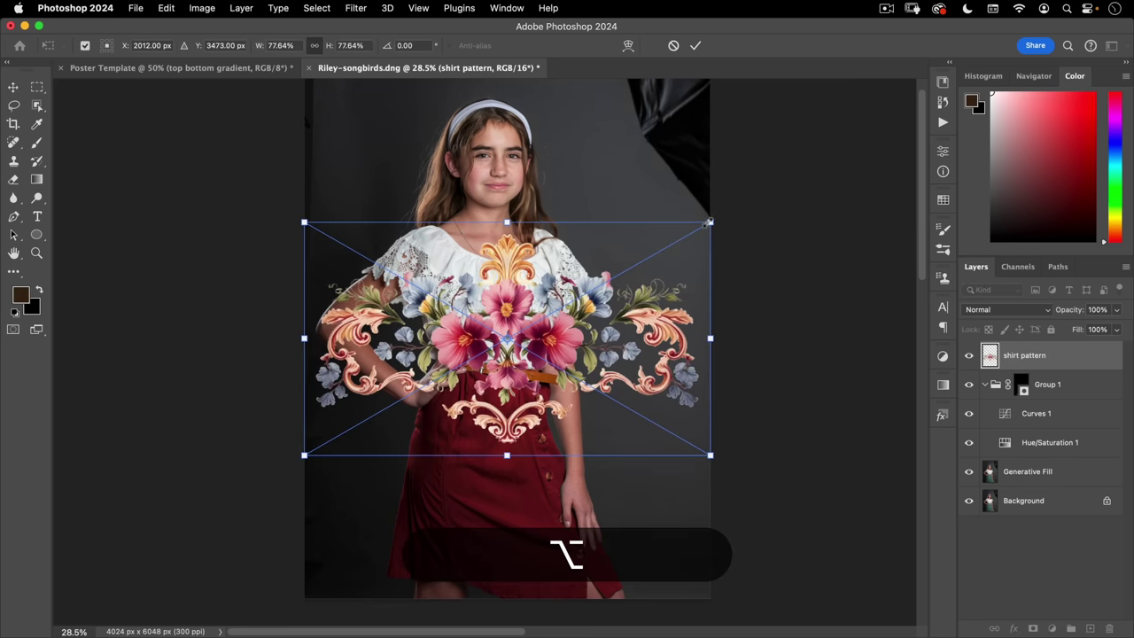
- Shrink the floral pattern to about 27% width and nudge it over the blouse
left_click_drag(711, 228, 544, 202)
key("super+space")
key("super+space")
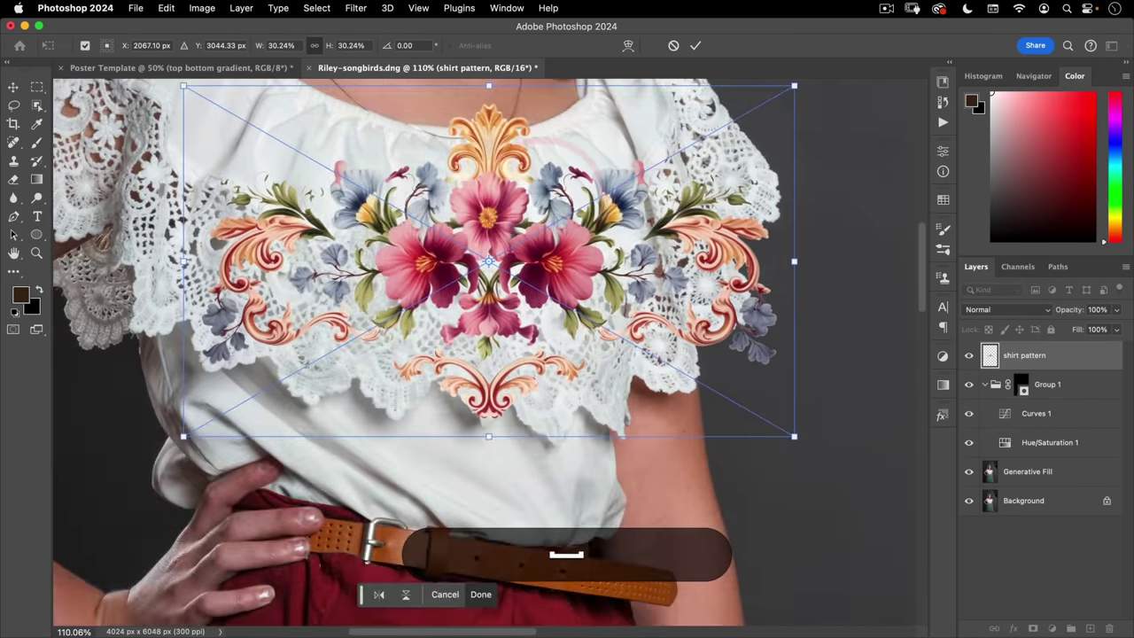
left_click_drag(573, 257, 544, 278)
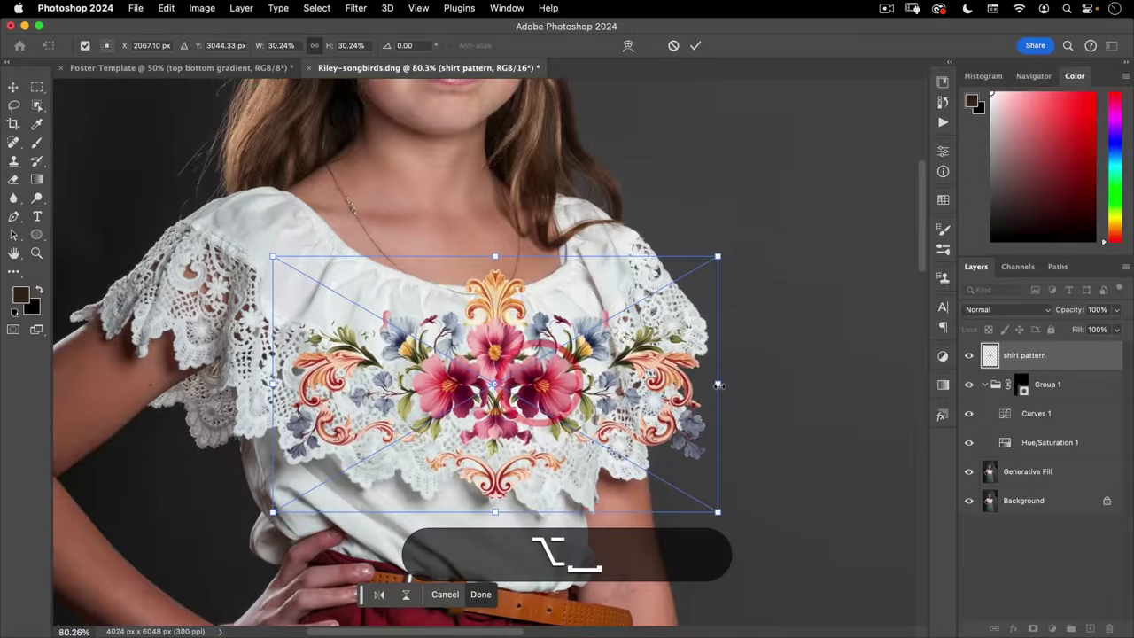
left_click_drag(718, 383, 696, 387)
left_click_drag(526, 324, 529, 326)
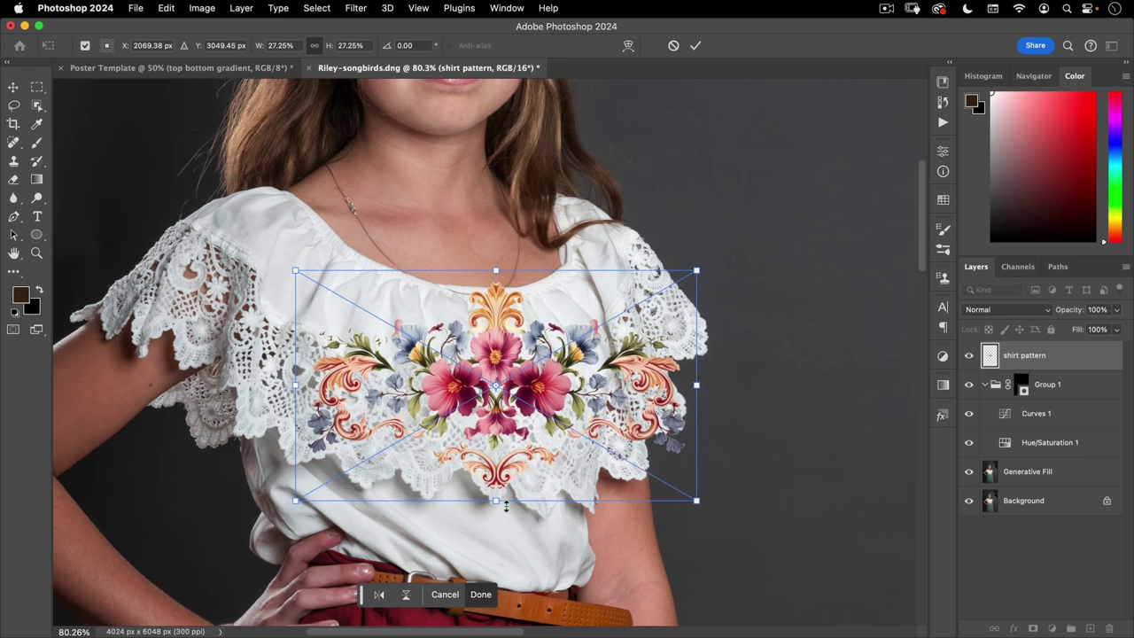
- Skew the pattern's top and bottom and move it up onto the lace ruffle
left_click_drag(496, 502, 509, 504)
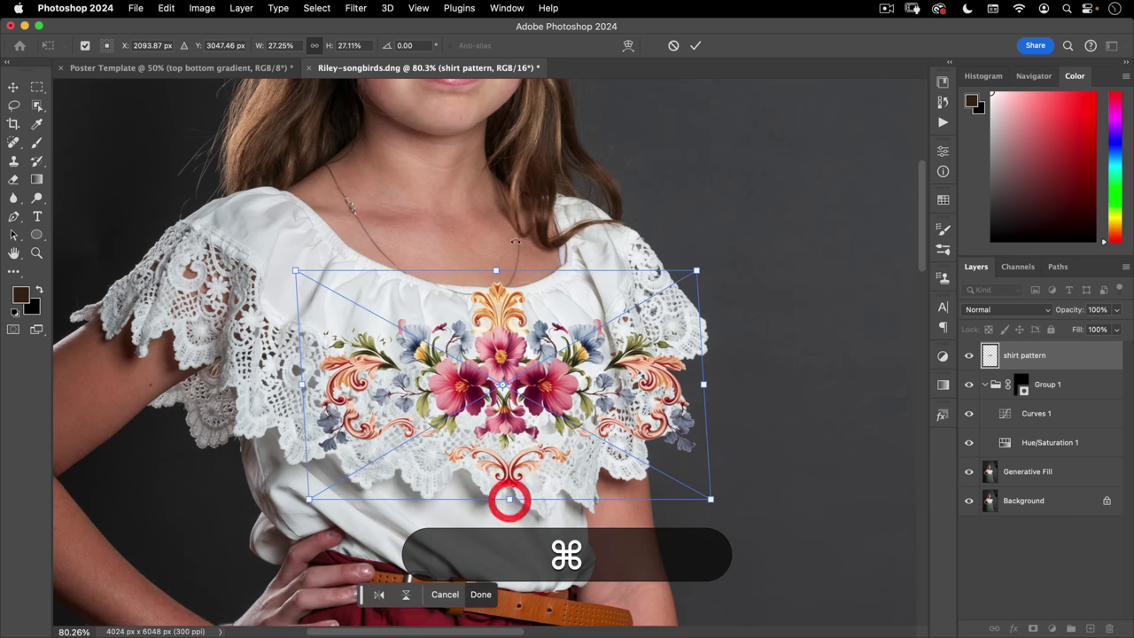
left_click_drag(497, 274, 493, 258)
left_click_drag(514, 317, 511, 299)
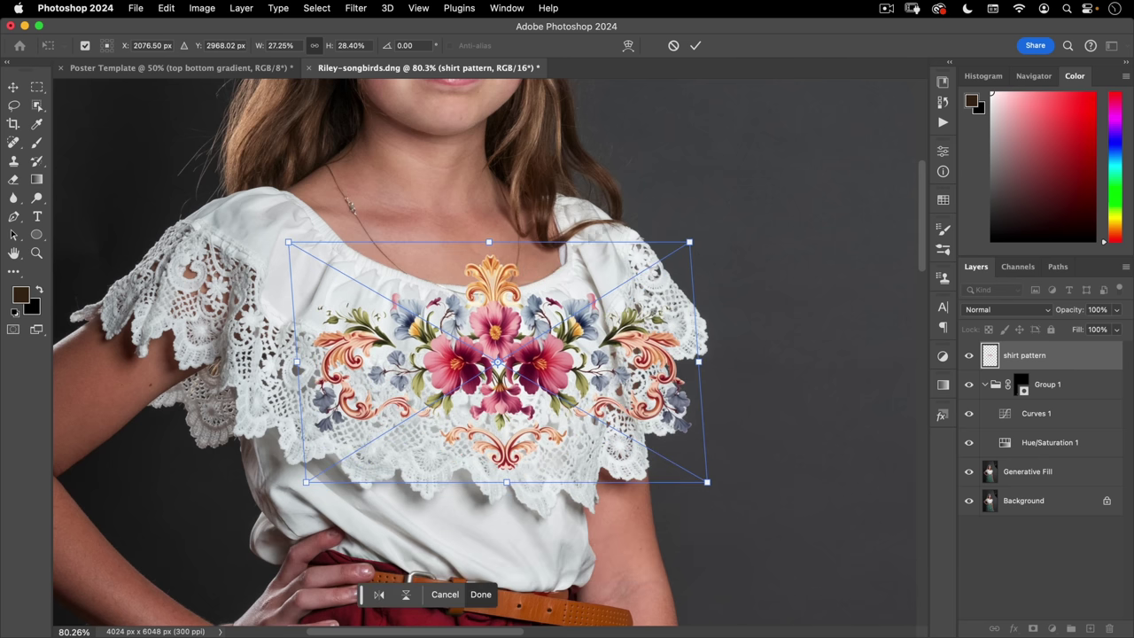
left_click(628, 45)
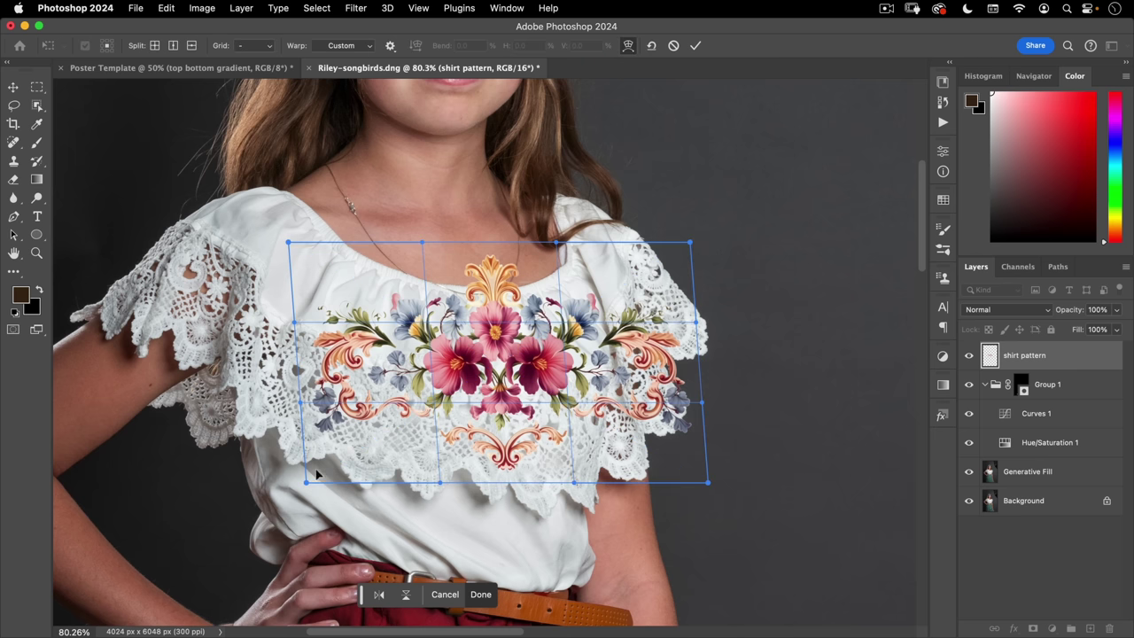
- Warp the pattern's corners and edges to follow the neckline and the blouse's right side
left_click_drag(316, 475, 316, 400)
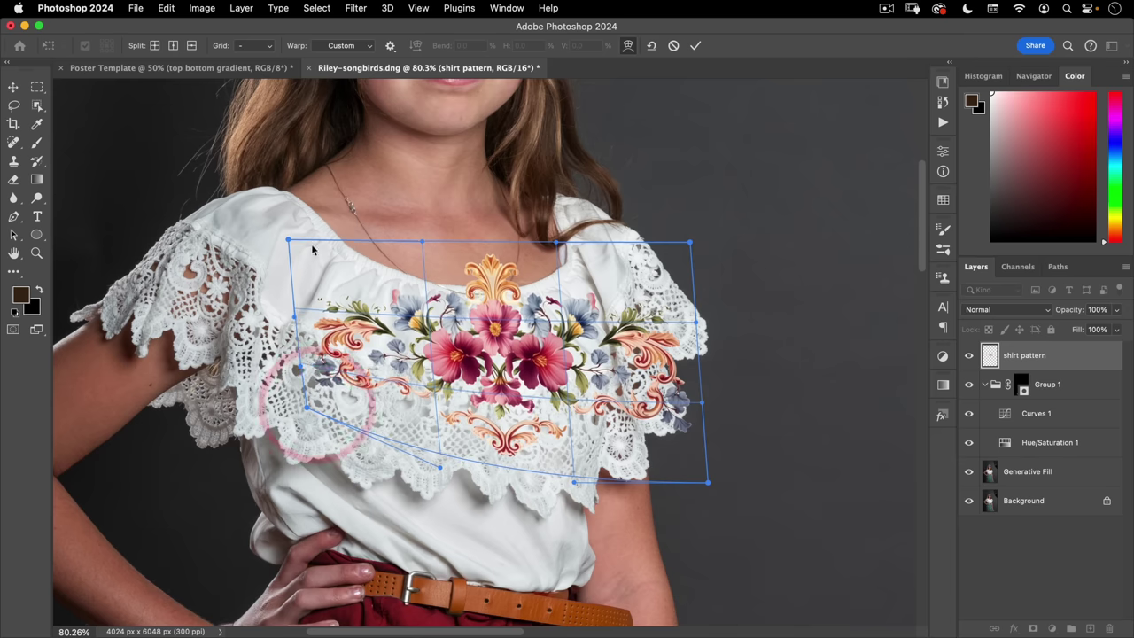
left_click_drag(312, 250, 313, 227)
left_click_drag(443, 243, 463, 255)
left_click_drag(494, 435, 496, 471)
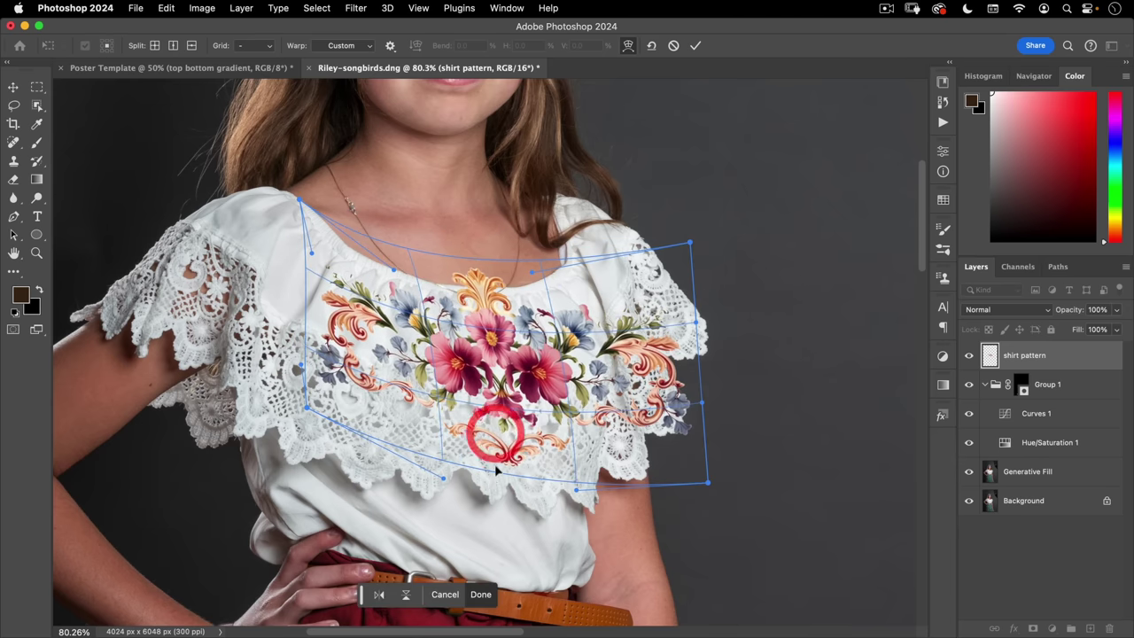
left_click(501, 468)
left_click_drag(660, 284, 560, 251)
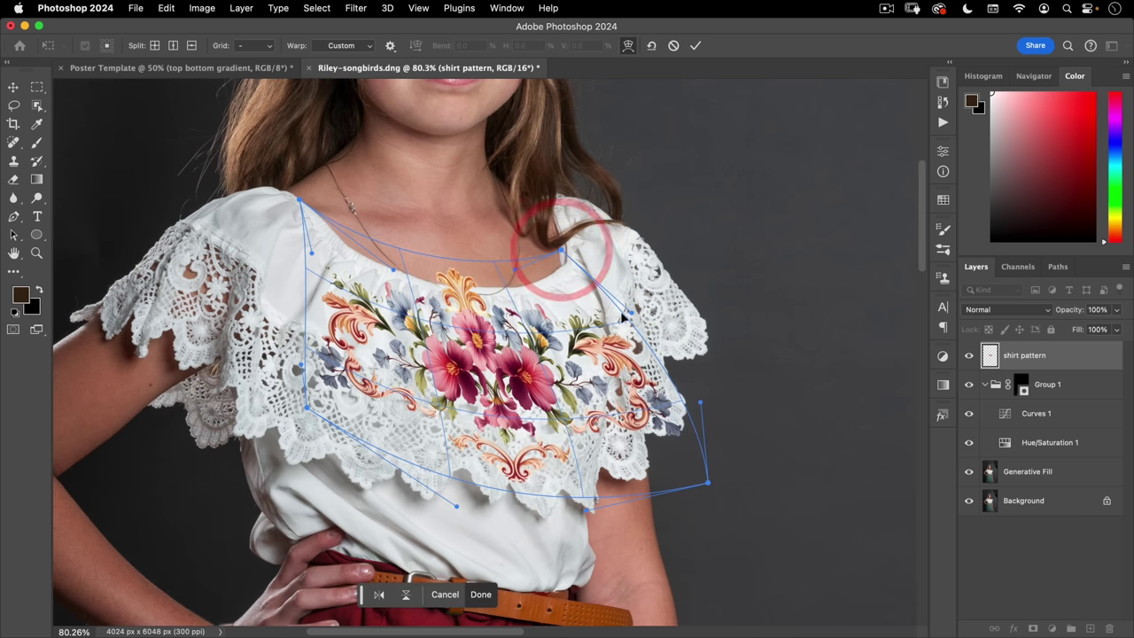
left_click_drag(709, 486, 626, 434)
left_click_drag(700, 405, 606, 328)
left_click(625, 313)
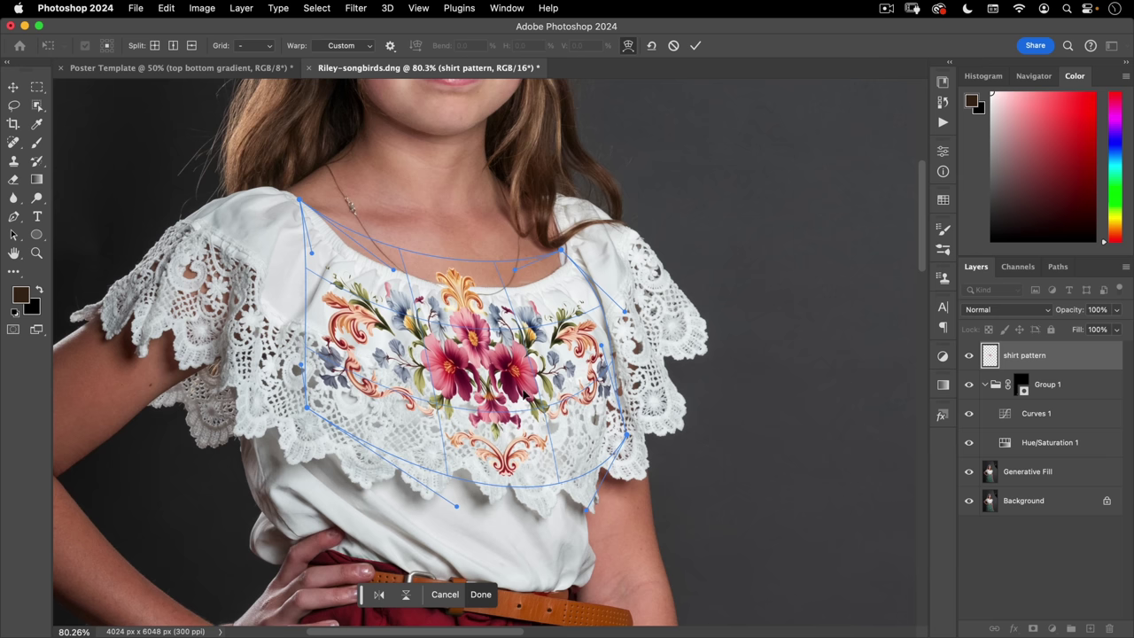
- Refine the warp so the flowers curve along the neckline and lace ruffle
left_click_drag(521, 395, 520, 402)
left_click_drag(459, 280, 481, 274)
left_click_drag(577, 312, 577, 312)
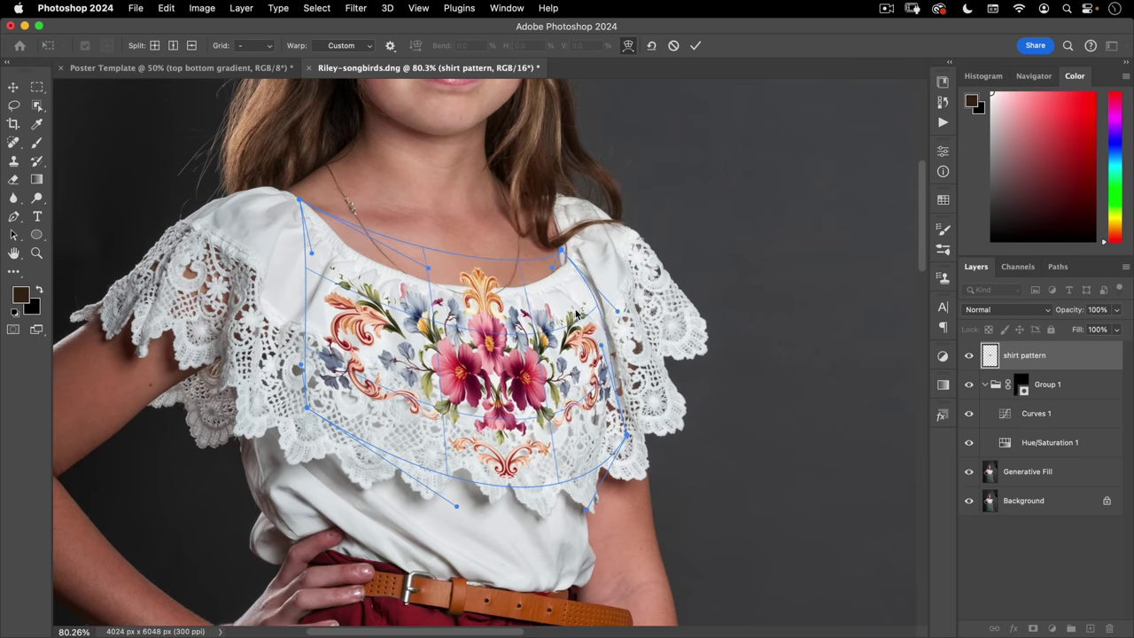
left_click(577, 302)
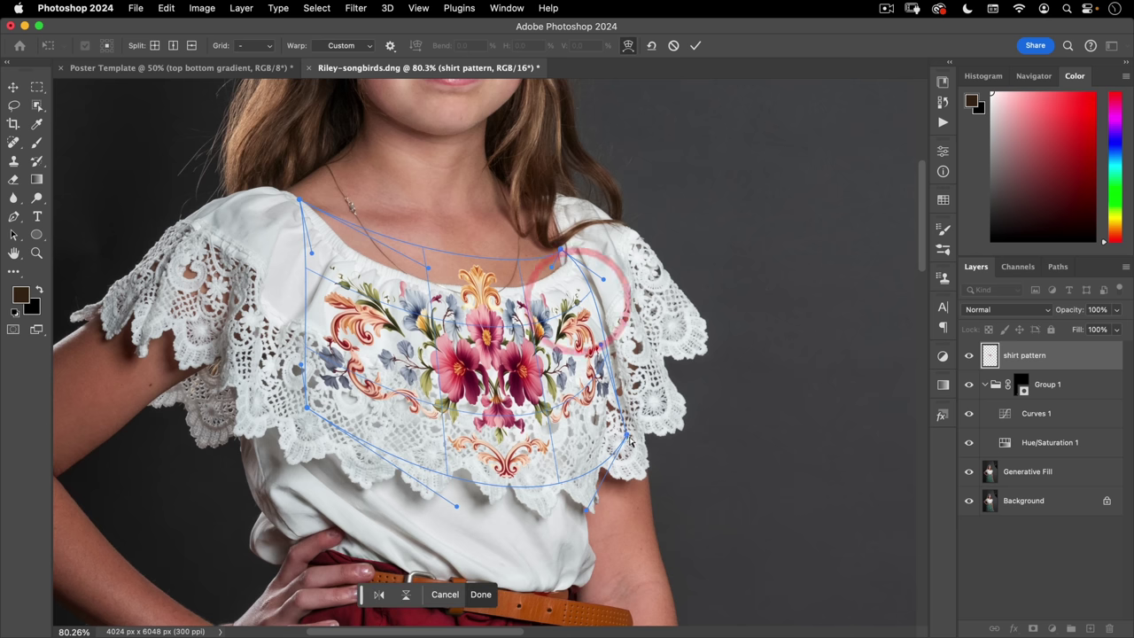
left_click(616, 403)
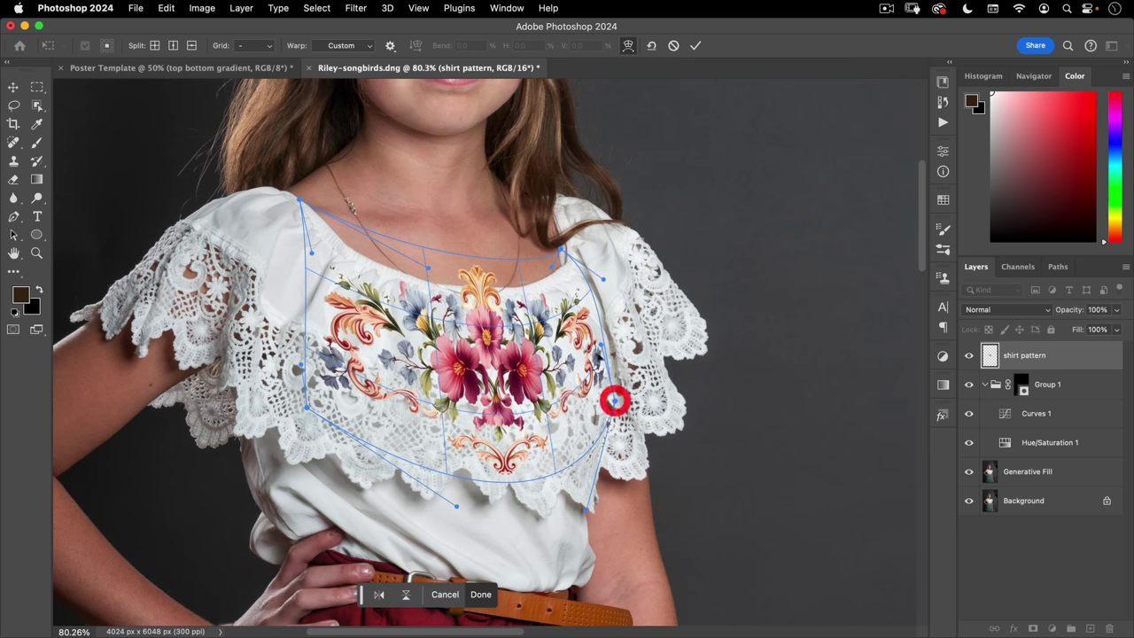
left_click_drag(571, 372, 505, 451)
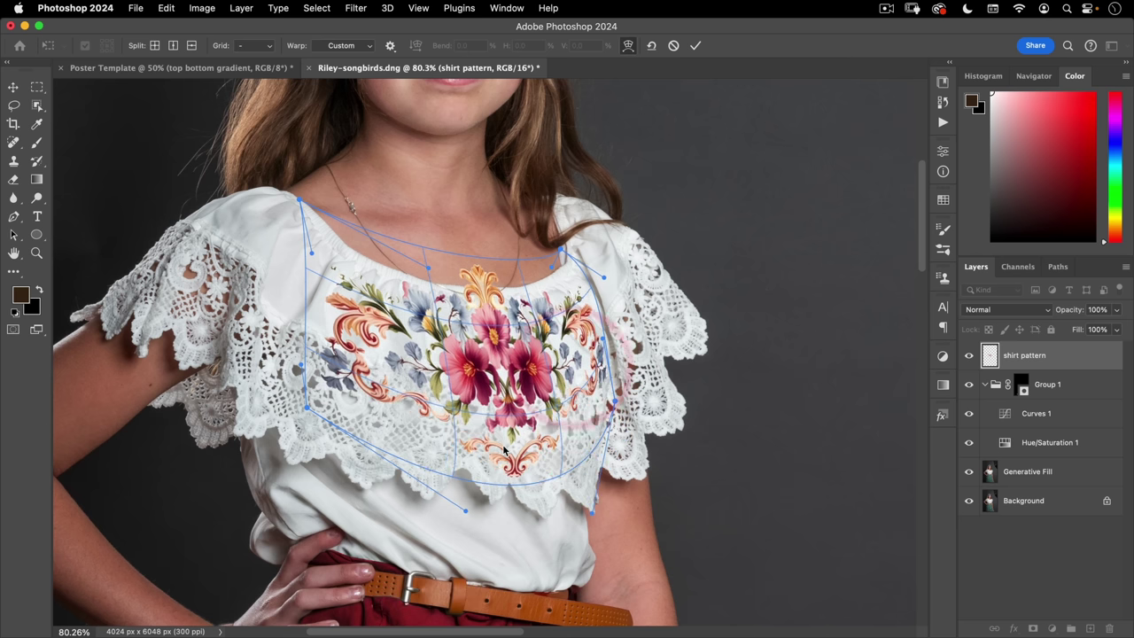
left_click_drag(520, 503, 511, 487)
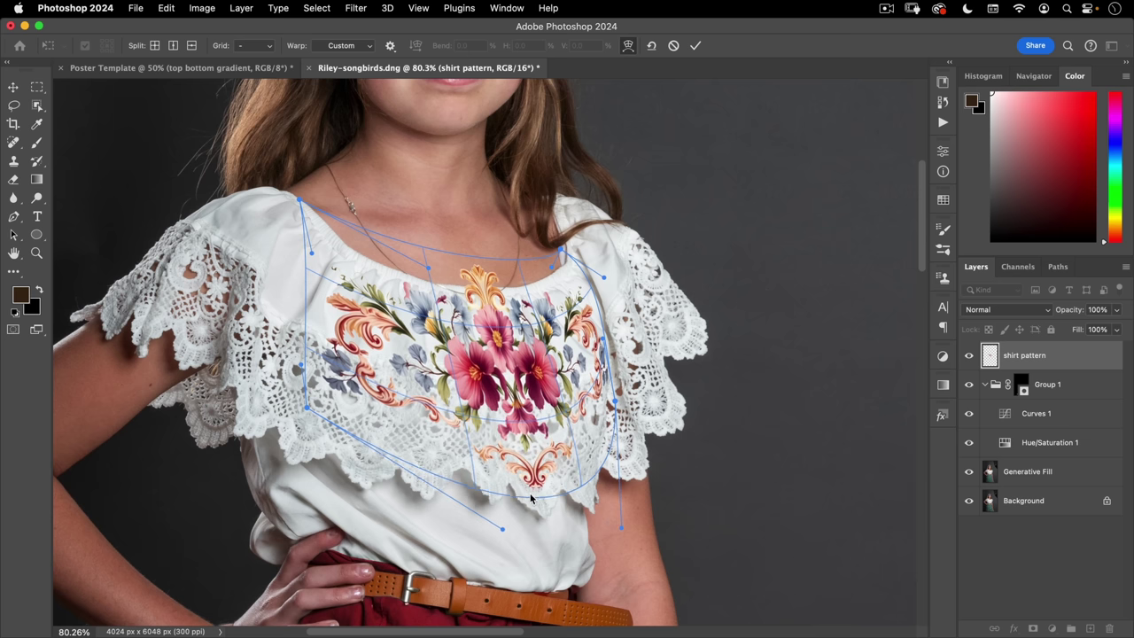
left_click_drag(529, 486, 529, 488)
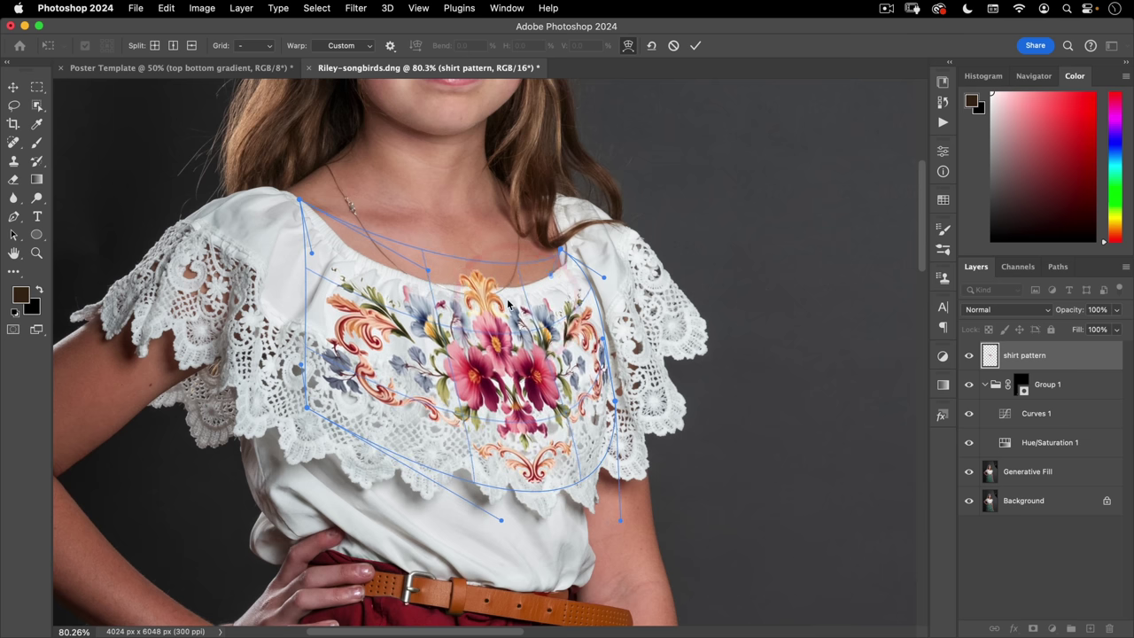
mouse_move(508, 297)
left_mouse_down()
mouse_move(516, 268)
mouse_move(568, 281)
mouse_move(572, 273)
left_mouse_up()
left_click_drag(344, 298, 342, 296)
left_click_drag(332, 410, 330, 405)
left_click_drag(454, 281, 483, 305)
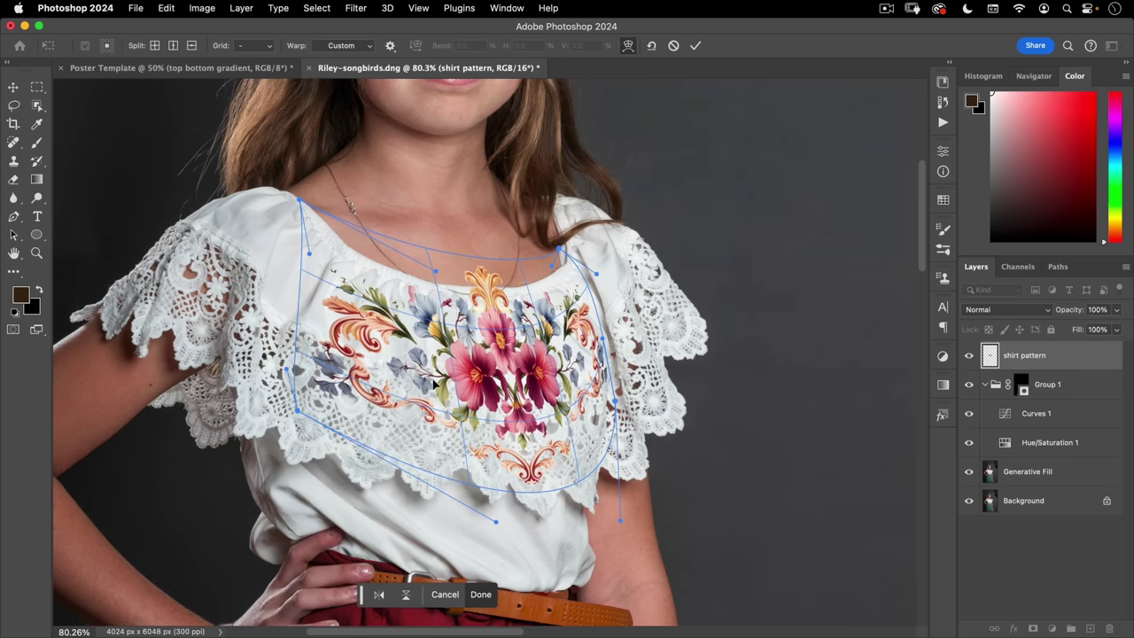
left_click_drag(432, 384, 551, 432)
- Commit the warp and add a layer mask to the shirt pattern layer
left_click(694, 46)
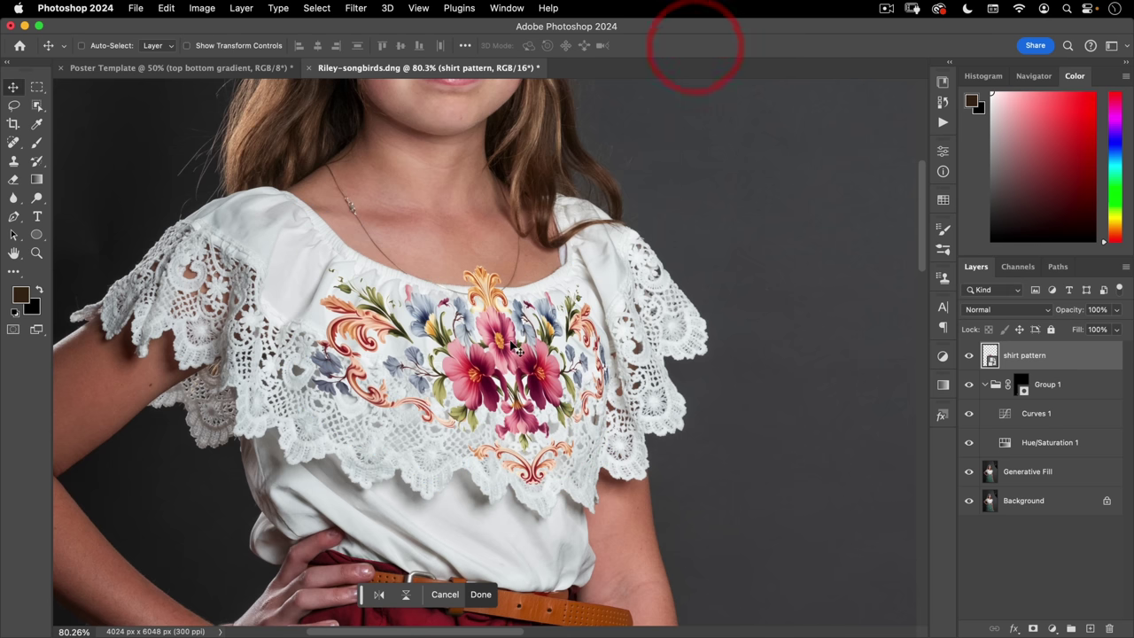
left_click(1033, 629)
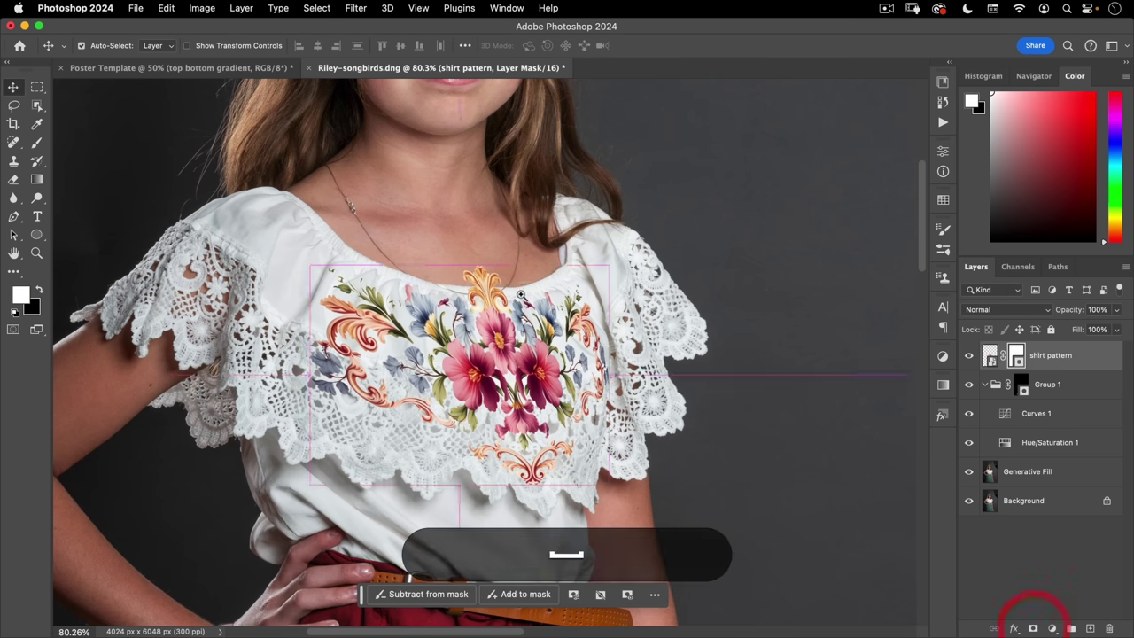
key("super+space")
left_click_drag(500, 319, 595, 226)
- Lasso the gold scroll ornament and fill it black on the mask
left_click(14, 104)
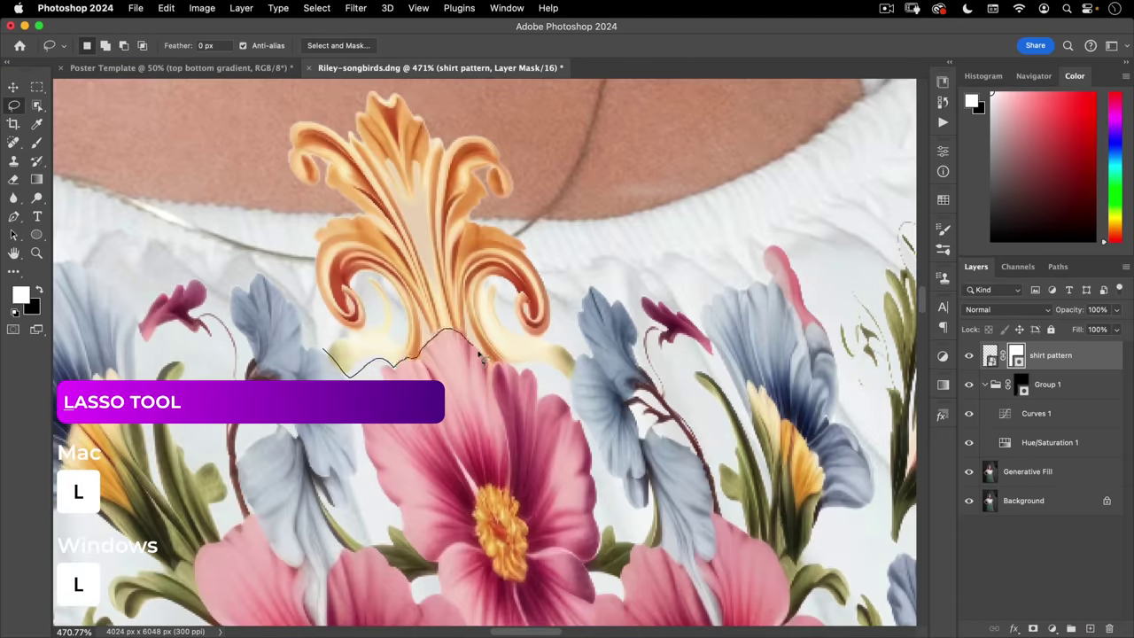
left_click_drag(507, 365, 575, 380)
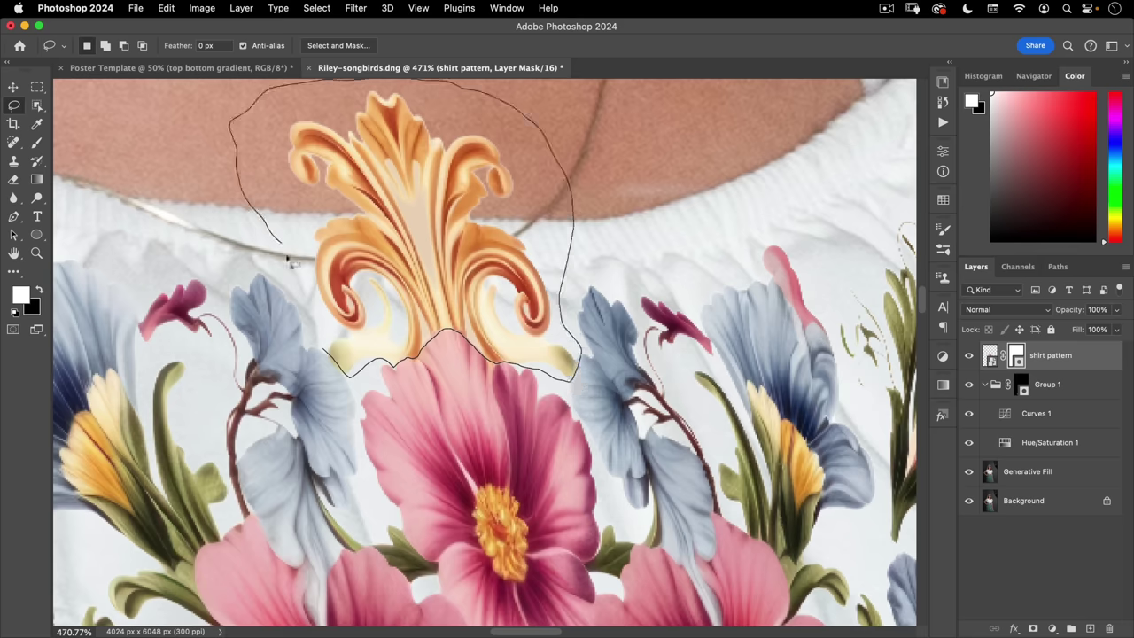
left_click_drag(287, 257, 323, 350)
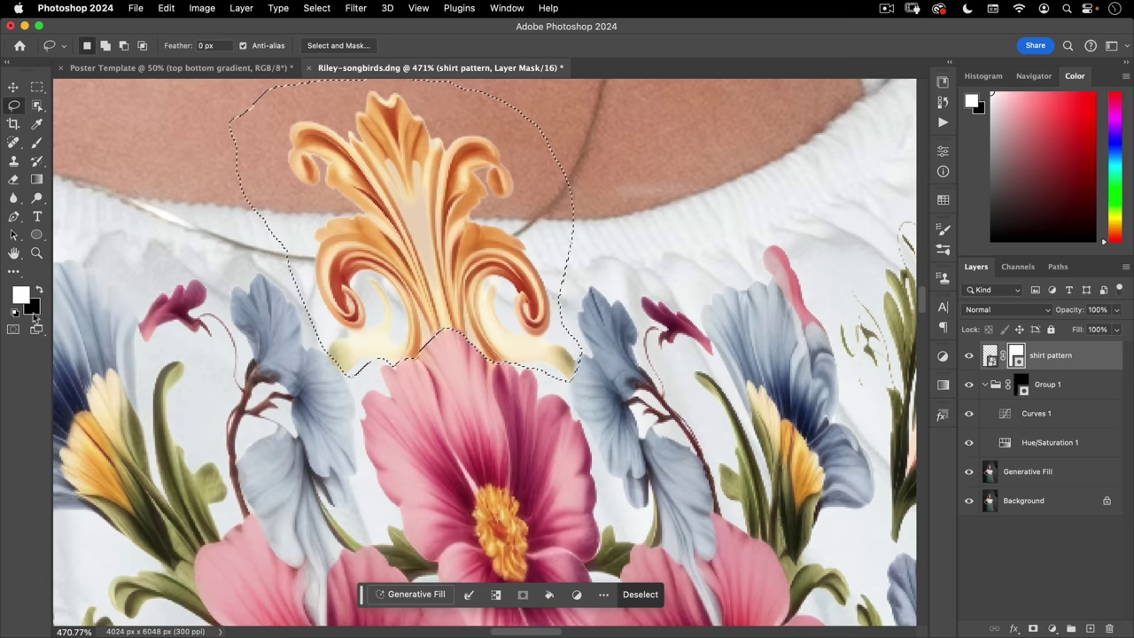
key("super")
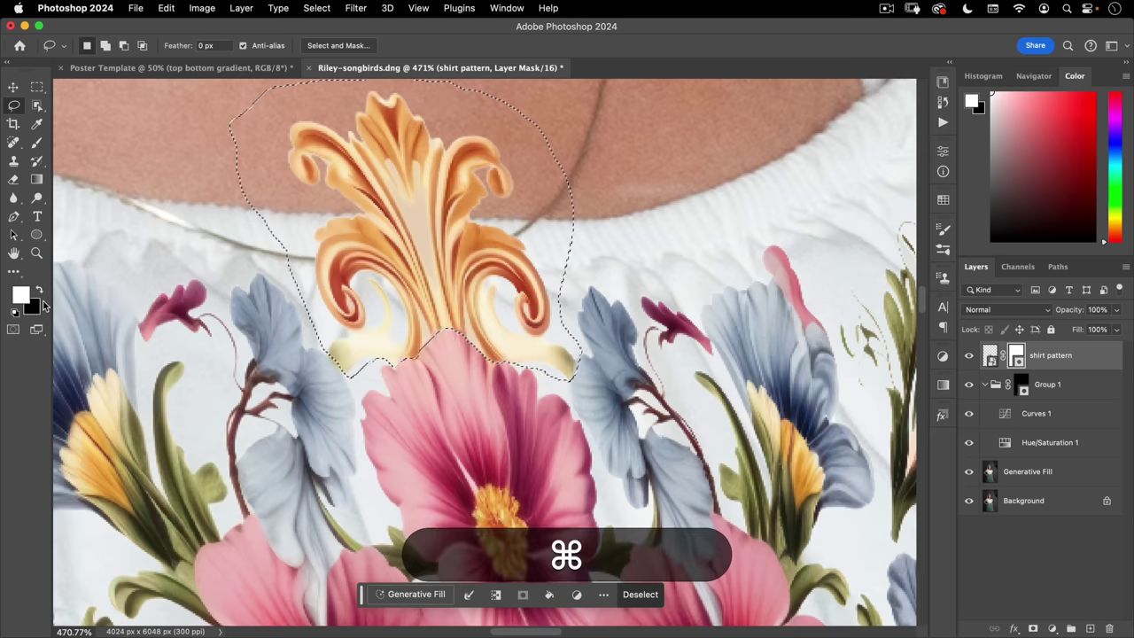
key("super+BackSpace")
key("super+d")
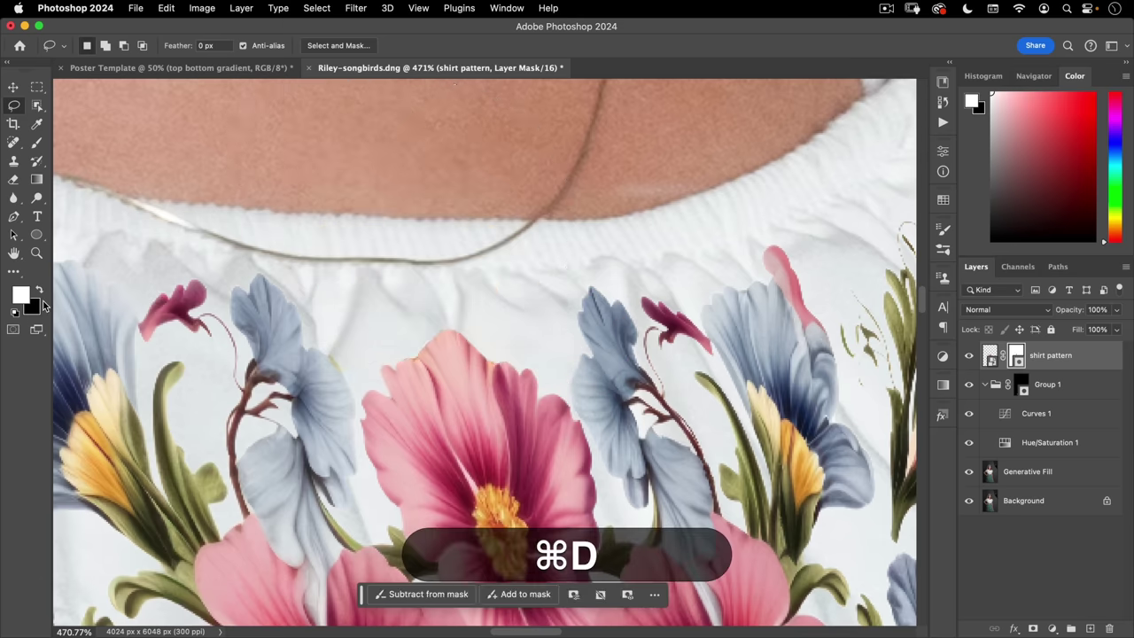
key("super+0")
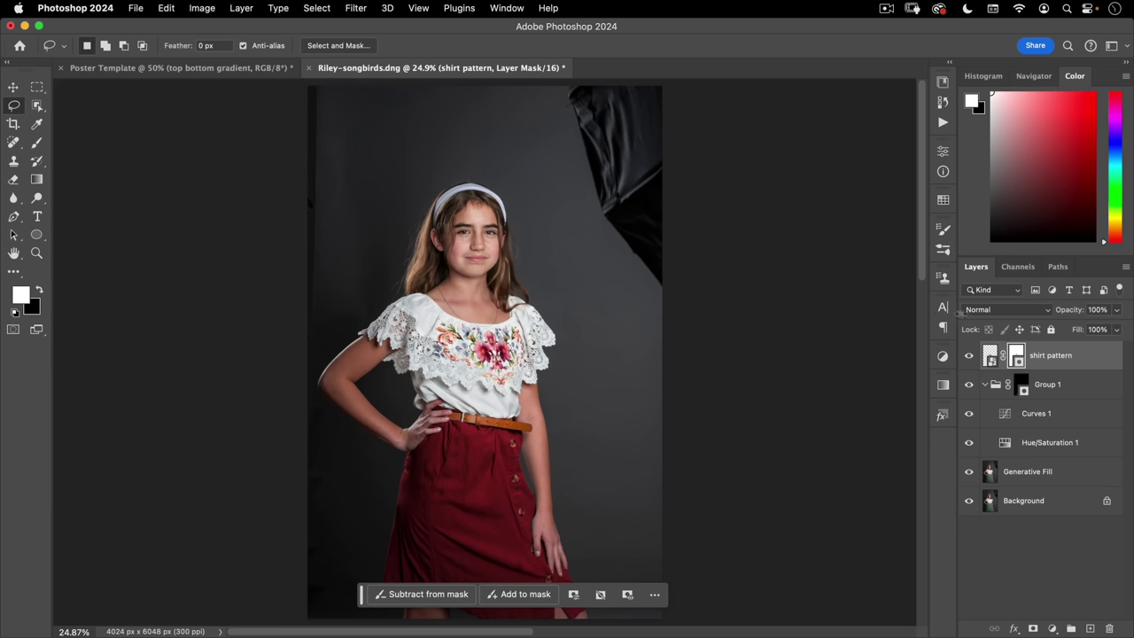
- Set the shirt pattern layer to Multiply and check the lace texture up close
left_click(980, 312)
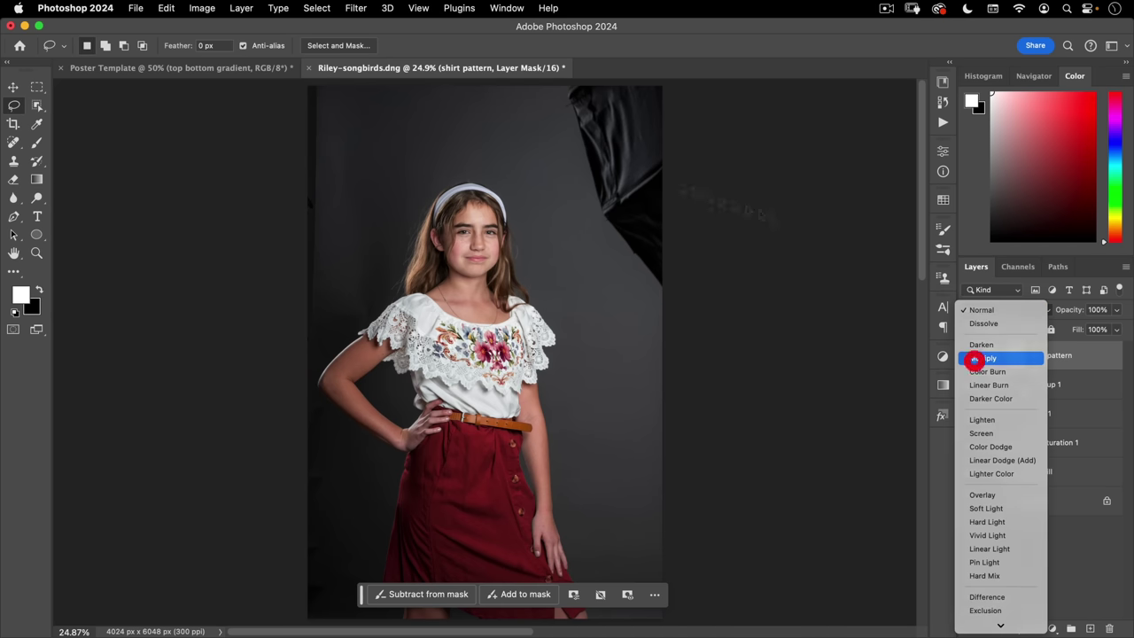
left_click(973, 360)
key("super+space")
left_click_drag(501, 382, 605, 229)
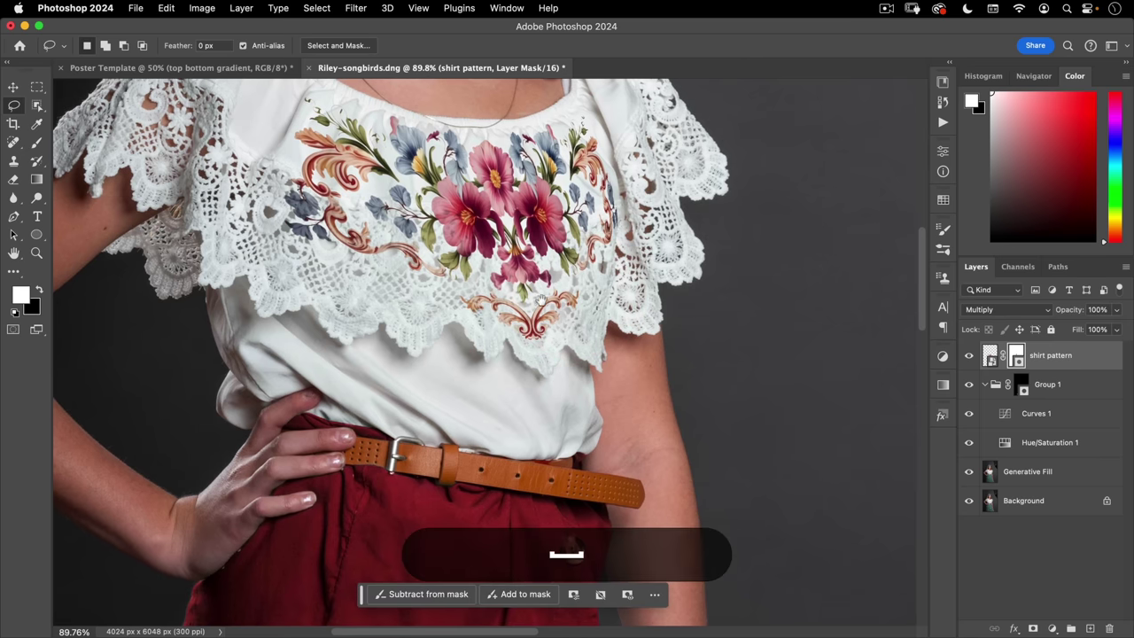
left_click_drag(541, 301, 549, 354)
left_click(988, 355)
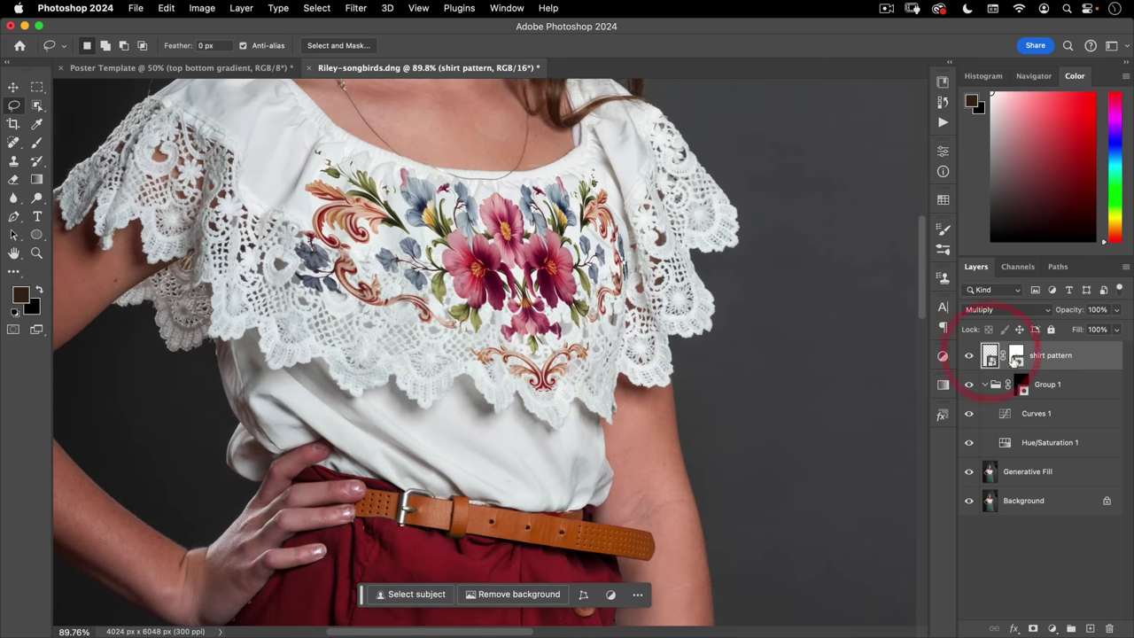
- Apply a Curves adjustment on the Blue channel to warm the shirt pattern's flowers
left_click(1016, 357)
left_click(990, 355)
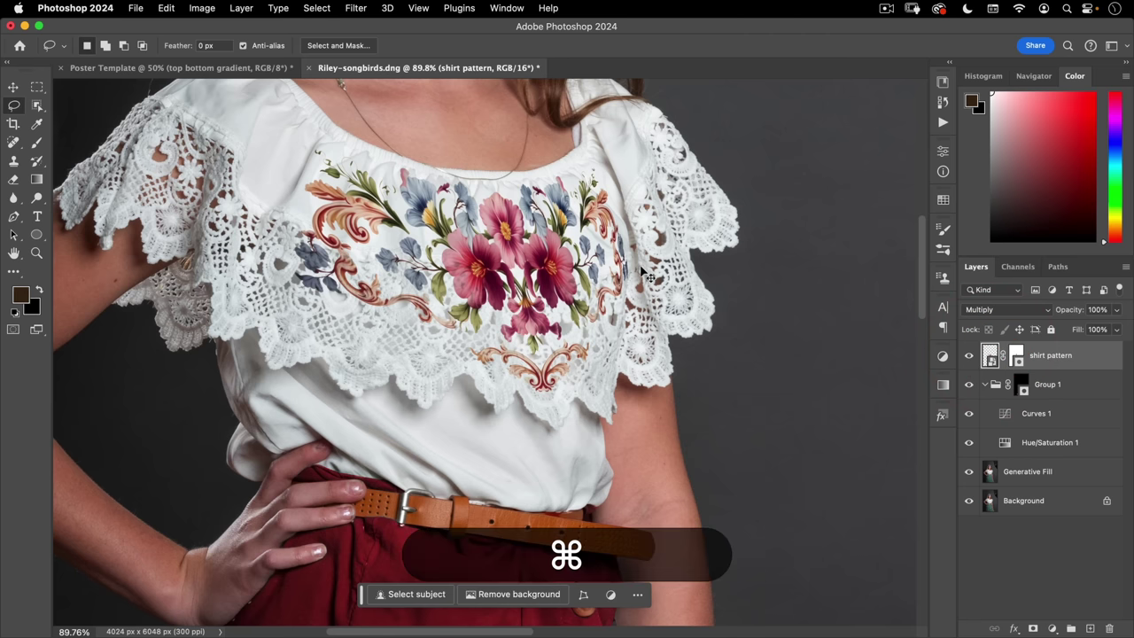
left_click(201, 8)
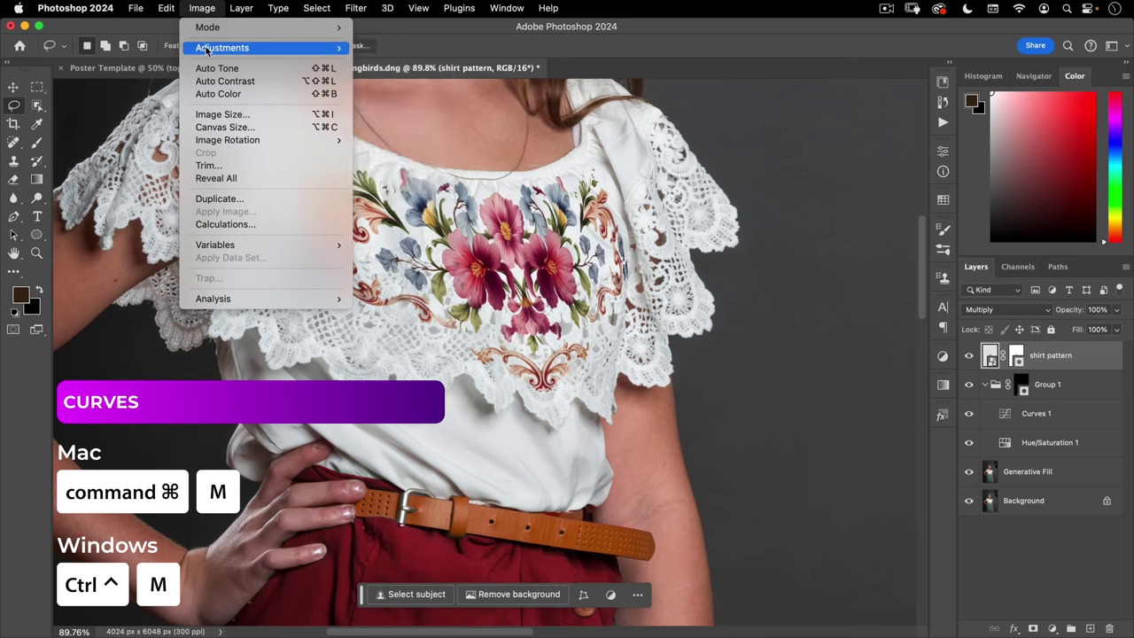
mouse_move(206, 49)
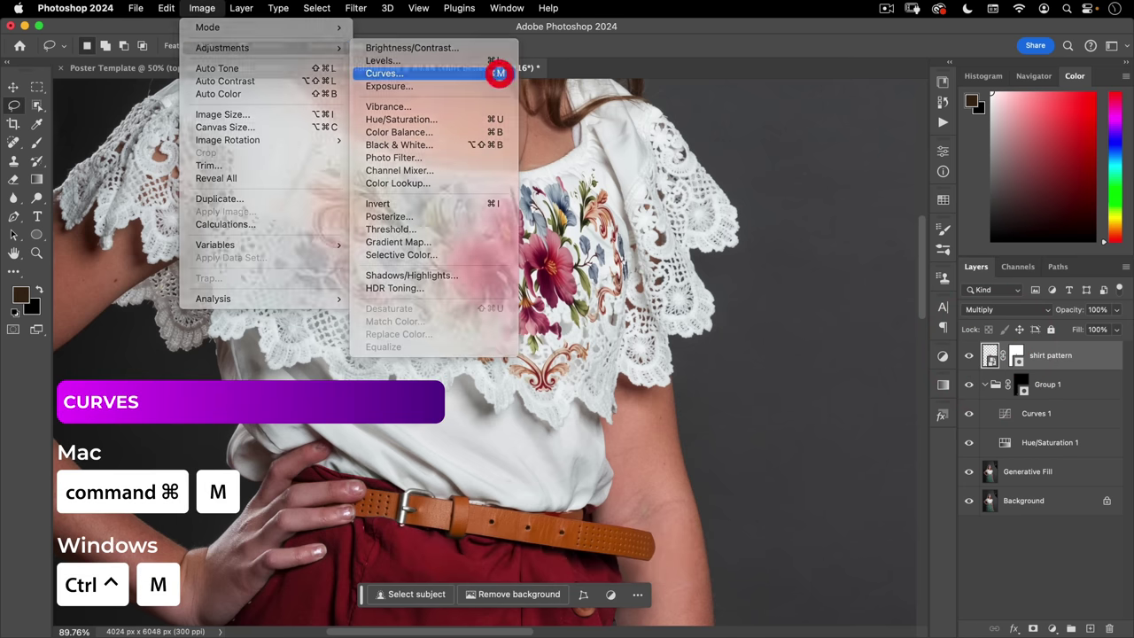
left_click(500, 74)
left_click_drag(482, 44, 832, 84)
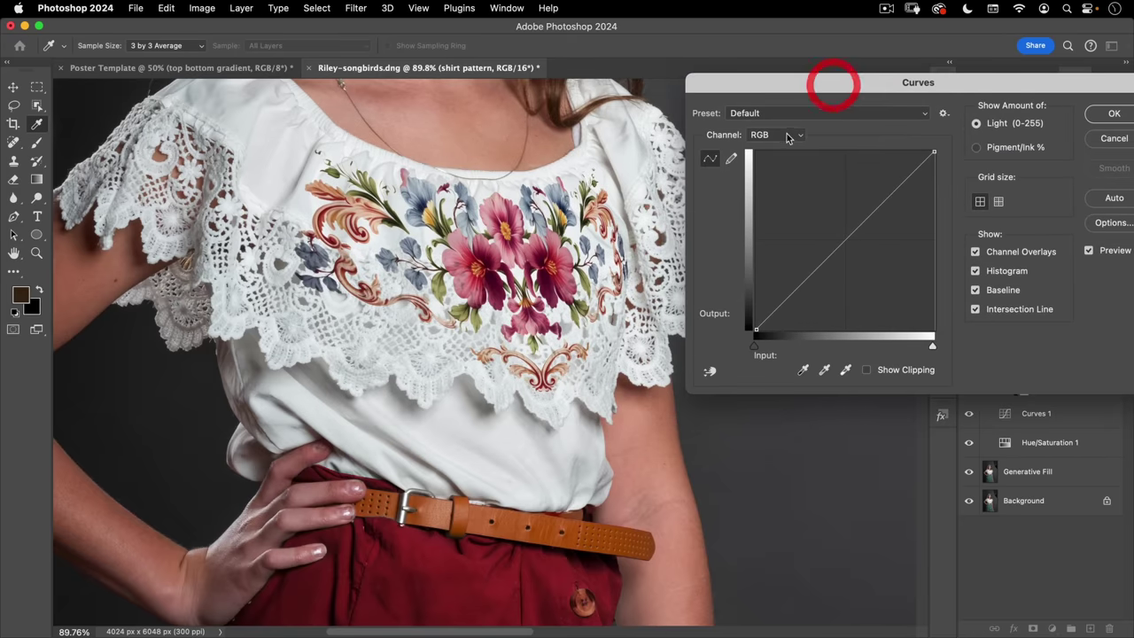
left_click(786, 139)
left_click(769, 177)
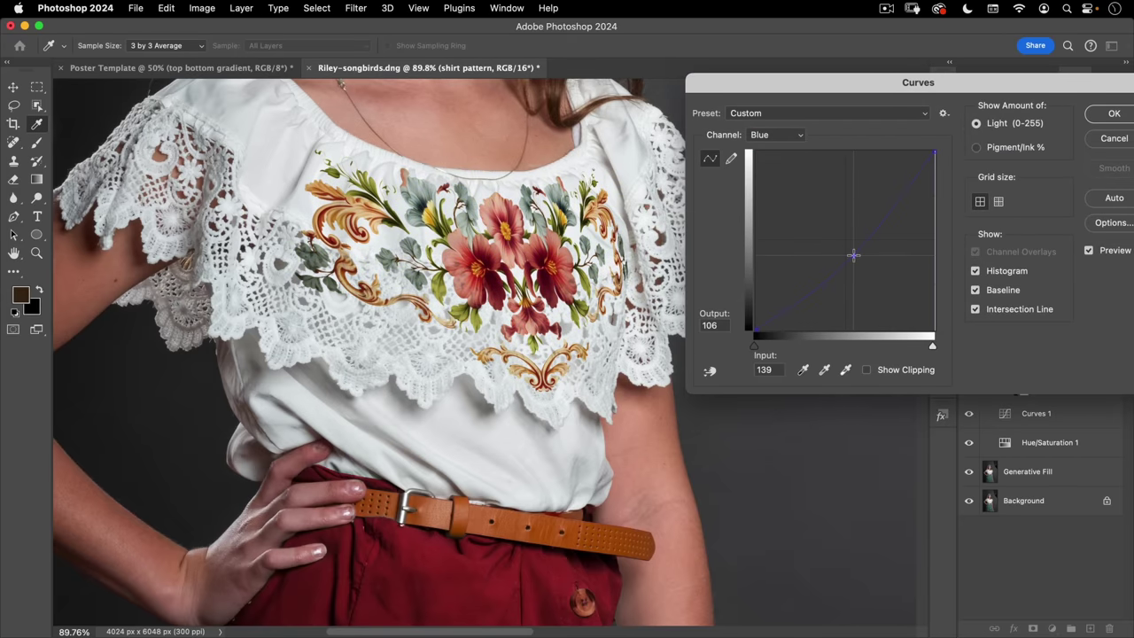
left_click(1113, 114)
scroll(372, 352, "down", 6)
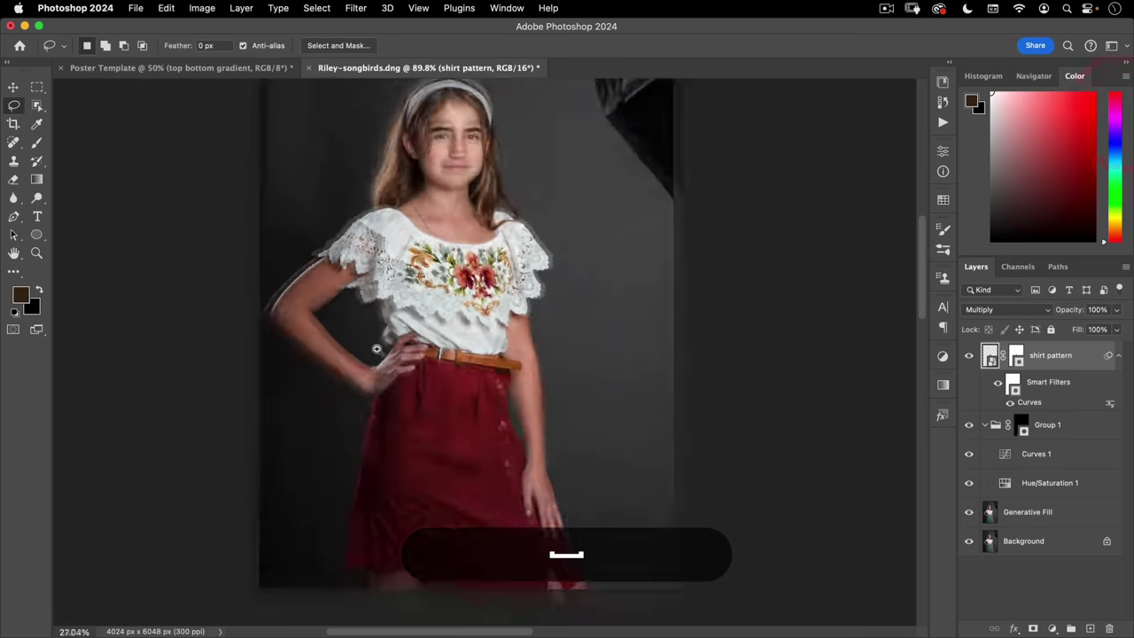
left_click(457, 346)
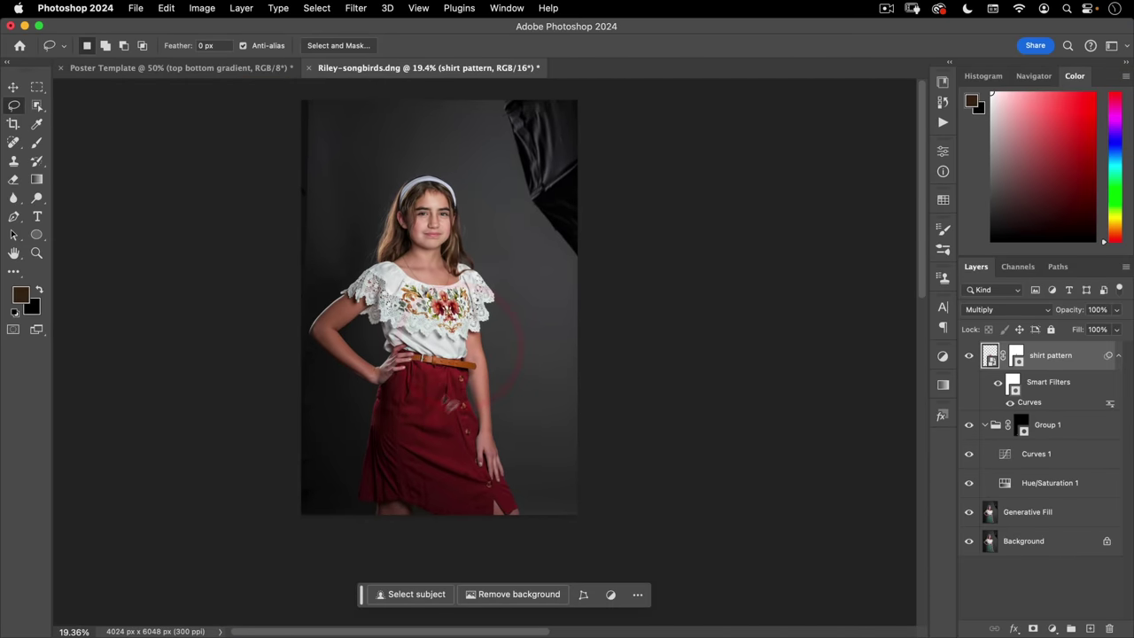
- Zoom and pan until the white headband and forehead fill the window
left_click(454, 352, "super")
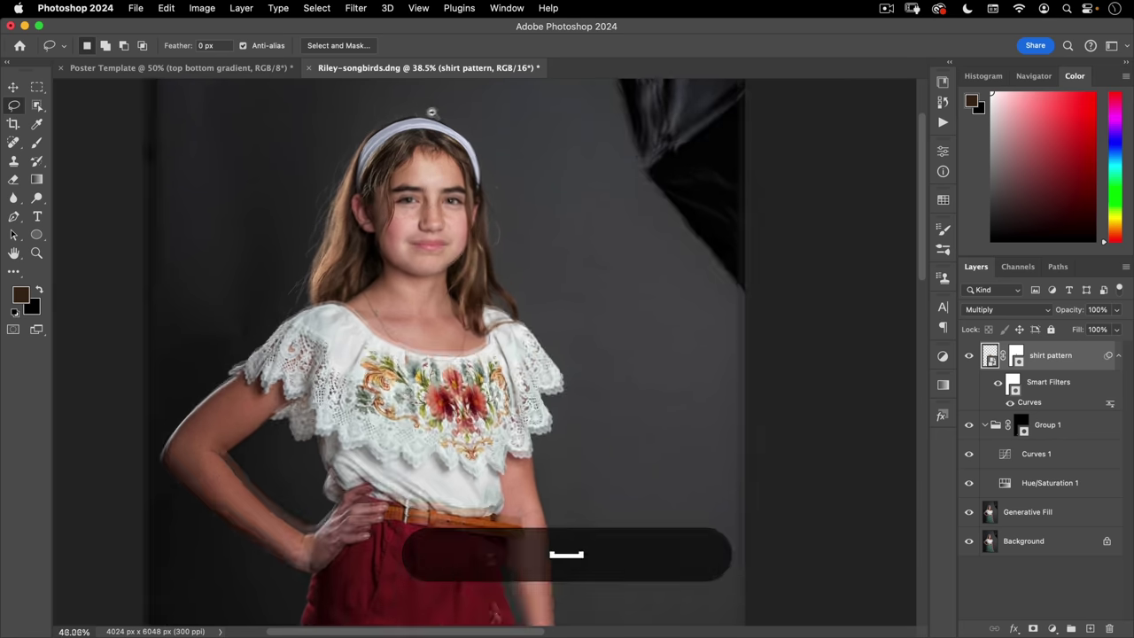
left_click(423, 128, "super")
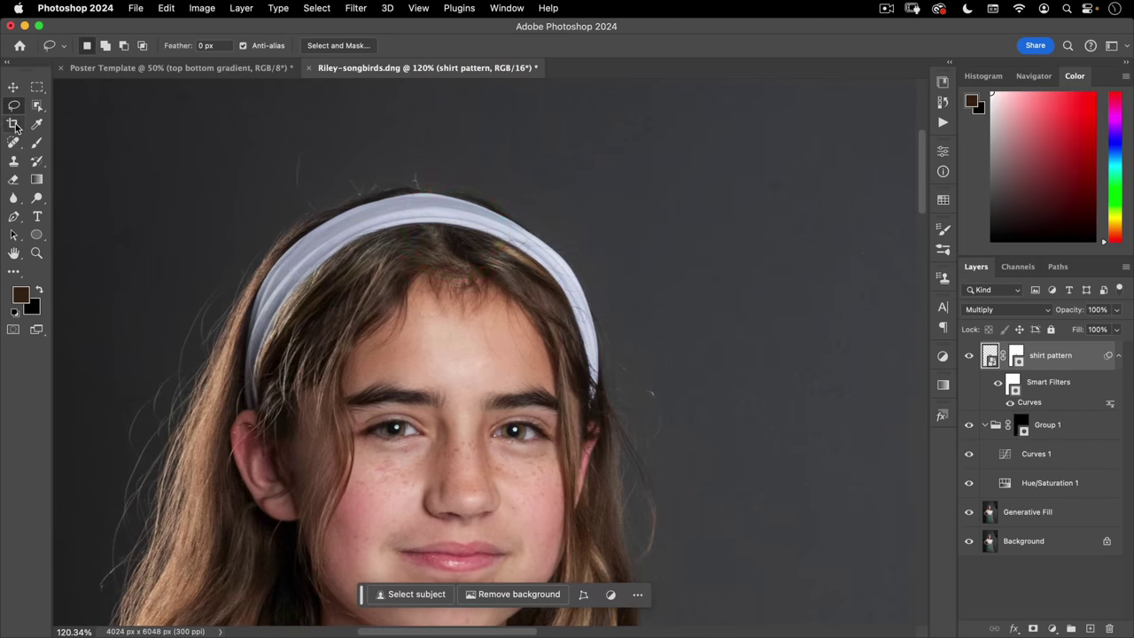
scroll(345, 326, "up", 5)
left_click_drag(318, 290, 370, 343)
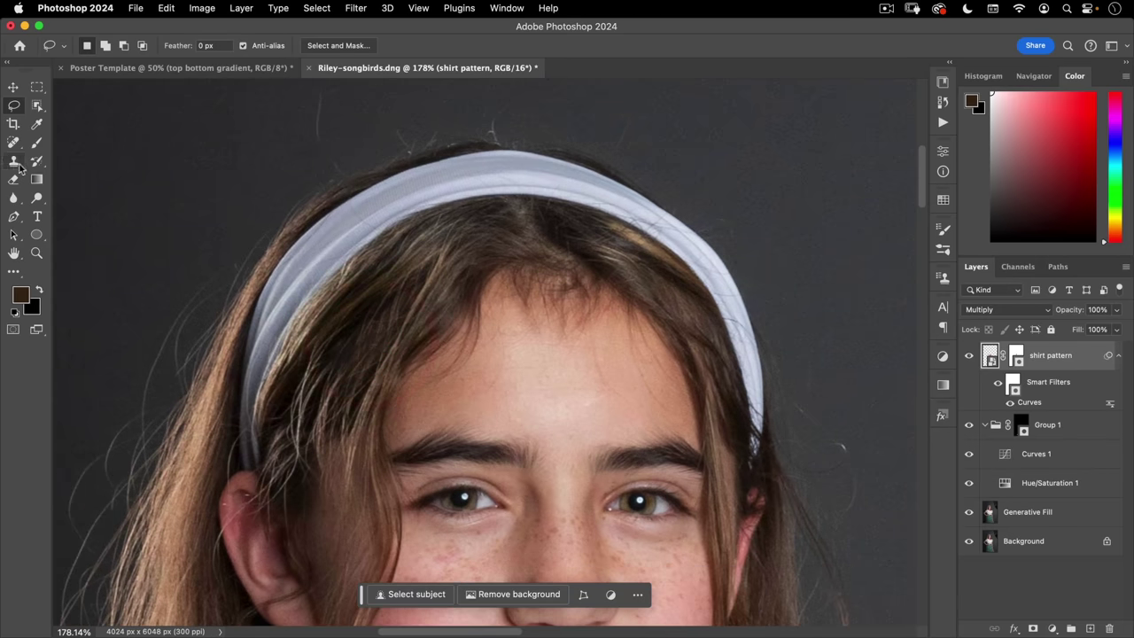
- Set up the standard Pen Tool in Path mode
left_click(15, 221)
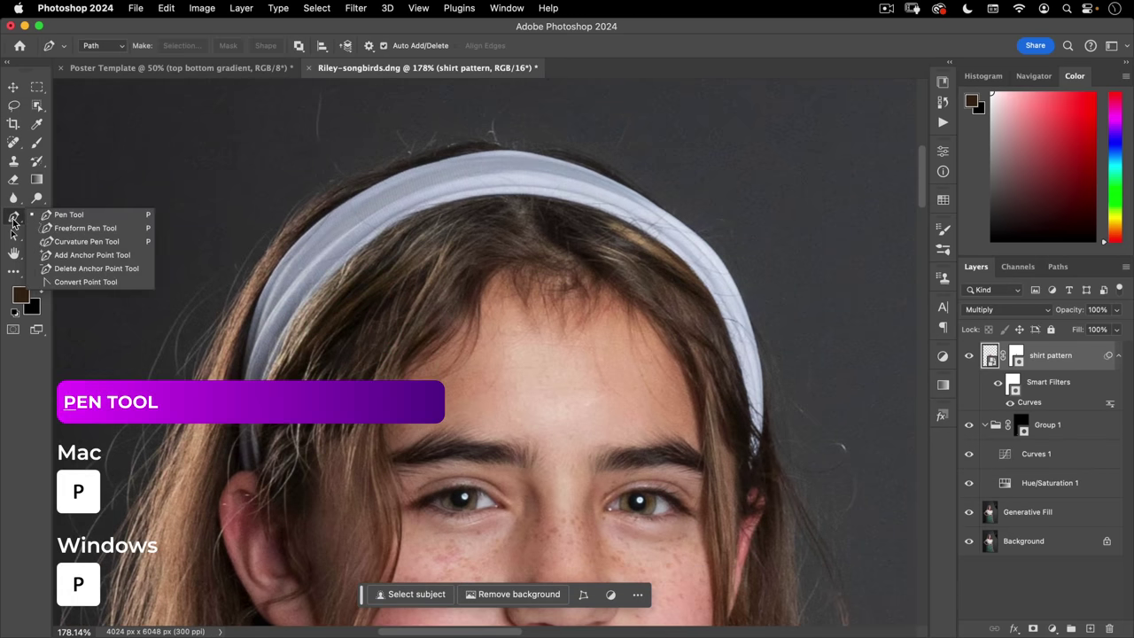
left_click(61, 216)
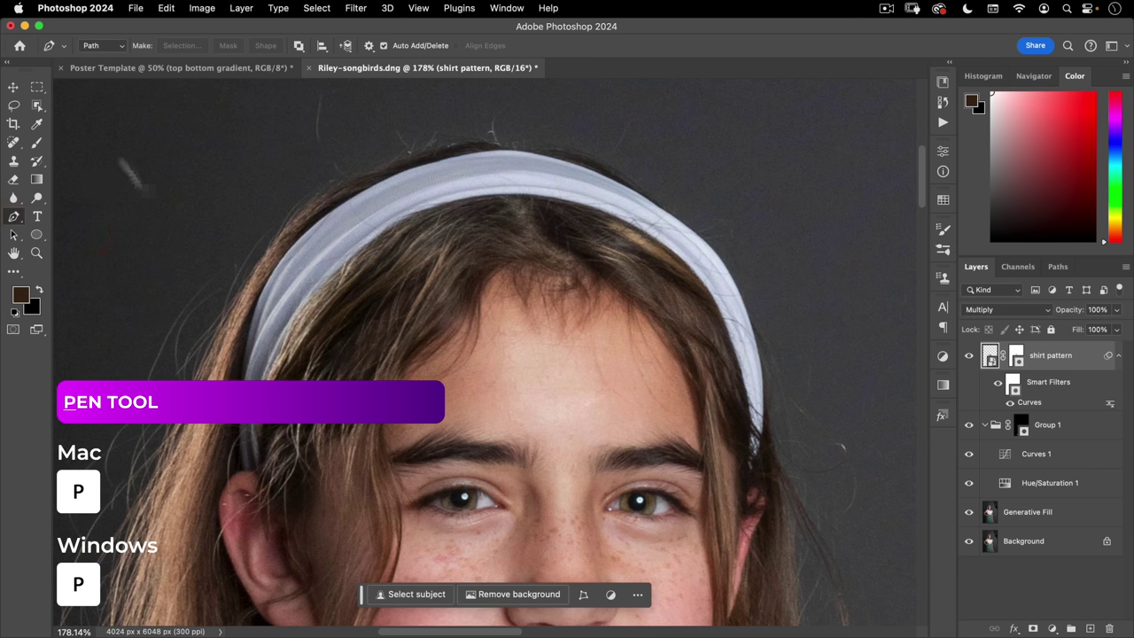
left_click(92, 46)
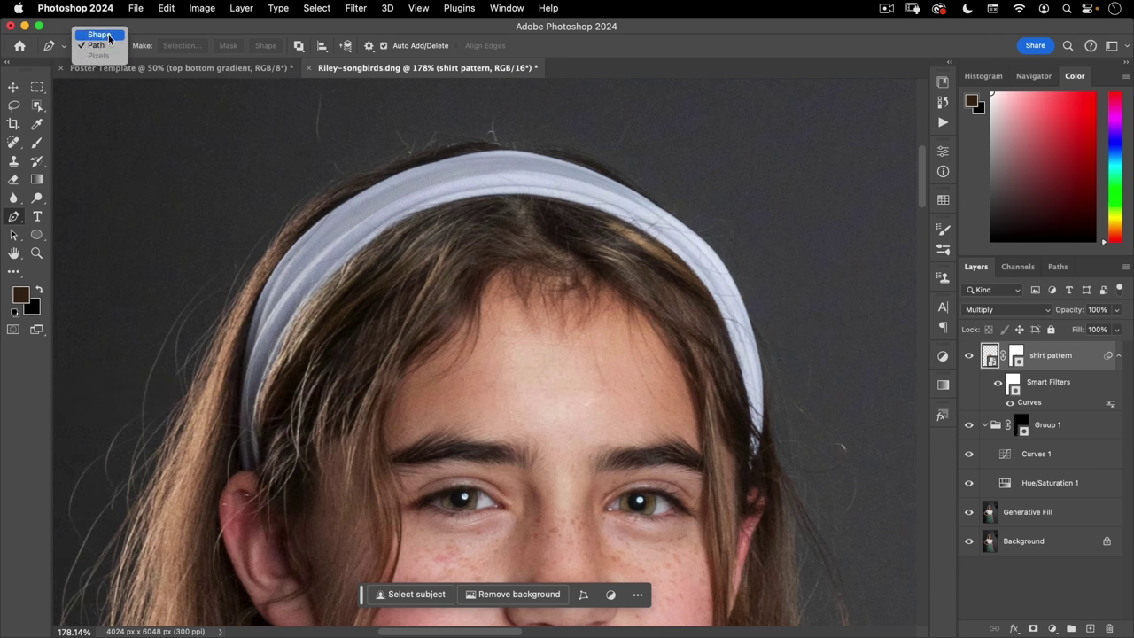
left_click(331, 399)
- Start the path at the top of the ear and break the end anchor's handle
left_click(245, 471)
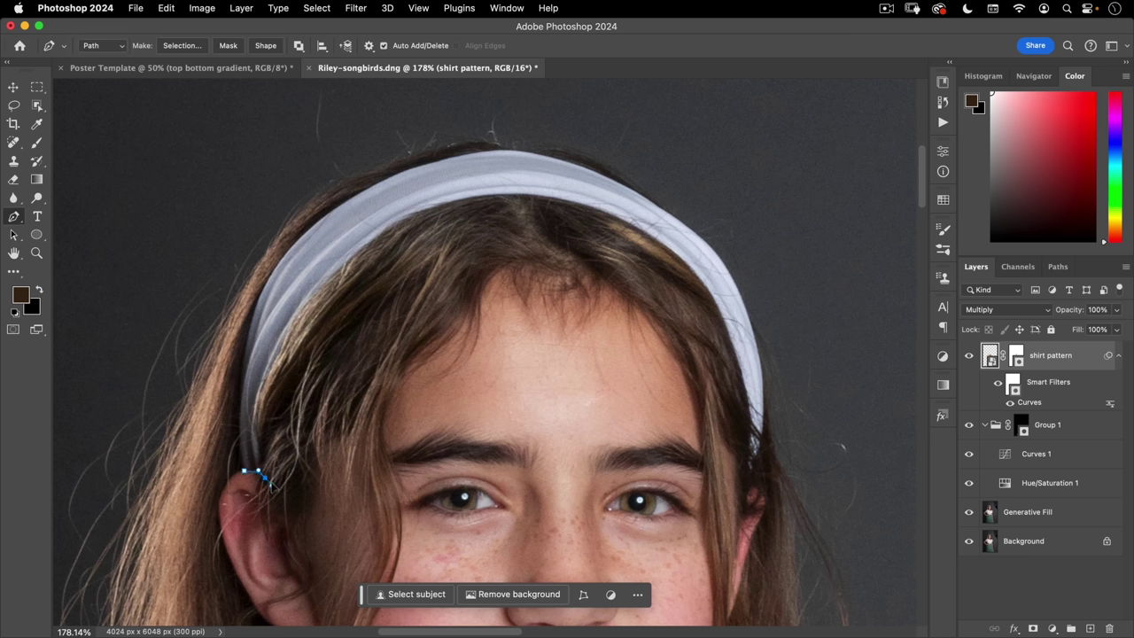
left_click_drag(301, 519, 254, 515)
key("super+space")
left_click_drag(258, 466, 322, 425)
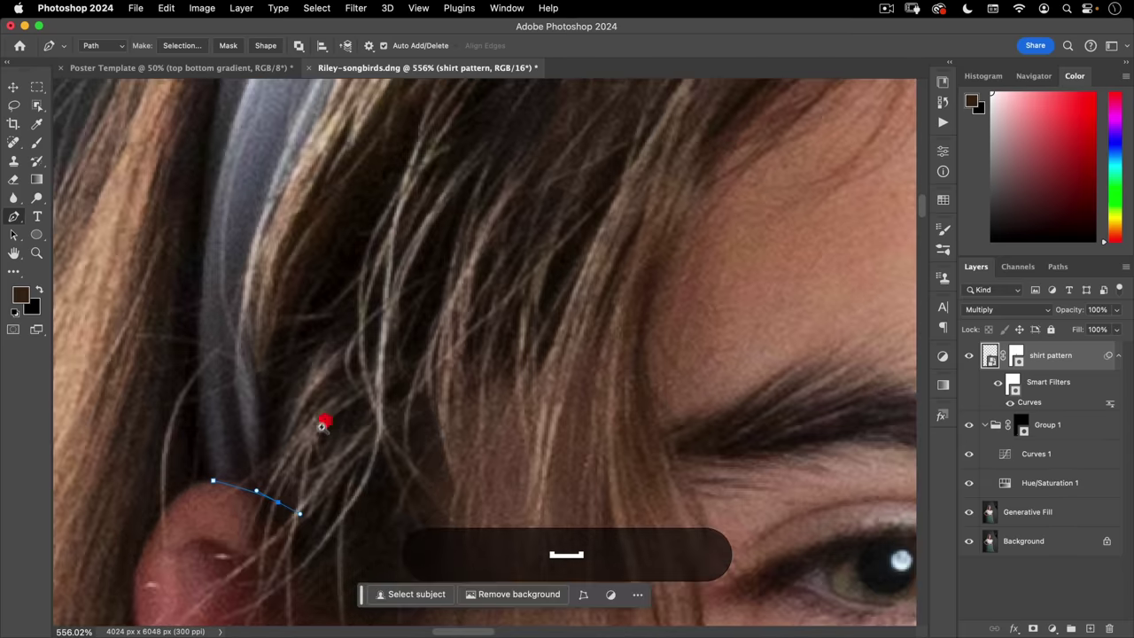
key("alt")
left_click(278, 505, "alt")
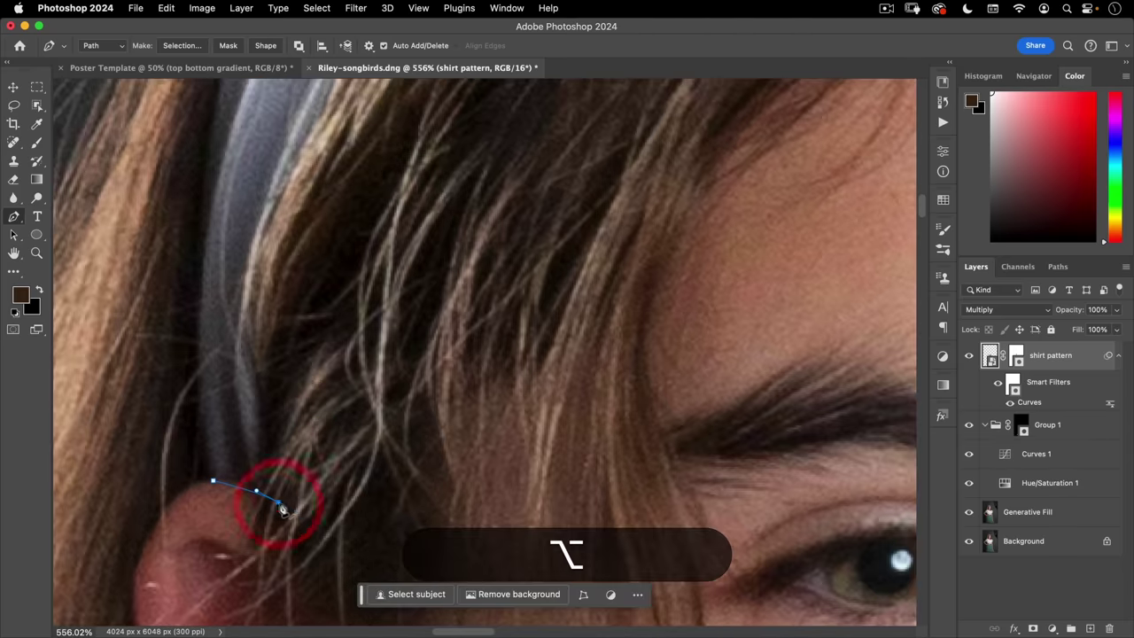
- Extend the path up the headband's inner edge across the top of the head
left_click_drag(249, 366, 255, 324)
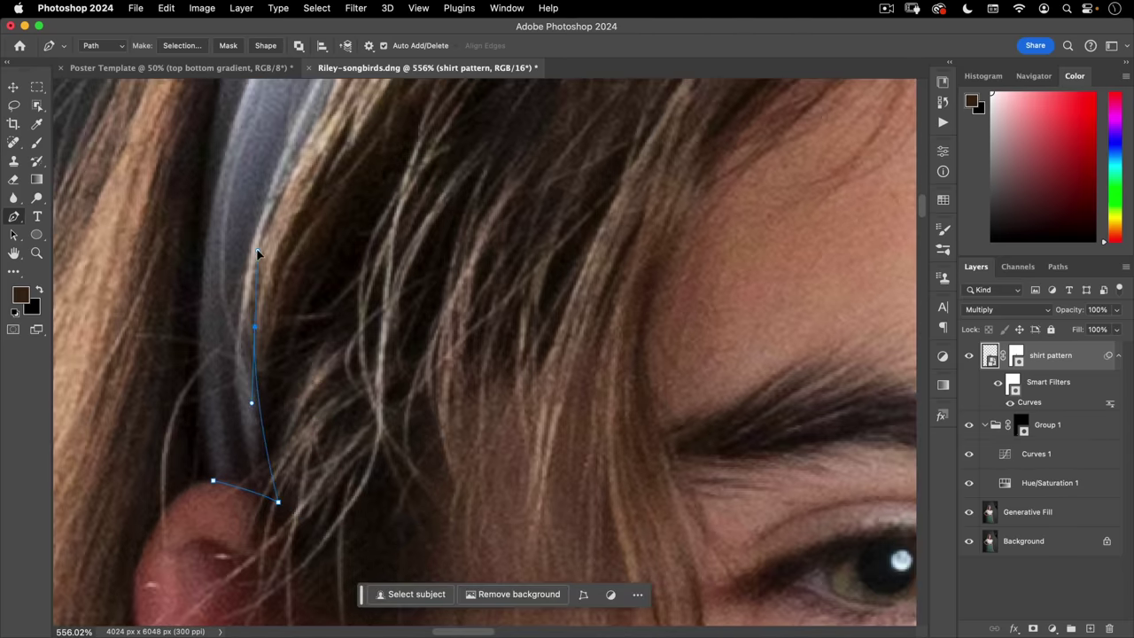
left_click_drag(257, 254, 274, 403)
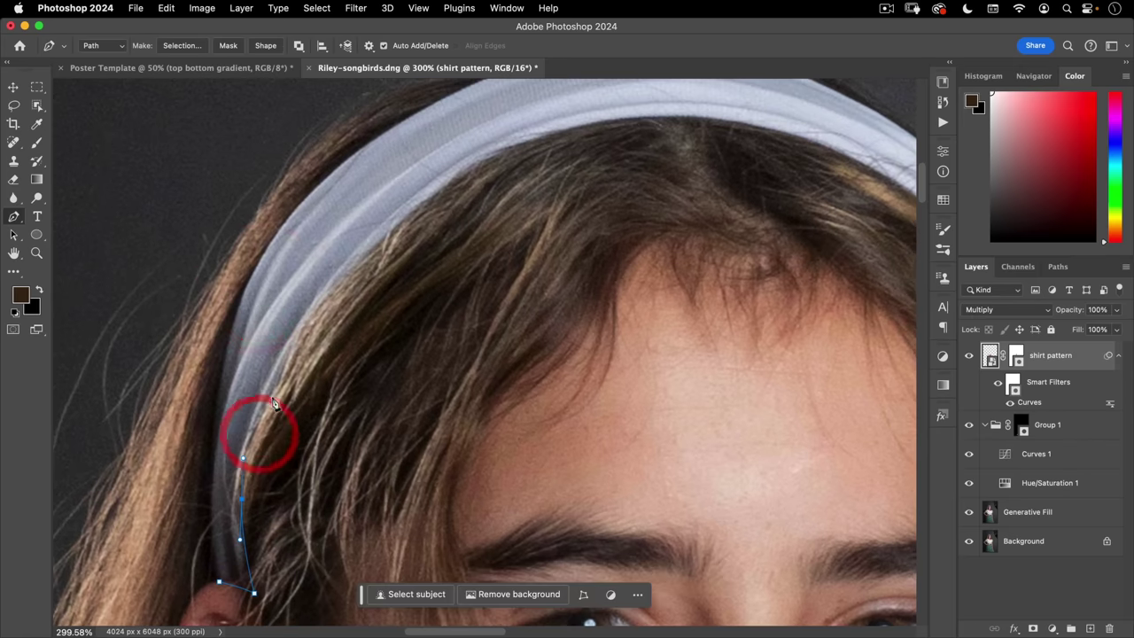
left_click_drag(287, 364, 300, 319)
left_click_drag(392, 224, 393, 227)
key("super+z")
left_click(450, 180)
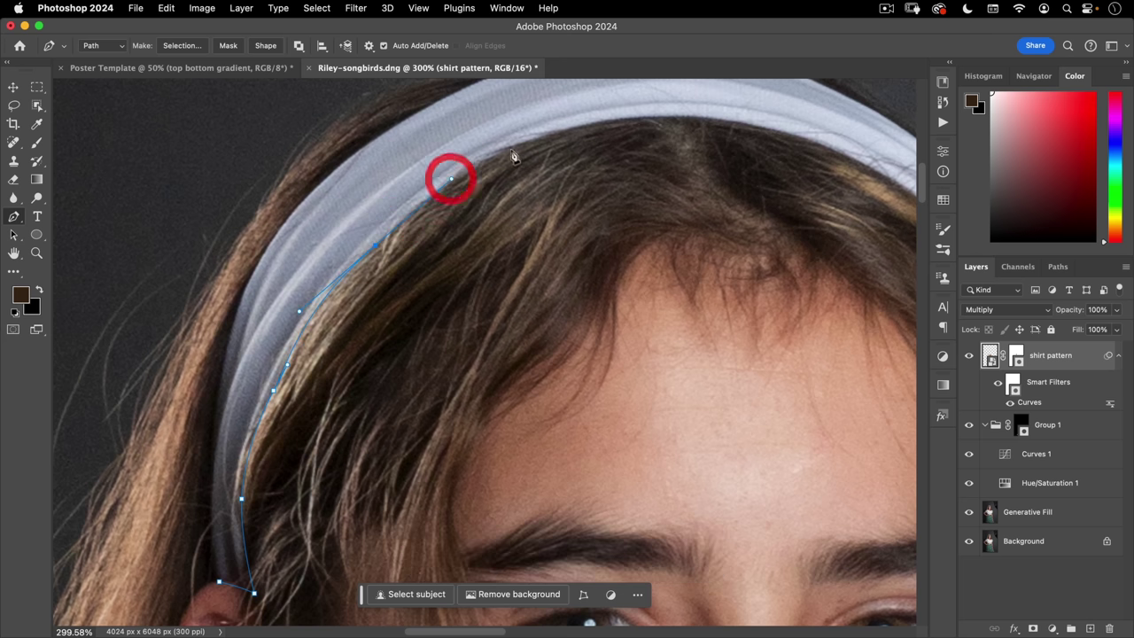
left_click(505, 143)
key("super+z")
left_click_drag(539, 136, 385, 235)
key("space")
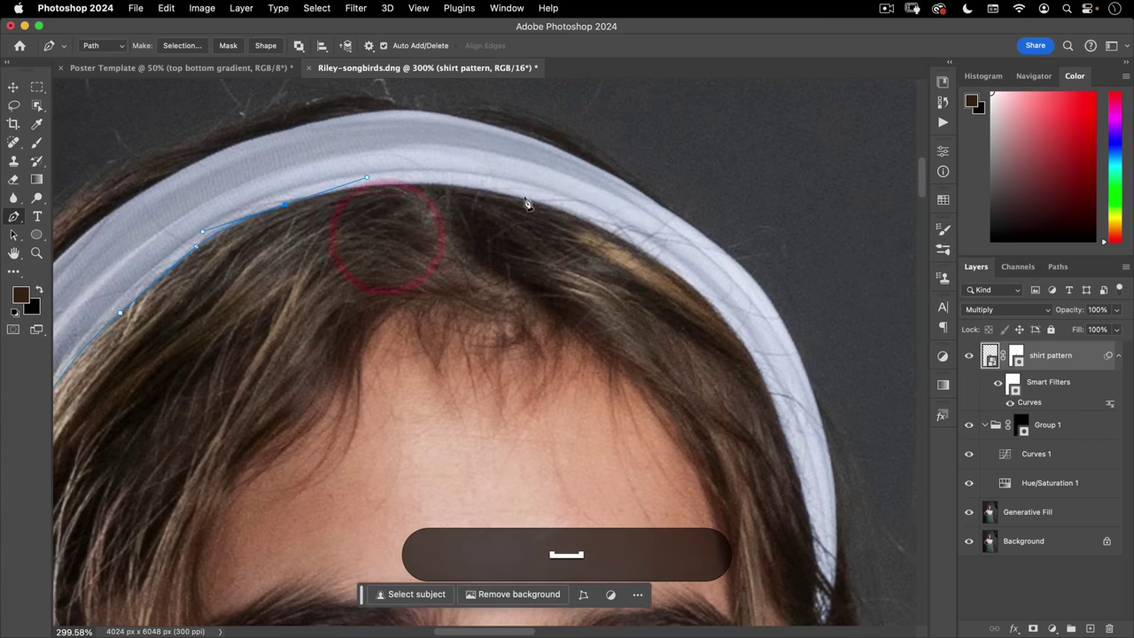
left_click_drag(528, 202, 595, 240)
- Continue anchors down the headband's right side to its lower end
left_click(703, 294)
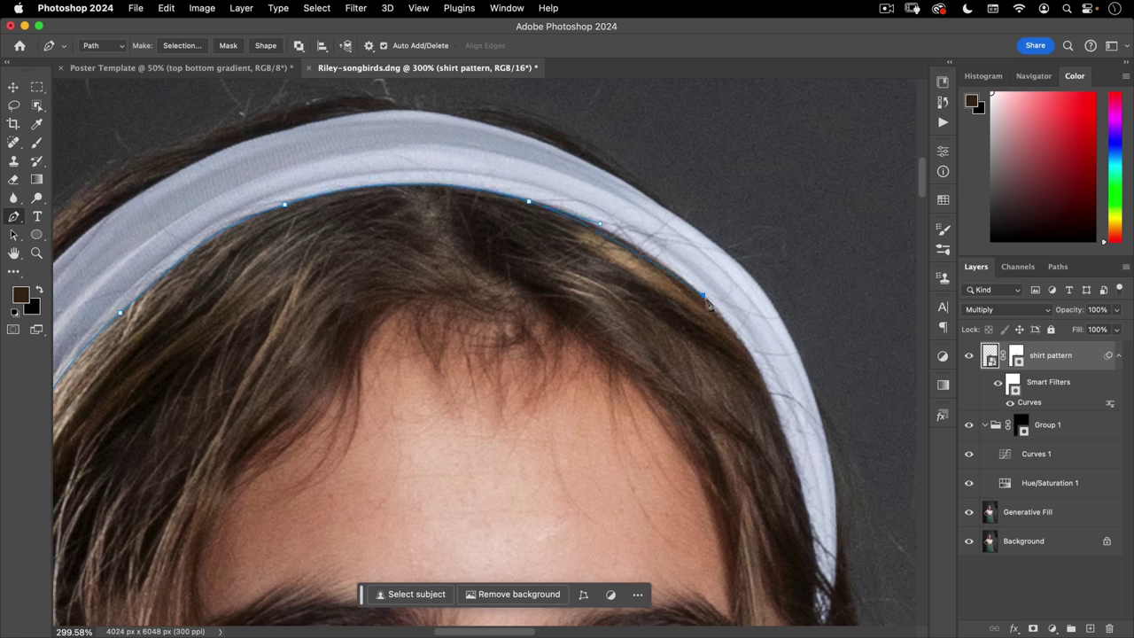
left_click(752, 336)
left_click(774, 428)
left_click(796, 474)
left_click(816, 523)
key("space")
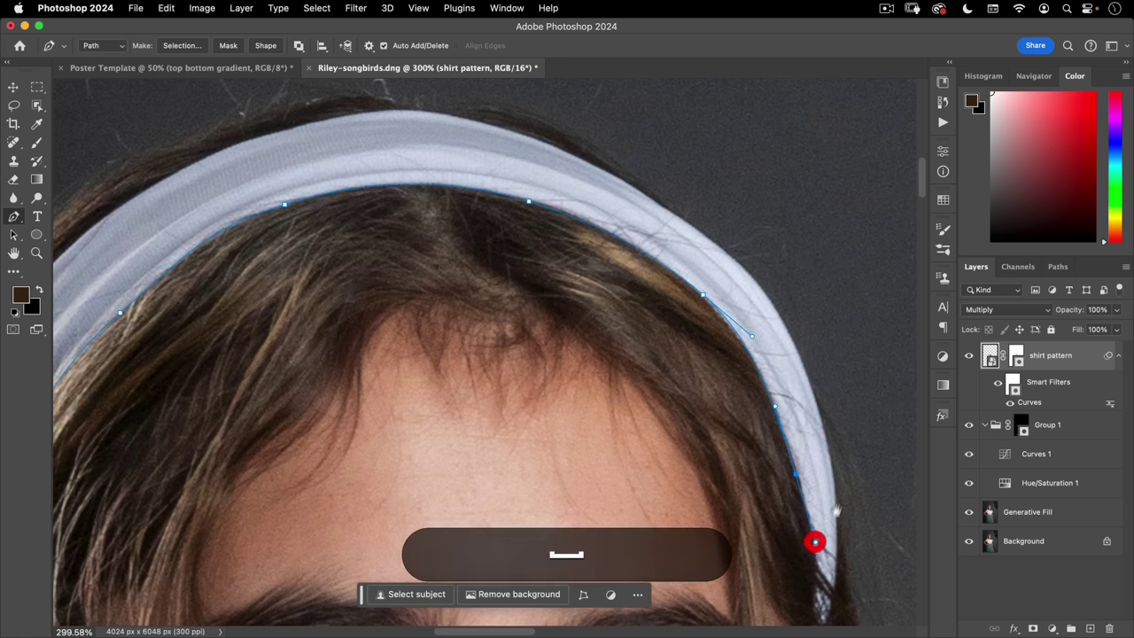
left_click_drag(815, 540, 688, 221)
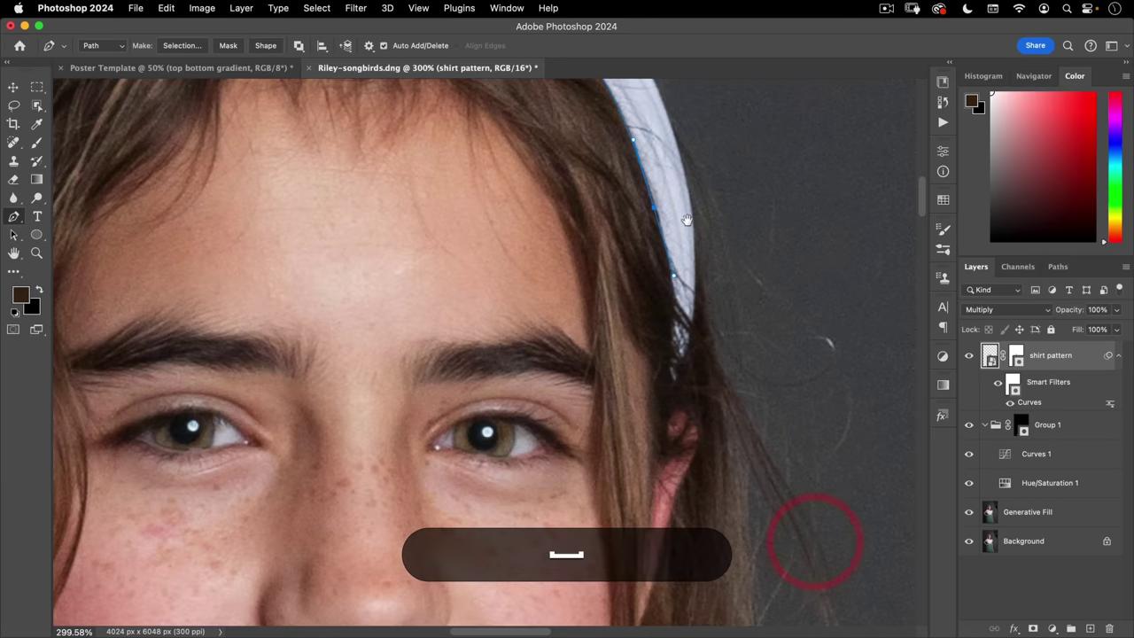
- Trace back up along the headband's outer edge over the top of the head
left_click(671, 382)
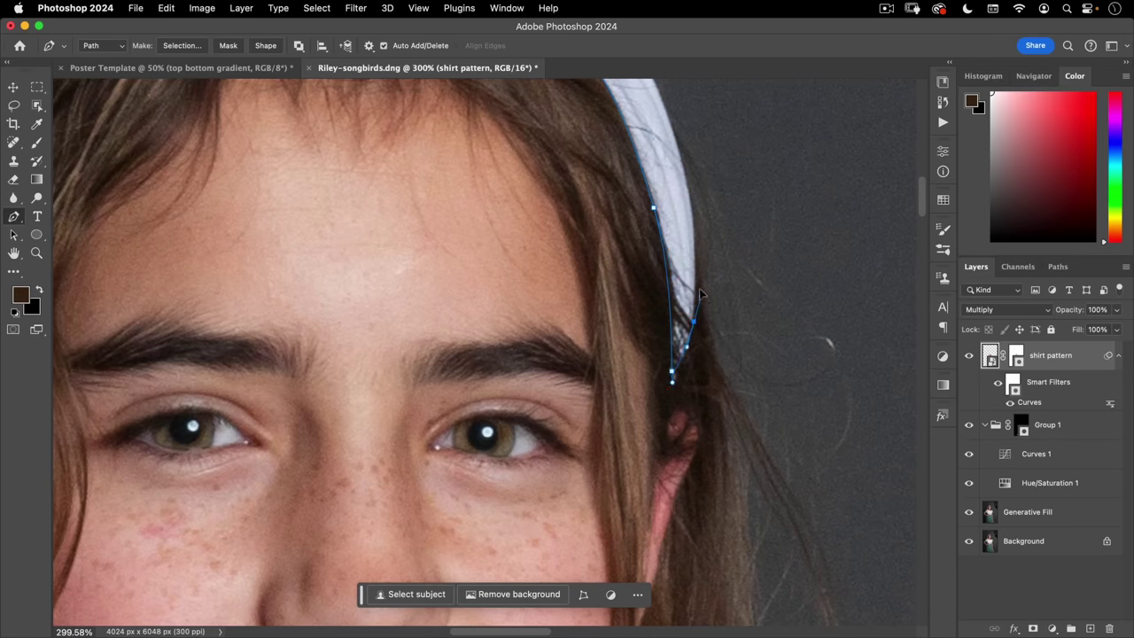
key("space")
left_click_drag(694, 279, 725, 480)
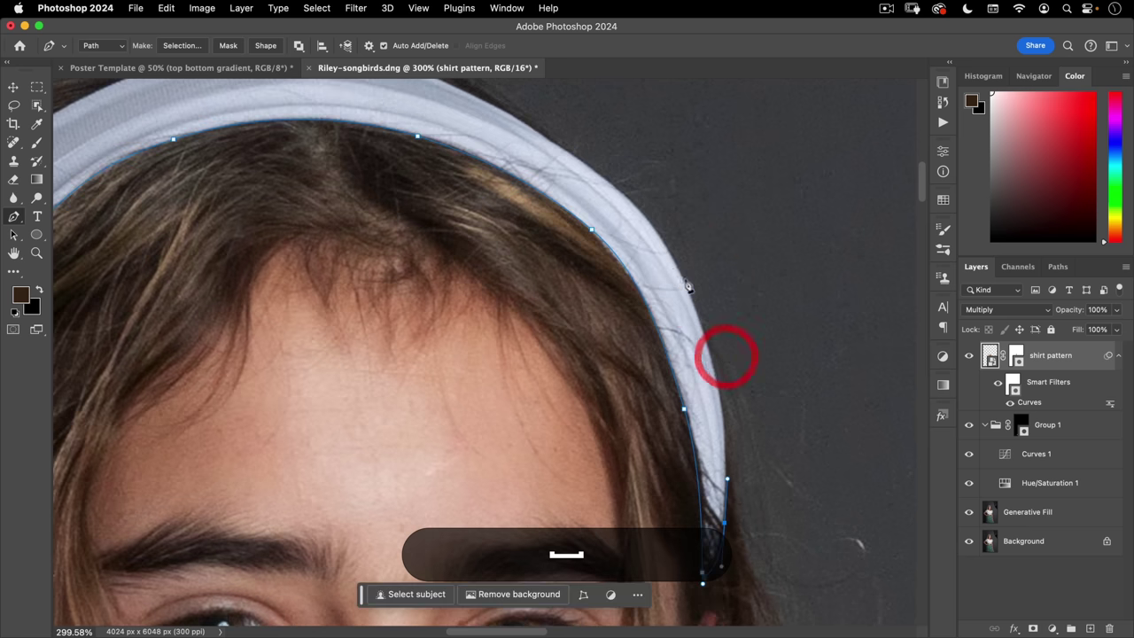
left_click_drag(683, 282, 637, 199)
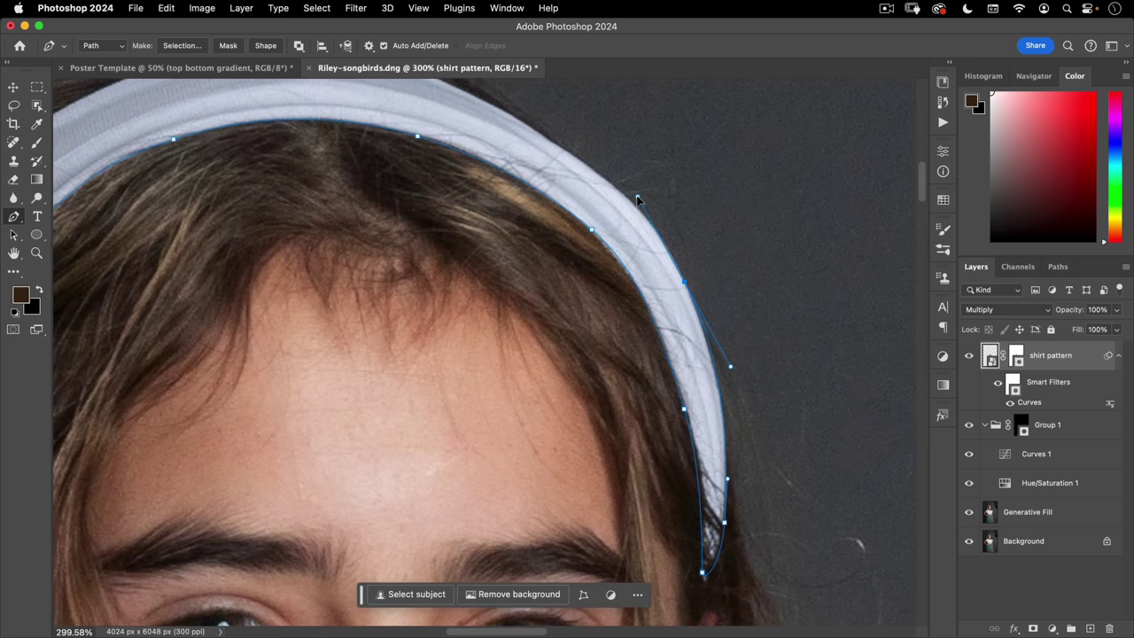
left_click(606, 175)
left_click(530, 127)
scroll(452, 82, "up", 1)
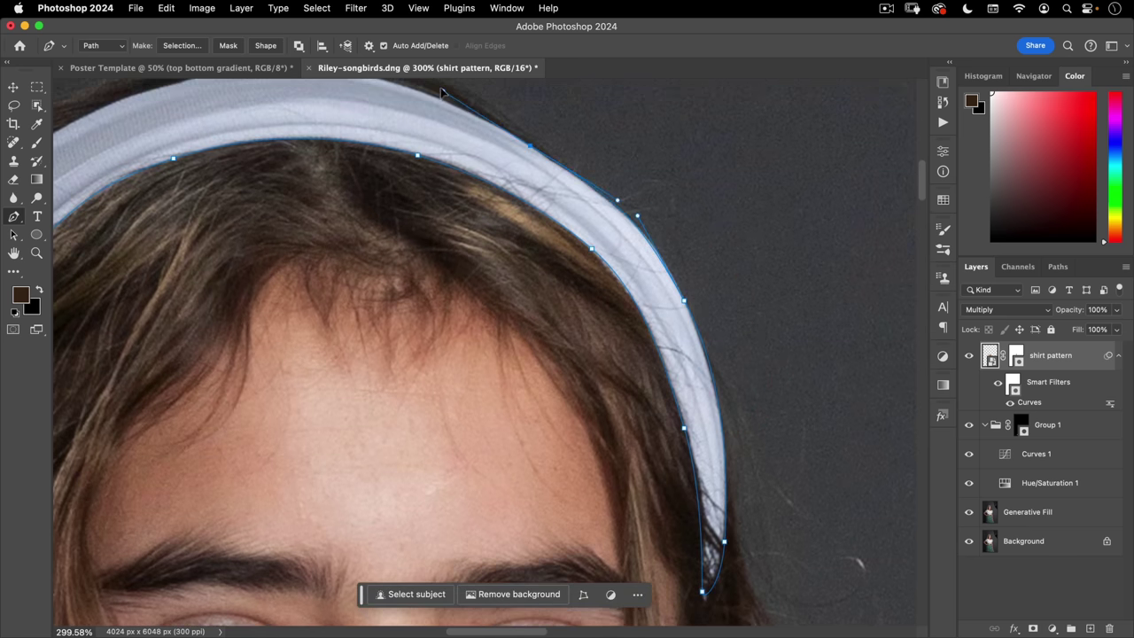
key("space")
left_click_drag(440, 88, 210, 79)
left_click_drag(625, 281, 625, 357)
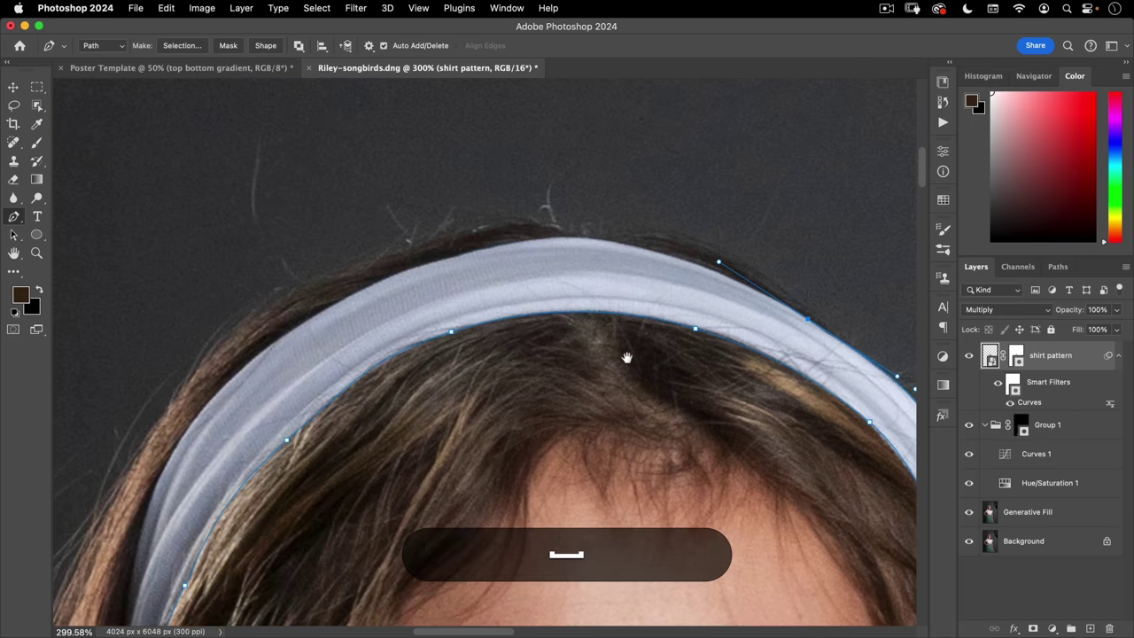
left_click_drag(577, 239, 521, 232)
left_click_drag(313, 315, 240, 363)
- Add anchors down the headband's left edge and close the path at its starting anchor
scroll(240, 355, "down", 5)
scroll(240, 355, "left", 3)
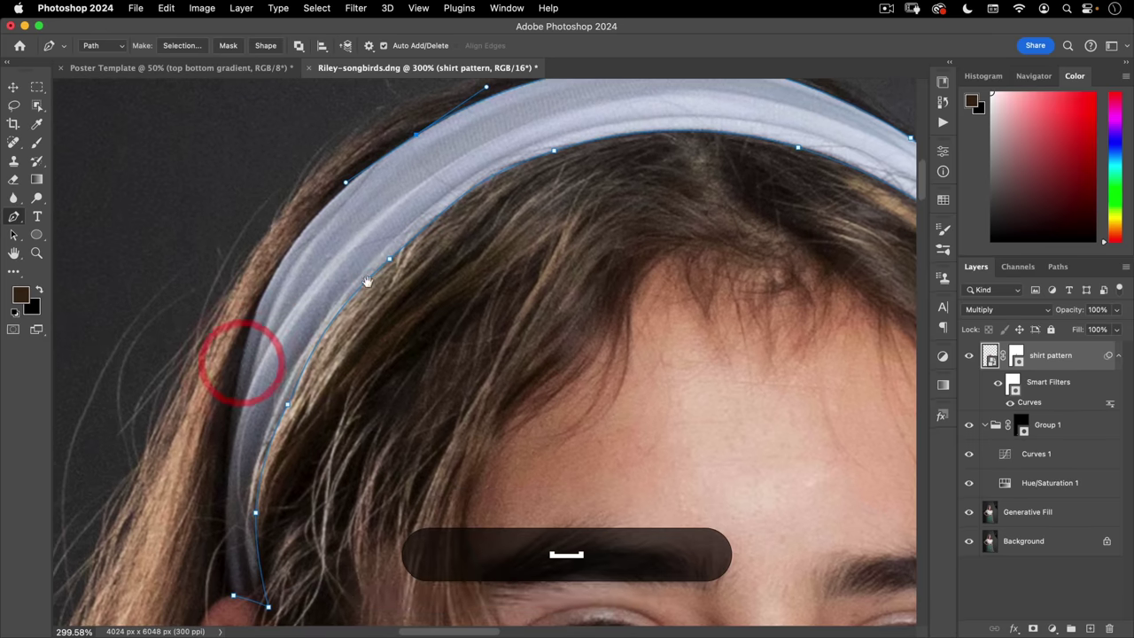
left_click_drag(273, 277, 240, 331)
left_click(231, 401)
left_click(229, 452)
left_click(228, 501)
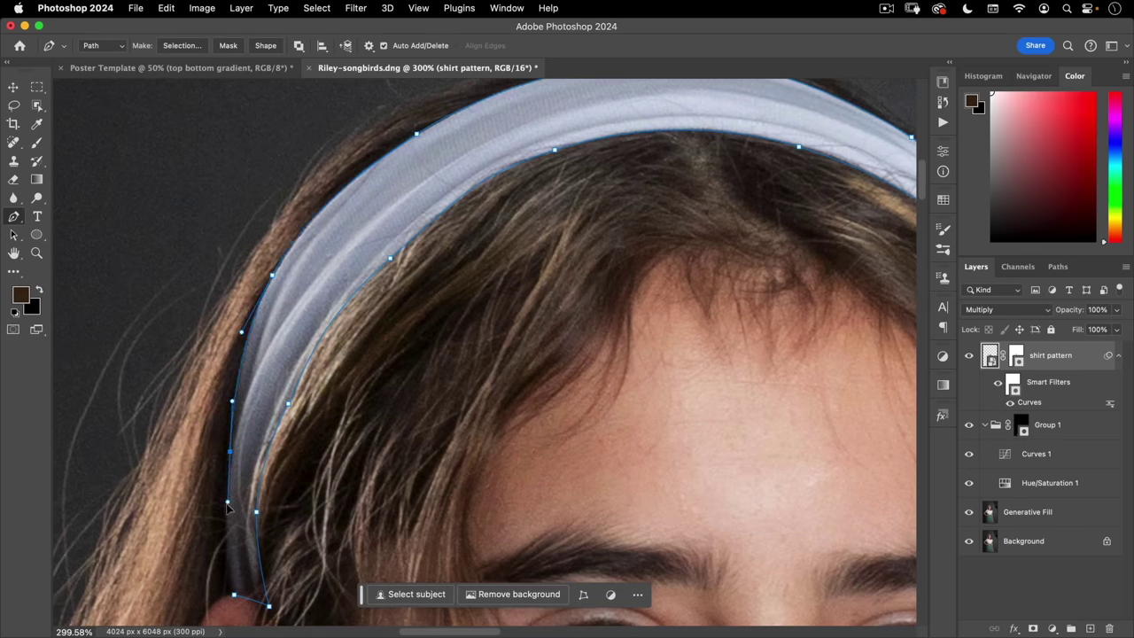
left_click(228, 501)
left_click(233, 595)
key("super+minus")
key("super+minus")
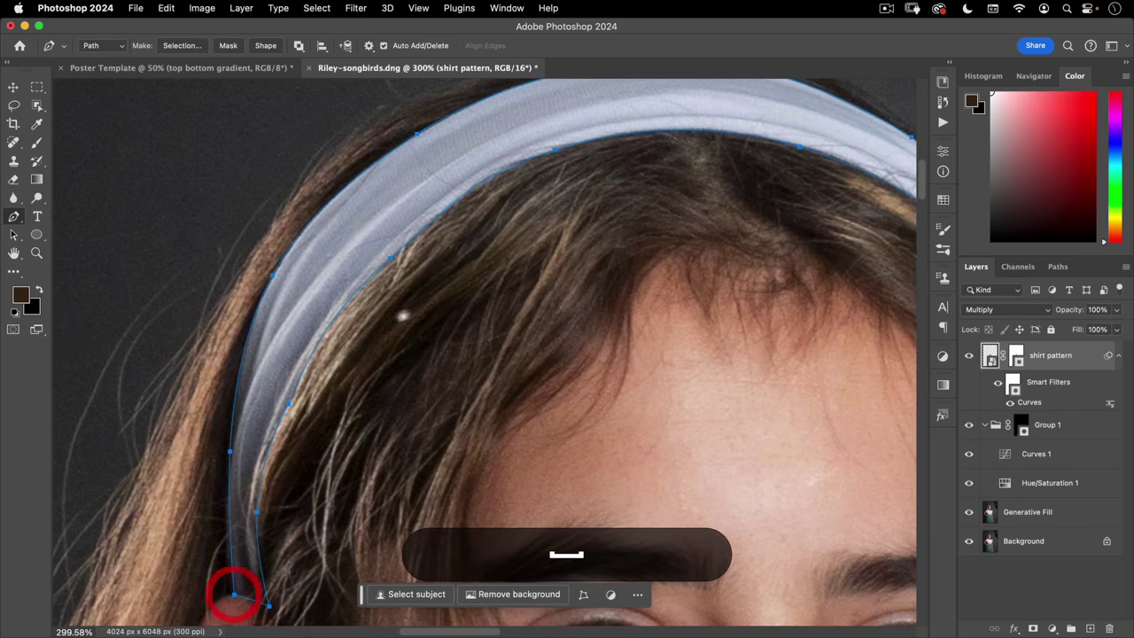
- Convert the traced headband path into an anti-aliased selection with a 0.5-pixel feather
right_click(462, 274)
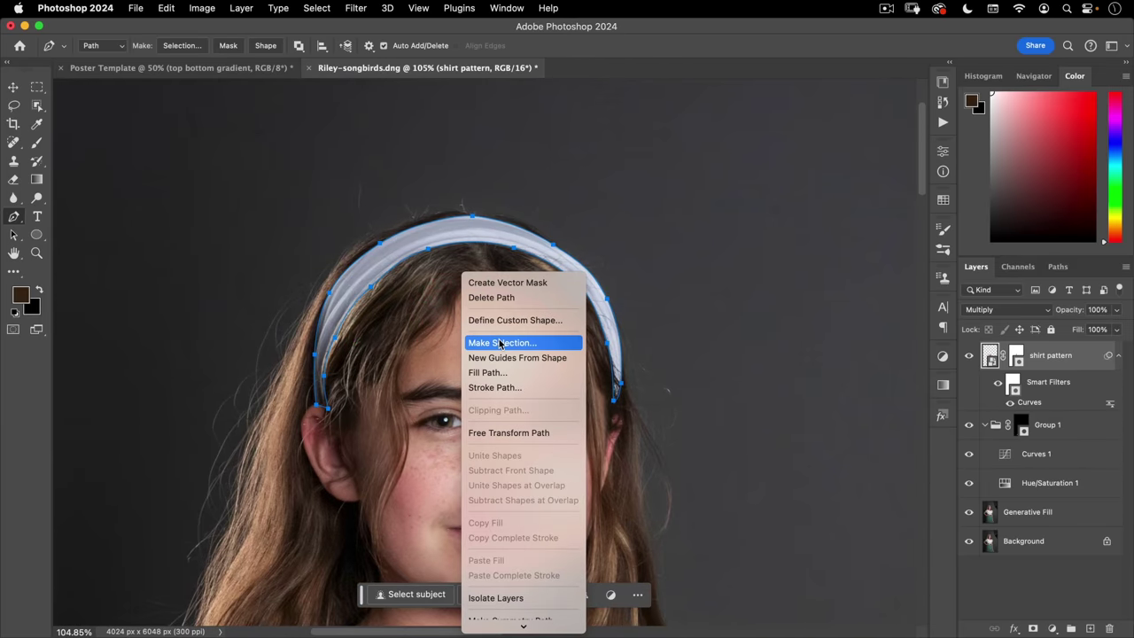
left_click(500, 342)
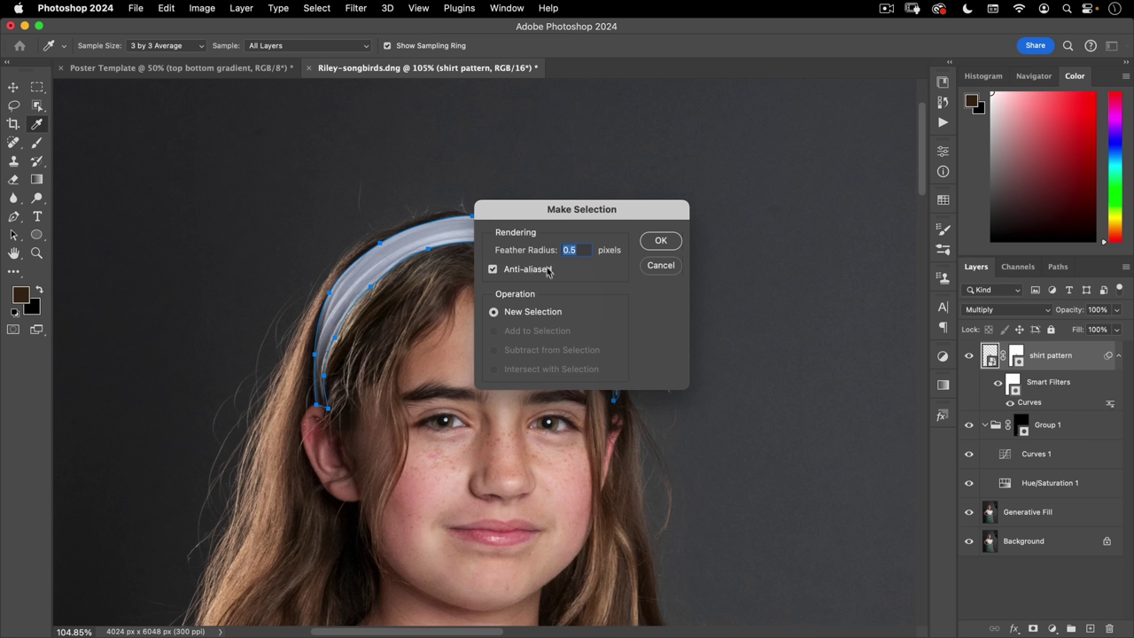
left_click(661, 241)
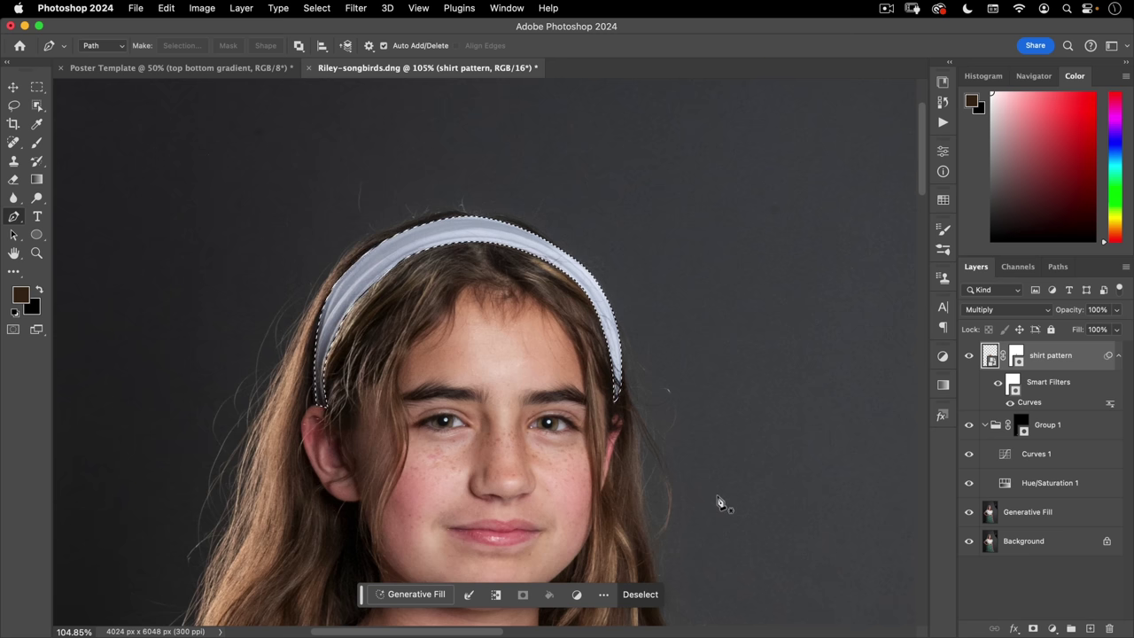
- Add a Solid Color fill layer sampled from the skirt, set to red c61619, in Multiply mode
left_click(1052, 628)
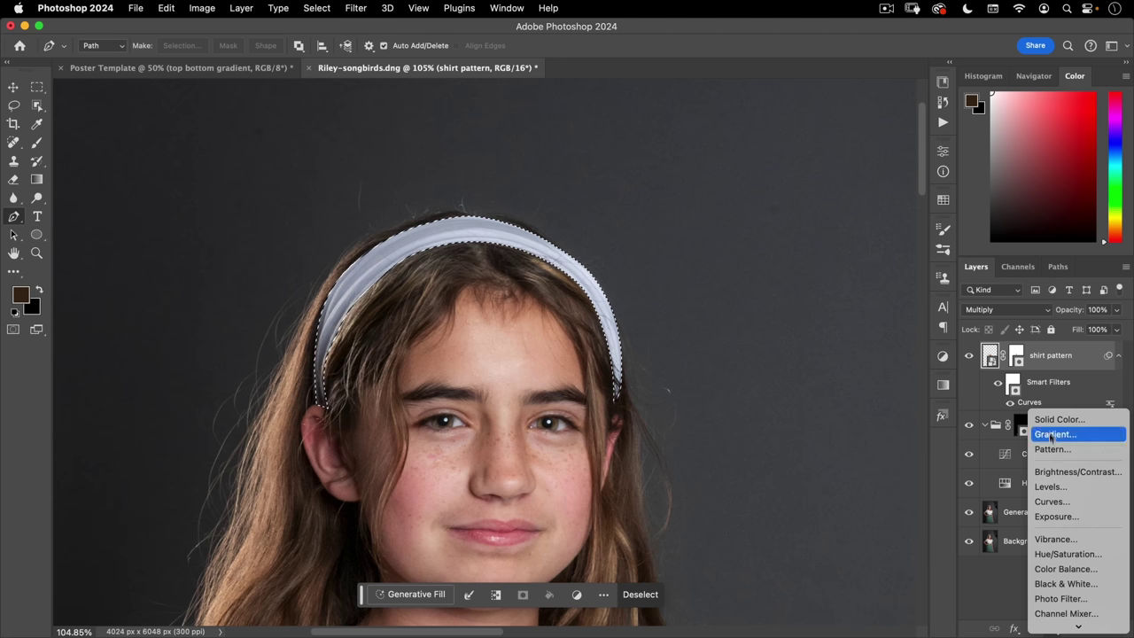
left_click(1054, 415)
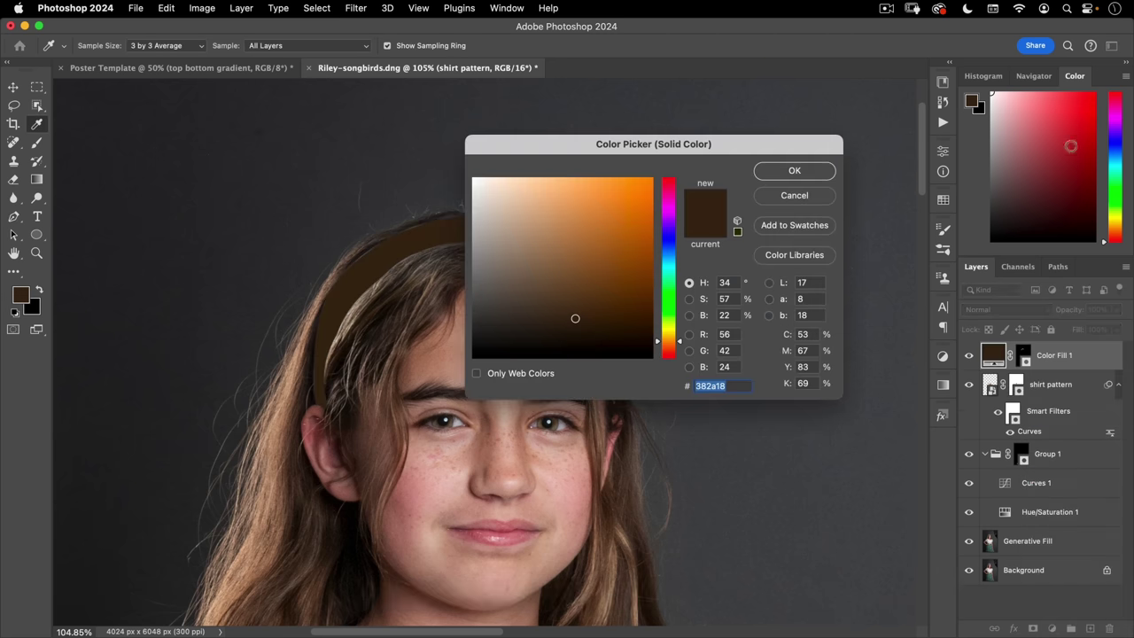
left_click_drag(352, 460, 292, 442)
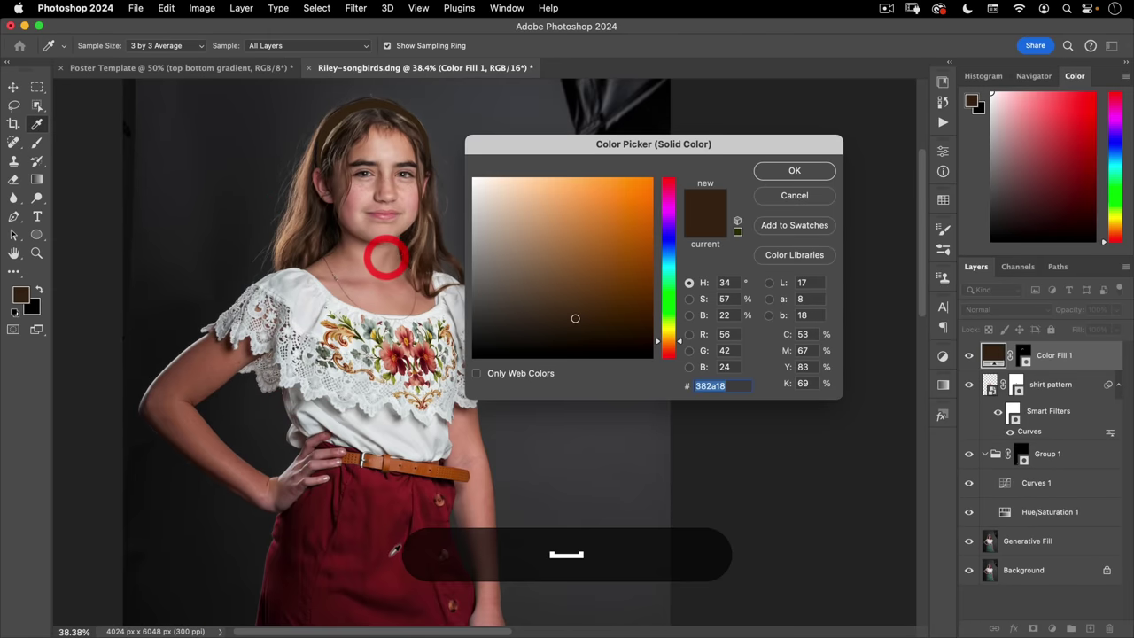
left_click(396, 502)
left_click(634, 216)
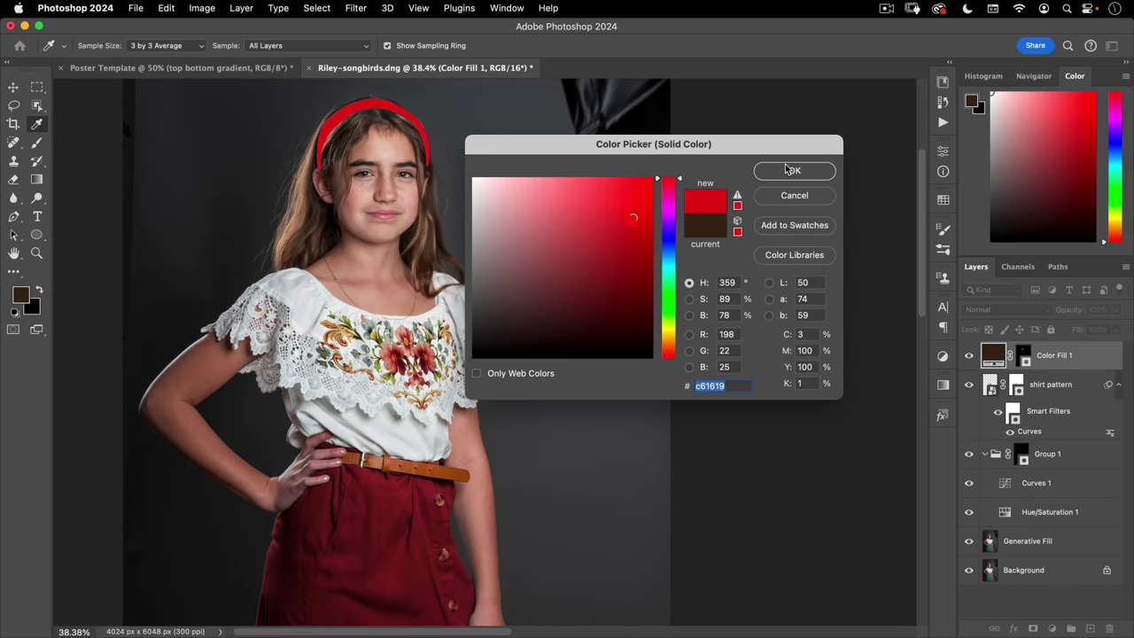
left_click(792, 164)
left_click(1021, 310)
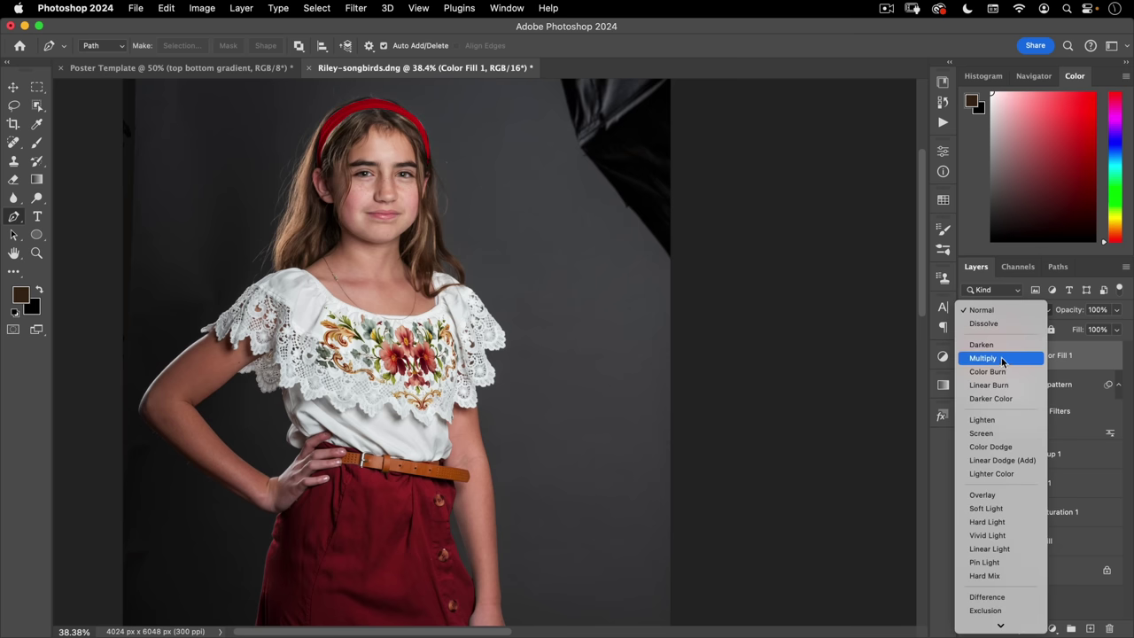
left_click(1002, 360)
- Zoom in on the face to inspect the red headband and its edges
left_click_drag(367, 112, 423, 101)
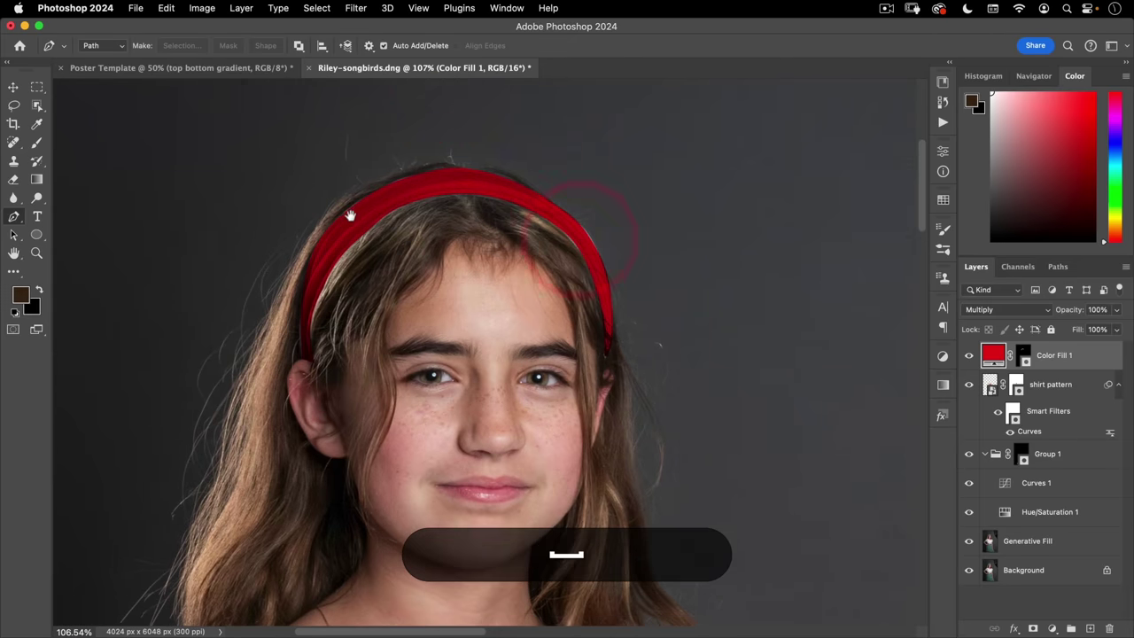
left_click_drag(349, 215, 451, 263)
left_click_drag(664, 228, 706, 216)
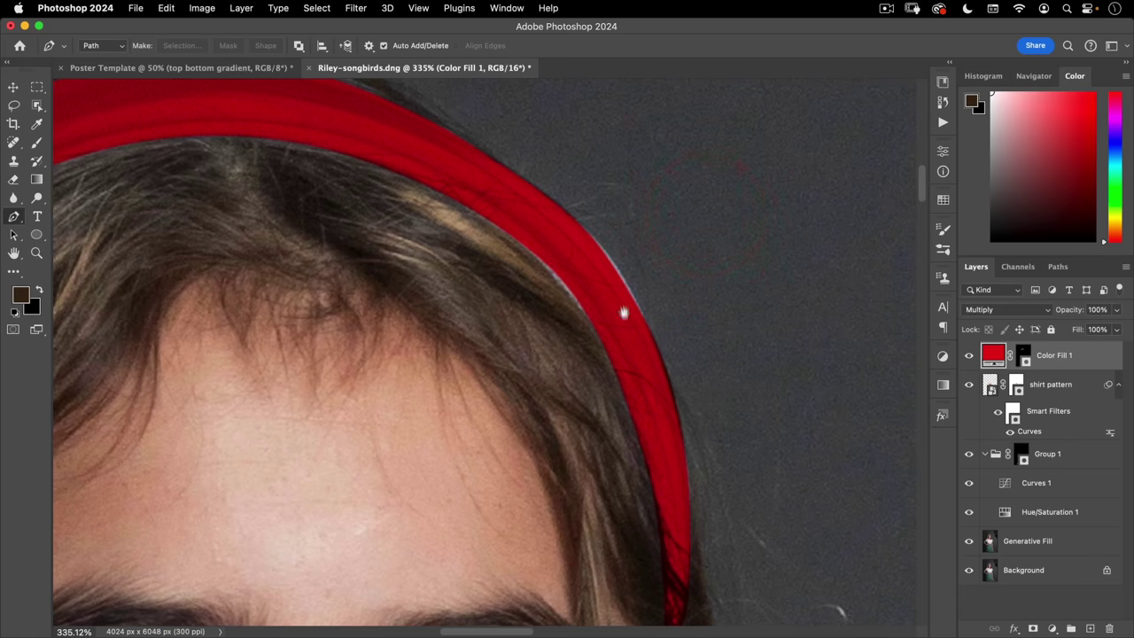
left_click_drag(618, 282, 560, 272)
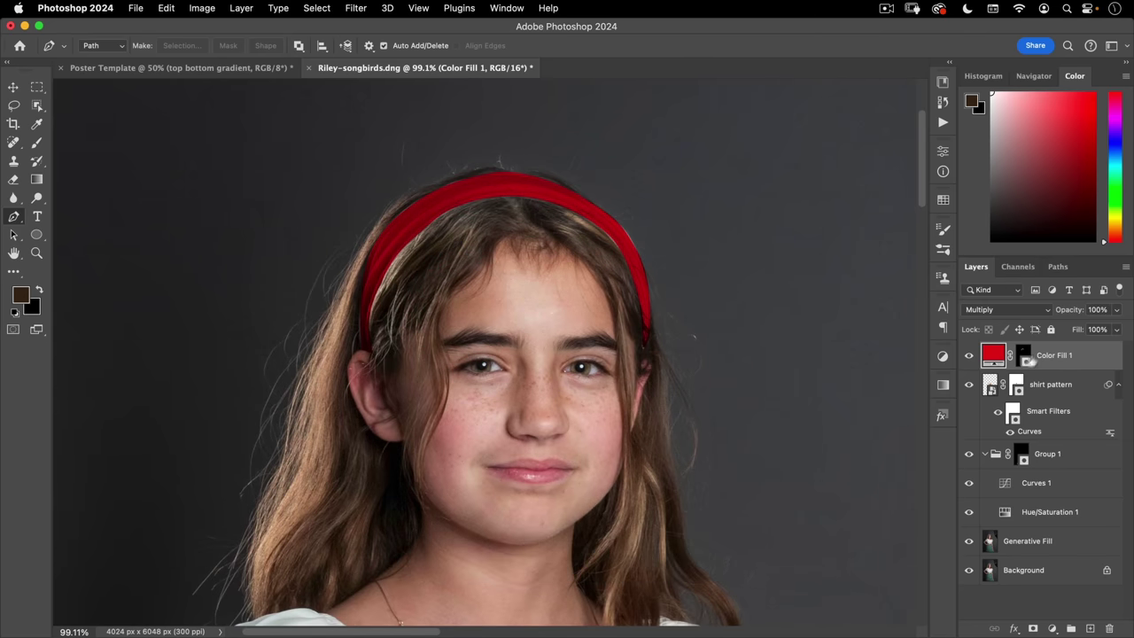
key("super")
- Undo the Color Fill layer and add a Curves adjustment layer for the headband instead
key("super+z")
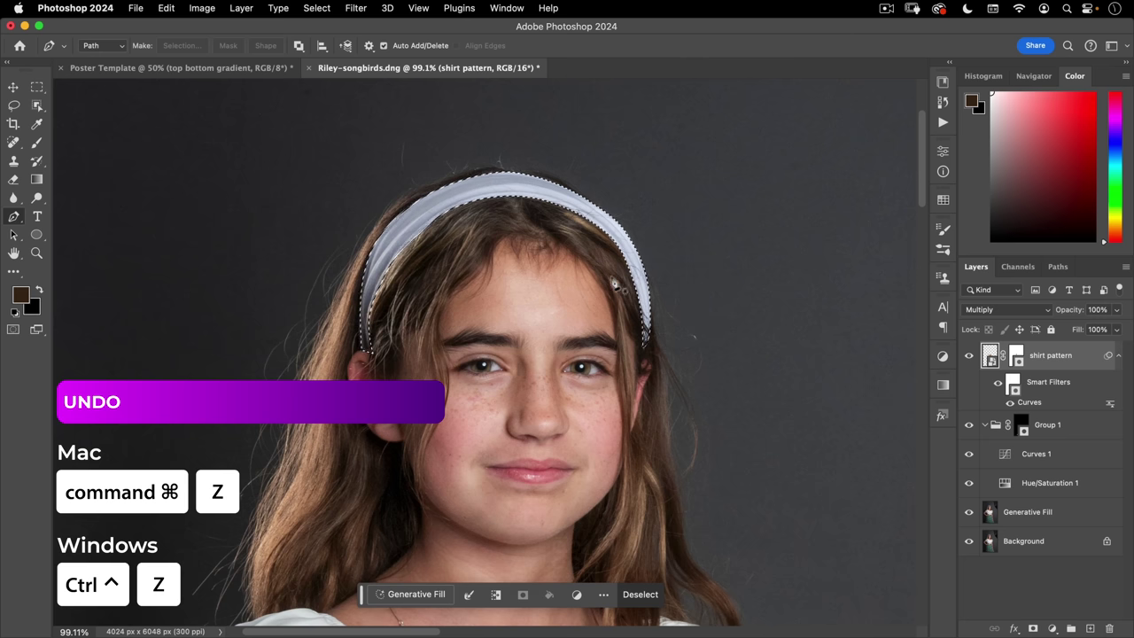
left_click(1051, 628)
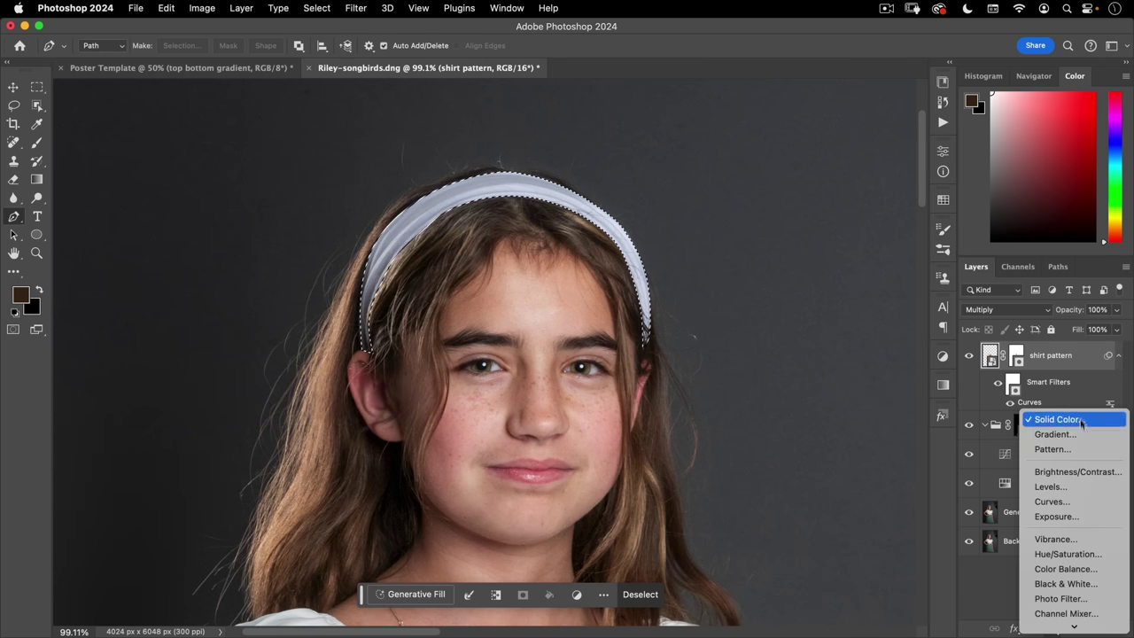
left_click(1052, 501)
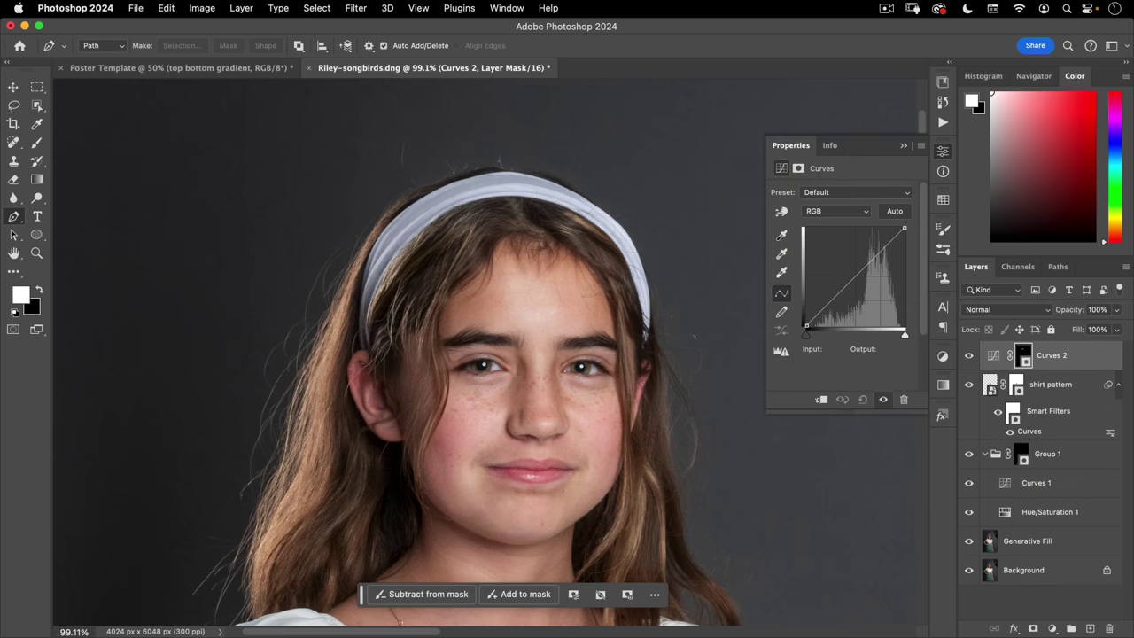
- Pull down the Green and Blue channel curves so the headband turns red
left_click(832, 212)
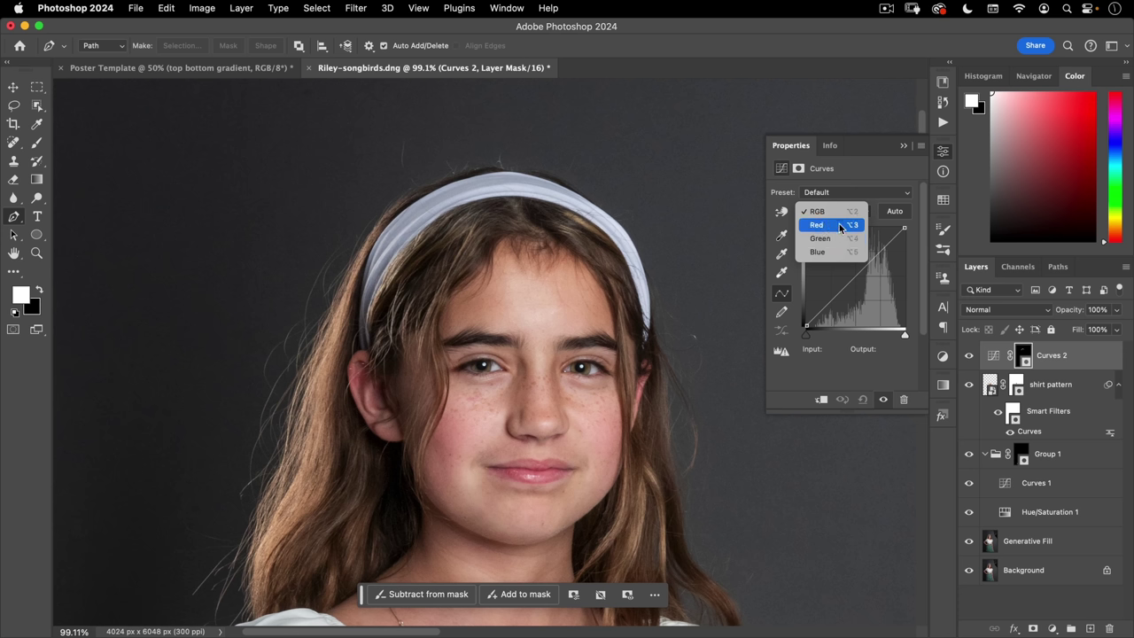
left_click(838, 237)
left_click(903, 229)
left_click_drag(907, 254, 877, 354)
left_click(837, 211)
left_click(831, 227)
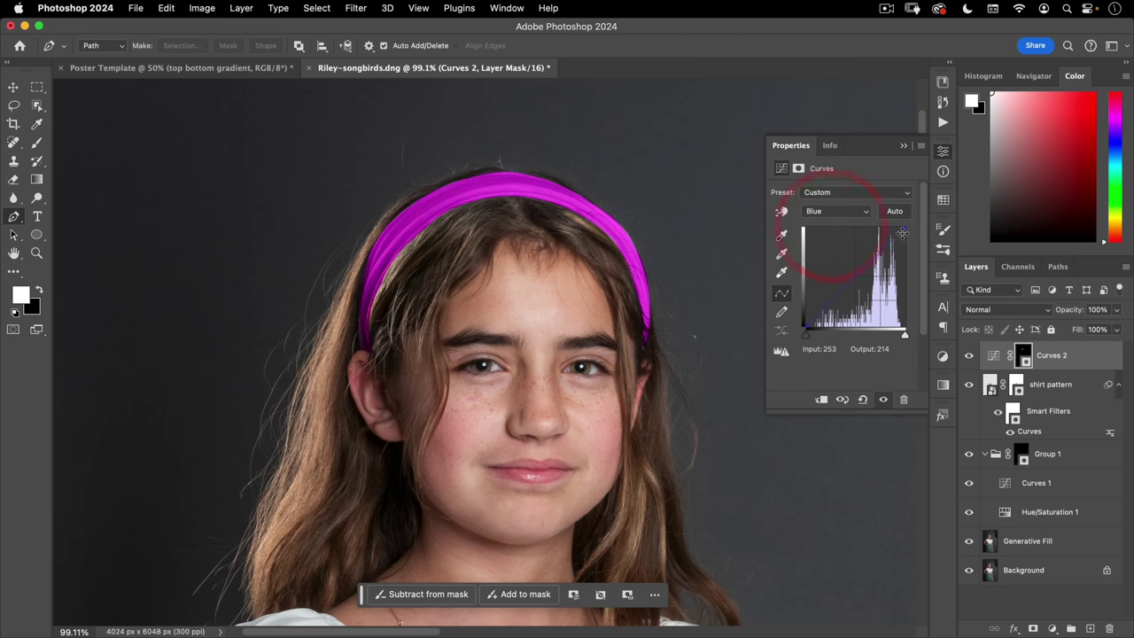
left_click_drag(899, 316, 876, 311)
left_click(837, 211)
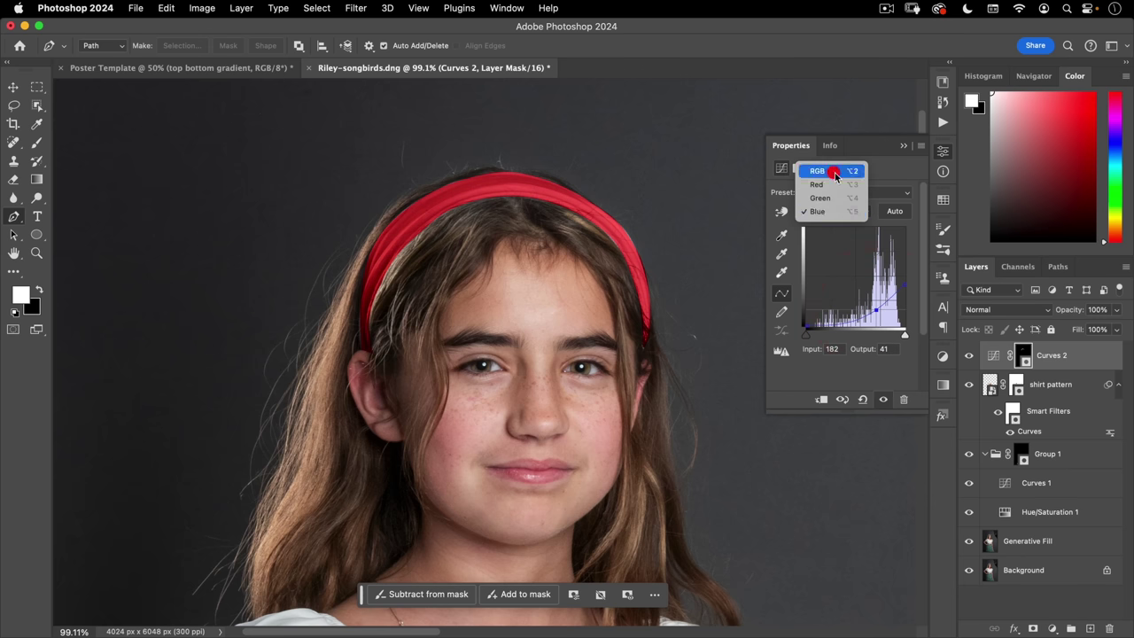
- Darken the RGB curve's midtones while adding a point to keep the headband highlights
left_click(834, 174)
left_click_drag(853, 280, 860, 295)
left_click_drag(891, 250, 894, 253)
left_click_drag(861, 293, 861, 298)
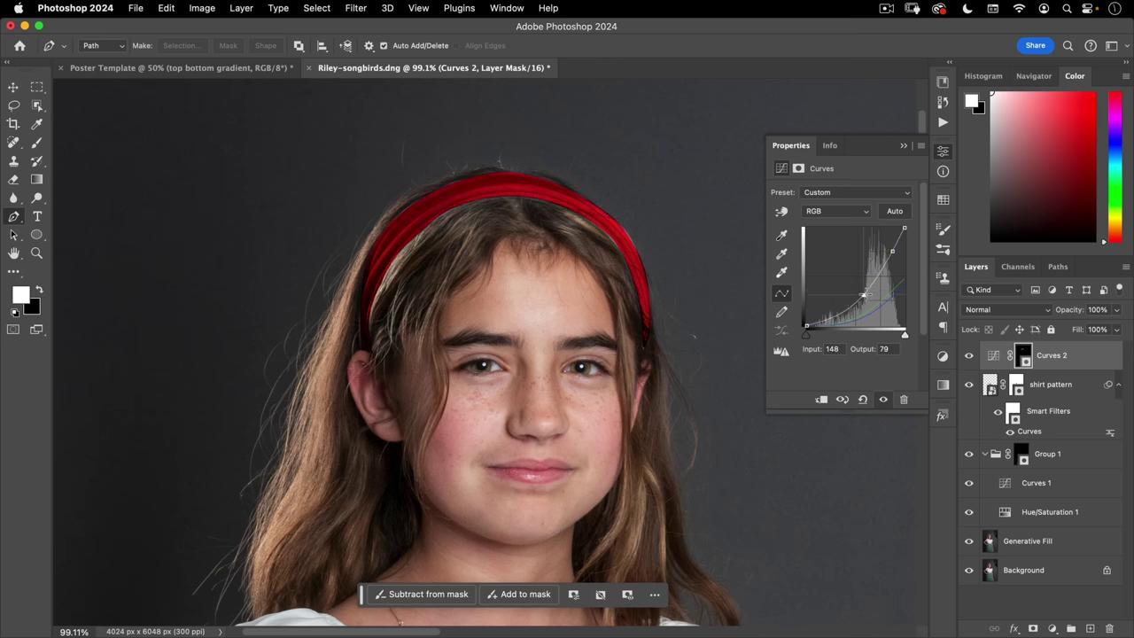
left_click(942, 150)
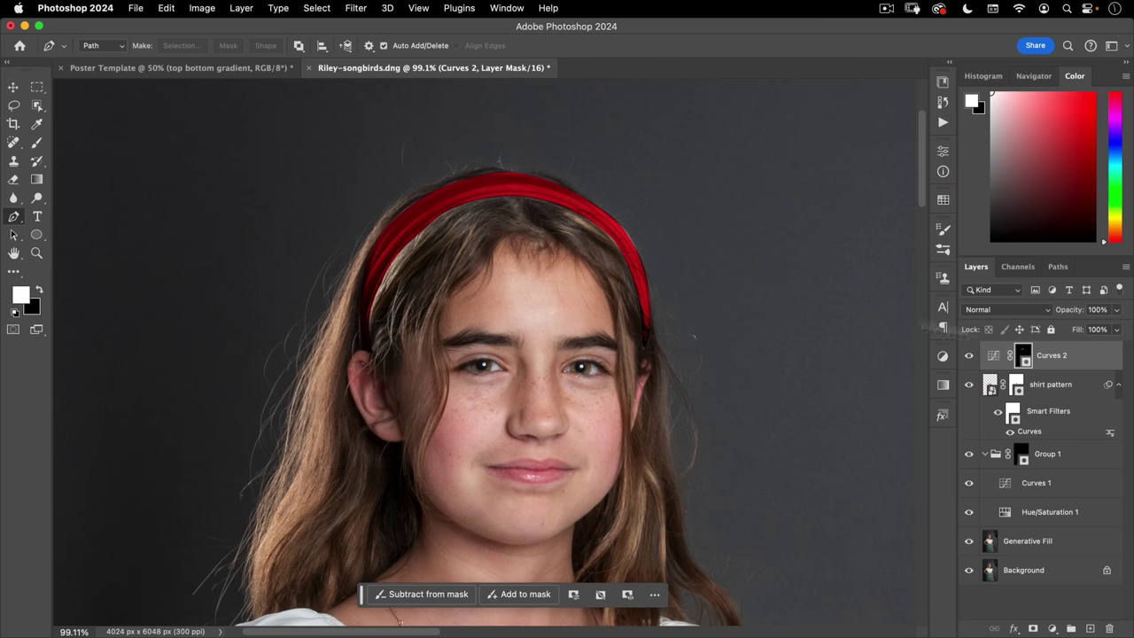
- Nudge the Curves 2 midtone point slightly darker, to Input 152, Output 94
double_click(994, 356)
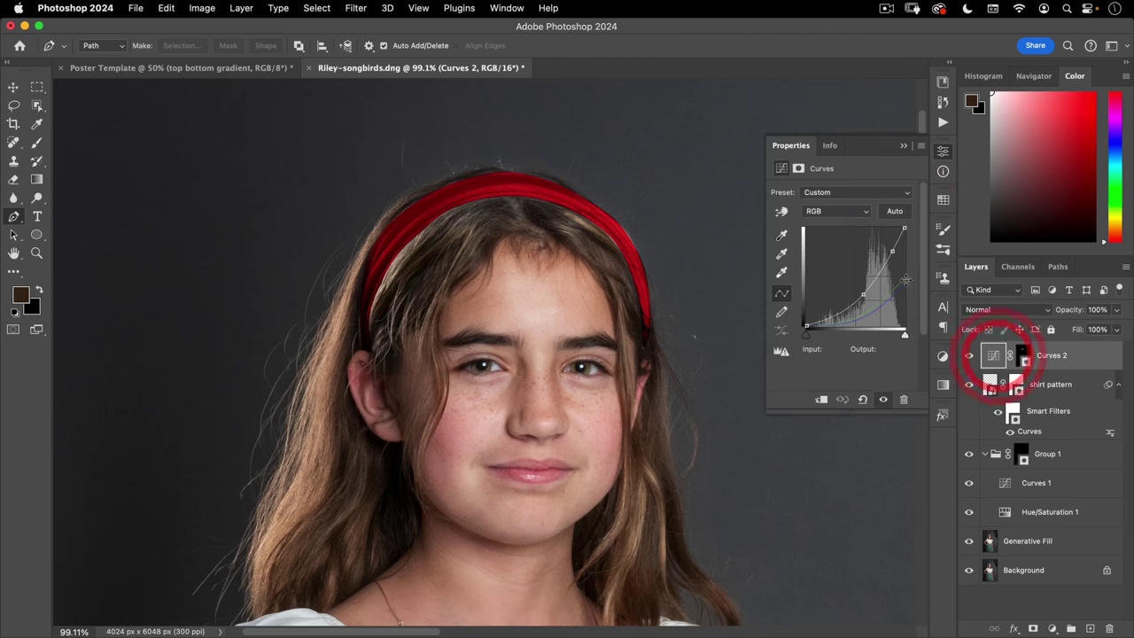
left_click_drag(859, 288, 863, 288)
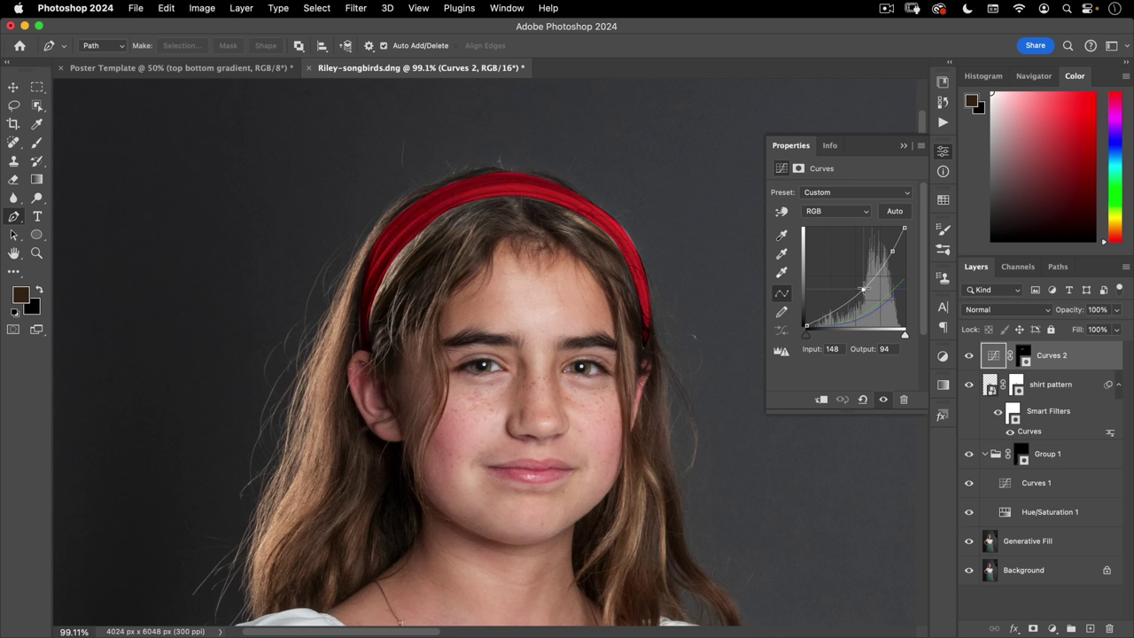
left_click(866, 288)
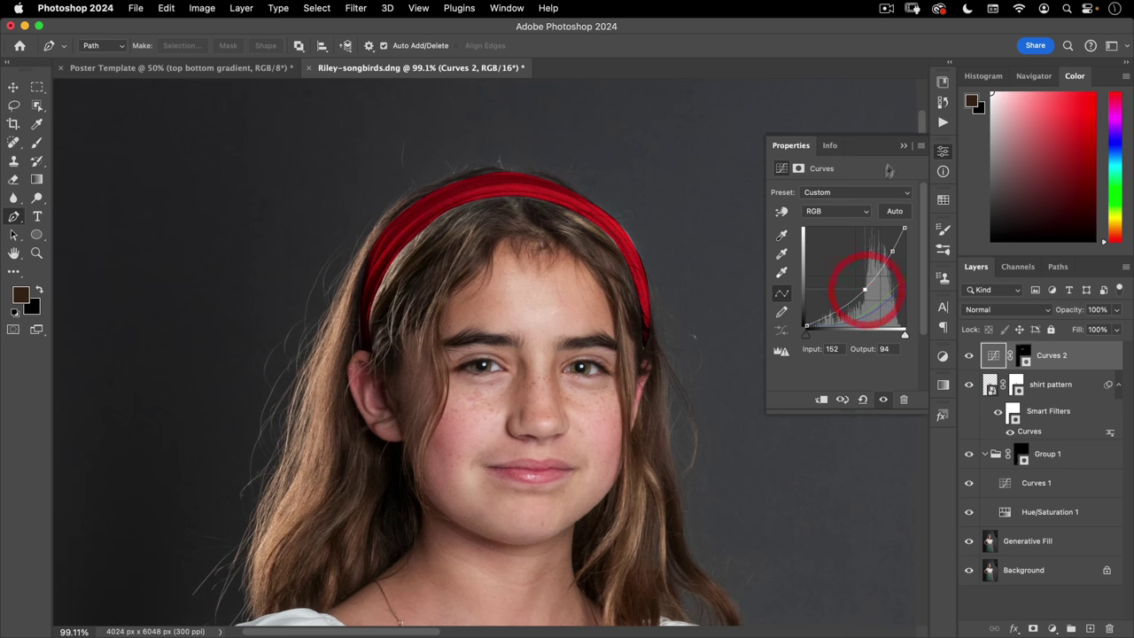
left_click(942, 151)
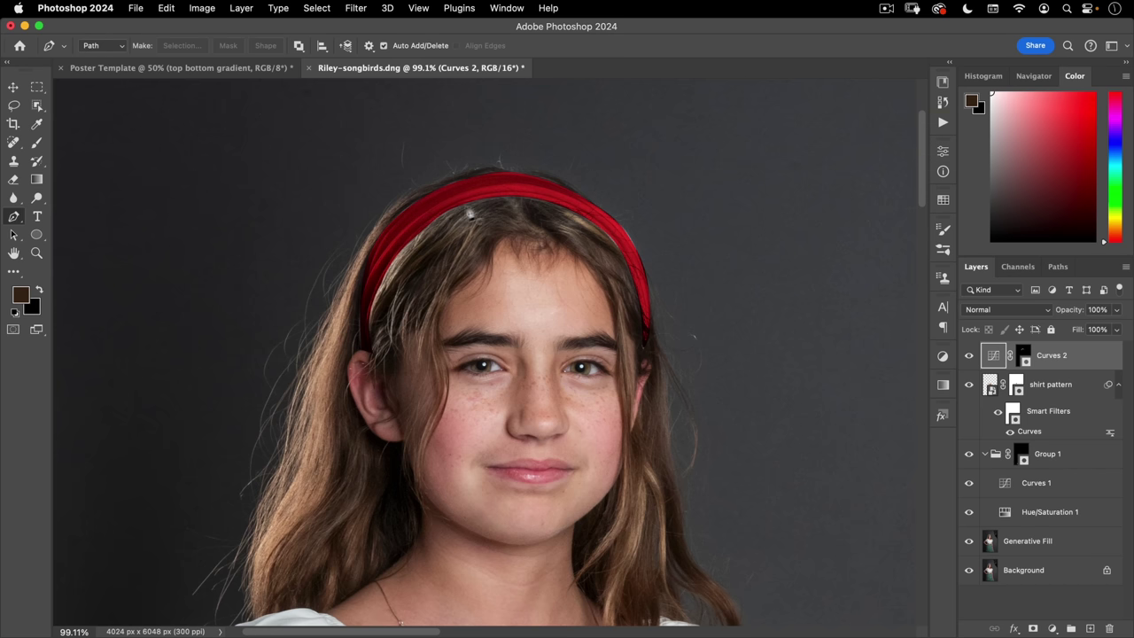
left_click_drag(407, 217, 468, 164)
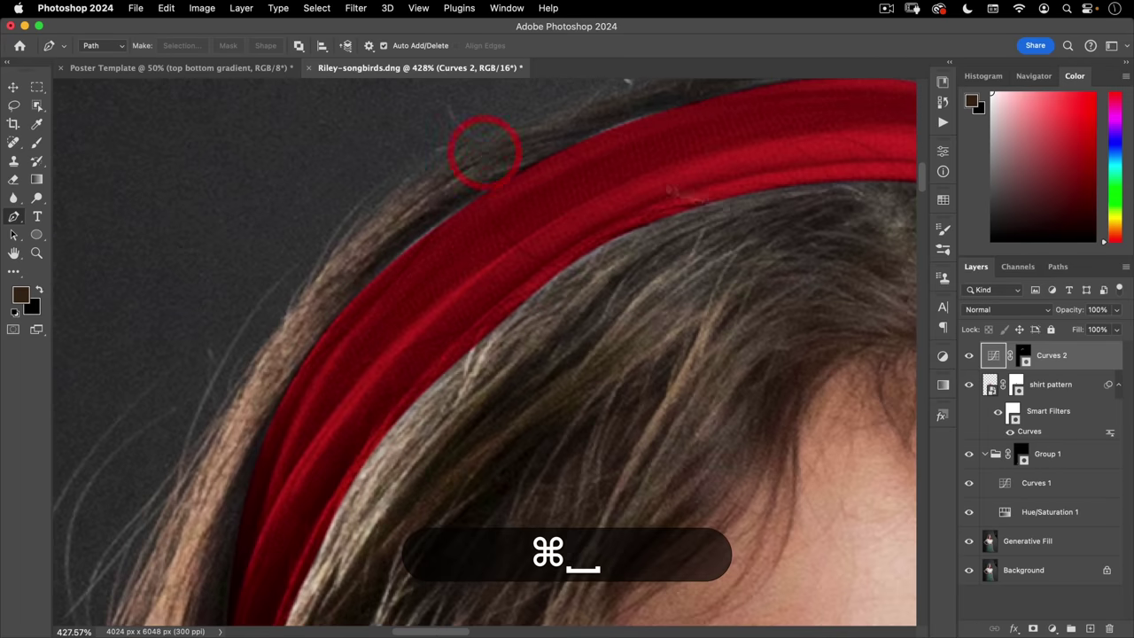
- Paint the Curves 2 mask along the headband's right edge with an enlarged brush, then return to Move
left_click(1023, 354)
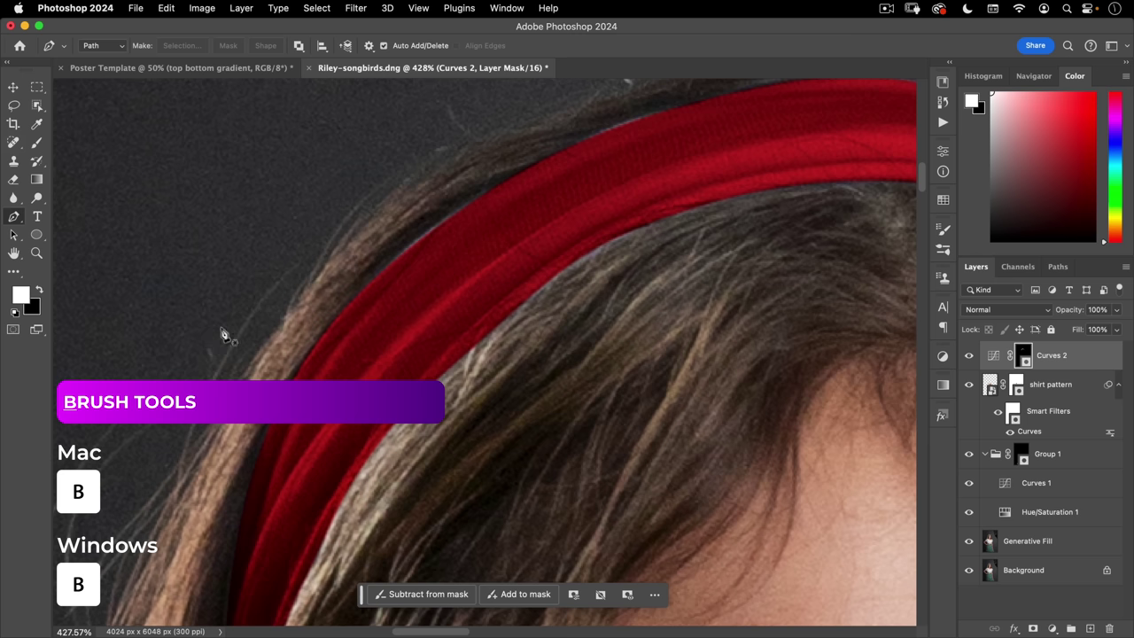
key("b")
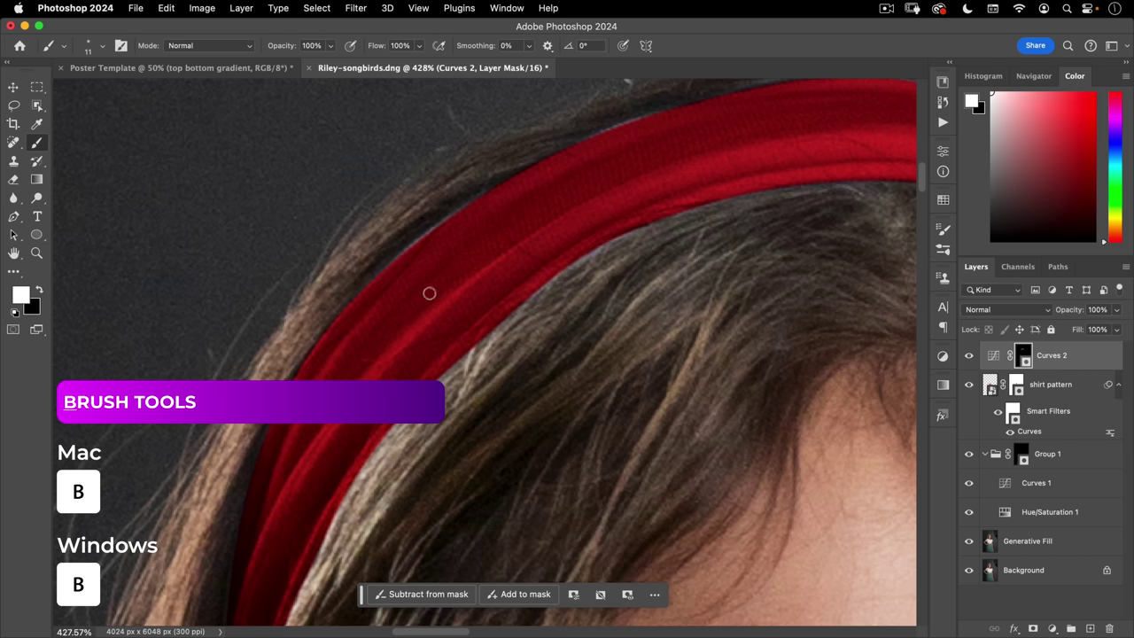
mouse_move(401, 281)
left_mouse_down()
mouse_move(426, 284)
mouse_move(413, 256)
mouse_move(398, 271)
left_mouse_up()
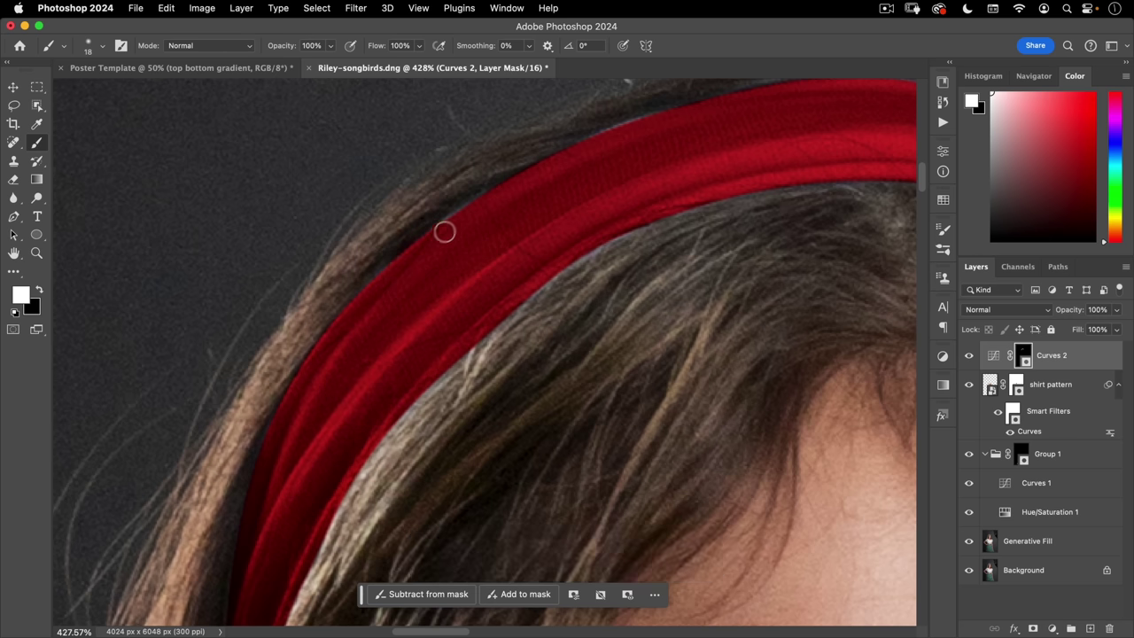
mouse_move(519, 193)
left_mouse_down()
mouse_move(577, 233)
mouse_move(589, 227)
left_mouse_up()
mouse_move(512, 259)
left_mouse_down()
mouse_move(584, 158)
mouse_move(620, 132)
left_mouse_up()
key("super+space")
mouse_move(699, 132)
left_mouse_down()
mouse_move(537, 222)
mouse_move(465, 204)
left_mouse_up()
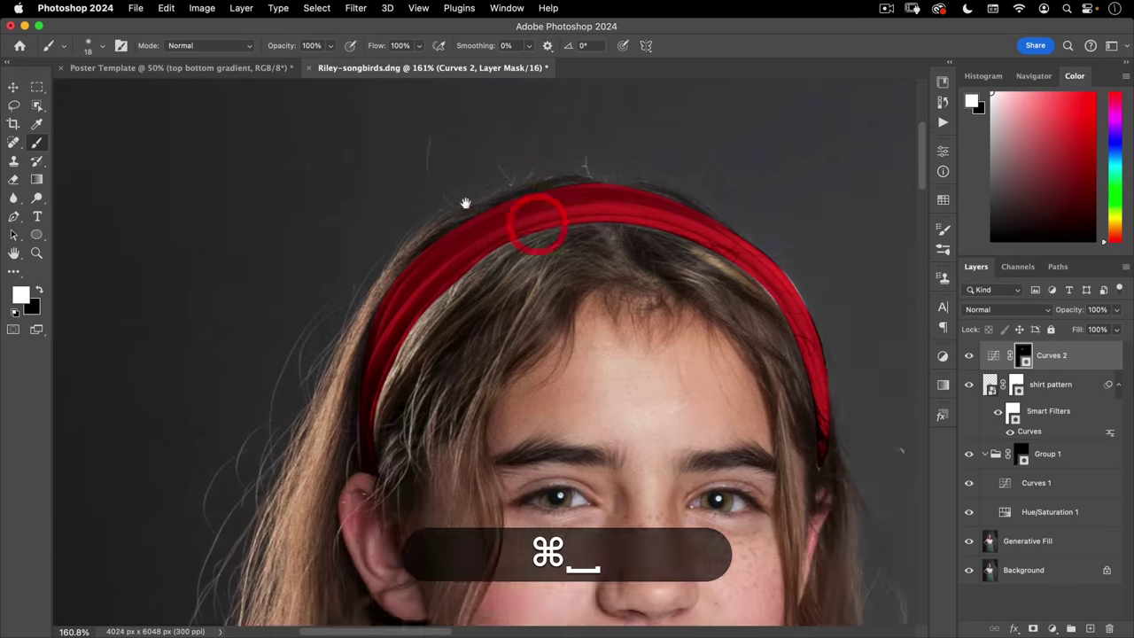
left_click_drag(584, 256, 750, 372)
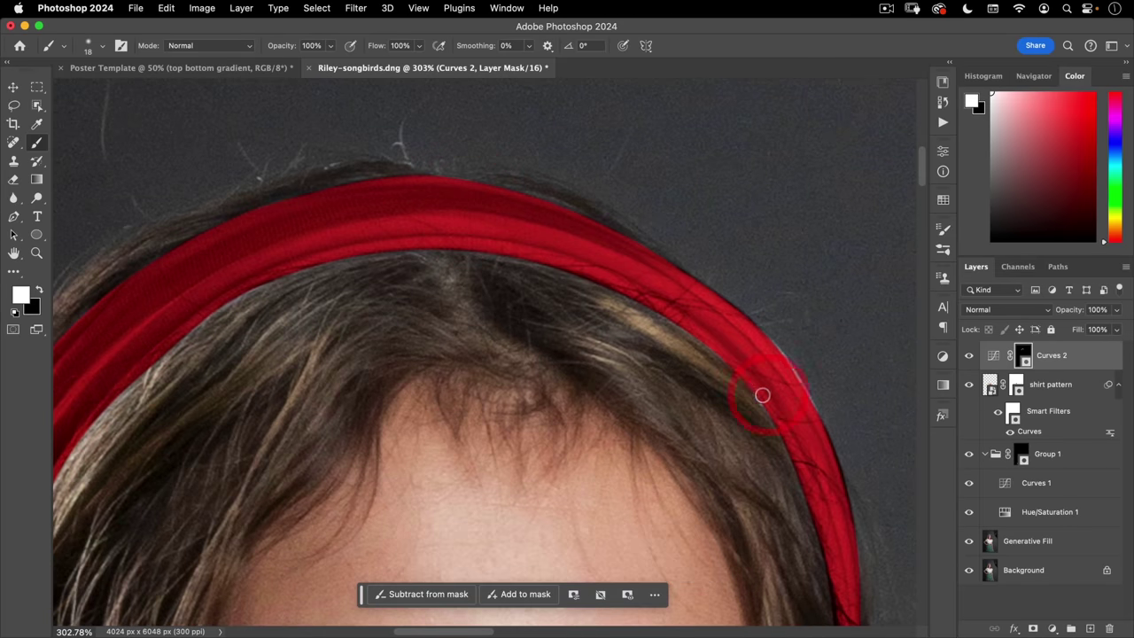
left_click_drag(791, 423, 763, 342)
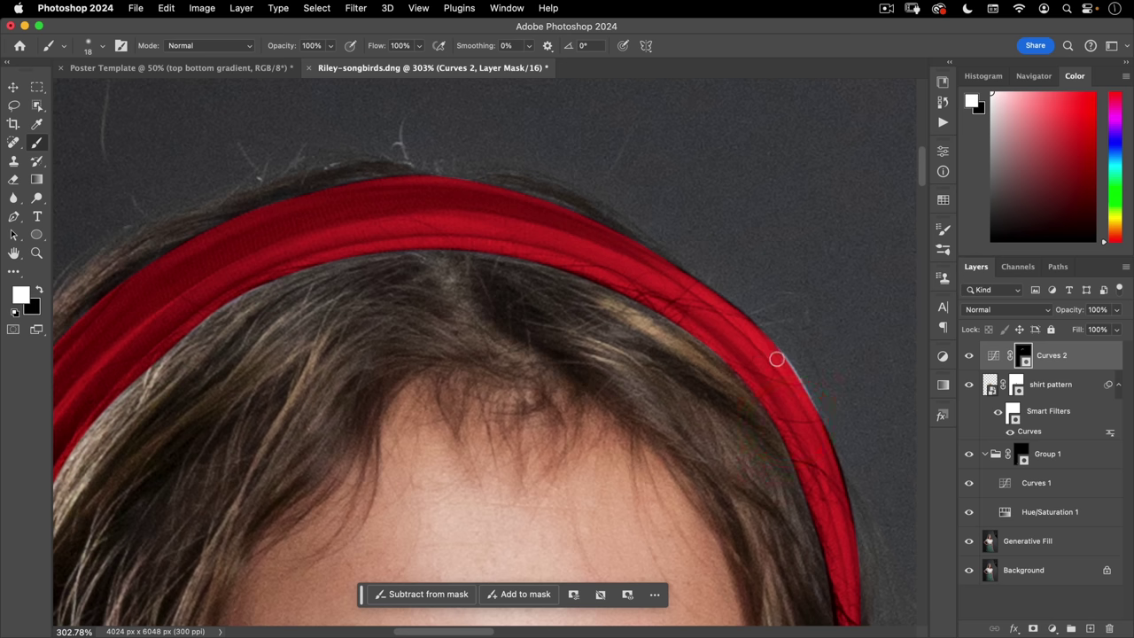
left_click_drag(825, 456, 550, 372)
left_click_drag(526, 214, 553, 298)
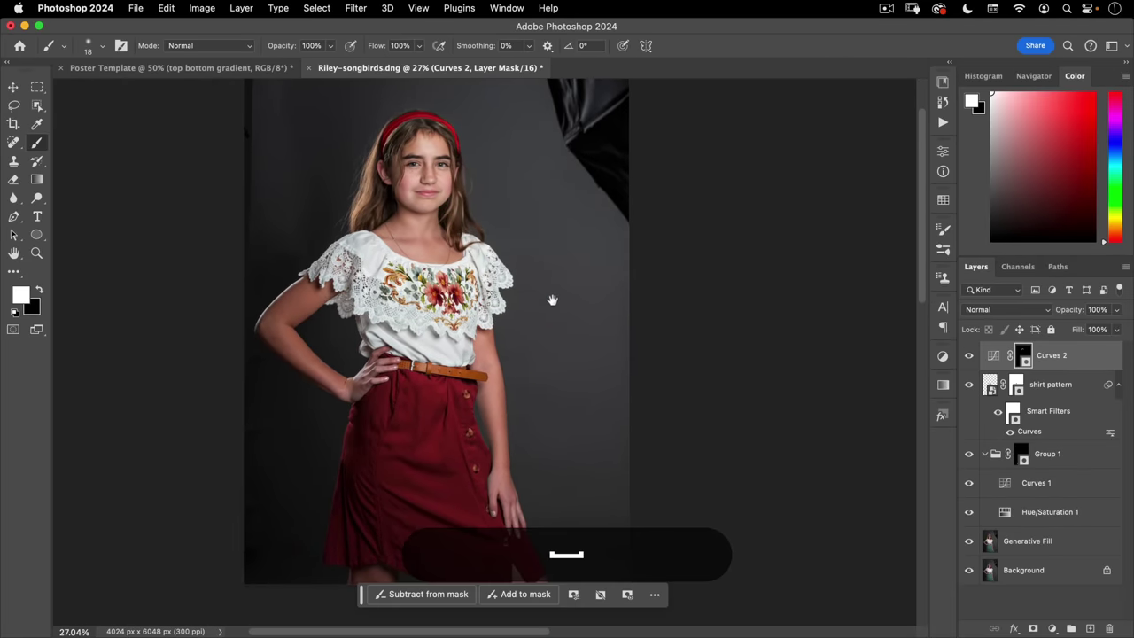
key("v")
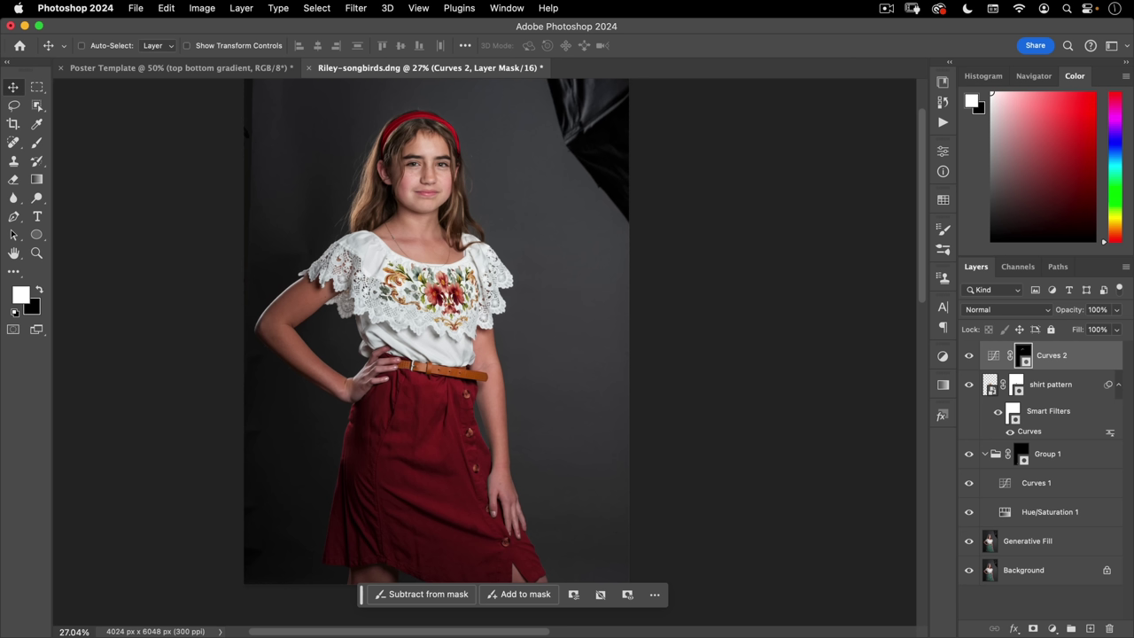
- On the Generative Fill layer, marquee-select the head and shoulders and open Filter > Liquify
left_click(1020, 544)
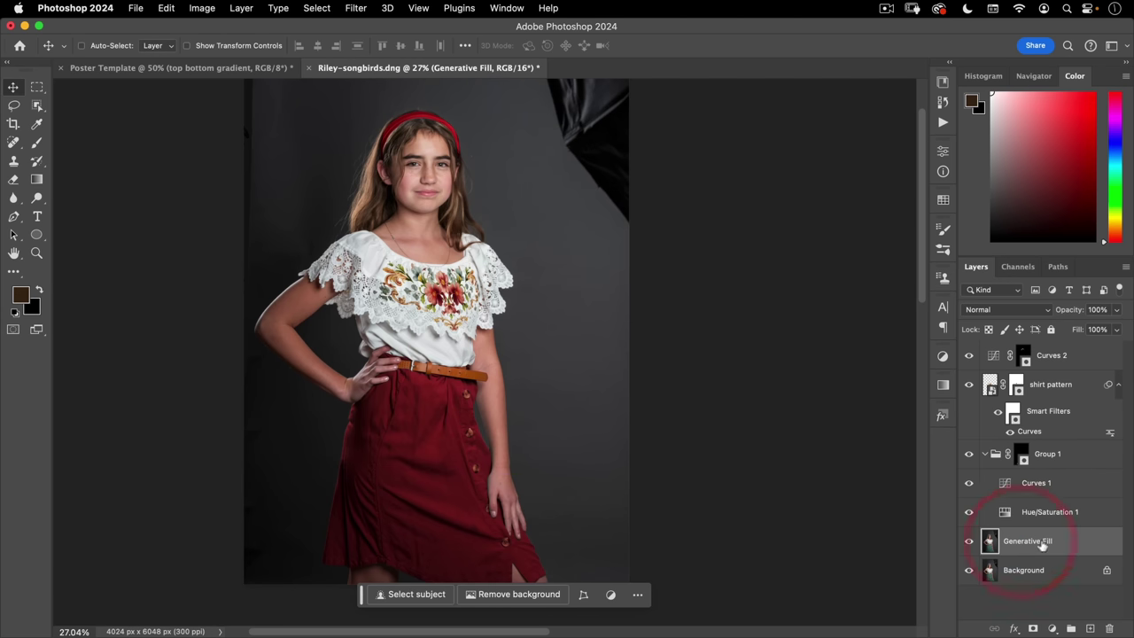
left_click(36, 86)
left_click(434, 144, "super")
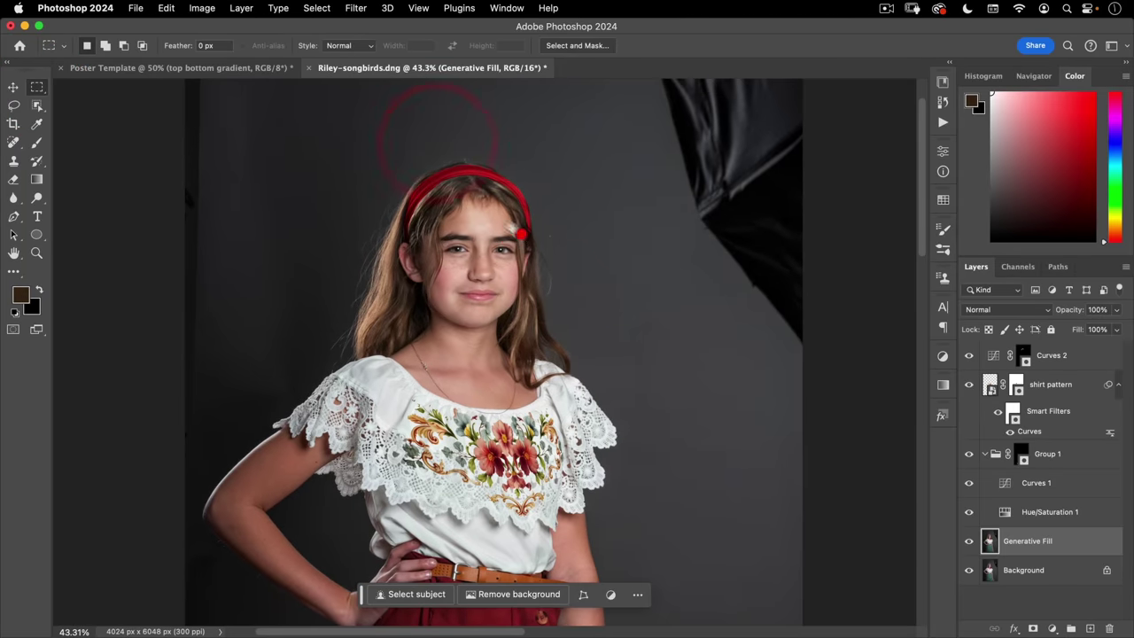
left_click_drag(310, 118, 589, 388)
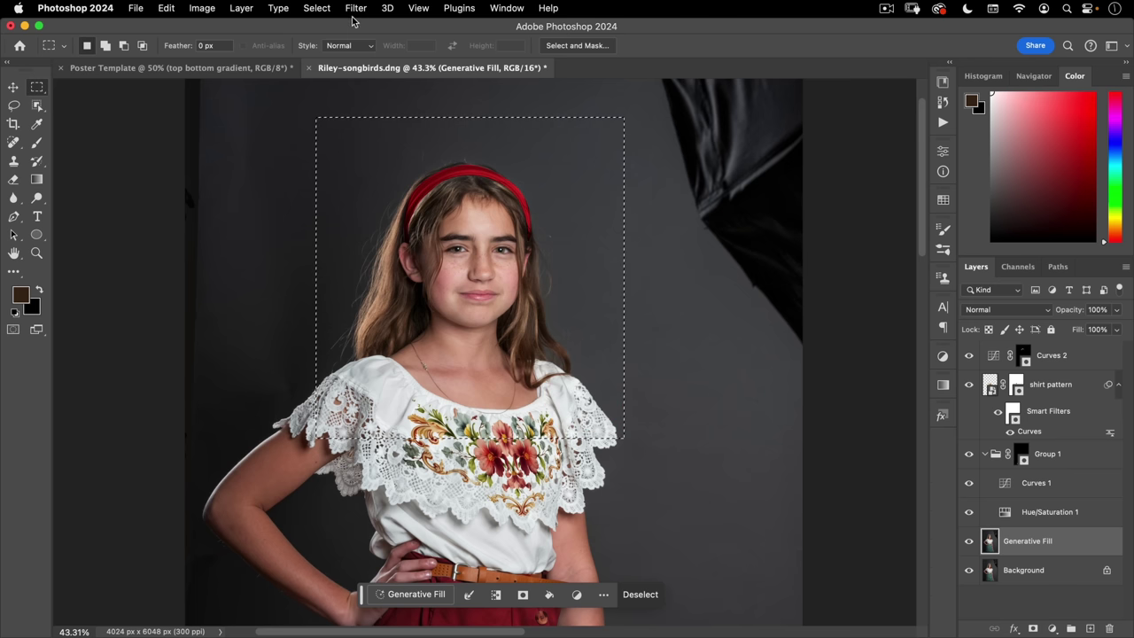
left_click(356, 8)
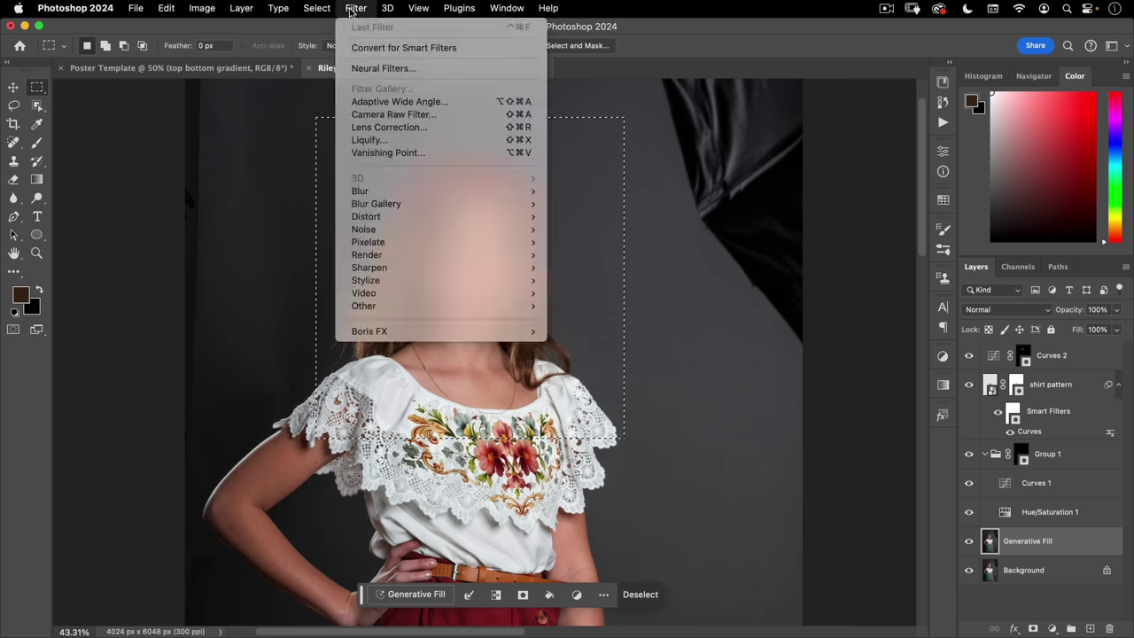
left_click(359, 139)
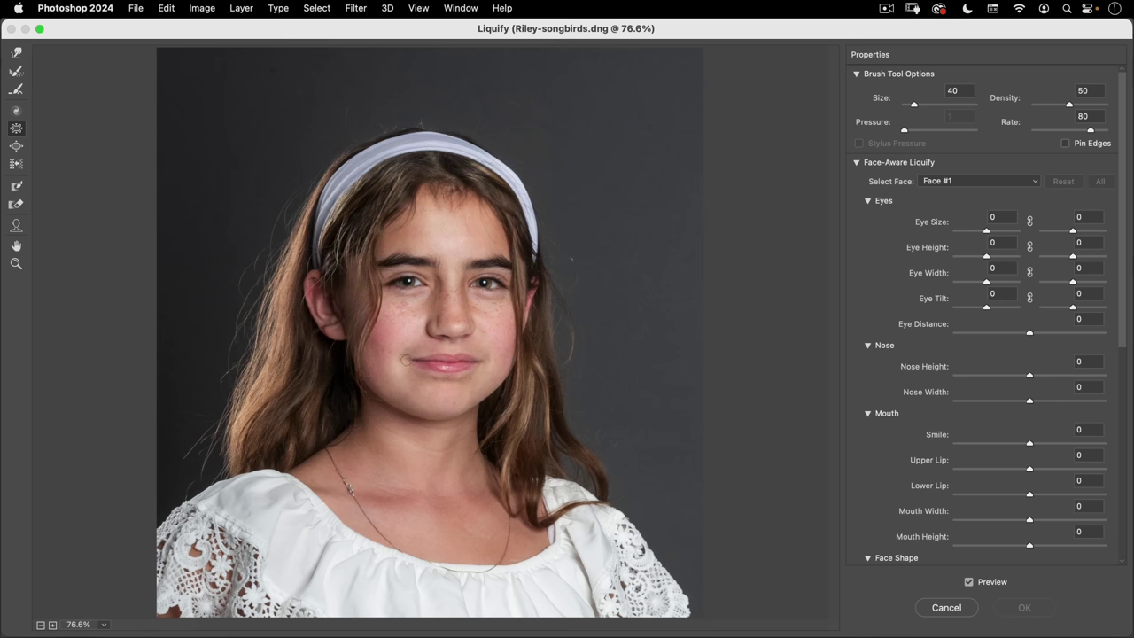
- Test the Face tool with left Eye Height 42 and Nose Height -21, then reset everything to zero
left_click(860, 164)
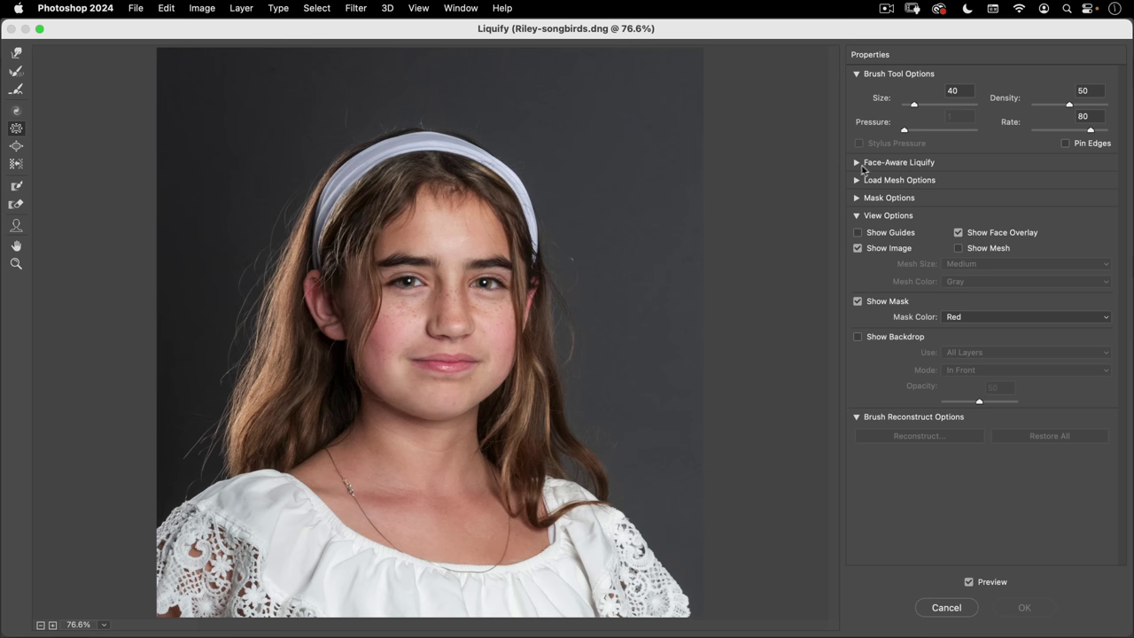
left_click(857, 163)
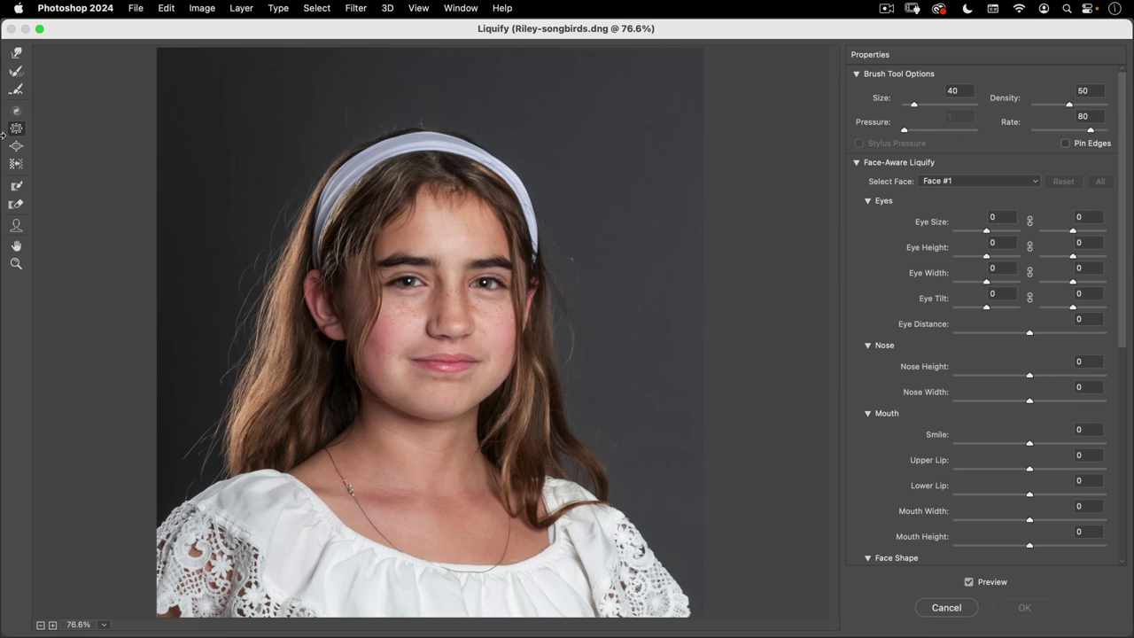
left_click(16, 226)
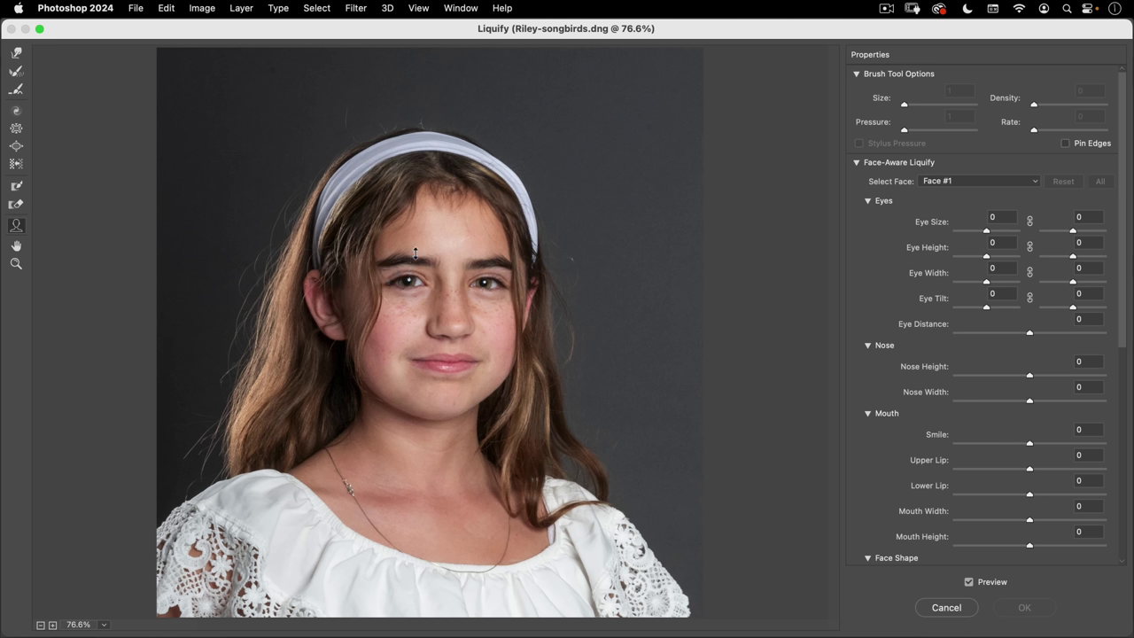
left_click_drag(417, 240, 414, 206)
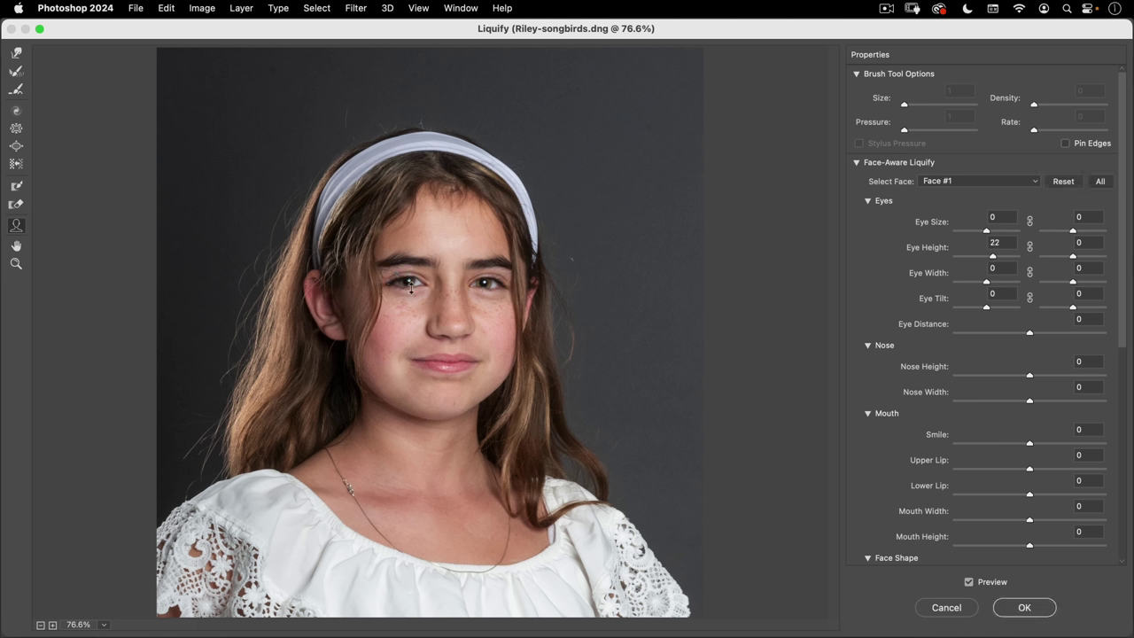
left_click_drag(410, 295, 409, 284)
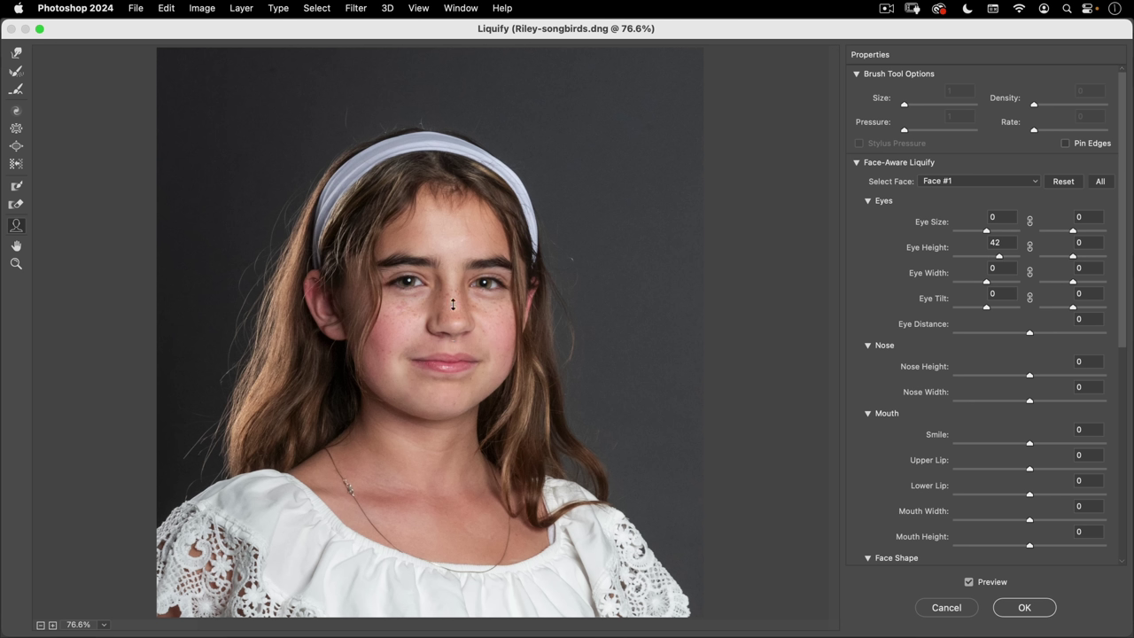
left_click_drag(455, 353, 451, 333)
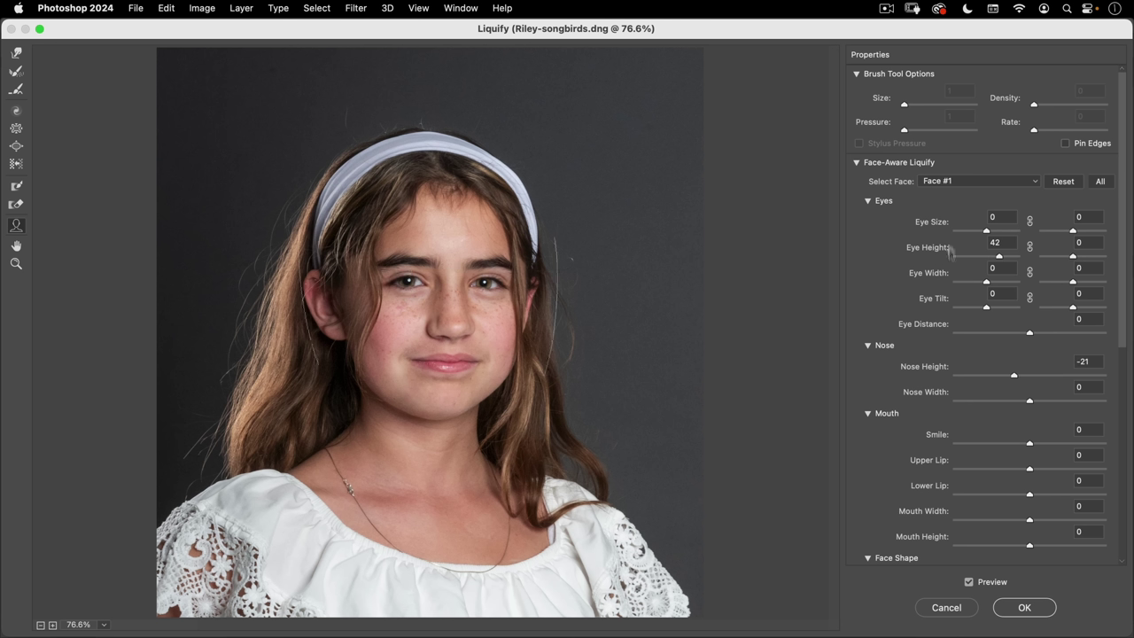
left_click(1065, 182)
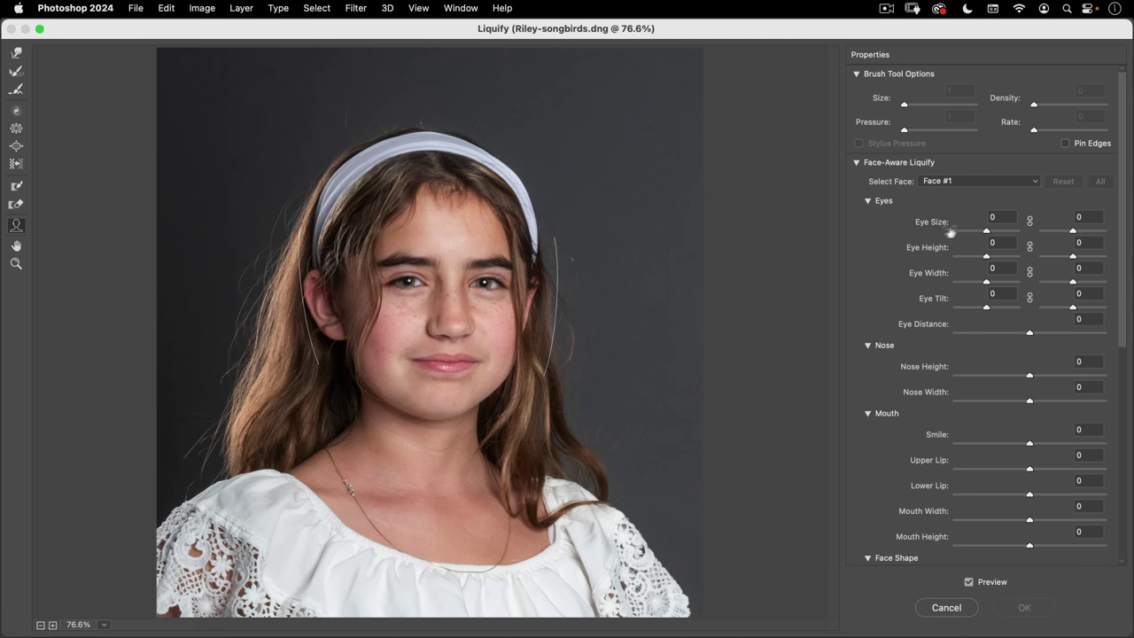
- Link the left and right eyes and set Eye Size to 20
left_click(1030, 224)
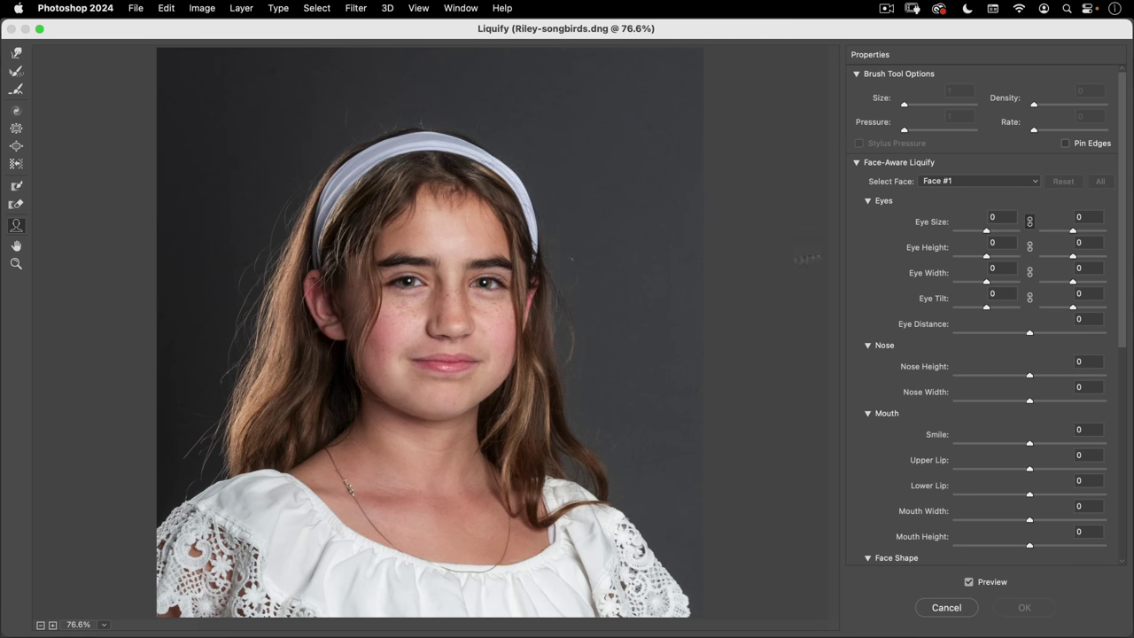
left_click_drag(986, 232, 989, 230)
left_click(990, 227)
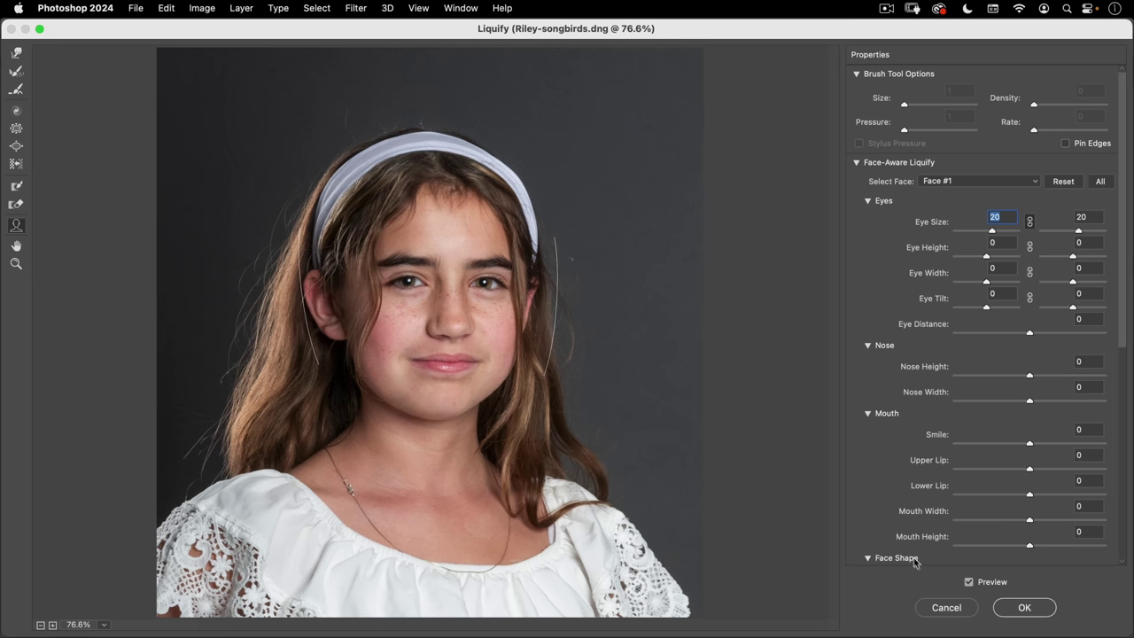
- Set Face Shape Jawline to -8, then zoom in close on both eyes
scroll(872, 436, "down", 10)
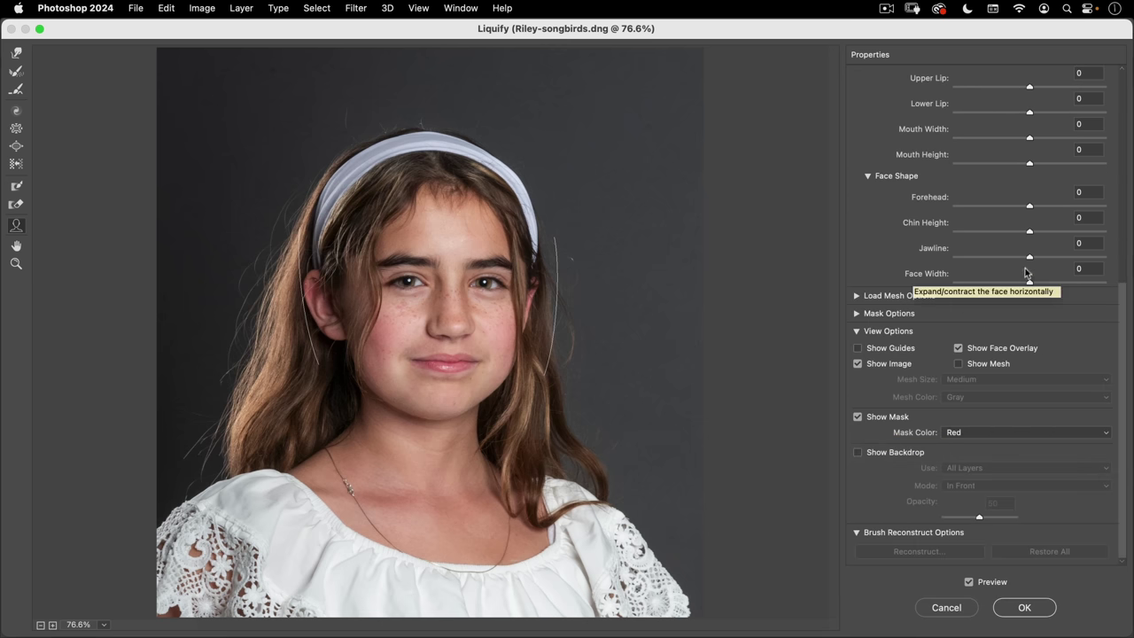
left_click_drag(1029, 257, 1023, 257)
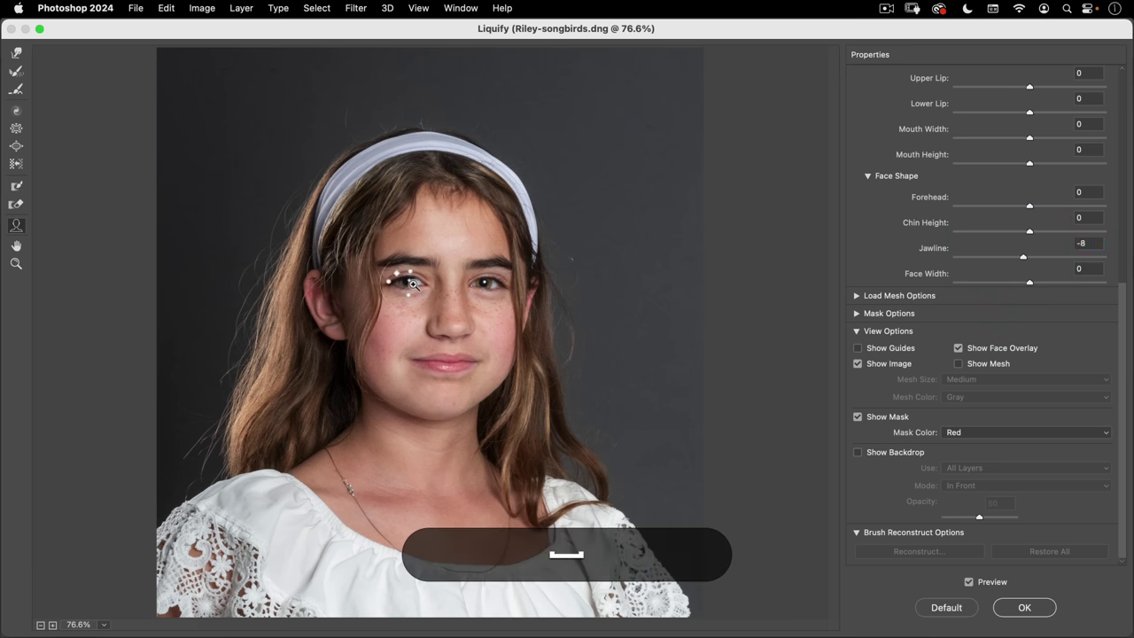
left_click(407, 283, "super")
left_click_drag(405, 410, 397, 238)
left_click(397, 237, "super")
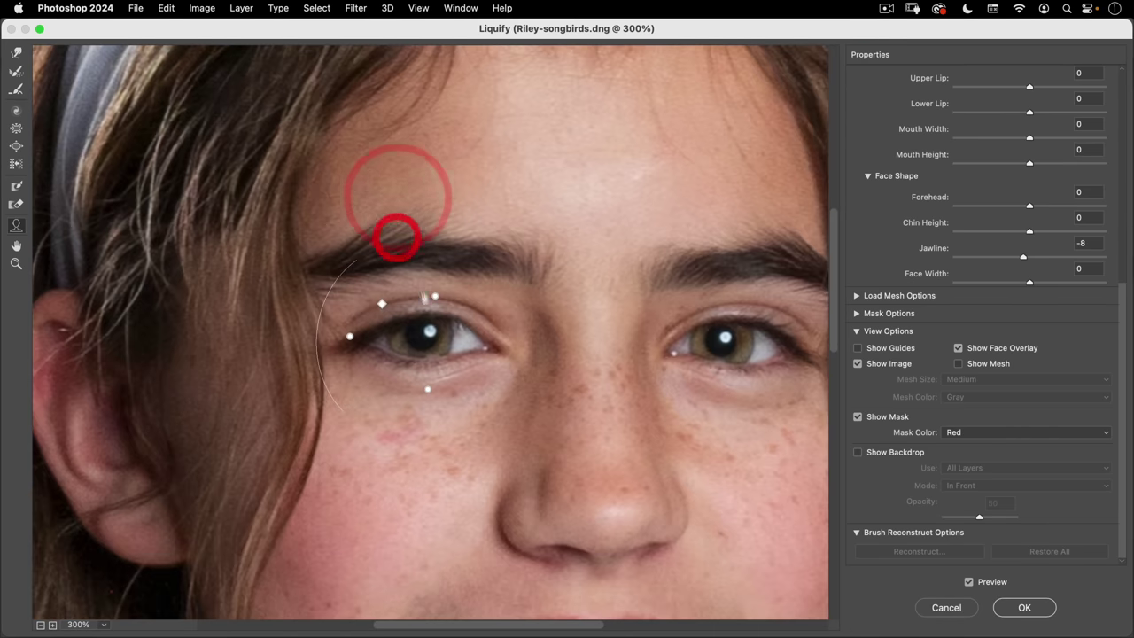
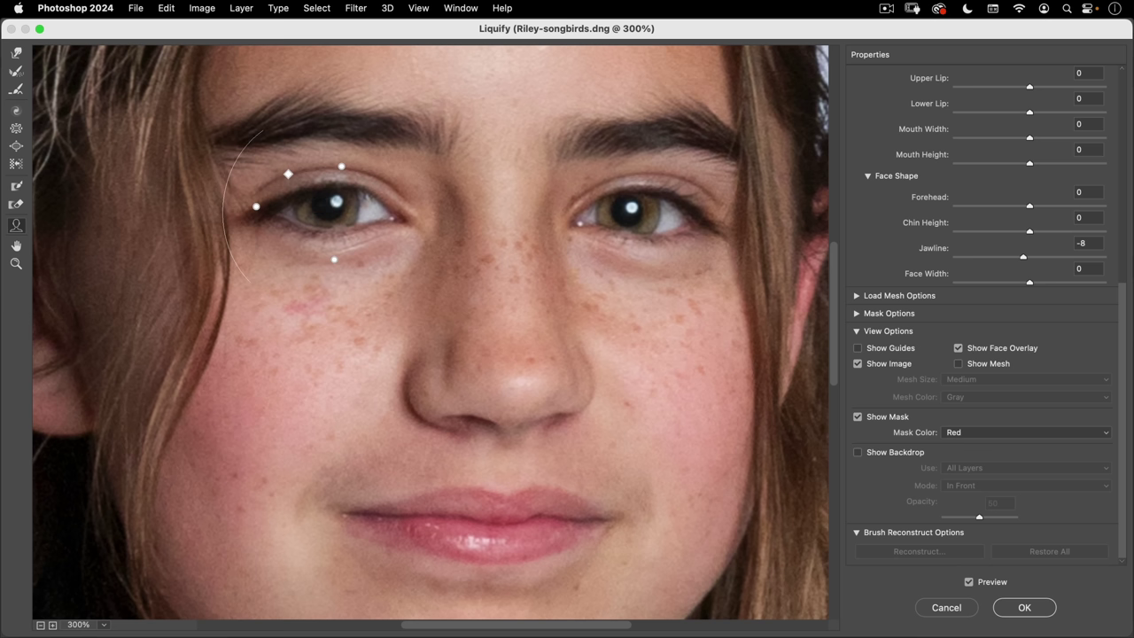
- Tighten both pupils with an iris-sized Liquify Pucker brush and apply the Liquify edit
left_click(17, 128)
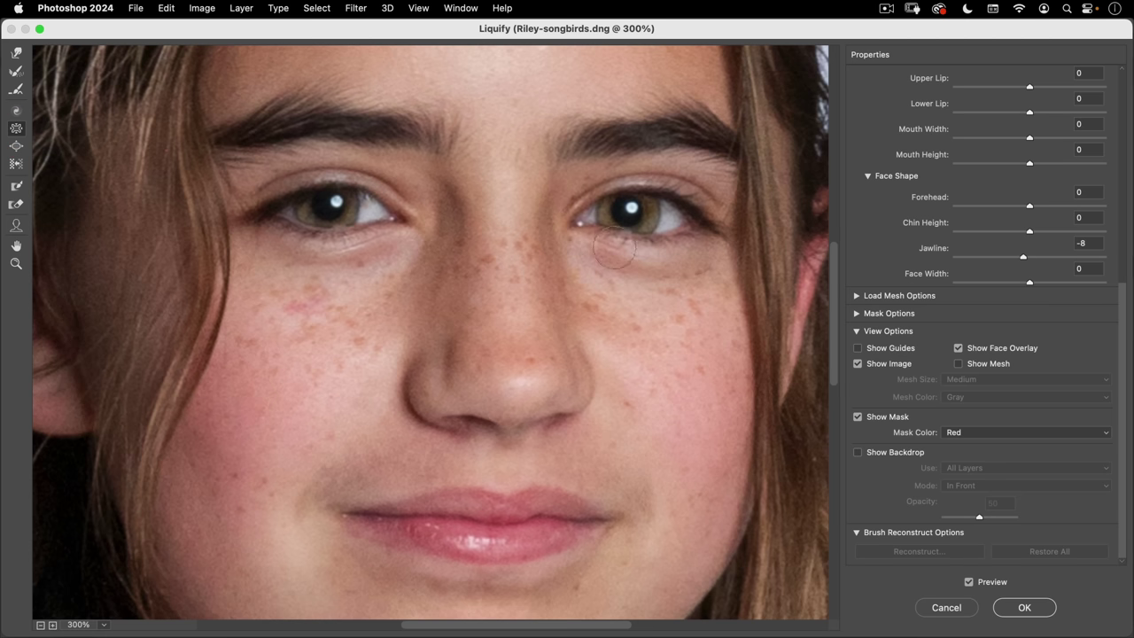
key("bracketleft")
key("bracketright")
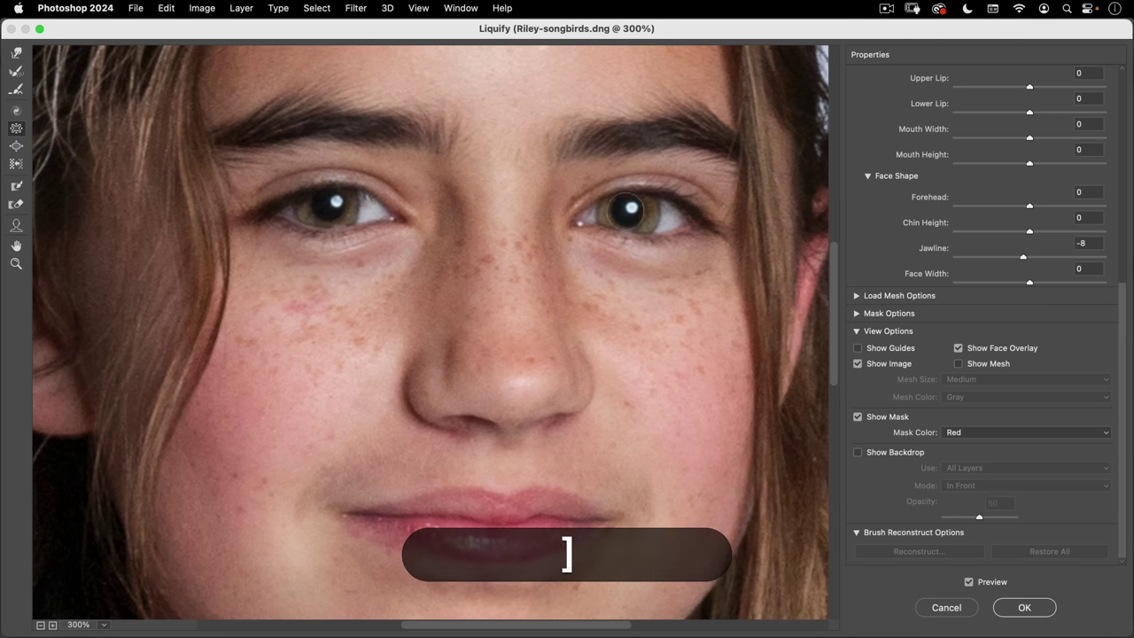
key("bracketright")
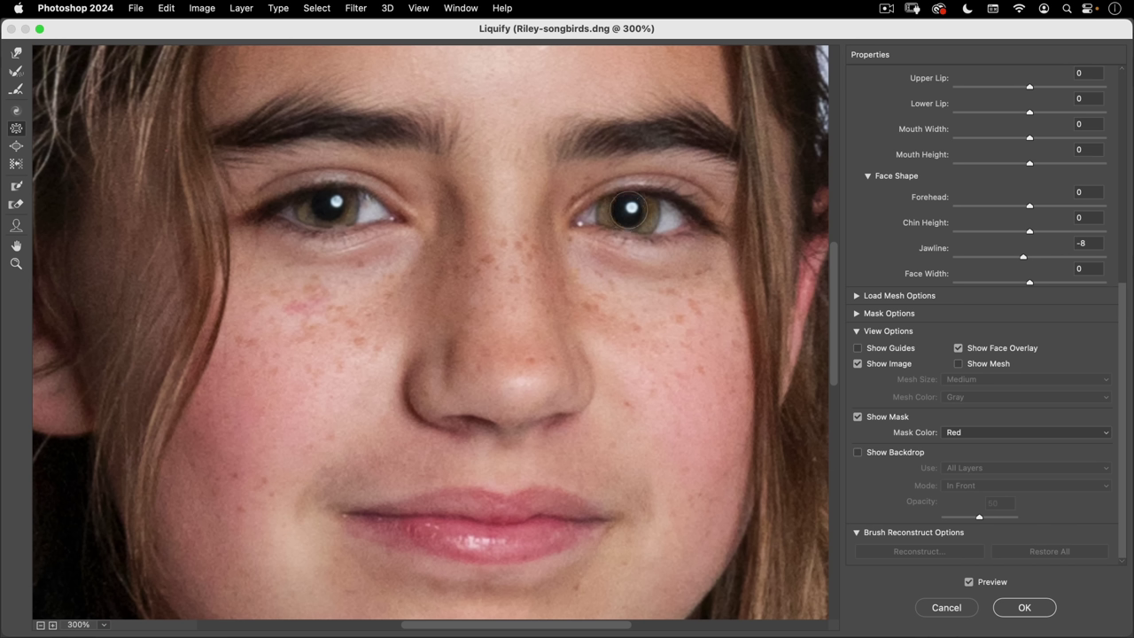
left_click(627, 207)
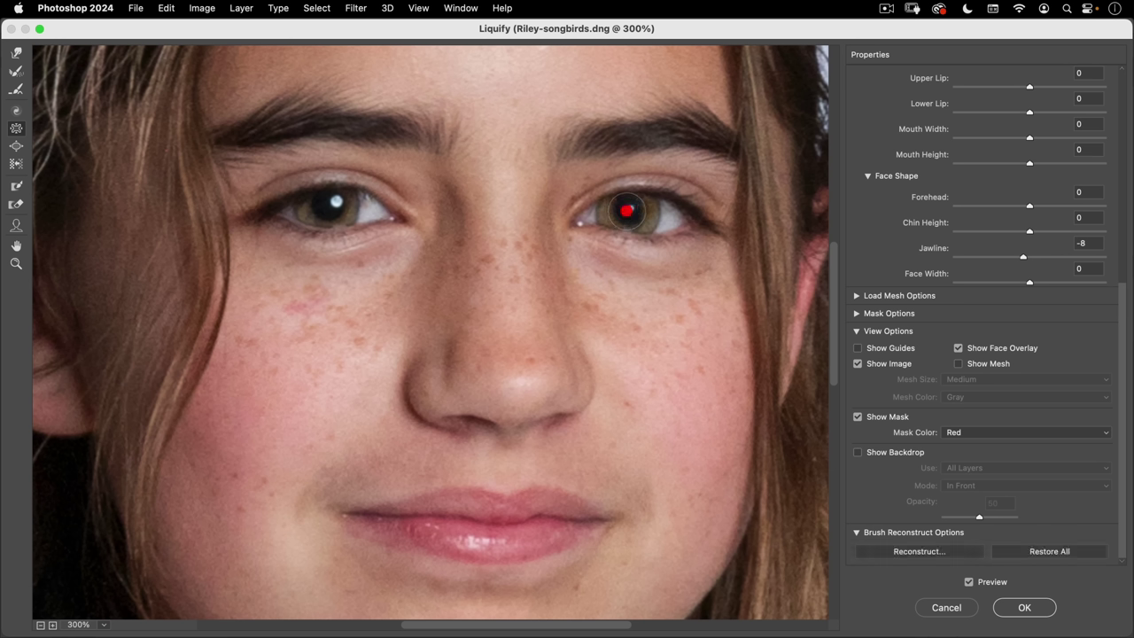
left_click(330, 203)
key("bracketright")
key("bracketright")
key("bracketright")
key("bracketright")
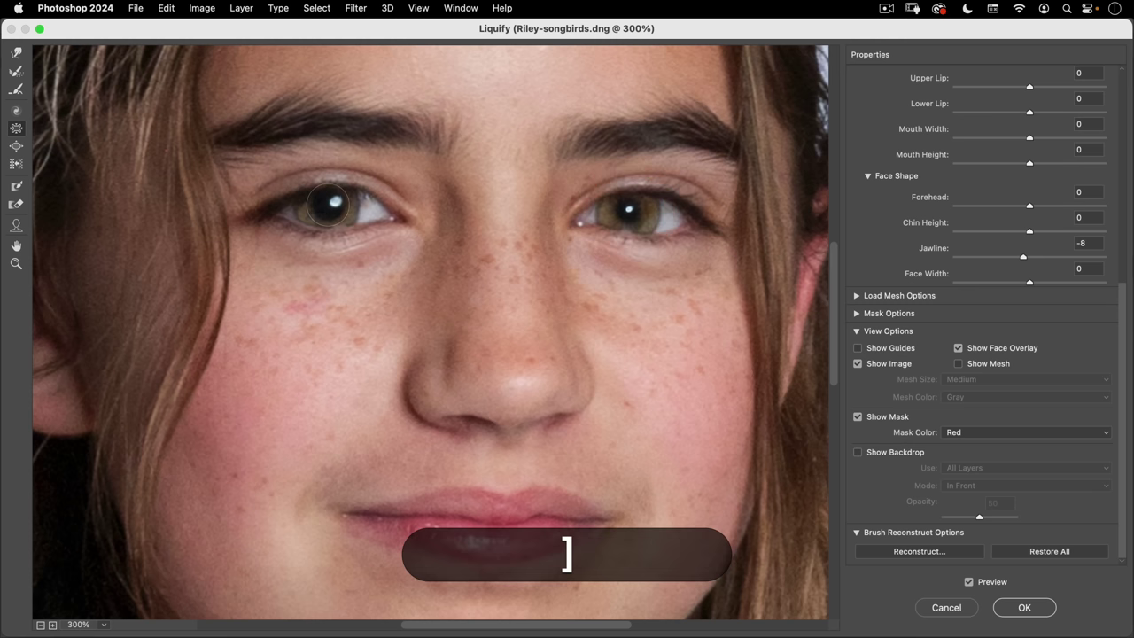
key("bracketleft")
key("bracketleft")
key("bracketleft")
key("bracketleft")
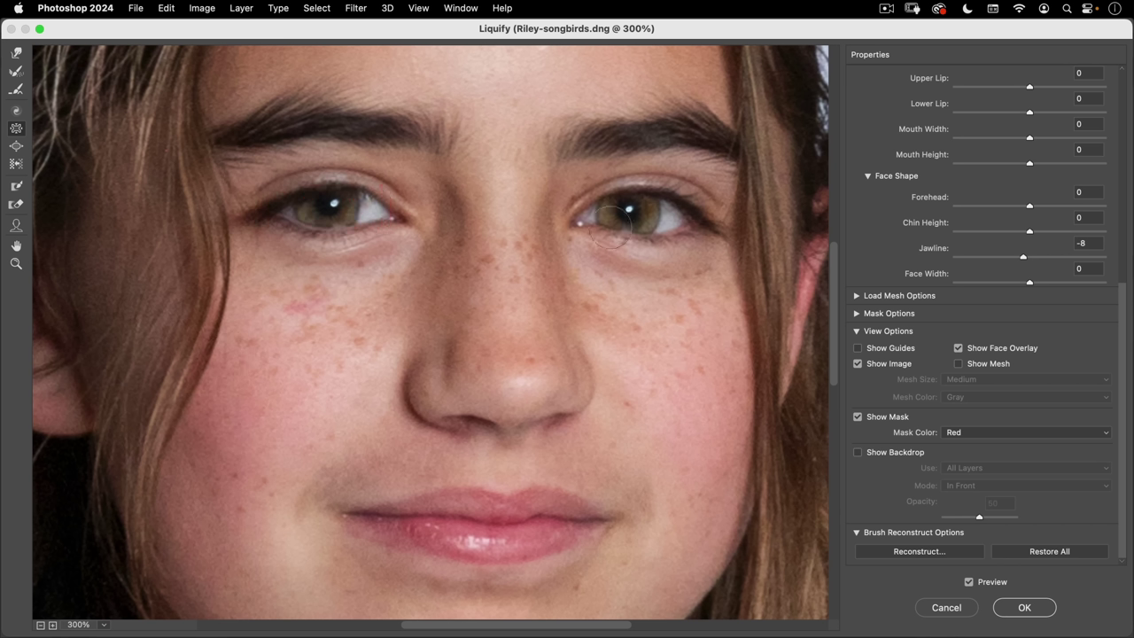
left_click(1024, 608)
- Clear the selection and zoom in on the girl's eyes
key("super+d")
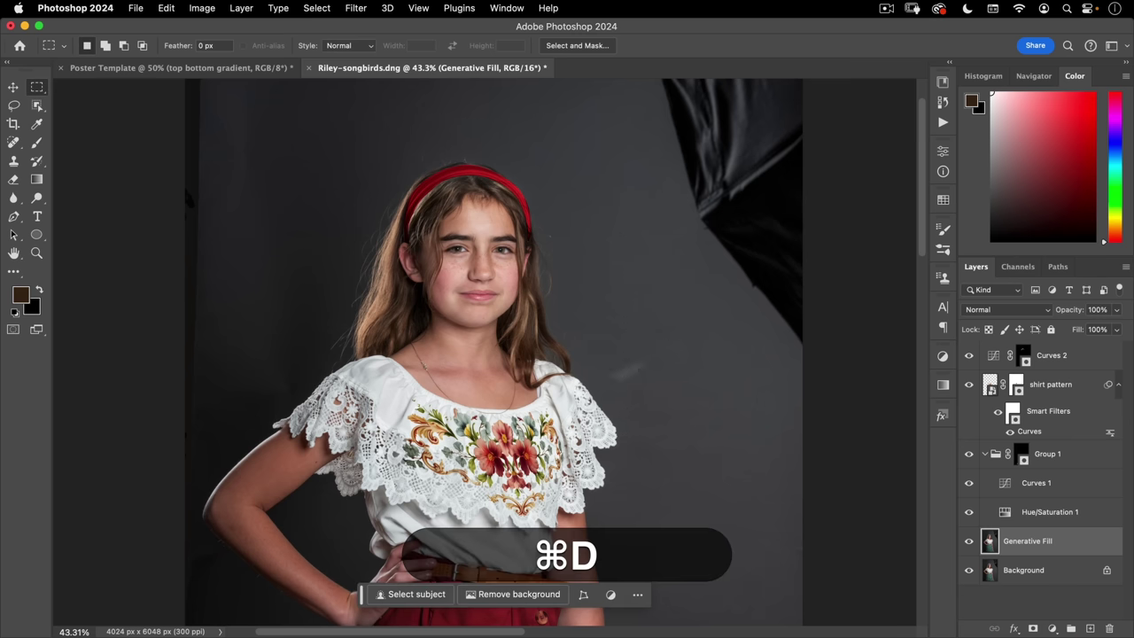
key("super+minus")
key("super+minus")
left_click(393, 380, "super")
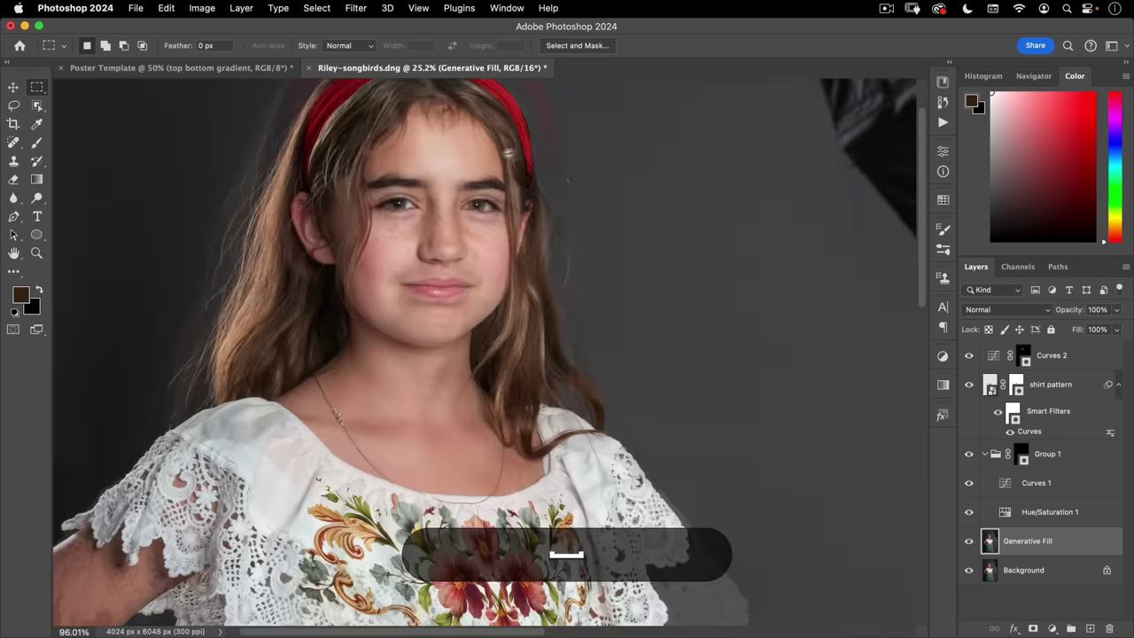
left_click(509, 152, "super")
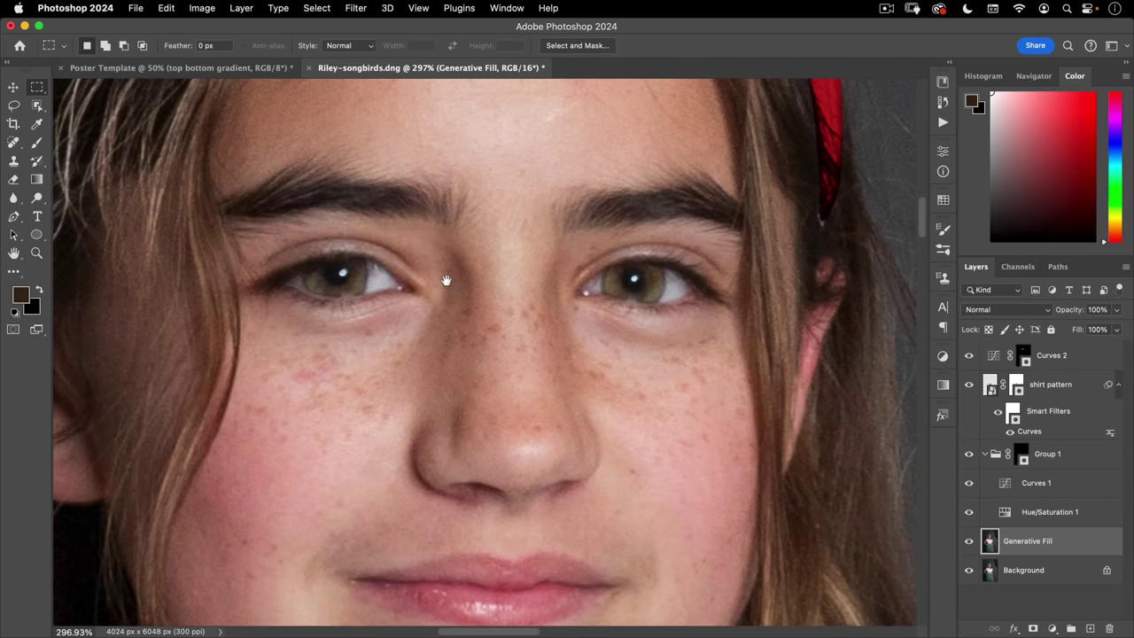
left_click(436, 282)
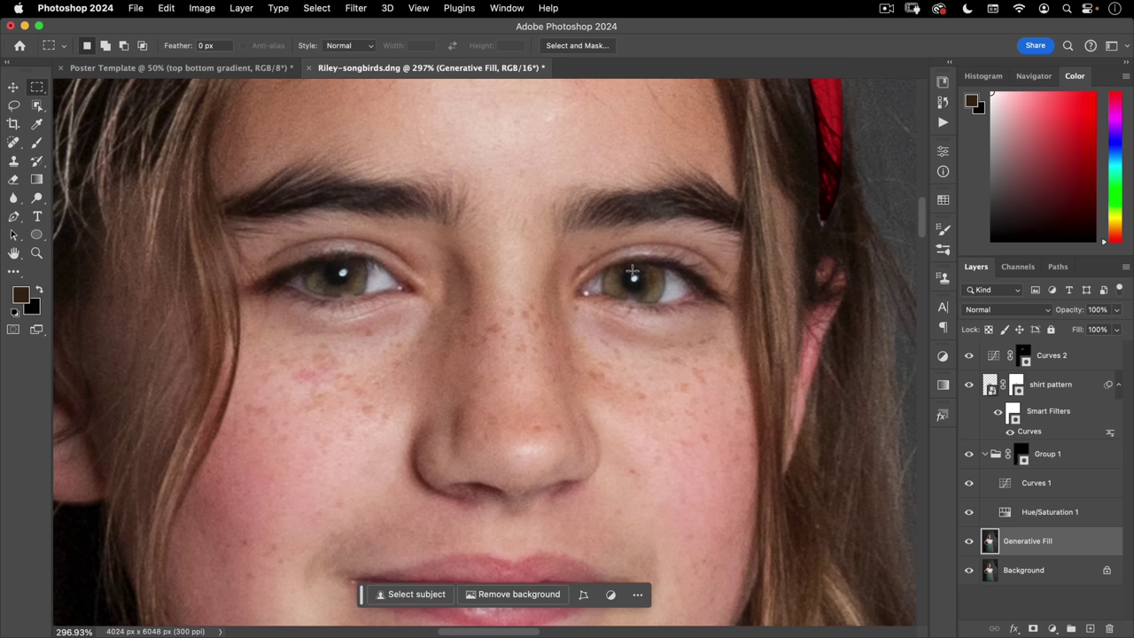
- Lasso crescents along the lower left iris, then add the lower right iris
left_click(1075, 356)
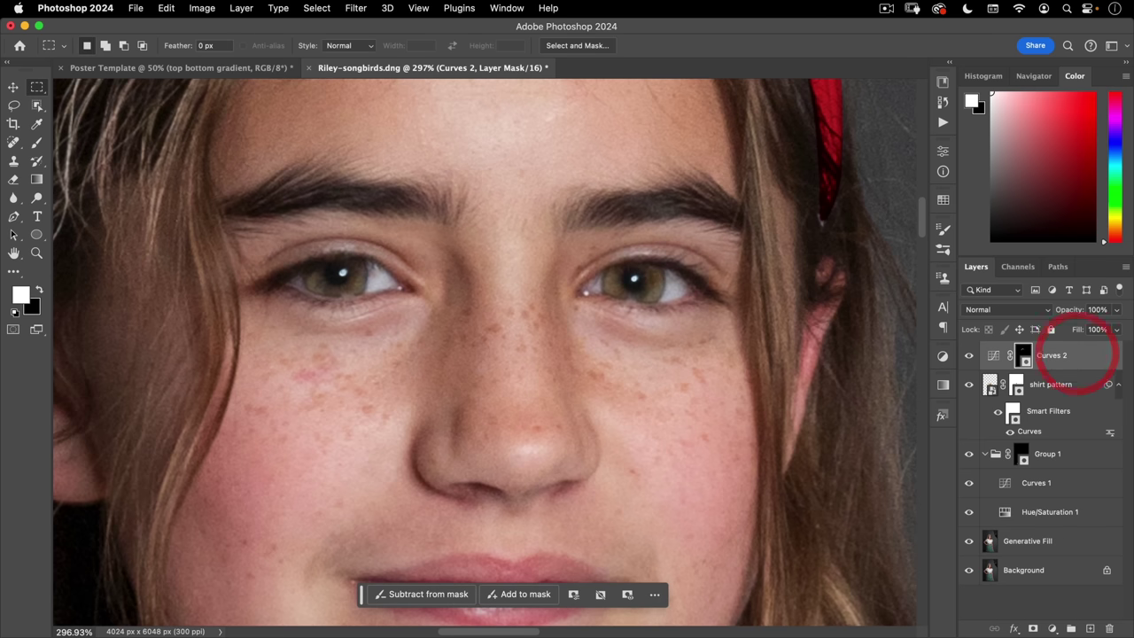
left_click(13, 105)
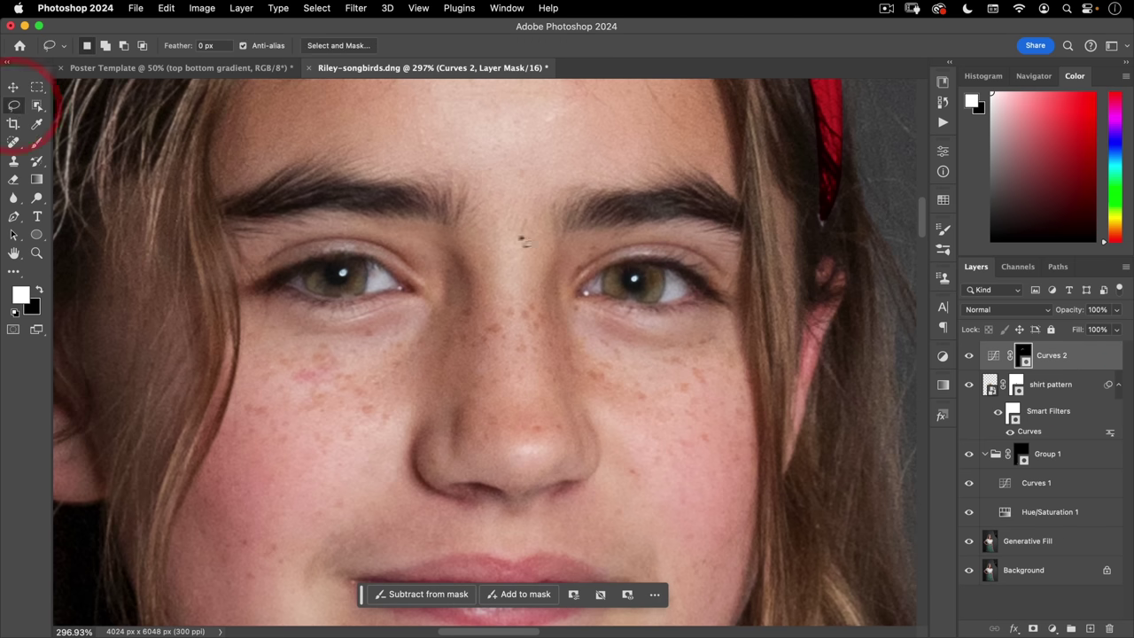
left_click_drag(316, 269, 326, 292)
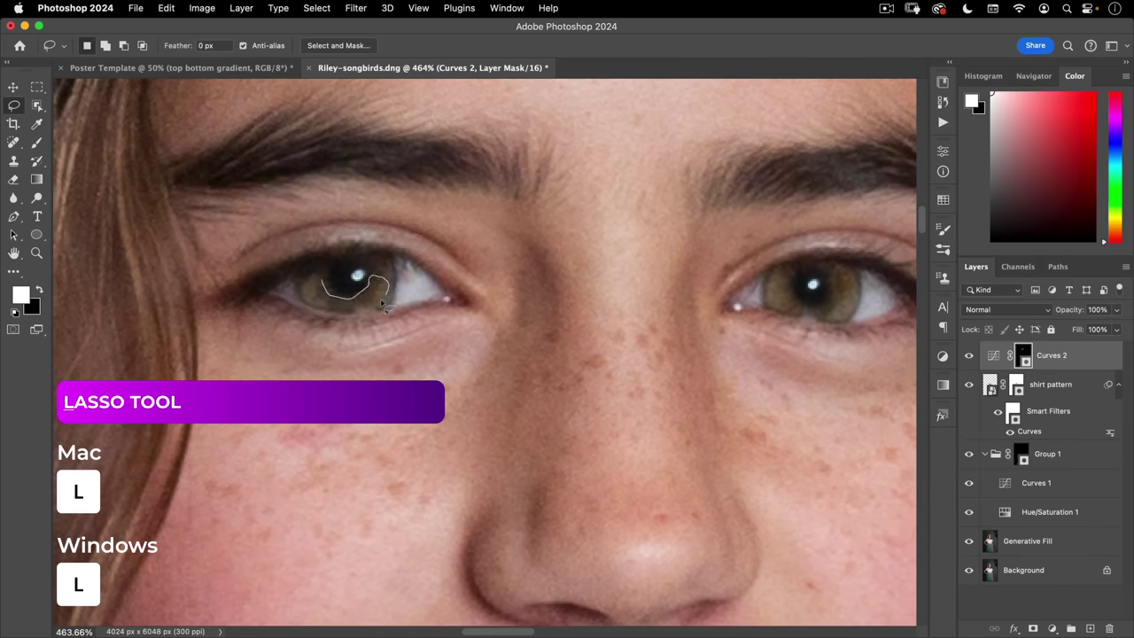
left_click_drag(362, 319, 321, 284)
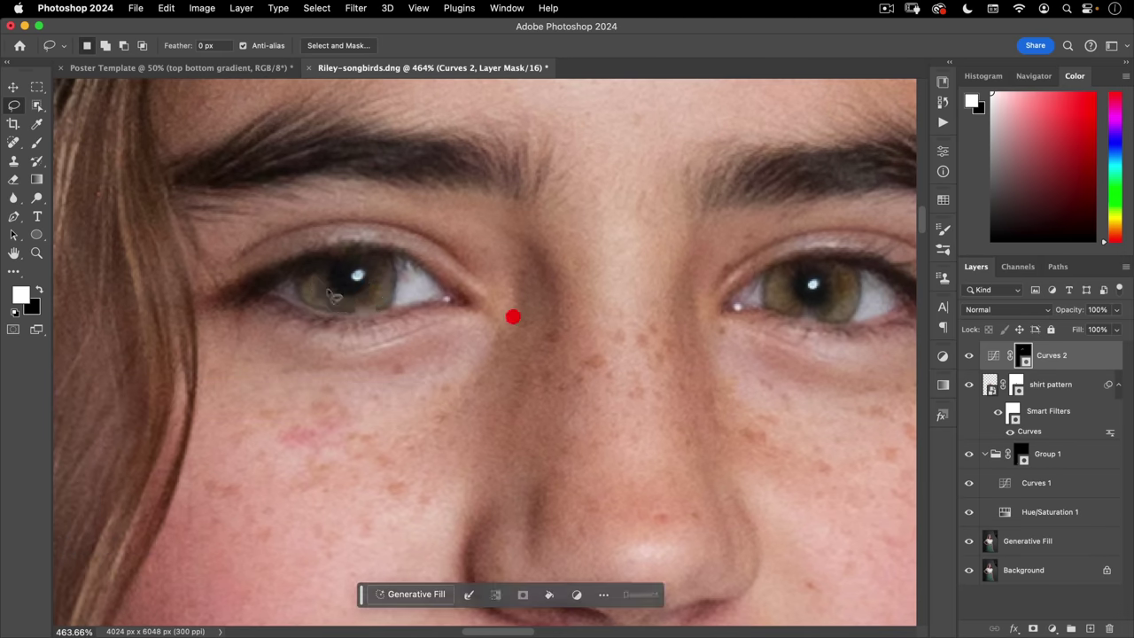
scroll(320, 284, "right", 5)
key("shift")
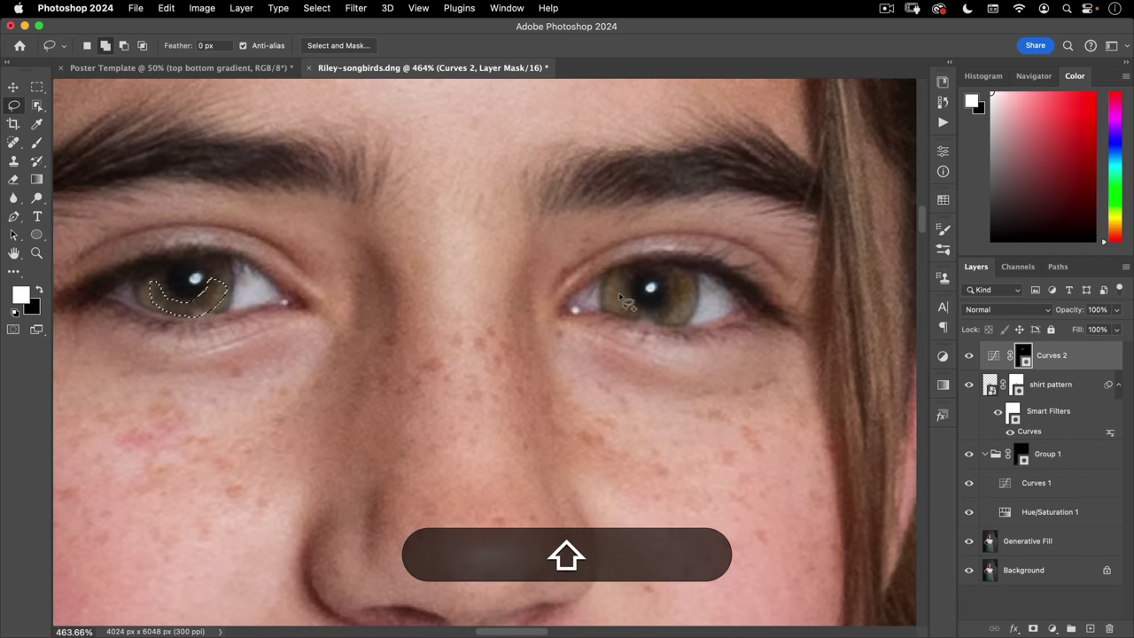
mouse_move(618, 289)
left_mouse_down()
mouse_move(661, 305)
mouse_move(683, 287)
mouse_move(693, 298)
mouse_move(657, 324)
mouse_move(612, 306)
mouse_move(625, 285)
mouse_move(634, 312)
mouse_move(569, 297)
mouse_move(628, 305)
left_mouse_up()
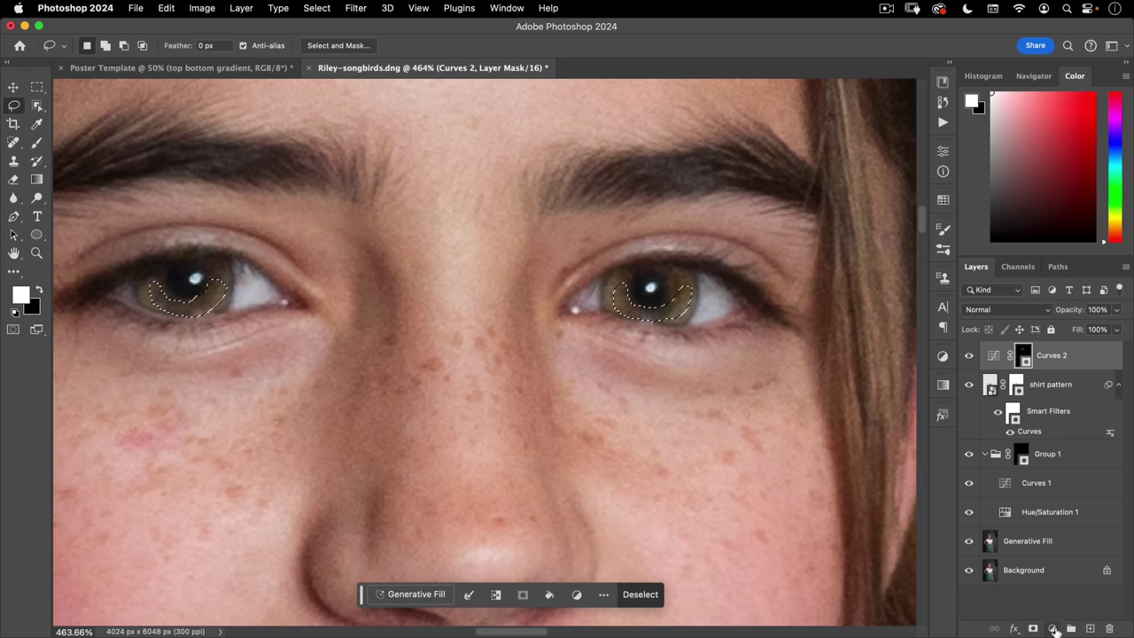
- Add a Curves adjustment that brightens the iris crescents (110→179) and deepens the darks
left_click(1052, 628)
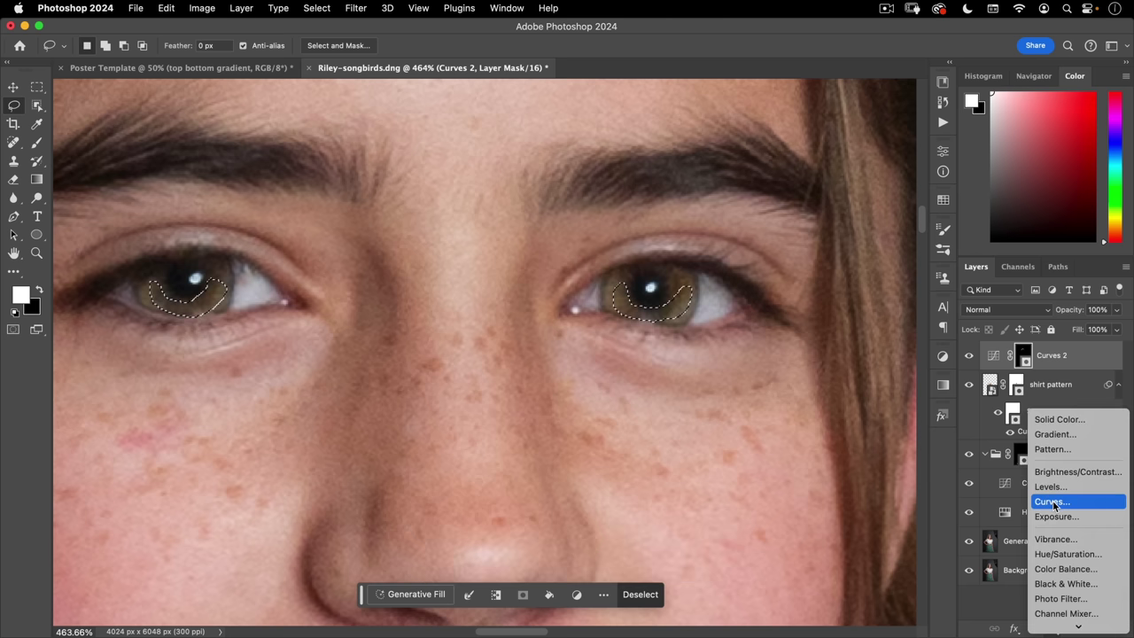
left_click(1053, 504)
left_click_drag(855, 276, 846, 251)
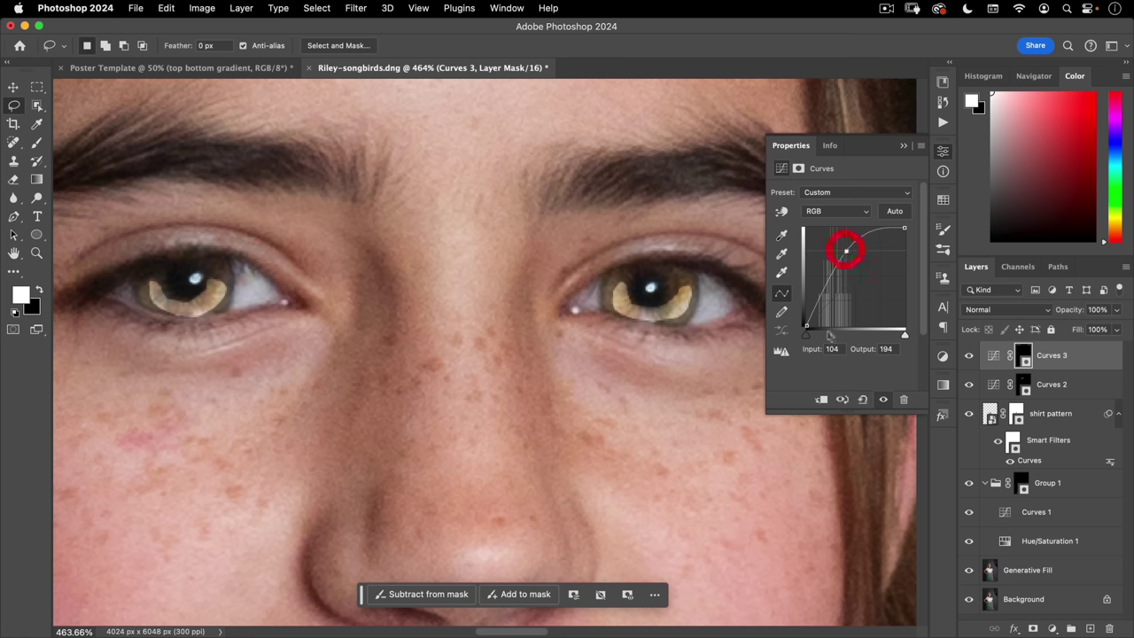
left_click_drag(807, 334, 812, 334)
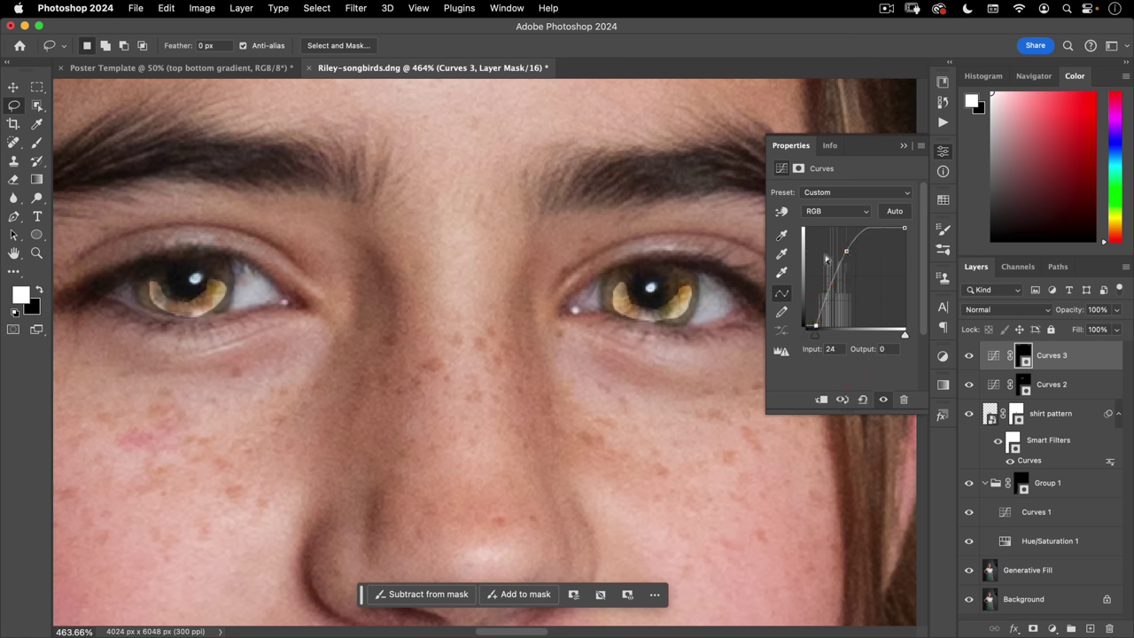
left_click_drag(849, 251, 849, 257)
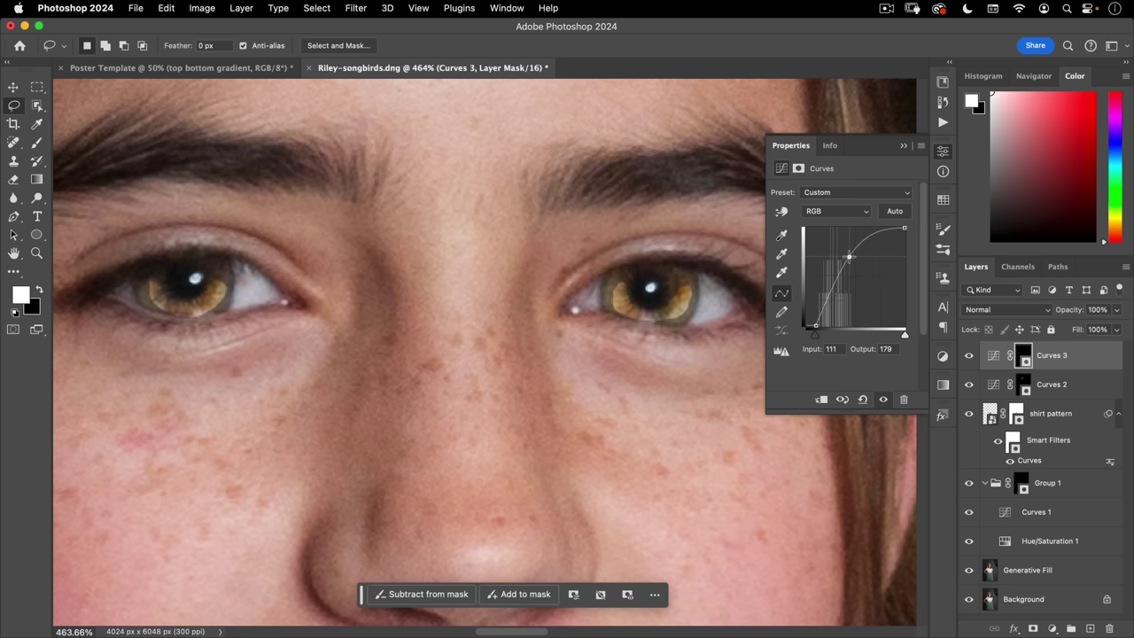
- Feather the Curves 3 mask to 2.4 px
left_click(798, 169)
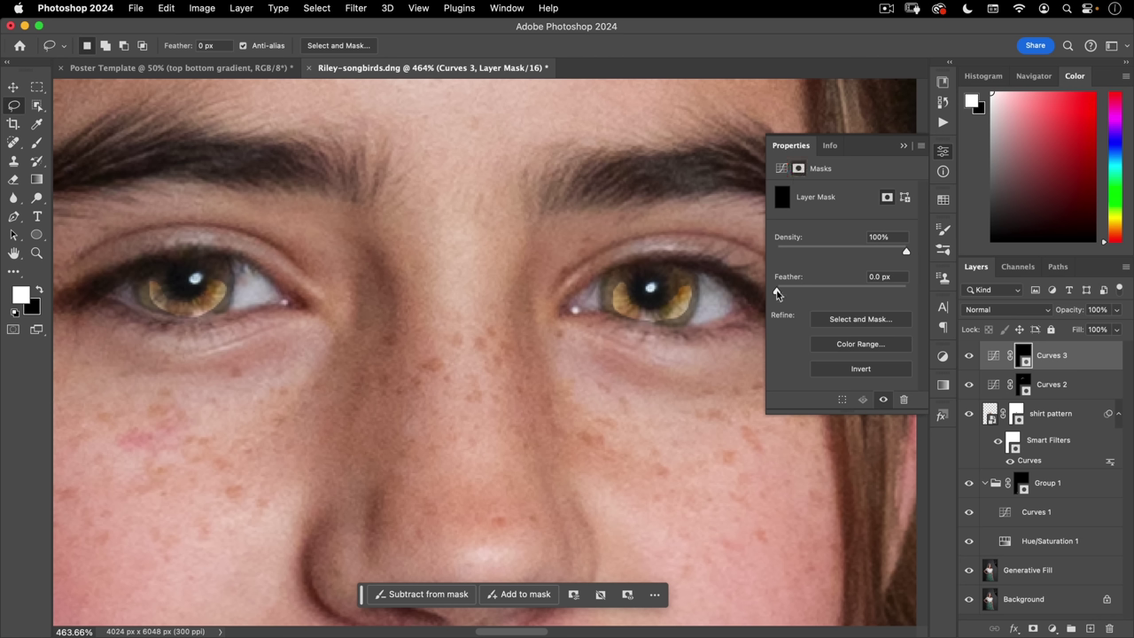
left_click_drag(783, 293, 792, 292)
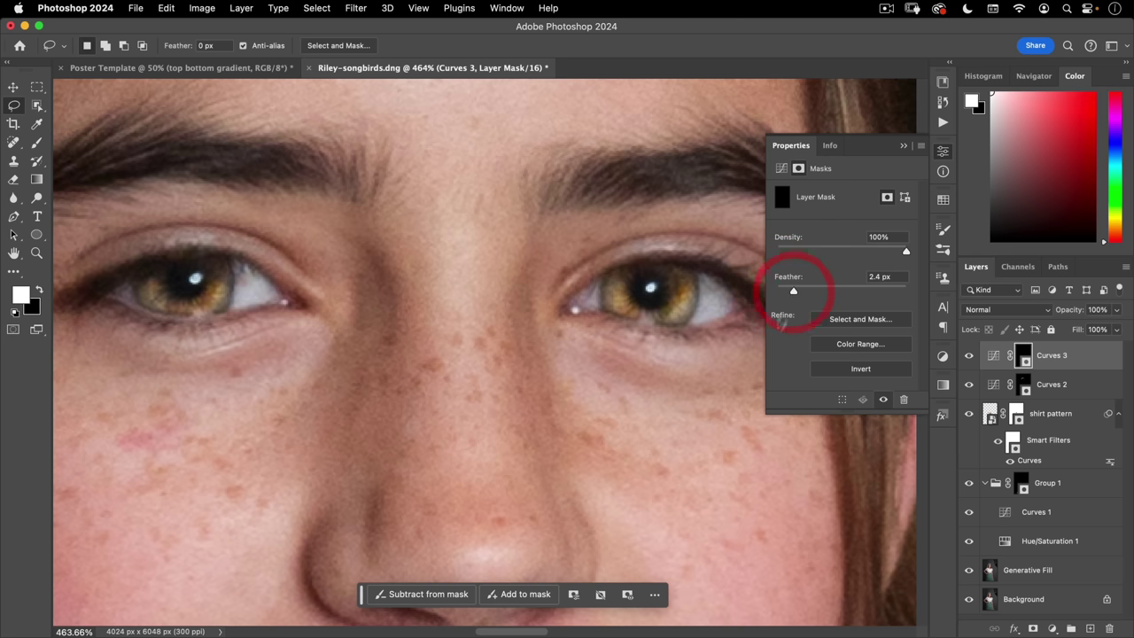
left_click(942, 155)
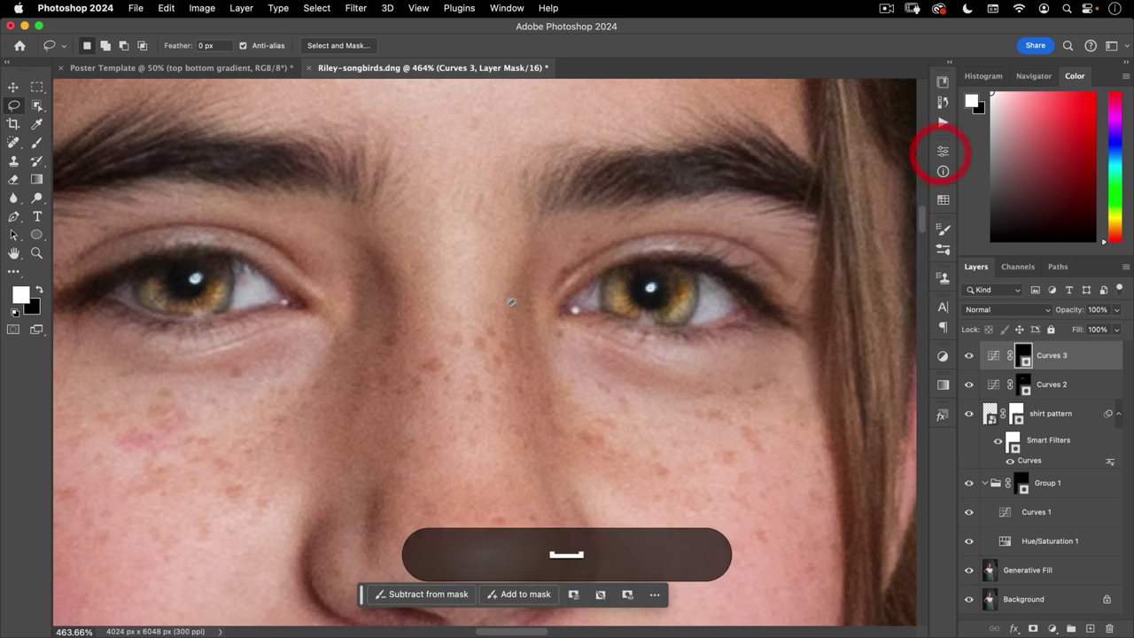
left_click_drag(357, 404, 467, 372)
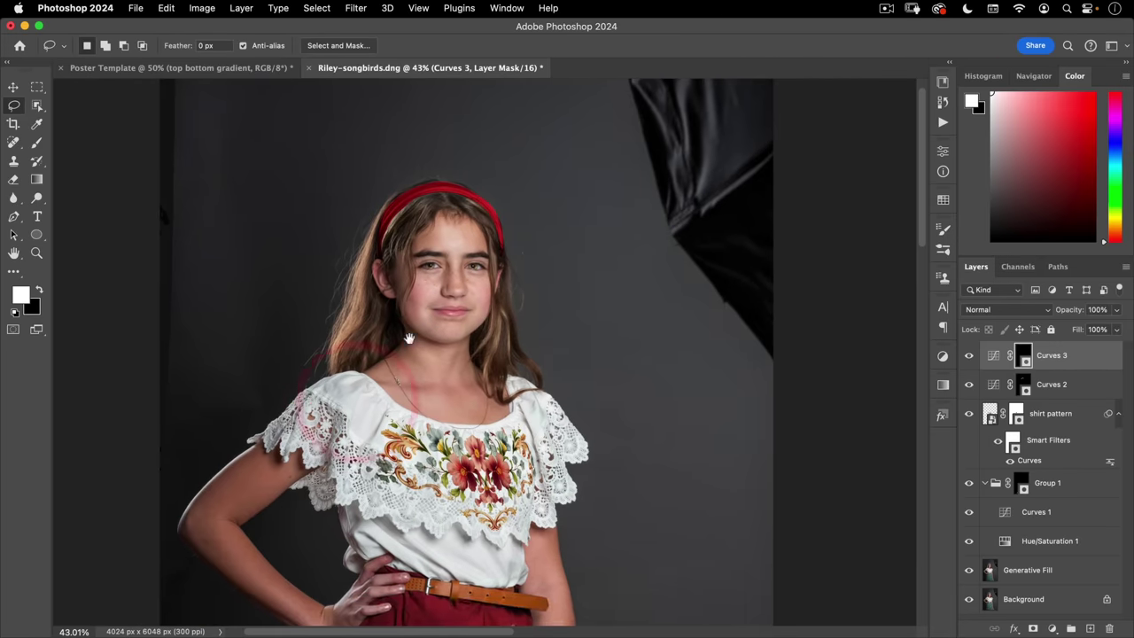
- Lower the Curves 3 layer opacity to 60%
left_click_drag(405, 329, 536, 237)
left_click(542, 232)
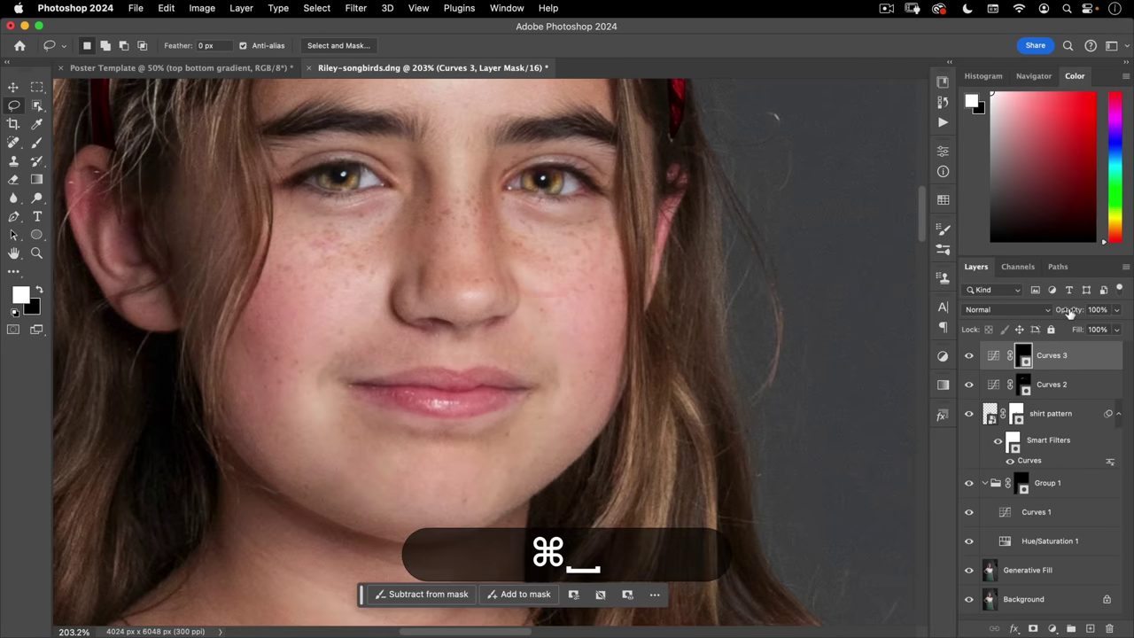
left_click_drag(1069, 310, 1052, 316)
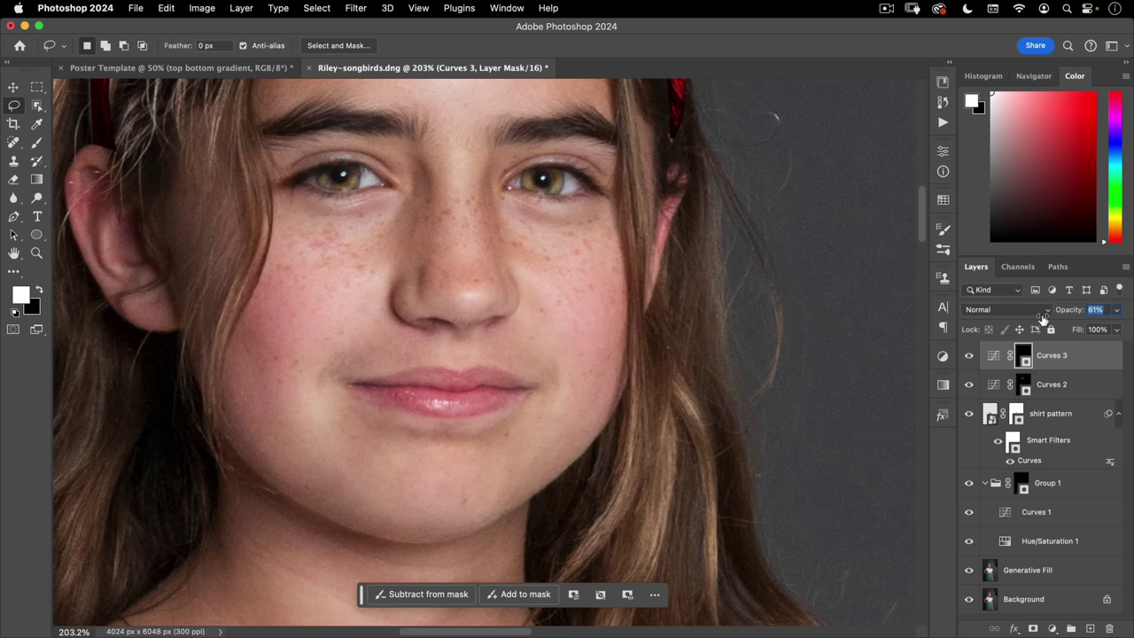
- Inspect the eyes up close and add an empty Layer 1 above Curves 3
key("super+minus")
key("super+minus")
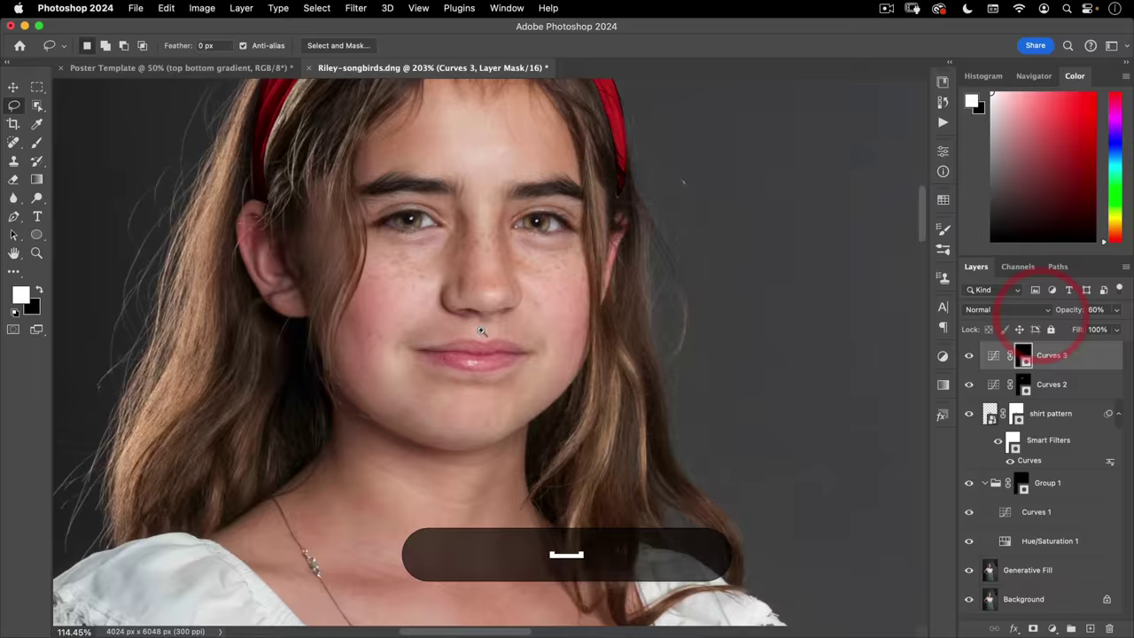
left_click_drag(542, 284, 683, 298)
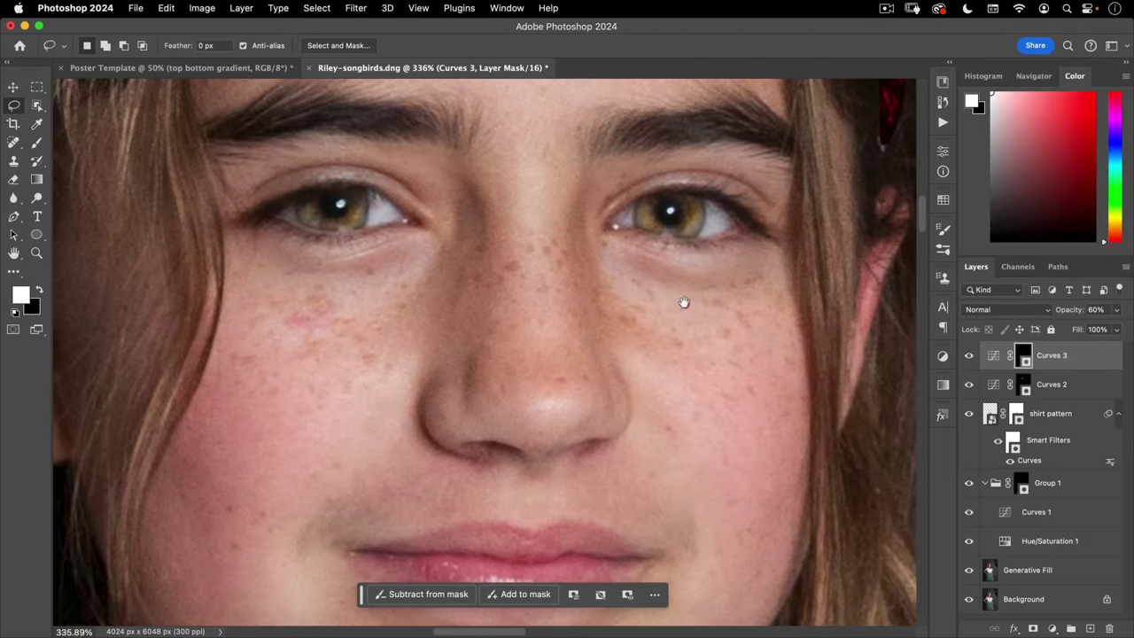
left_click_drag(355, 195, 399, 169)
left_click(400, 169)
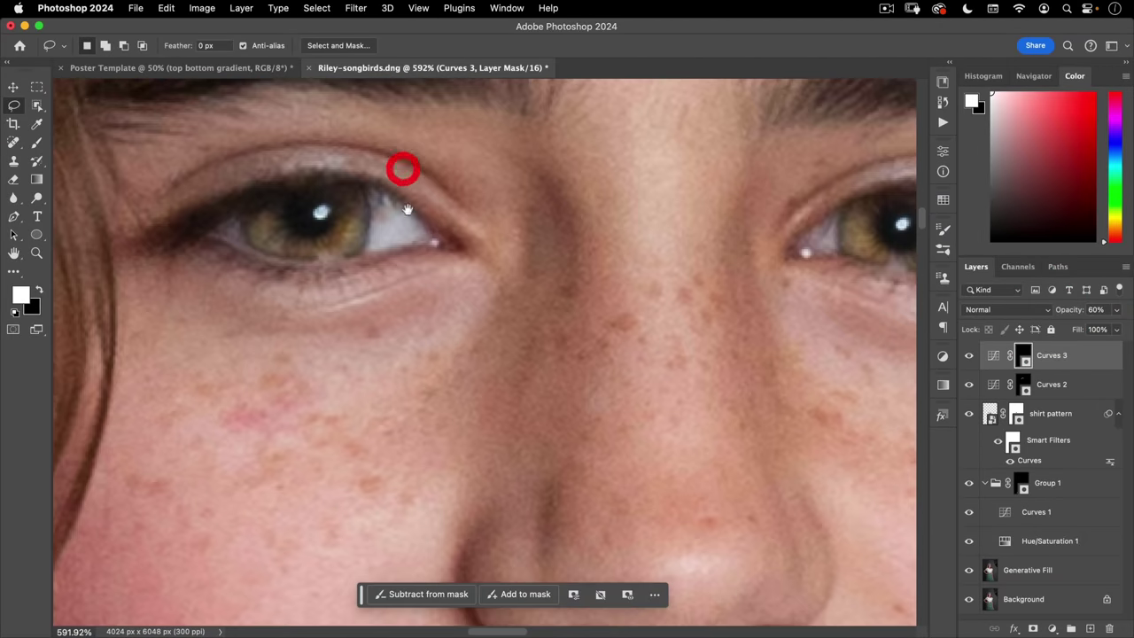
left_click(293, 208)
left_click(292, 246)
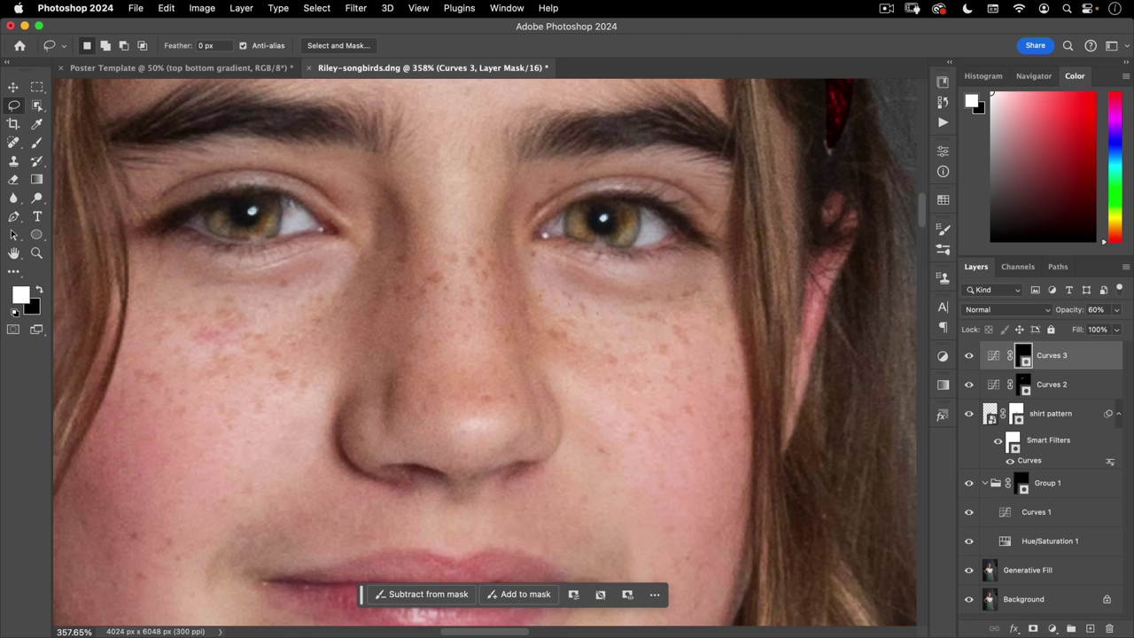
left_click(1091, 628)
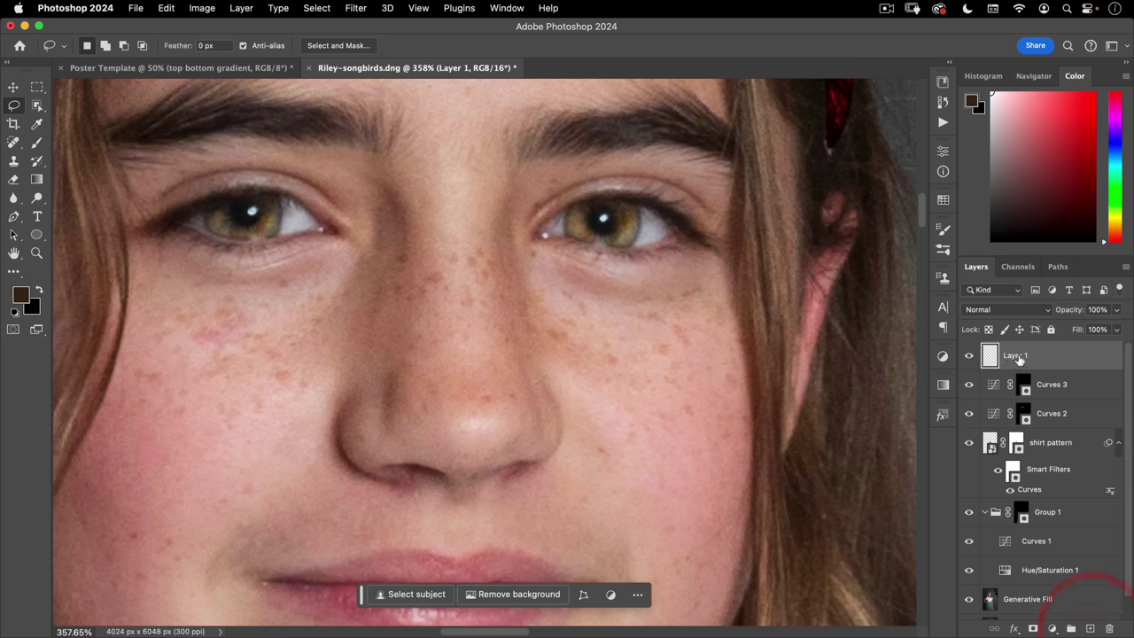
- Rename Layer 1 to 'catchlight'
double_click(1015, 354)
type("catchlight")
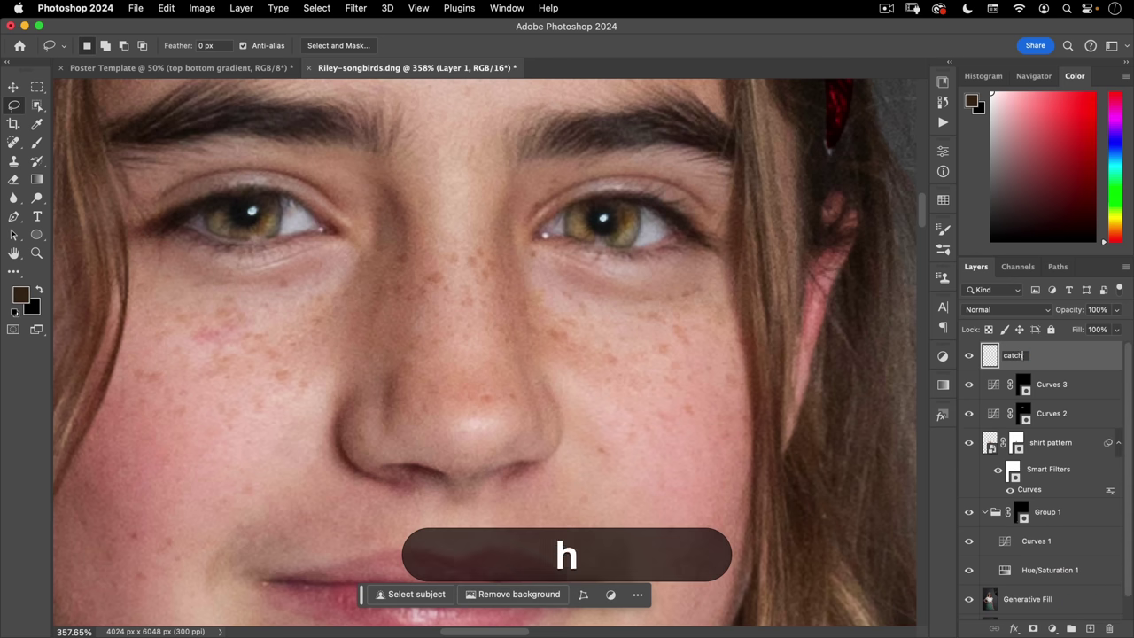
key("Return")
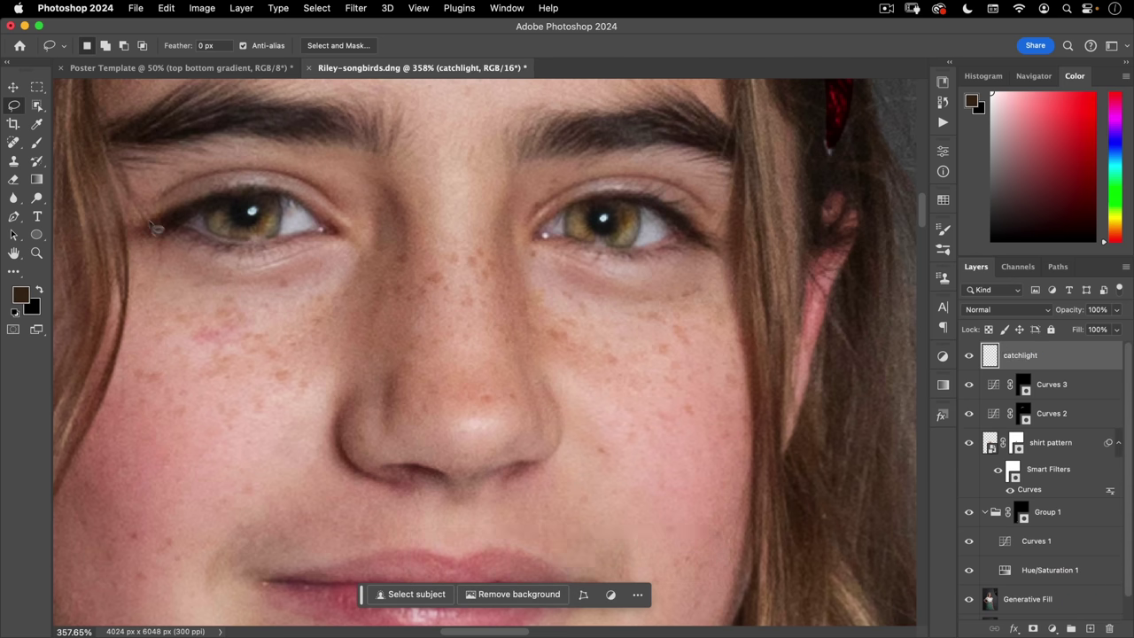
- Paint a pale blue catchlight shape over the left eye's highlight, then deselect
scroll(207, 172, "up", 5)
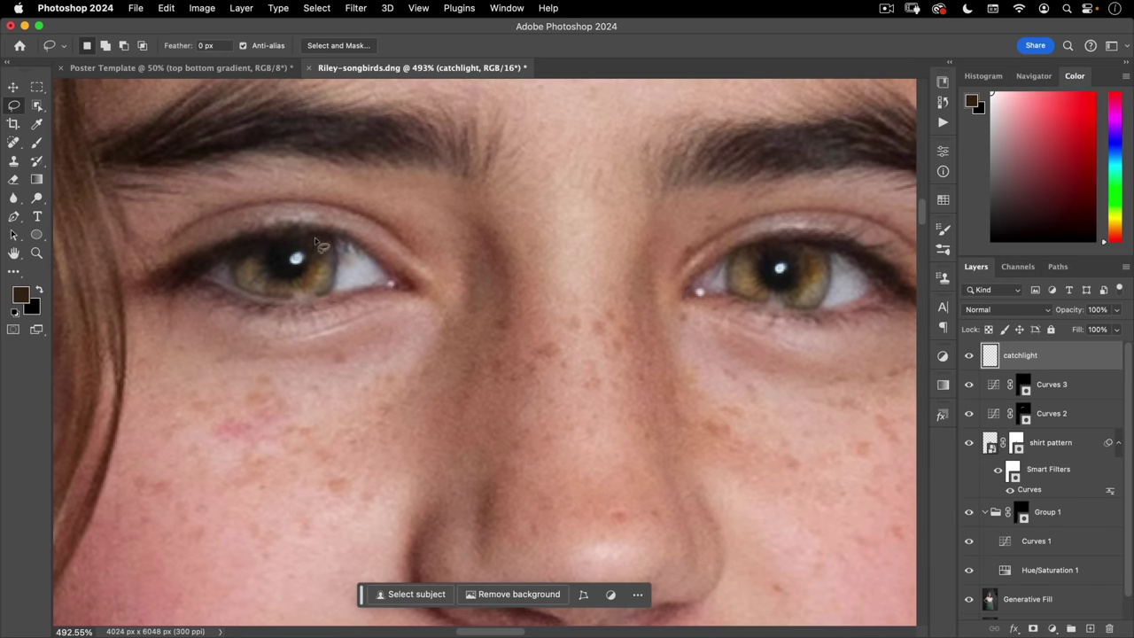
left_click_drag(314, 240, 306, 248)
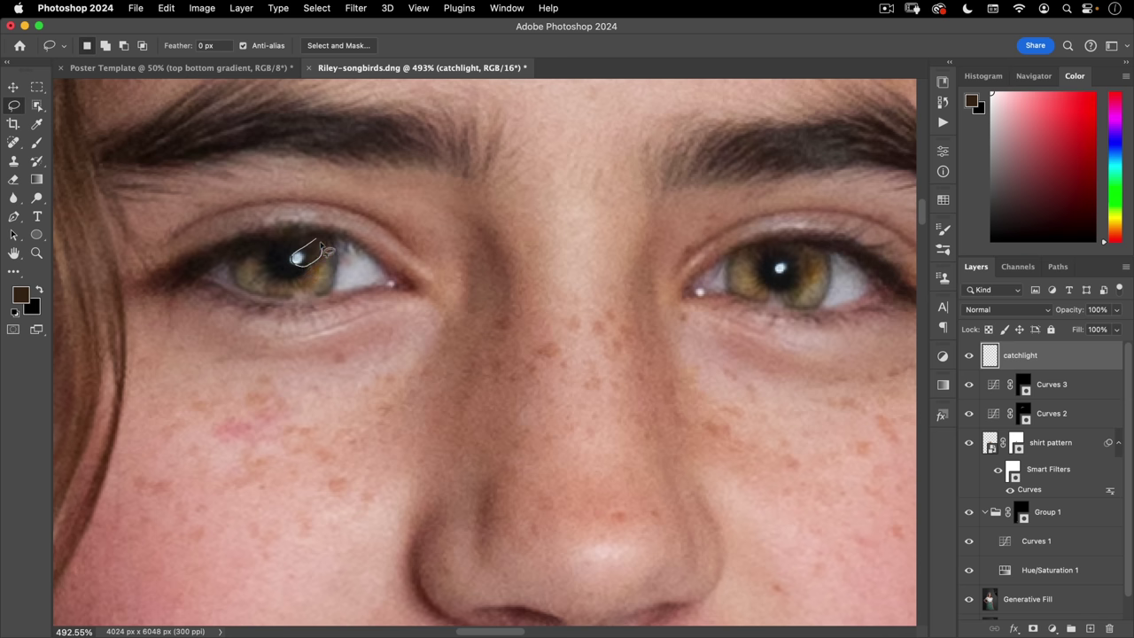
left_click_drag(296, 258, 303, 257)
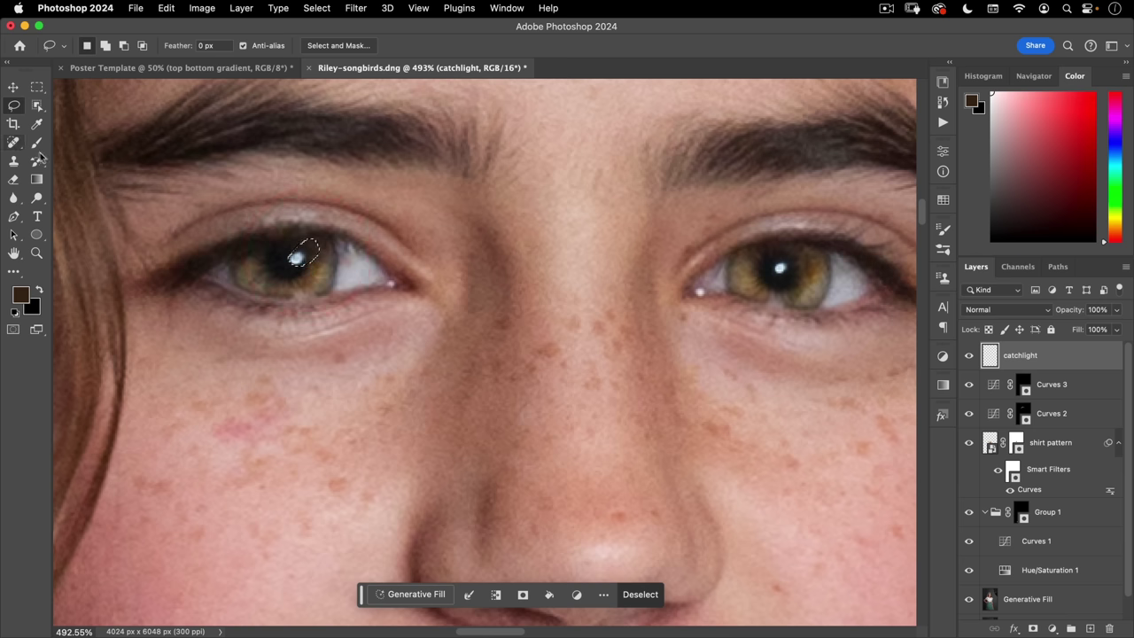
key("b")
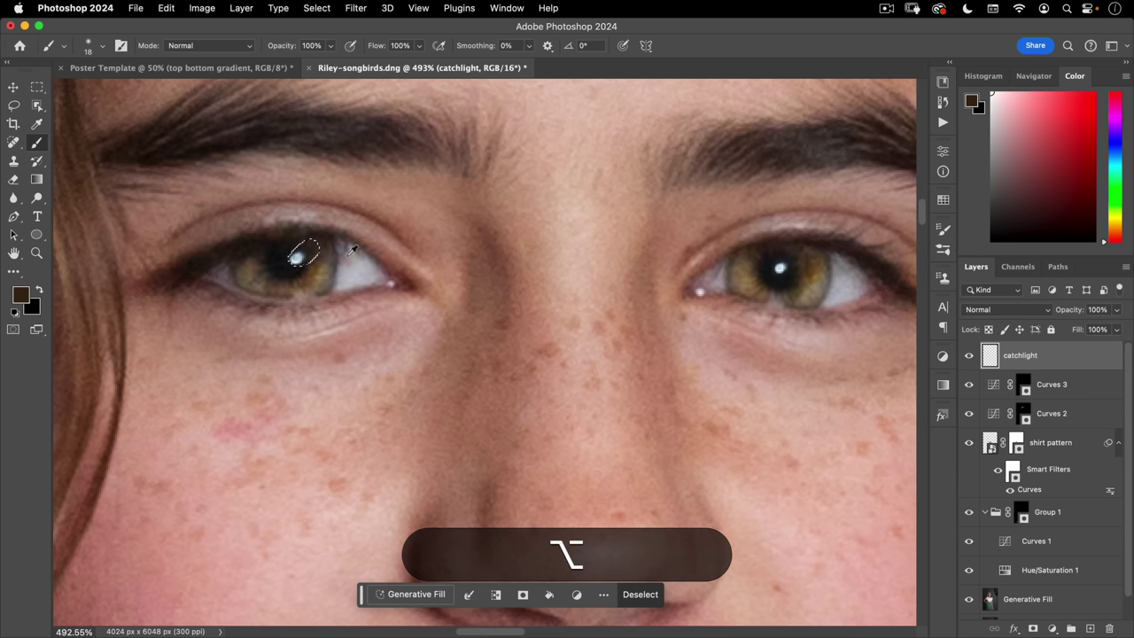
mouse_move(309, 264)
left_mouse_down("alt")
mouse_move(297, 258)
mouse_move(310, 248)
mouse_move(298, 263)
left_mouse_up("alt")
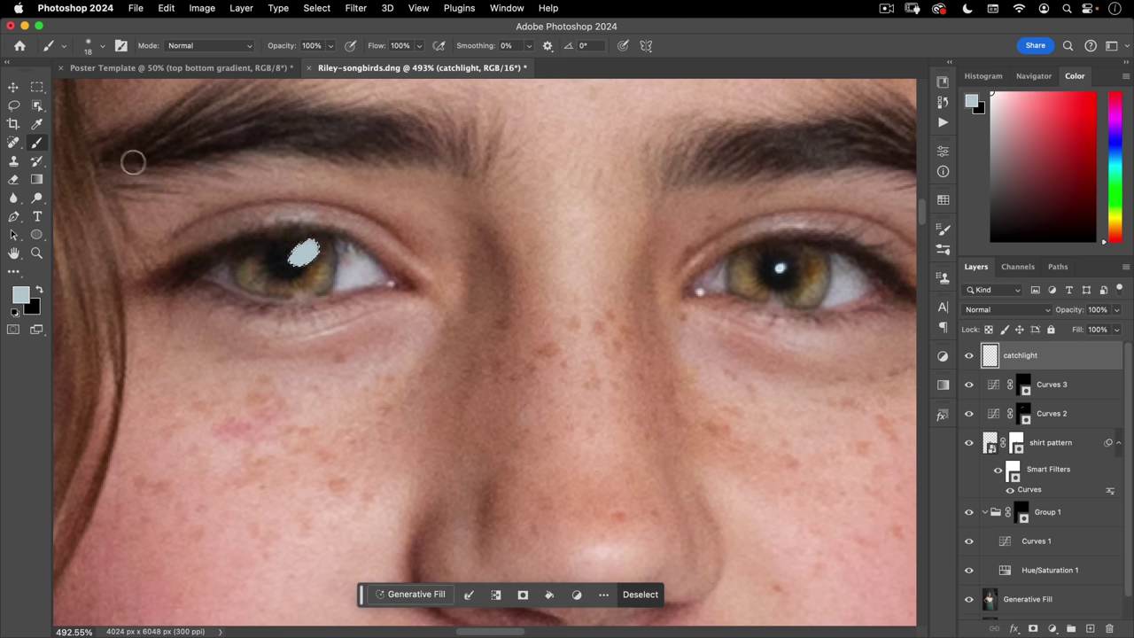
left_click(640, 595)
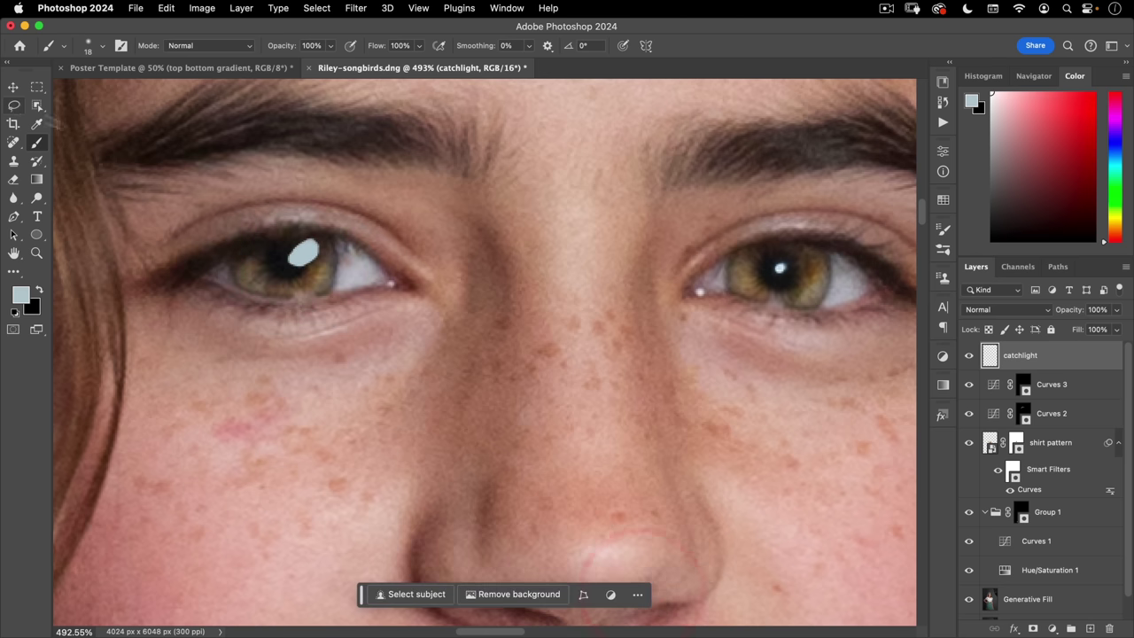
- Copy the catchlight onto the right eye, nudge it into place, and merge both catchlight layers
key("v")
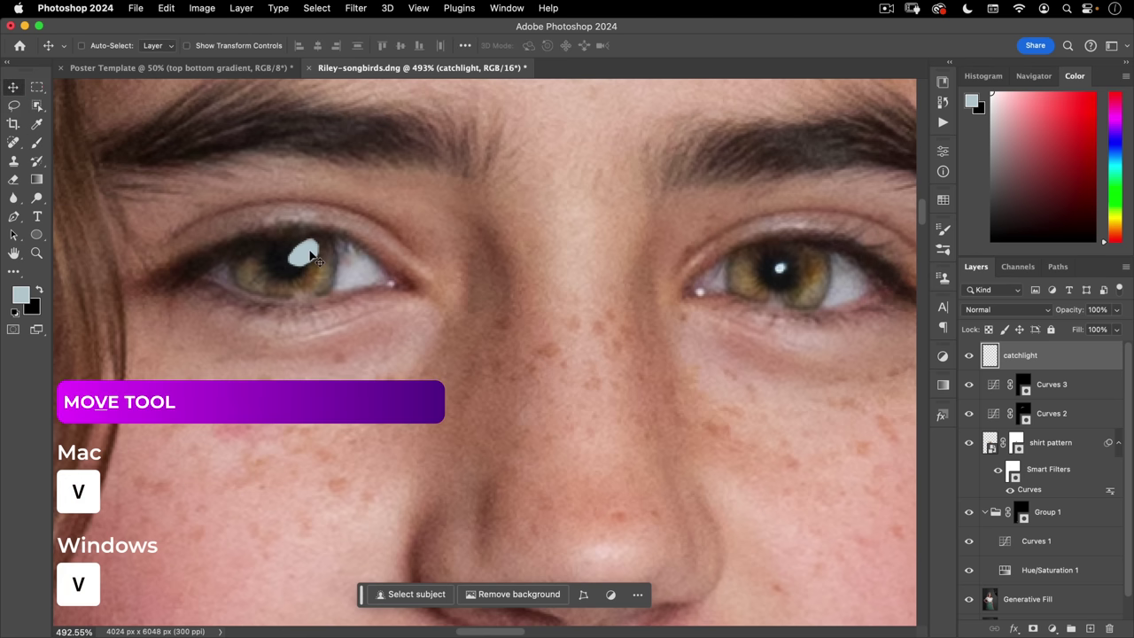
key("alt")
left_click_drag(314, 263, 793, 269, "alt")
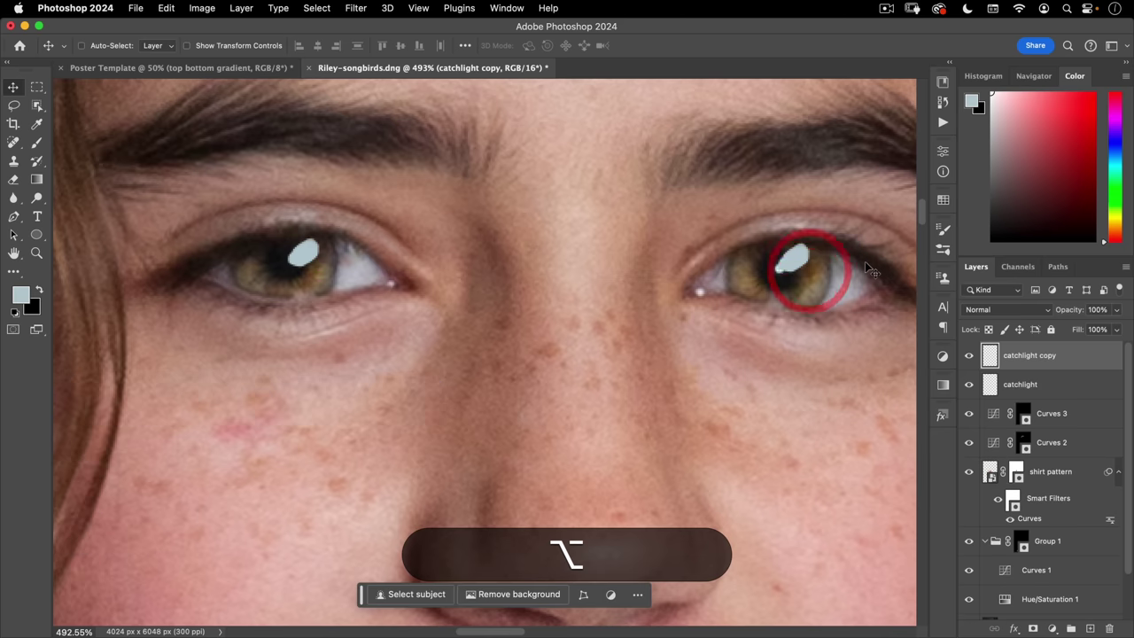
key("Down")
key("Left")
key("Left")
key("Right")
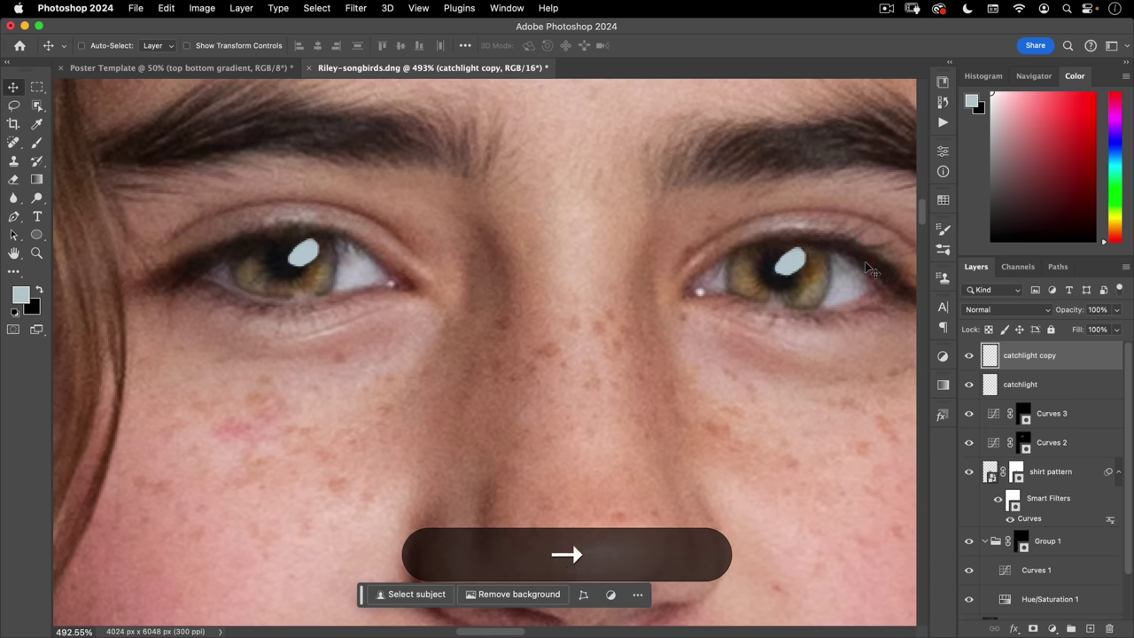
key("Left")
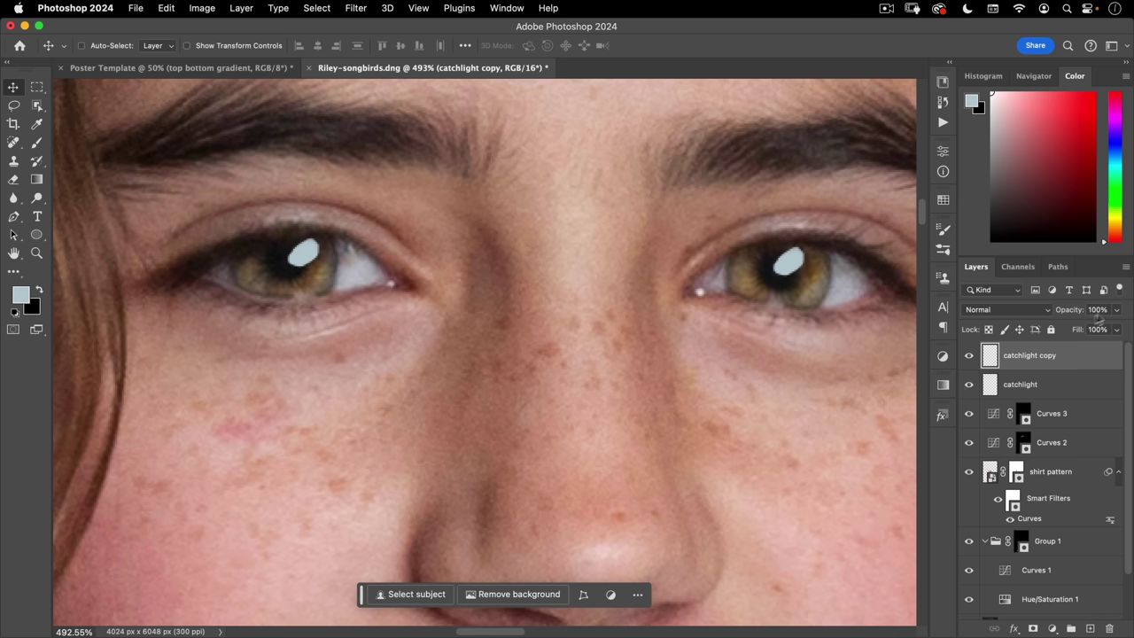
left_click(1026, 387, "shift")
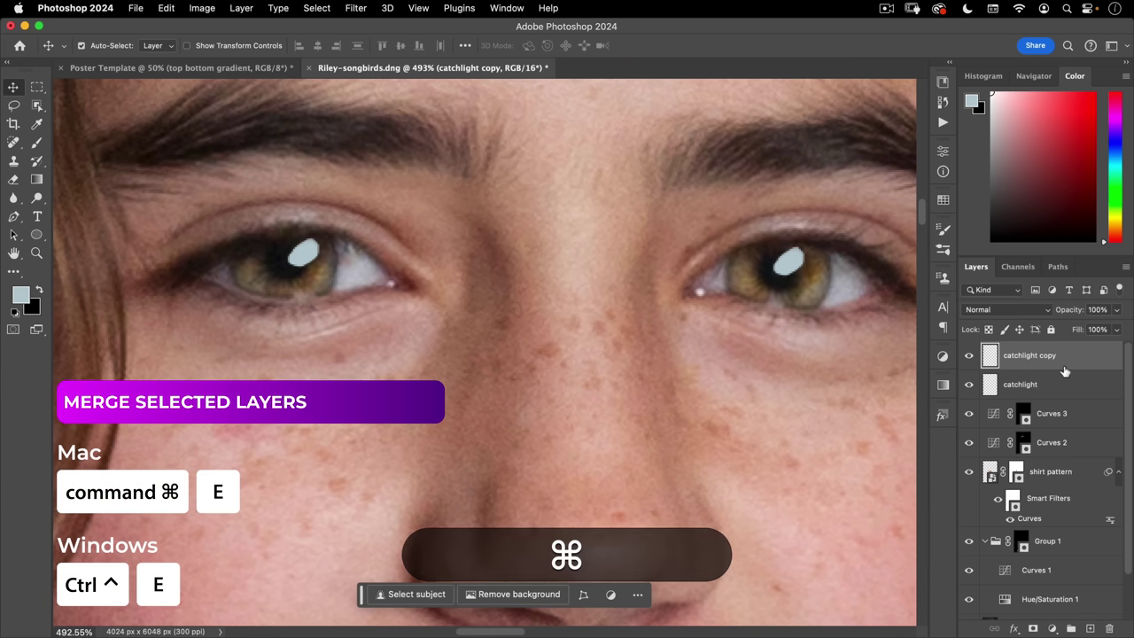
key("super+e")
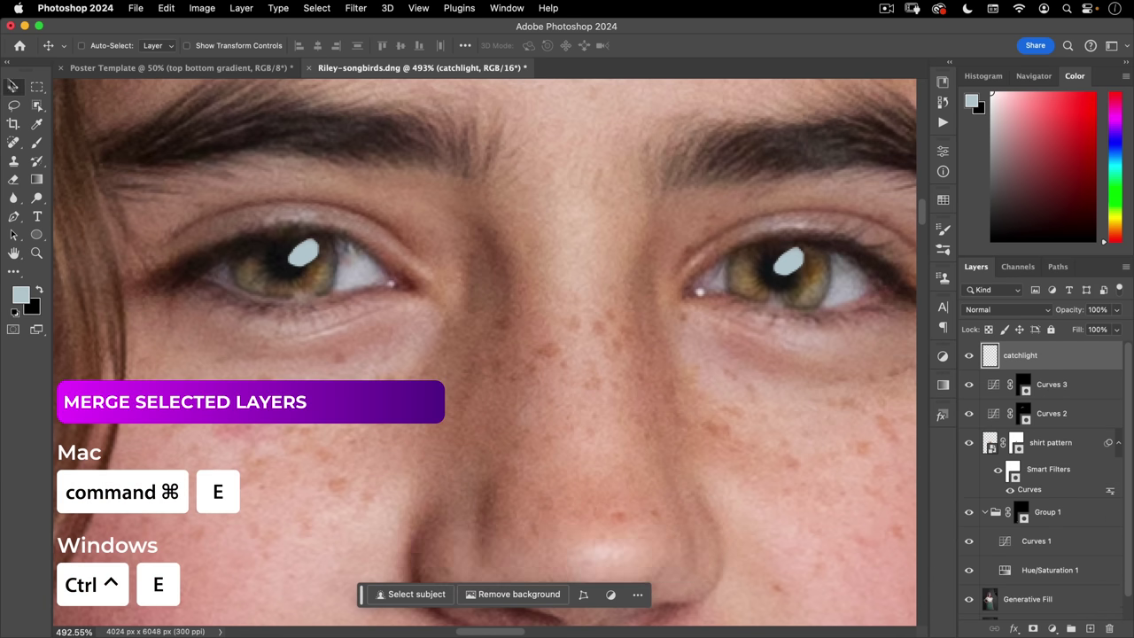
- Paint small white dots on both irises with an ~8 px brush
key("b")
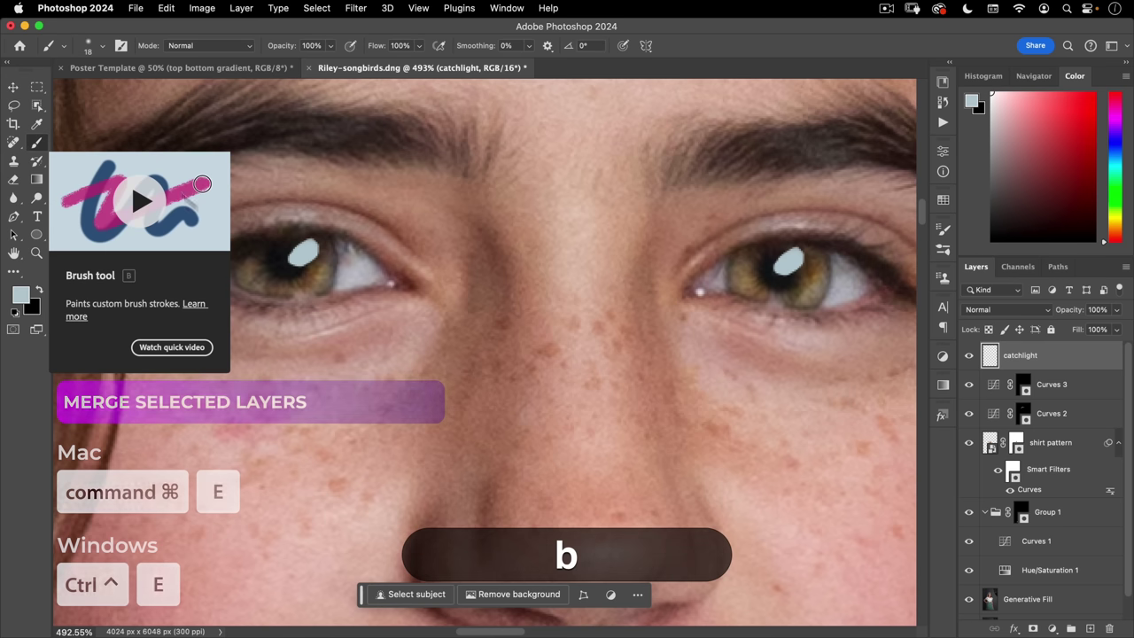
left_click_drag(337, 250, 327, 226)
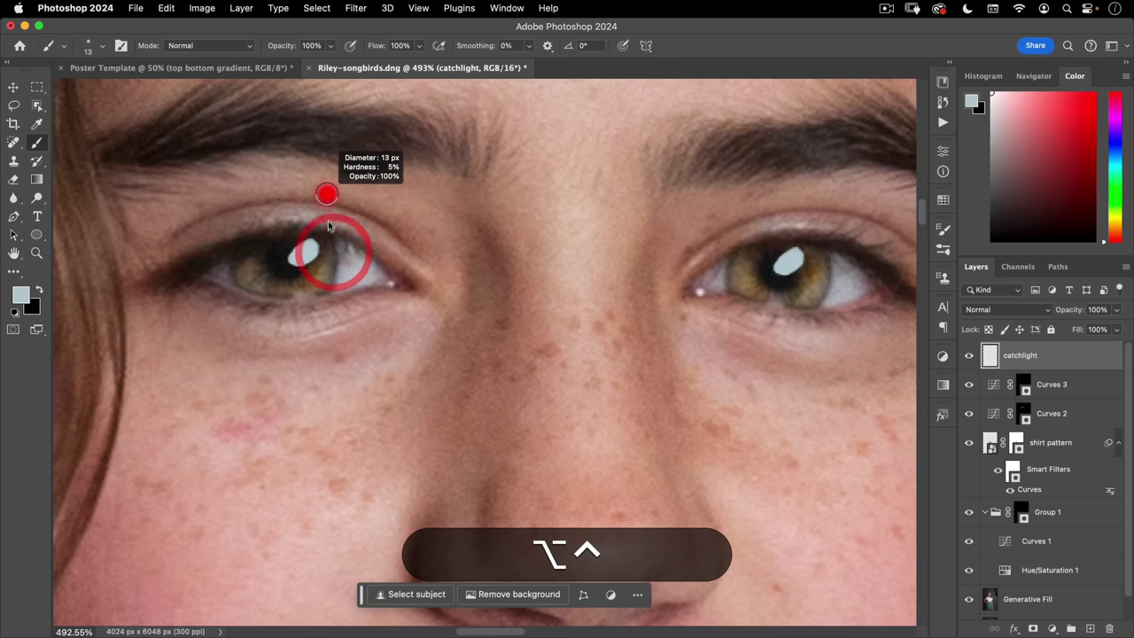
mouse_move(269, 266)
left_mouse_down()
mouse_move(245, 283)
mouse_move(269, 264)
left_mouse_up()
left_click(268, 264)
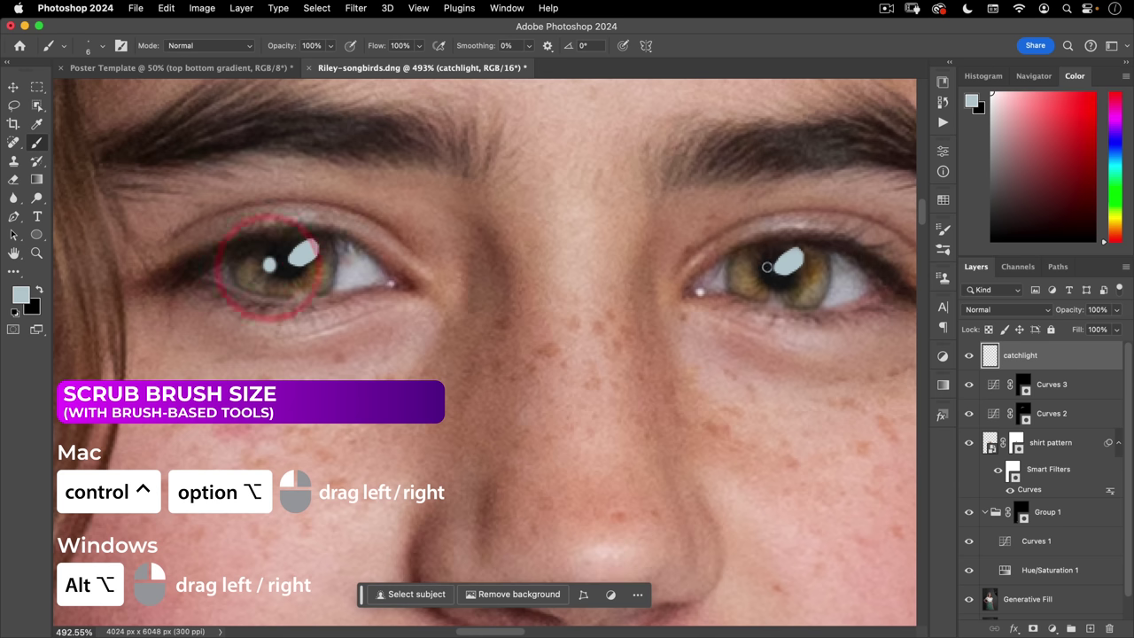
left_click(759, 271)
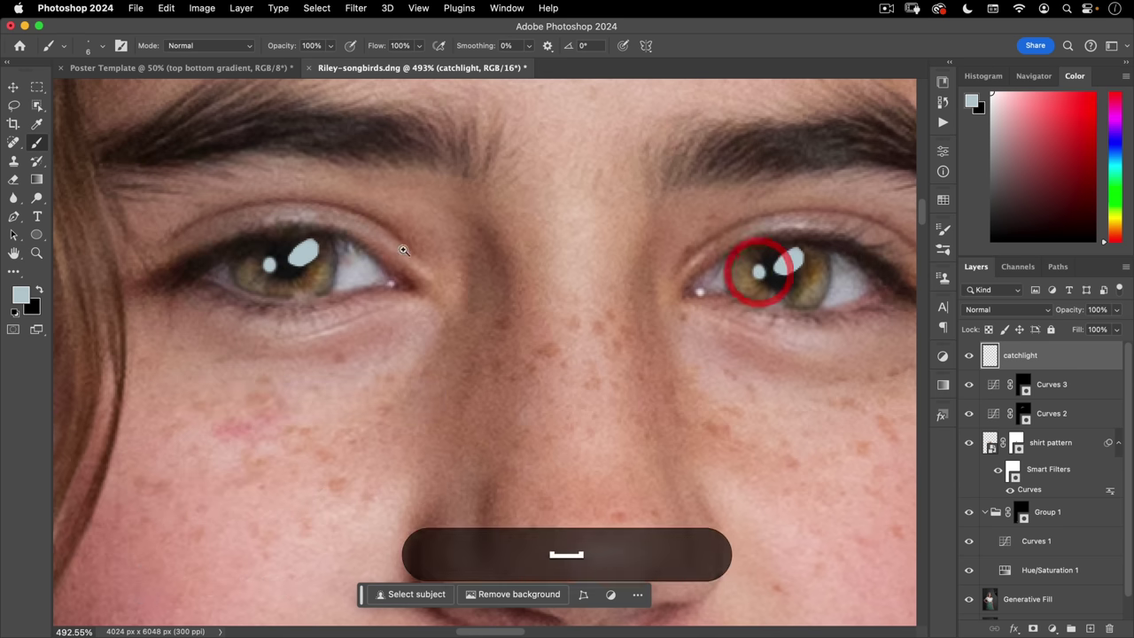
mouse_move(383, 259)
left_mouse_down()
mouse_move(227, 334)
mouse_move(496, 266)
left_mouse_up()
- Group the layers from catchlight down to Generative Fill and name the group 'model'
scroll(1028, 492, "down", 1)
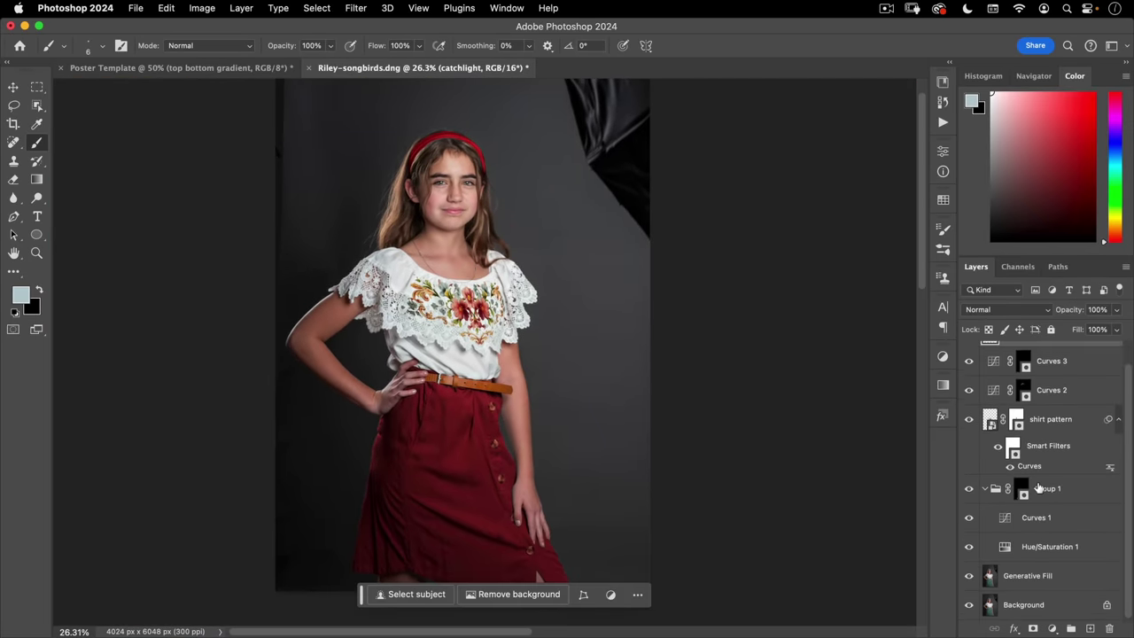
scroll(1056, 474, "up", 1)
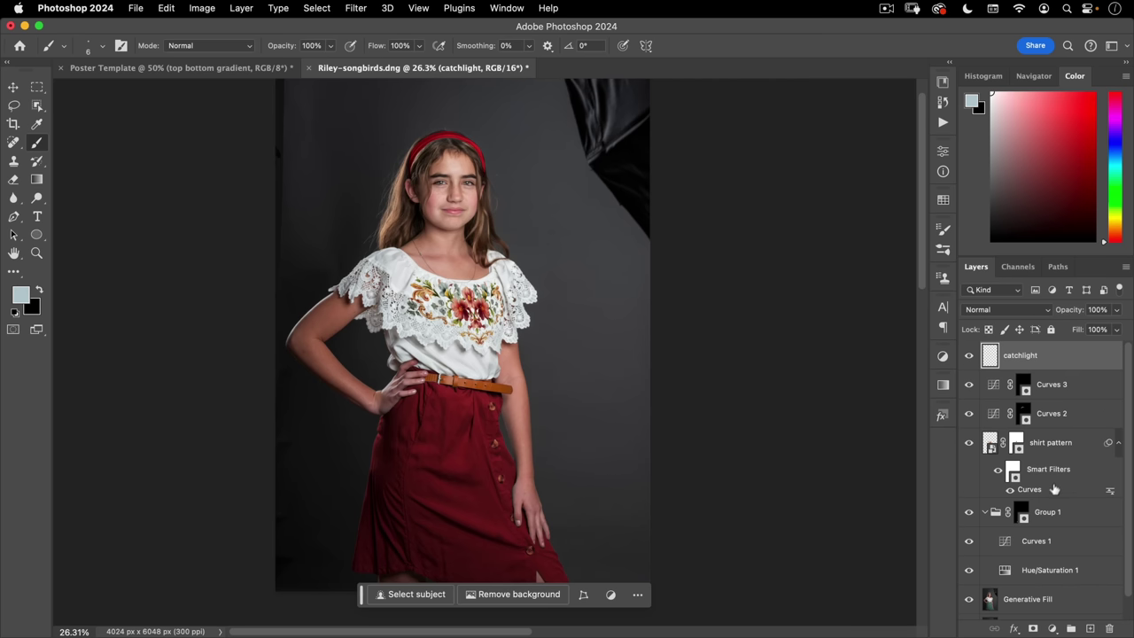
scroll(1053, 496, "down", 1)
left_click(1037, 582, "shift")
scroll(1036, 567, "up", 1)
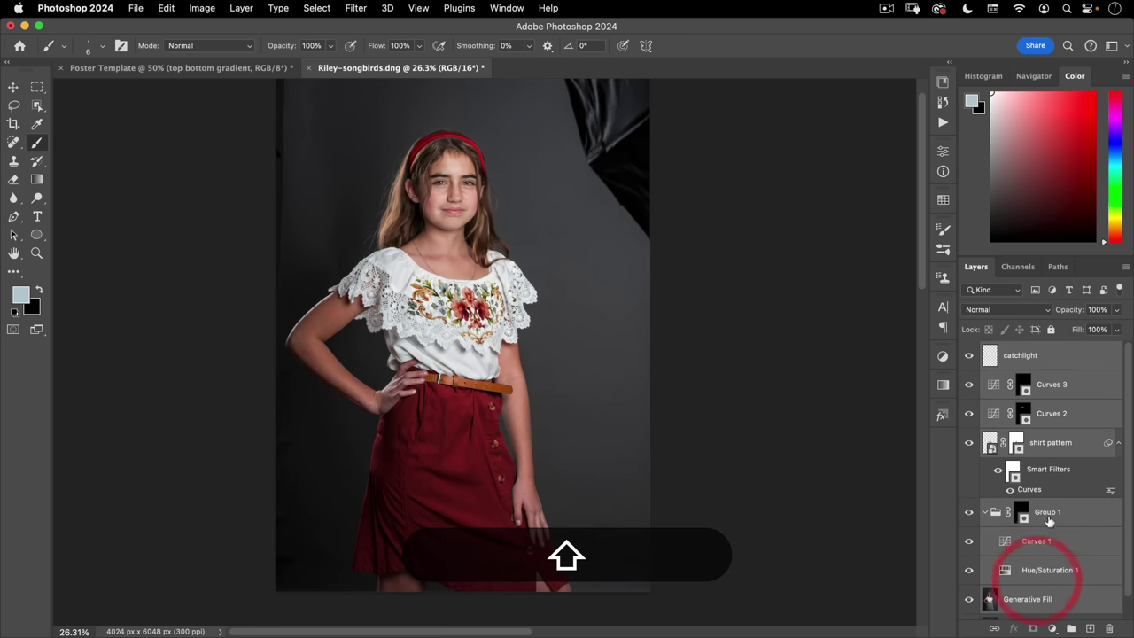
scroll(1041, 496, "down", 1)
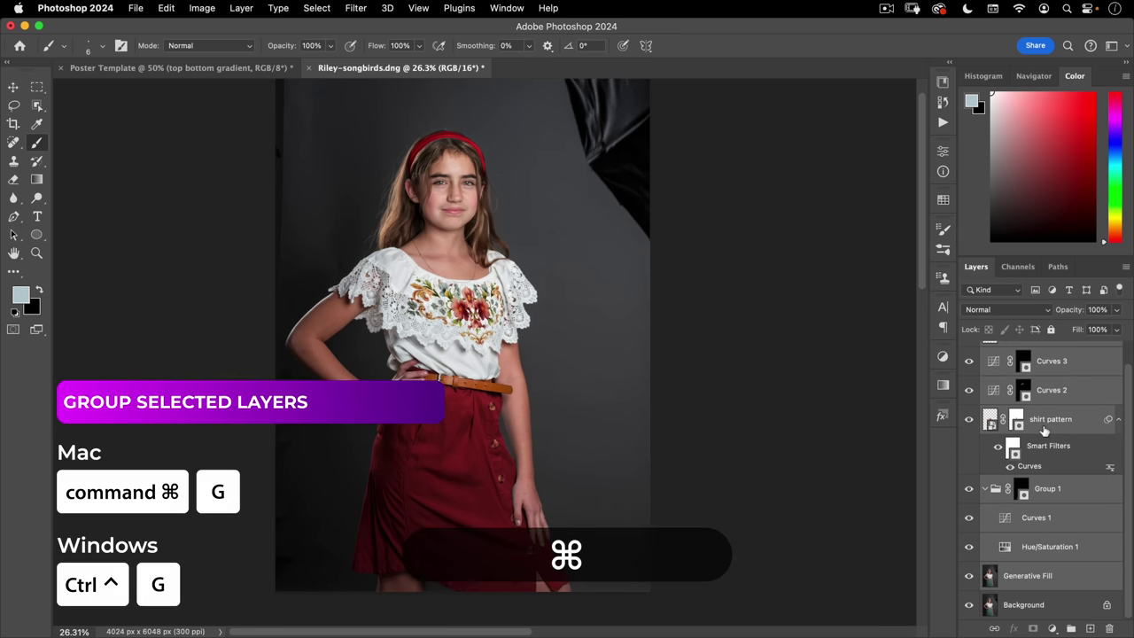
key("super+g")
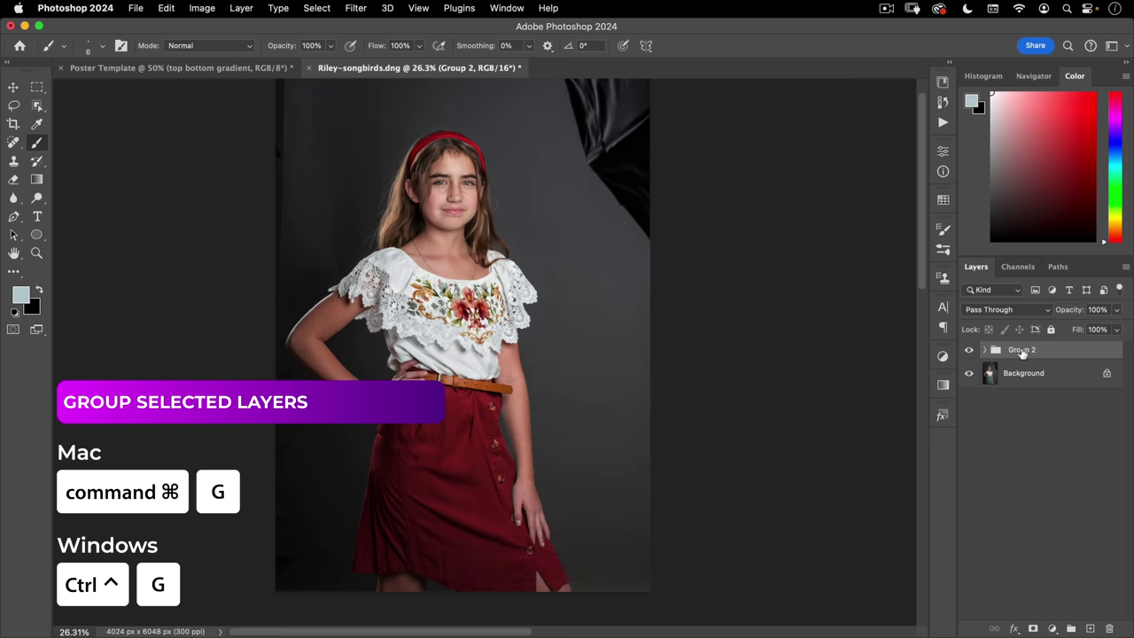
double_click(1022, 350)
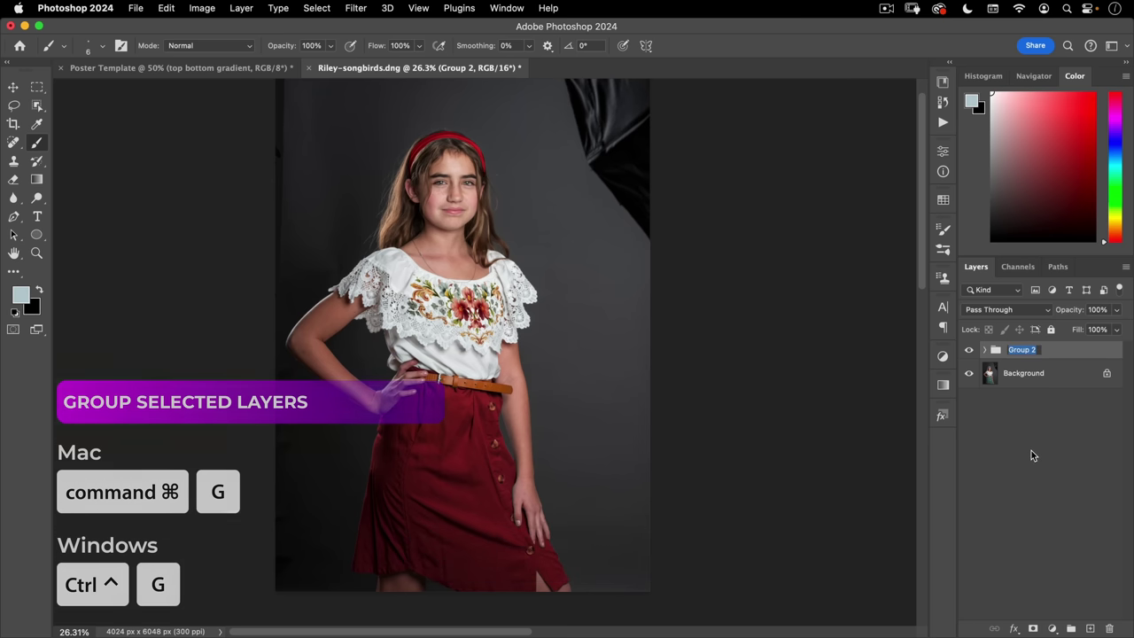
type("model")
key("Return")
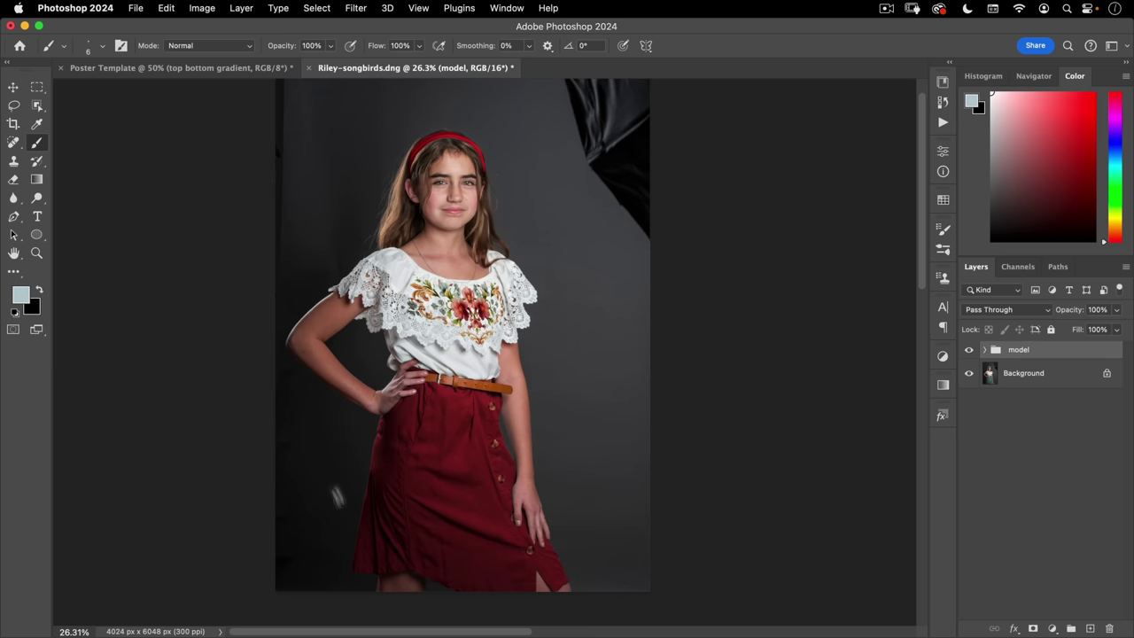
left_click(986, 352)
scroll(1027, 496, "down", 2)
- Select the girl on the Generative Fill layer with Cloud Select Subject and open Select and Mask
left_click(1028, 574)
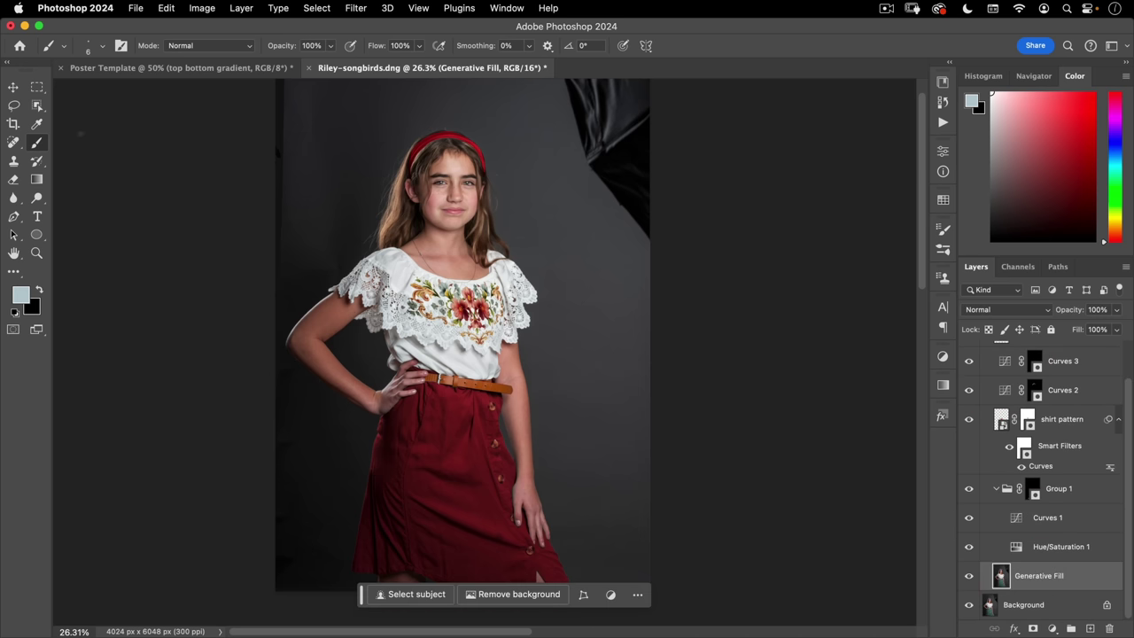
left_click(37, 104)
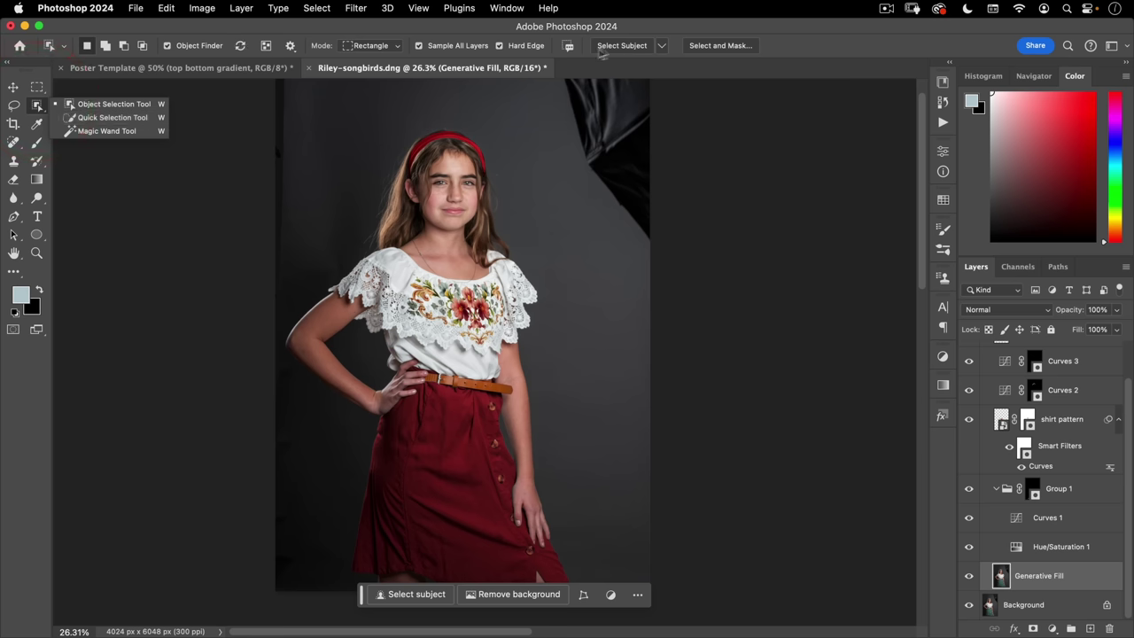
left_click(663, 47)
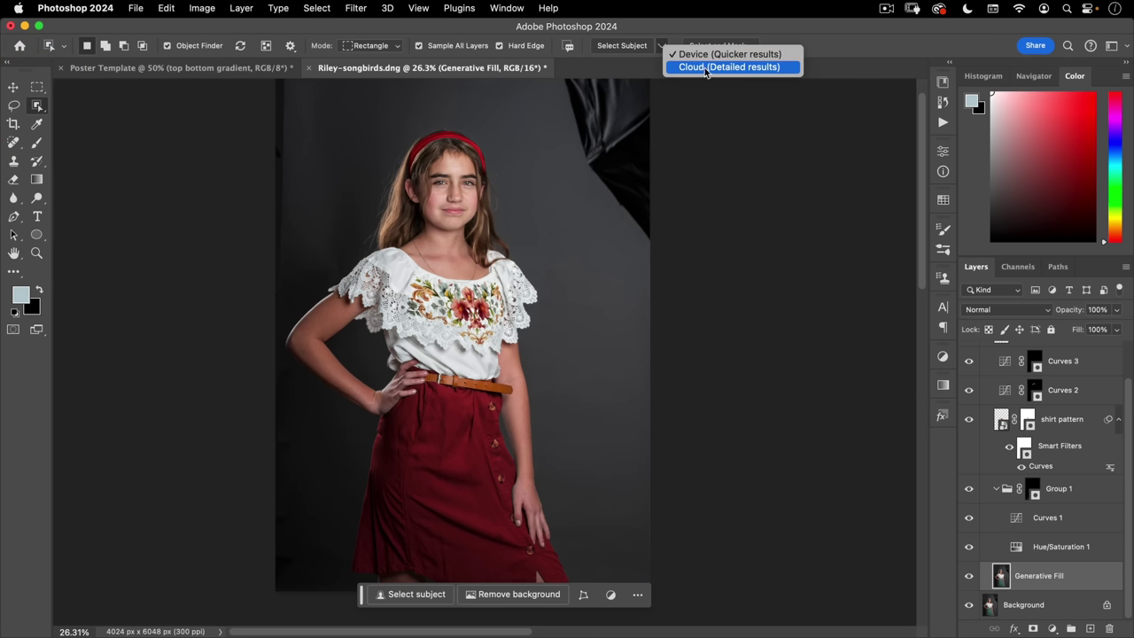
left_click(706, 68)
left_click(620, 45)
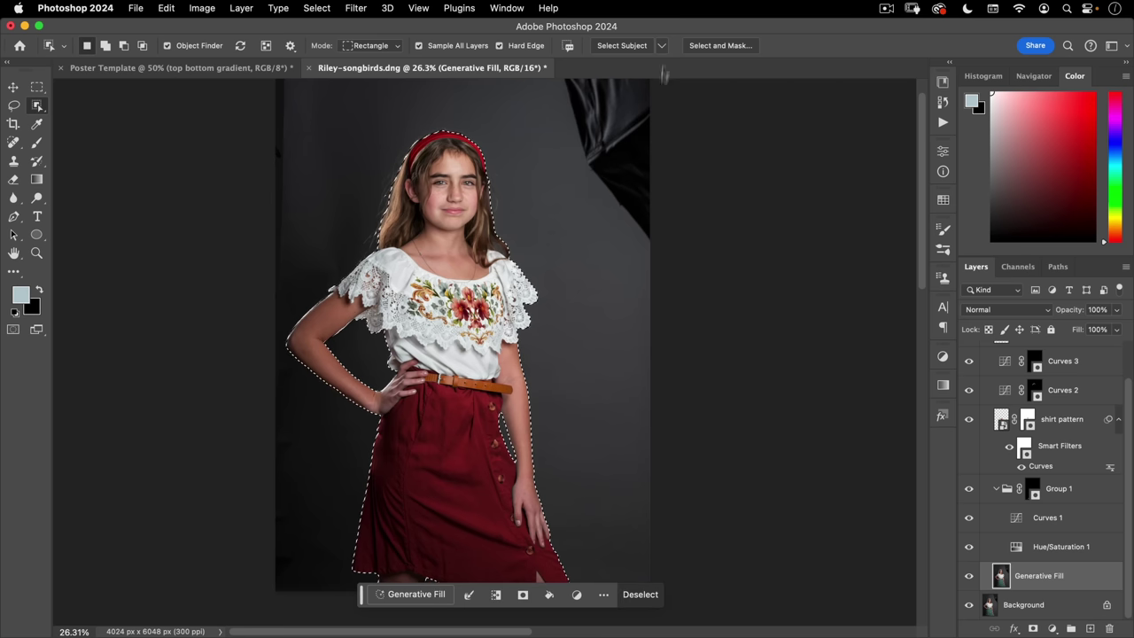
left_click(718, 45)
key("super+space")
left_click_drag(442, 223, 637, 336)
- Preview the mask in Black & White, try Refine Hair, then undo it
left_click(639, 337)
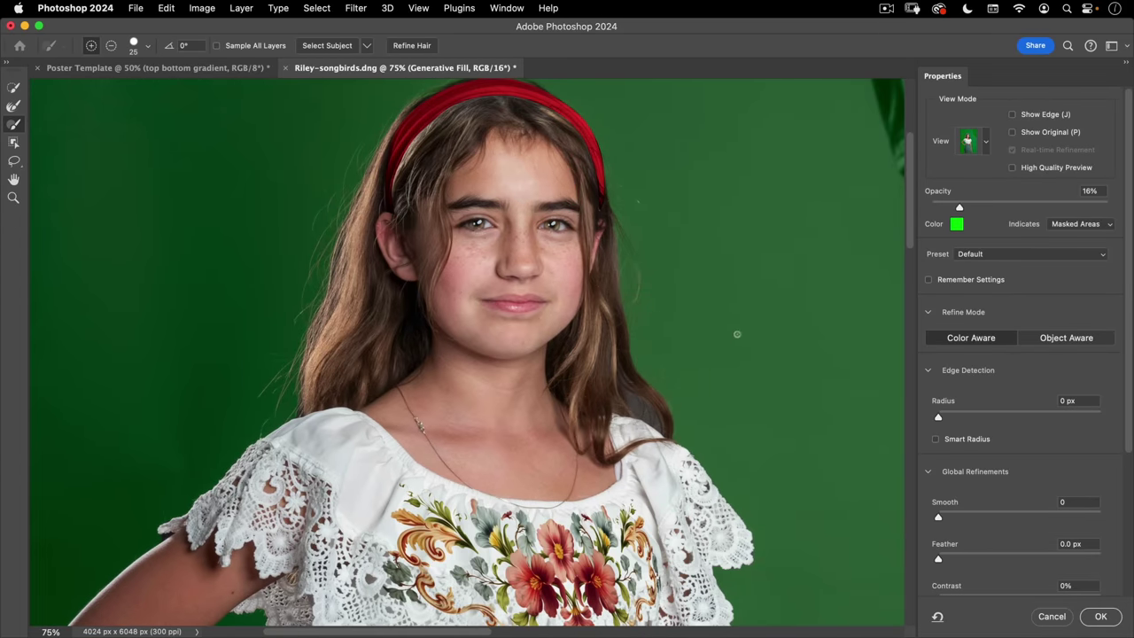
key("k")
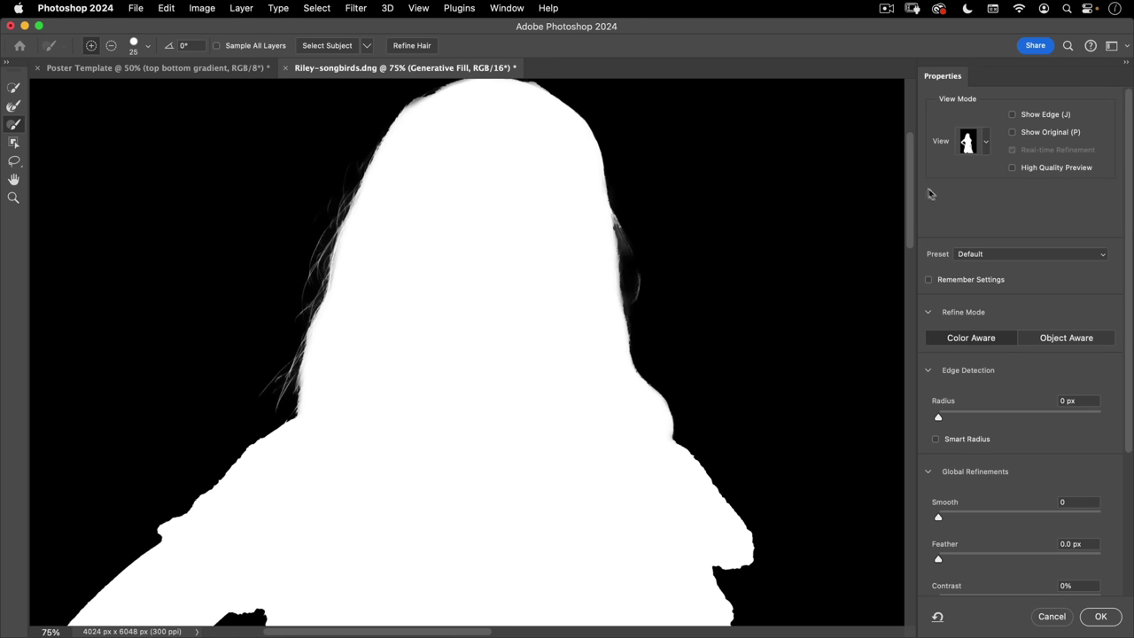
left_click(987, 145)
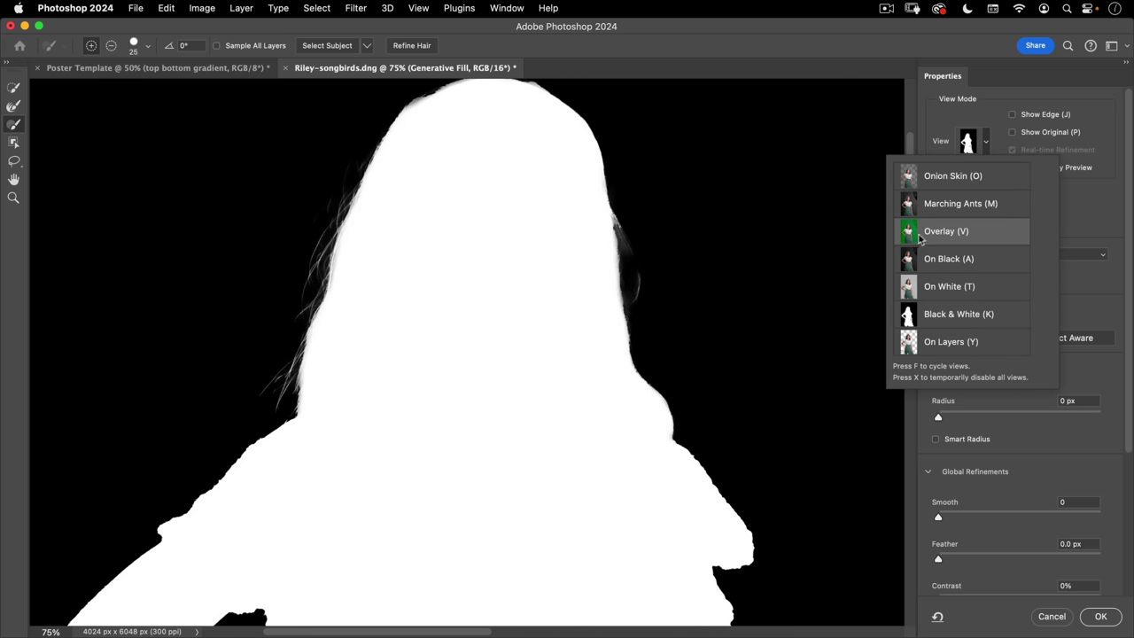
left_click(963, 316)
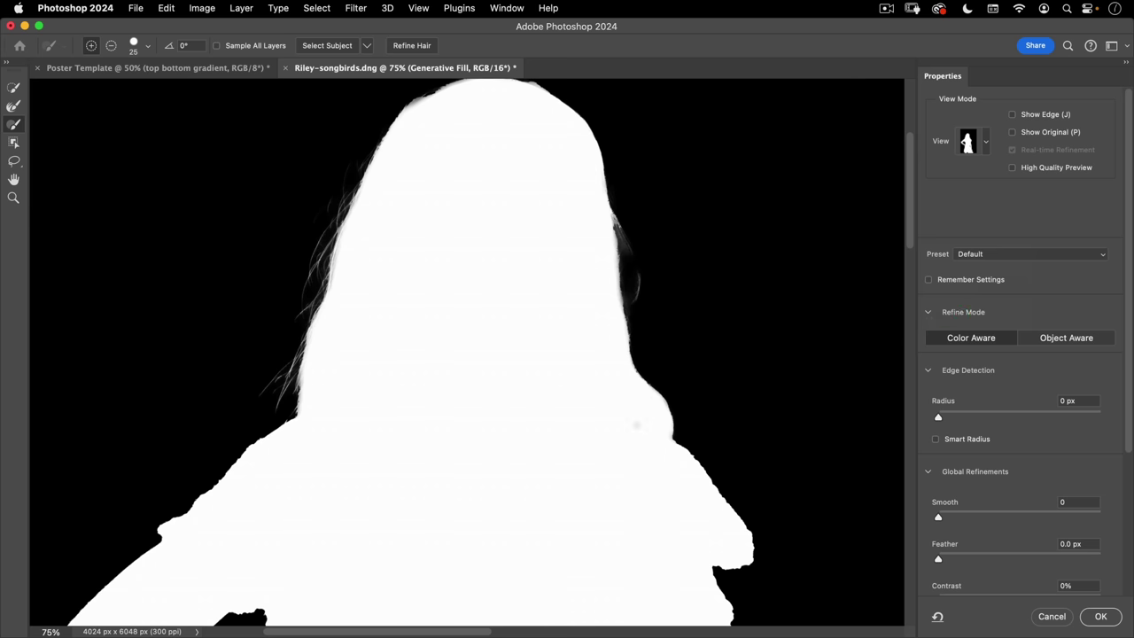
left_click(412, 47)
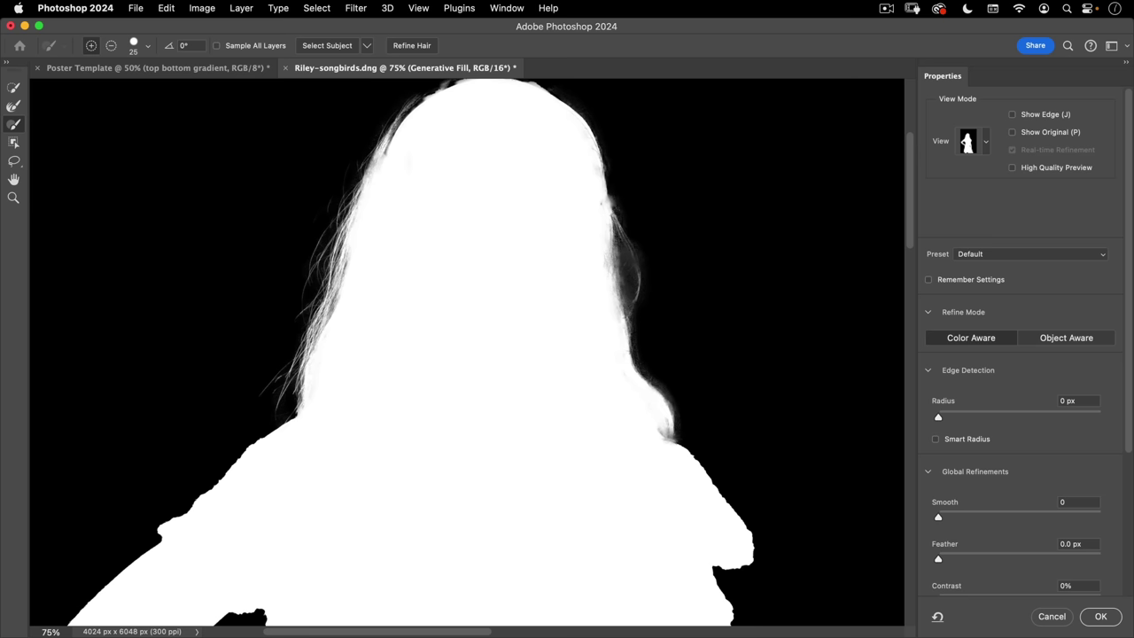
key("super+z")
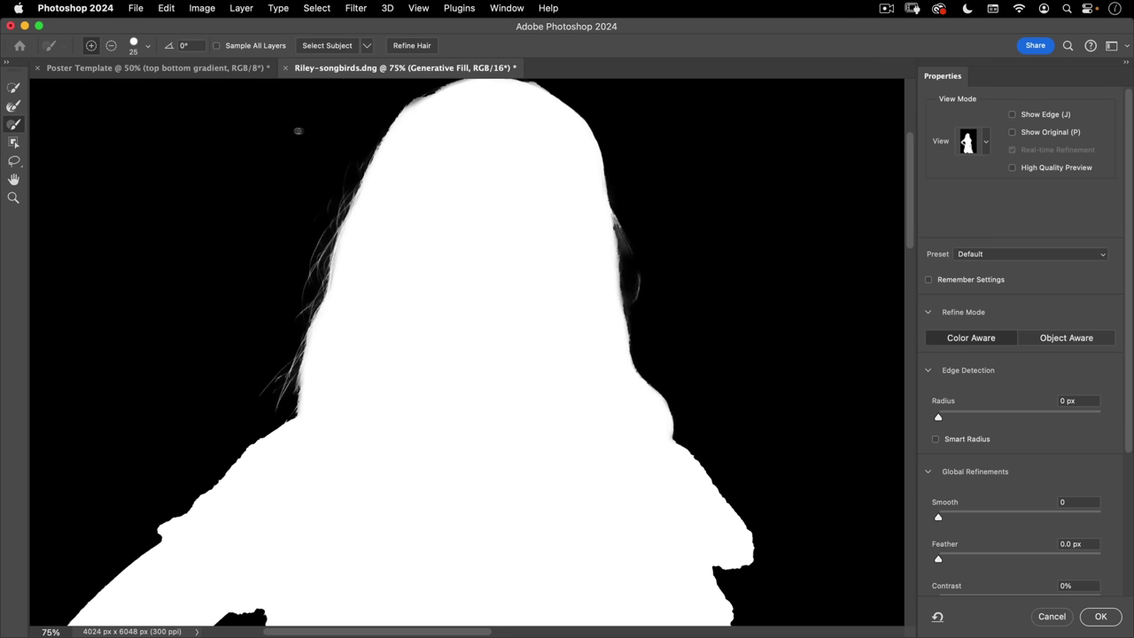
- Paint along the hair edges with a 163 px Refine Edge Brush
key("v")
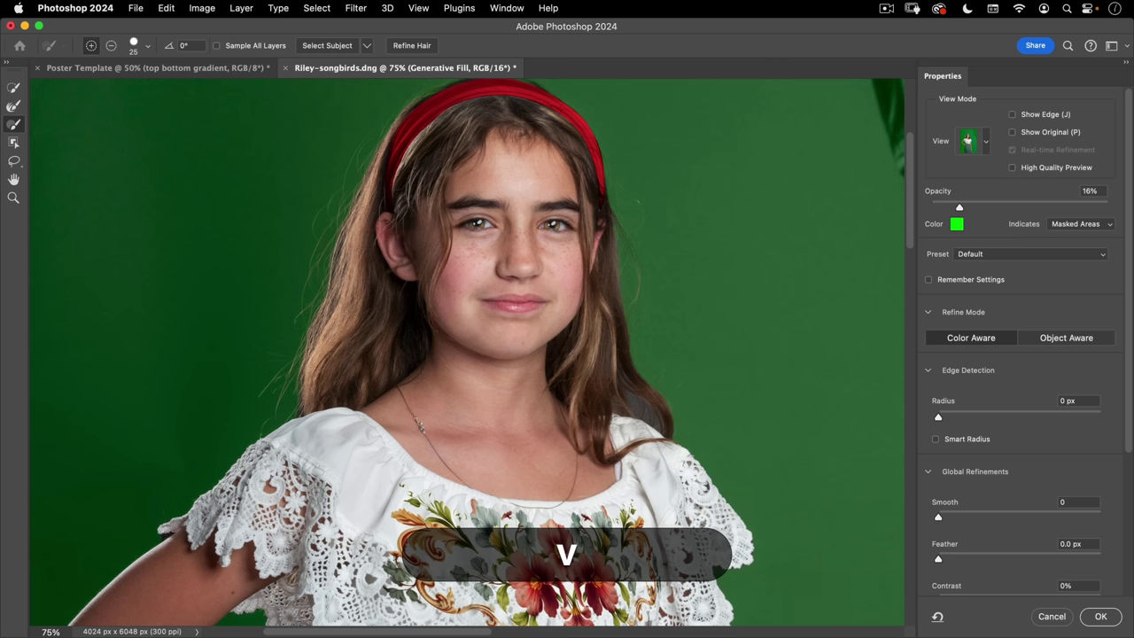
left_click(13, 108)
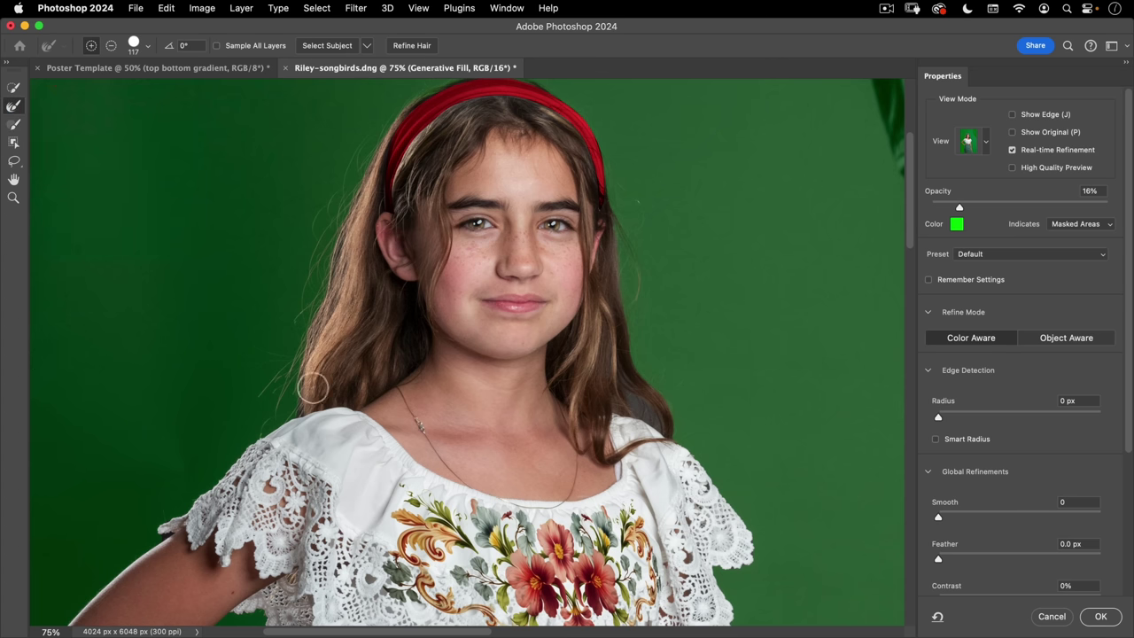
mouse_move(259, 406)
left_mouse_down()
mouse_move(297, 406)
mouse_move(278, 406)
left_mouse_up()
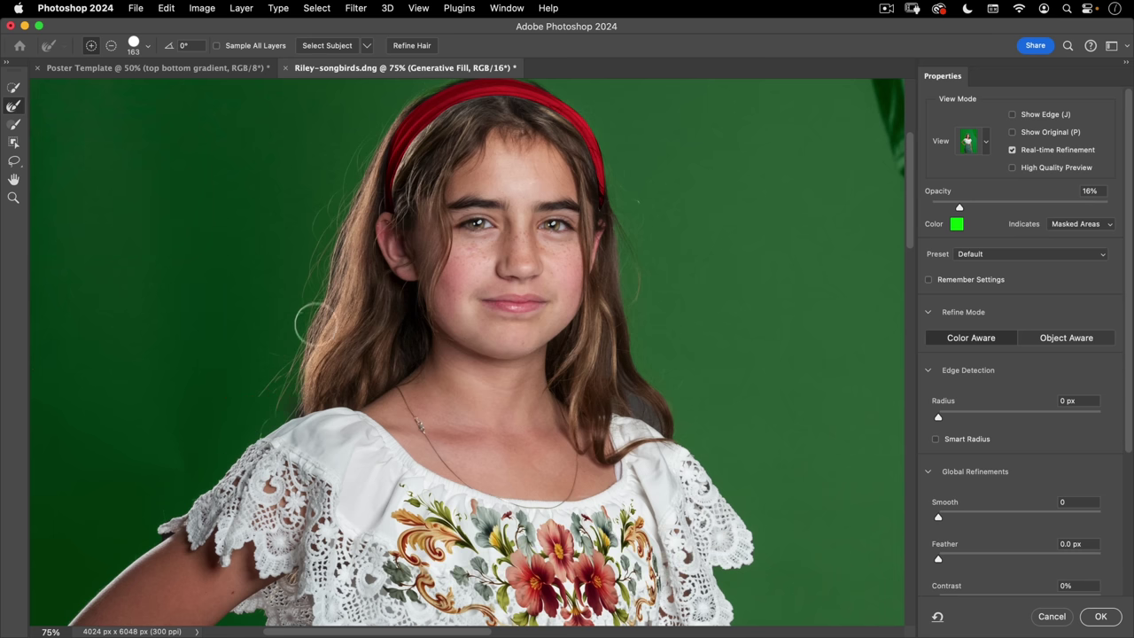
key("space")
left_click_drag(357, 145, 313, 306)
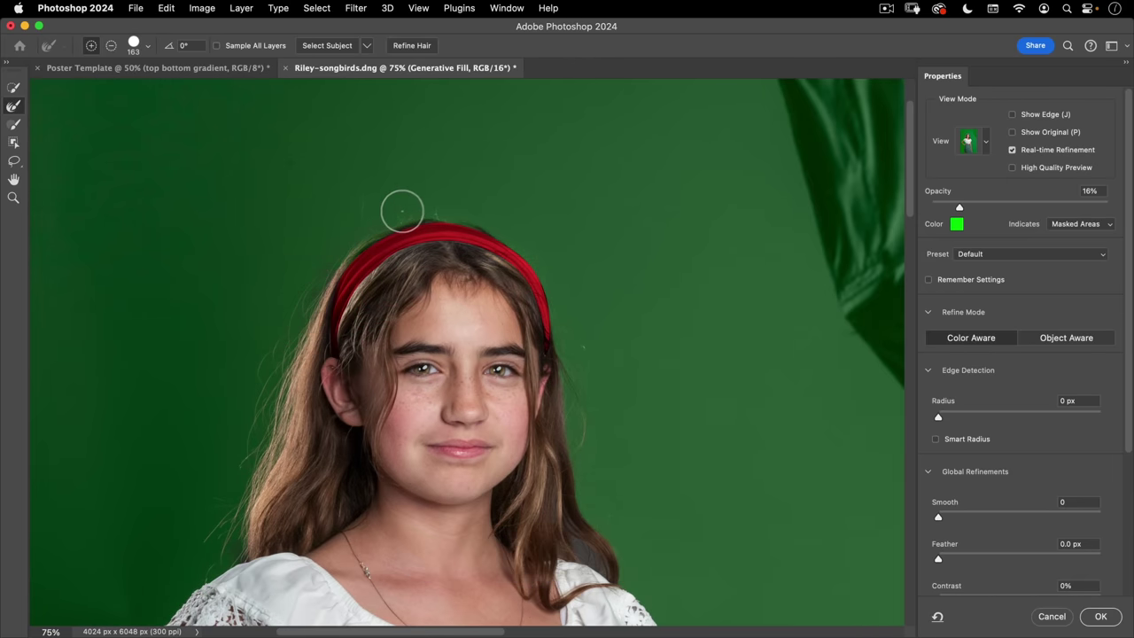
mouse_move(508, 226)
left_mouse_down()
mouse_move(552, 271)
mouse_move(572, 341)
mouse_move(580, 410)
mouse_move(567, 524)
mouse_move(633, 580)
mouse_move(599, 532)
left_mouse_up()
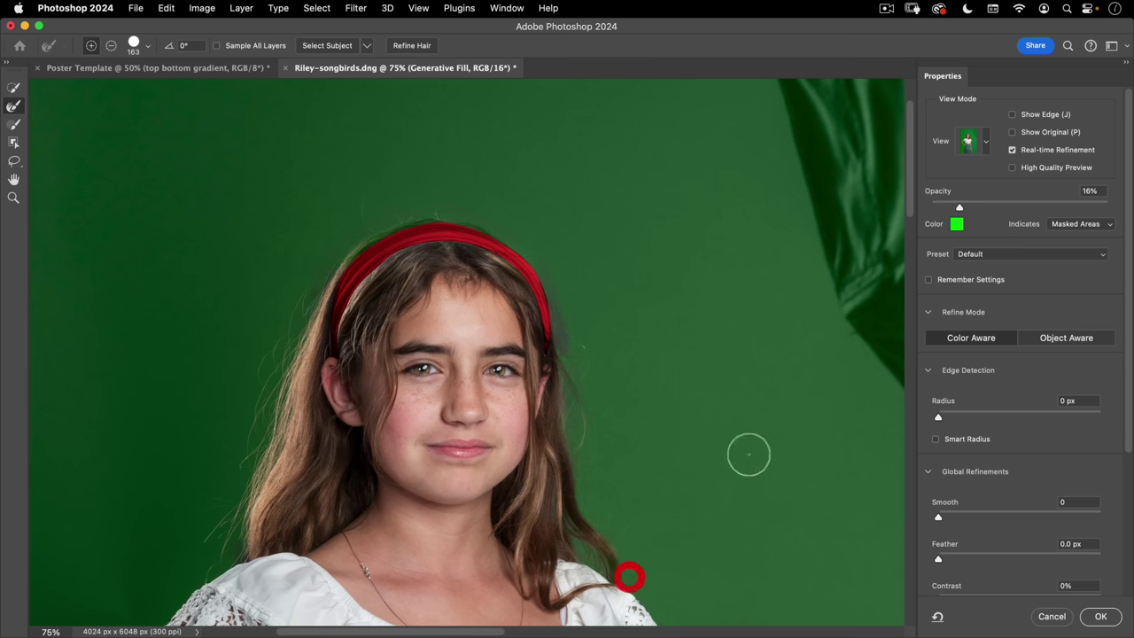
key("space")
left_click_drag(633, 342, 628, 238)
- Check the refined hair edges in Black & White, then return to Overlay view
key("k")
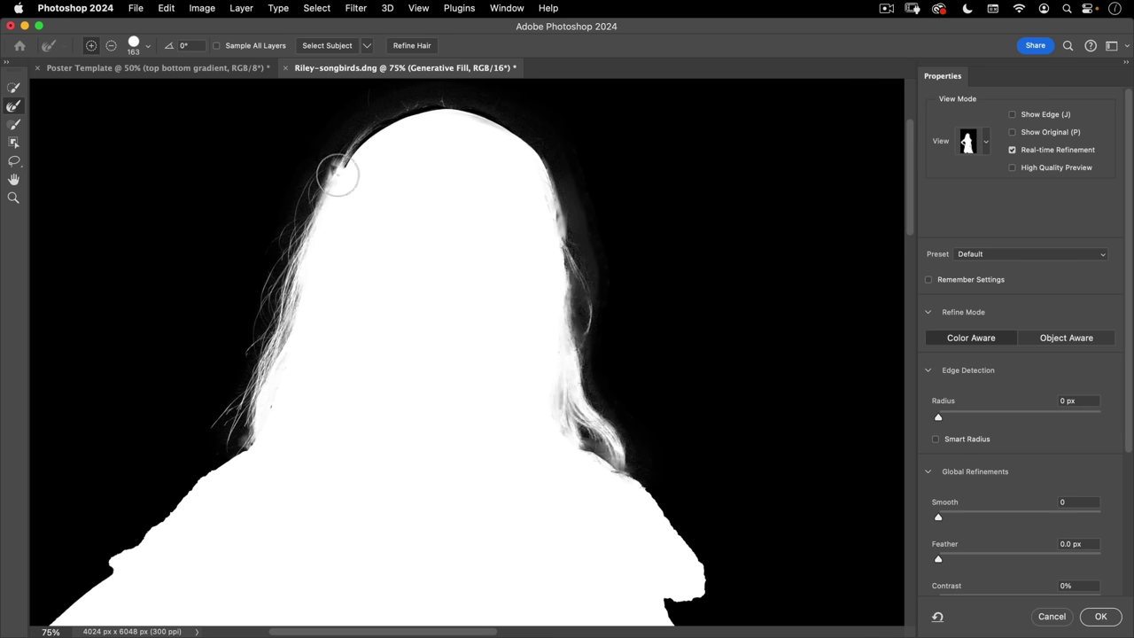
key("v")
left_click_drag(359, 184, 414, 109)
scroll(414, 109, "up", 3)
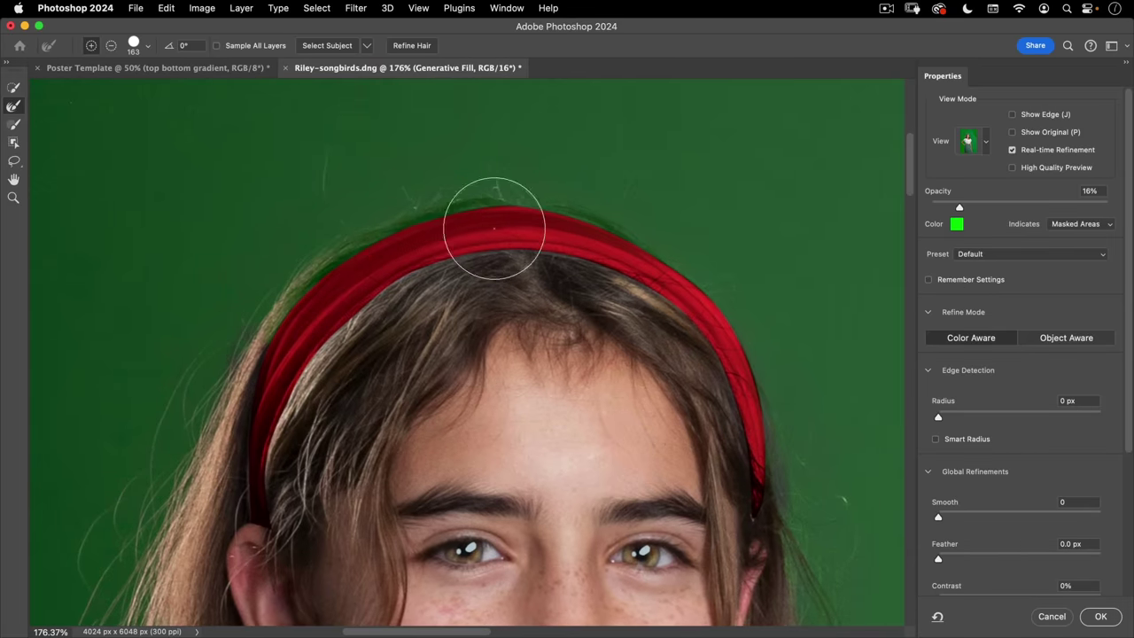
left_click(13, 88)
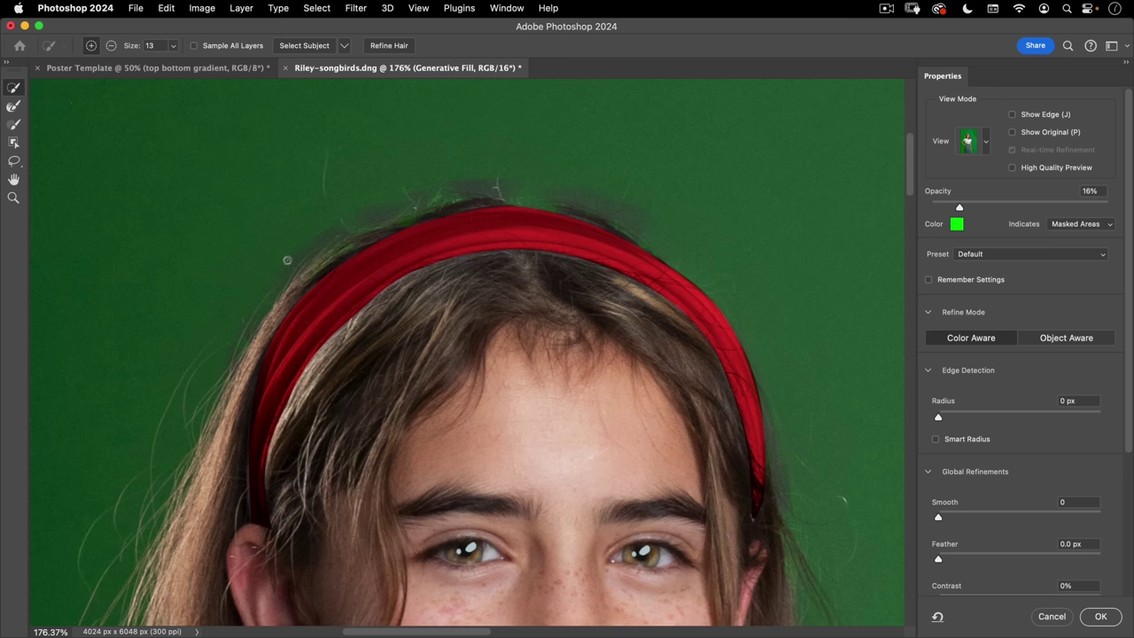
- Switch to the Brush tool and set it to about 62 px using the size and hardness settings
left_click(13, 125)
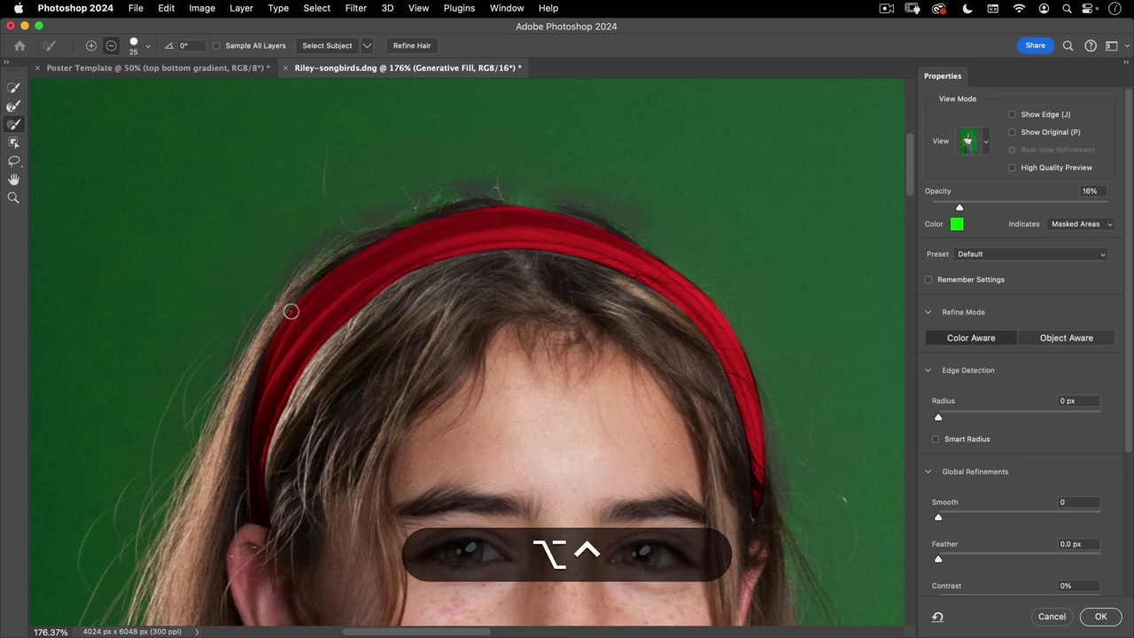
mouse_move(293, 310)
left_mouse_down()
mouse_move(333, 298)
mouse_move(332, 251)
left_mouse_up()
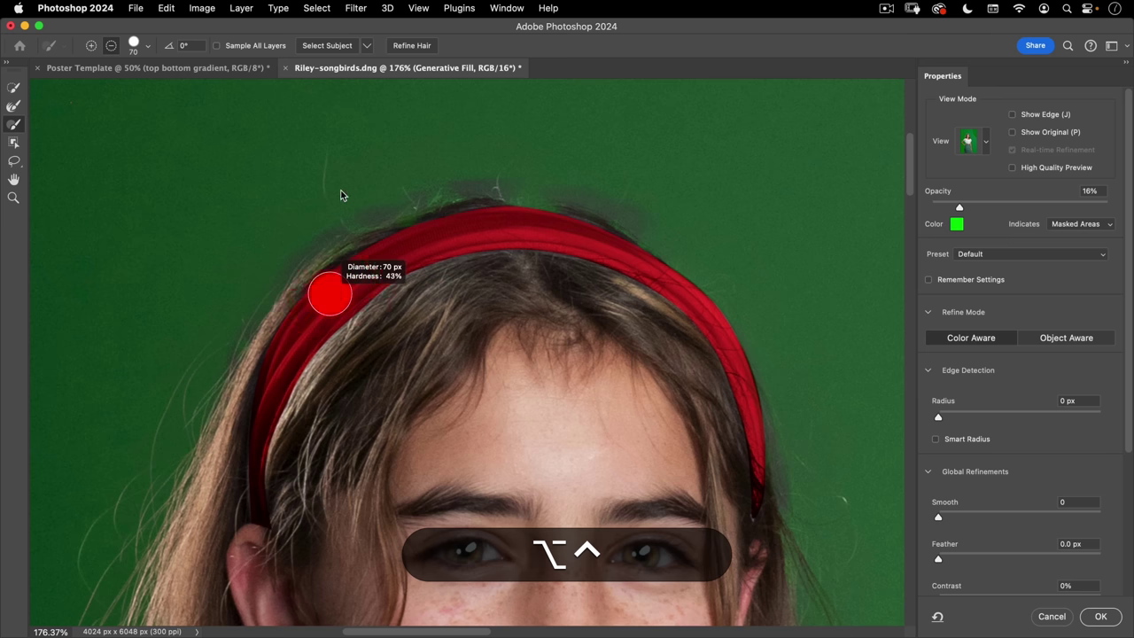
left_click_drag(342, 195, 341, 191)
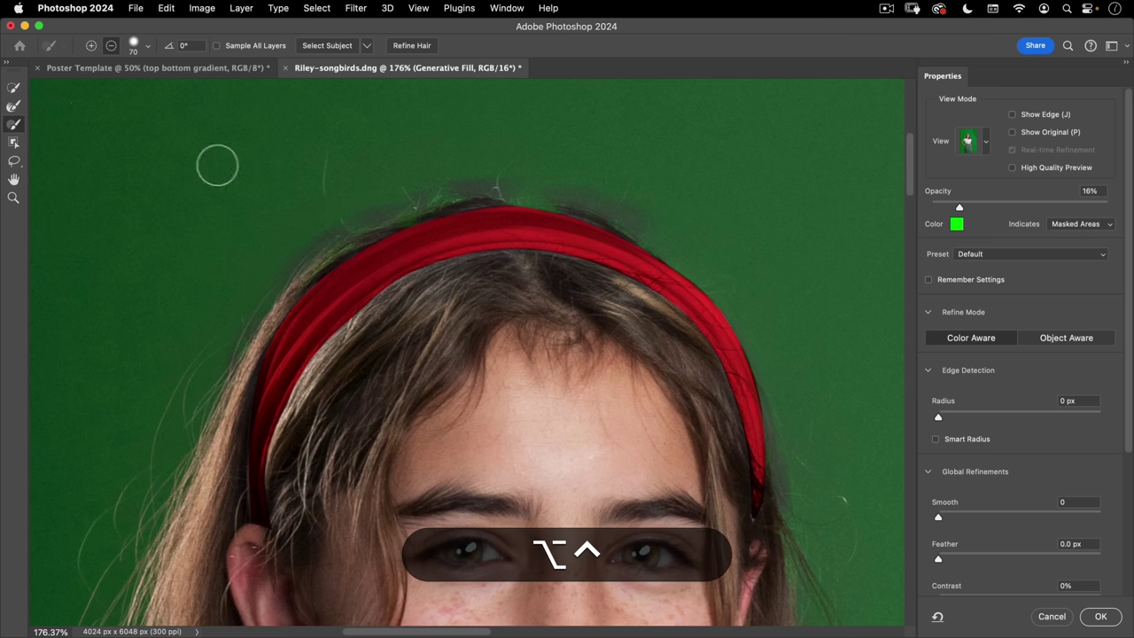
right_click(232, 127)
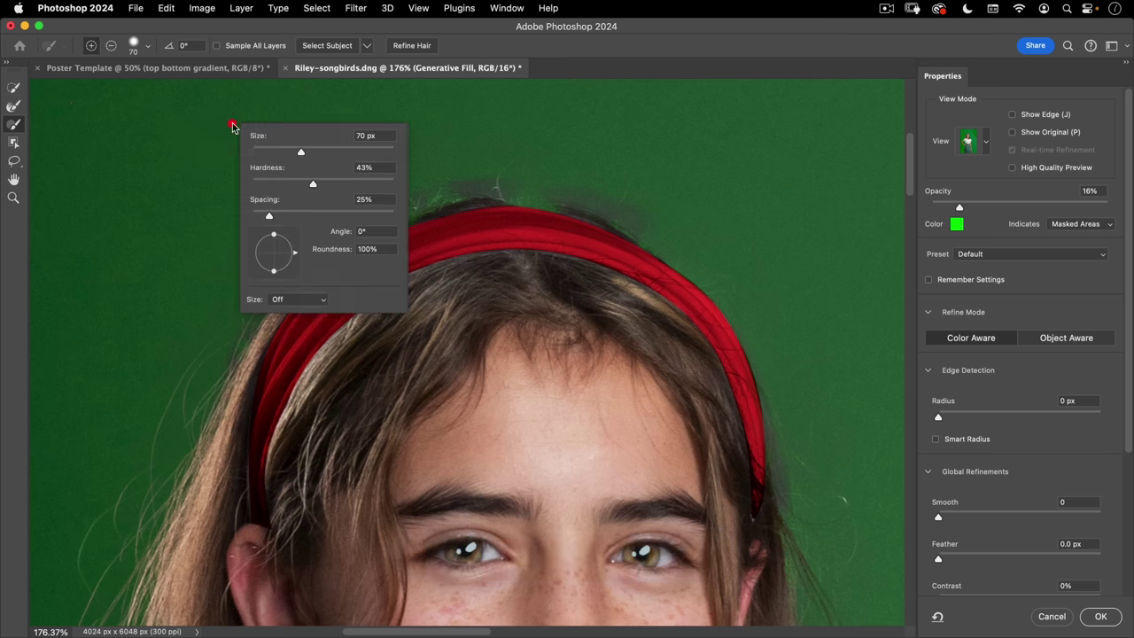
left_click_drag(296, 157, 307, 183)
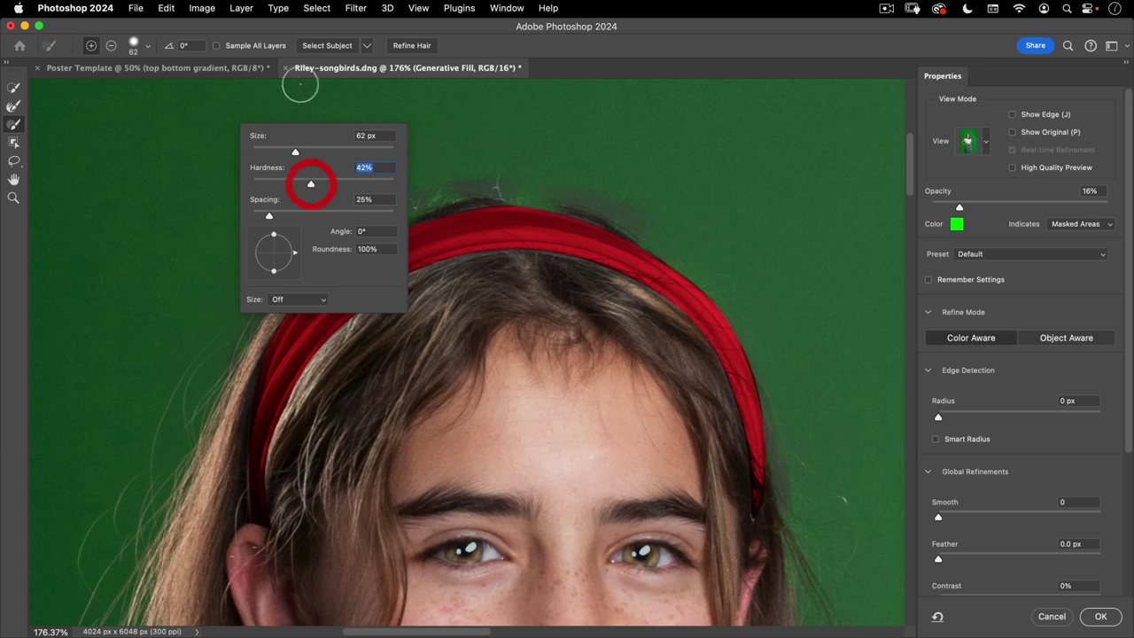
key("Return")
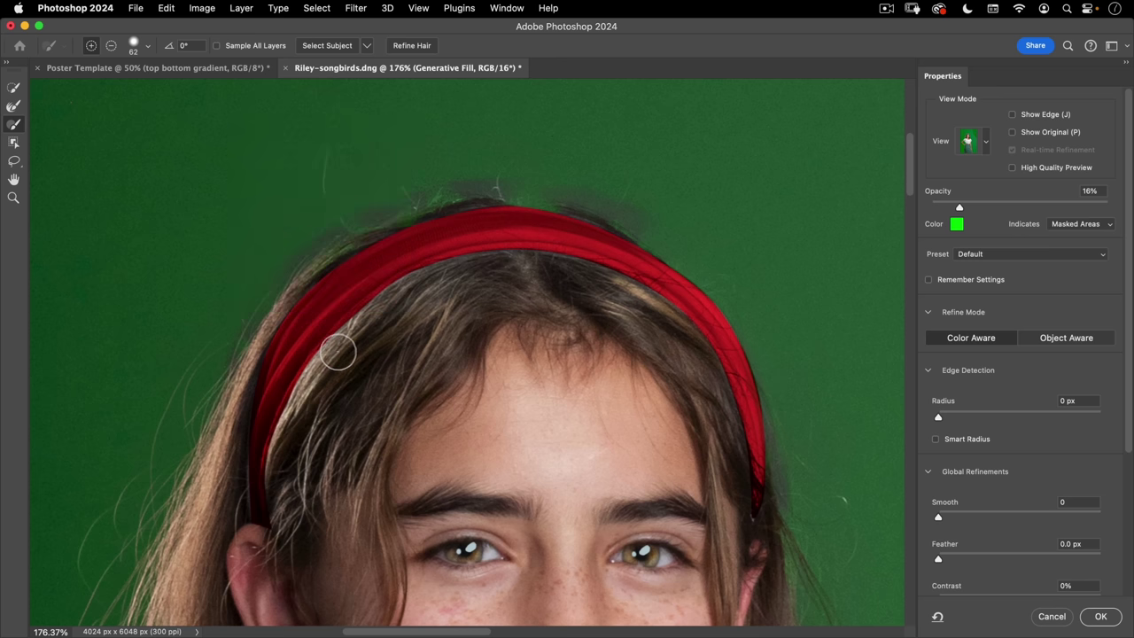
- Resize the brush to about 100 px at 14% hardness and paint the hair beside the headband
key("ctrl")
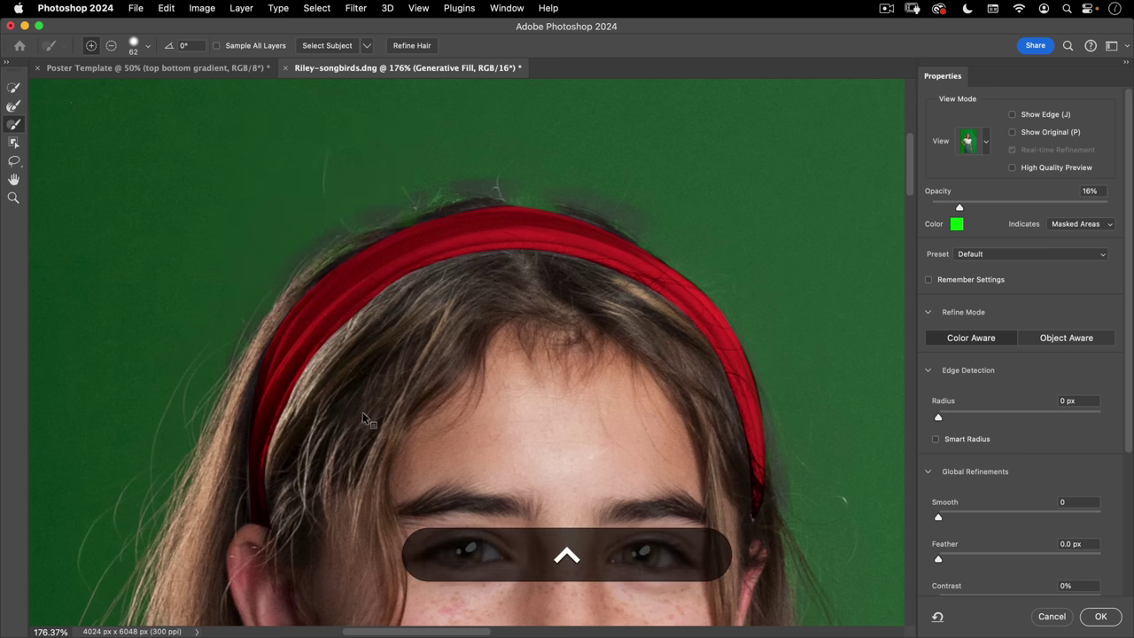
key("alt")
left_click_drag(299, 323, 306, 323)
mouse_move(326, 188)
left_mouse_down()
mouse_move(387, 190)
mouse_move(379, 115)
left_mouse_up()
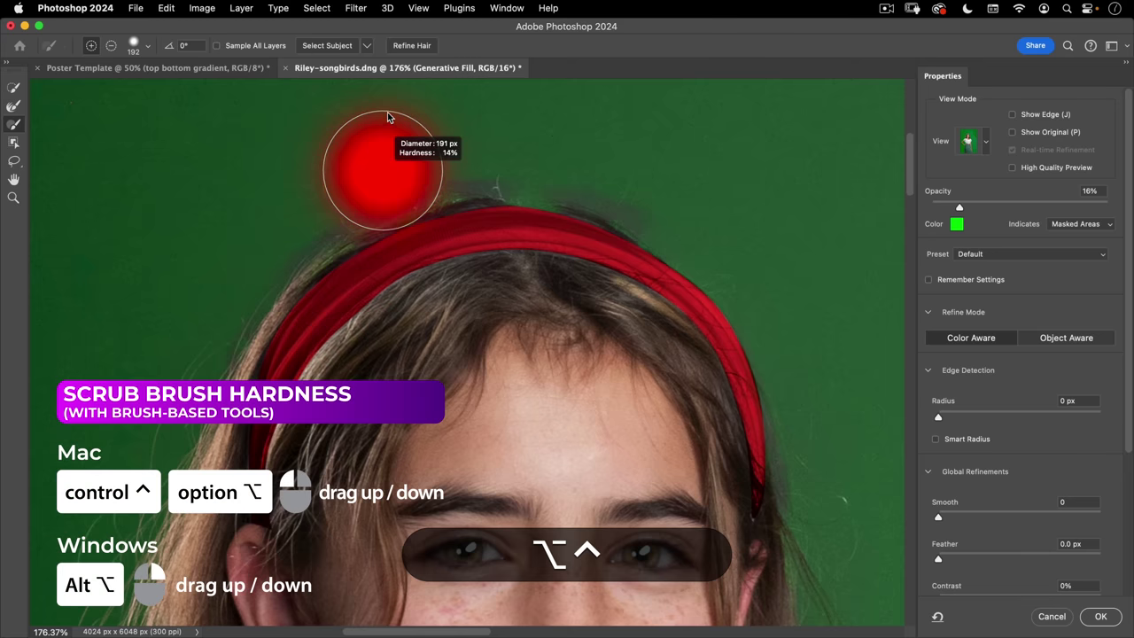
left_click_drag(334, 223, 276, 242)
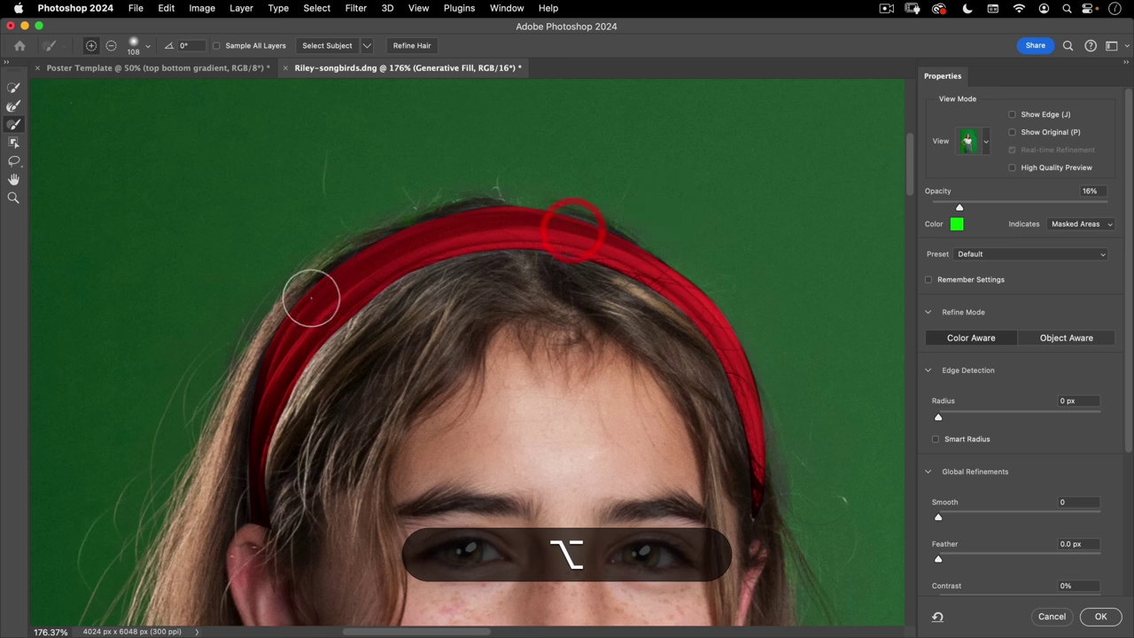
key("bracketleft")
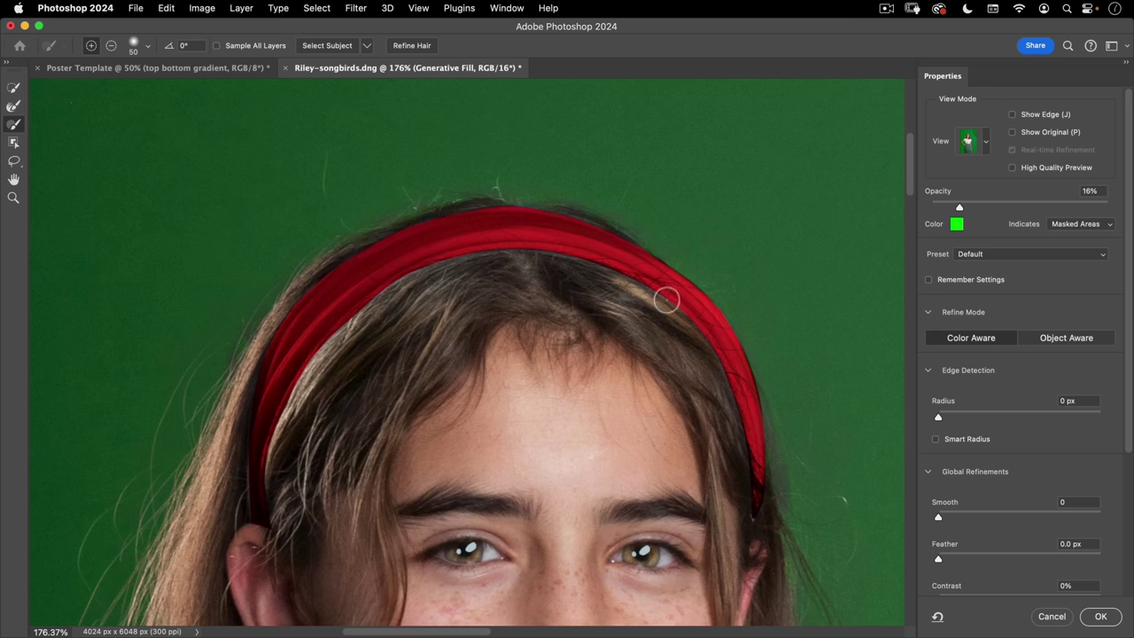
left_click(640, 312)
- Preview the mask in black and white, then return to the green overlay zoomed on the lace sleeve
key("k")
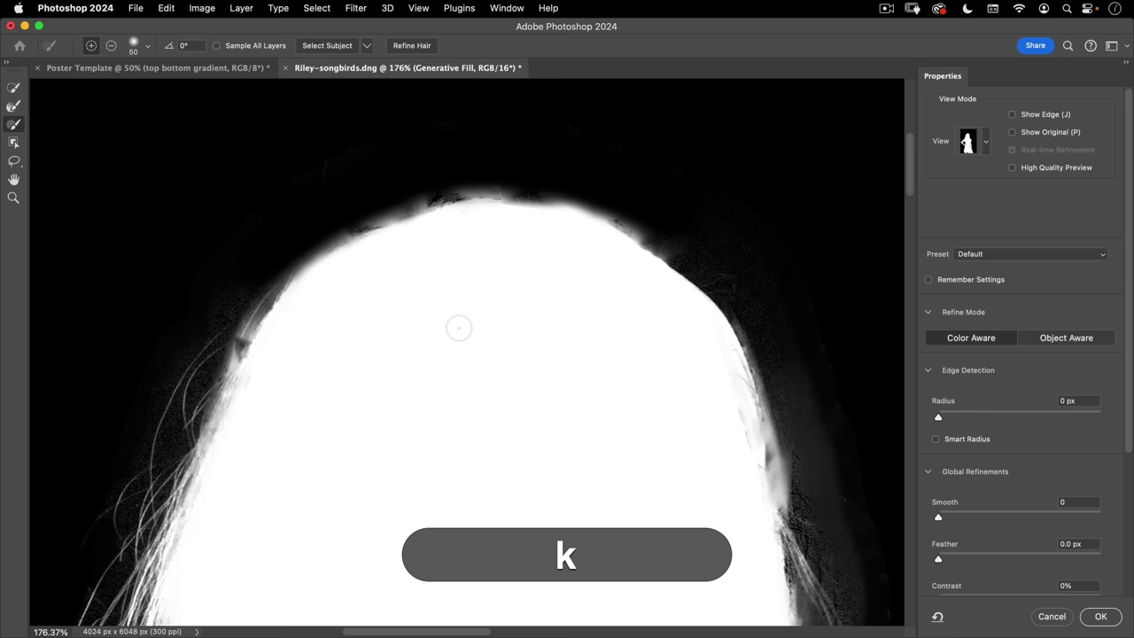
left_click(423, 241)
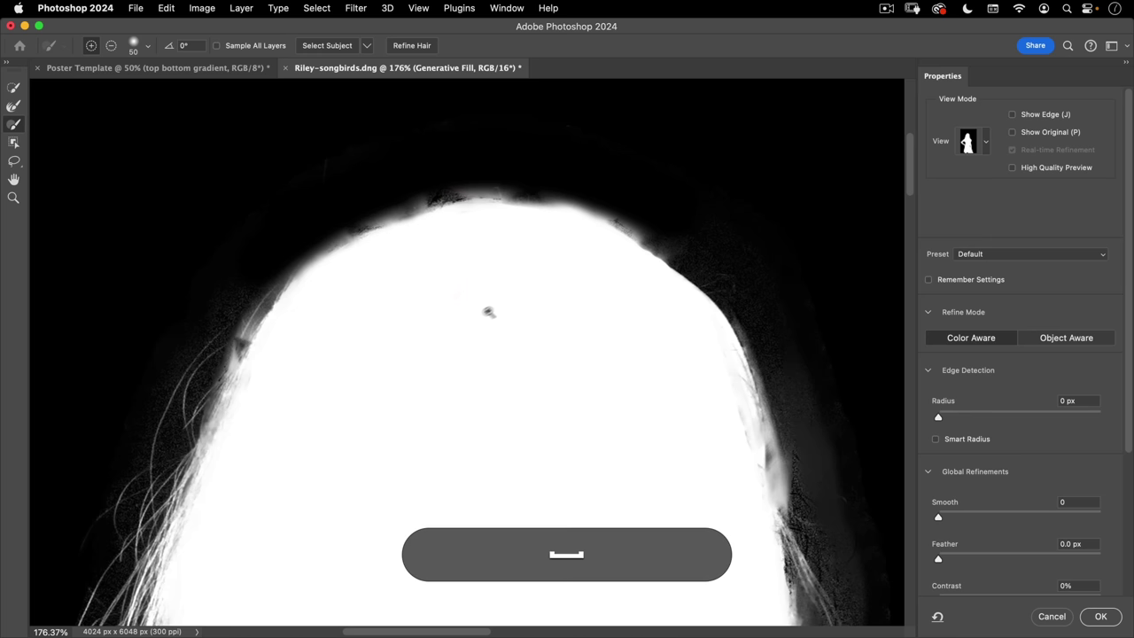
scroll(452, 323, "down", 5)
left_click_drag(441, 335, 470, 182)
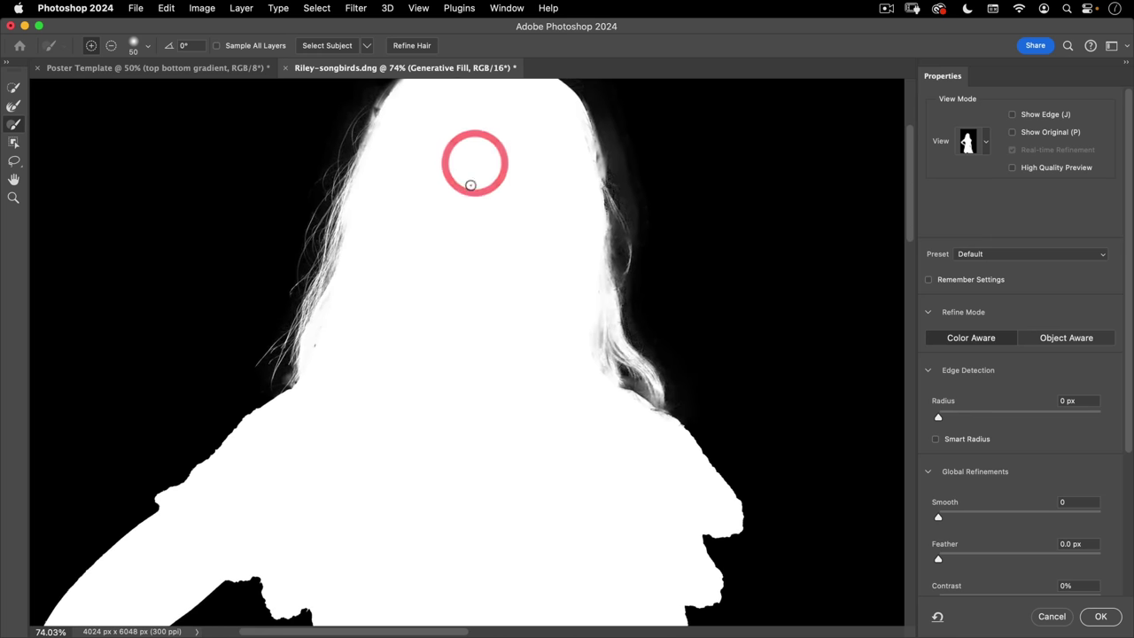
key("v")
left_click_drag(359, 474, 438, 279)
left_click(437, 276, "super")
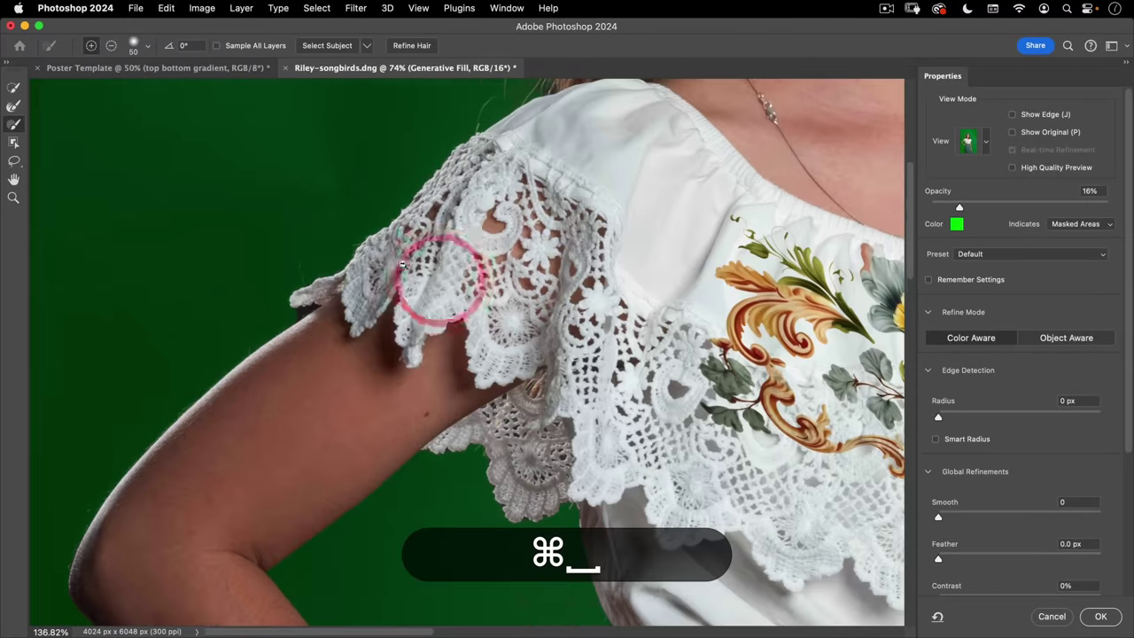
- Brush the Refine Edge tool at a smaller size along the lace sleeve and wrist edges
left_click(8, 107)
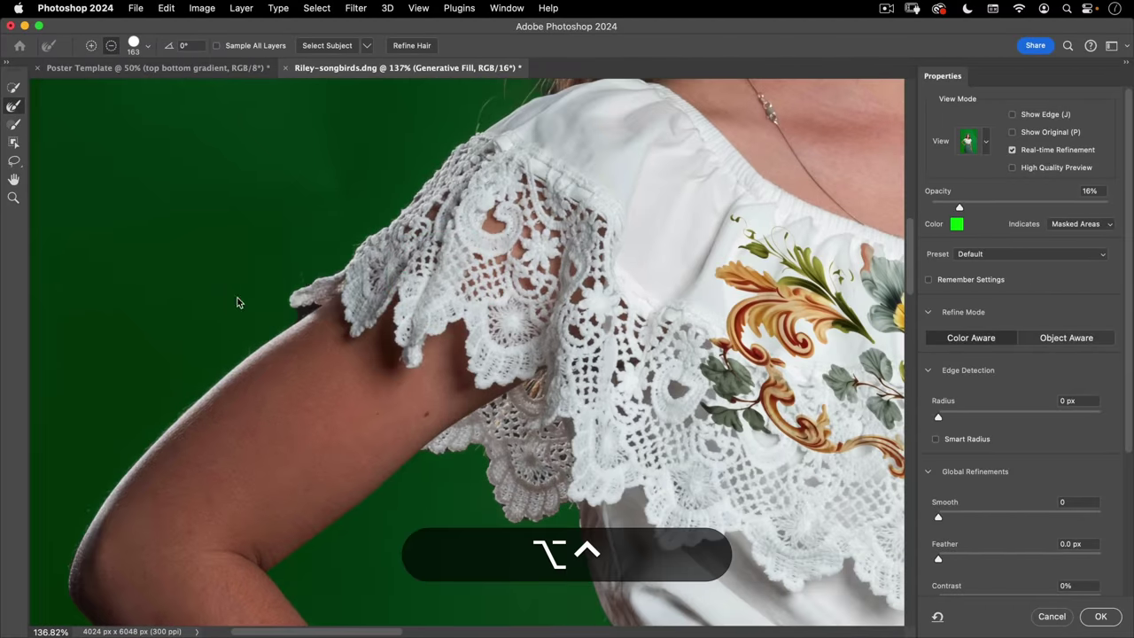
mouse_move(238, 299)
left_mouse_down()
mouse_move(173, 312)
mouse_move(185, 306)
left_mouse_up()
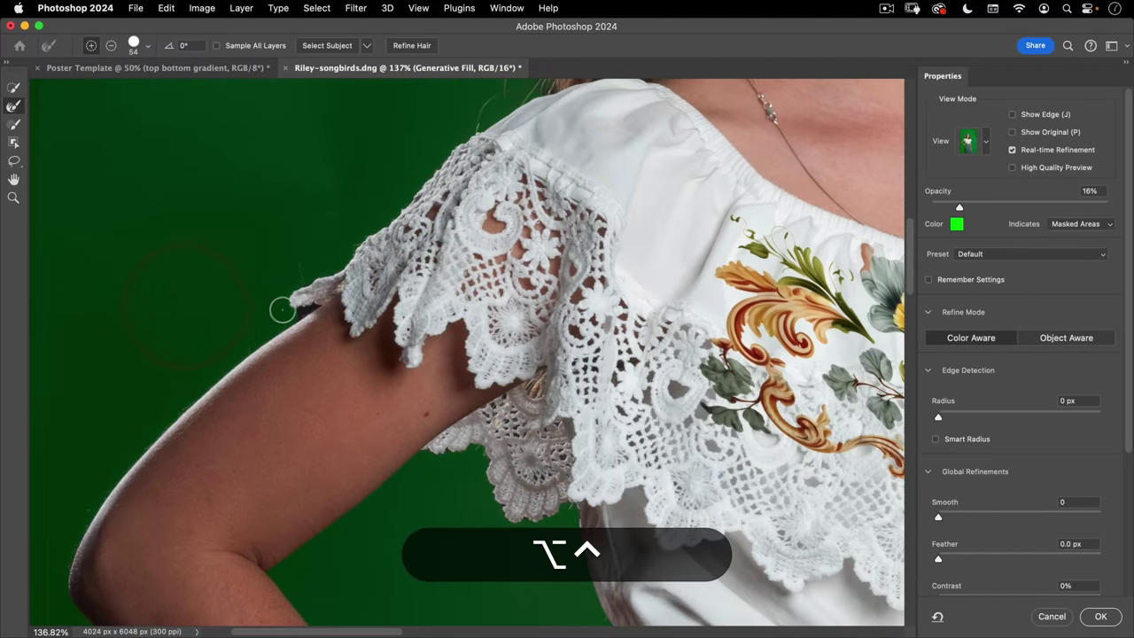
left_click(336, 268)
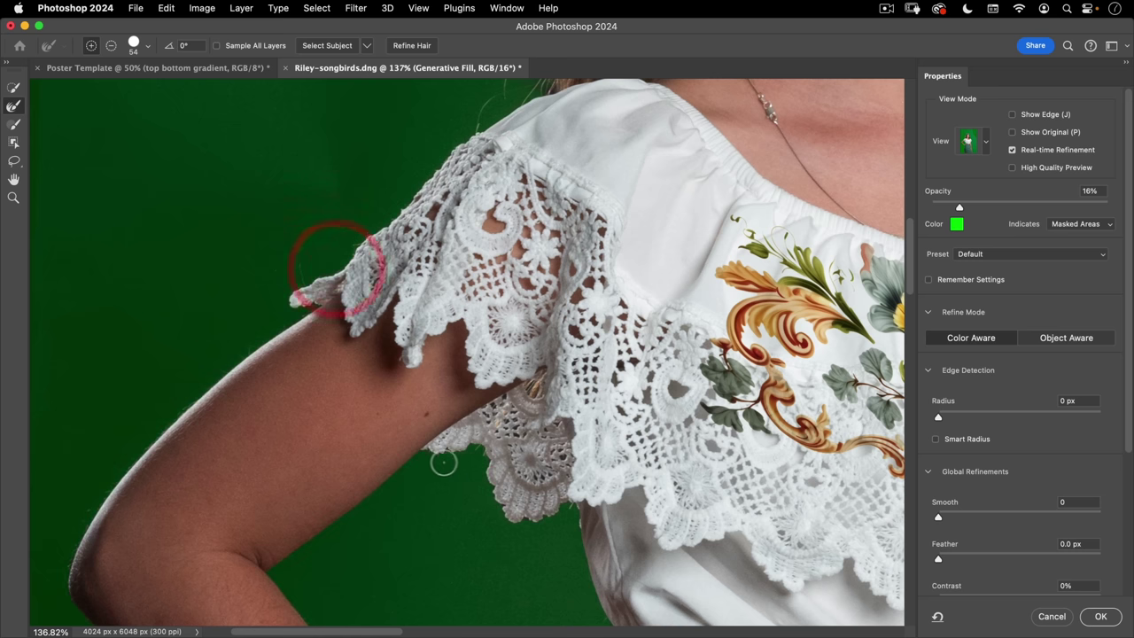
key("super+space")
left_click_drag(570, 506, 432, 457)
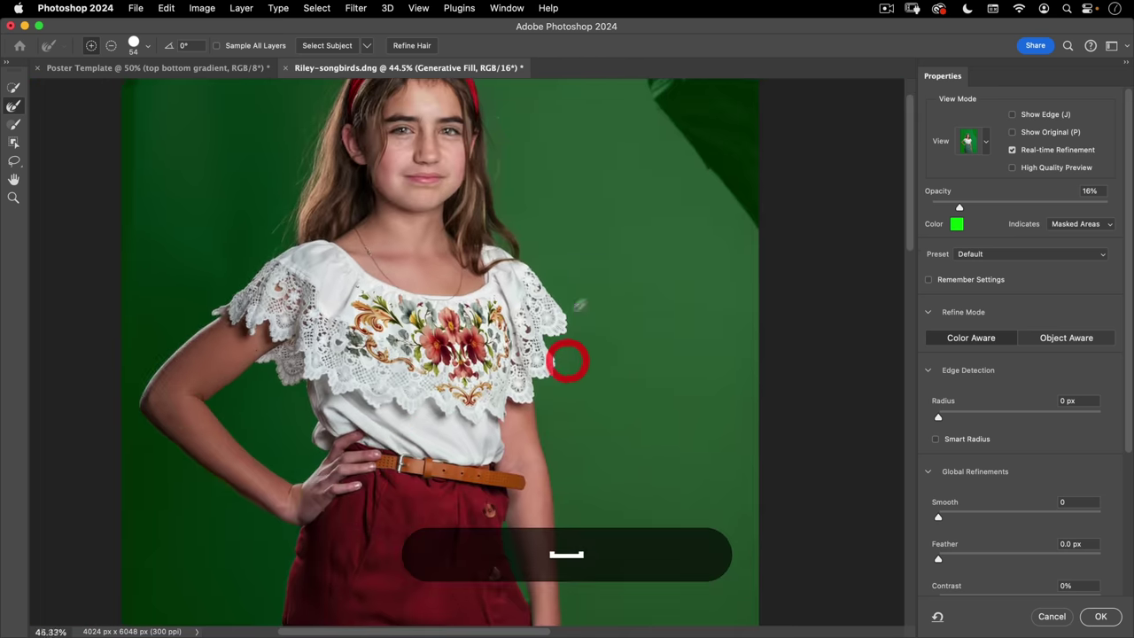
left_click_drag(569, 355, 618, 259)
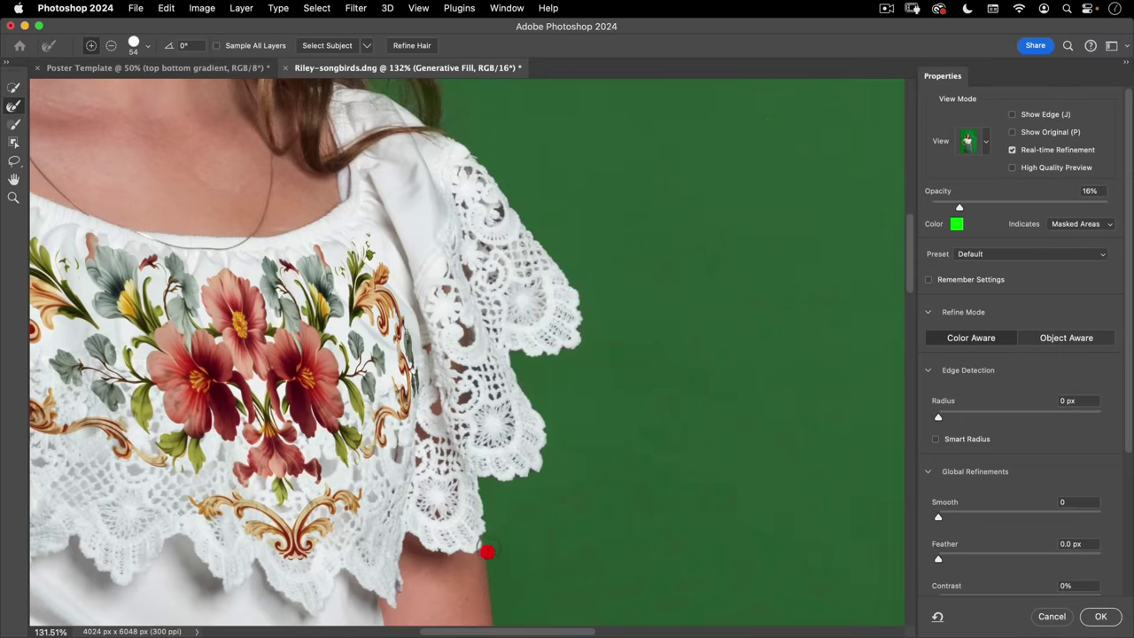
key("super+space")
left_click_drag(487, 551, 605, 299)
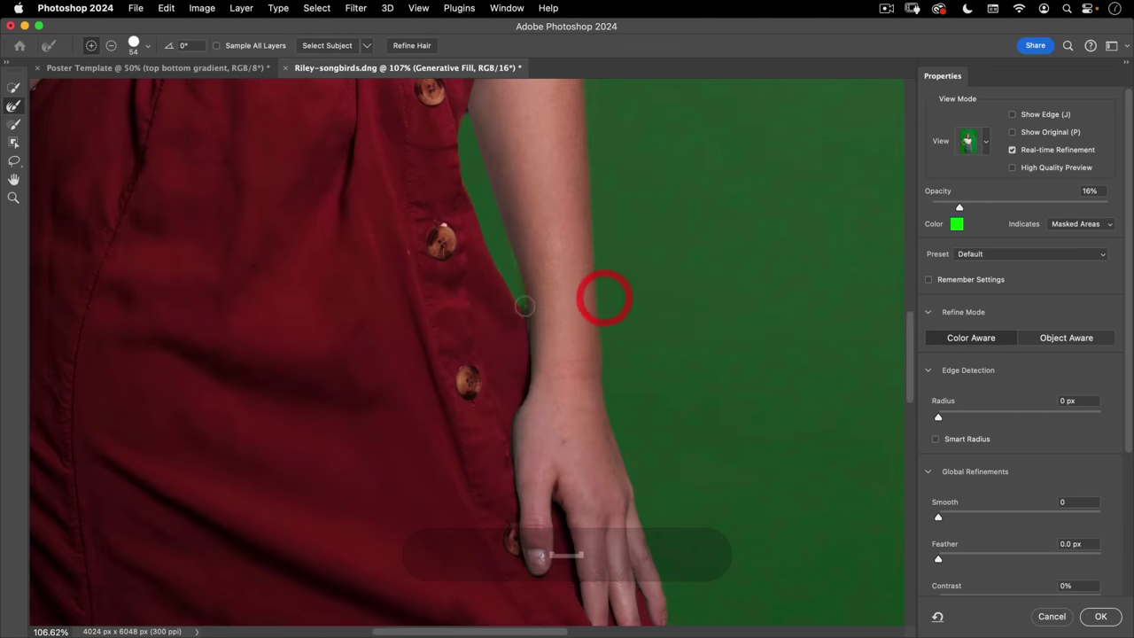
left_click(527, 327)
- Zoom in on the forearm edge, then zoom out to check the whole figure
key("super+space")
left_click_drag(453, 289, 555, 425)
left_click(552, 426)
left_click(445, 259)
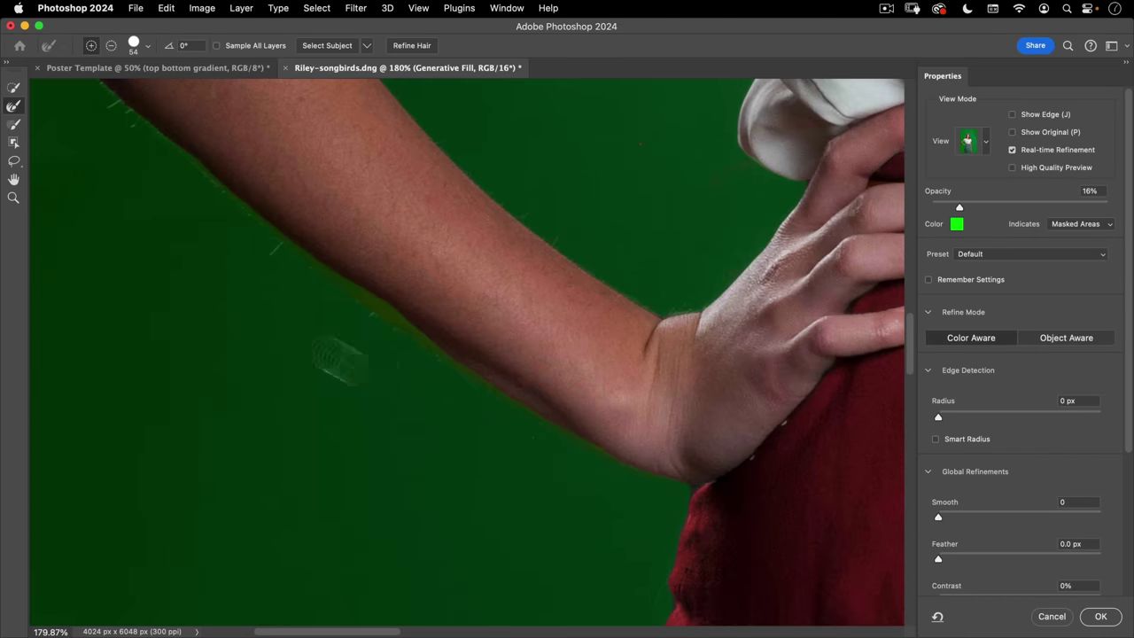
scroll(473, 398, "down", 10)
left_click_drag(433, 416, 438, 491)
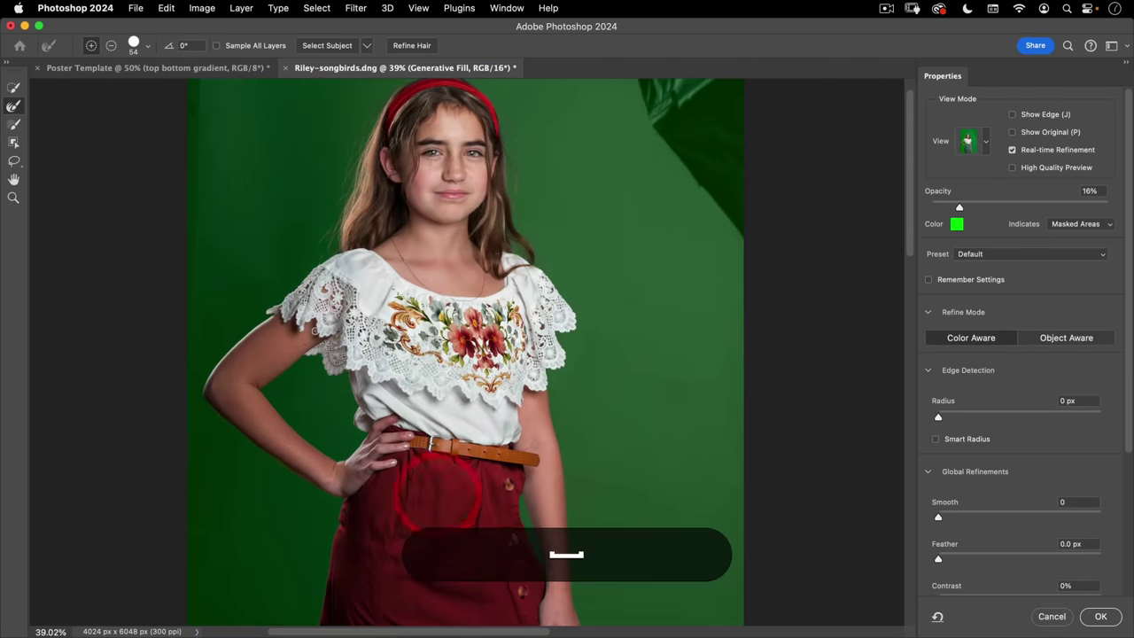
- Accept the refined selection as a layer mask on the collapsed model group and hide Background
left_click(1100, 617)
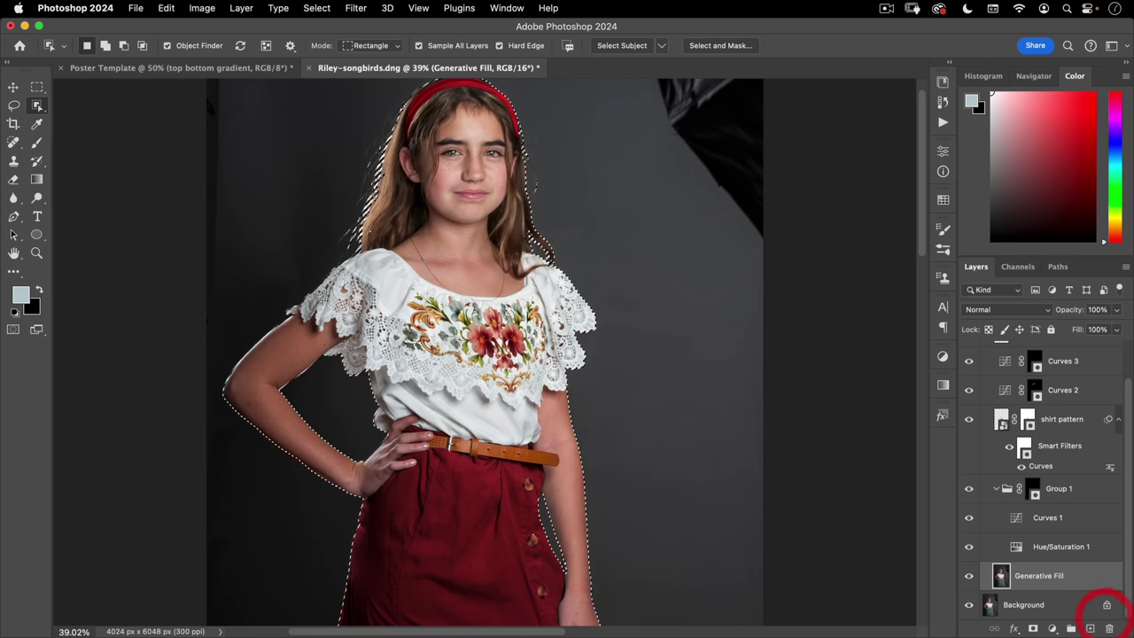
scroll(1007, 372, "up", 2)
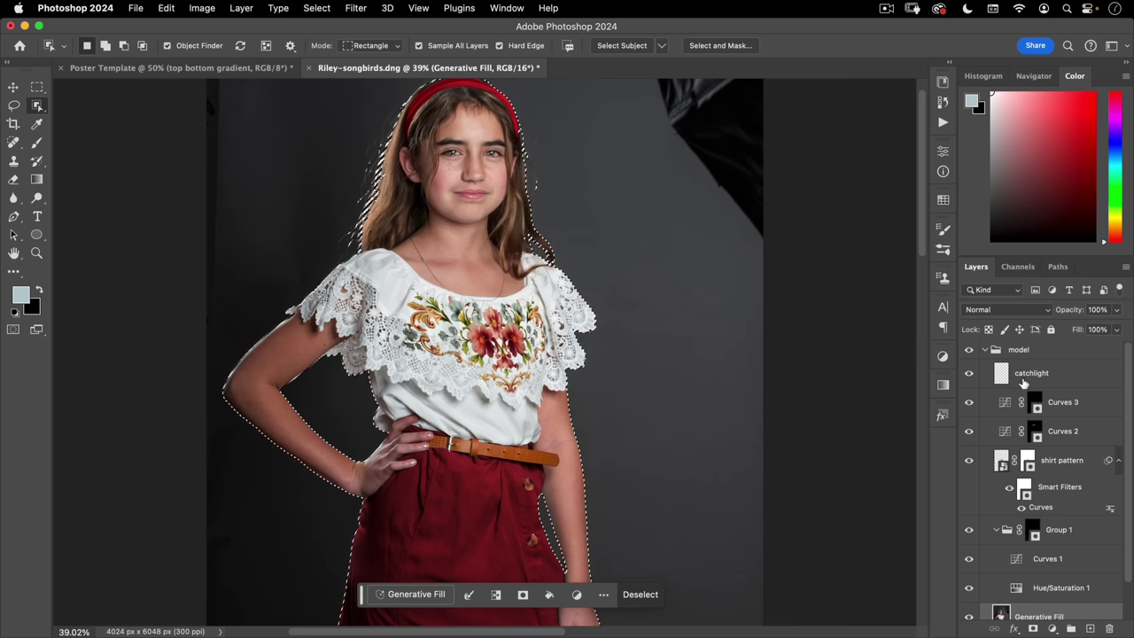
left_click(1018, 348)
left_click(1032, 628)
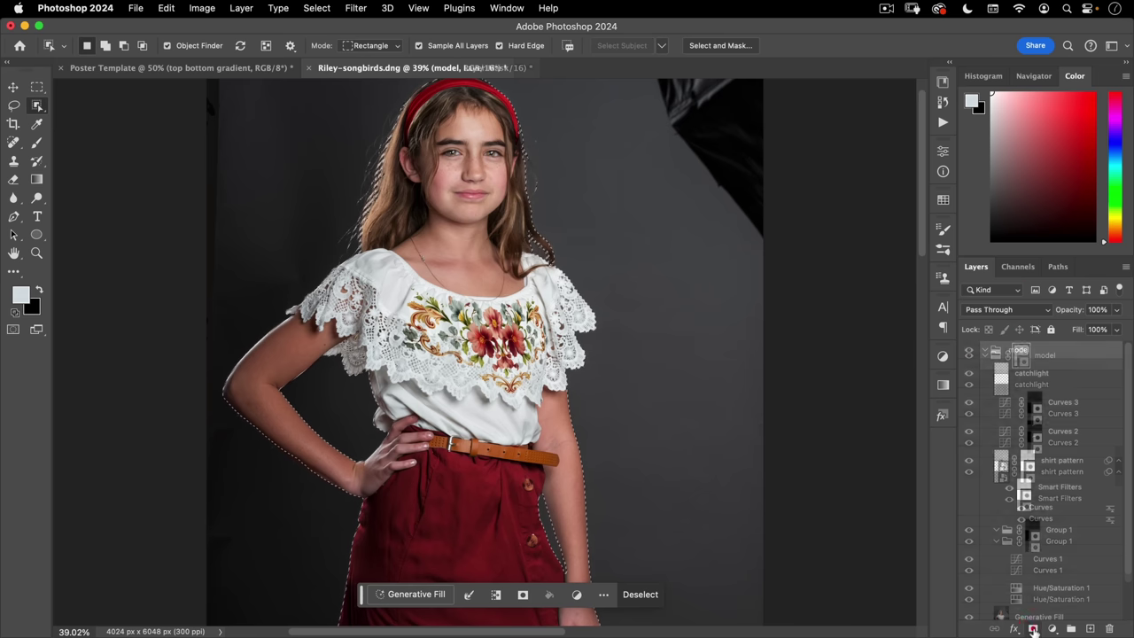
left_click(984, 356)
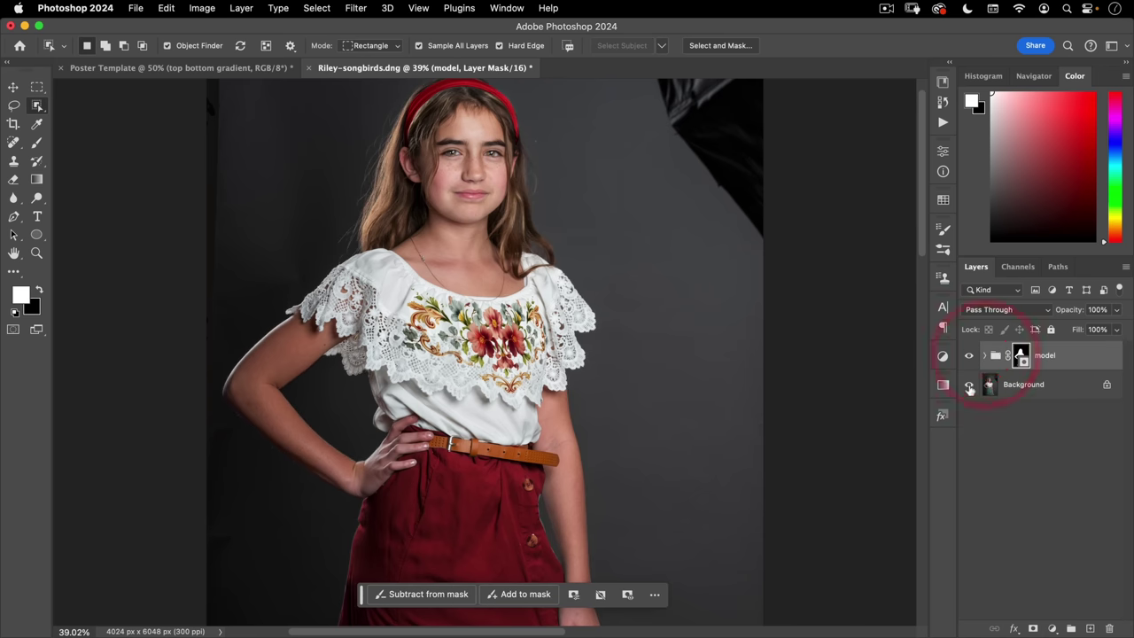
left_click(968, 384)
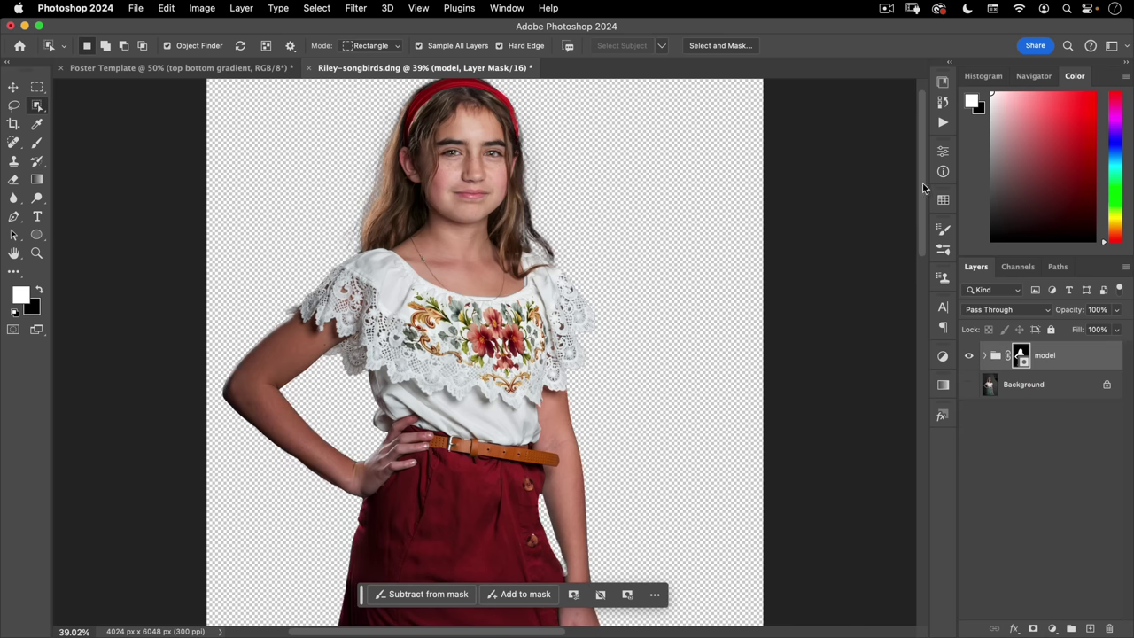
- Zoom in on the forearm and toggle Background on and off to compare edges, leaving it visible
left_click(13, 87)
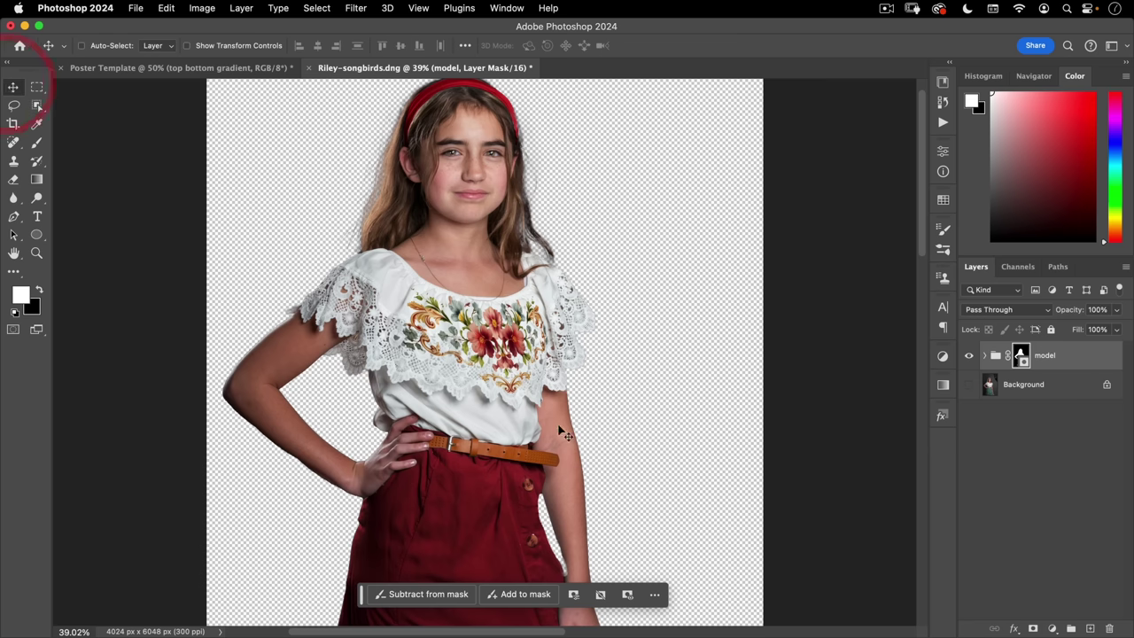
left_click(292, 470, "super")
left_click(381, 393, "super")
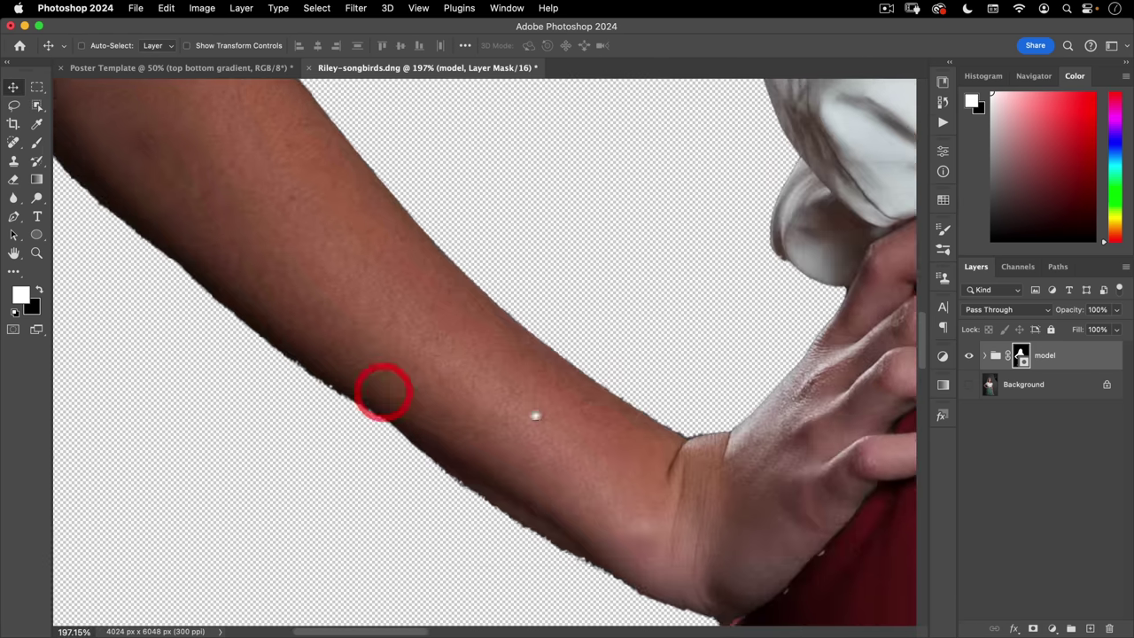
left_click(618, 438, "super")
left_click(969, 385)
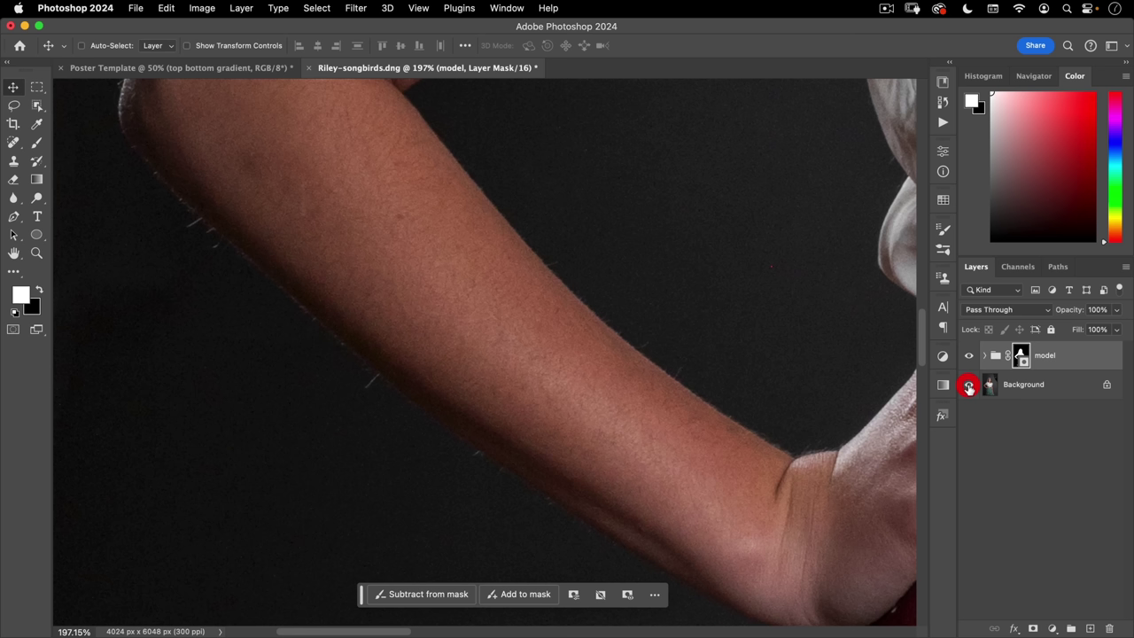
left_click(969, 386)
left_click(968, 386)
left_click(968, 386)
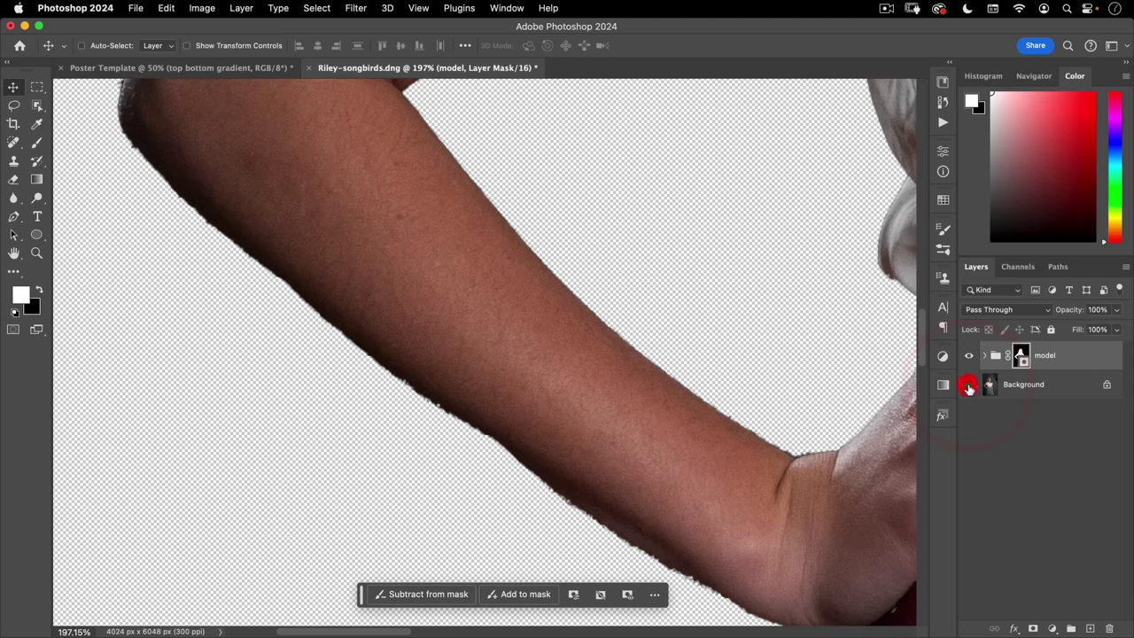
left_click(969, 385)
left_click(968, 386)
left_click(968, 386)
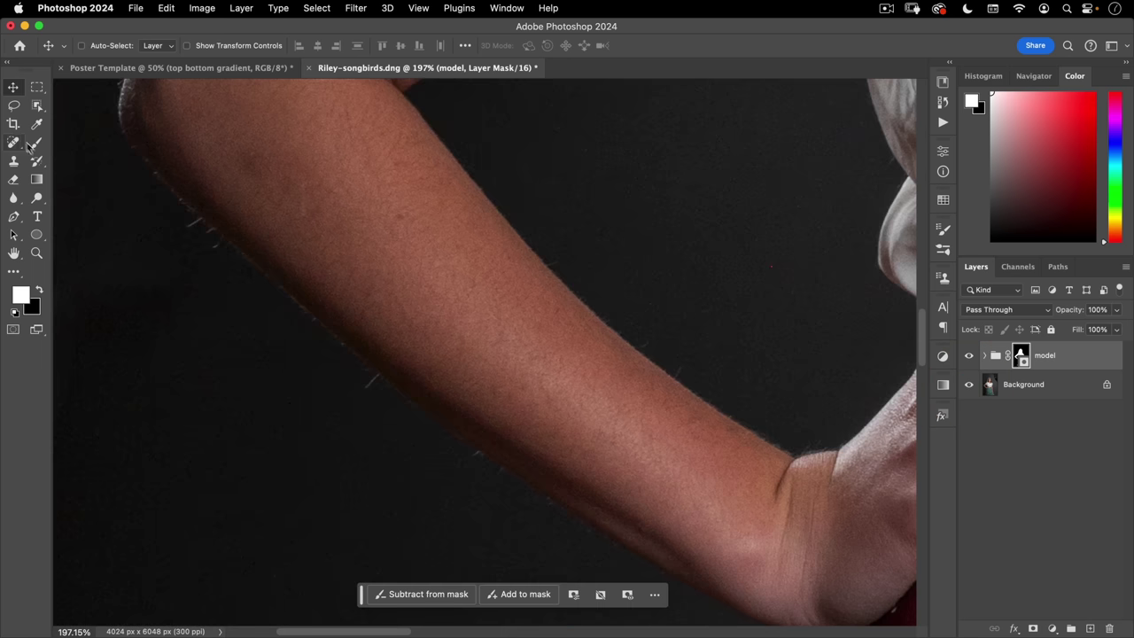
key("p")
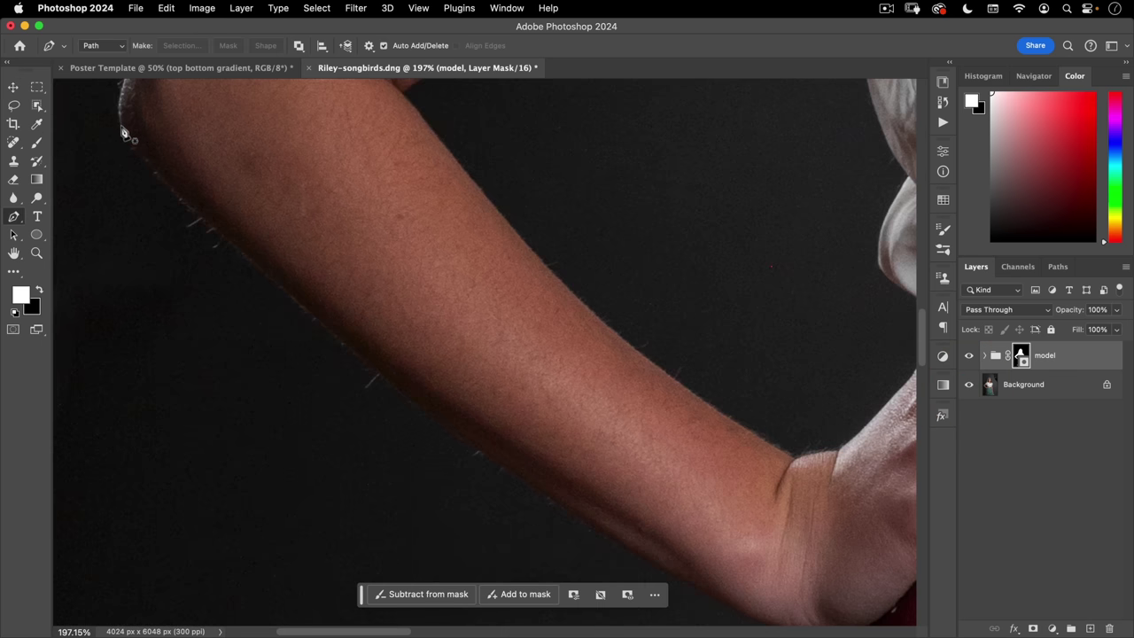
- Trace a closed Pen path around the bent arm from wrist to upper arm
left_click_drag(138, 165, 138, 162)
left_click_drag(346, 347, 443, 426)
scroll(443, 425, "down", 5)
scroll(443, 426, "right", 5)
left_click(546, 426)
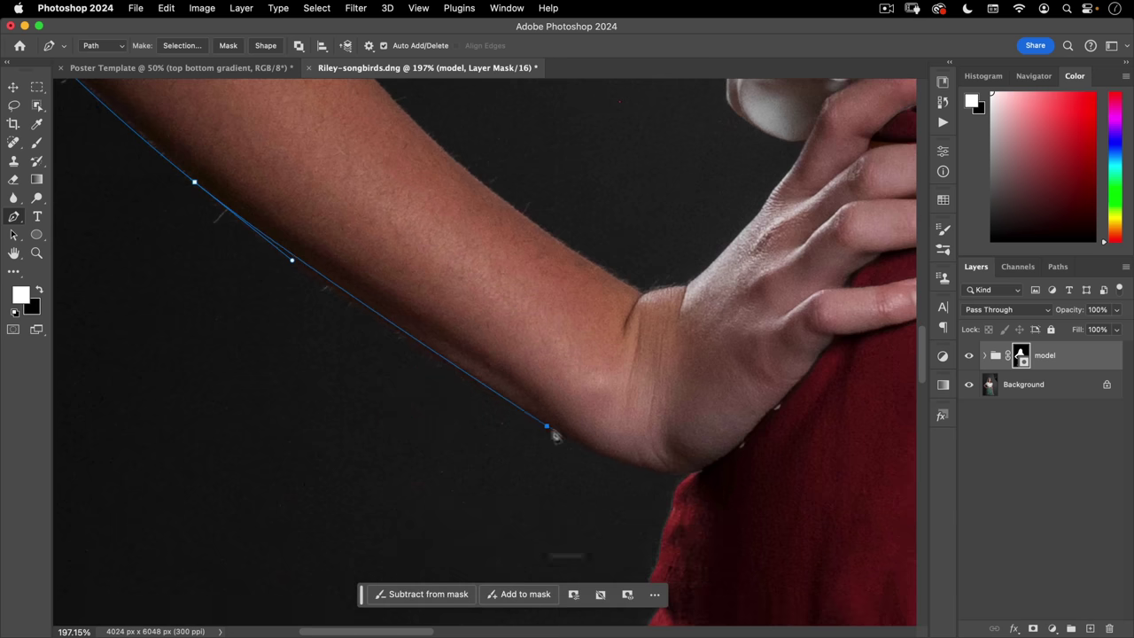
left_click_drag(553, 434, 612, 458)
left_click_drag(681, 475, 735, 443)
left_click(742, 357)
left_click(552, 263)
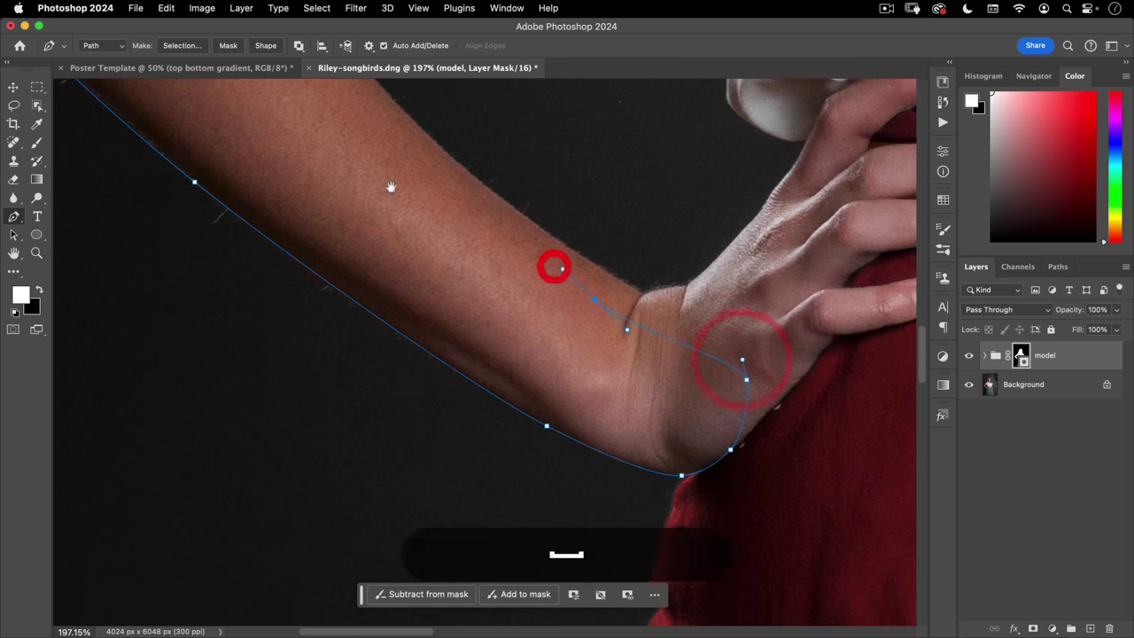
left_click_drag(381, 178, 597, 463)
left_click(432, 241)
left_click(365, 186)
left_click(277, 162)
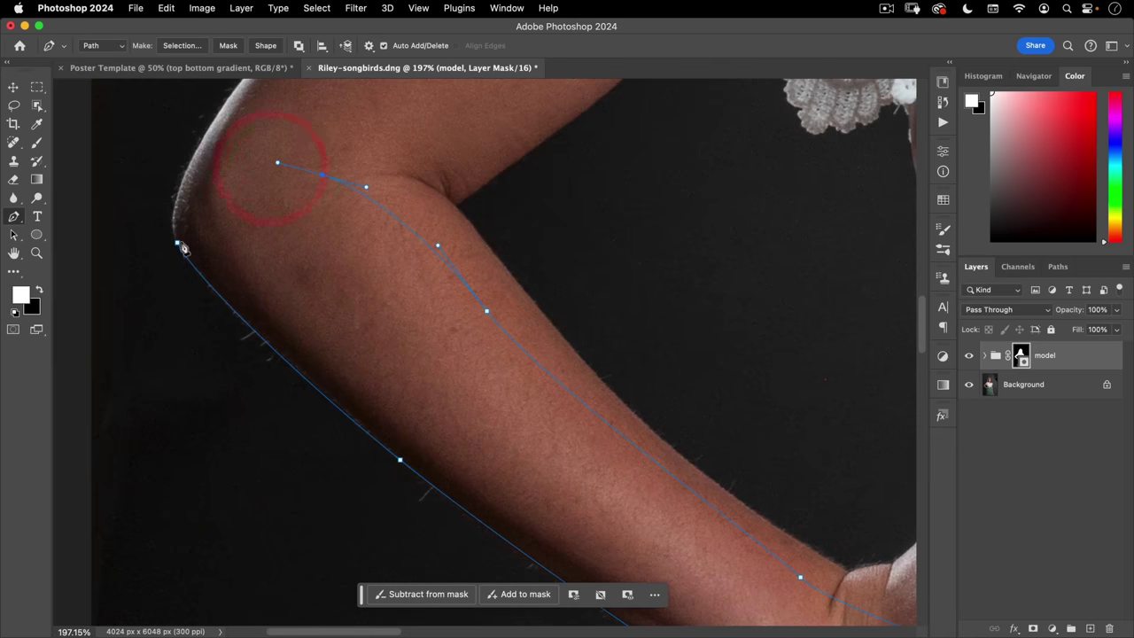
left_click(181, 247)
- Make the arm path a selection and fill it white on the model group's mask
right_click(281, 232)
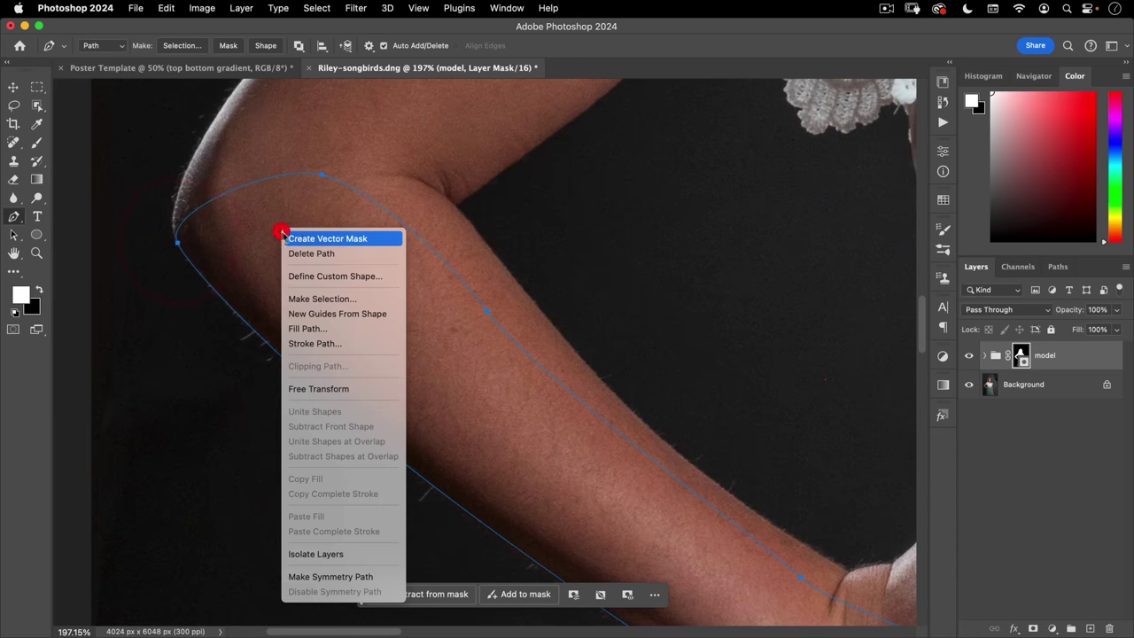
left_click(323, 299)
key("Return")
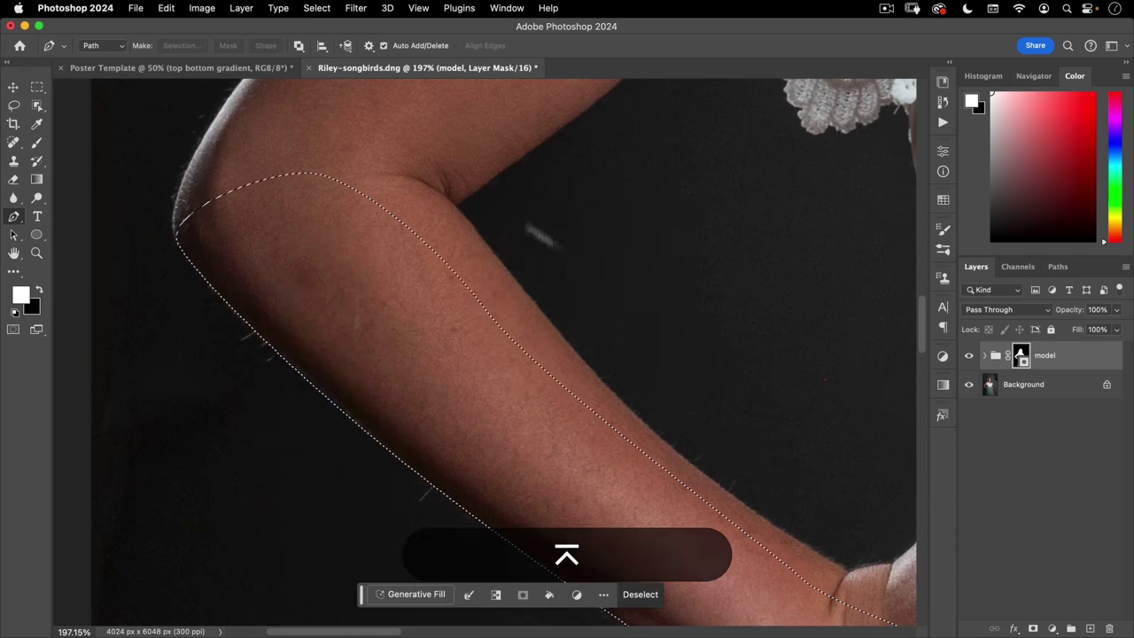
left_click(1020, 355)
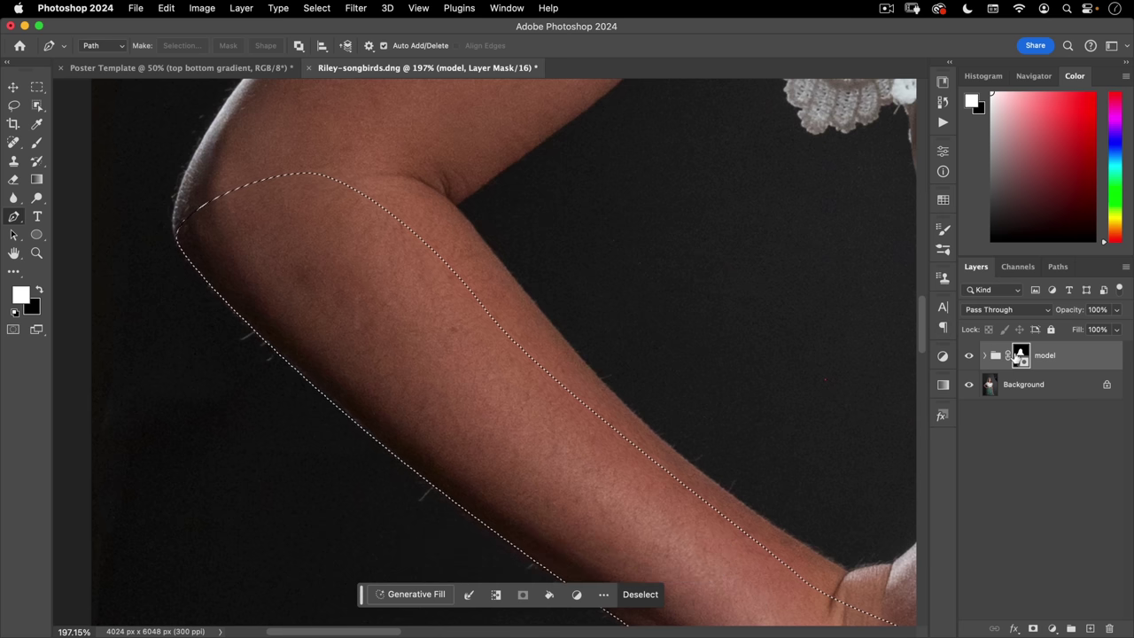
key("alt+BackSpace")
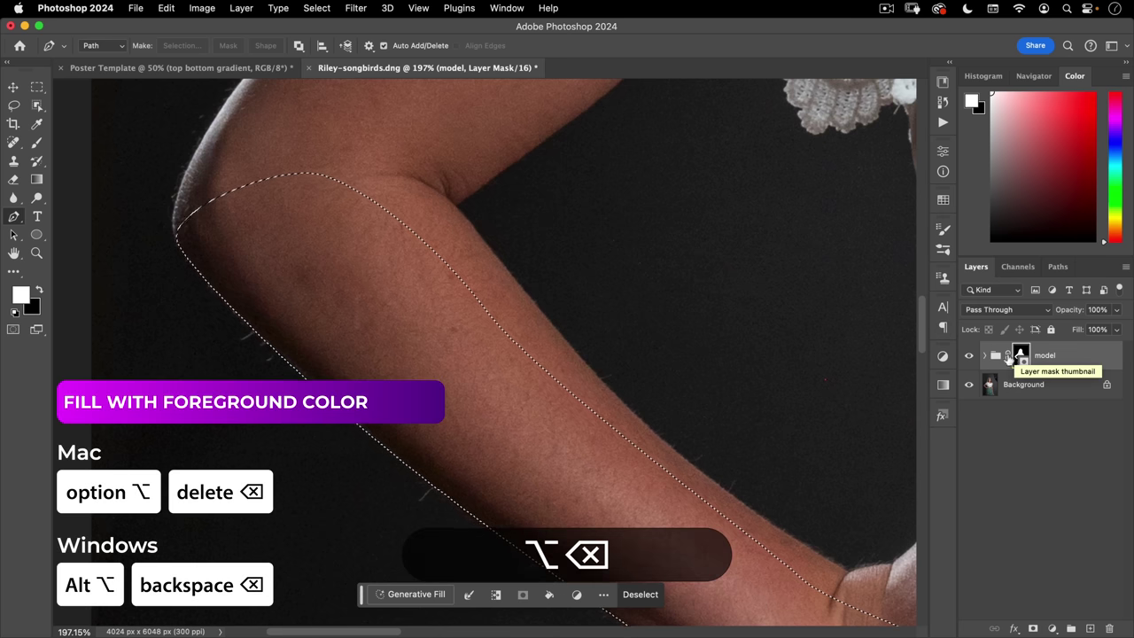
- Hide Background, deselect, and pan the view to the forearm and skirt
left_click(971, 385)
scroll(506, 355, "down", 5)
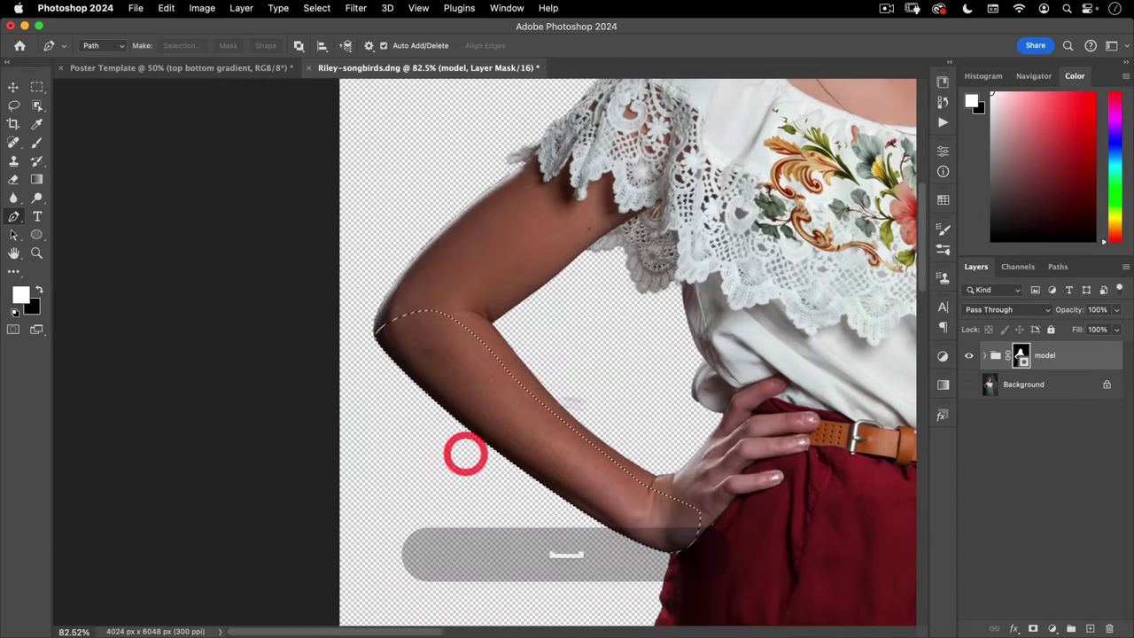
key("super+d")
key("space")
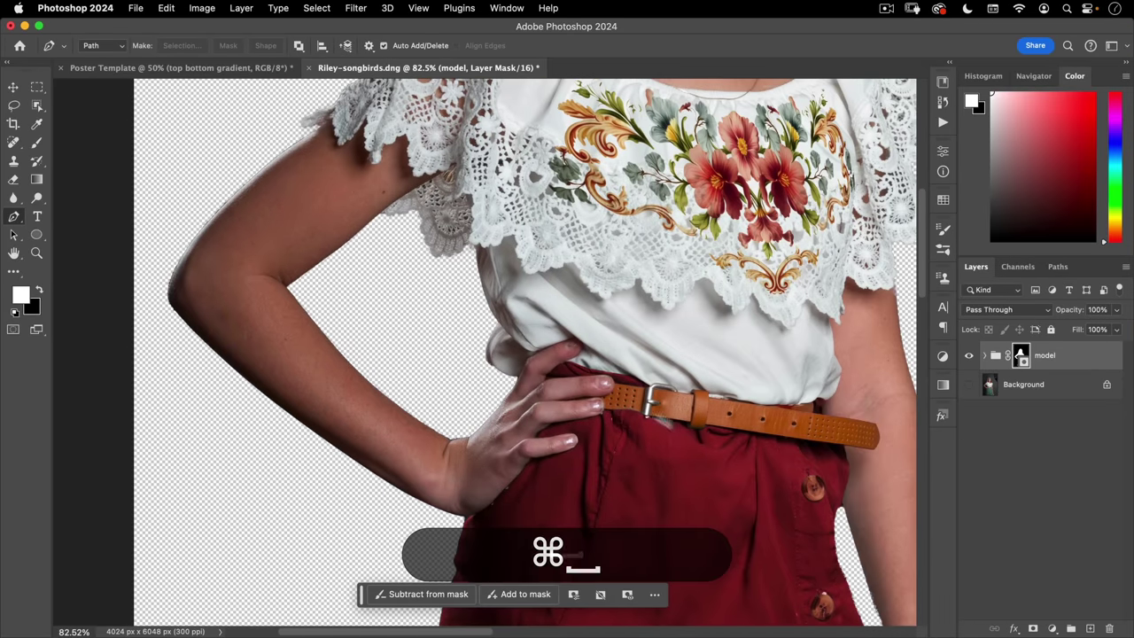
left_click_drag(652, 415, 364, 251)
left_click_drag(653, 431, 620, 464)
left_click(552, 370)
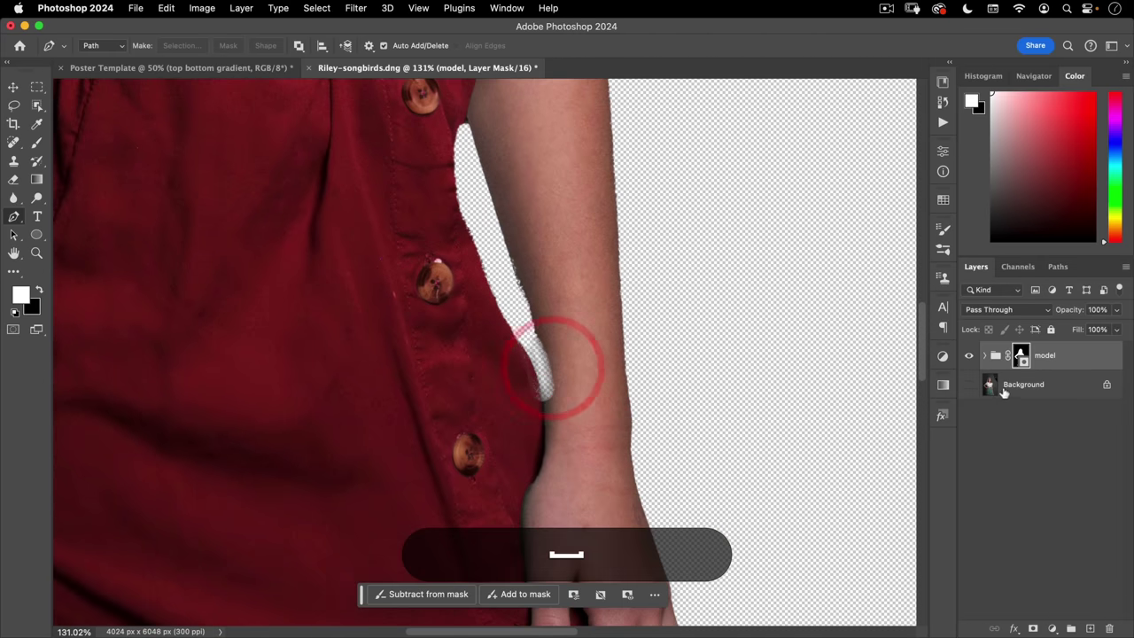
- Show Background again and trace a Pen path around the gap between forearm and skirt
left_click(968, 386)
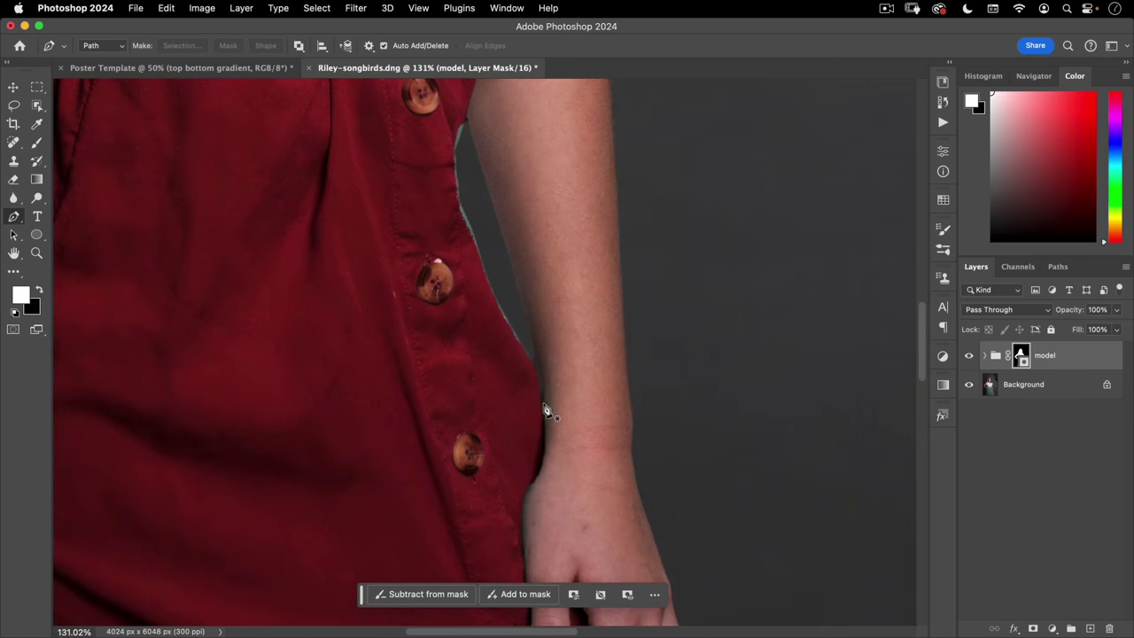
left_click(543, 408)
left_click_drag(524, 308, 521, 295)
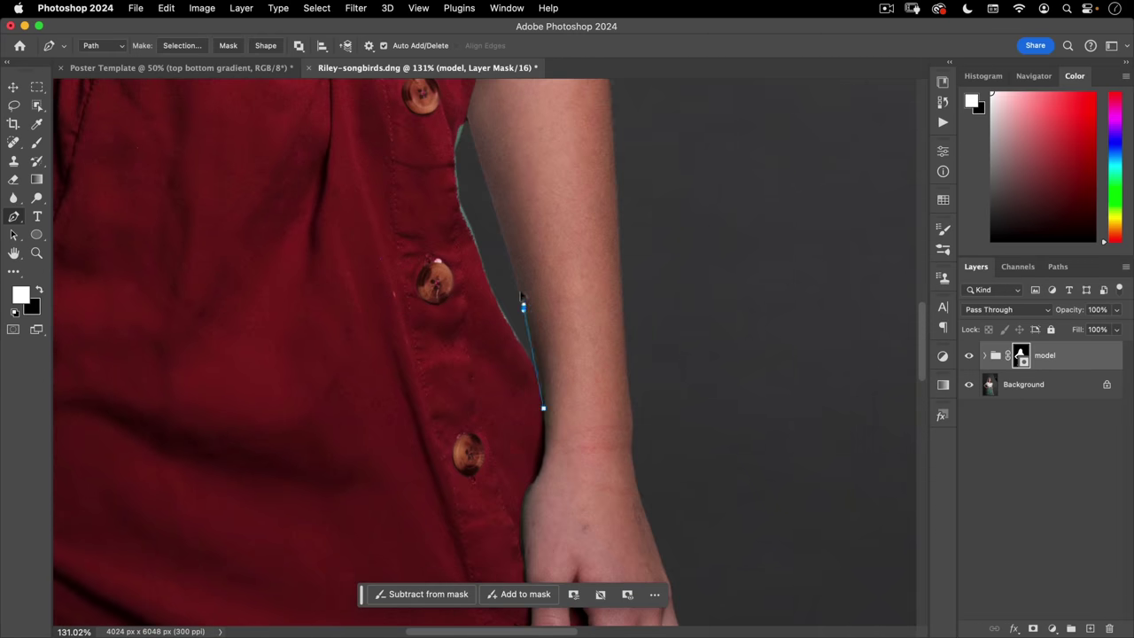
left_click(469, 118)
scroll(474, 178, "up", 5)
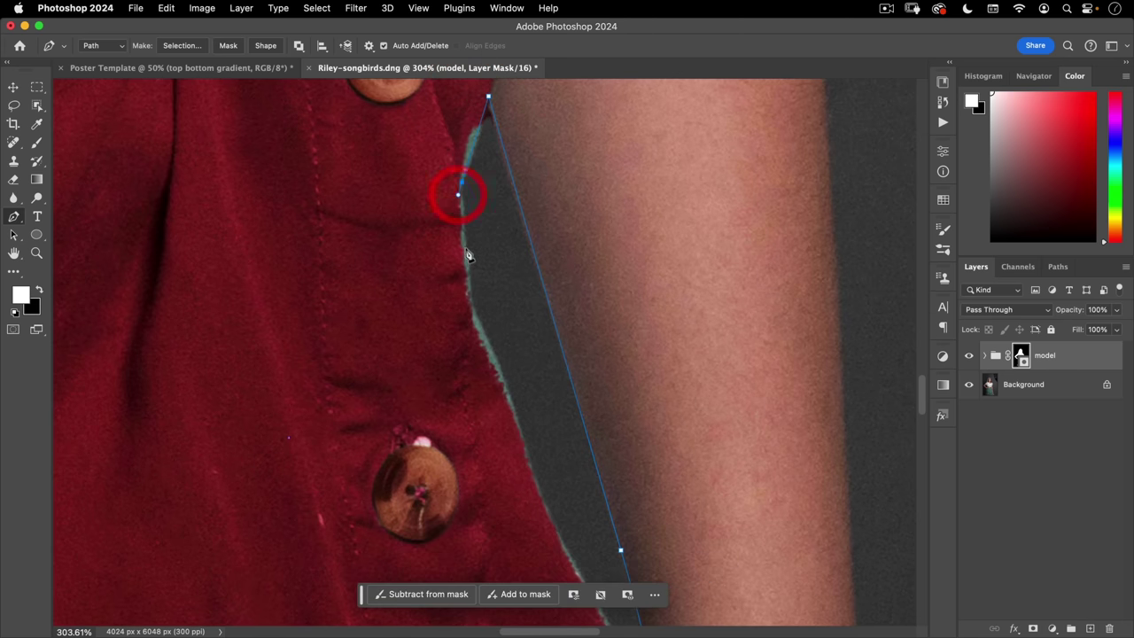
left_click(498, 368)
left_click_drag(538, 492, 452, 289)
left_click(498, 374)
left_click(507, 395)
left_click(517, 412)
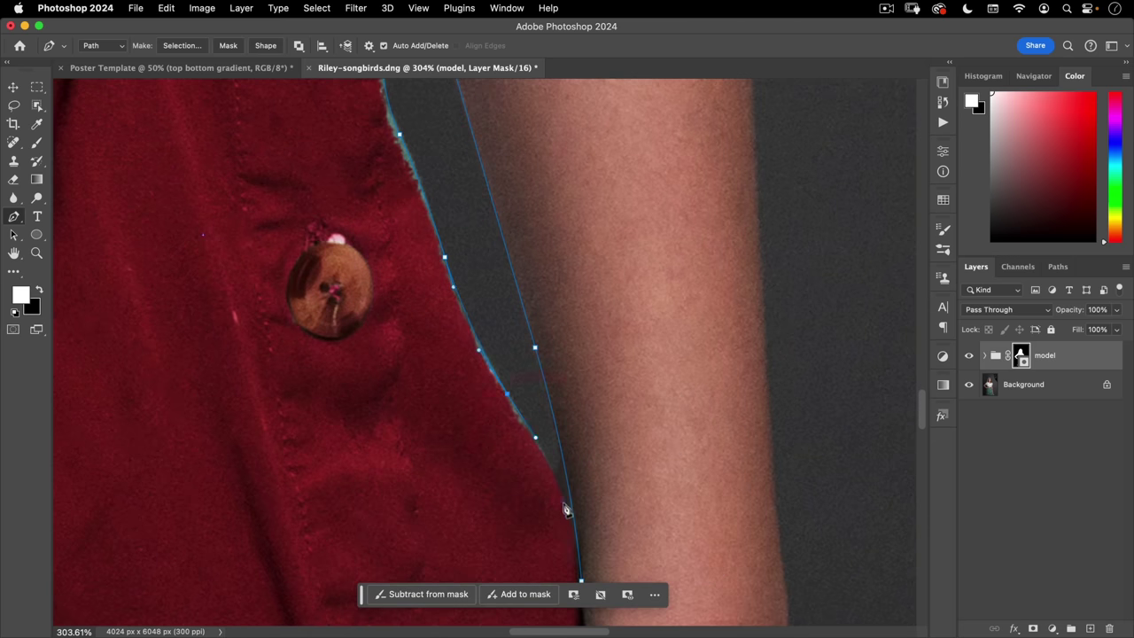
left_click_drag(576, 533, 565, 328)
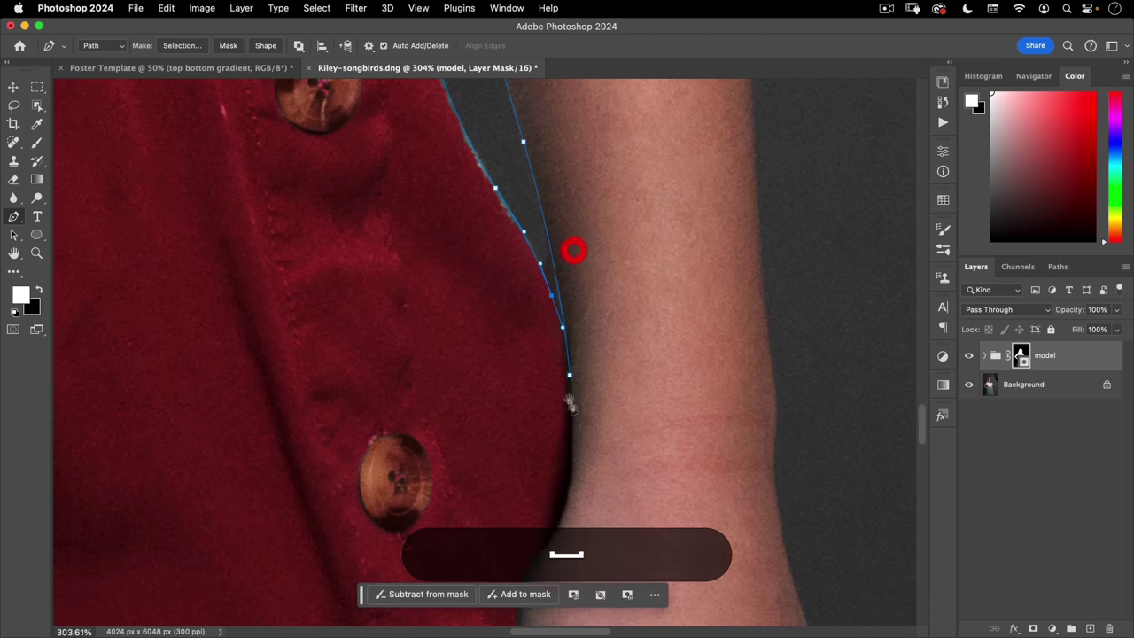
left_click_drag(576, 410, 569, 304)
- Convert the gap path into a 0.5 px-feathered selection and target the model group's mask
right_click(563, 286)
left_click(591, 354)
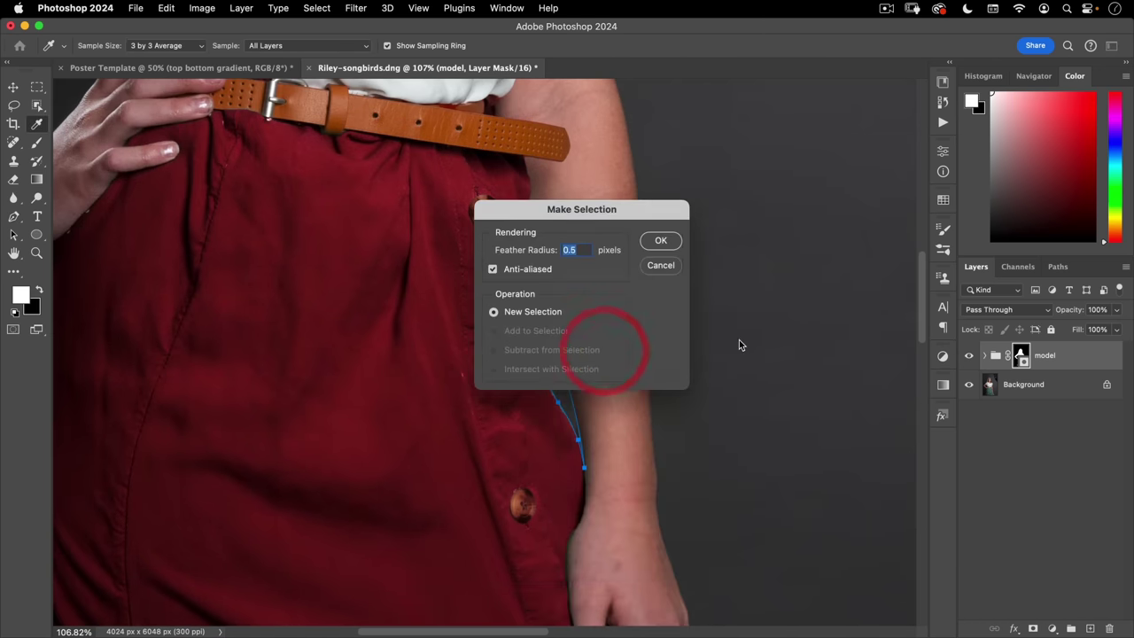
key("Return")
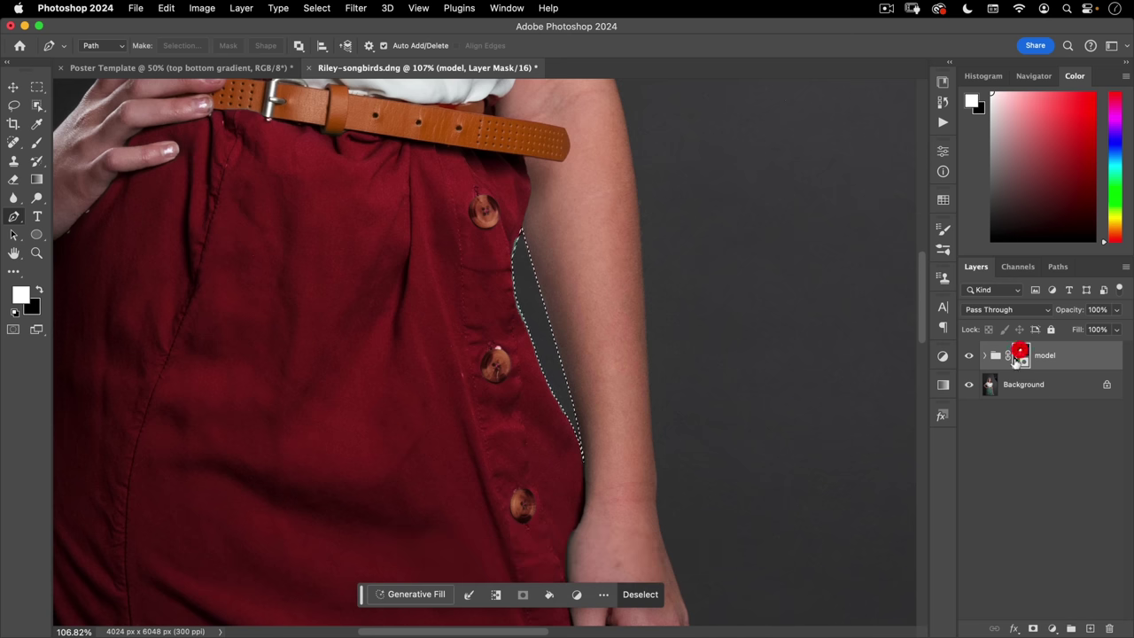
left_click(1017, 356)
- Fill the gap on the mask, try a brush, then undo to restore the gap selection
key("super")
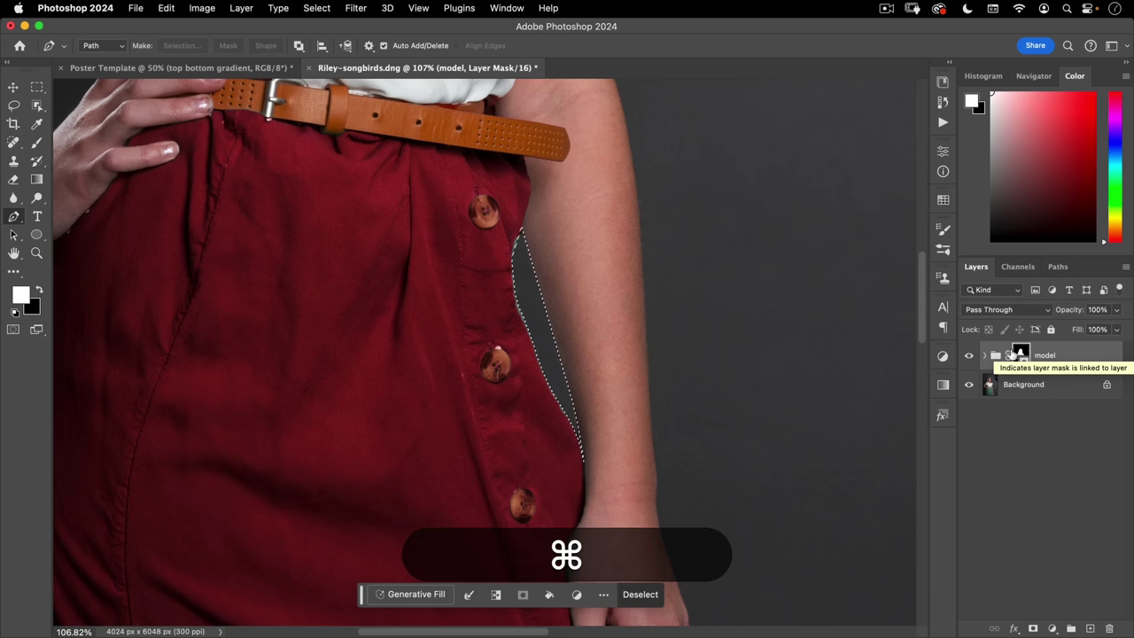
key("super+BackSpace")
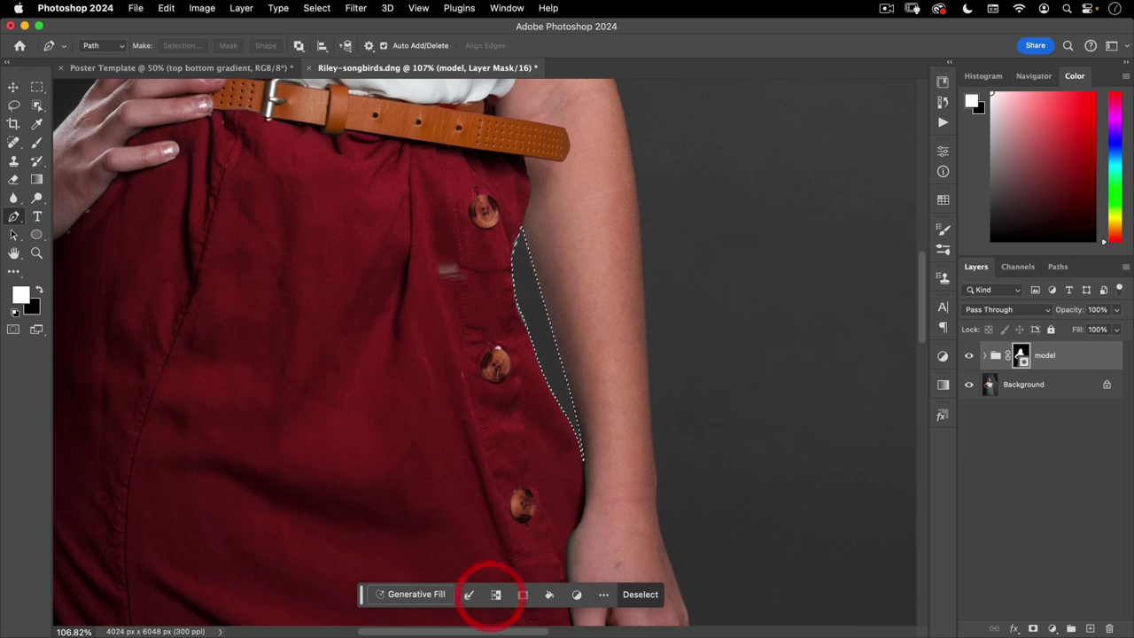
left_click(35, 143)
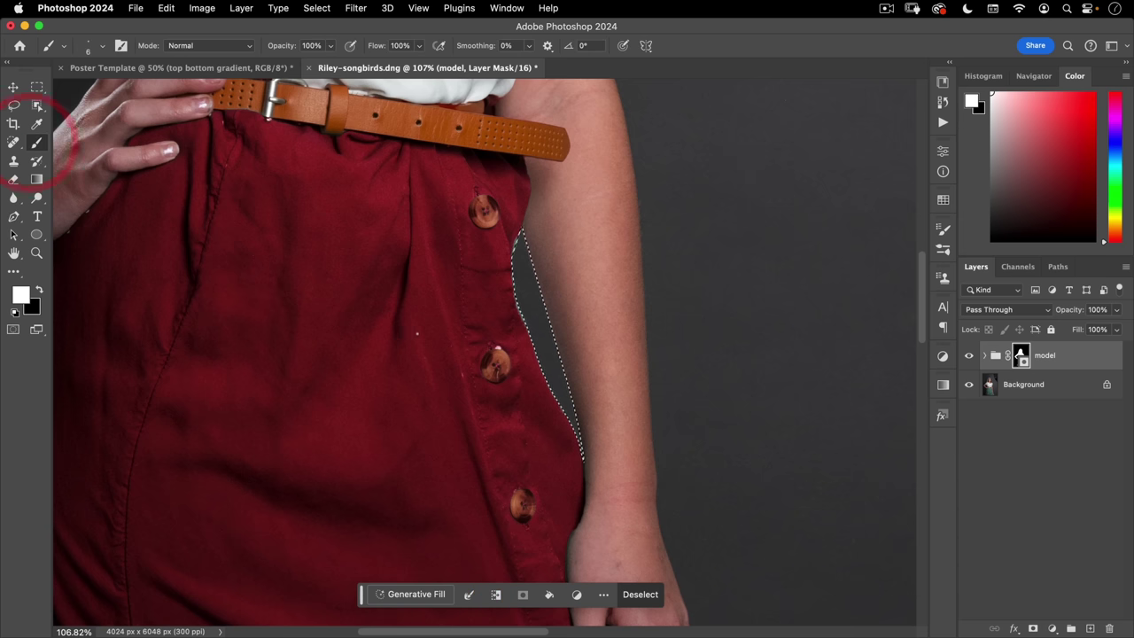
mouse_move(405, 327)
left_mouse_down()
mouse_move(456, 314)
mouse_move(537, 226)
mouse_move(534, 329)
left_mouse_up()
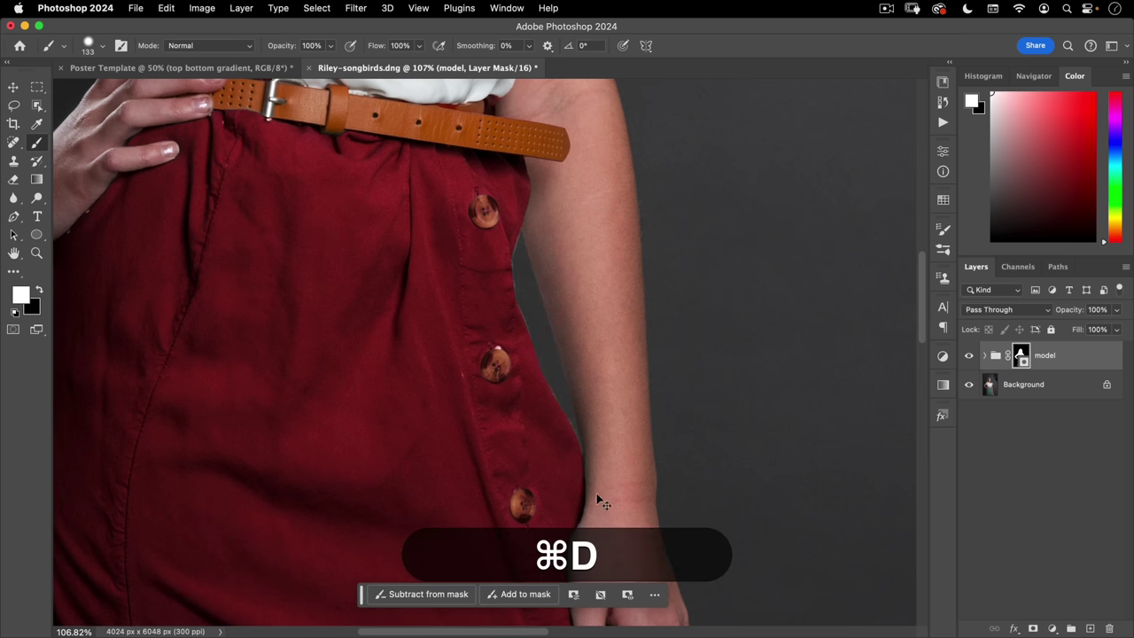
key("super+z")
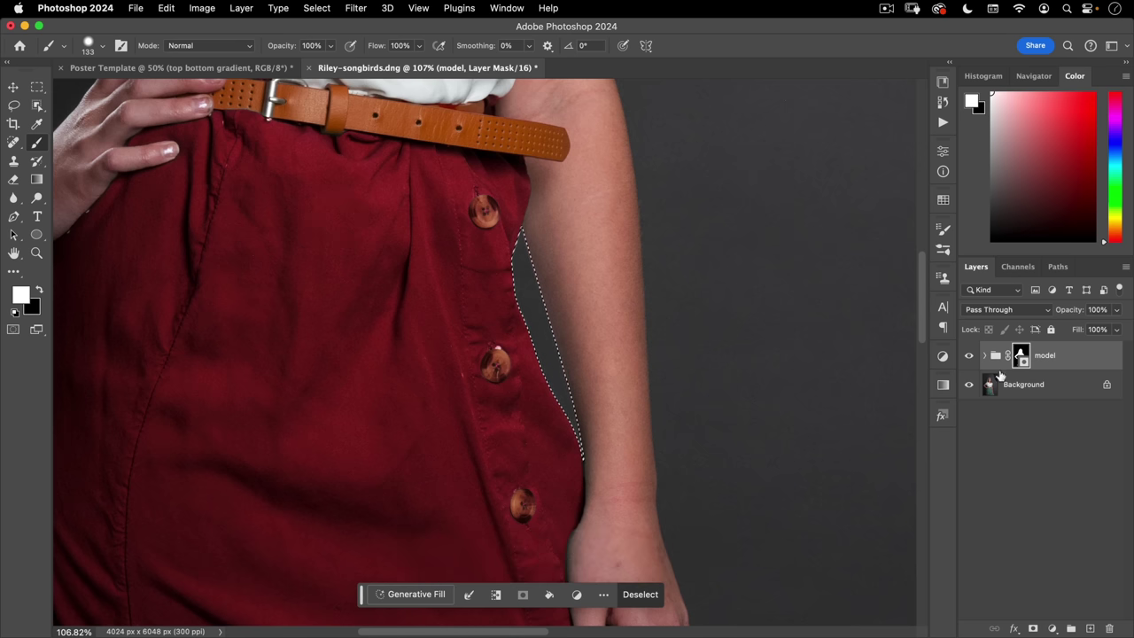
- Expand the model group and target Group 1's layer mask
left_click(982, 356)
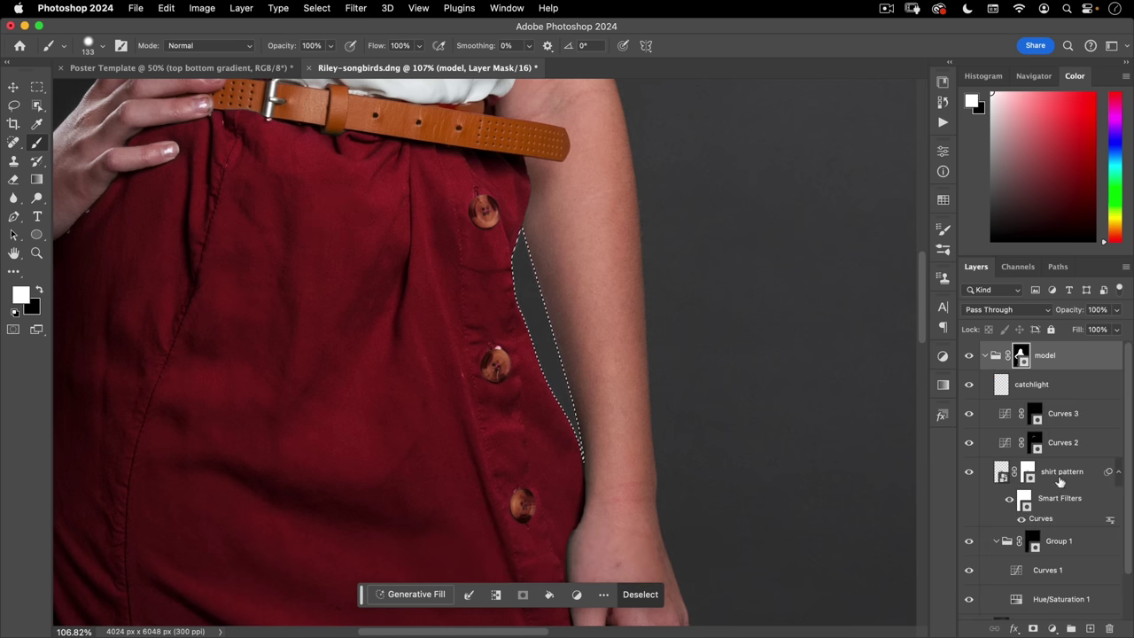
scroll(1061, 481, "down", 2)
left_click(1032, 493)
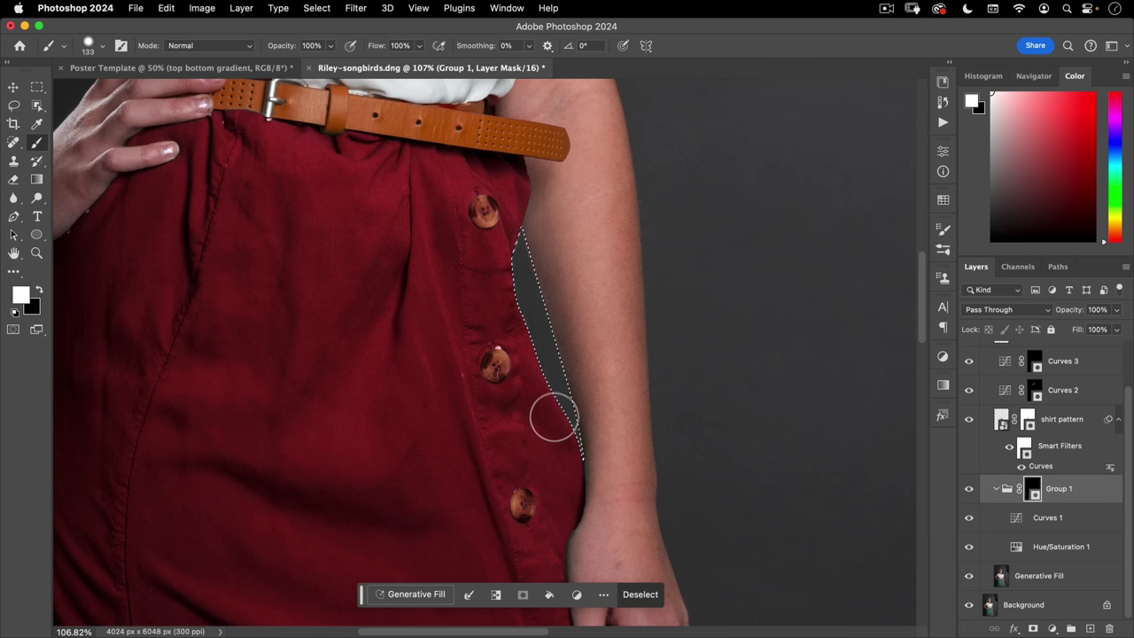
- Undo the last dab, shrink the brush from 133 to 54 px, and paint along the skirt edge
key("super+z")
mouse_move(501, 375)
left_mouse_down()
mouse_move(531, 387)
mouse_move(577, 375)
left_mouse_up()
left_click(536, 381, "ctrl")
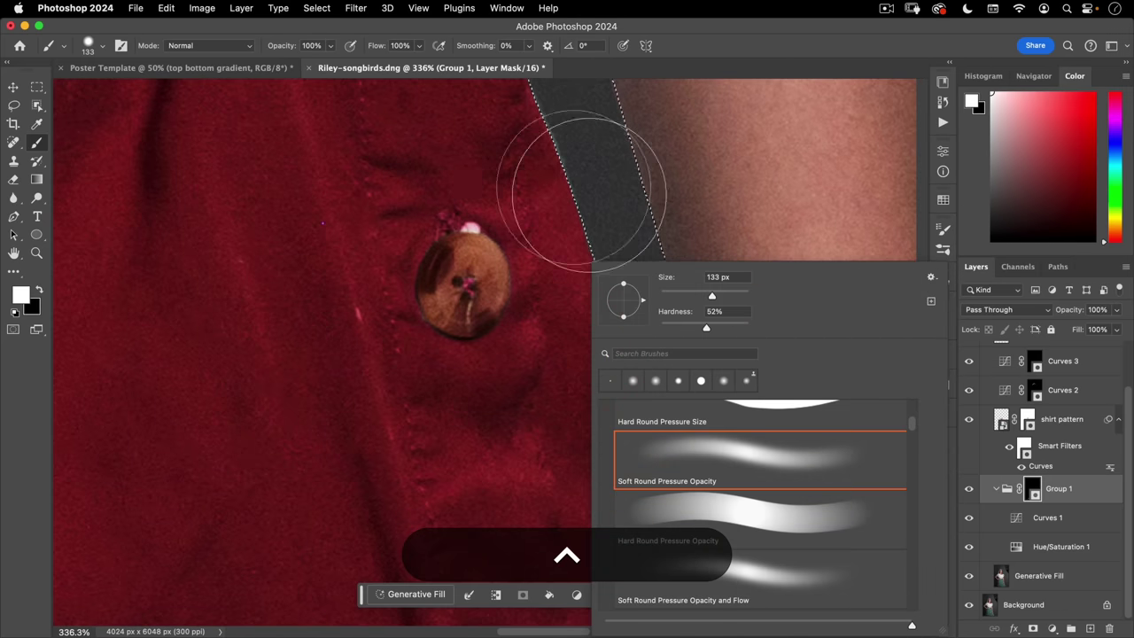
left_click(393, 329)
left_click_drag(456, 329, 372, 326)
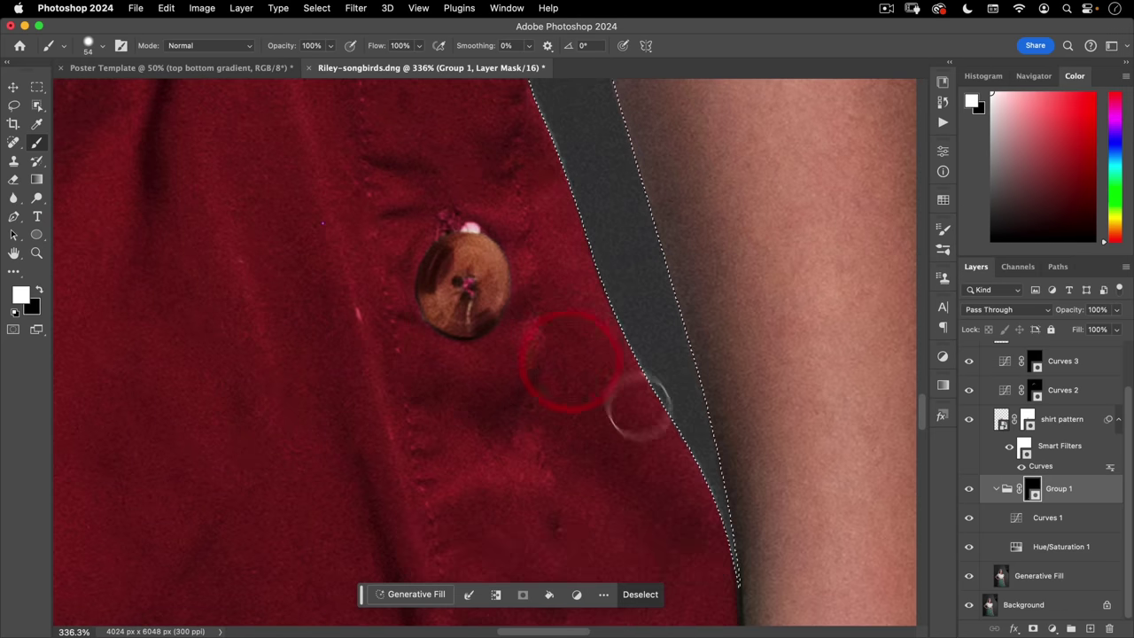
key("space")
scroll(620, 399, "down", 5)
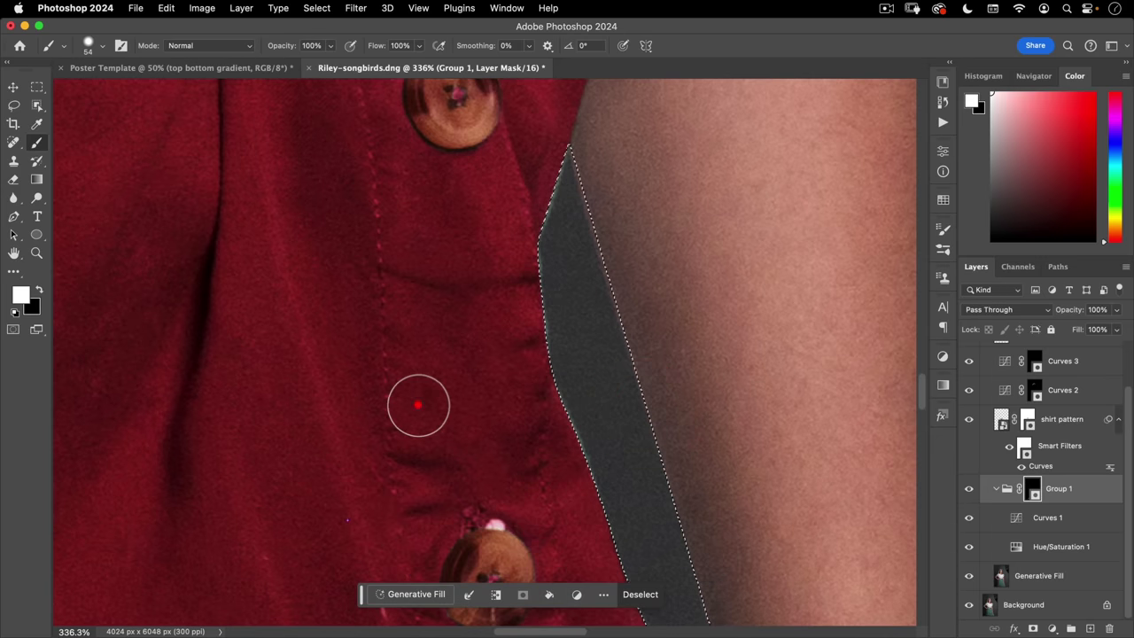
left_click(418, 405)
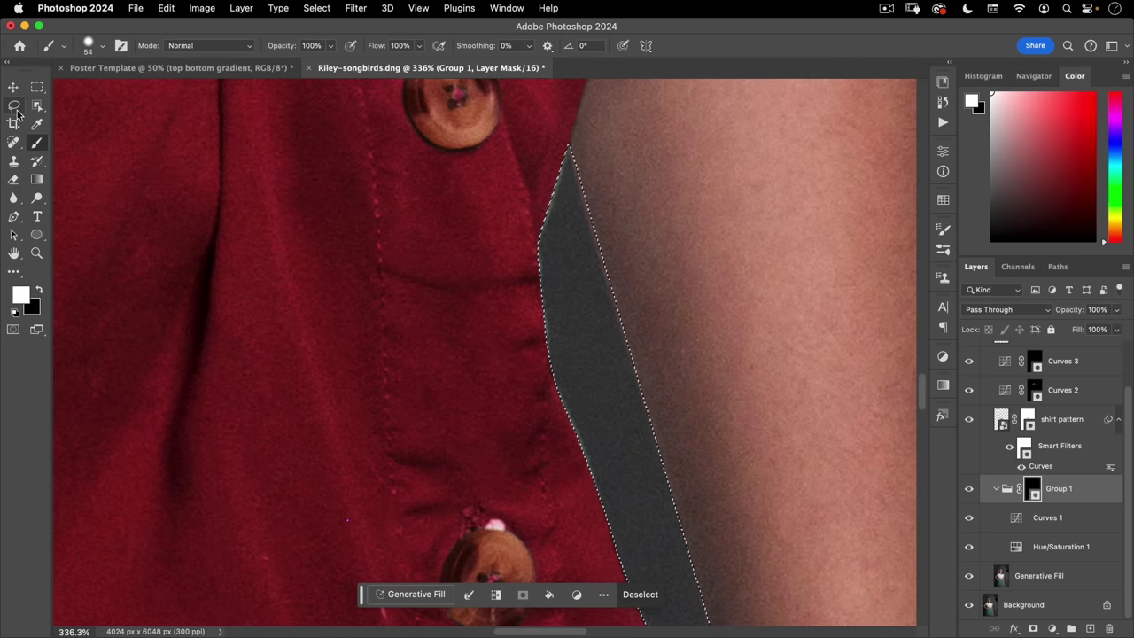
key("space")
scroll(538, 266, "right", 3)
scroll(539, 266, "down", 2)
left_click(492, 308)
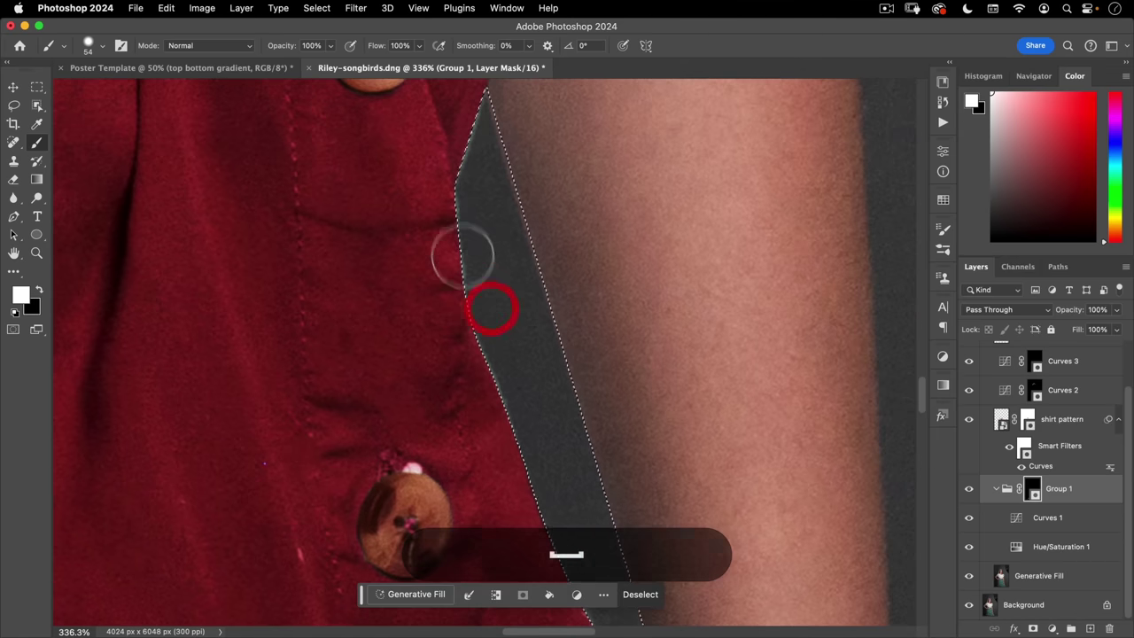
- With the Lasso, nudge the gap selection right, left and down, then return to the brush
left_click(13, 106)
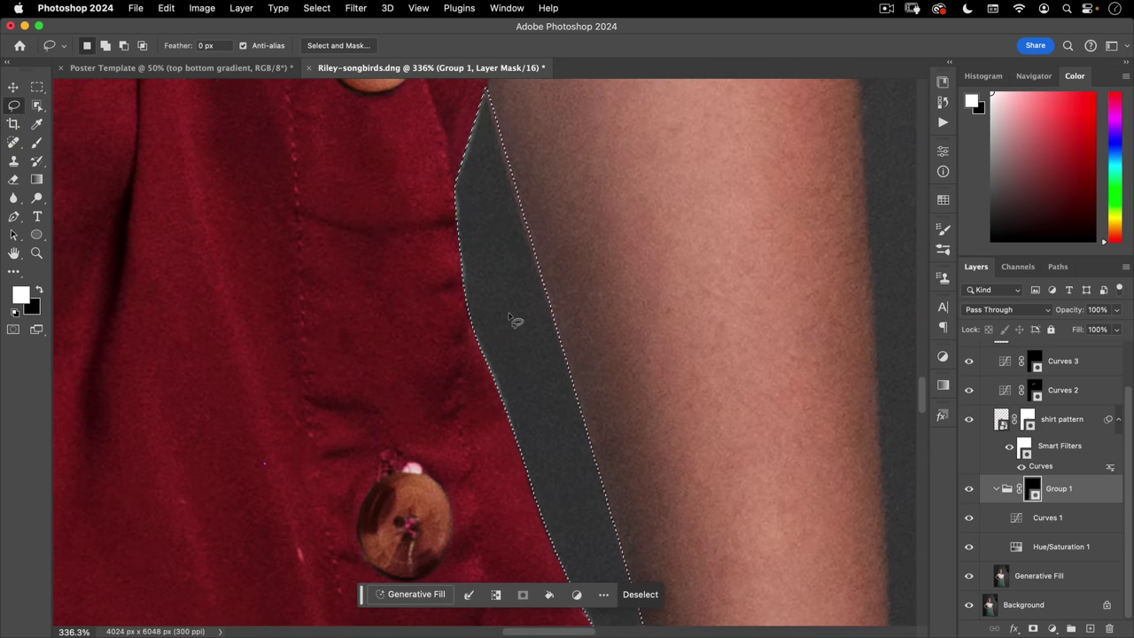
key("Right")
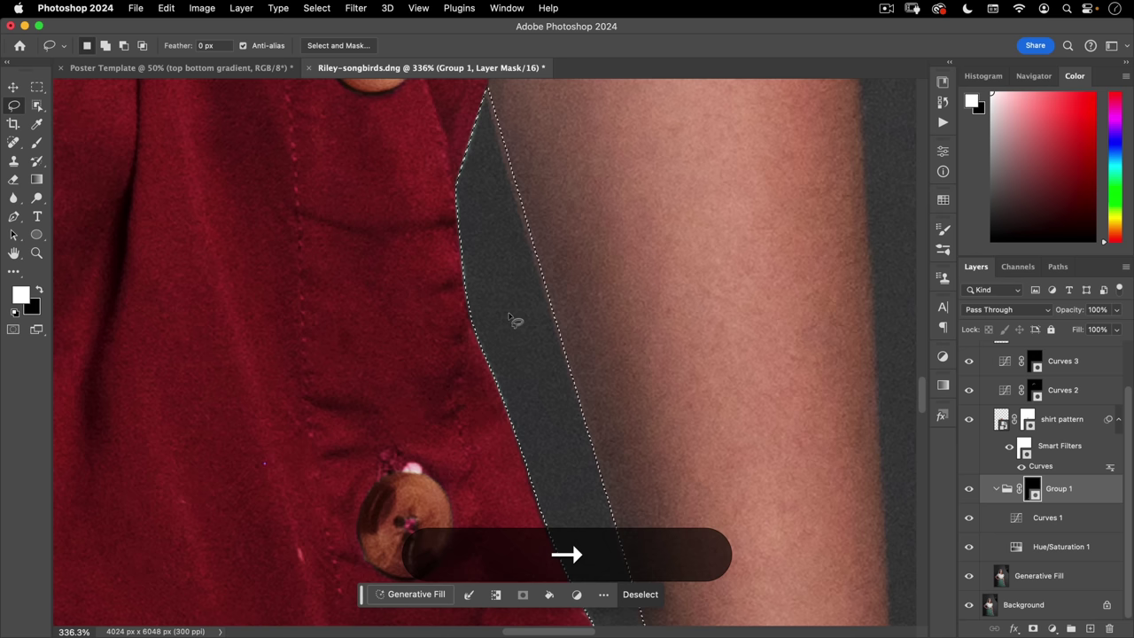
key("Left")
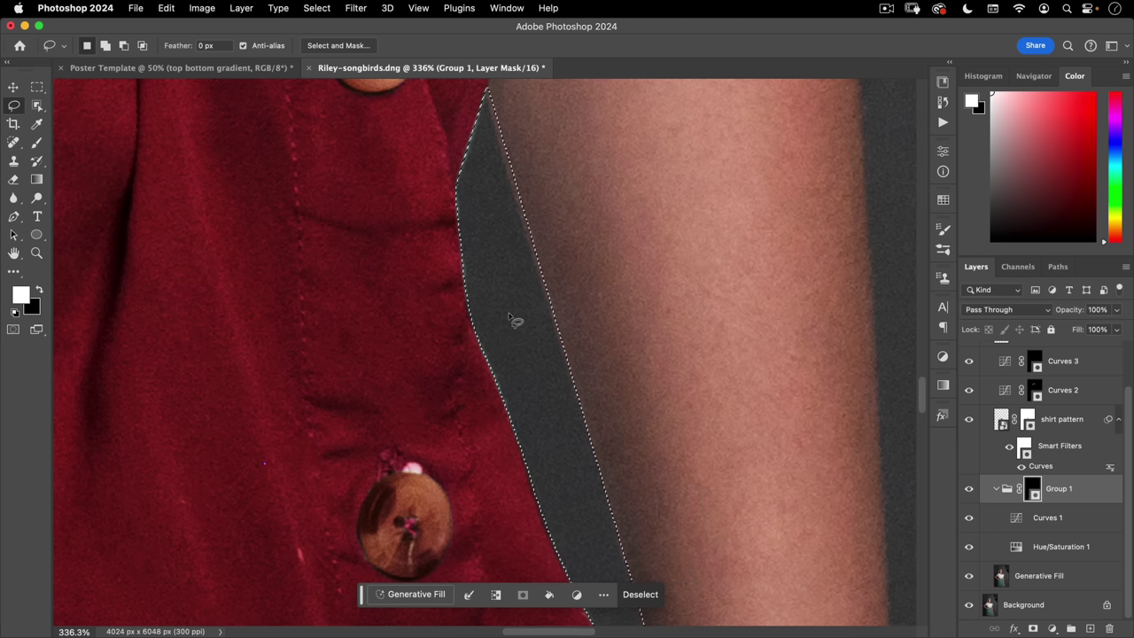
key("Down")
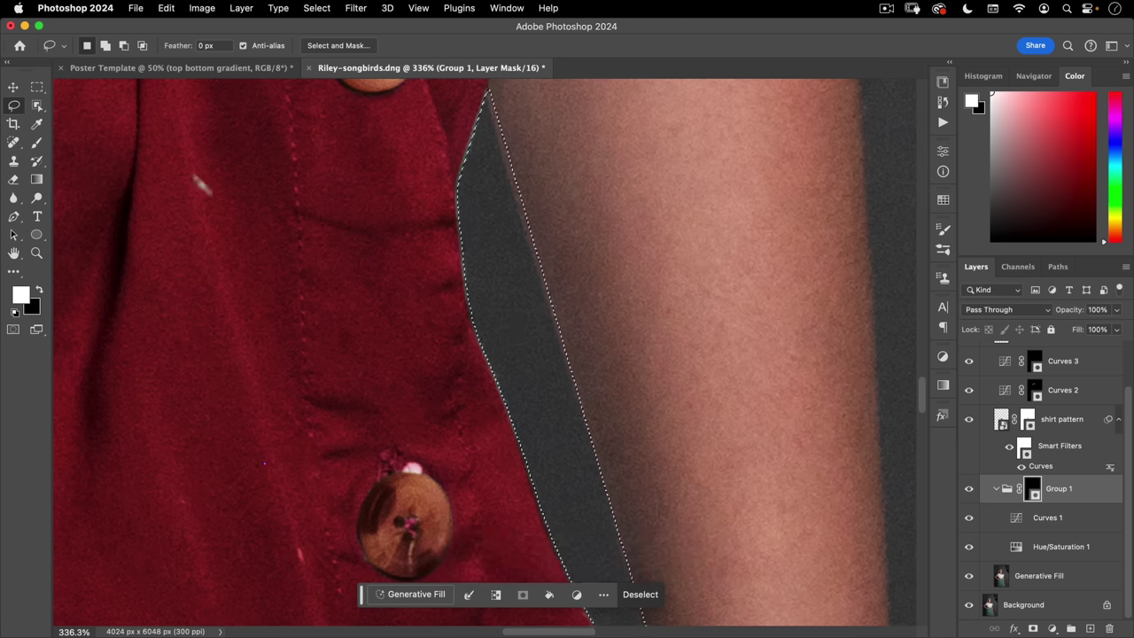
left_click(37, 144)
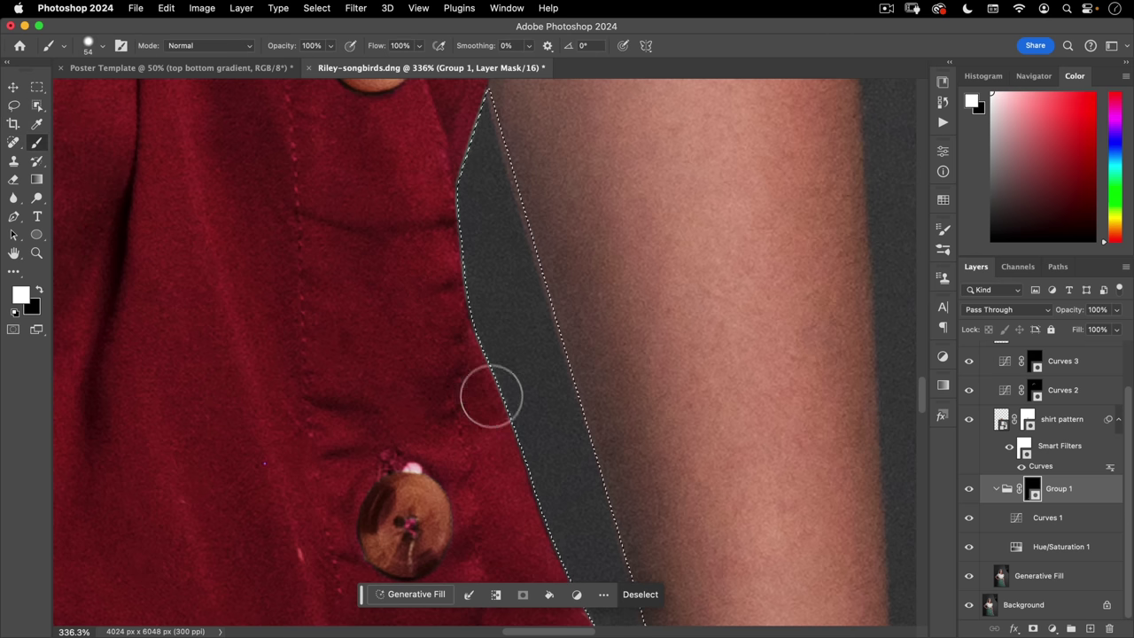
key("space")
left_click_drag(500, 431, 463, 210)
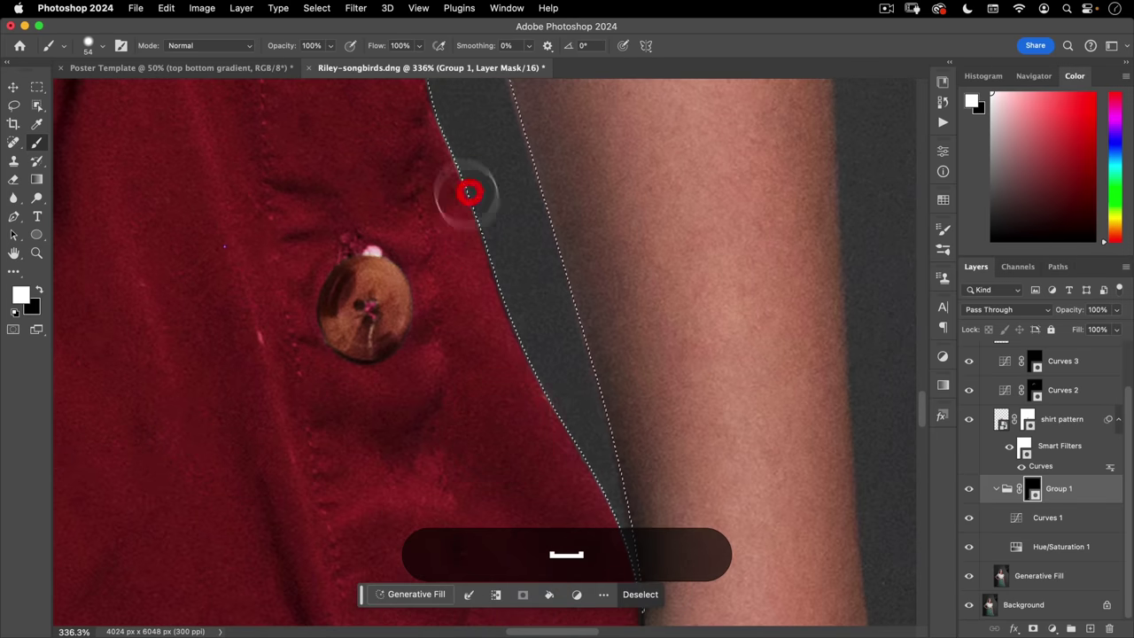
- Deselect and zoom out to view the whole figure
key("super+d")
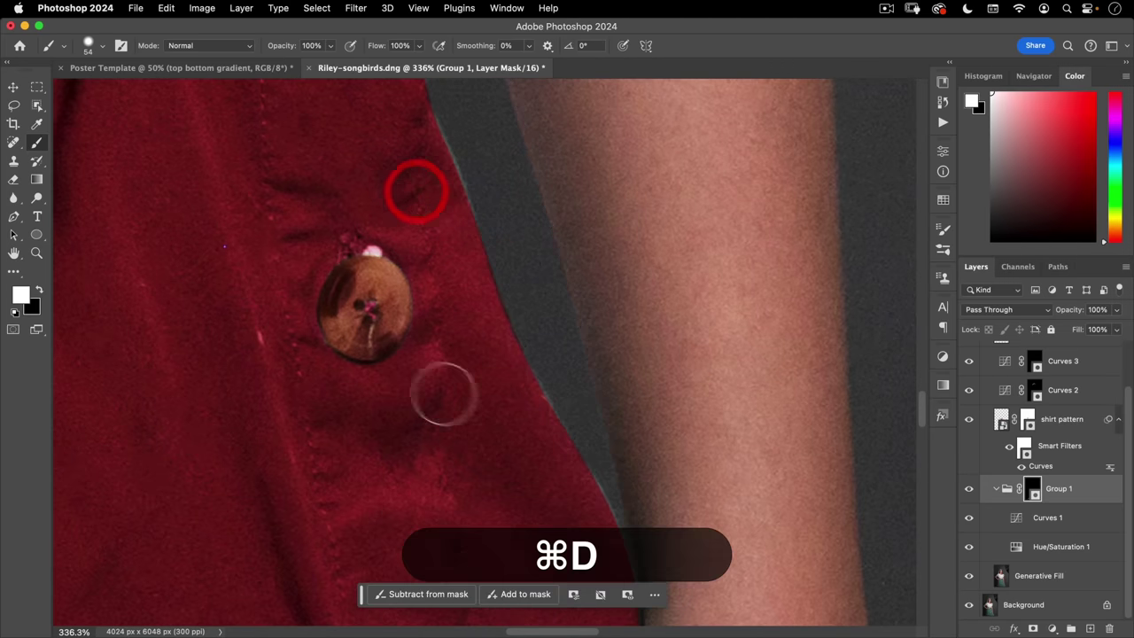
key("super+space")
left_click_drag(435, 387, 339, 404)
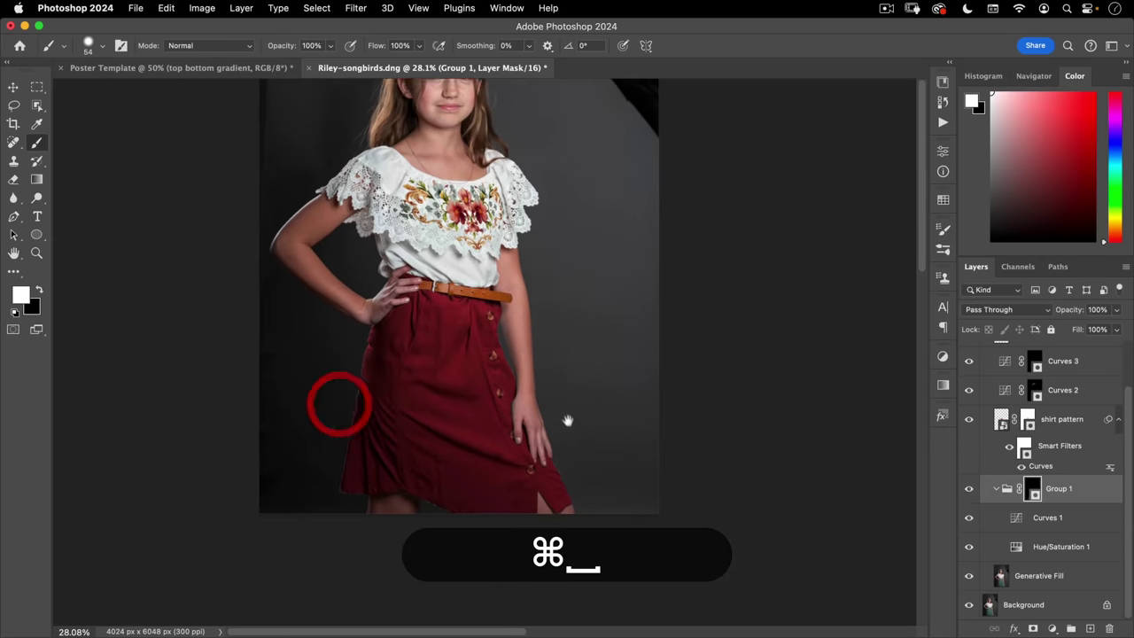
key("v")
left_click(589, 459)
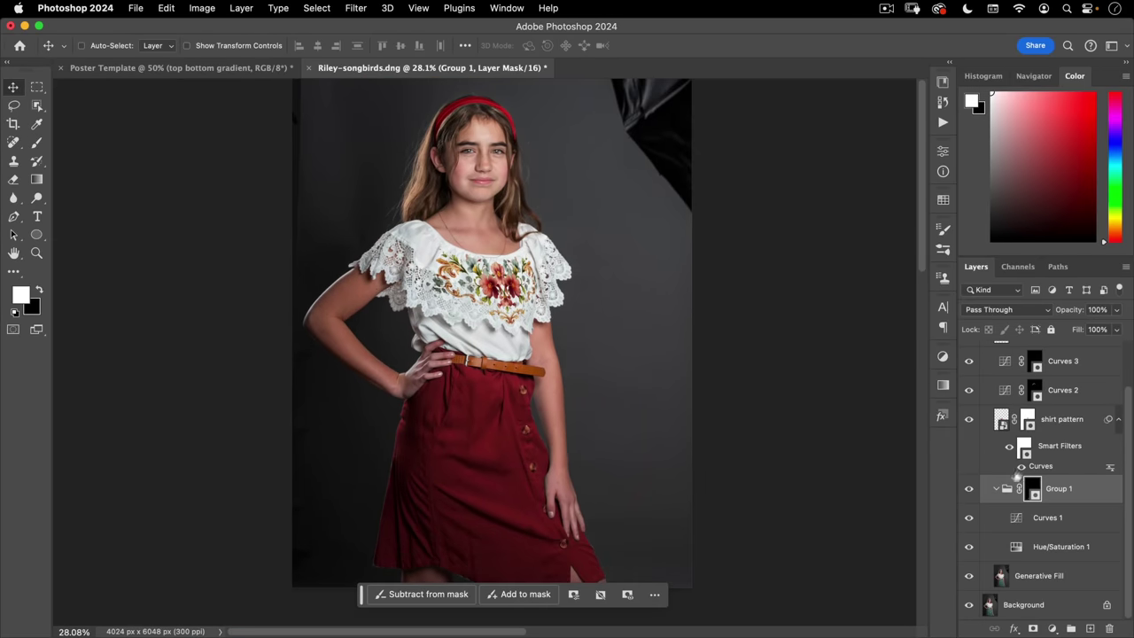
- Hide the Background layer and zoom in on the girl's face
left_click(969, 606)
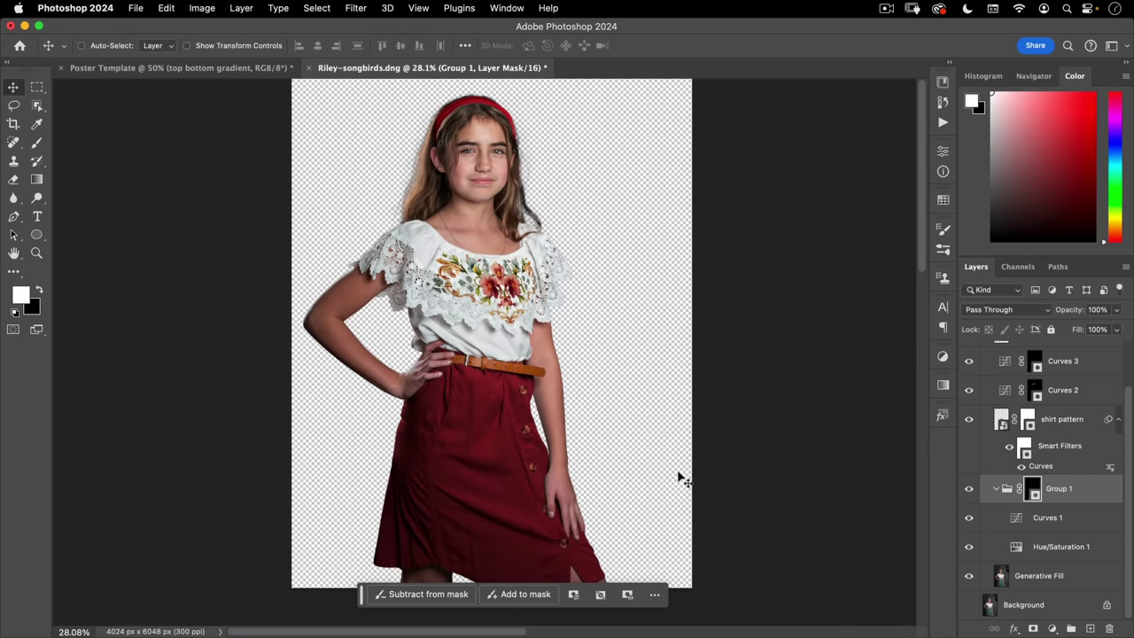
key("super+space")
left_click_drag(531, 253, 611, 195)
scroll(609, 197, "up", 3)
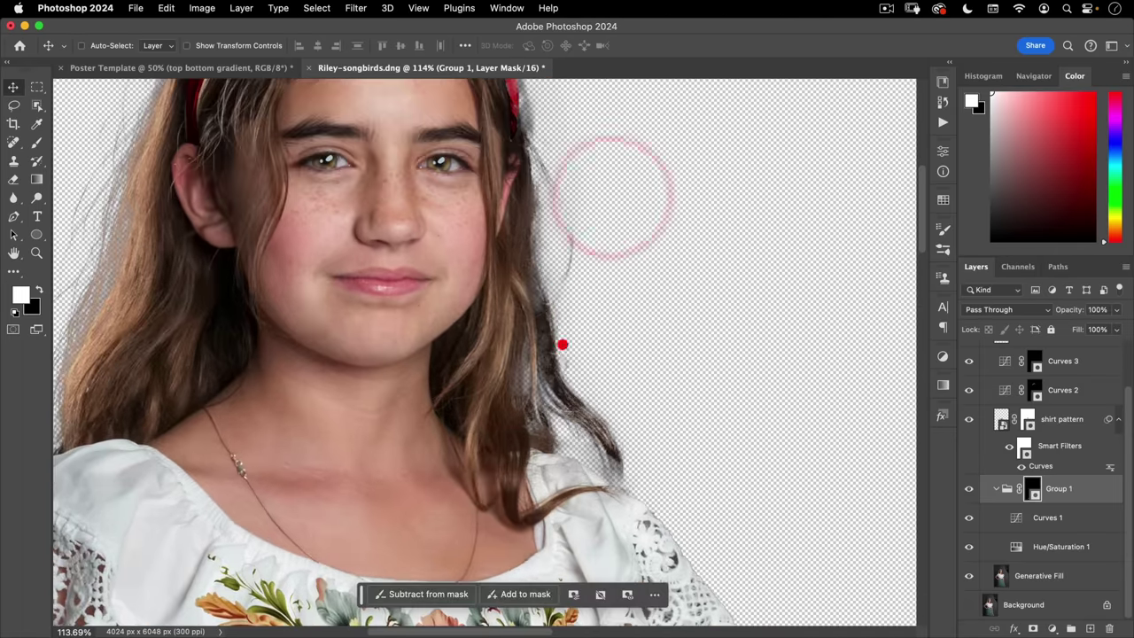
key("space")
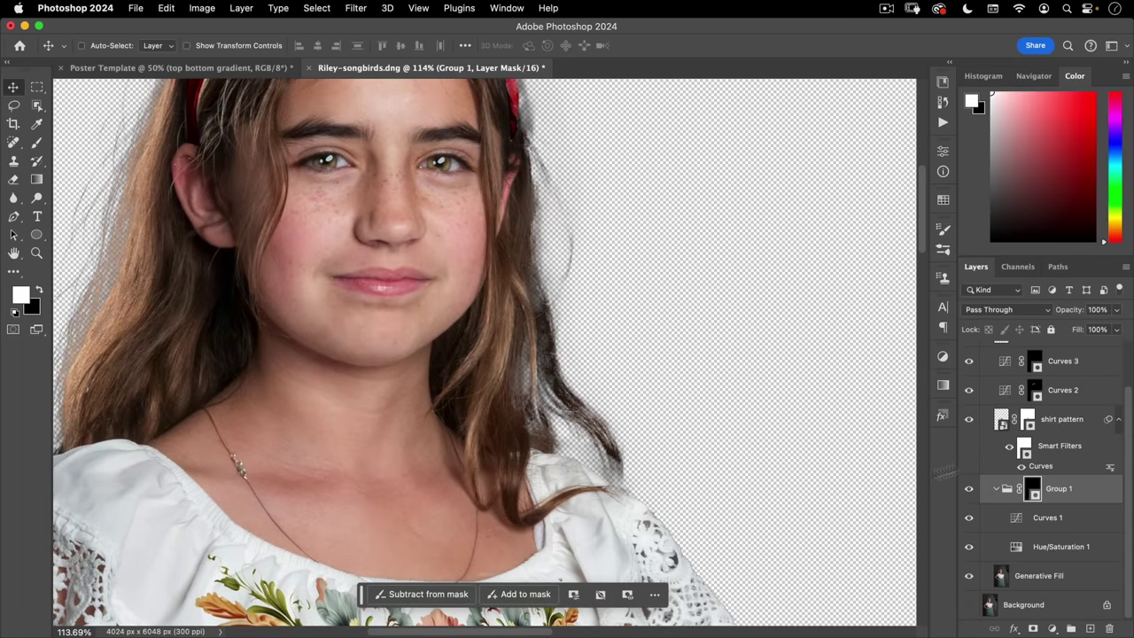
- Option-click the model group's mask thumbnail to view the mask in black and white
key("alt")
scroll(1033, 390, "up", 2)
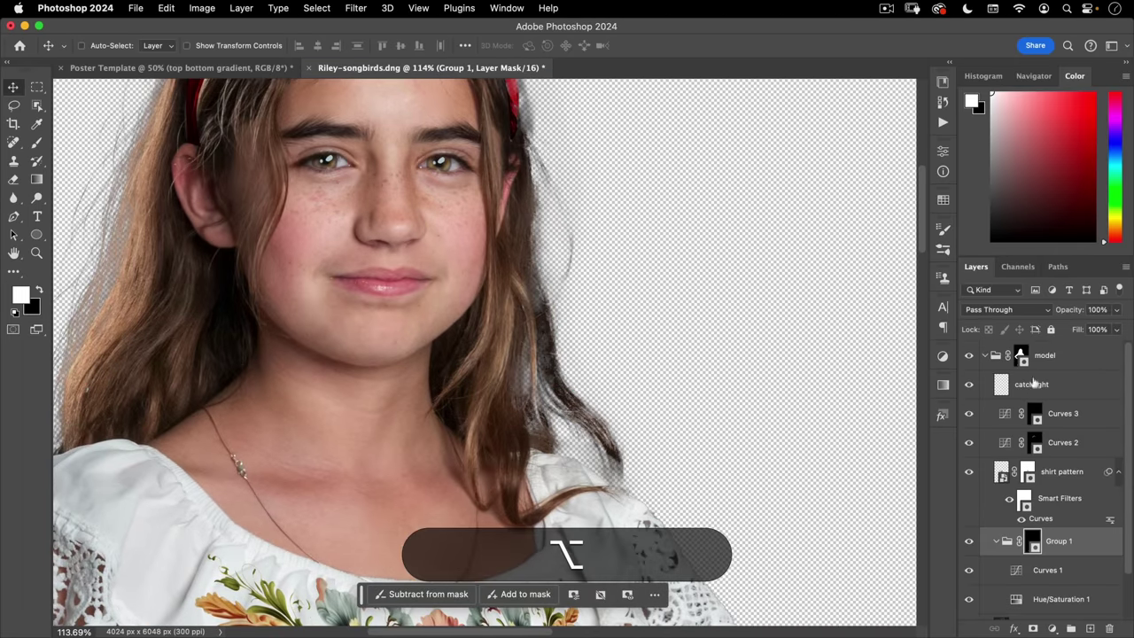
left_click(1022, 355, "alt")
key("space")
left_click_drag(508, 347, 628, 254)
left_click(629, 255)
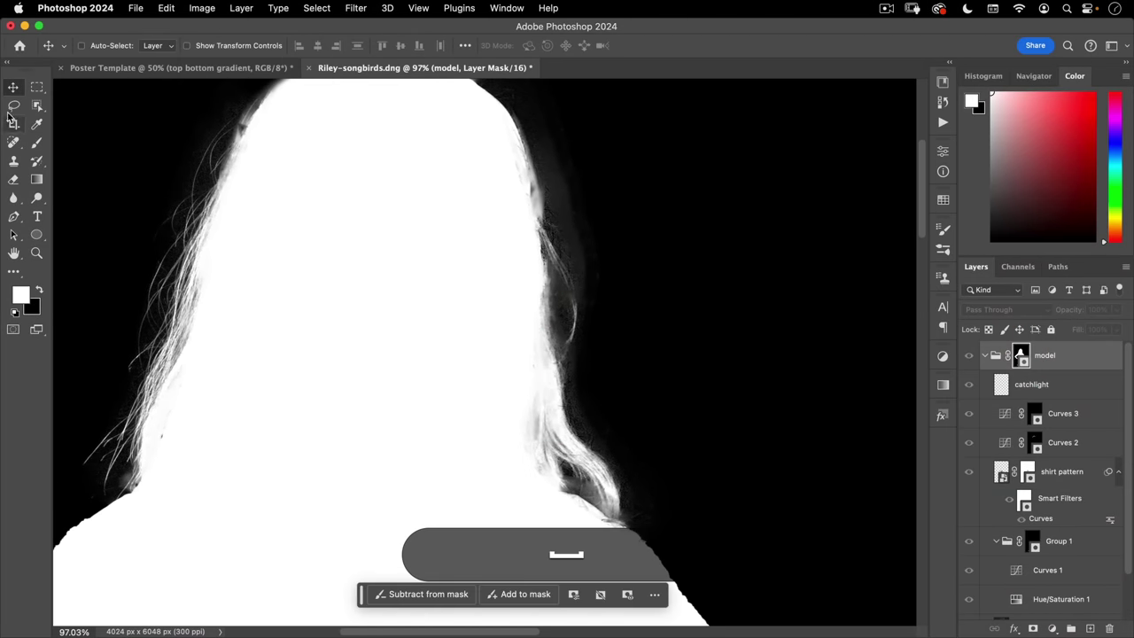
- Target the model group's mask, zoom in on the hair edge, and set a black Overlay brush
left_click(36, 144)
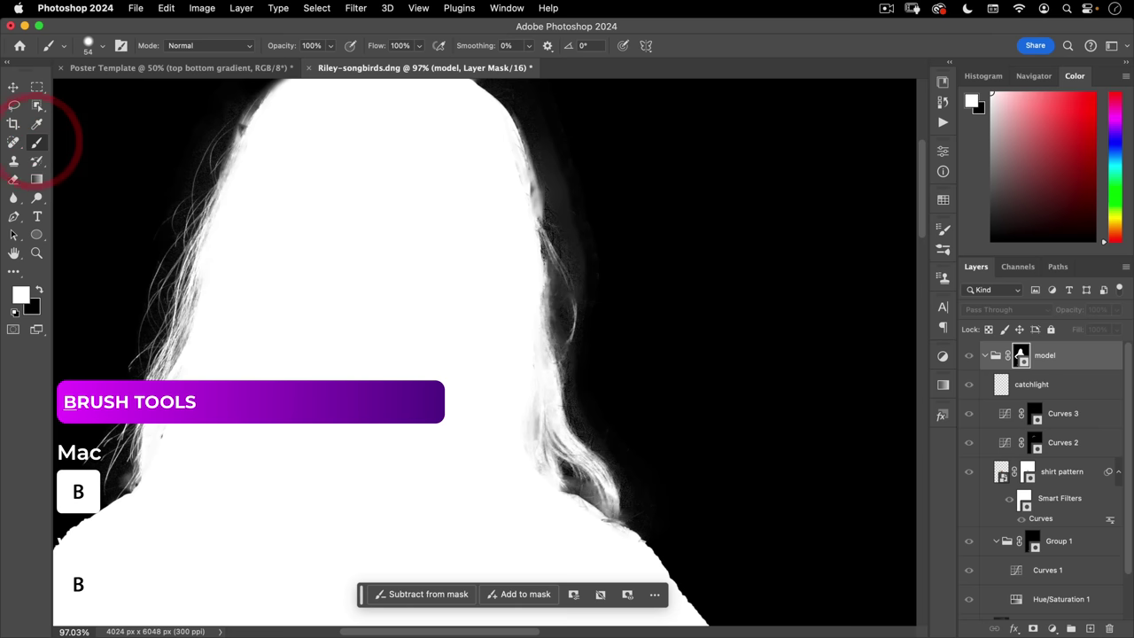
key("space")
left_click_drag(514, 281, 534, 292)
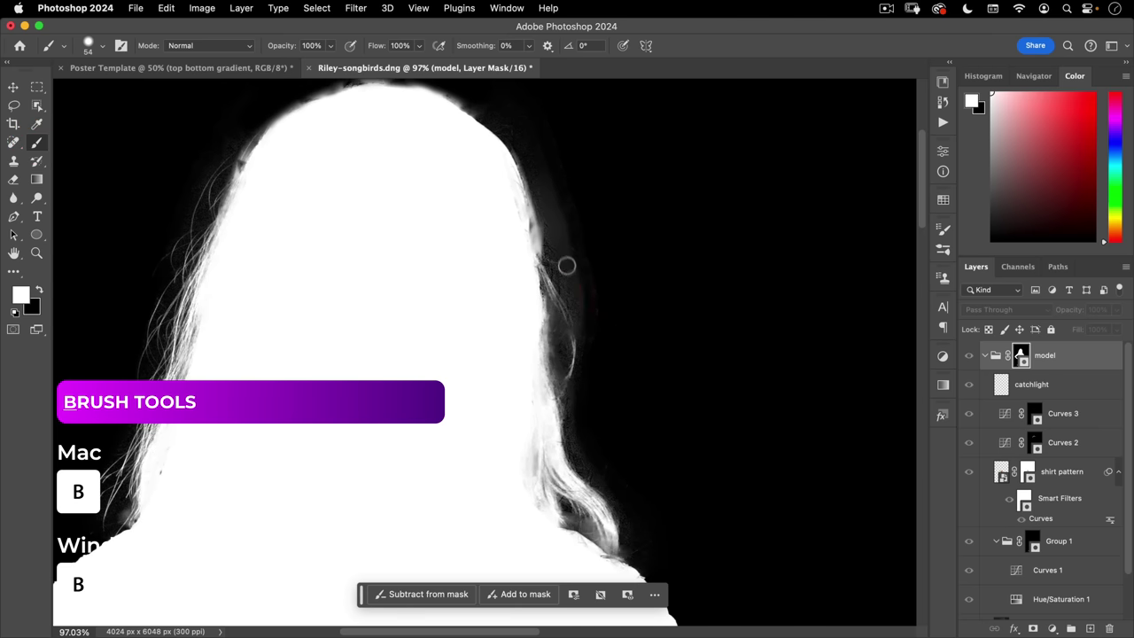
left_click(597, 239, "super")
left_click(39, 290)
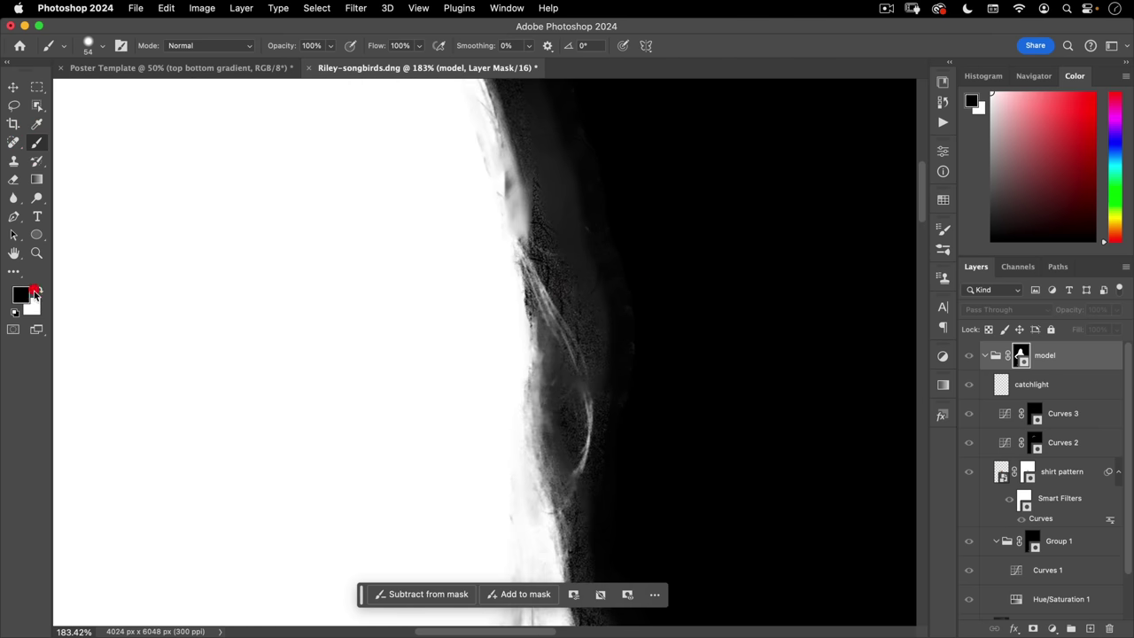
left_click(200, 45)
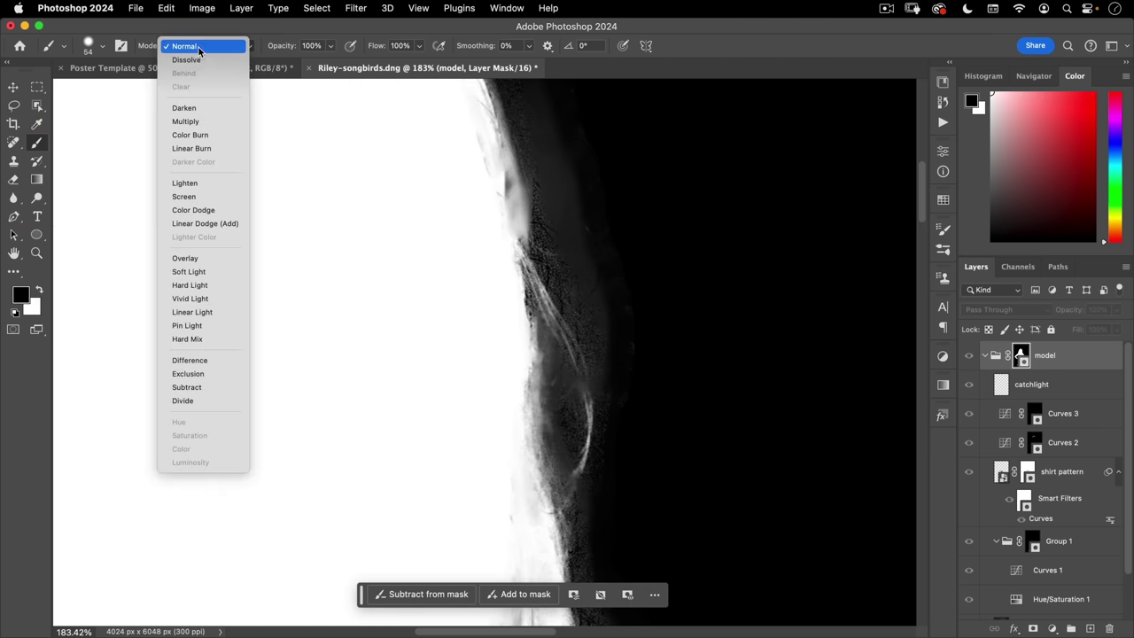
left_click(192, 260)
- With the brush at 151, darken the grey hair fringe on the mask down to the shoulder
left_click_drag(633, 295, 705, 273)
left_click_drag(628, 221, 611, 61)
mouse_move(569, 144)
left_mouse_down()
mouse_move(547, 189)
mouse_move(615, 374)
left_mouse_up()
key("space")
left_click_drag(633, 526, 691, 167)
mouse_move(658, 349)
left_mouse_down()
mouse_move(580, 344)
mouse_move(750, 573)
mouse_move(694, 515)
mouse_move(714, 463)
left_mouse_up()
- Paint white on the mask along the left hair edge and over the shoulder
key("space")
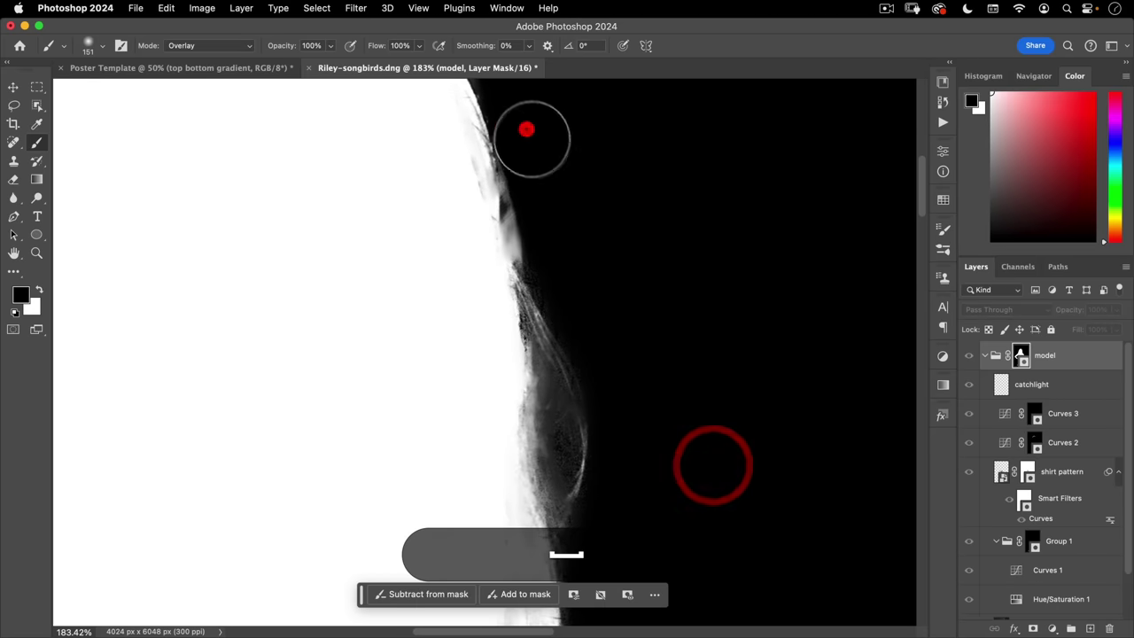
left_click_drag(526, 127, 744, 354)
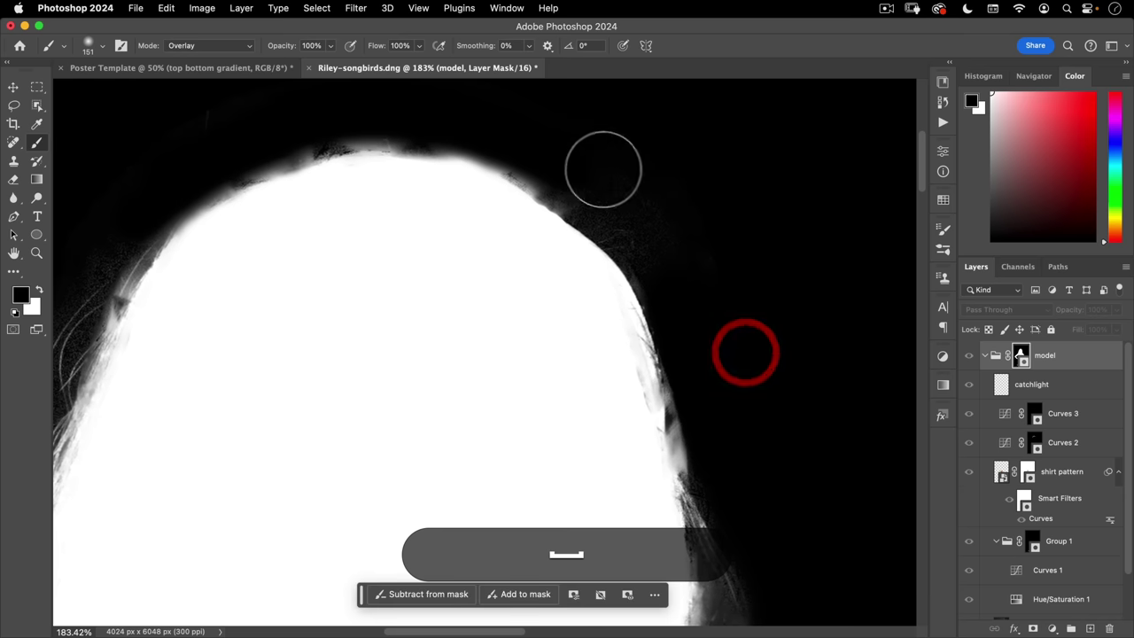
key("space")
left_click_drag(132, 227, 492, 104)
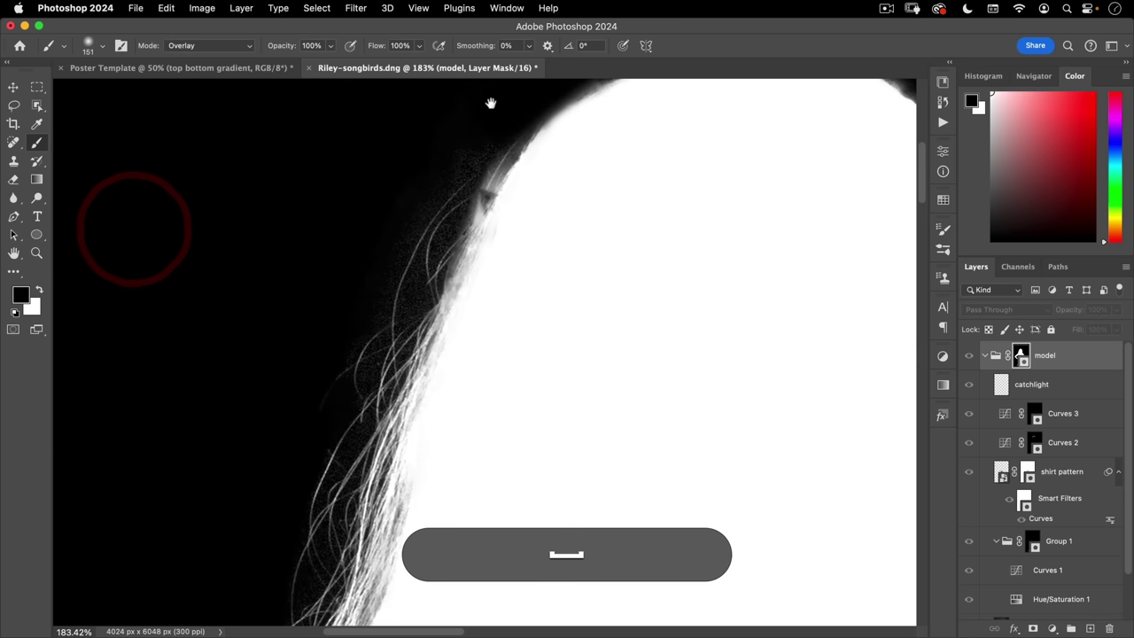
key("space")
left_click_drag(221, 497, 216, 217)
key("super+space")
left_click_drag(202, 451, 531, 271)
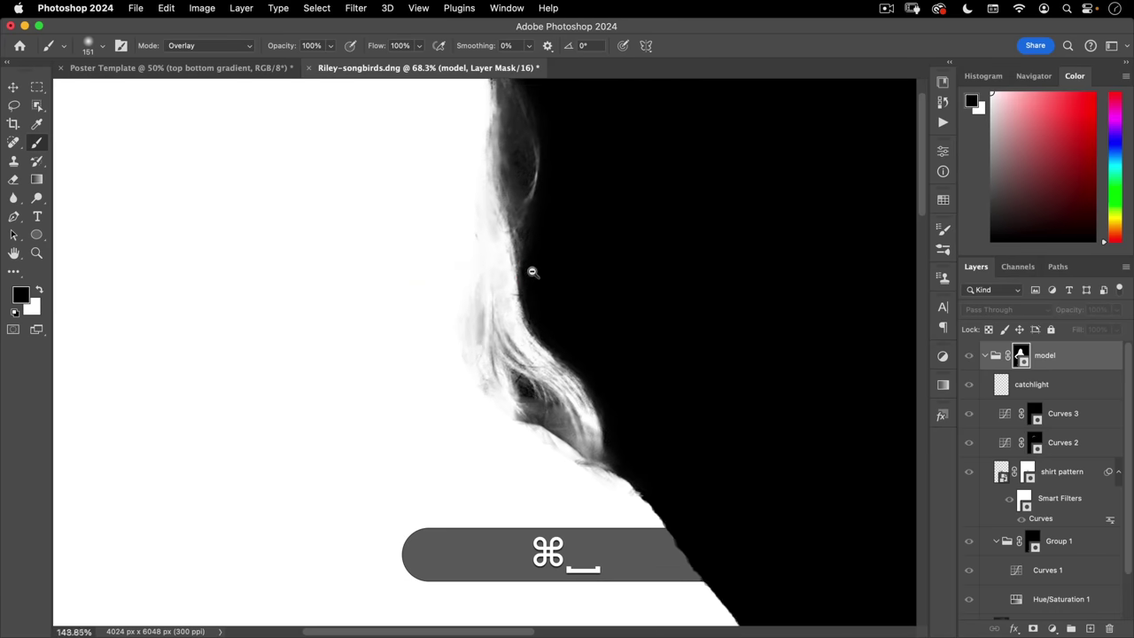
left_click(39, 290)
left_click_drag(458, 268, 461, 197)
left_click_drag(469, 428, 473, 506)
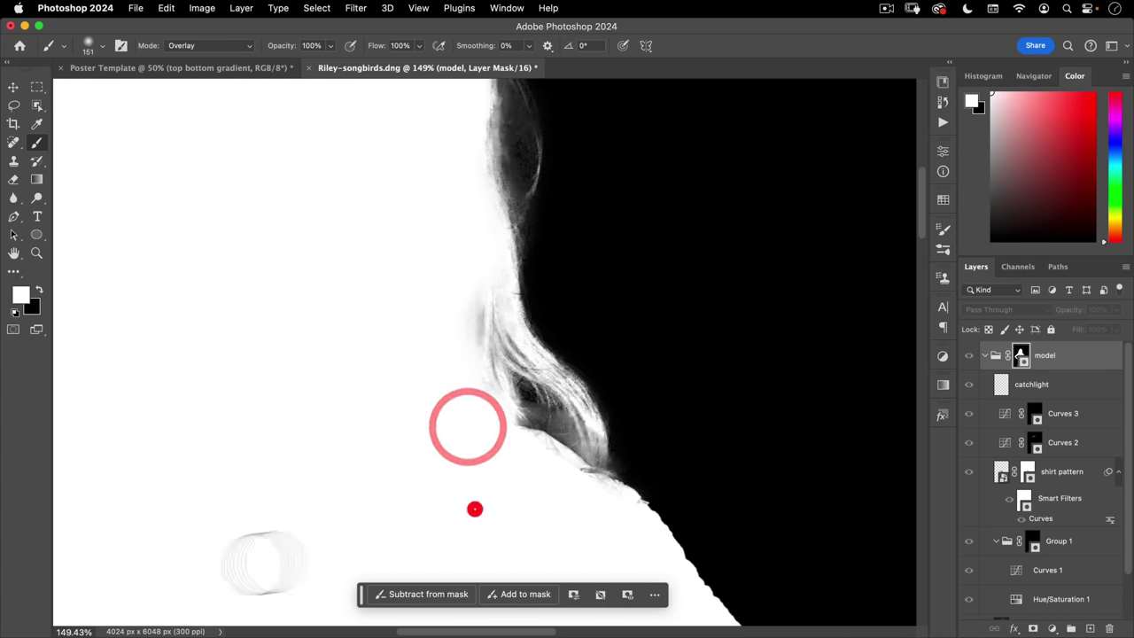
- Check the whole masked figure, then return from the mask view to the photo
key("space")
mouse_move(455, 350)
left_mouse_down()
mouse_move(405, 397)
mouse_move(582, 369)
left_mouse_up()
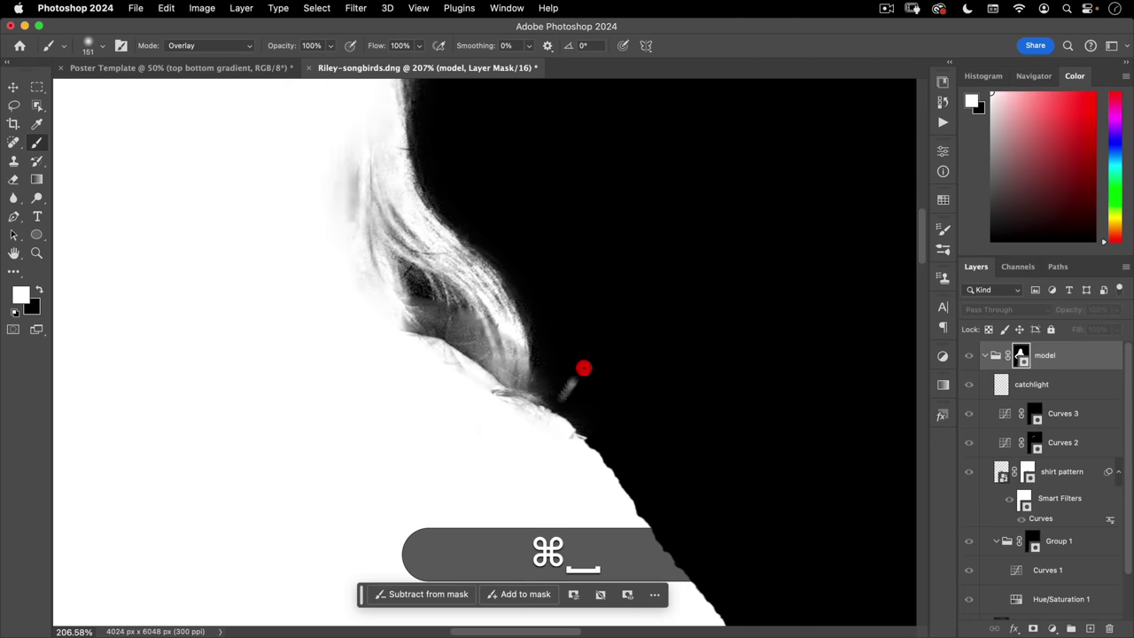
left_click_drag(464, 434, 370, 455)
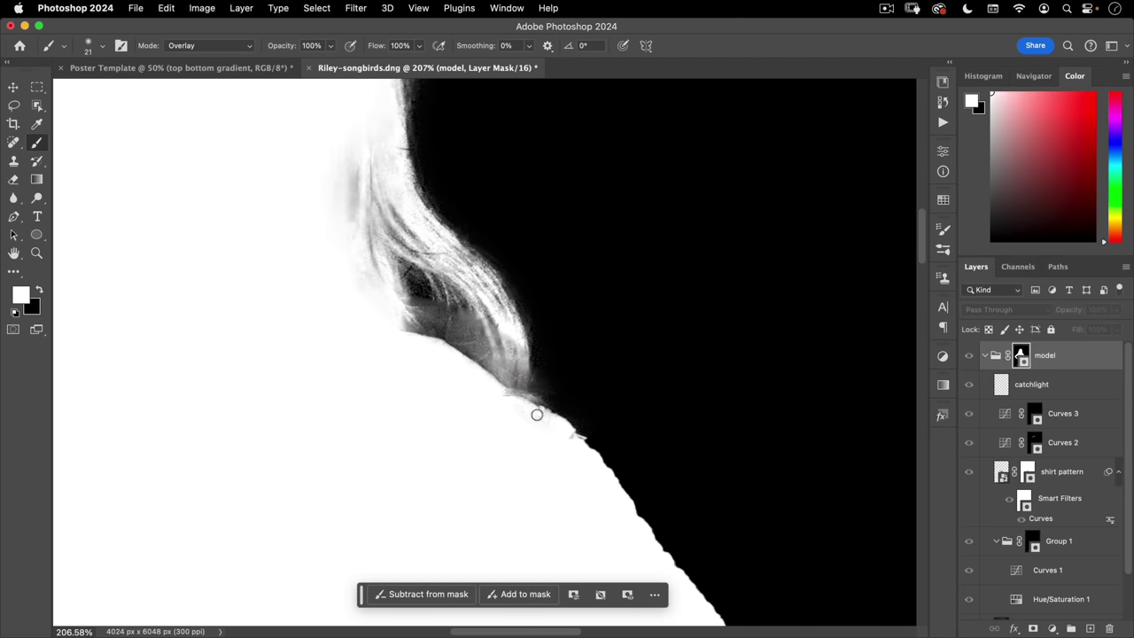
key("super+space")
left_click_drag(526, 425, 506, 405)
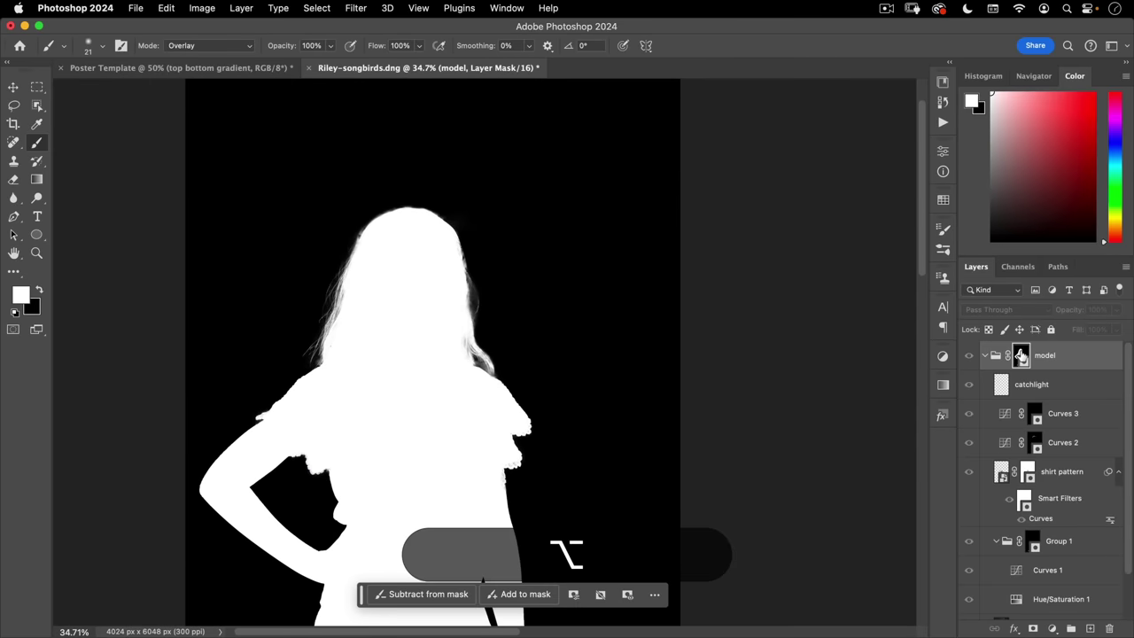
left_click(1021, 355, "alt")
- Collapse the model group and convert it into a smart object
key("super+space")
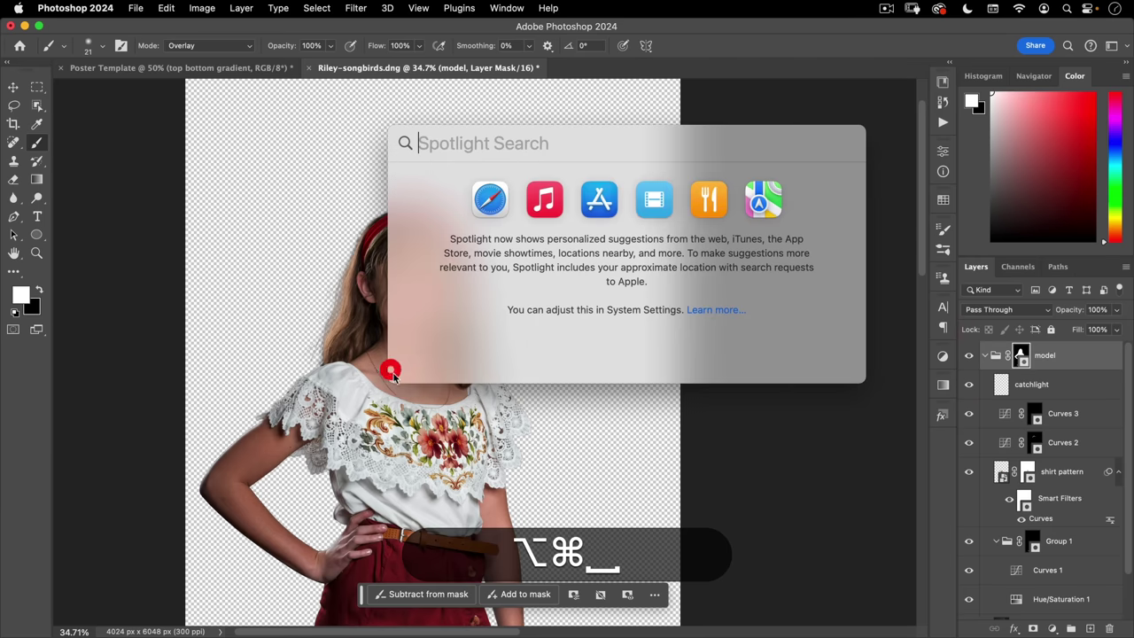
left_click(393, 367)
left_click(338, 69)
key("super+space")
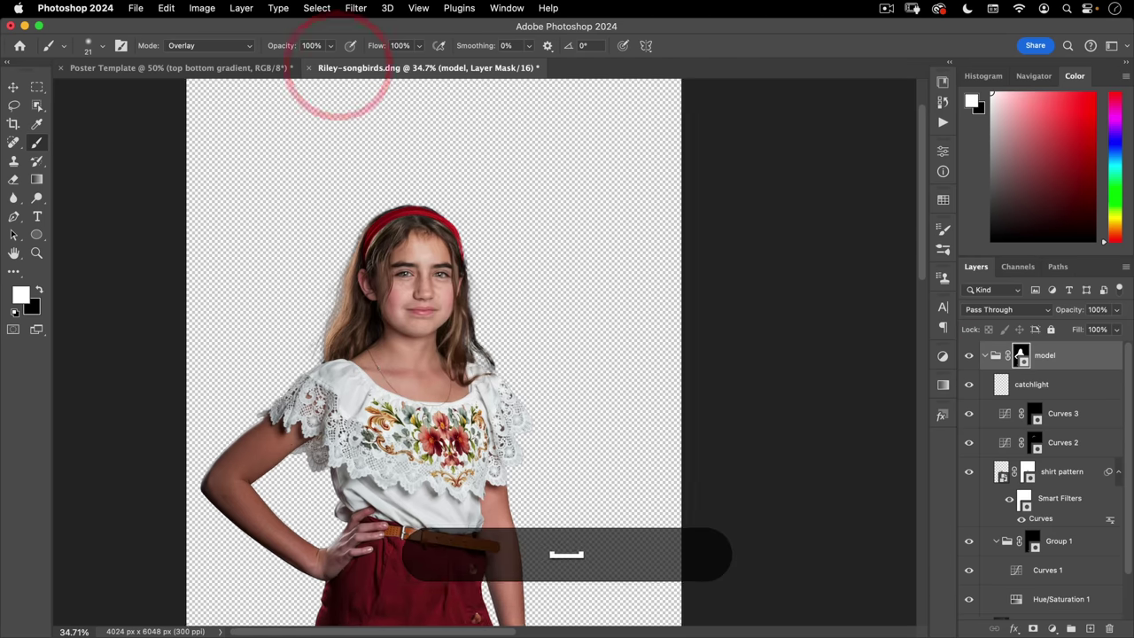
left_click_drag(510, 302, 532, 329)
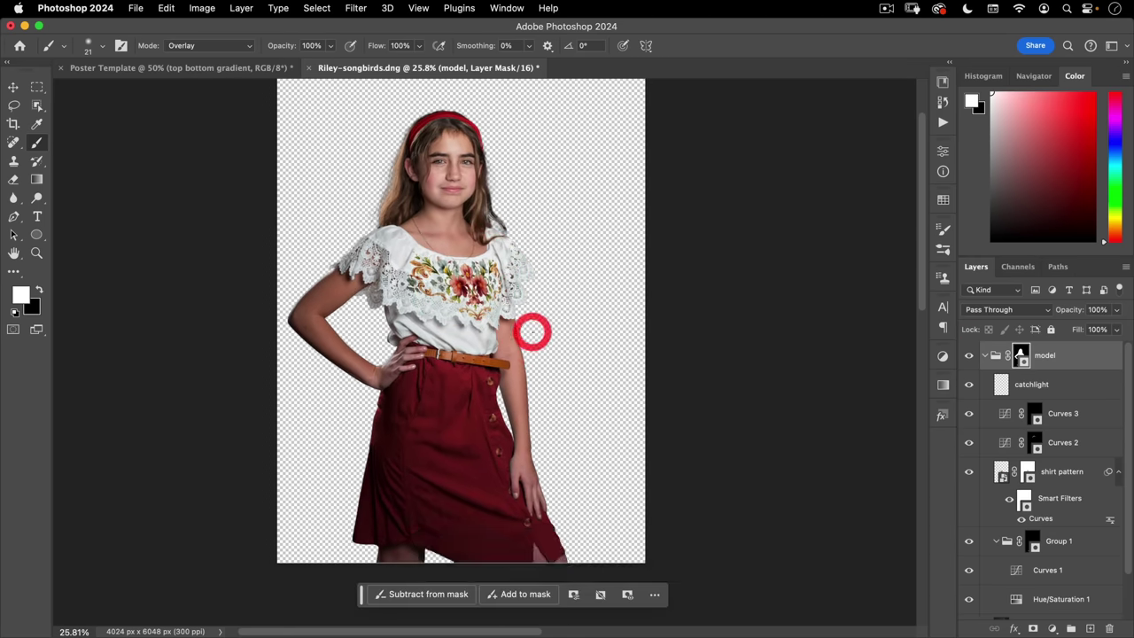
key("v")
left_click(984, 356)
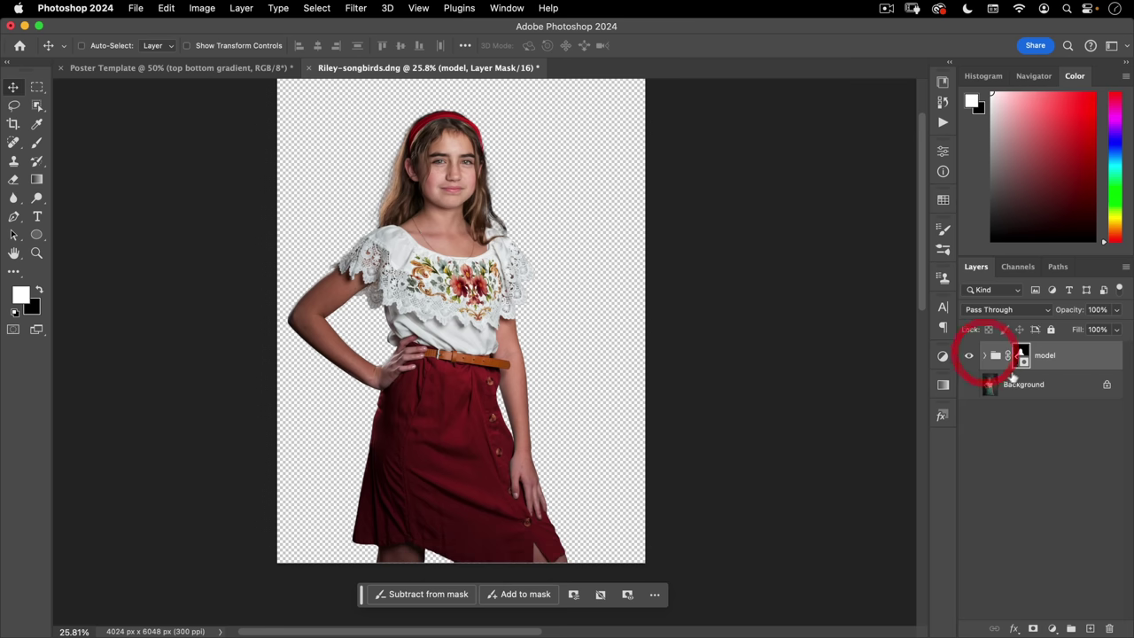
right_click(1061, 357)
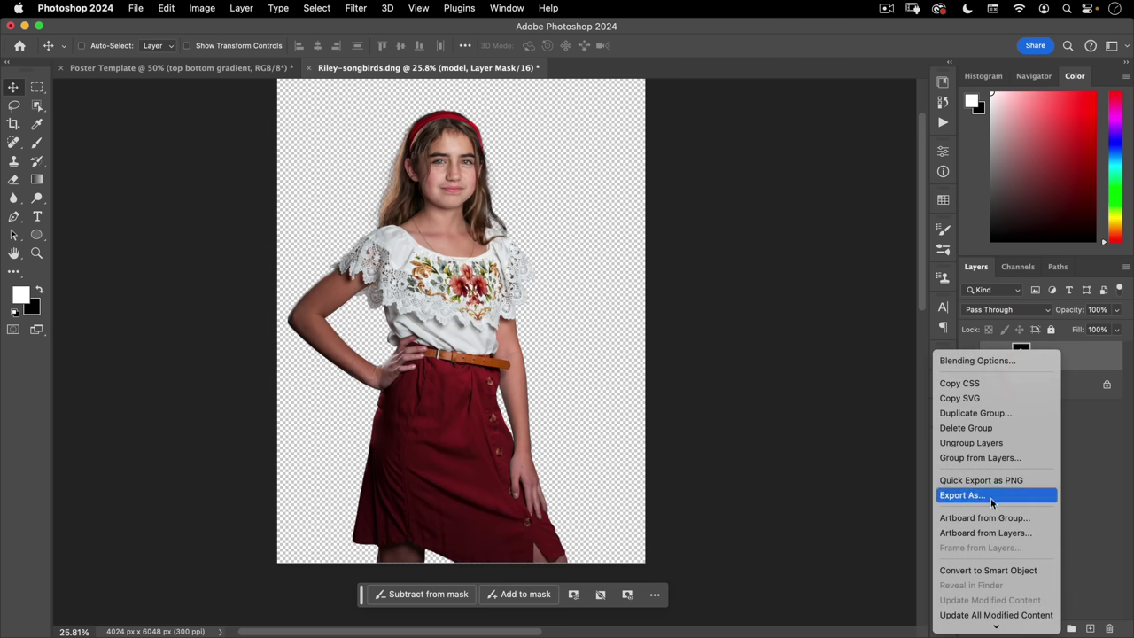
left_click(996, 571)
- Copy the model smart object into the Poster Template, accepting the bit-depth warning
left_click_drag(364, 76, 647, 120)
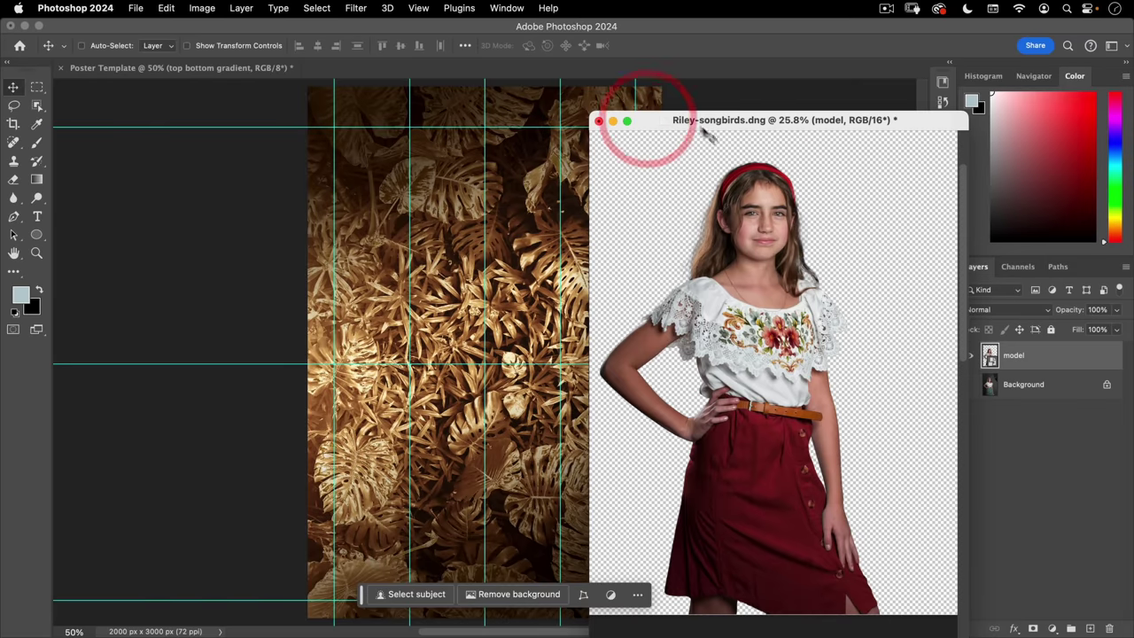
left_click_drag(1046, 355, 434, 345)
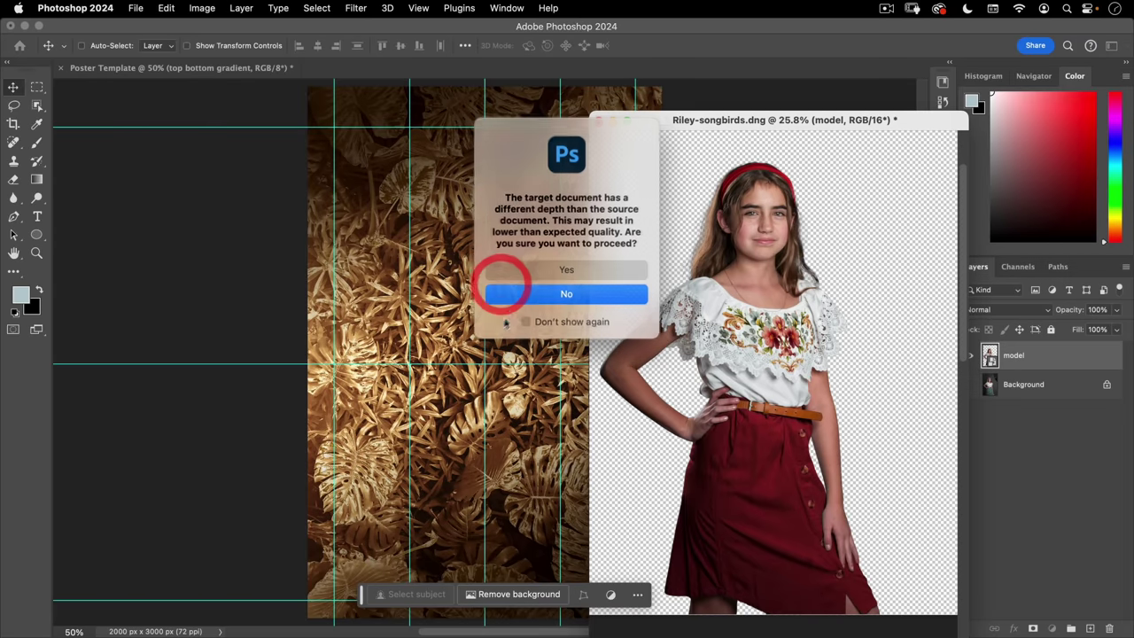
left_click(557, 270)
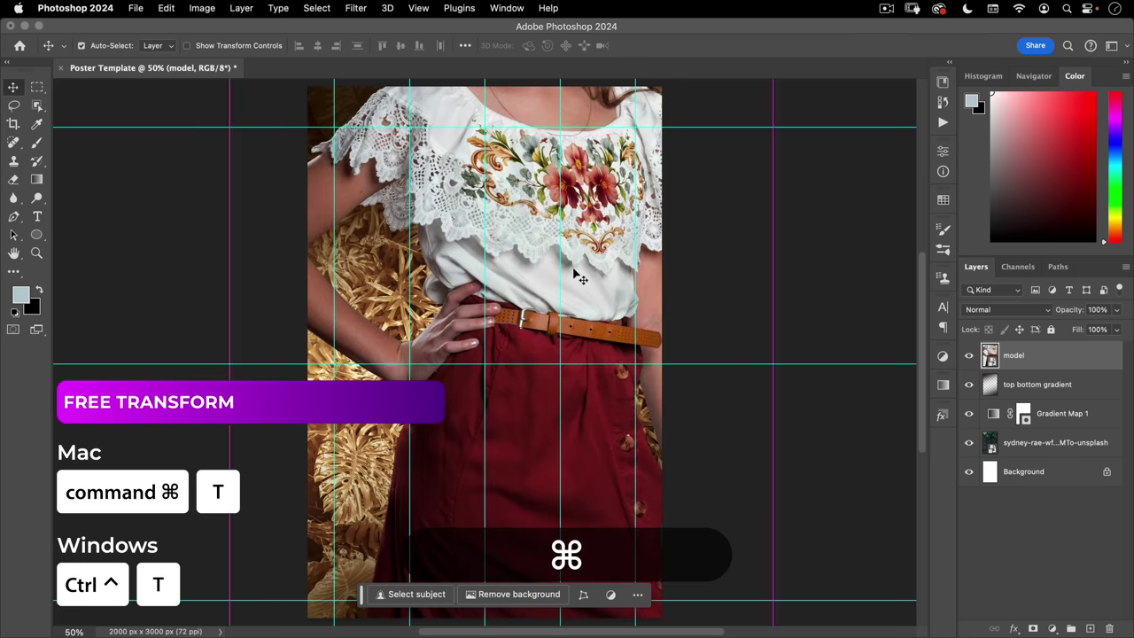
- Scale the model layer to about 201%, centre it on the gold leaves, and commit
key("super+t")
left_click_drag(210, 186, 395, 190)
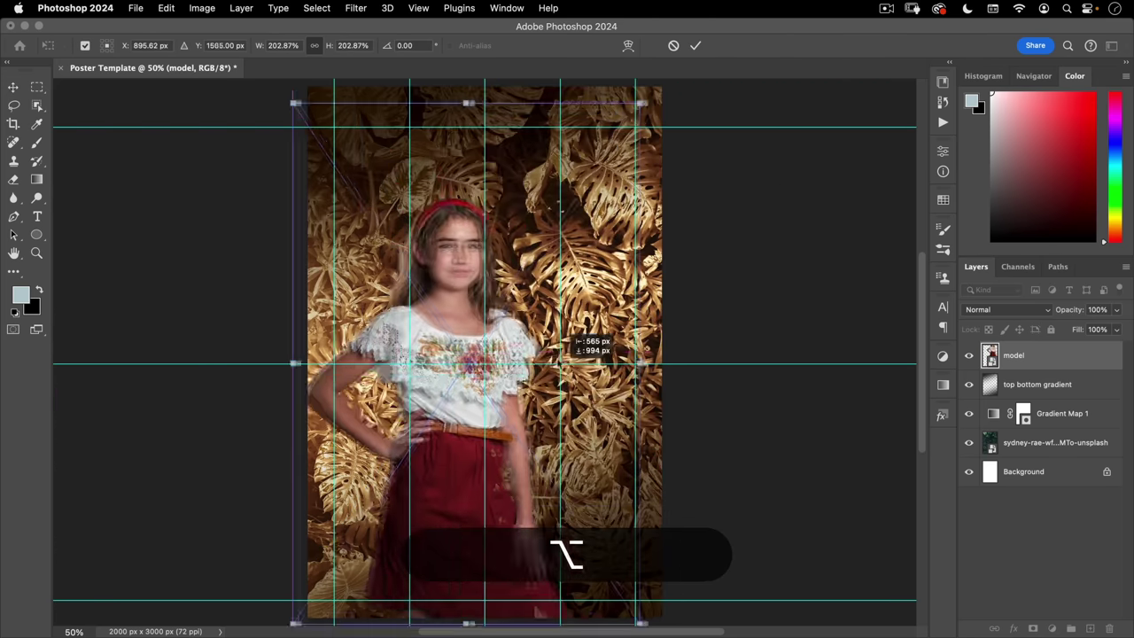
scroll(572, 337, "down", 2)
left_click_drag(536, 328, 473, 328)
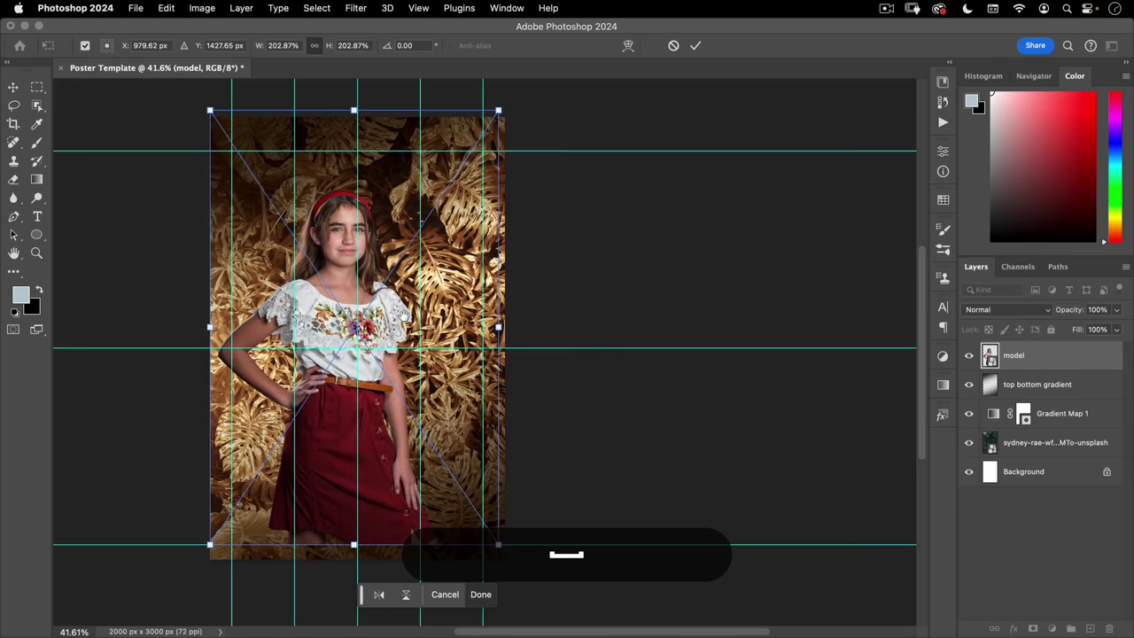
left_click_drag(392, 230, 415, 206)
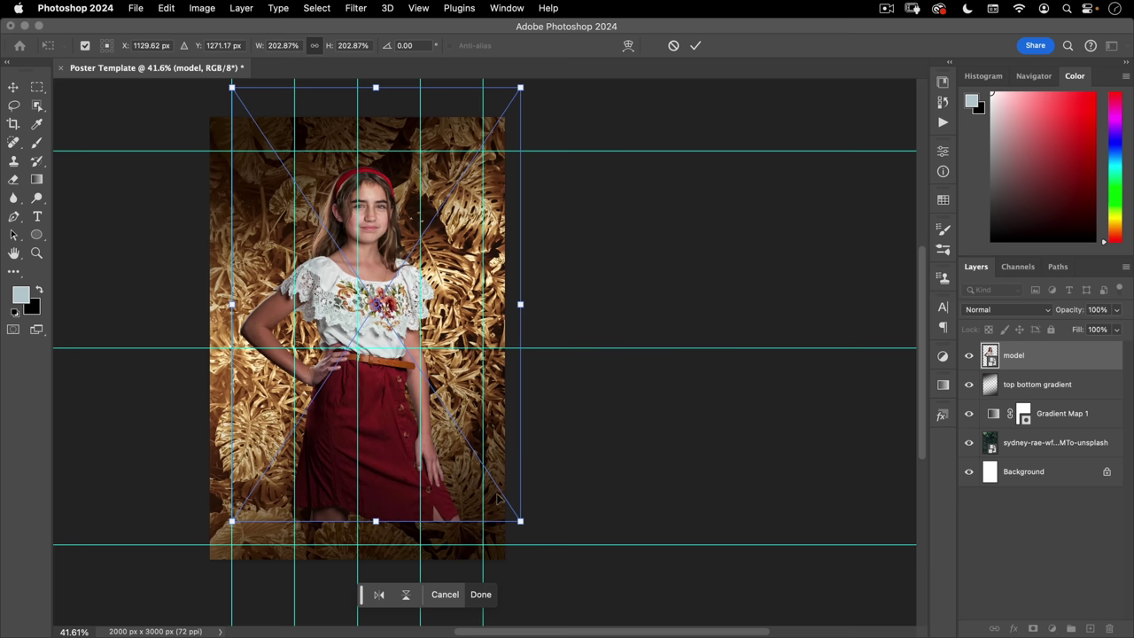
left_click_drag(520, 521, 520, 520)
key("Left")
key("Left")
key("Left")
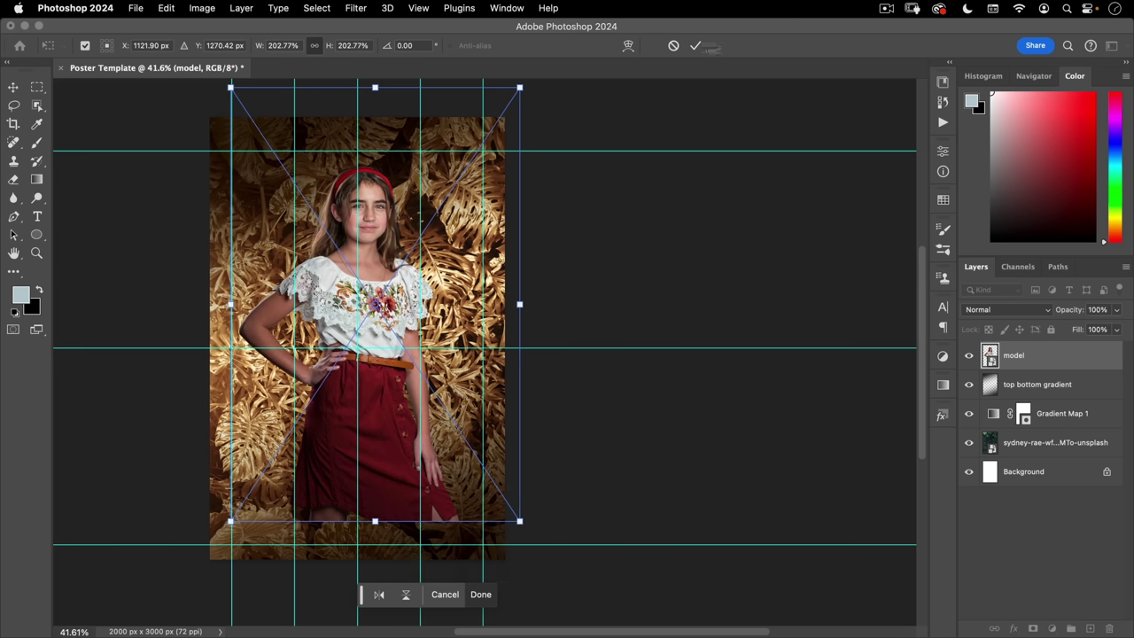
left_click(696, 46)
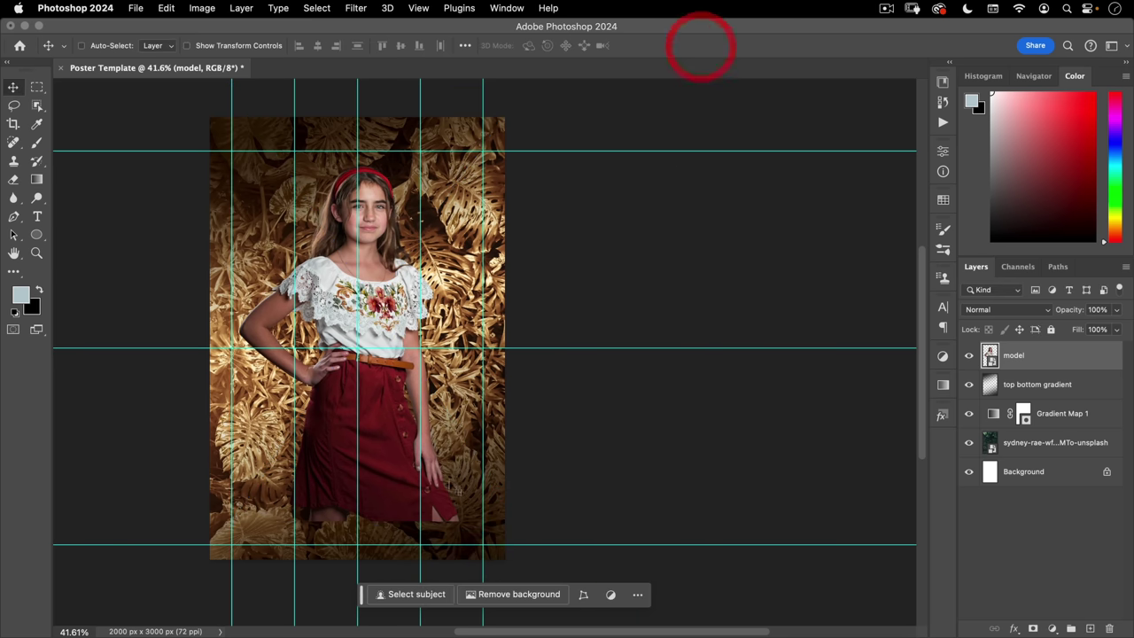
- Hide the poster's guide lines with Cmd+;
key("space")
left_click_drag(445, 436, 496, 429)
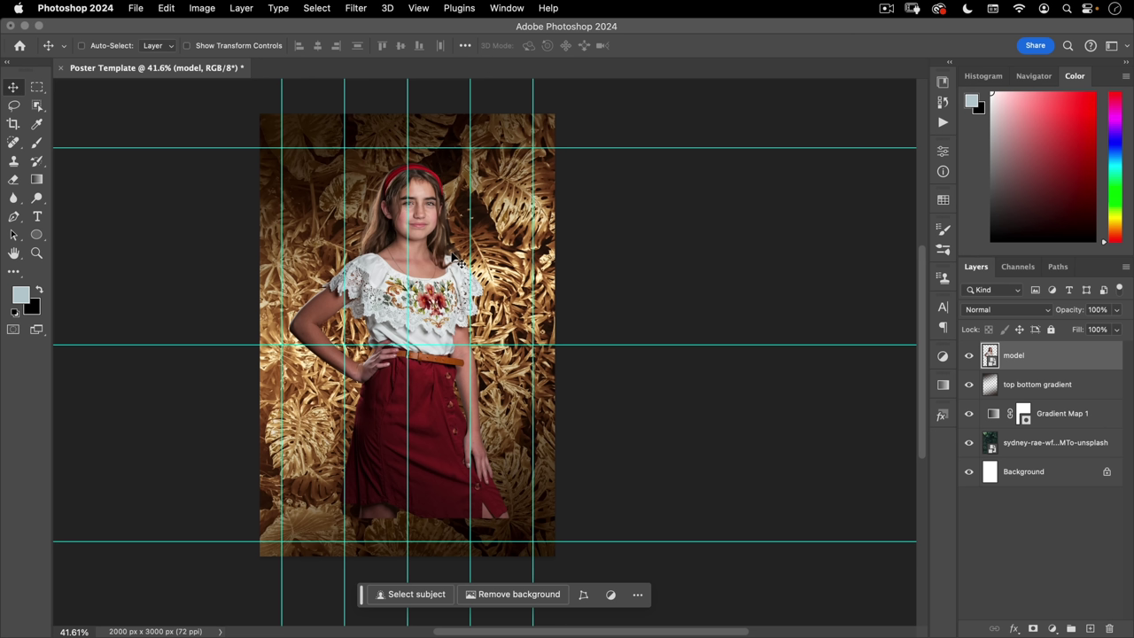
left_click(419, 8)
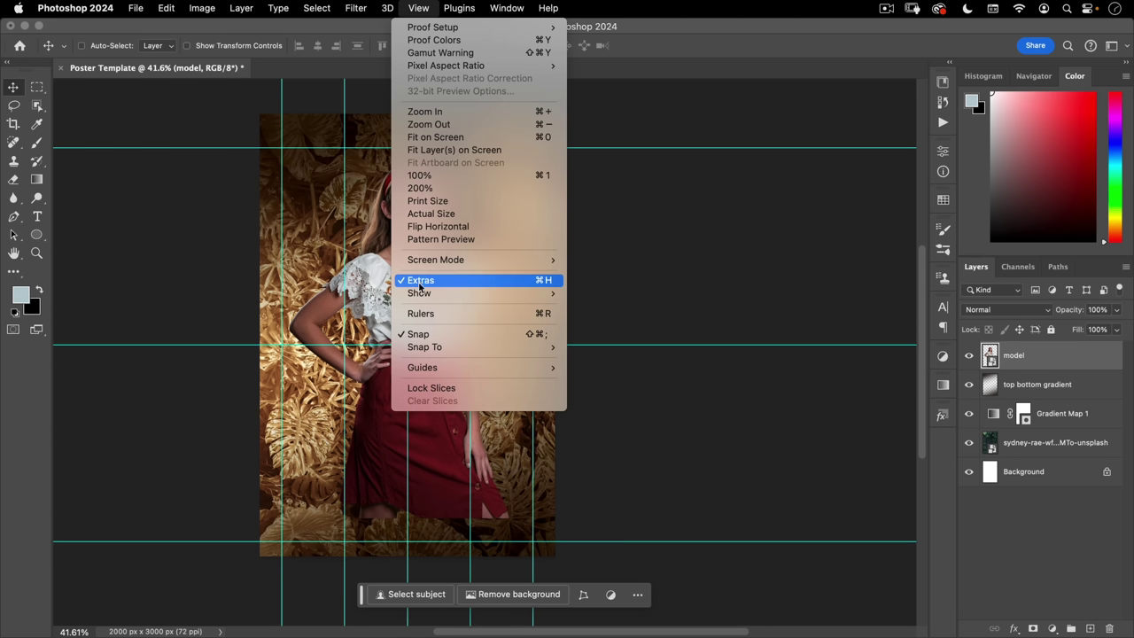
mouse_move(420, 295)
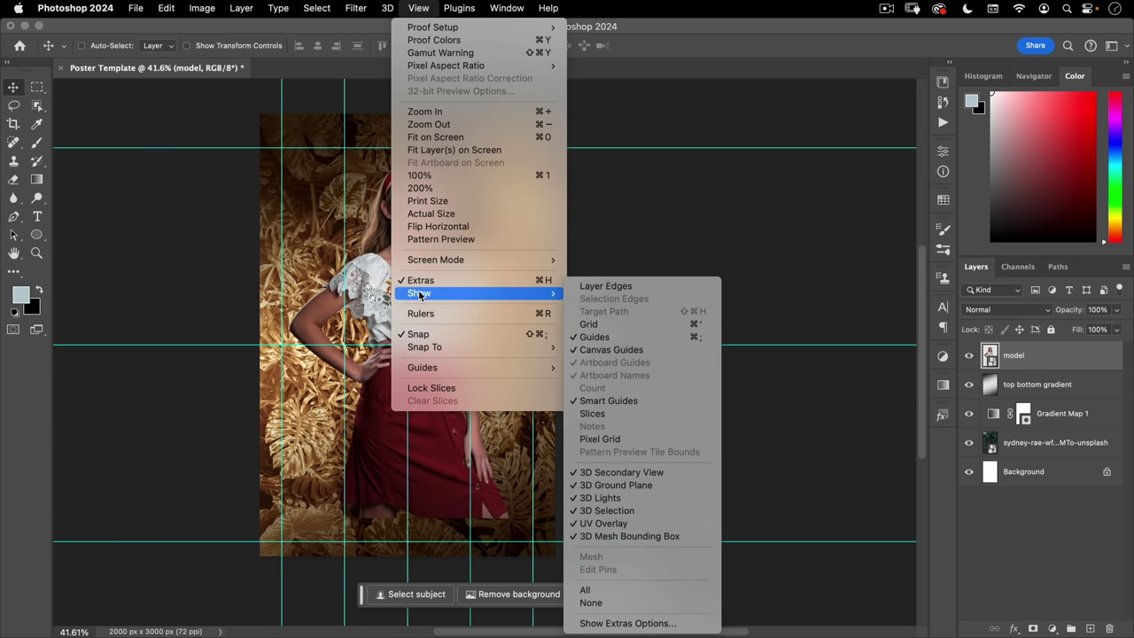
left_click(710, 344)
left_click(808, 280)
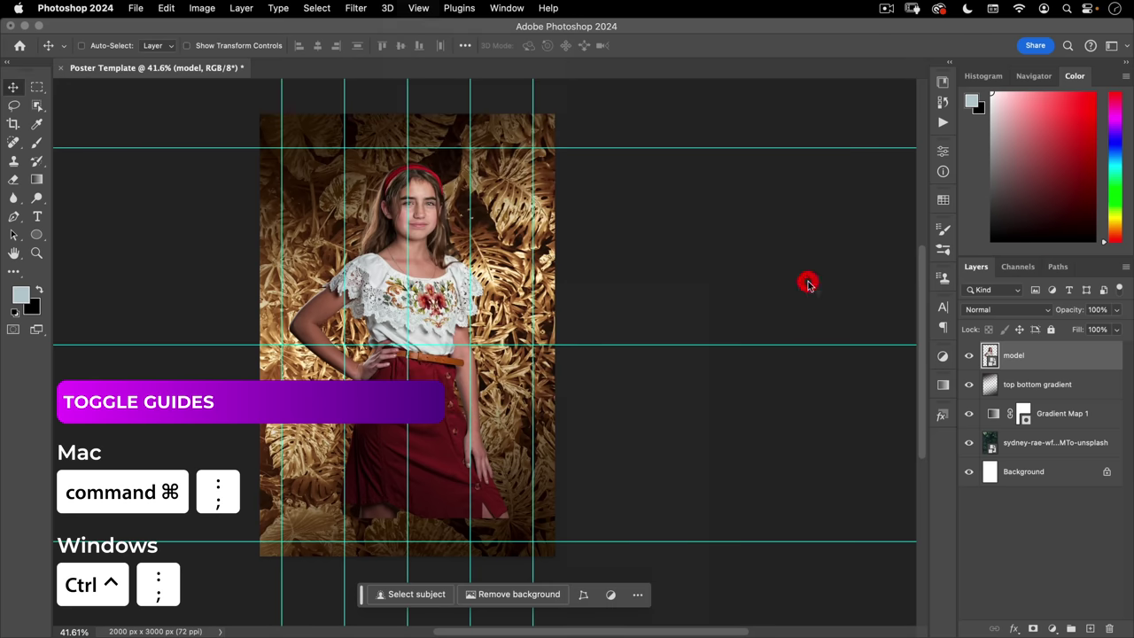
key("super+semicolon")
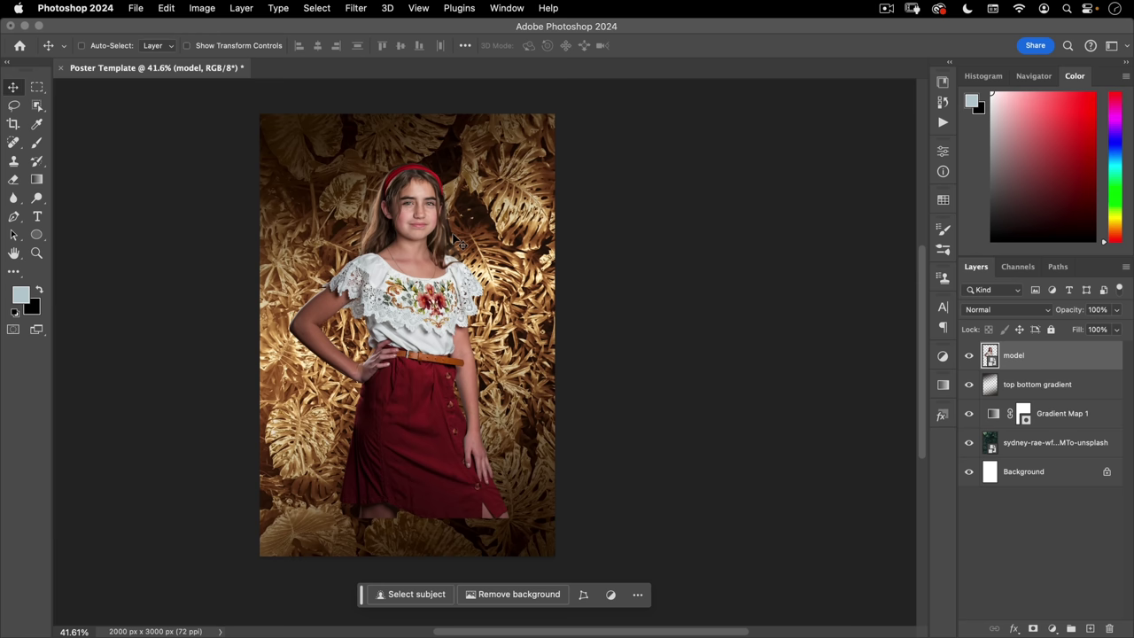
key("super+m")
- In Curves, lower the Blue channel midtones and add shadow and highlight points on Green
left_click_drag(474, 121, 668, 124)
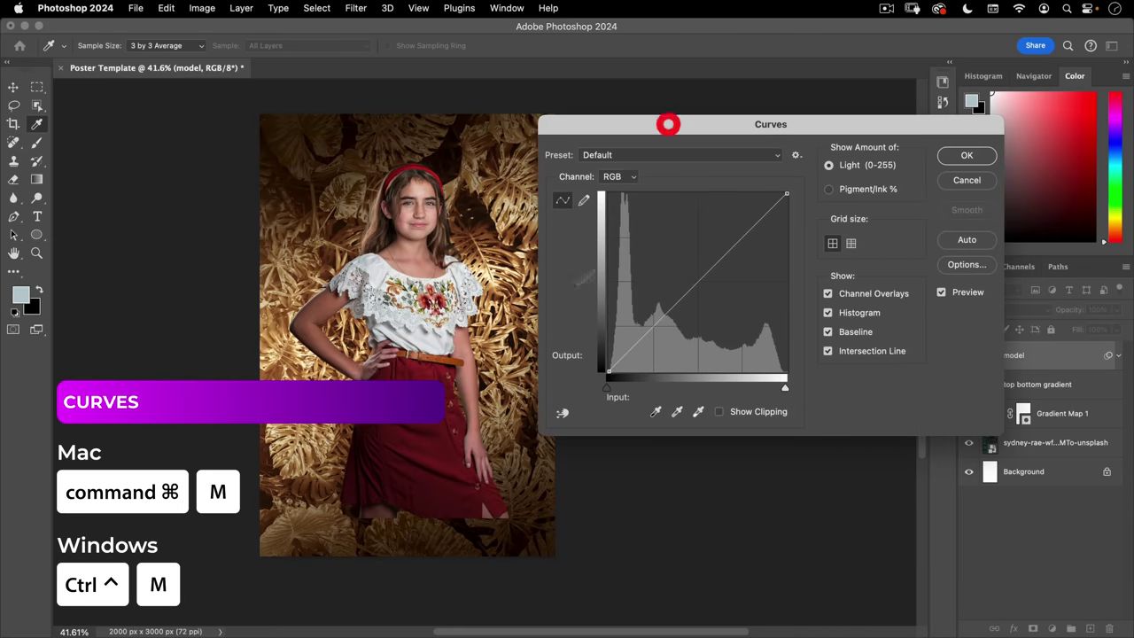
left_click(632, 177)
left_click(620, 219)
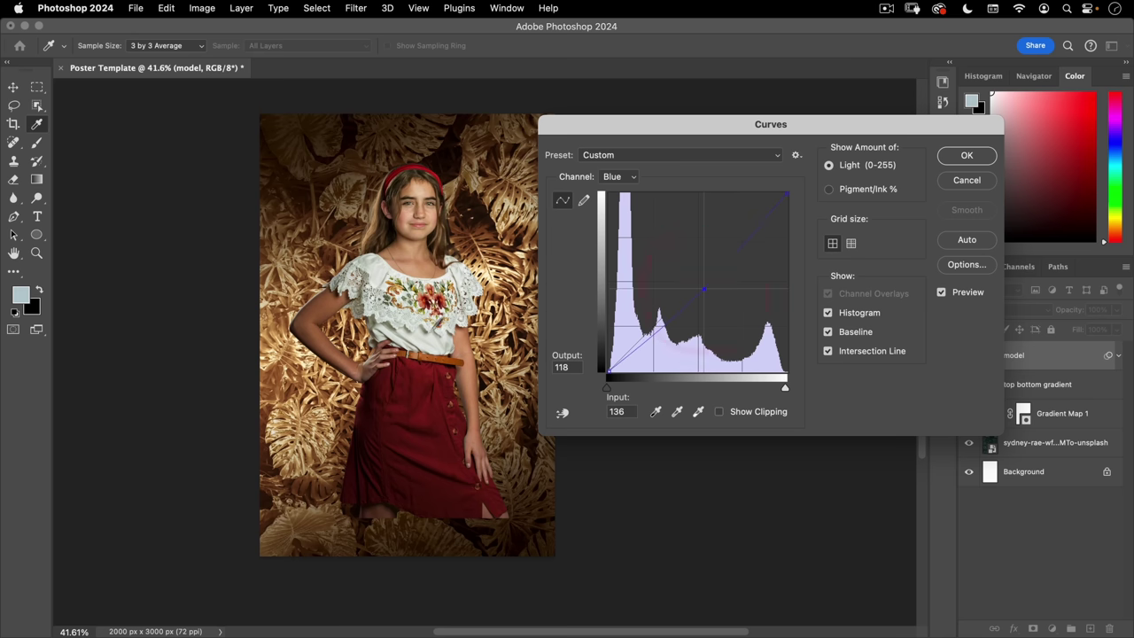
mouse_move(407, 480)
left_mouse_down()
mouse_move(443, 354)
mouse_move(422, 383)
left_mouse_up()
left_click(623, 162)
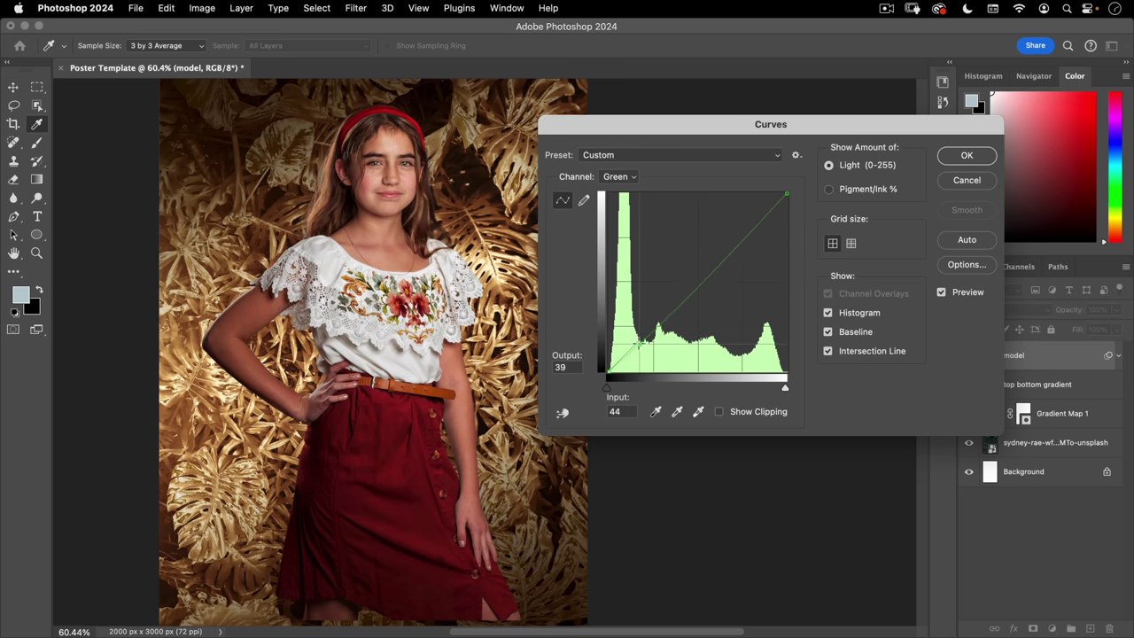
left_click(637, 346)
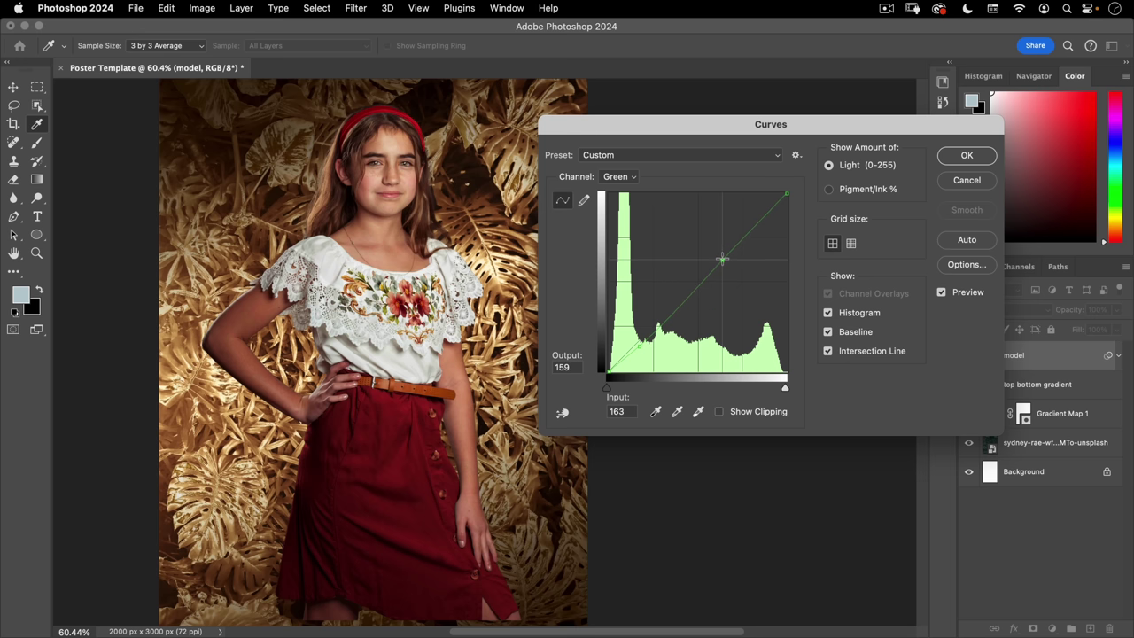
left_click_drag(639, 345, 639, 345)
left_click(639, 344)
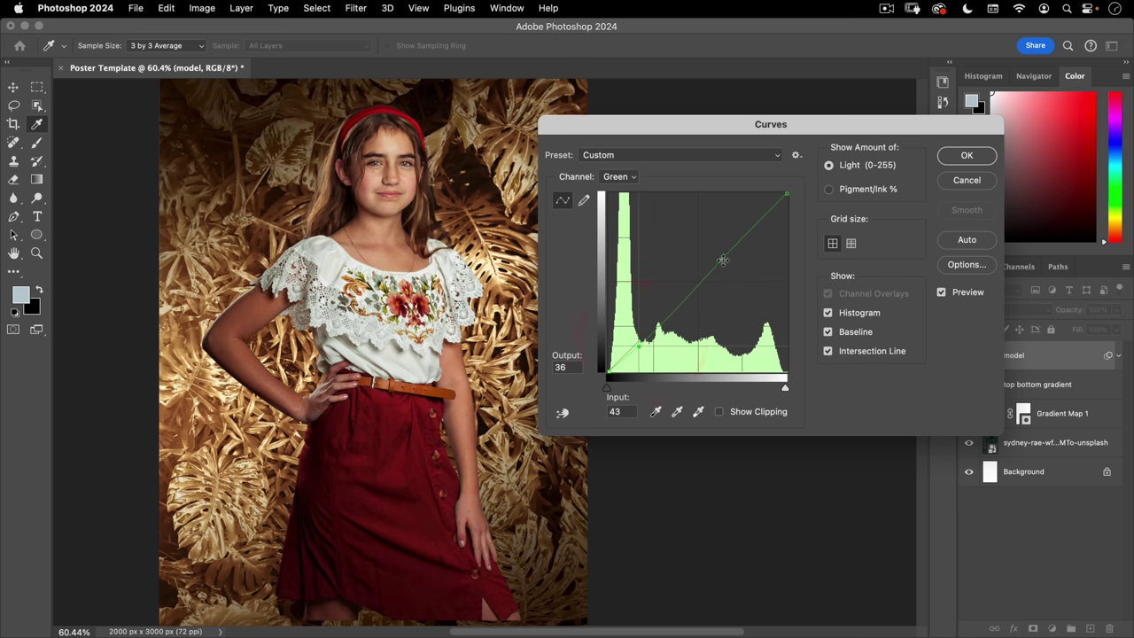
left_click(726, 258)
- Lift the highlights and darken the shadows on the RGB curve, then confirm
left_click(618, 177)
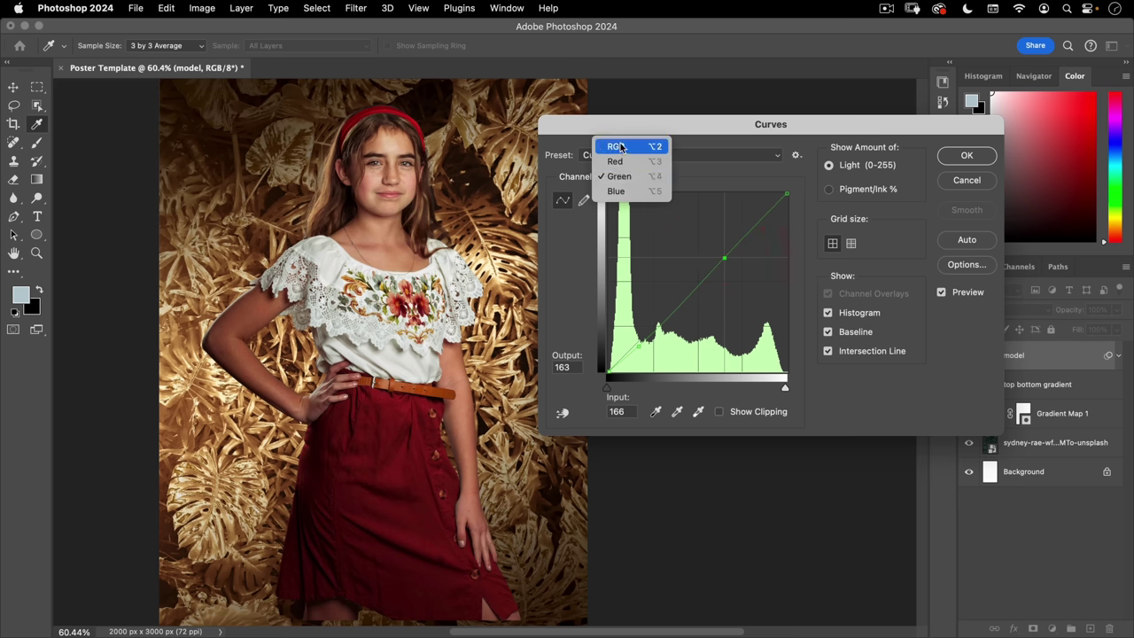
left_click(617, 145)
left_click_drag(742, 237, 742, 234)
left_click_drag(645, 335, 644, 338)
left_click(949, 158)
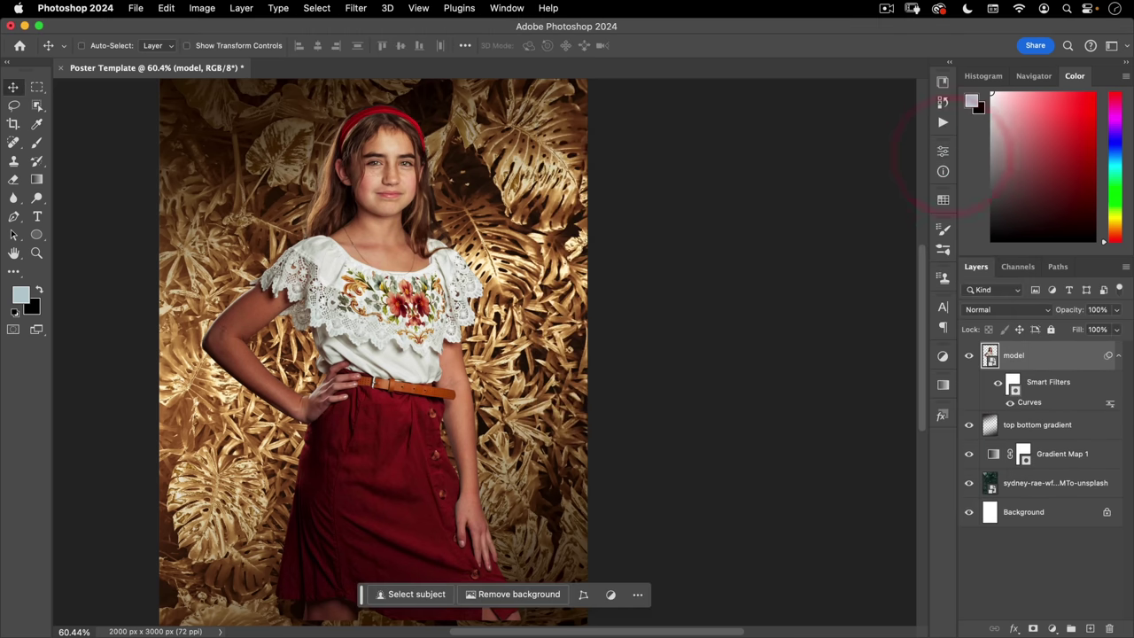
- Add an Unsharp Mask filter to the model and try radius values from 1.4 to 6.2
left_click(383, 316, "alt")
left_click_drag(382, 316, 421, 325)
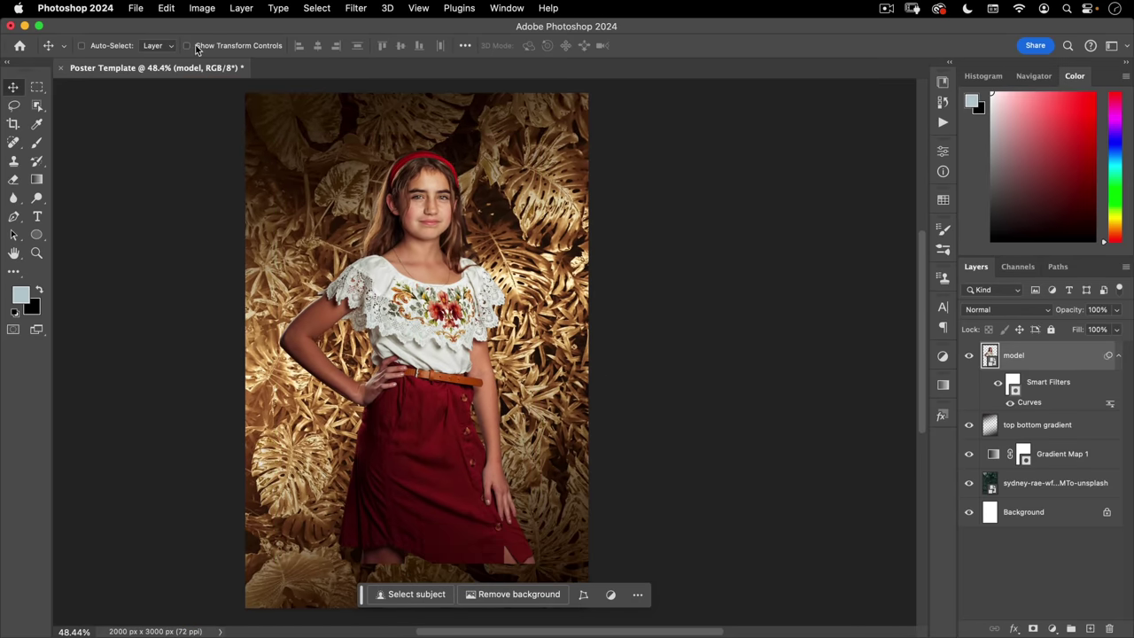
left_click(354, 9)
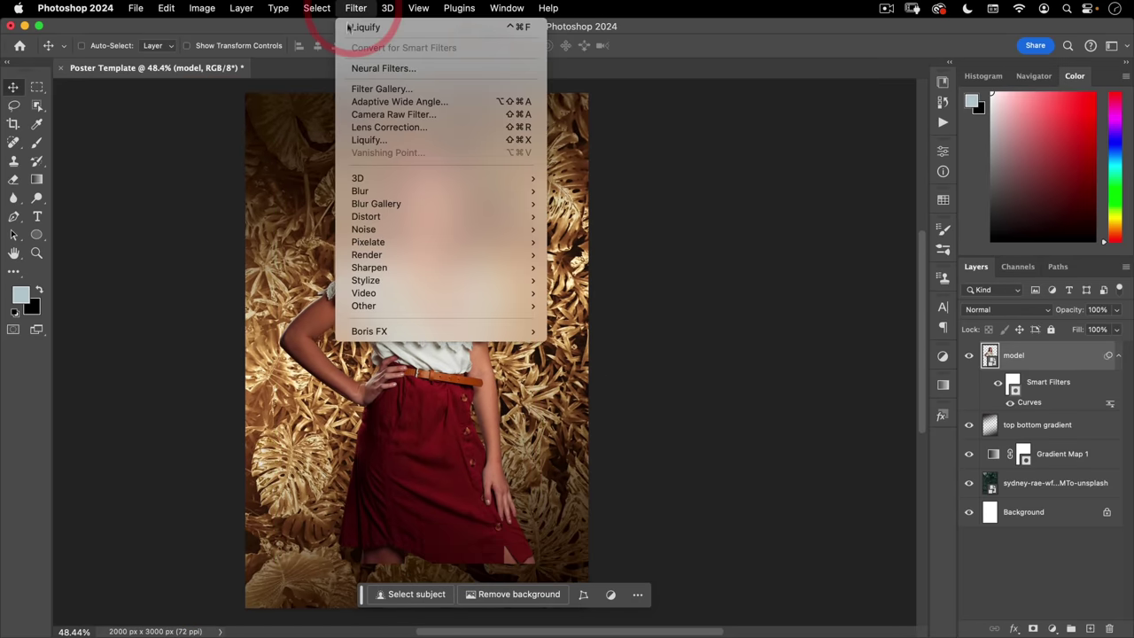
mouse_move(364, 272)
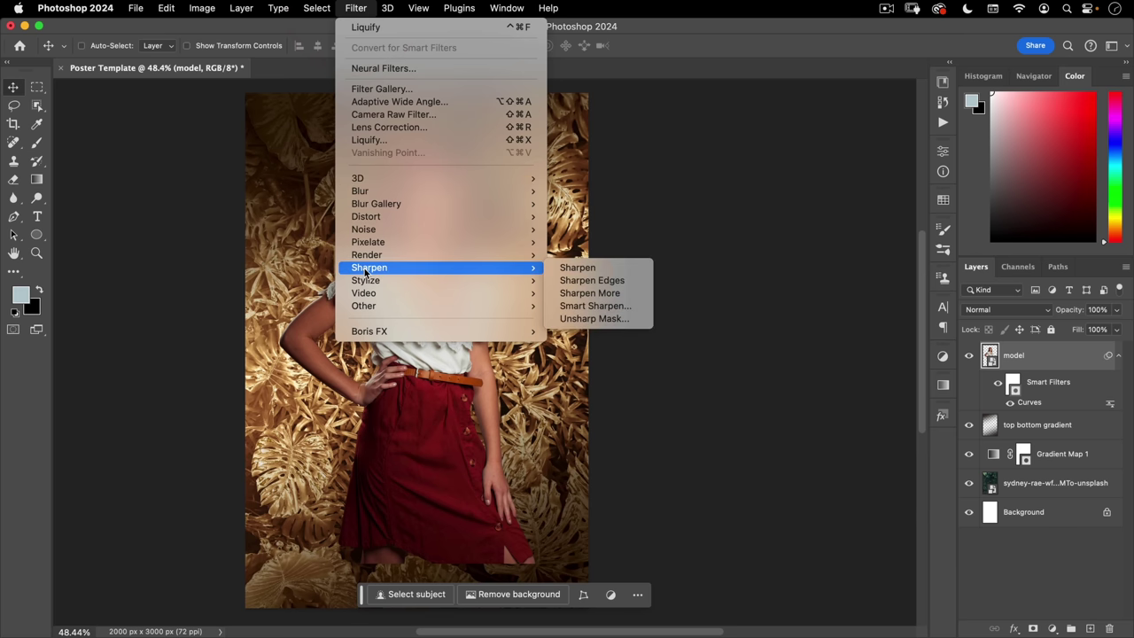
left_click(608, 324)
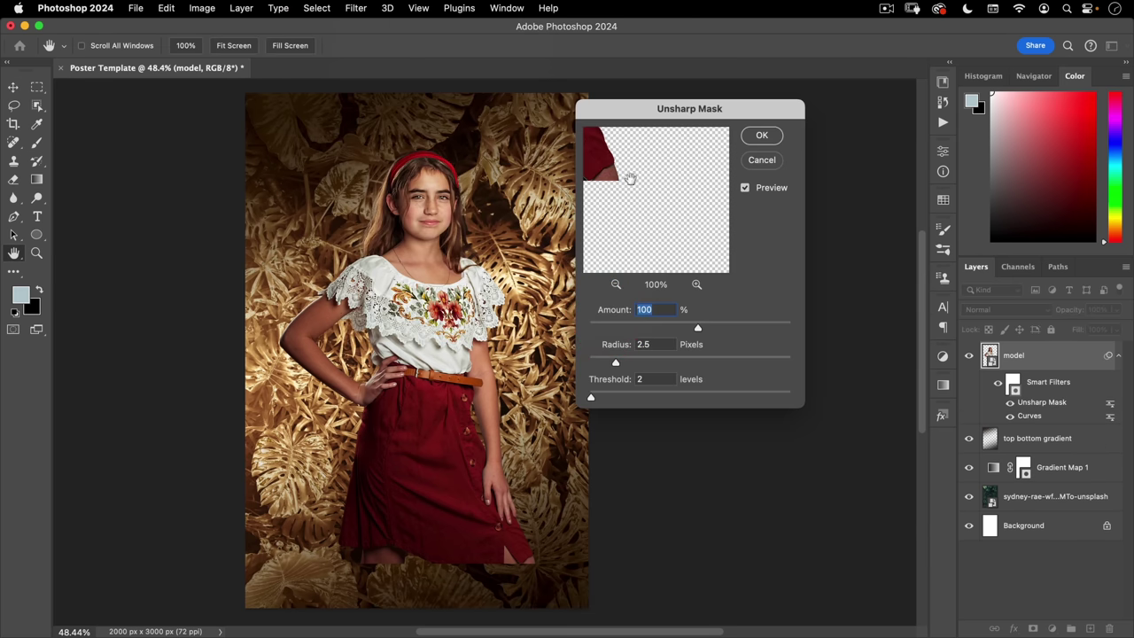
left_click_drag(630, 179, 663, 178)
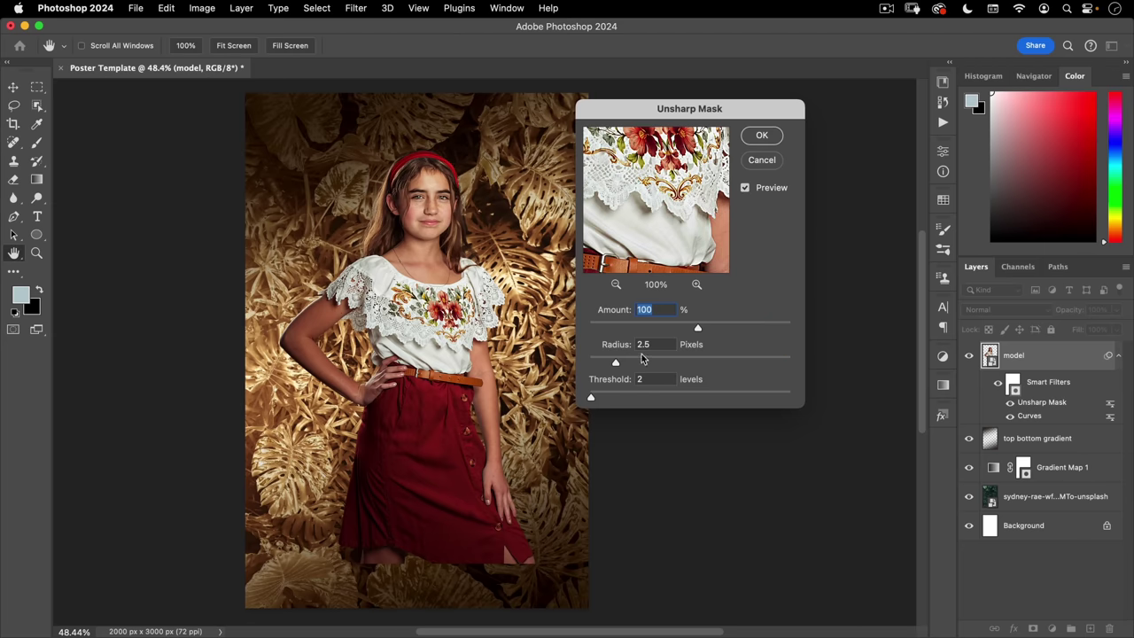
left_click_drag(617, 365, 621, 362)
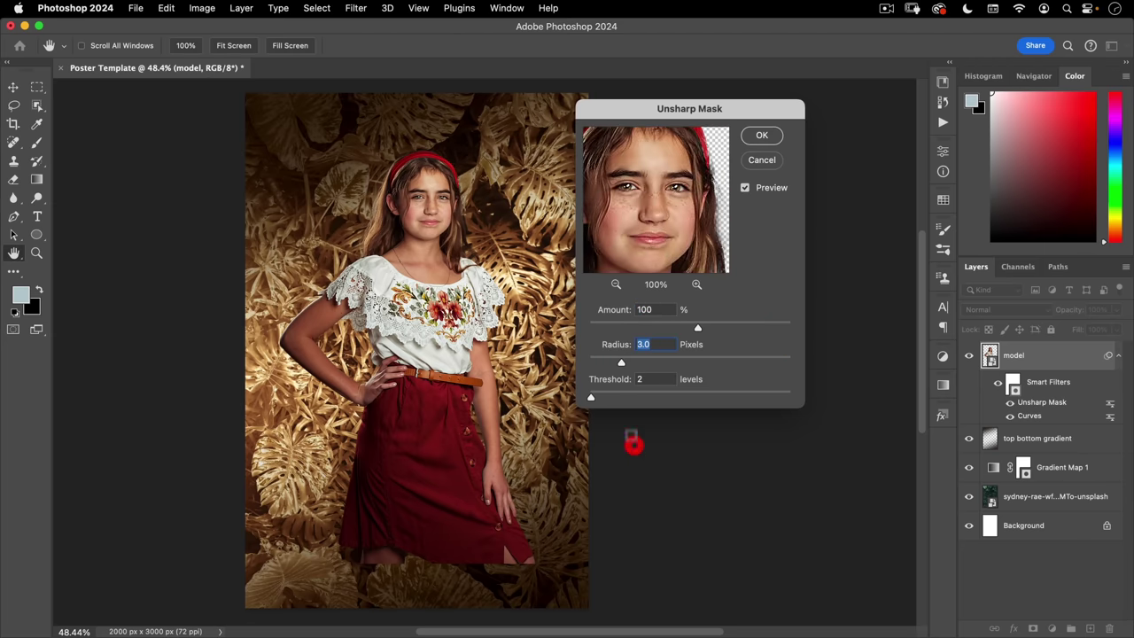
left_click(651, 363)
left_click_drag(651, 366, 602, 371)
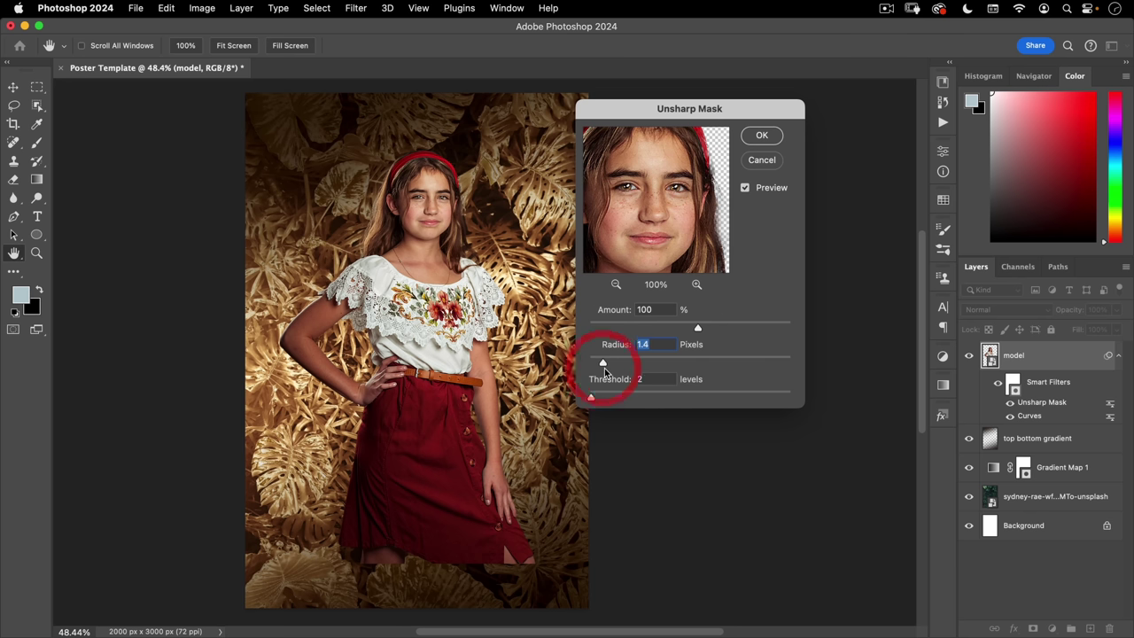
- Settle the Unsharp Mask around 2.0 px radius with Threshold 0 and apply it
left_click(611, 363)
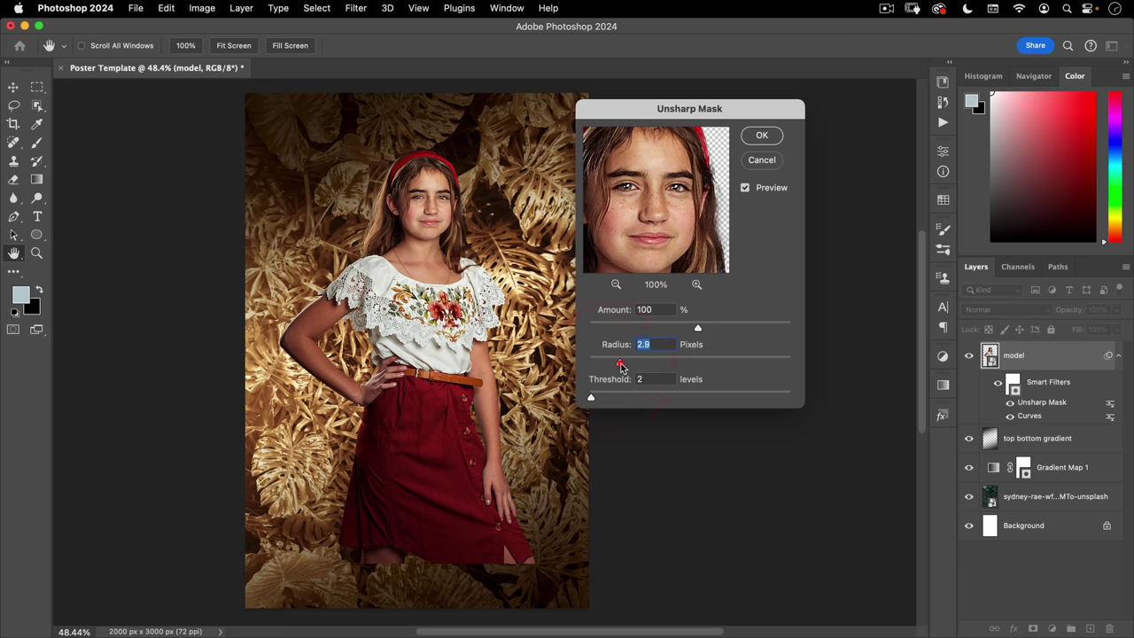
left_click_drag(615, 367, 691, 363)
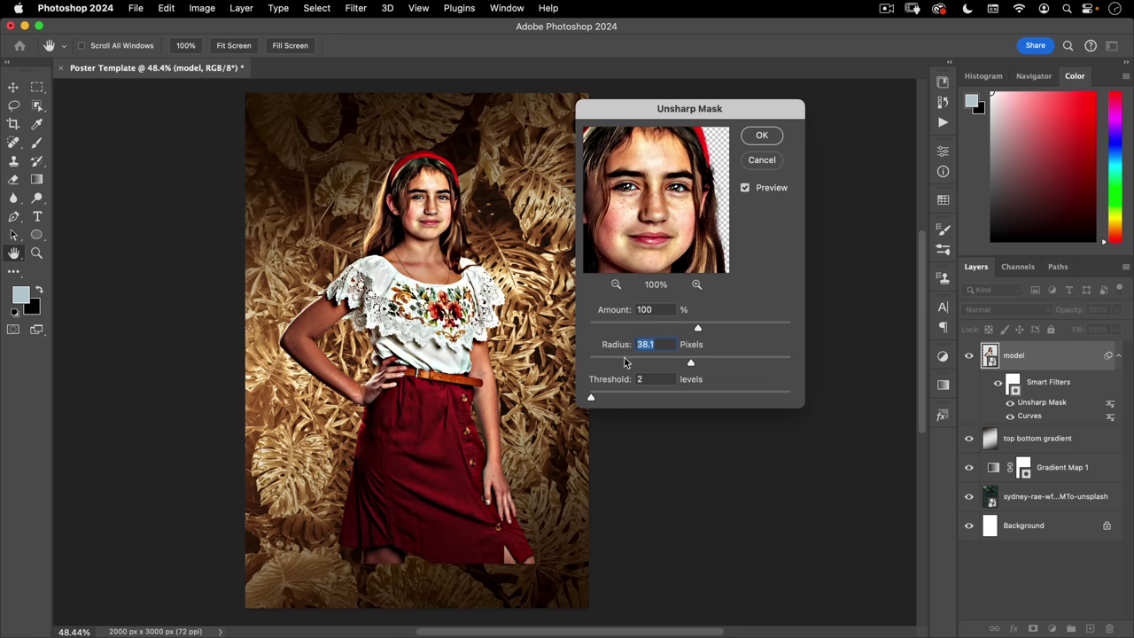
left_click_drag(608, 365, 609, 364)
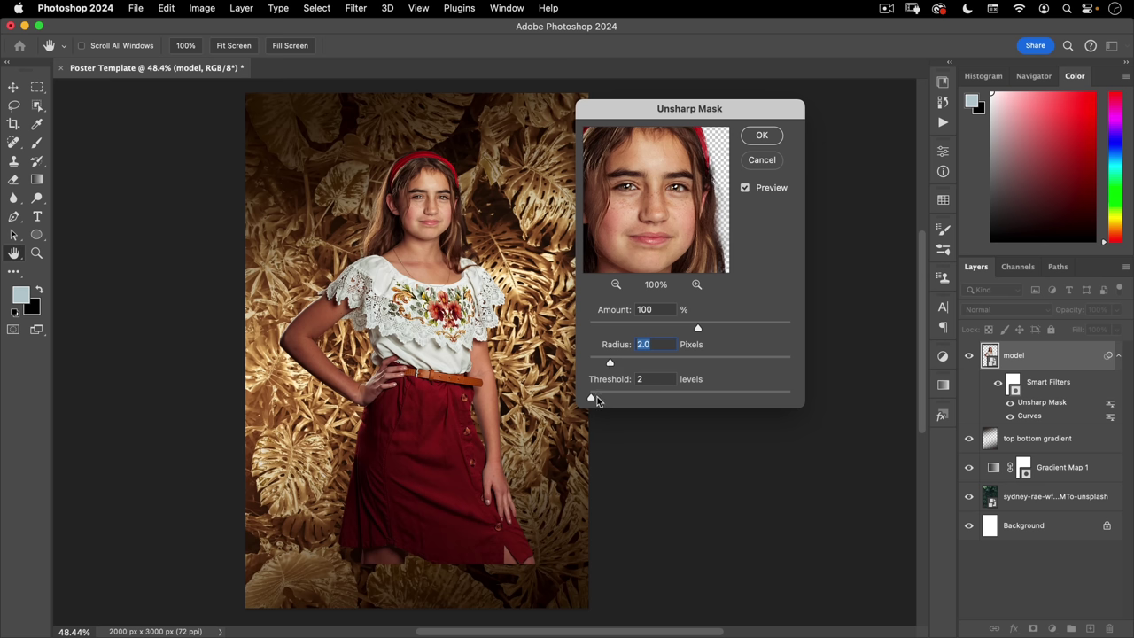
left_click_drag(599, 399, 606, 399)
left_click(688, 397)
left_click(591, 398)
left_click(761, 135)
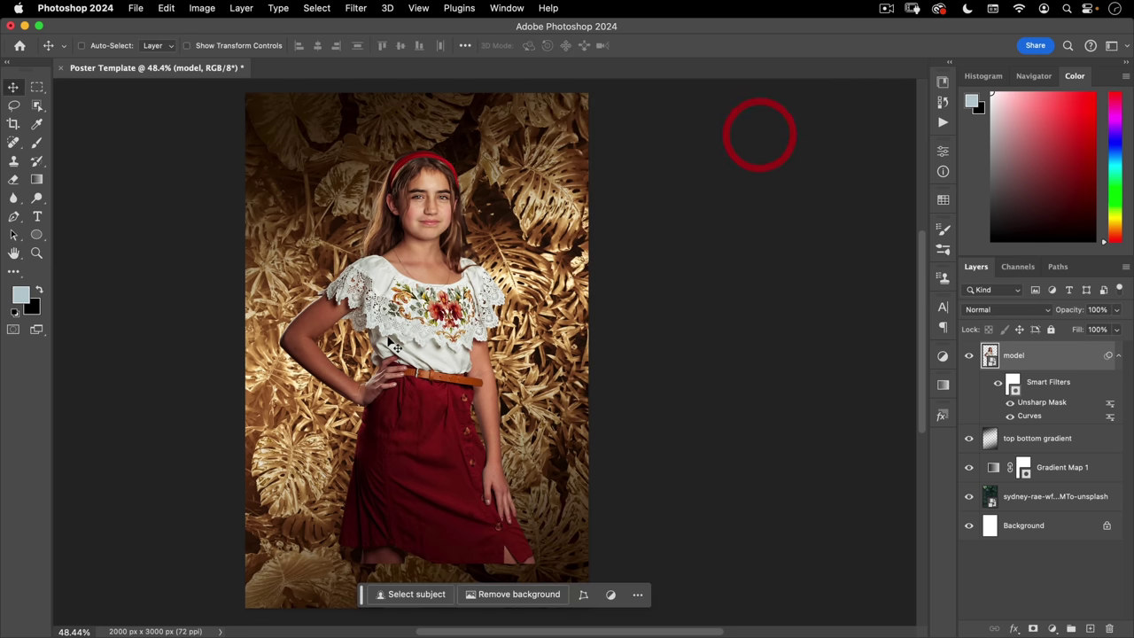
scroll(395, 345, "down", 2)
scroll(395, 346, "left", 2)
left_click(541, 385)
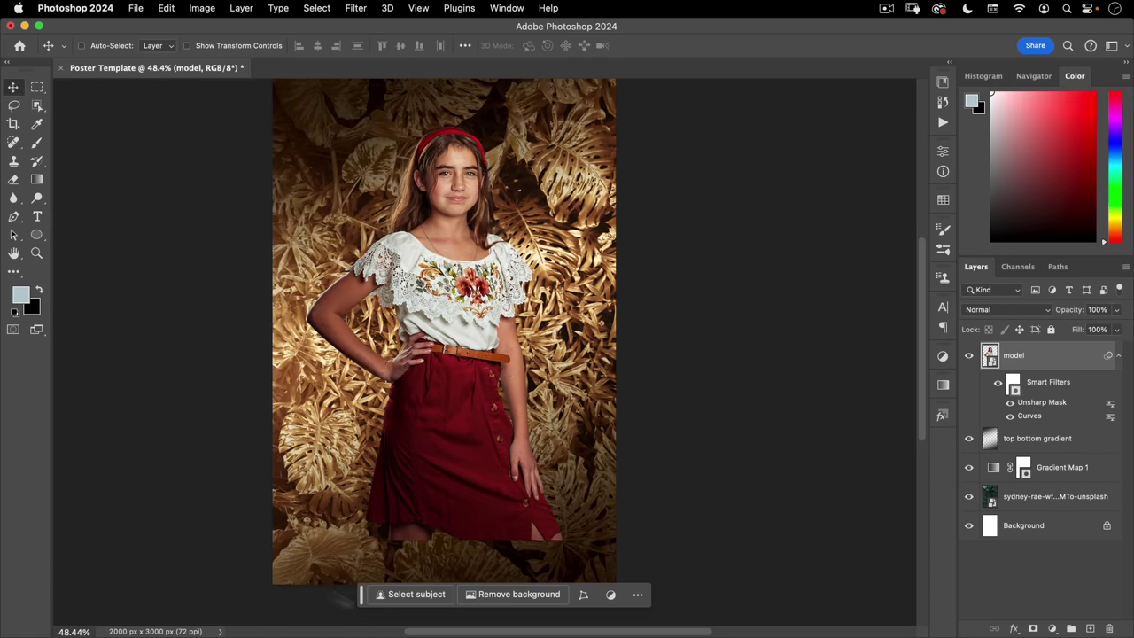
left_click_drag(495, 470, 485, 451)
left_click(136, 8)
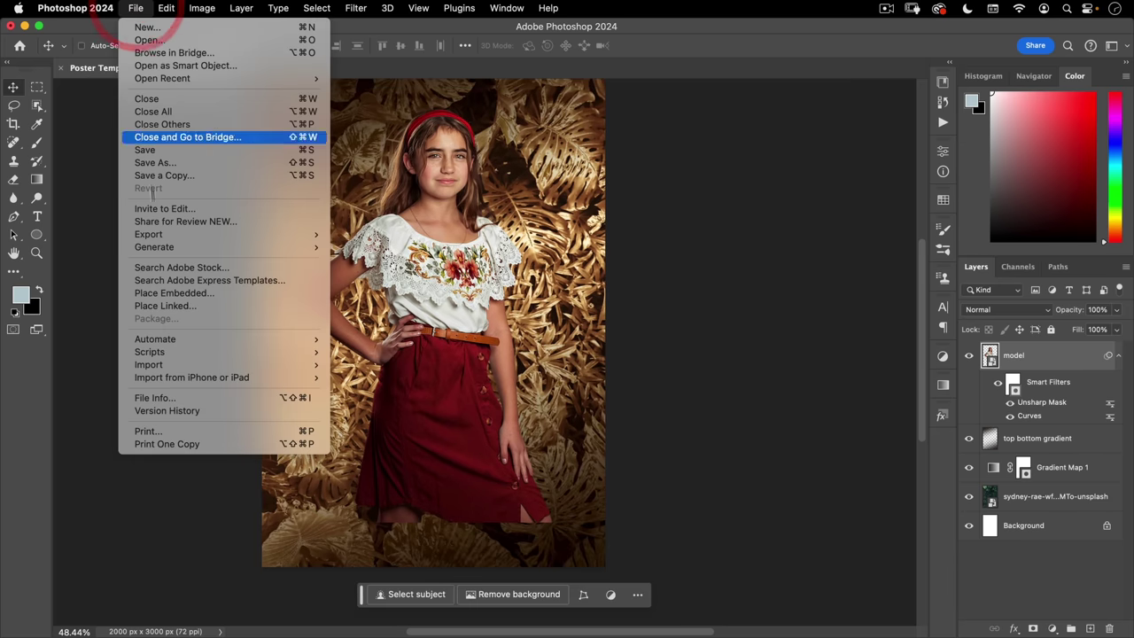
- Place the rawpixel plant PNG embedded over the skirt, enlarged to about 205%
left_click(159, 292)
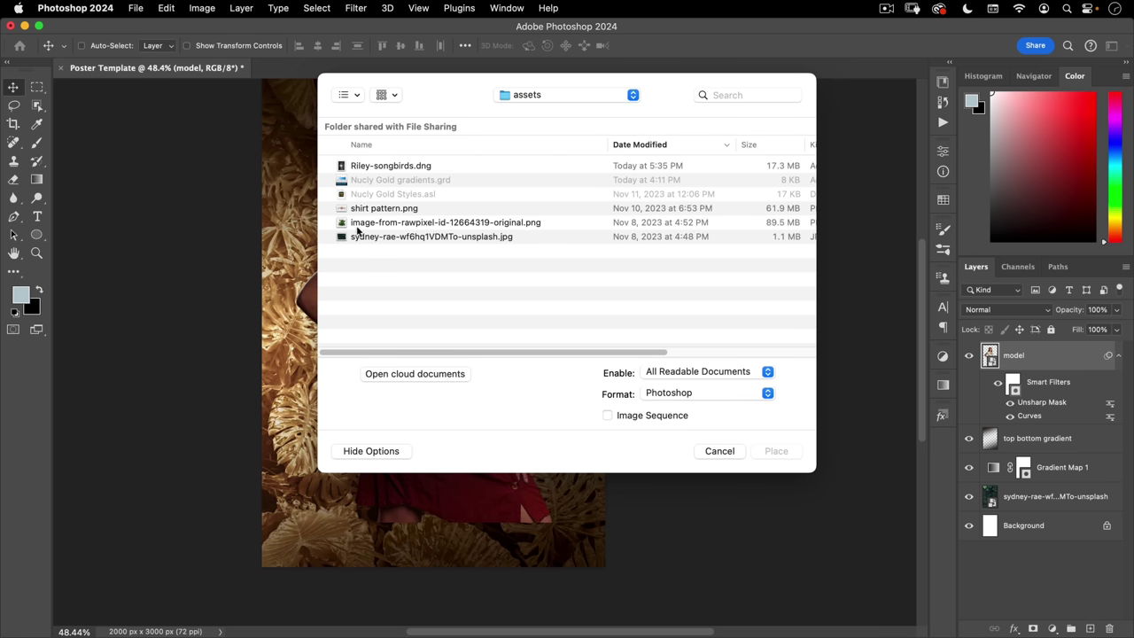
left_click(390, 222)
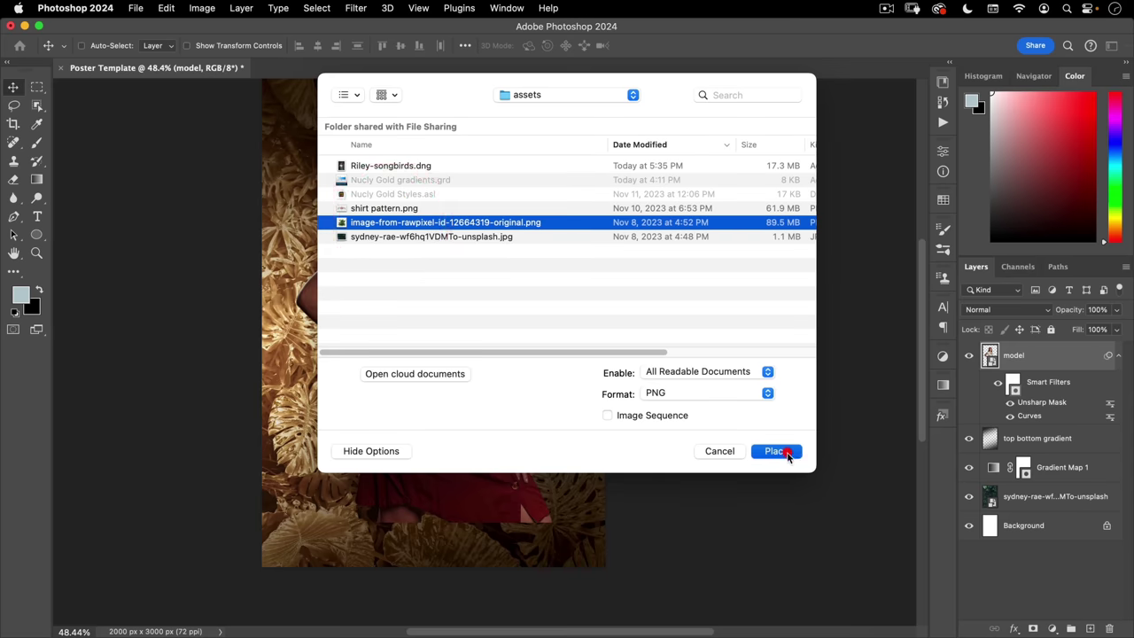
left_click(776, 451)
left_click_drag(490, 324, 487, 483)
left_click_drag(532, 387, 548, 473)
- Rotate the plant image to about 1.47°, move it lower-left, and commit
left_click_drag(661, 478, 646, 453)
left_click_drag(312, 510, 329, 507)
left_click_drag(440, 532, 405, 506)
left_click_drag(583, 393, 617, 440)
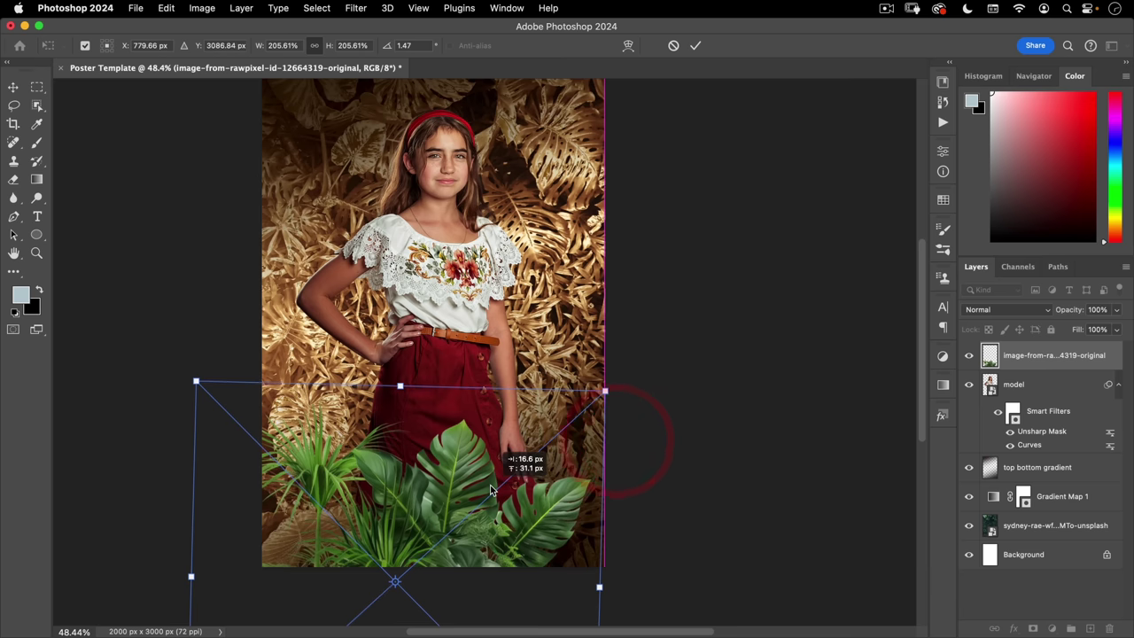
double_click(489, 484)
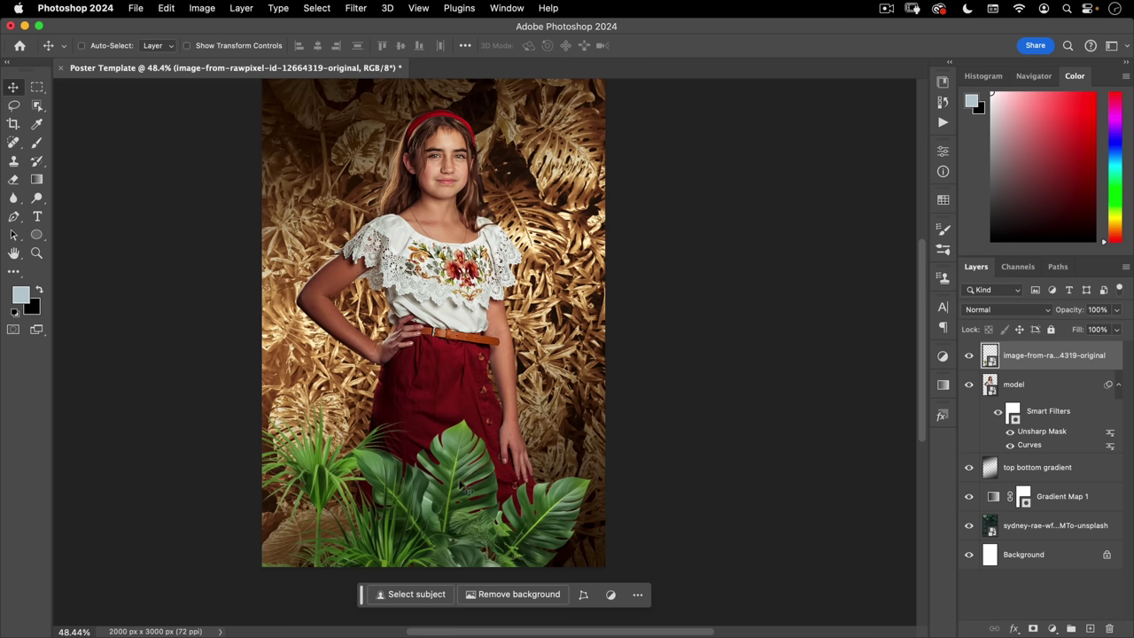
left_click(1052, 628)
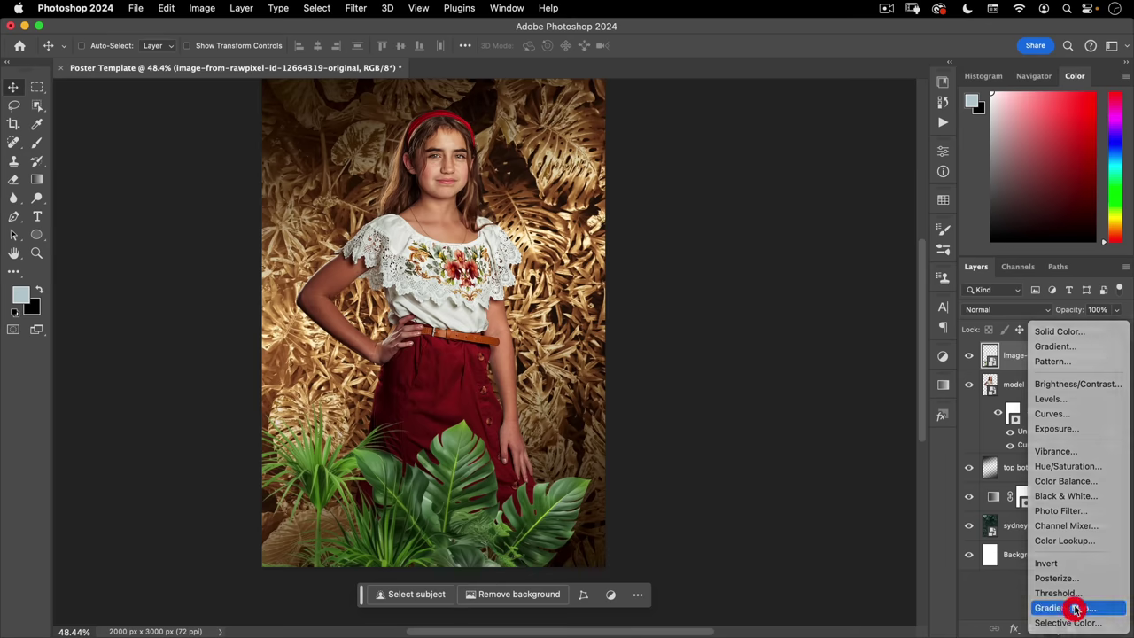
- Add a Gradient Map clipped to the plant layer using the second Nucly Gold swatch
left_click(1067, 608)
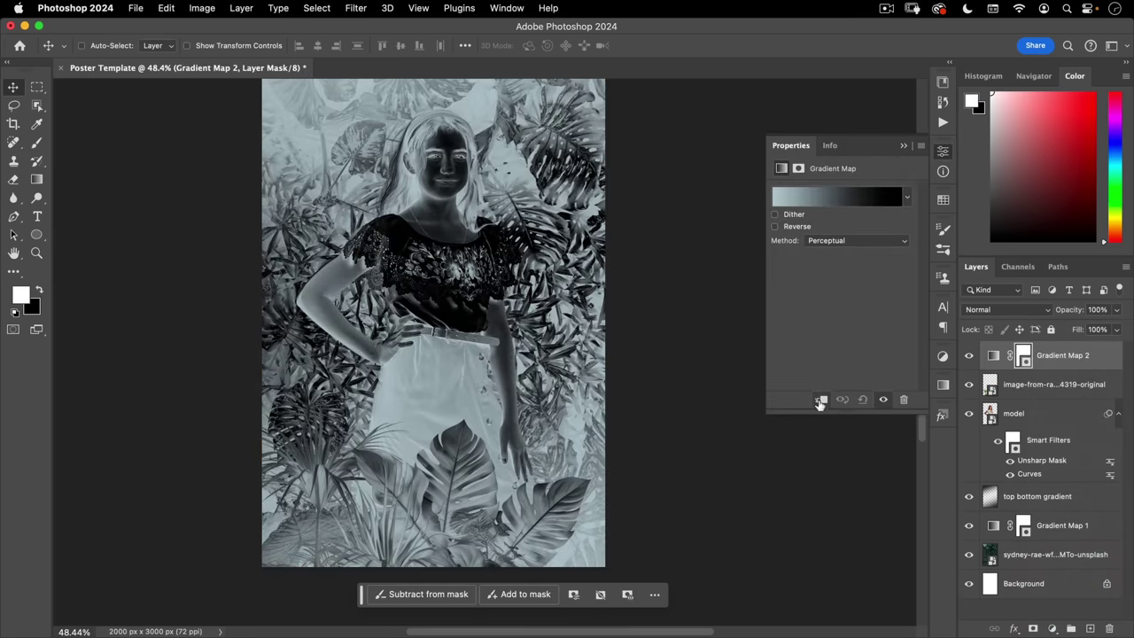
left_click(820, 402)
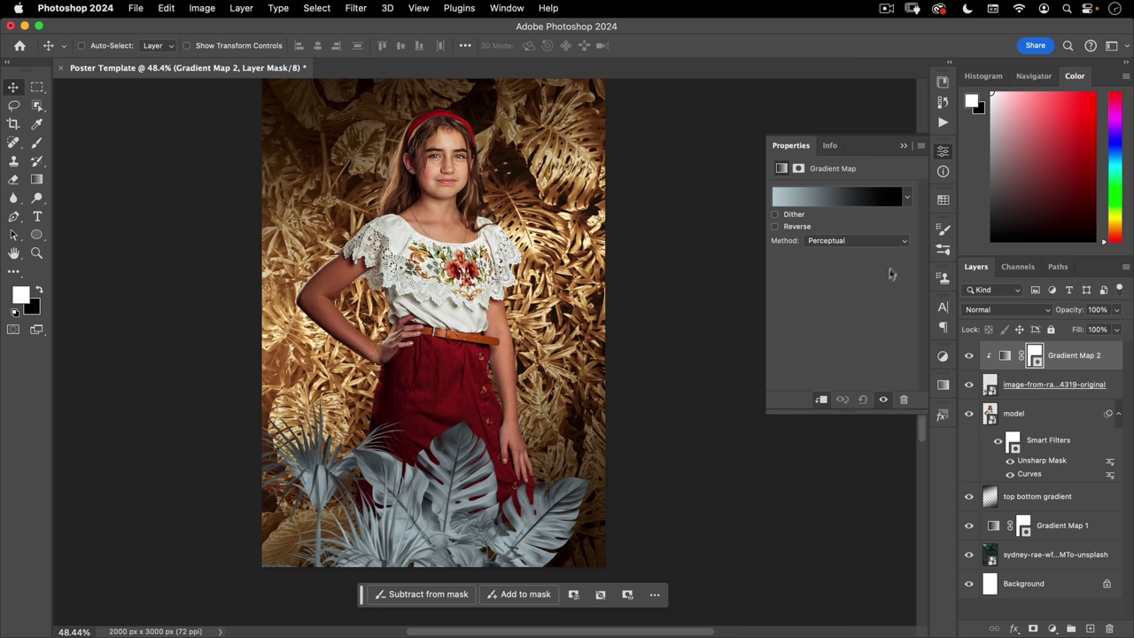
left_click(908, 197)
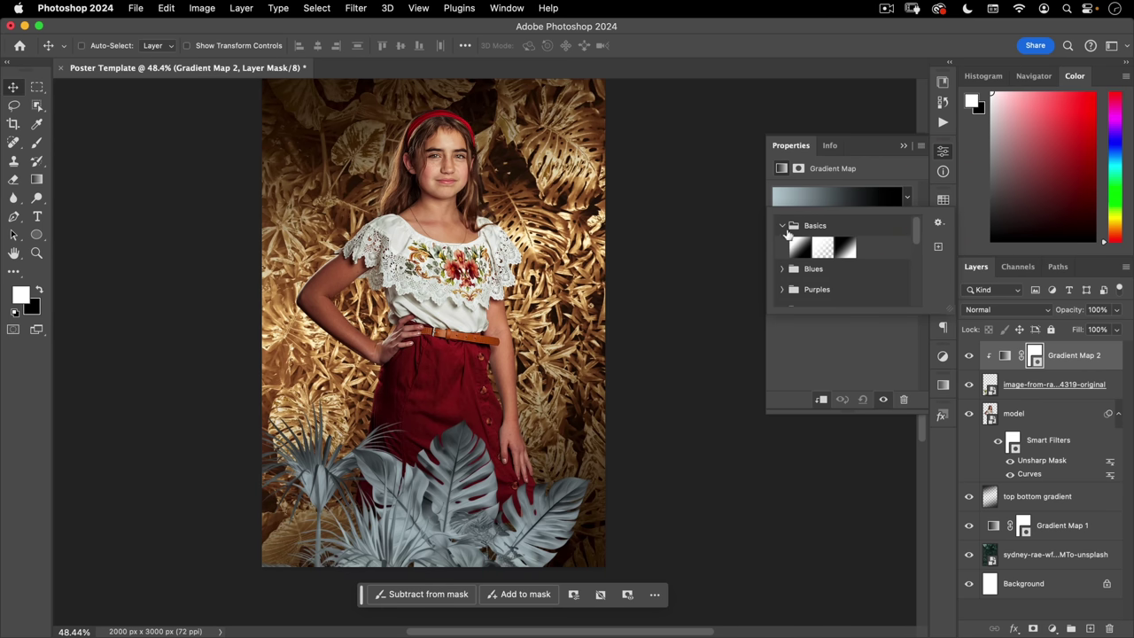
left_click(782, 225)
left_click_drag(912, 225, 916, 300)
left_click(781, 296)
left_click(916, 308)
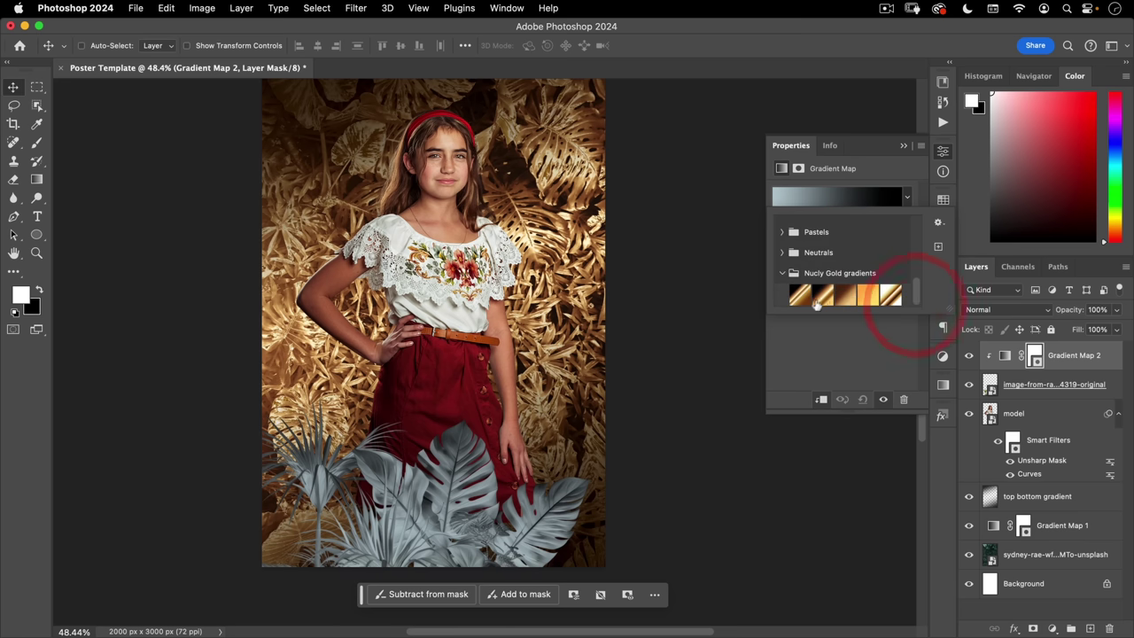
left_click(823, 298)
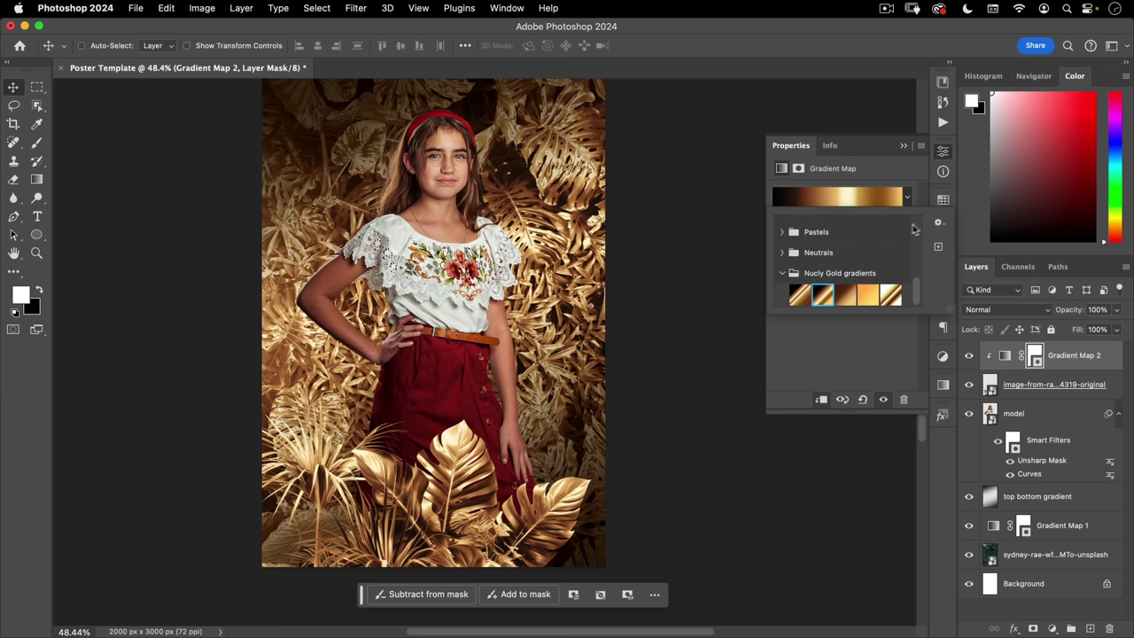
left_click(943, 149)
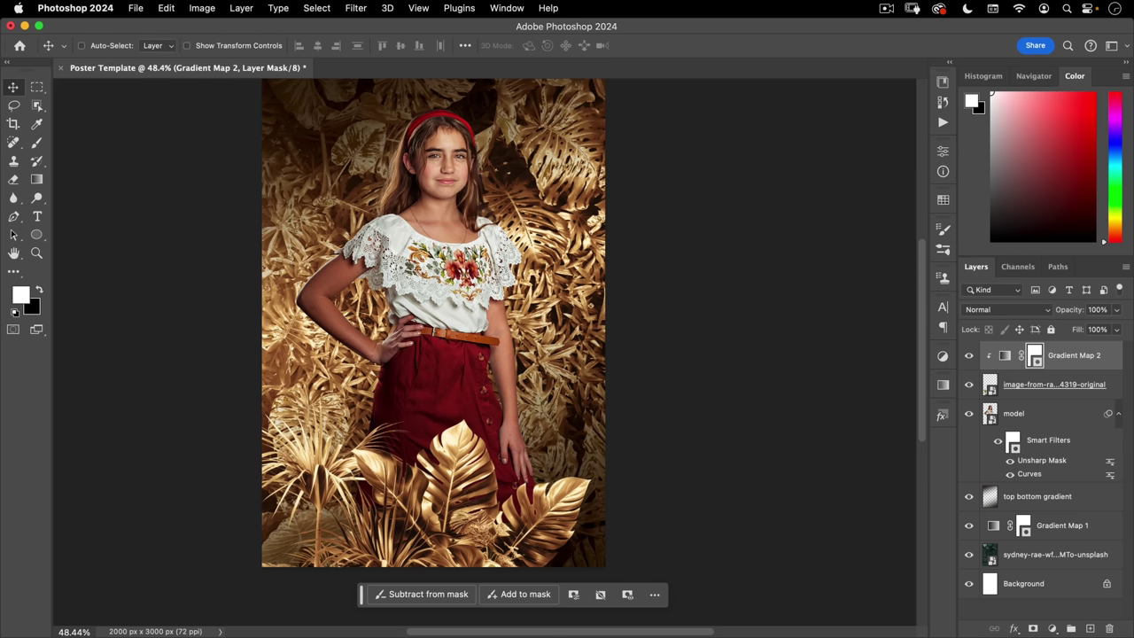
key("space")
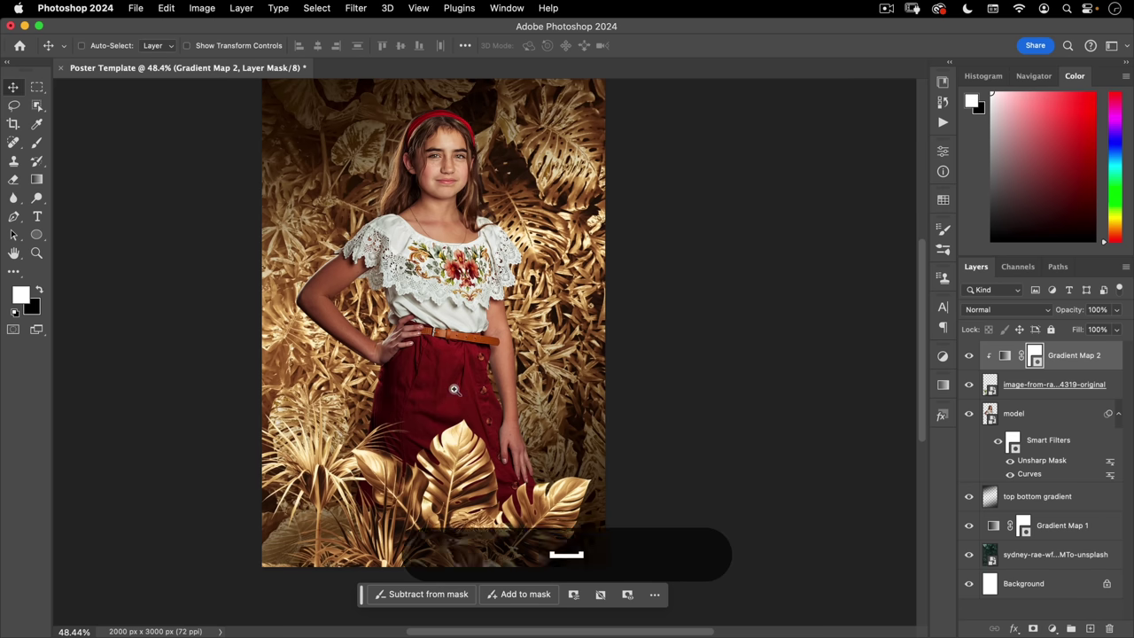
left_click(430, 400, "alt")
left_click(438, 413)
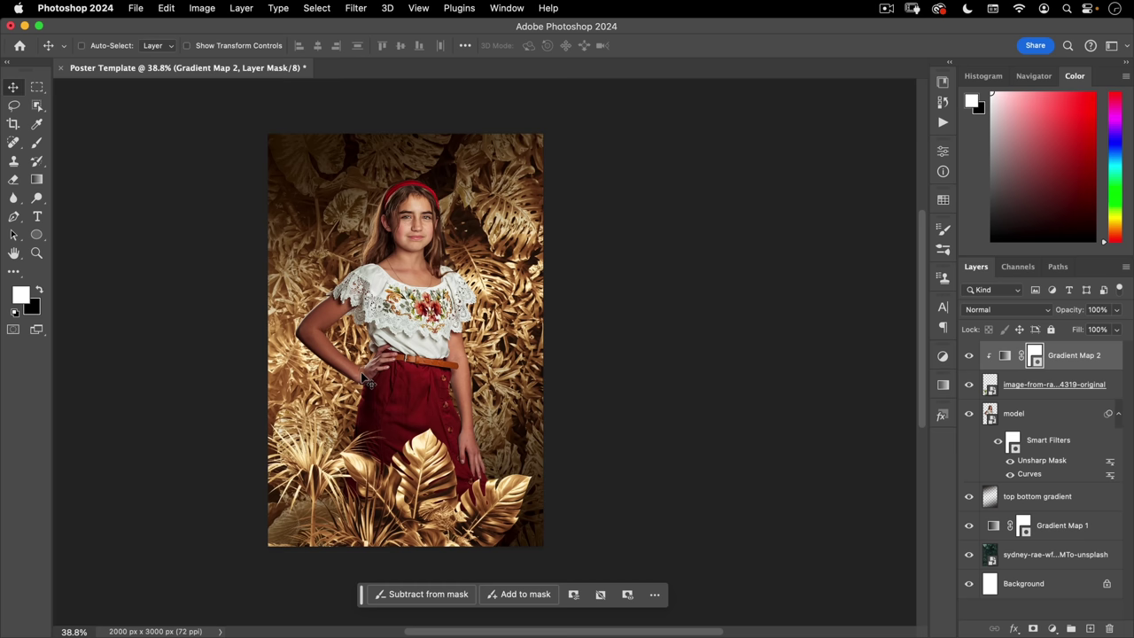
- Add a new layer named 'bottom gradient' above model and clip it to model
left_click(1033, 413)
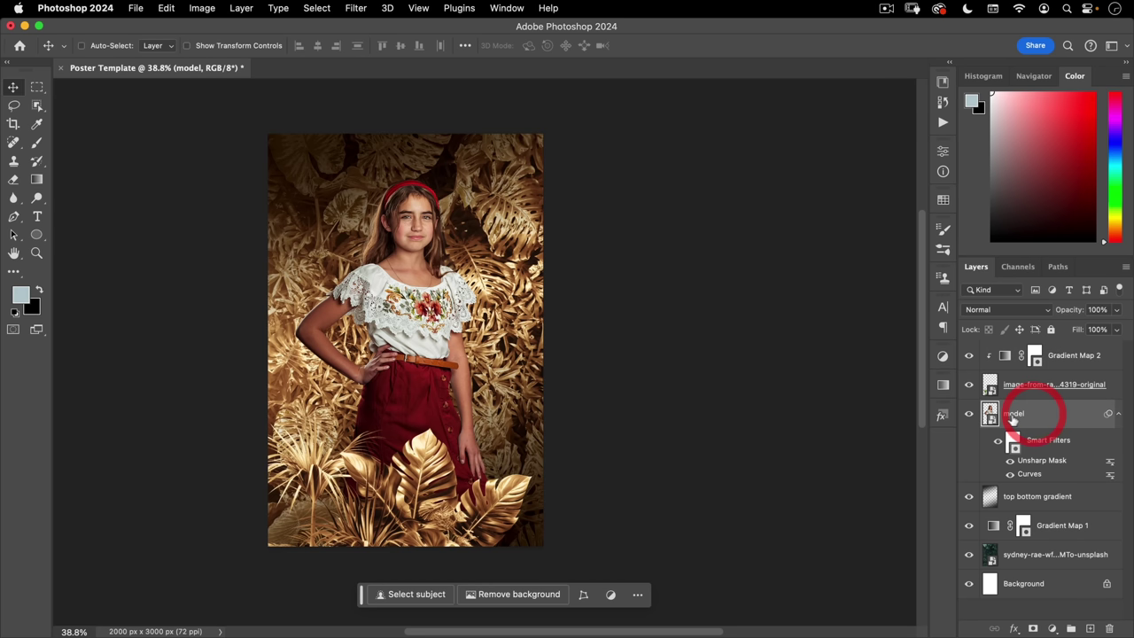
left_click(1089, 628)
double_click(1018, 412)
type("bottom gradient")
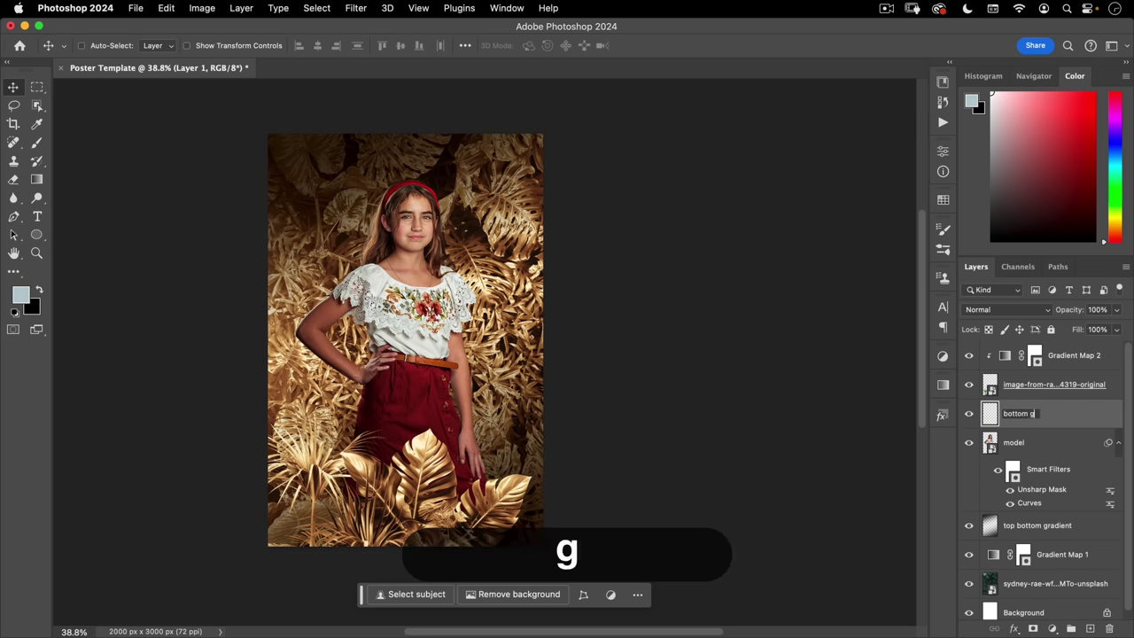
key("Return")
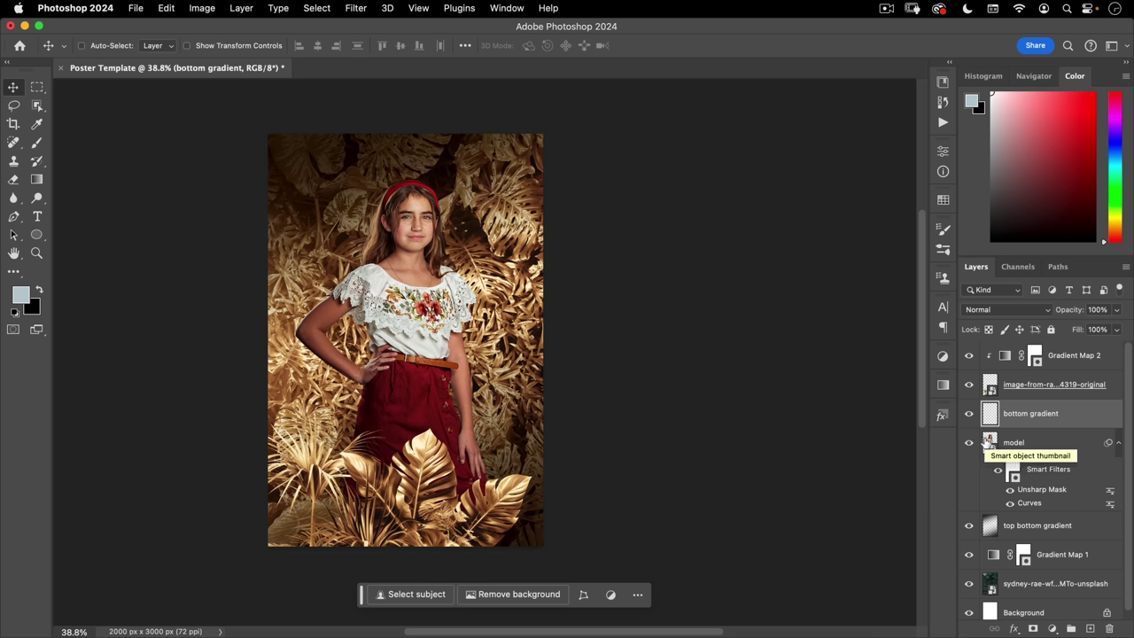
key("alt")
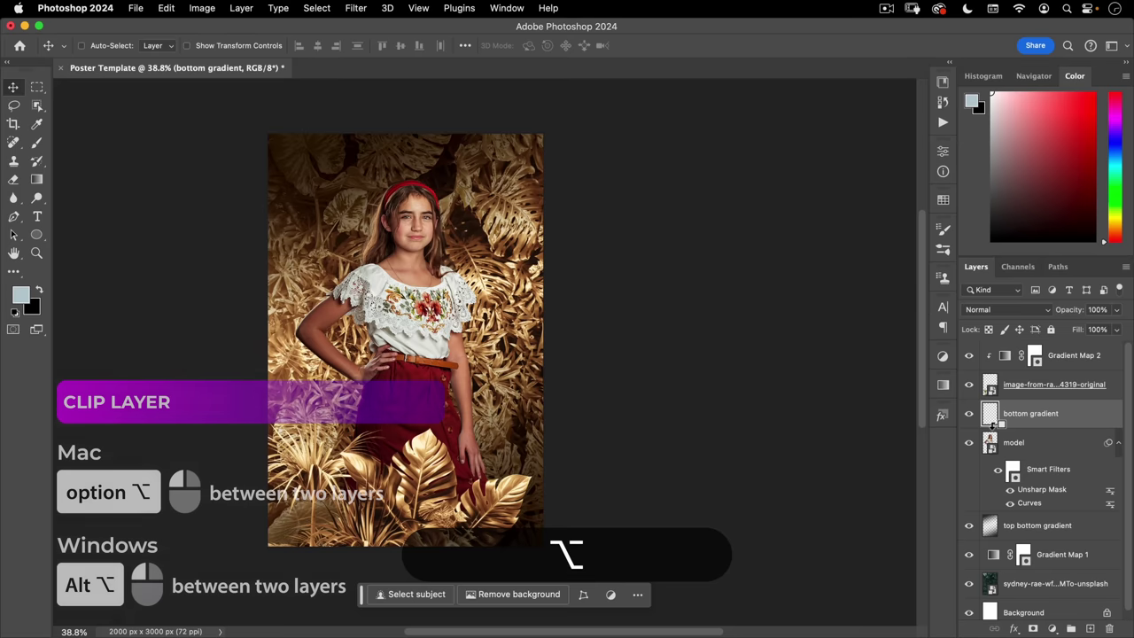
left_click(994, 427, "alt")
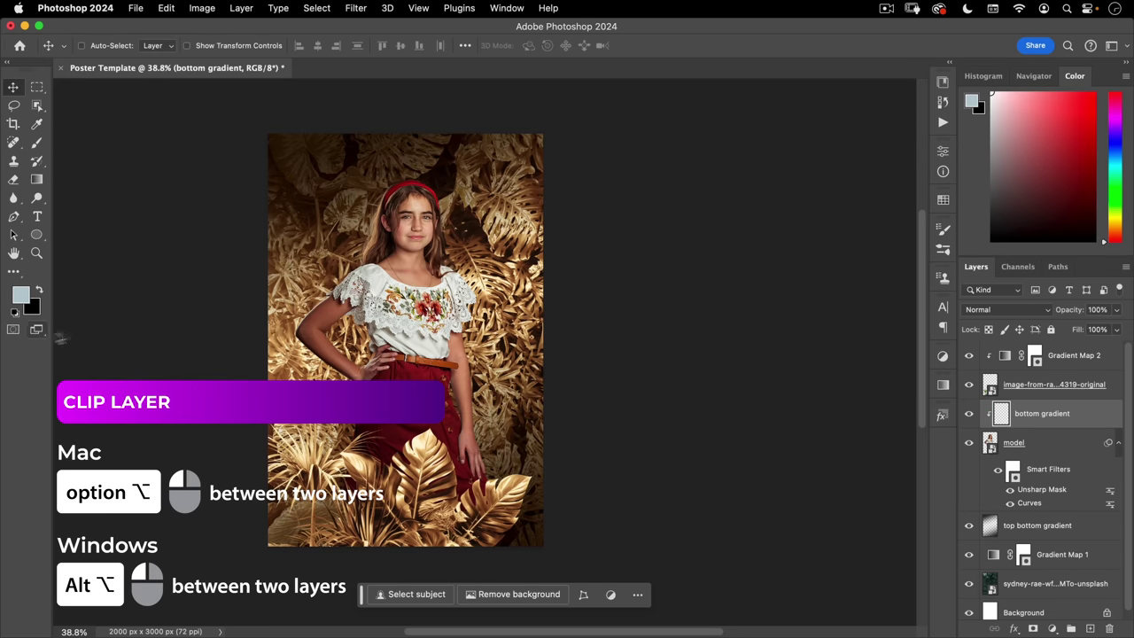
- Fade black upward from the girl's bottom with the Basics black-to-transparent gradient; add Layer 1 above Gradient Map 2
key("d")
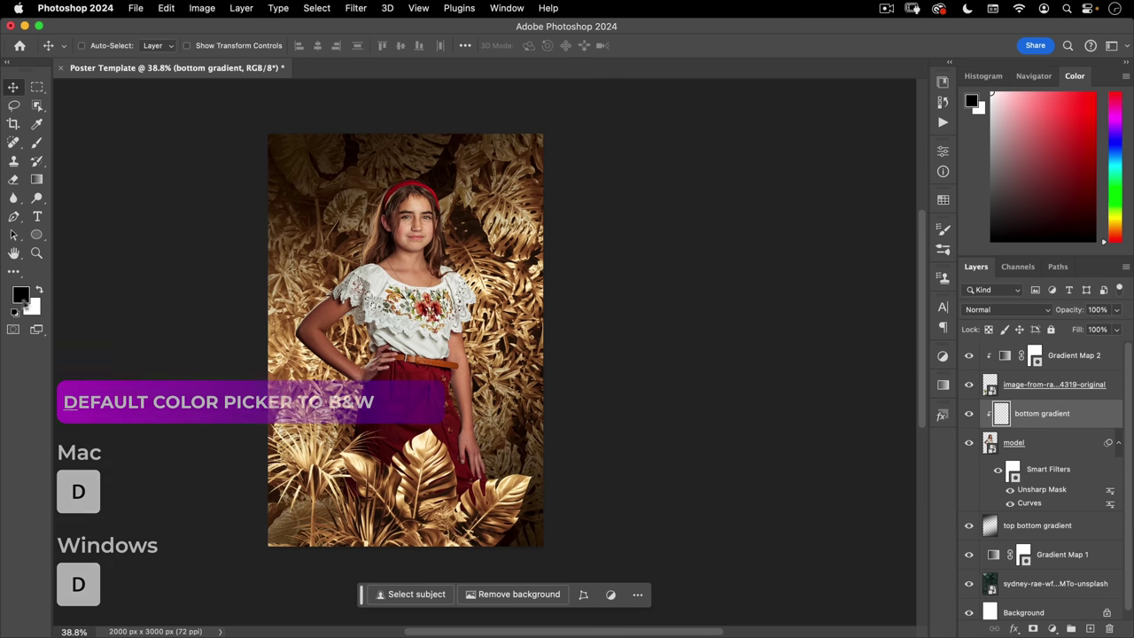
key("g")
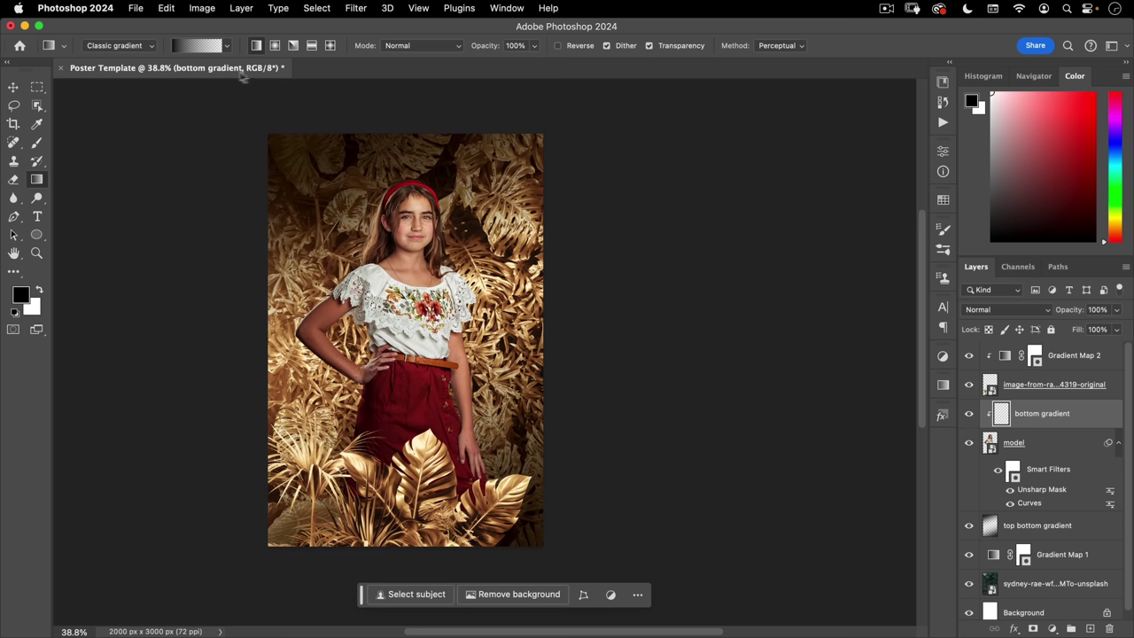
left_click(229, 45)
left_click(124, 78)
left_click(124, 78)
scroll(124, 98, "up", 5)
left_click(124, 72)
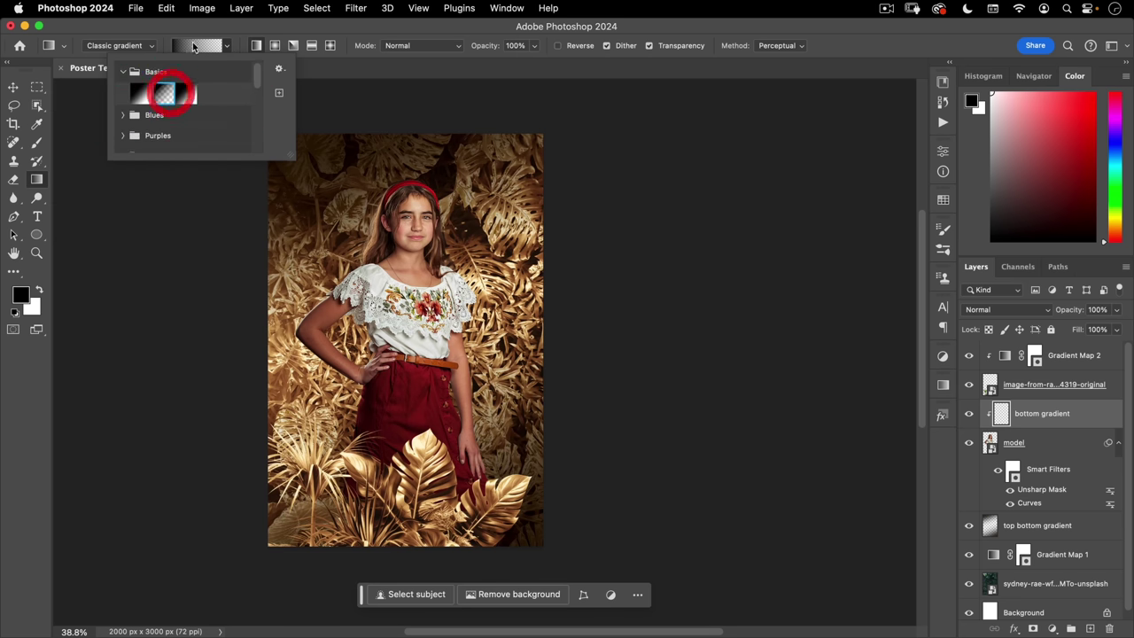
double_click(173, 94)
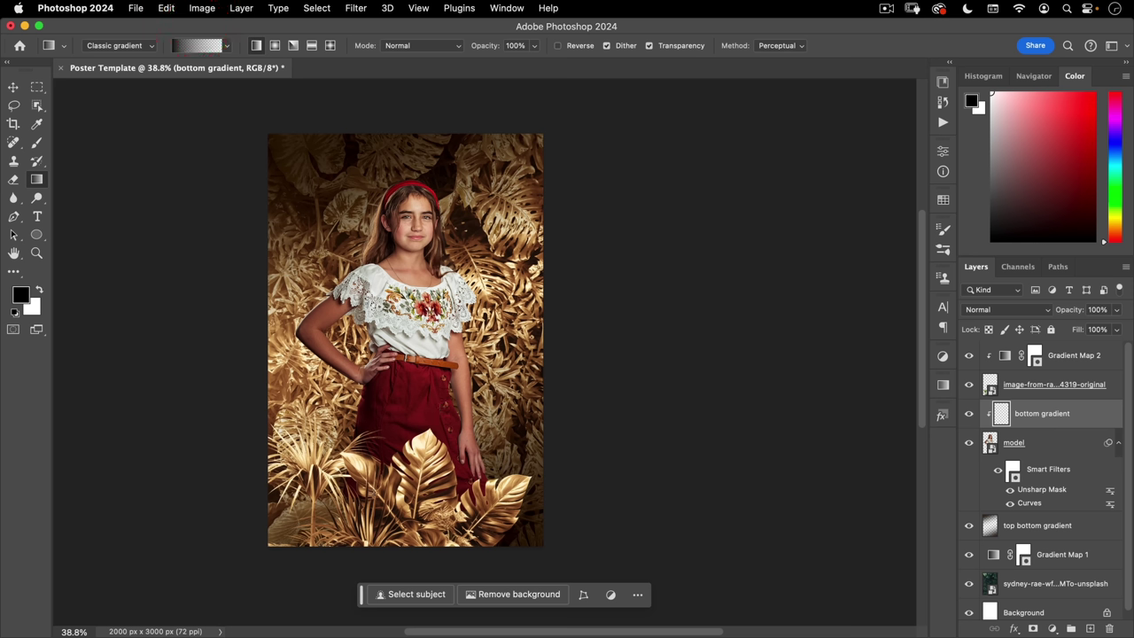
left_click_drag(371, 495, 411, 338)
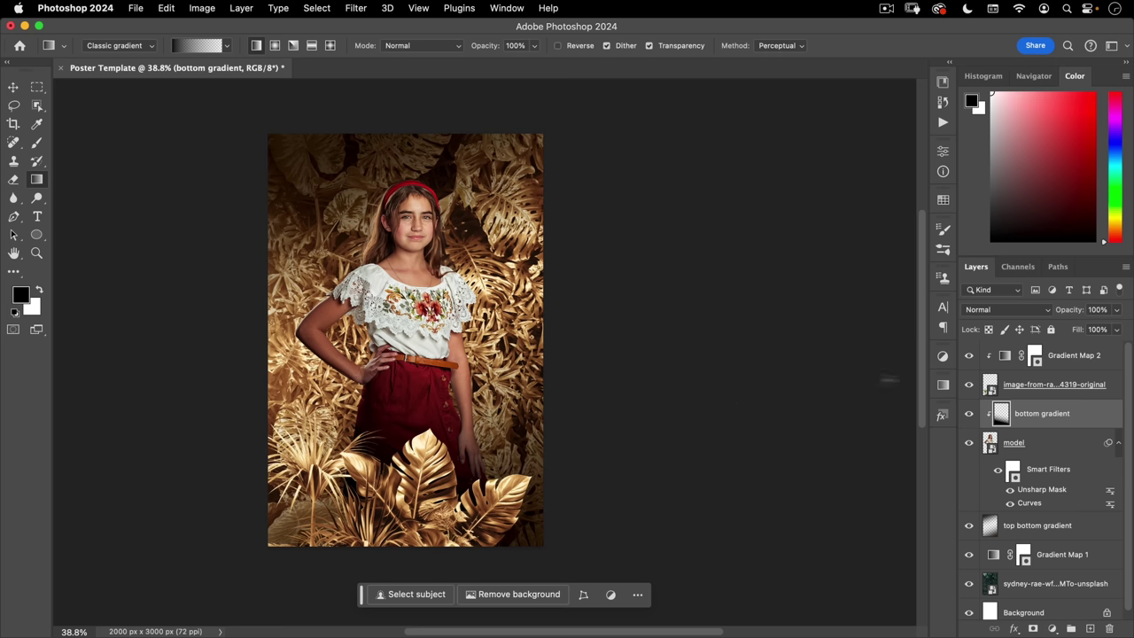
left_click(1083, 357)
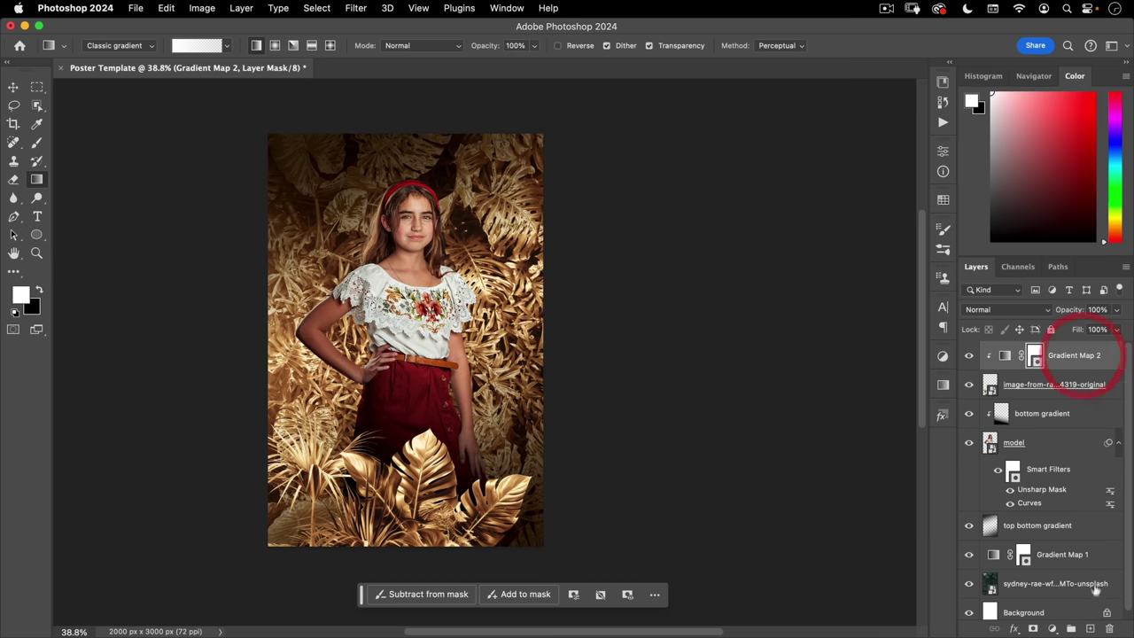
left_click(1089, 628)
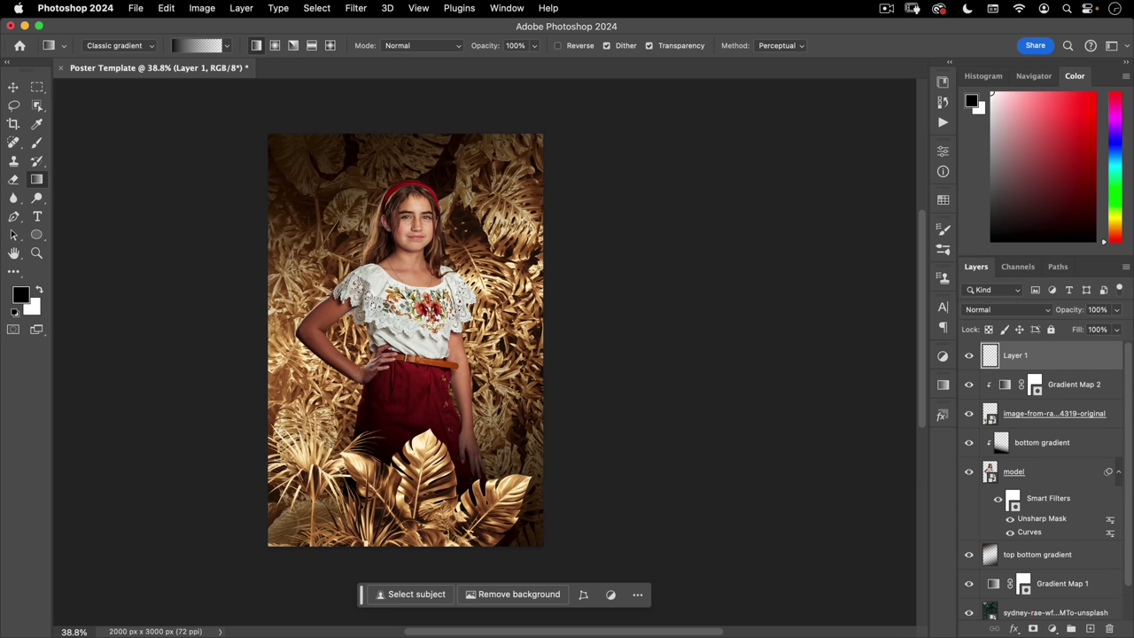
- Shade the poster's top and bottom with dark gradients at 60% opacity
key("shift")
left_click_drag(399, 189, 399, 191)
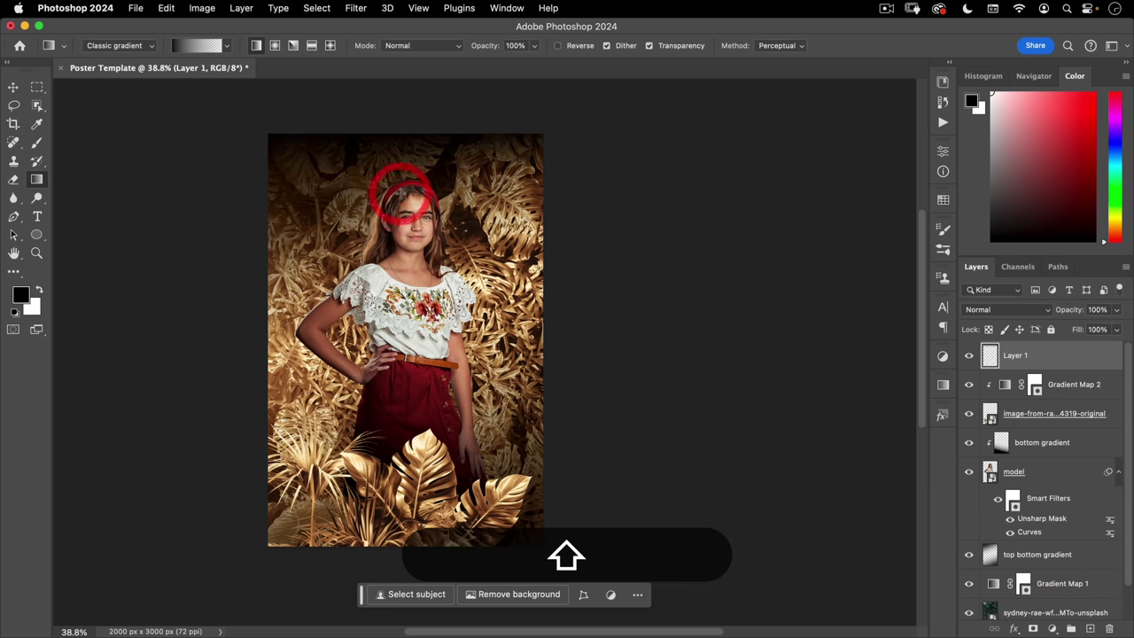
left_click_drag(435, 558, 452, 364)
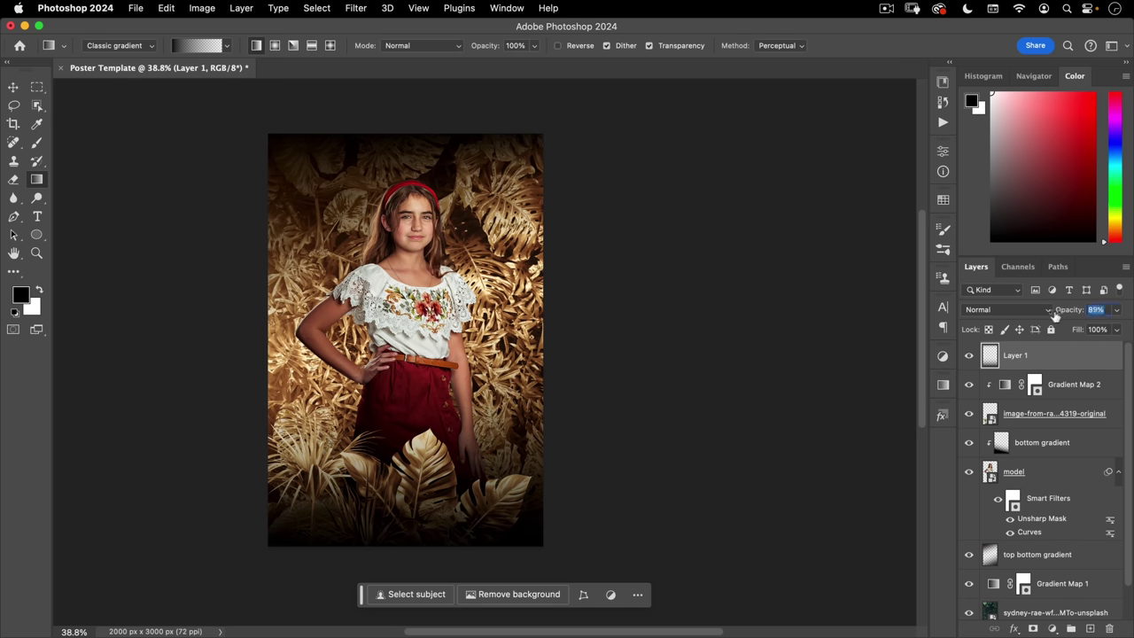
left_click_drag(1044, 317, 1038, 317)
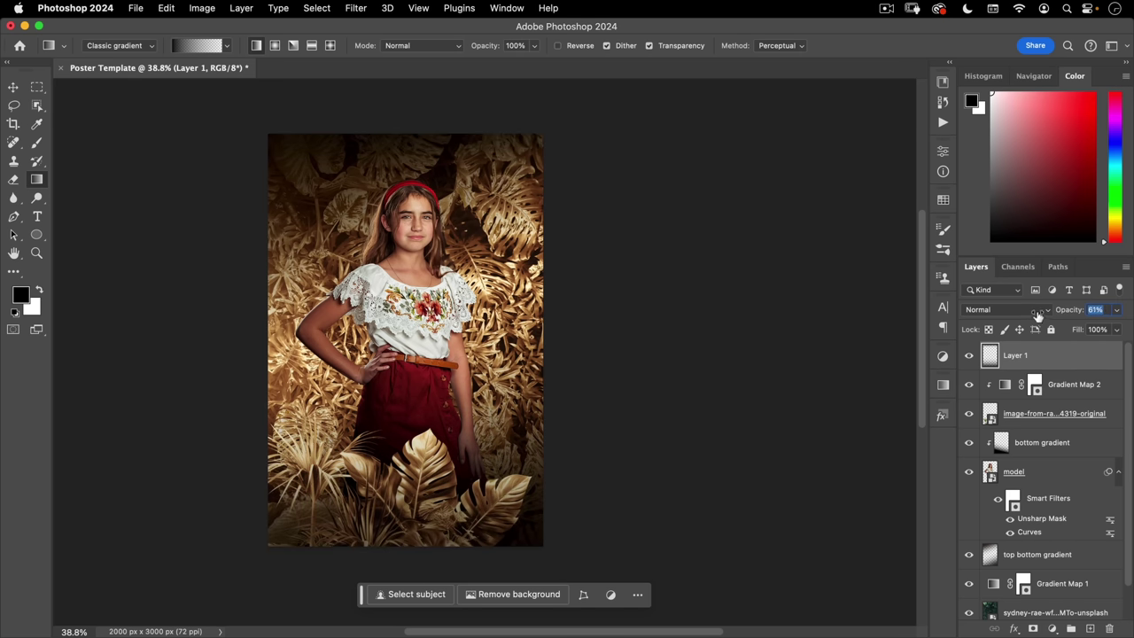
left_click(670, 292)
- Add a new Layer 2 above the leaf photo layer and start renaming it
scroll(1070, 527, "down", 2)
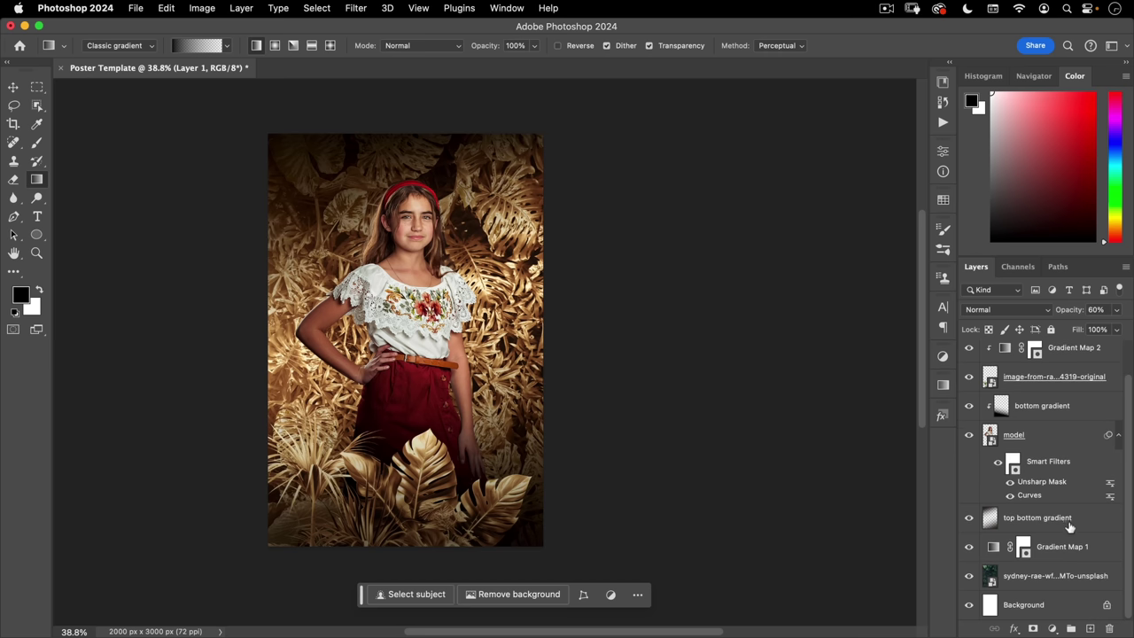
left_click(994, 548)
left_click(1014, 580)
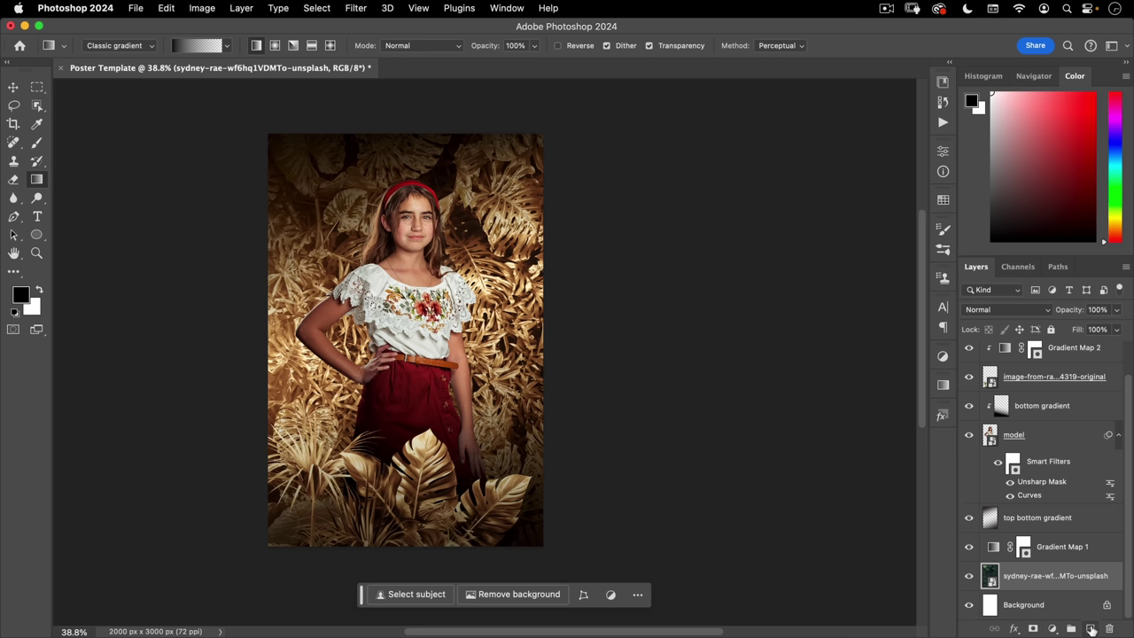
left_click(1092, 629)
double_click(1015, 576)
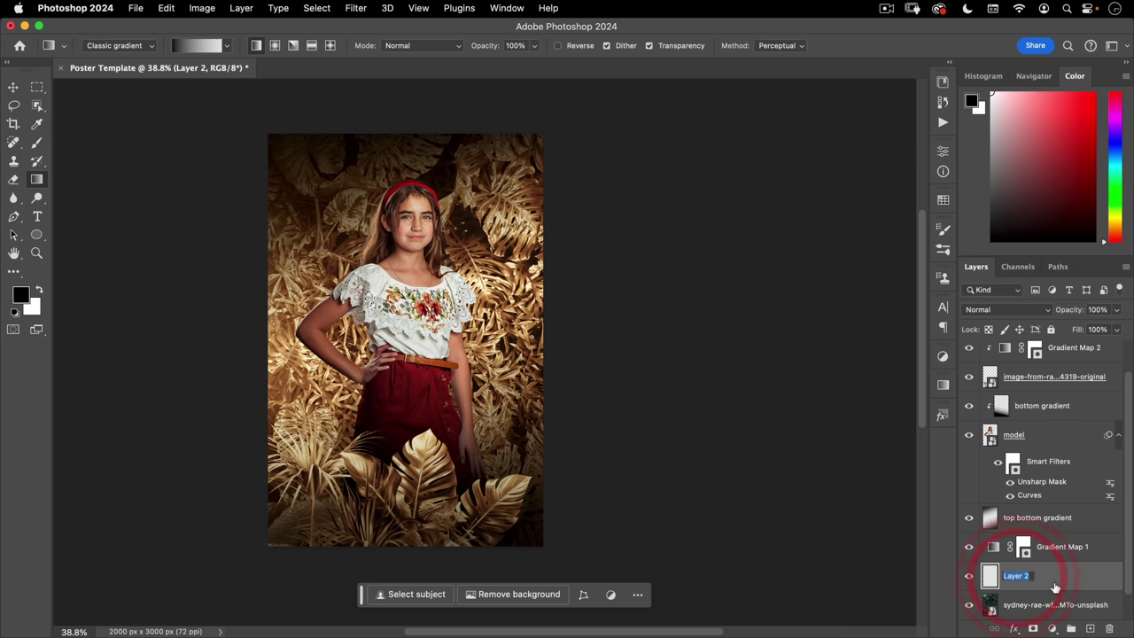
- Name the new layer 'darkness' and set its blend mode to Soft Light
type("darkness")
key("Return")
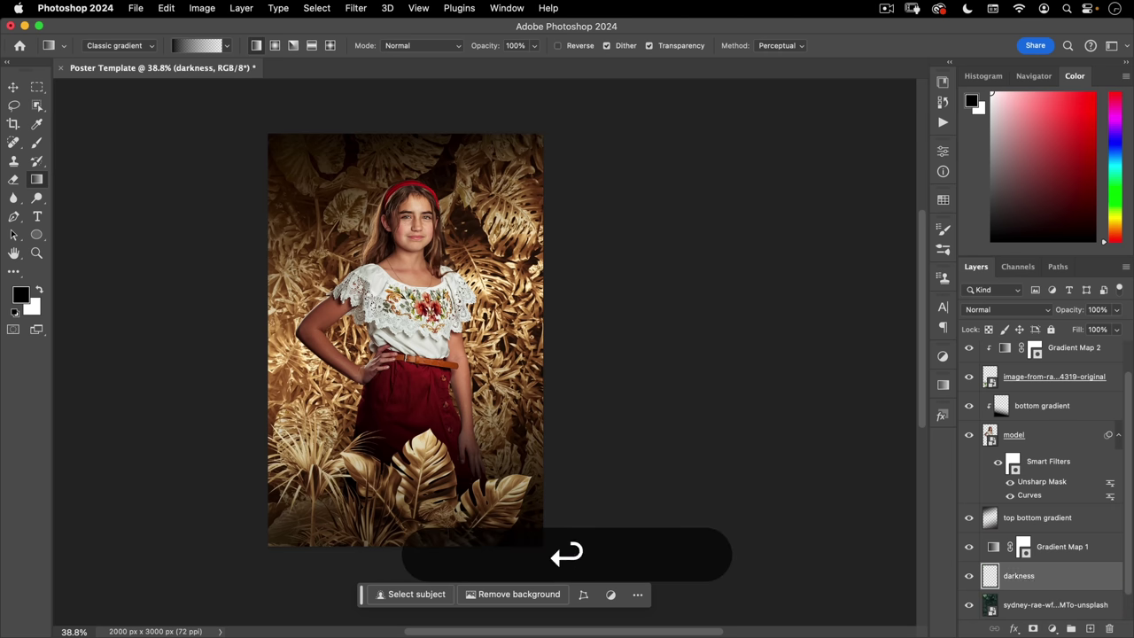
left_click(1006, 309)
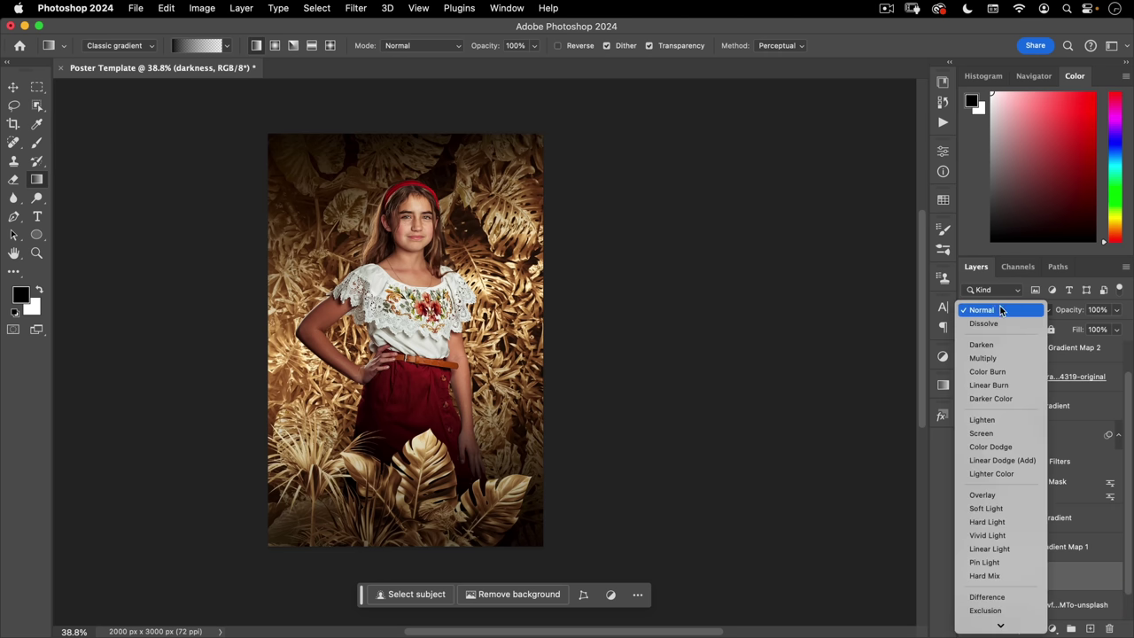
left_click(976, 508)
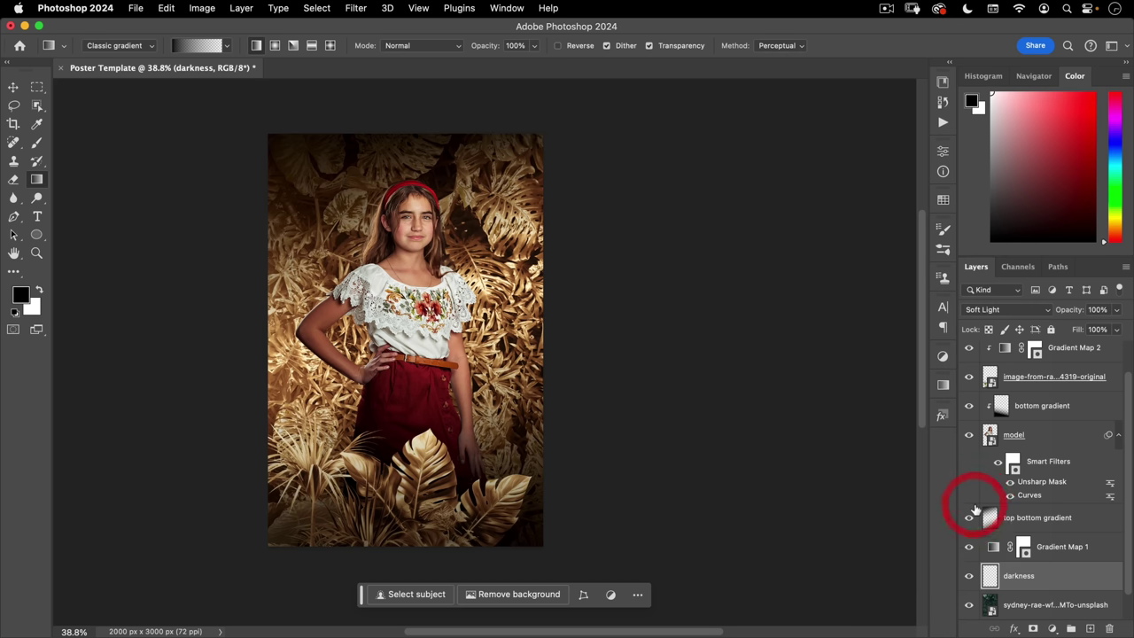
- Set up a Normal-mode Soft Round Pressure Opacity brush with 20% flow
key("b")
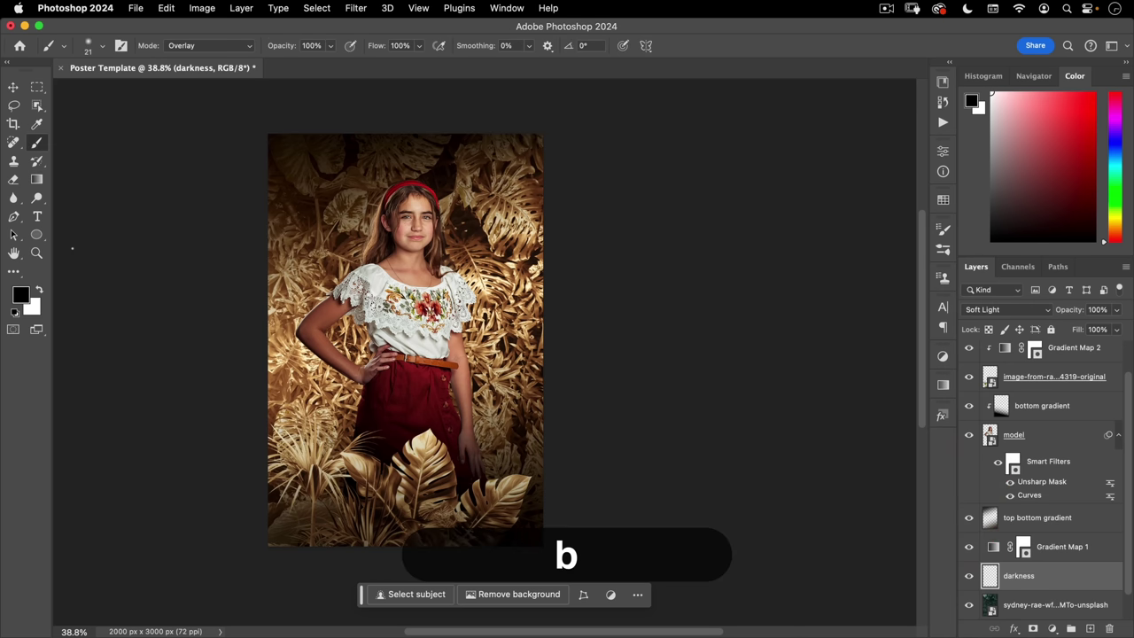
left_click(179, 48)
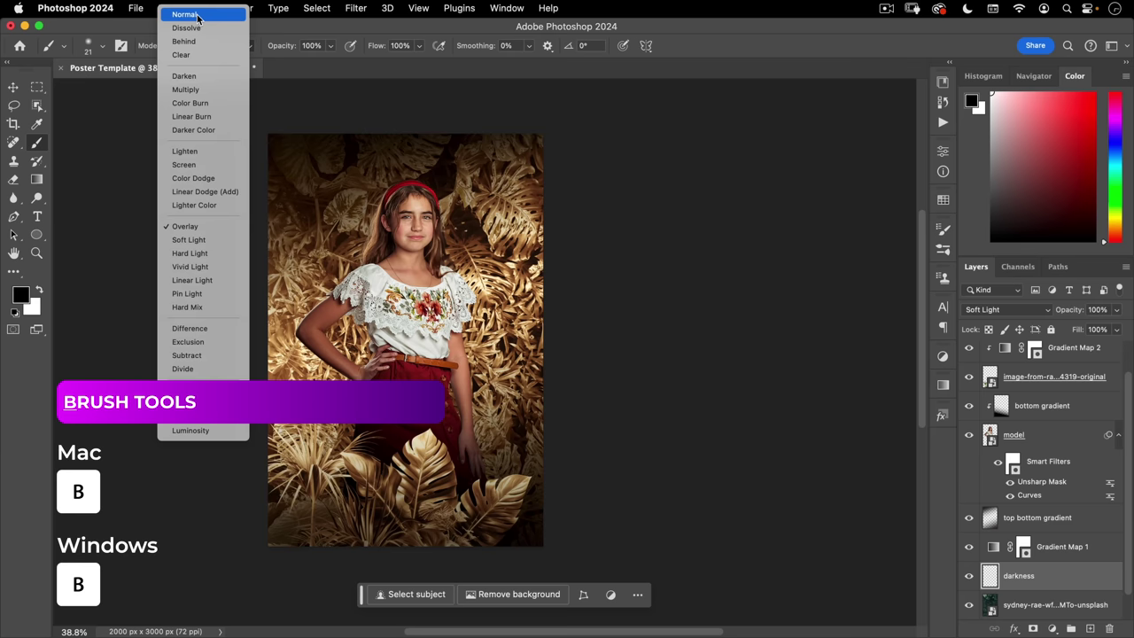
left_click(196, 15)
right_click(337, 224)
left_click(436, 425)
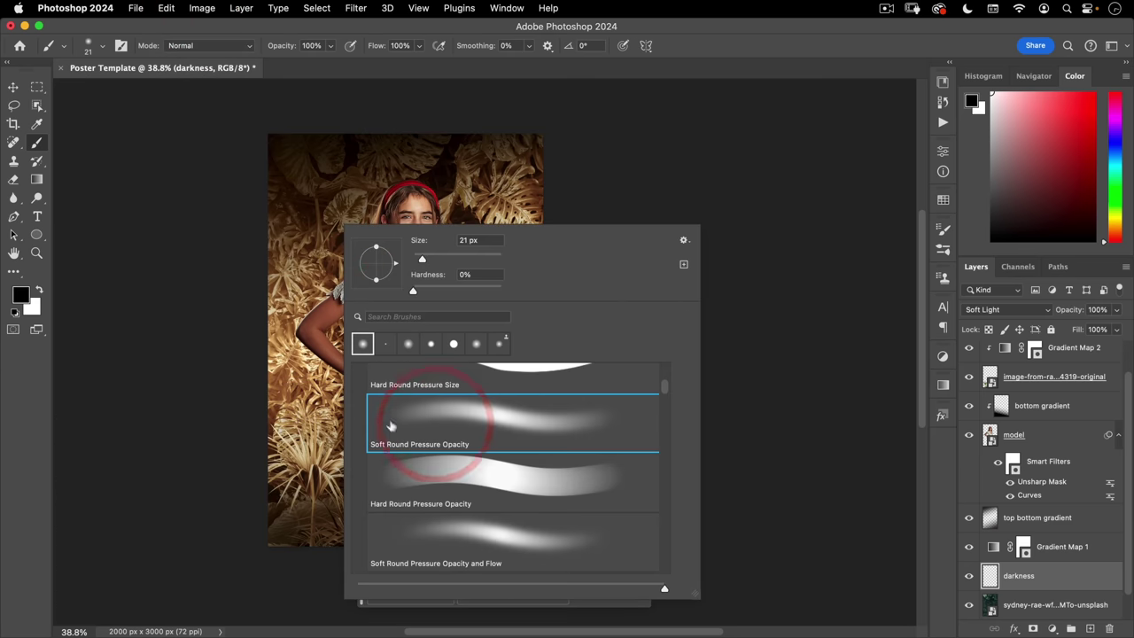
left_click(184, 31)
left_click(403, 45)
type("20")
key("Return")
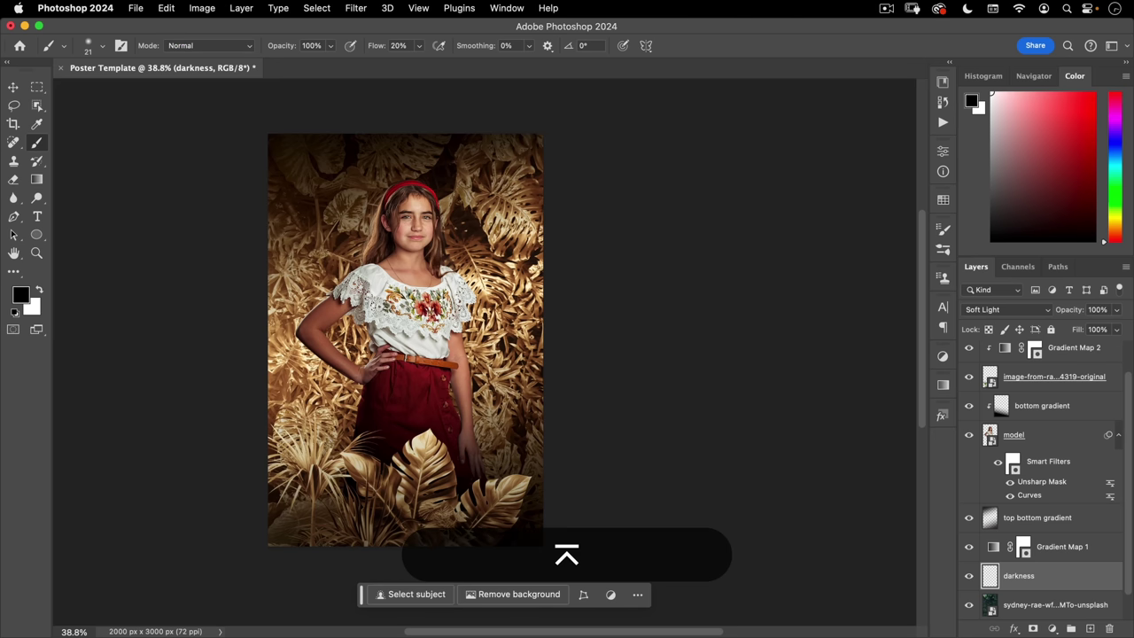
- Enlarge the brush and paint black over the leaves around the skirt and lowered hand
mouse_move(317, 328)
left_mouse_down()
mouse_move(426, 306)
mouse_move(356, 336)
mouse_move(375, 206)
mouse_move(328, 355)
mouse_move(306, 339)
mouse_move(304, 329)
mouse_move(354, 393)
mouse_move(347, 380)
mouse_move(384, 377)
mouse_move(456, 329)
mouse_move(454, 307)
mouse_move(437, 329)
mouse_move(443, 217)
mouse_move(425, 218)
mouse_move(445, 392)
mouse_move(486, 473)
left_mouse_up()
left_click_drag(419, 412, 506, 342)
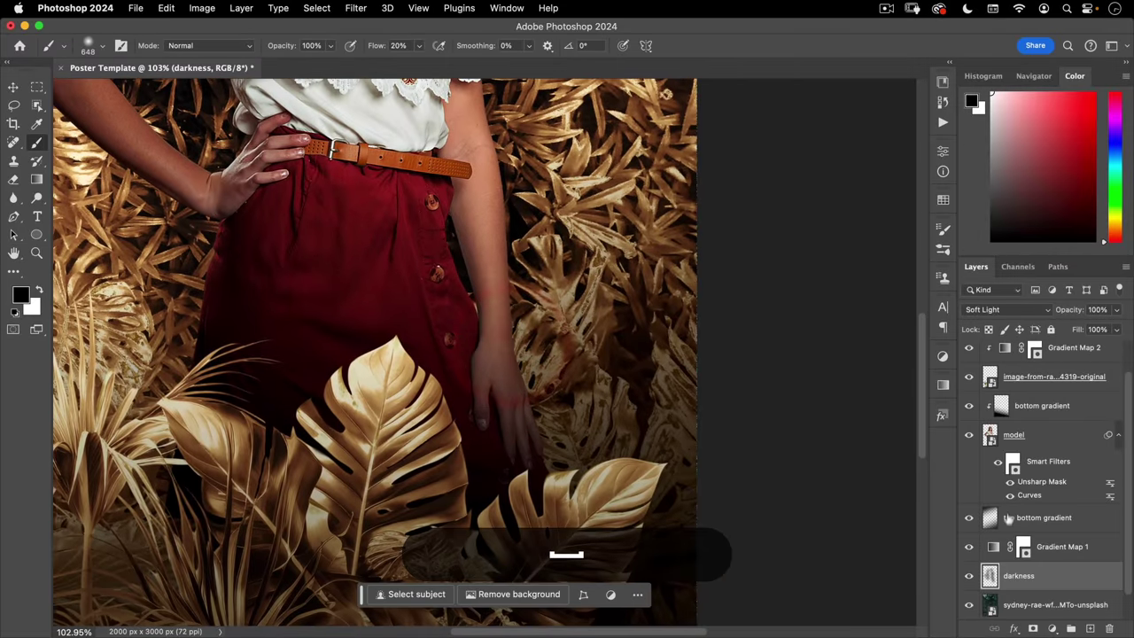
mouse_move(488, 399)
left_mouse_down()
mouse_move(443, 253)
mouse_move(493, 352)
left_mouse_up()
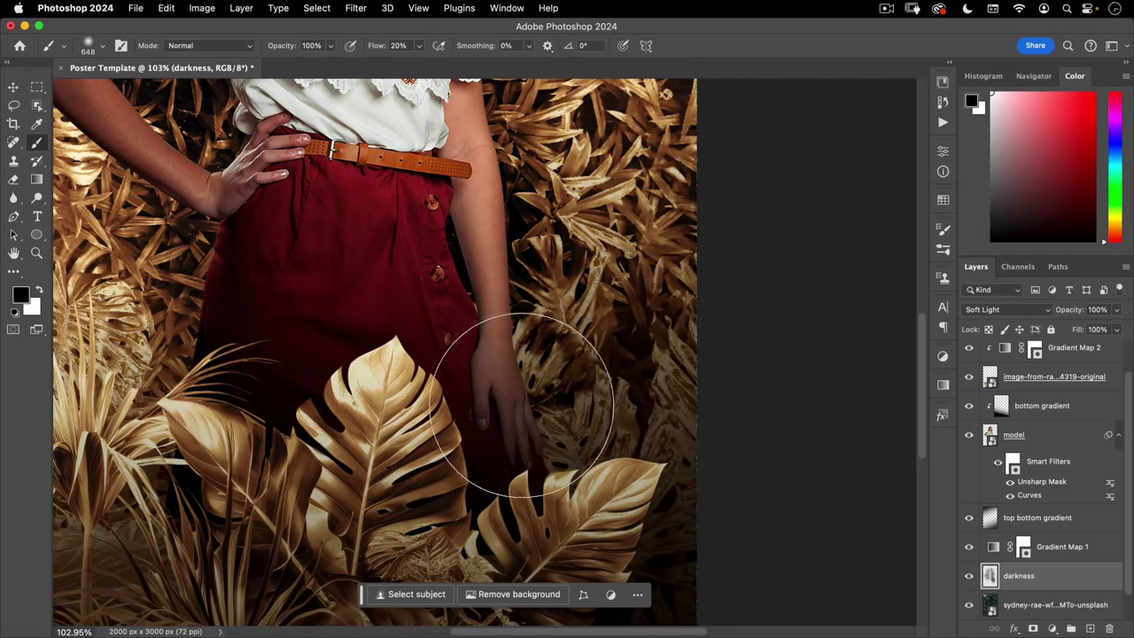
key("super+minus")
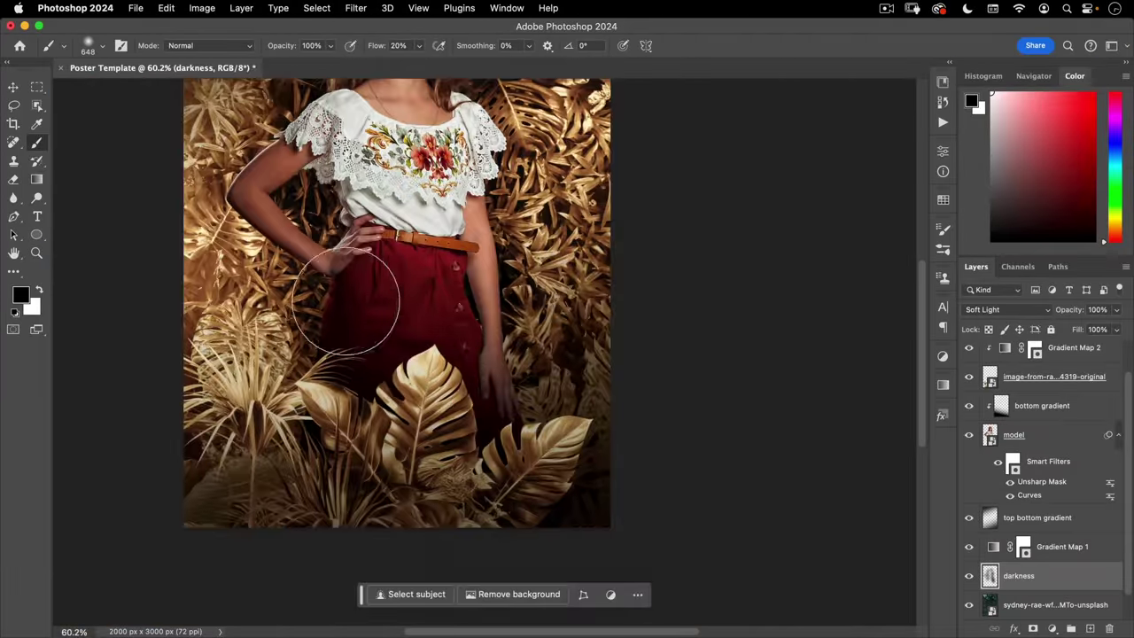
key("super+minus")
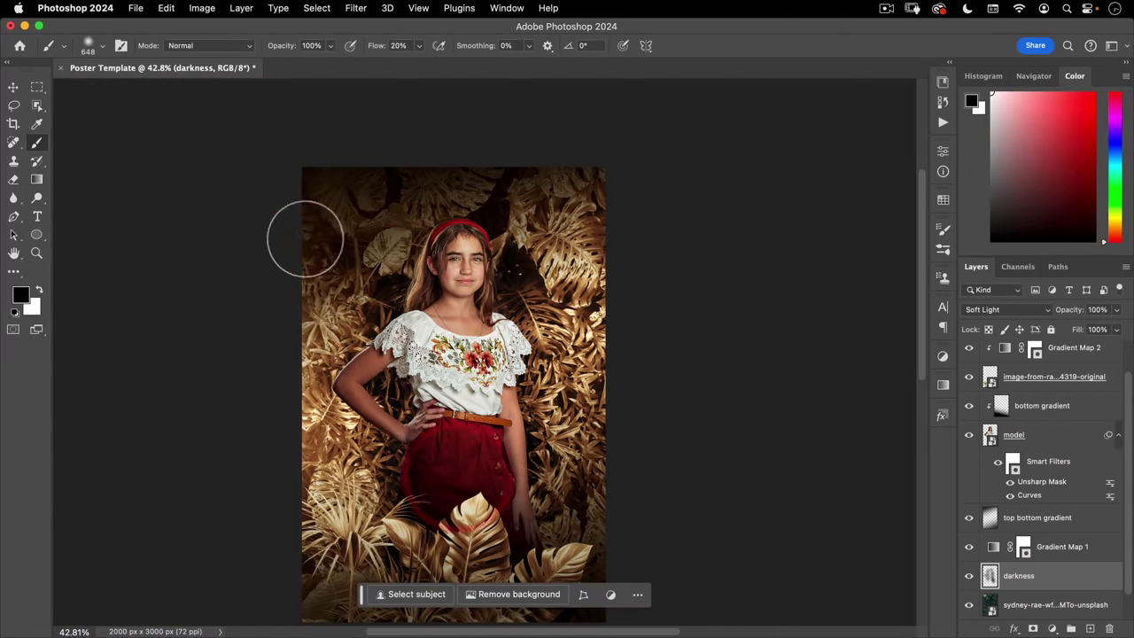
- Paint black along the top-left and right edges and near the girl's hip
mouse_move(304, 236)
left_mouse_down()
mouse_move(291, 236)
mouse_move(311, 261)
left_mouse_up()
left_click_drag(597, 291, 608, 317)
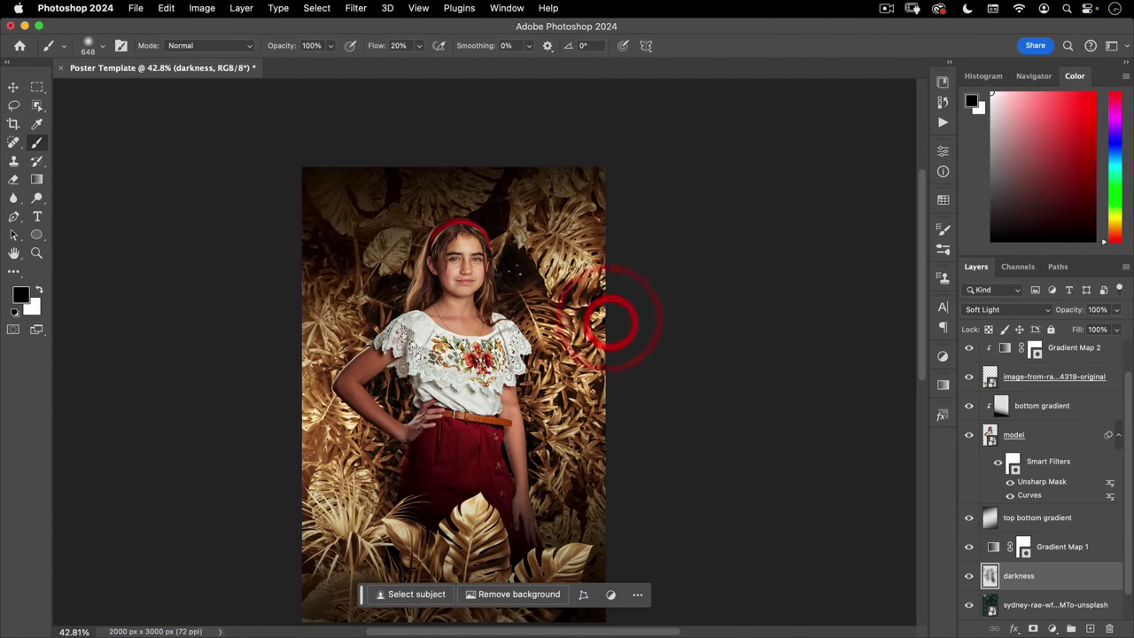
key("super+minus")
mouse_move(506, 393)
left_mouse_down()
mouse_move(487, 381)
mouse_move(501, 370)
mouse_move(525, 399)
left_mouse_up()
key("v")
left_click_drag(457, 376, 405, 358)
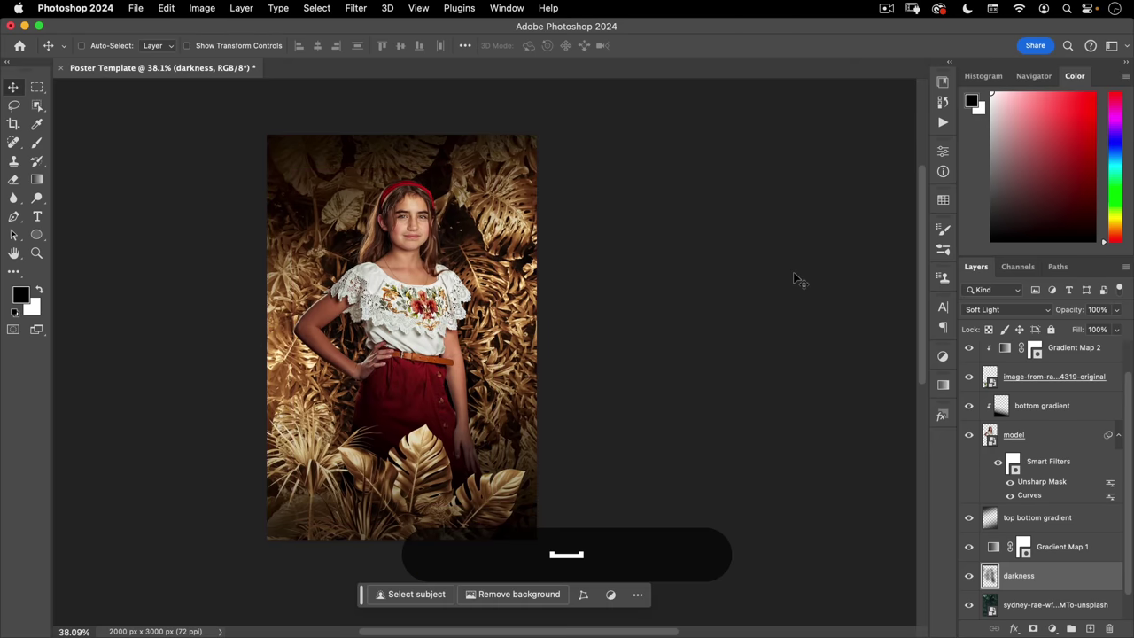
- Select Layer 1 down through the leaf photo layer and group them as 'artwork'
scroll(1039, 397, "up", 2)
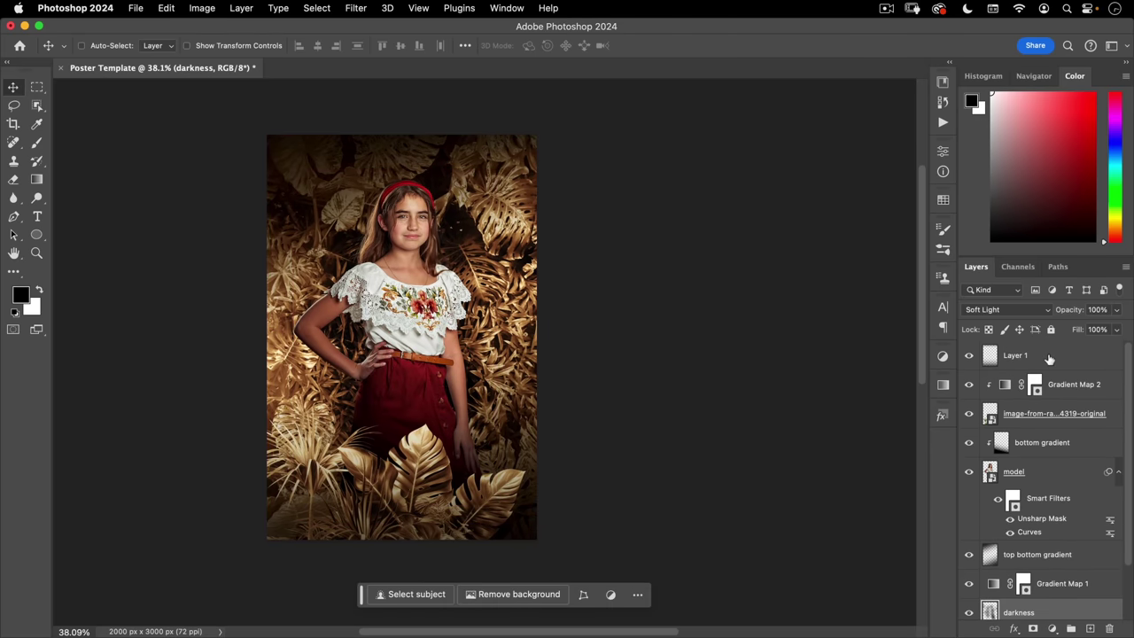
left_click(1048, 356)
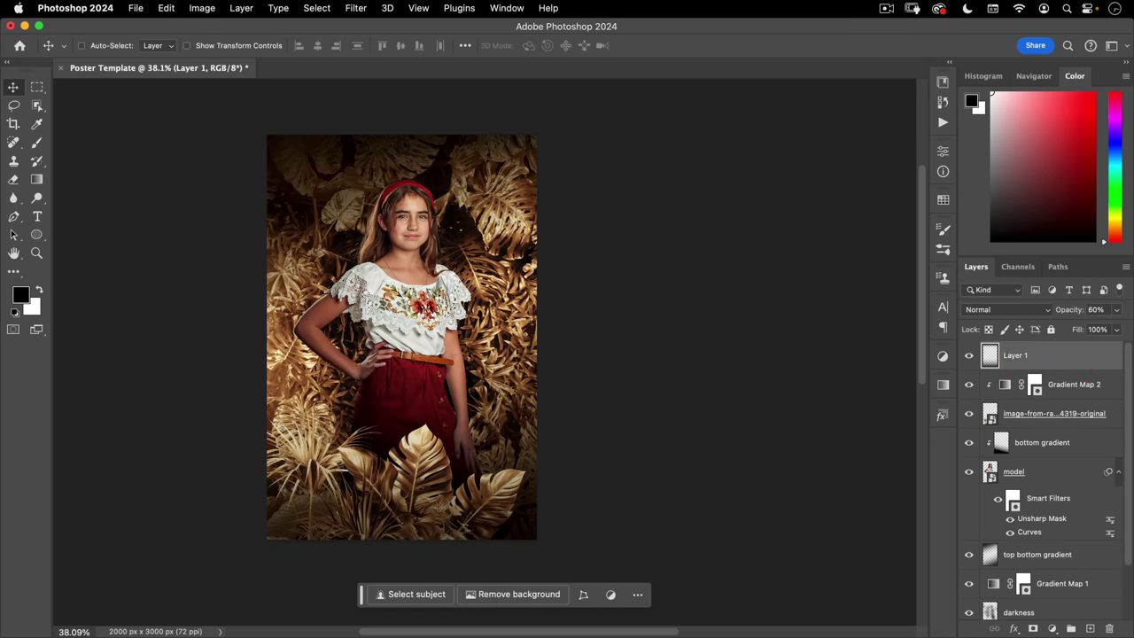
scroll(1056, 461, "down", 2)
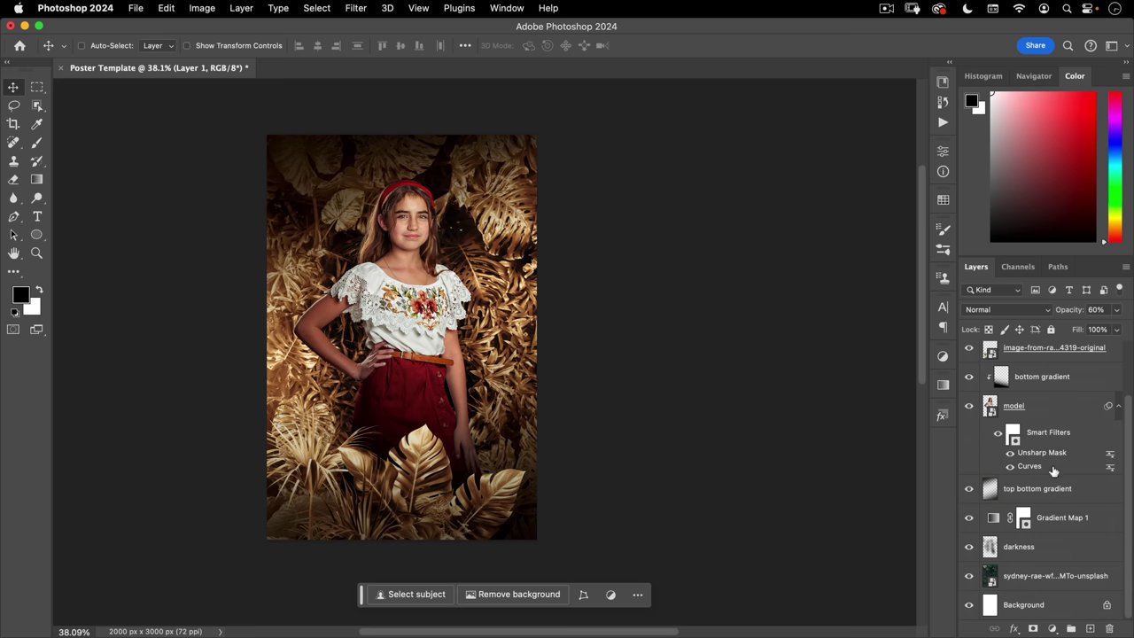
left_click(1044, 577, "shift")
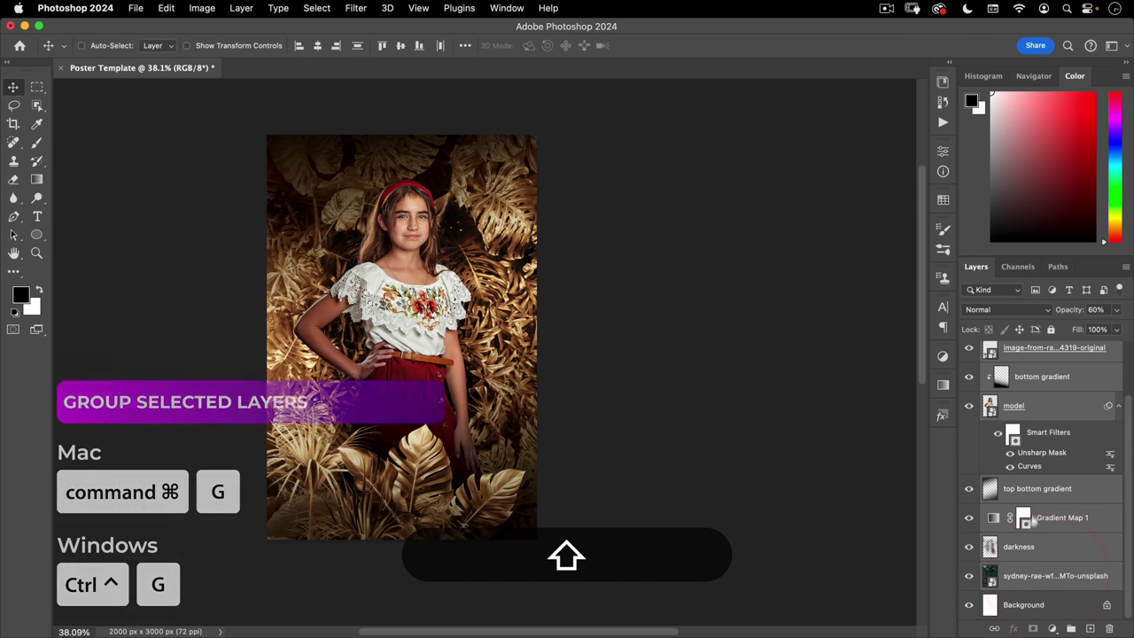
key("super+g")
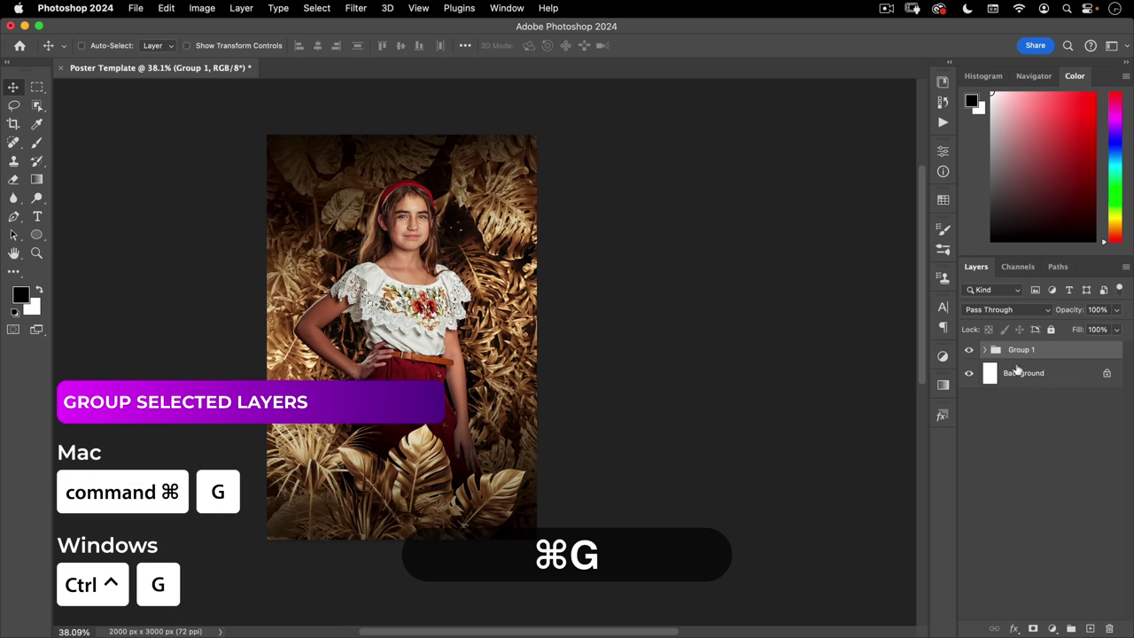
double_click(1017, 350)
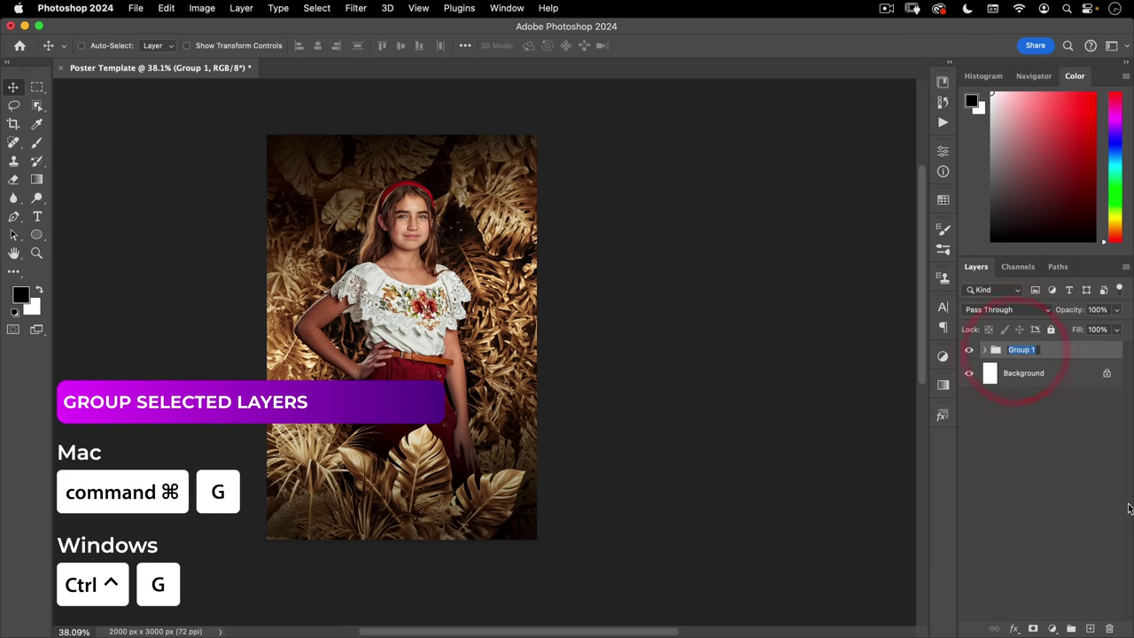
type("artwork")
key("Return")
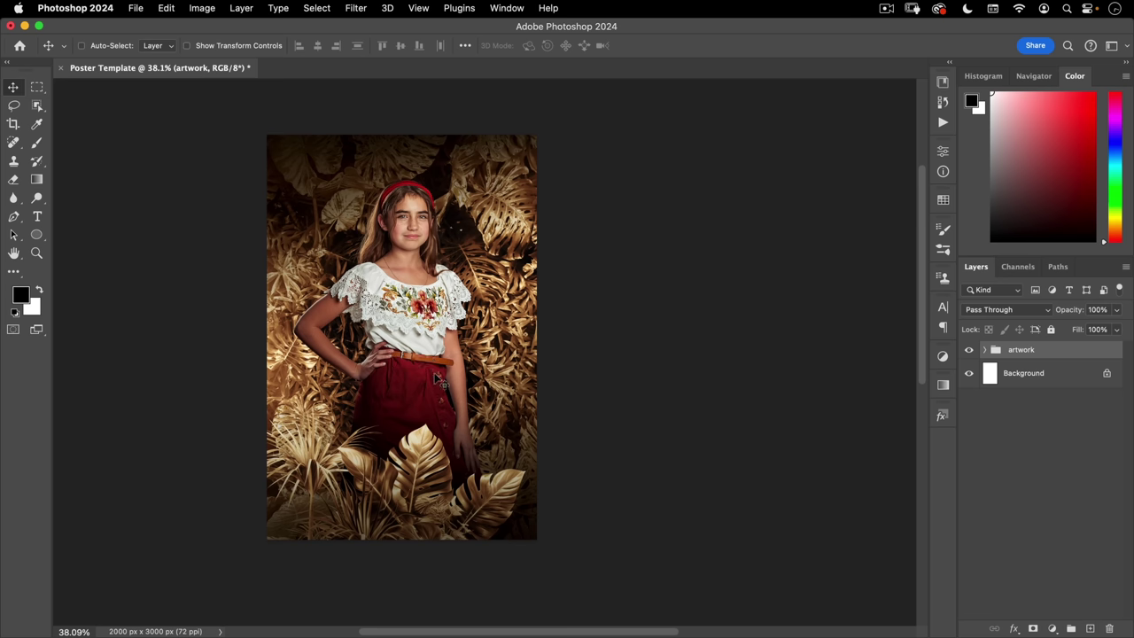
- Show the guides, then open Adobe Fonts from the Type tool's font family list
key("super+semicolon")
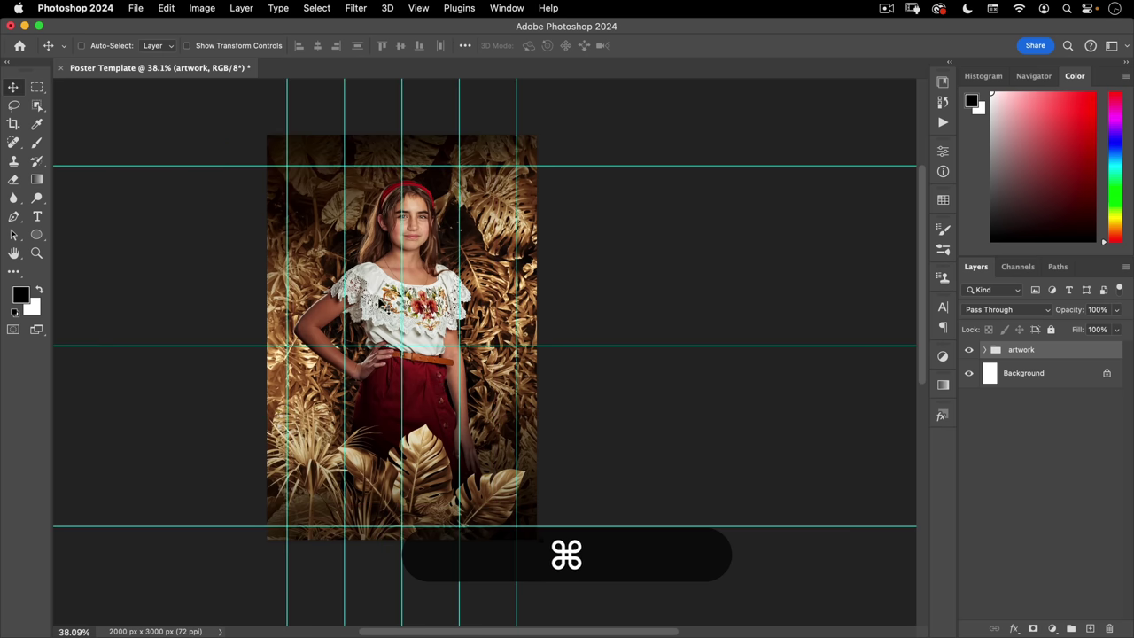
left_click(36, 216)
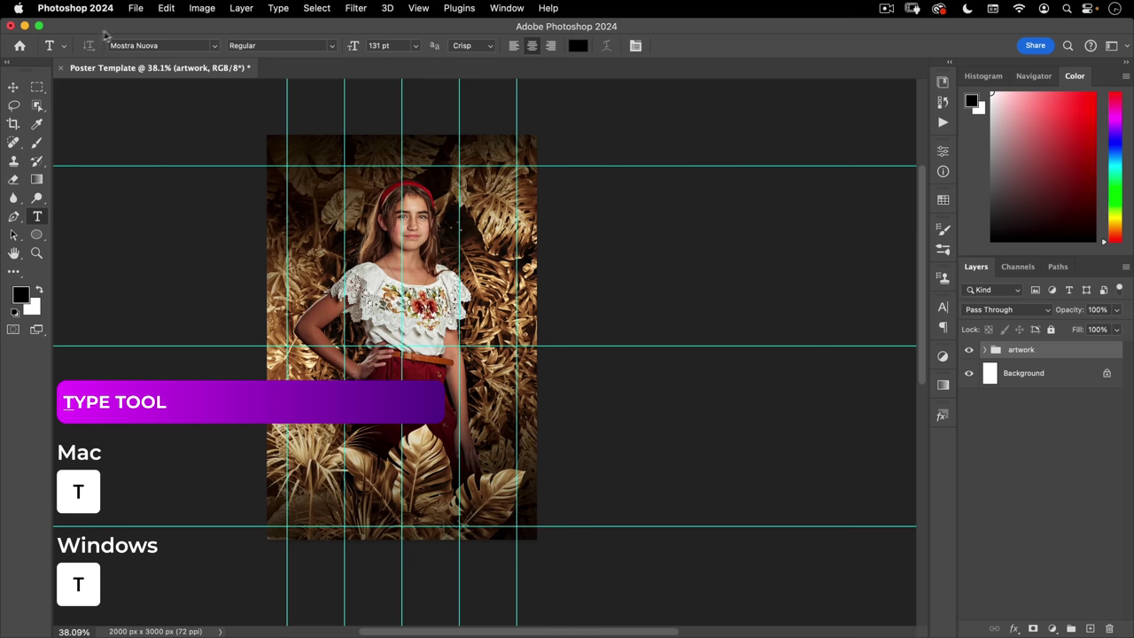
left_click(212, 47)
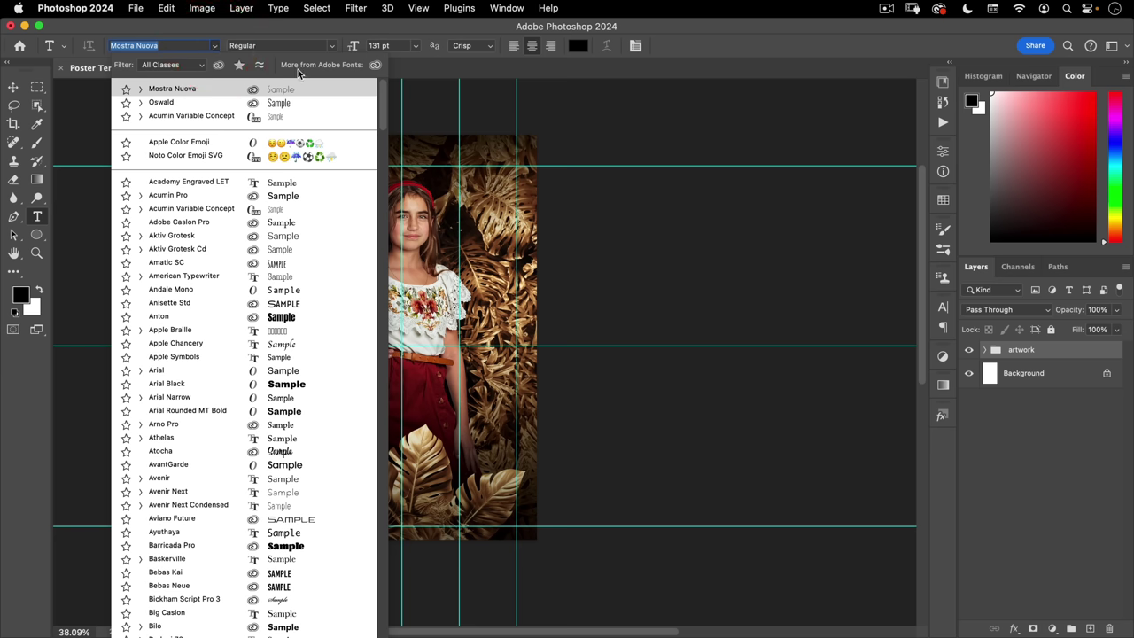
left_click(375, 67)
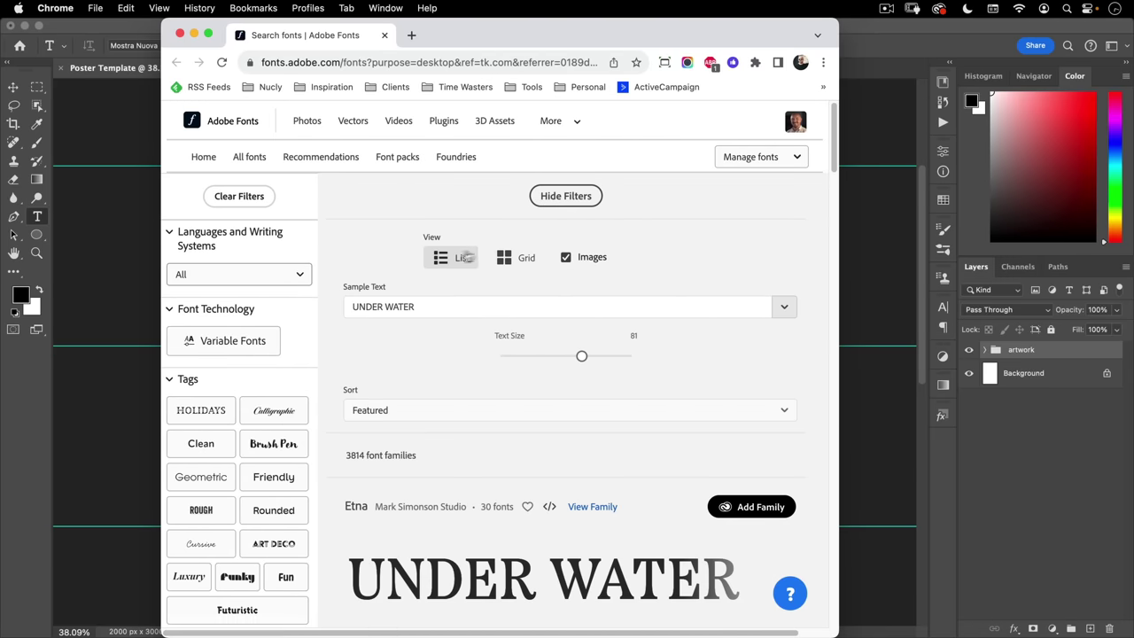
- Search Adobe Fonts for 'mostra', open the Mostra Nuova family, and return to Photoshop
left_click(203, 159)
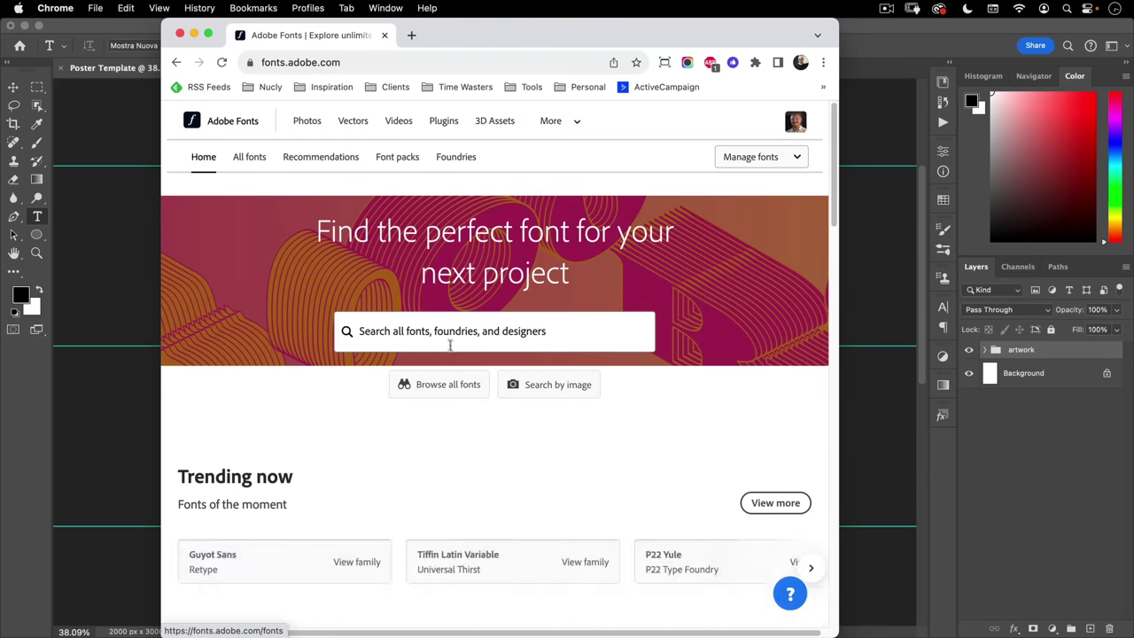
left_click(435, 331)
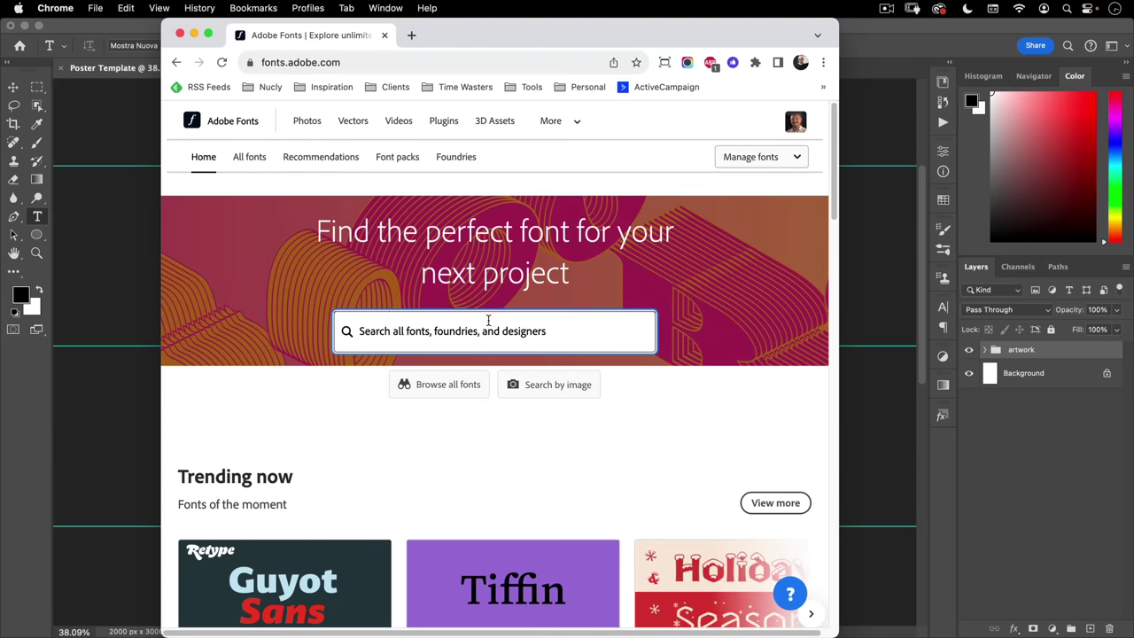
type("mostra")
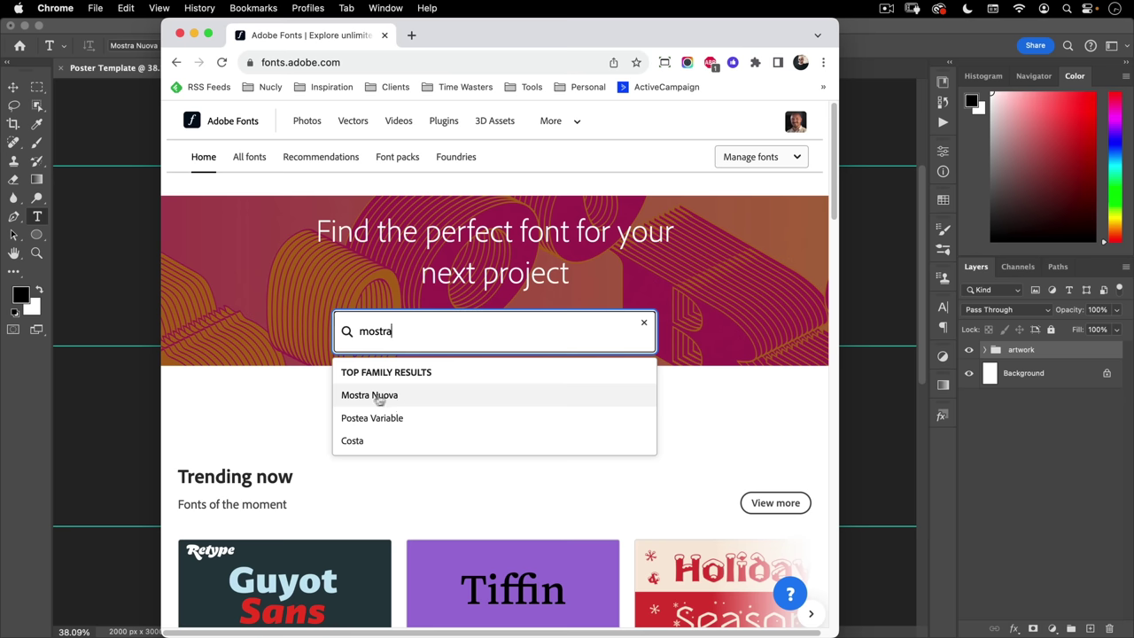
left_click(364, 396)
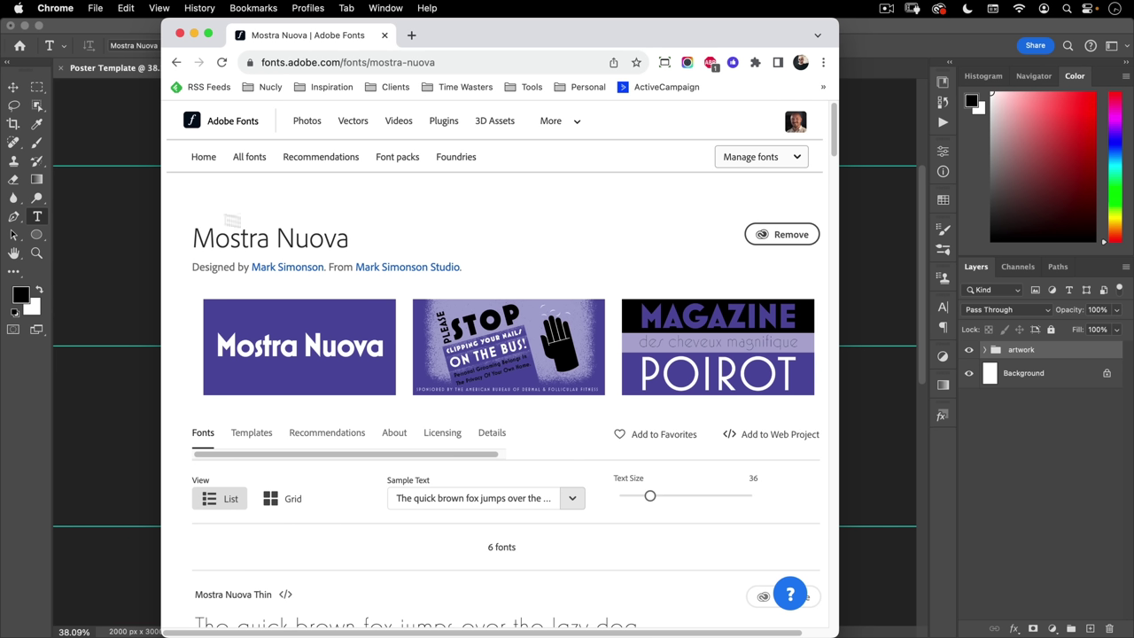
left_click(135, 32)
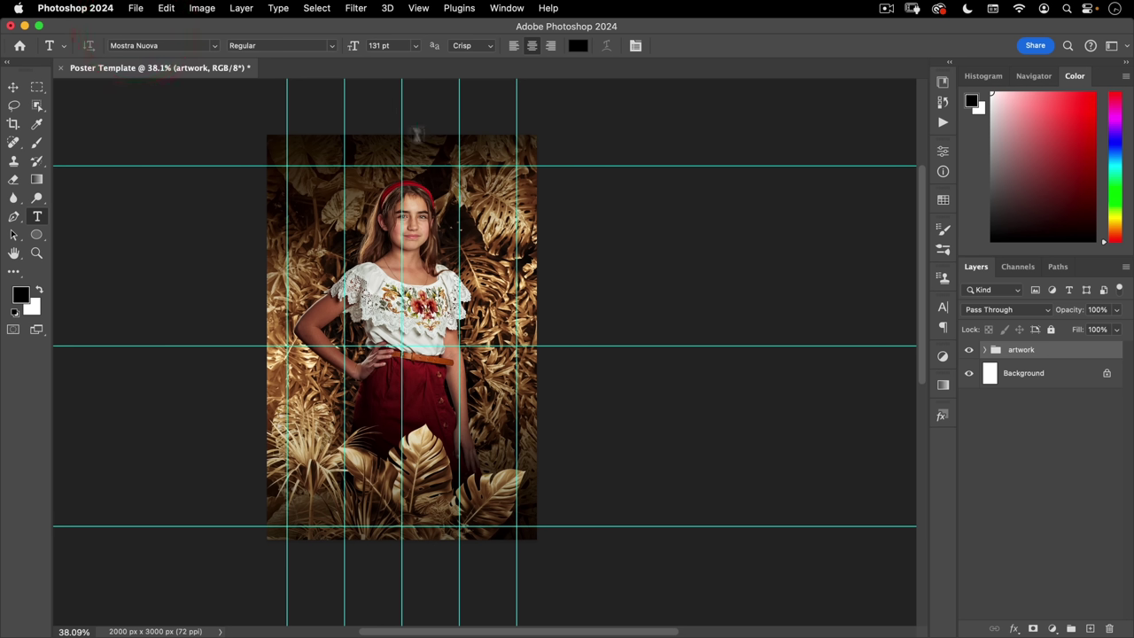
- Type the model's name in white at the top centre of the poster
left_click(40, 290)
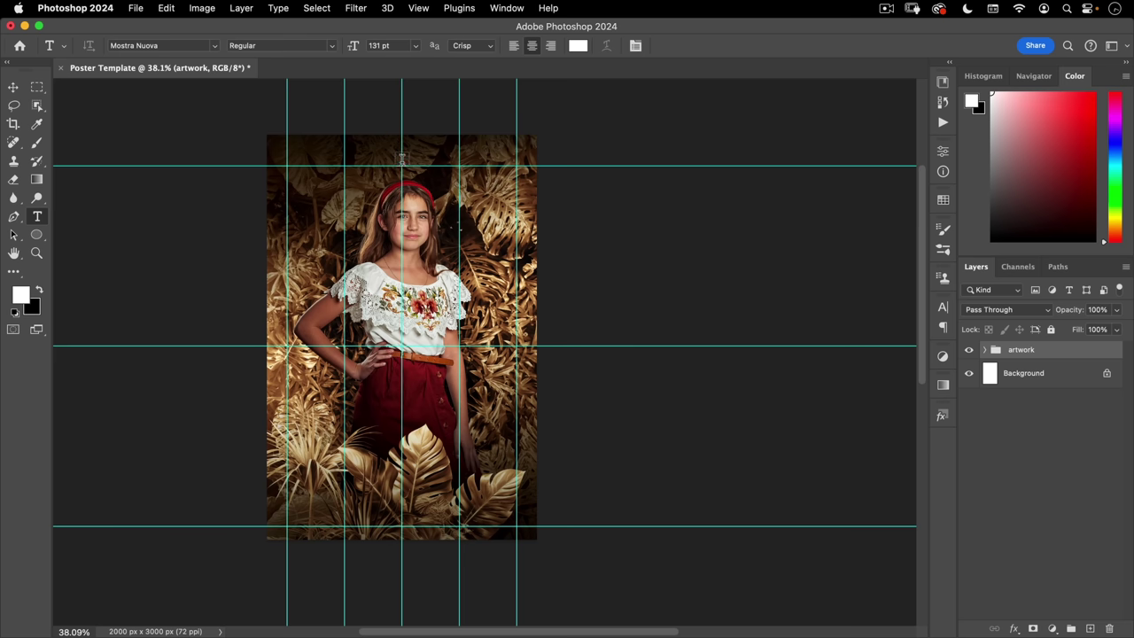
left_click(402, 159)
key("shift")
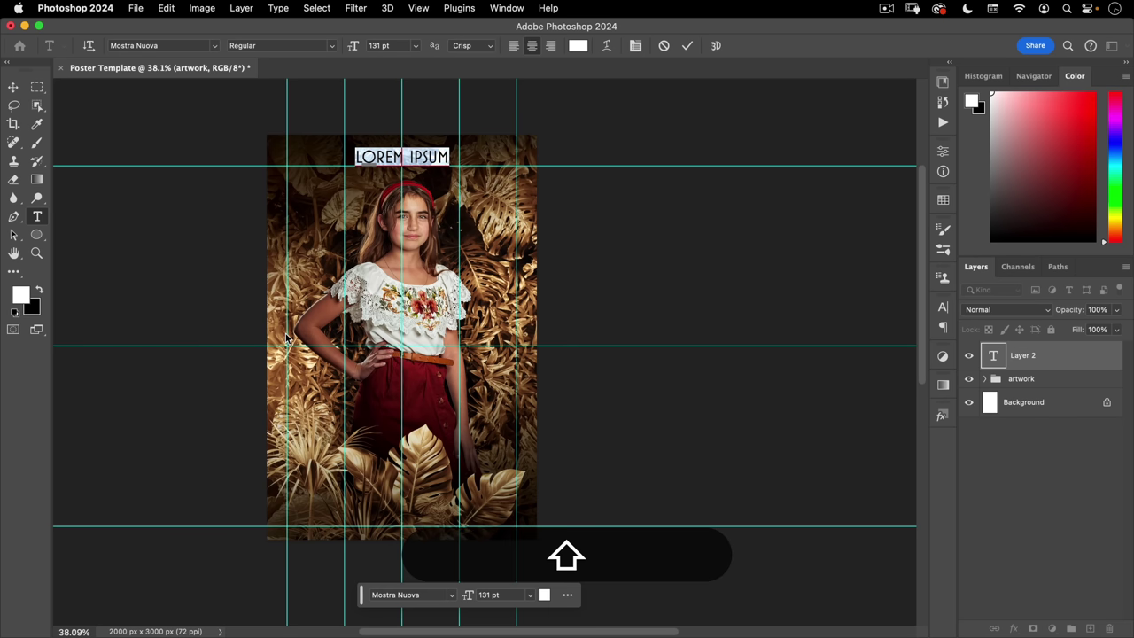
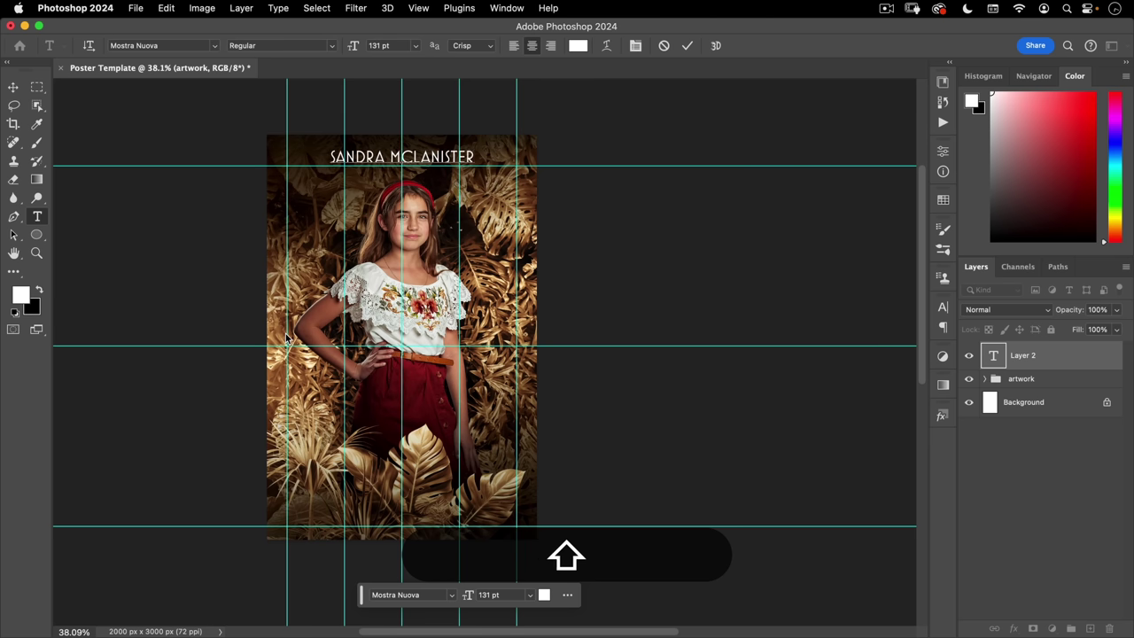
key("shift+super+a")
key("shift")
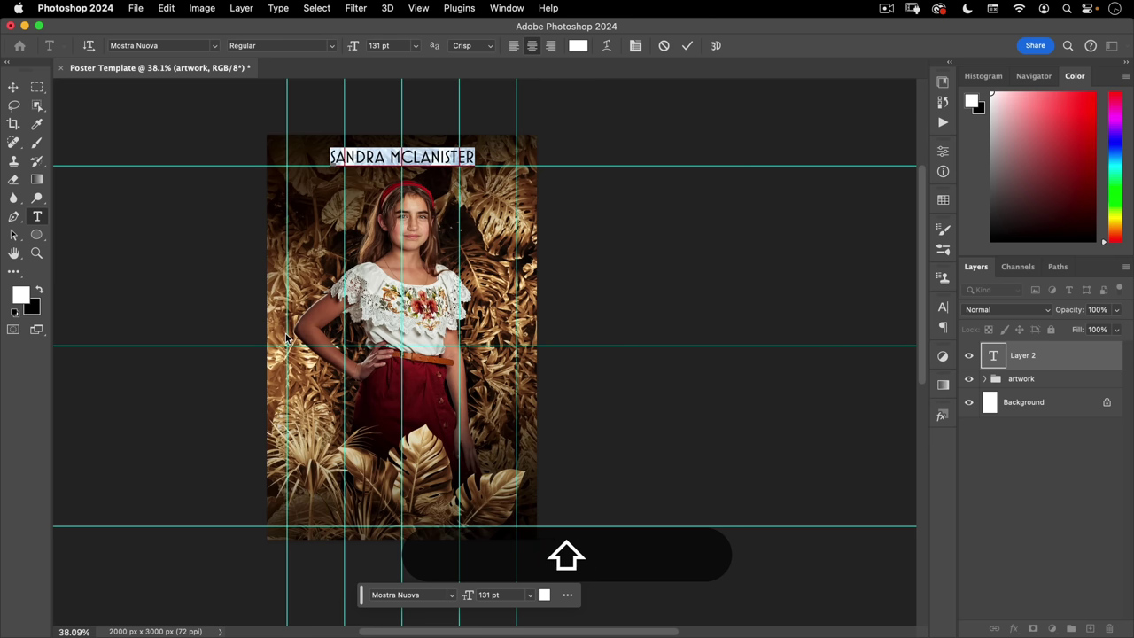
- Set the title's font size to 192 pt in the Character panel and commit it
left_click(635, 46)
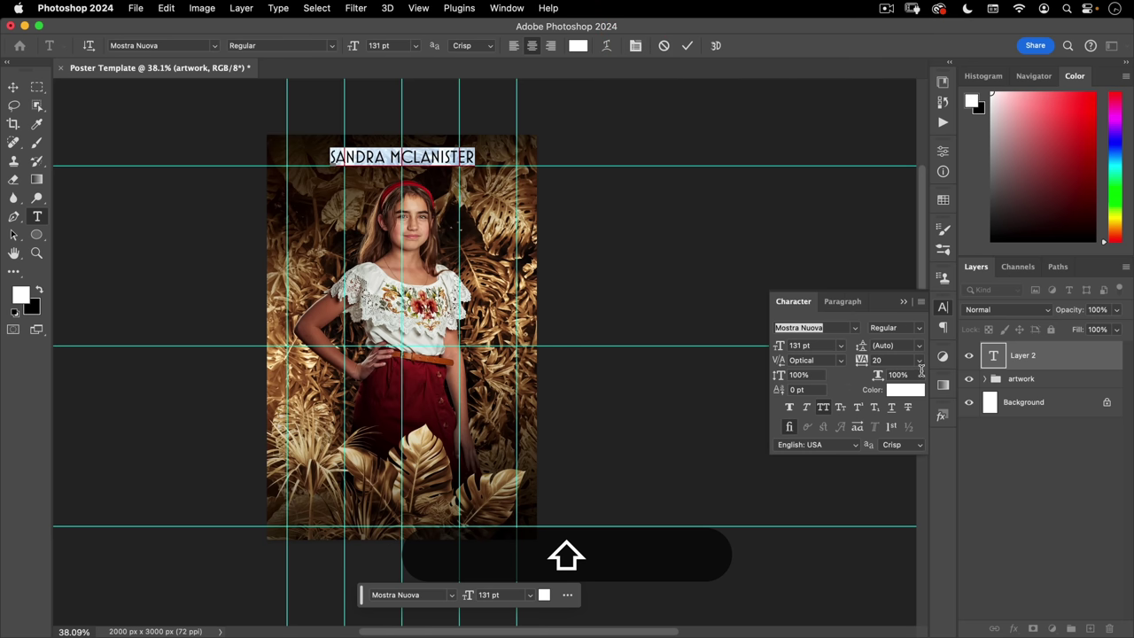
left_click(820, 344)
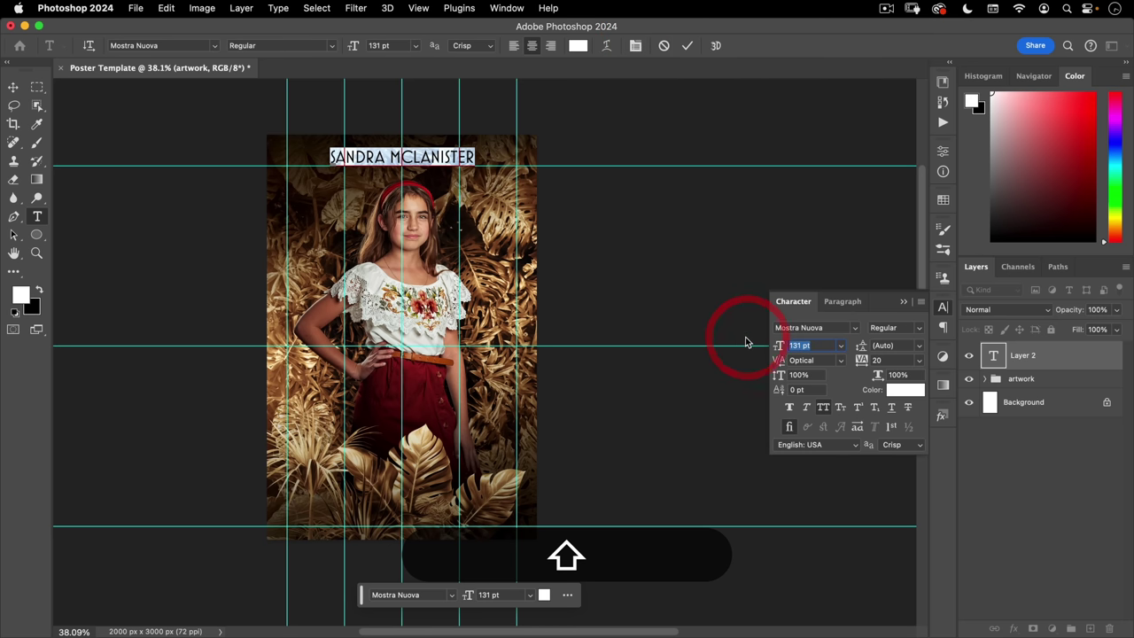
type("192")
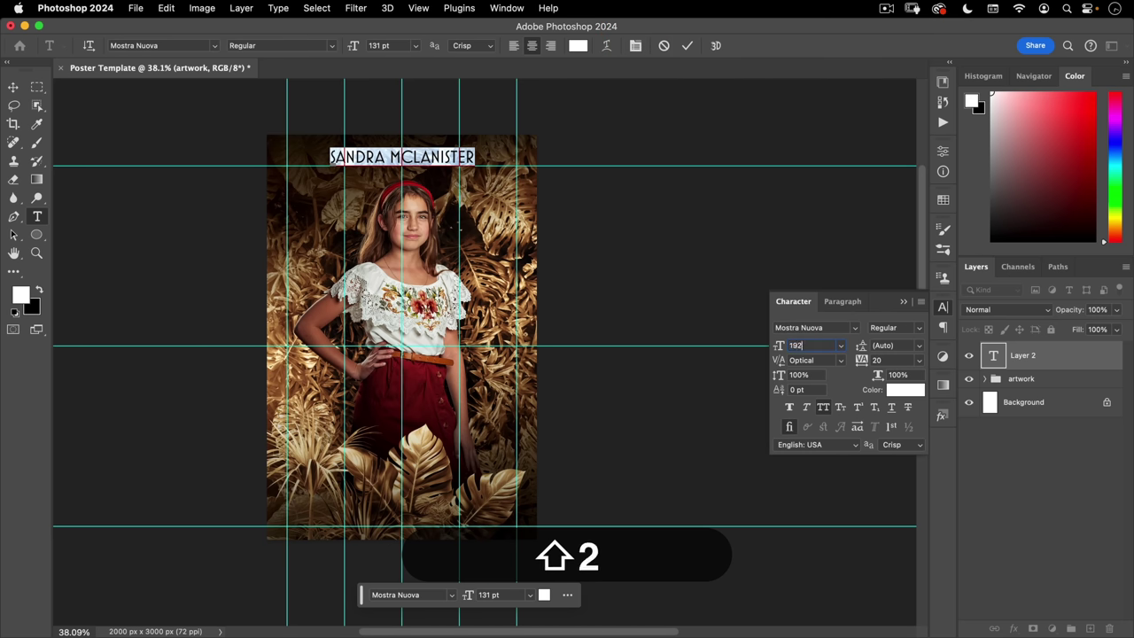
key("Tab")
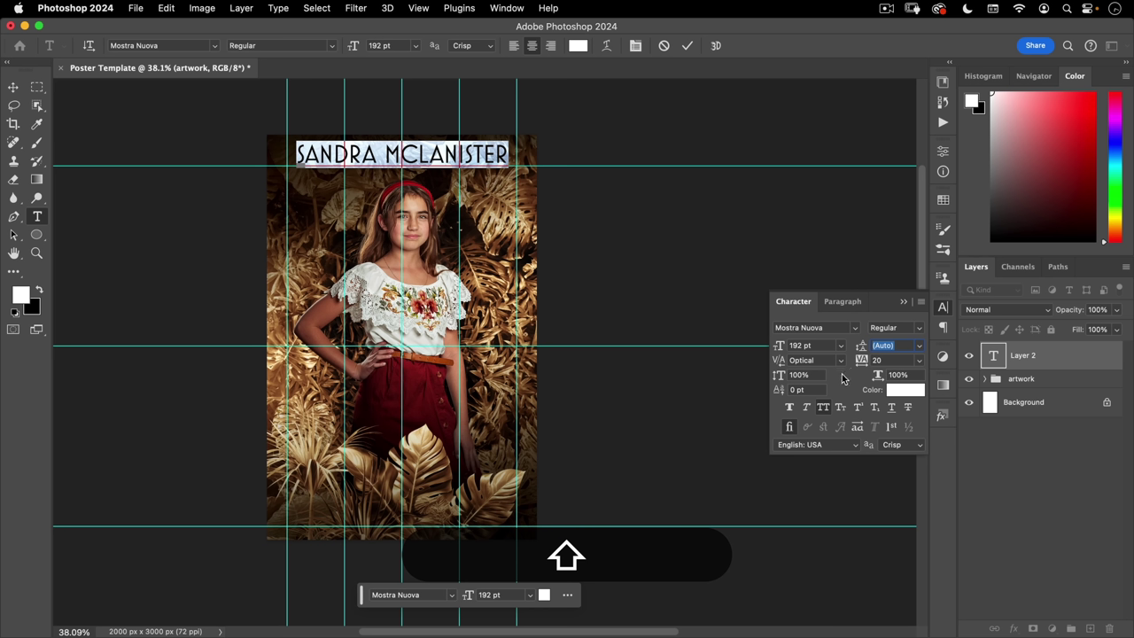
left_click(883, 359)
left_click(942, 308)
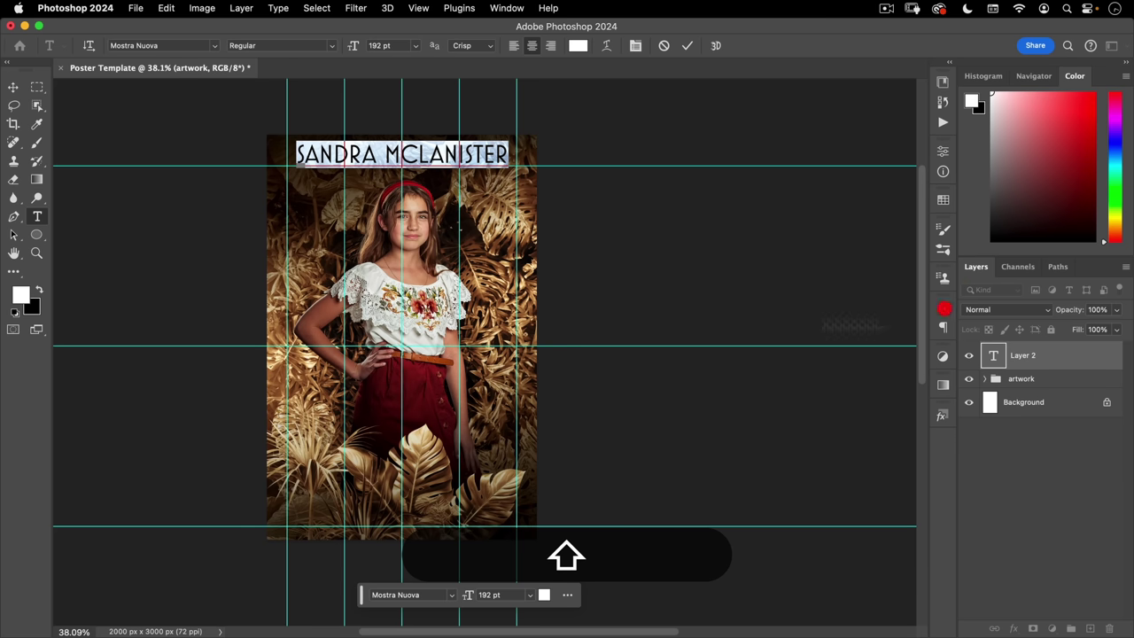
left_click(13, 87)
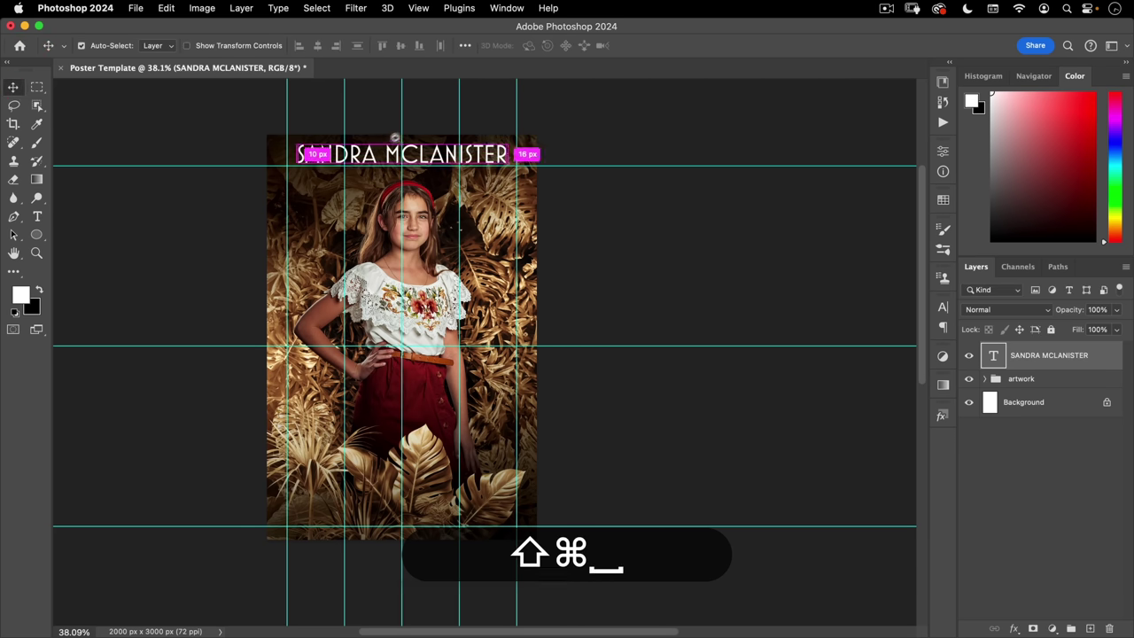
- Move the title slightly lower so it rests centred on the upper guide
left_click_drag(386, 142, 454, 122)
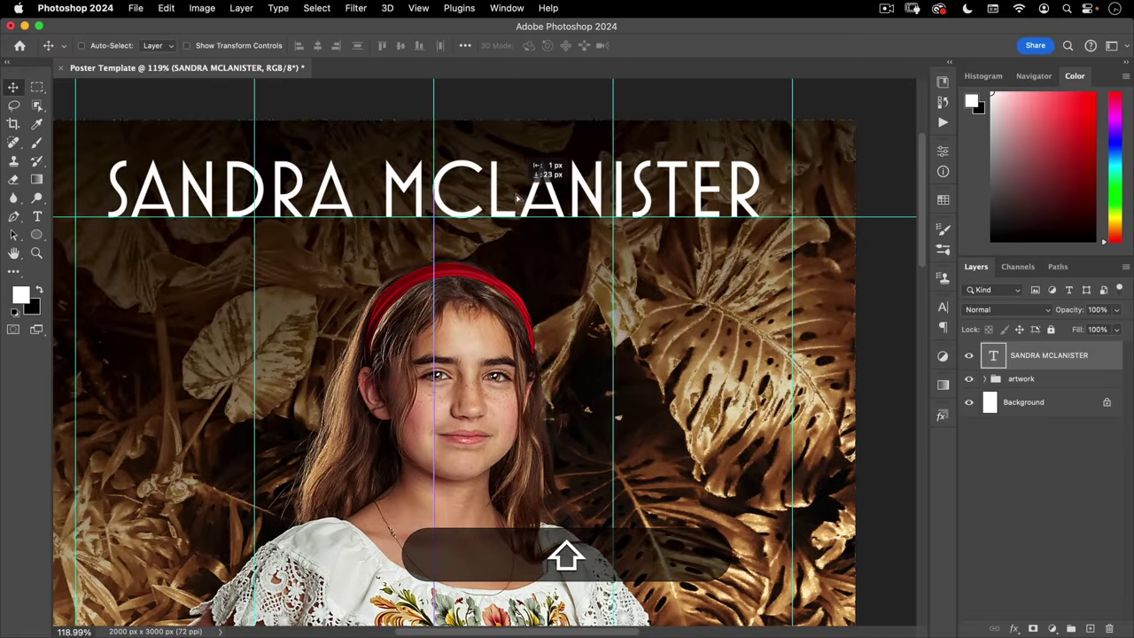
left_click_drag(515, 182, 514, 185)
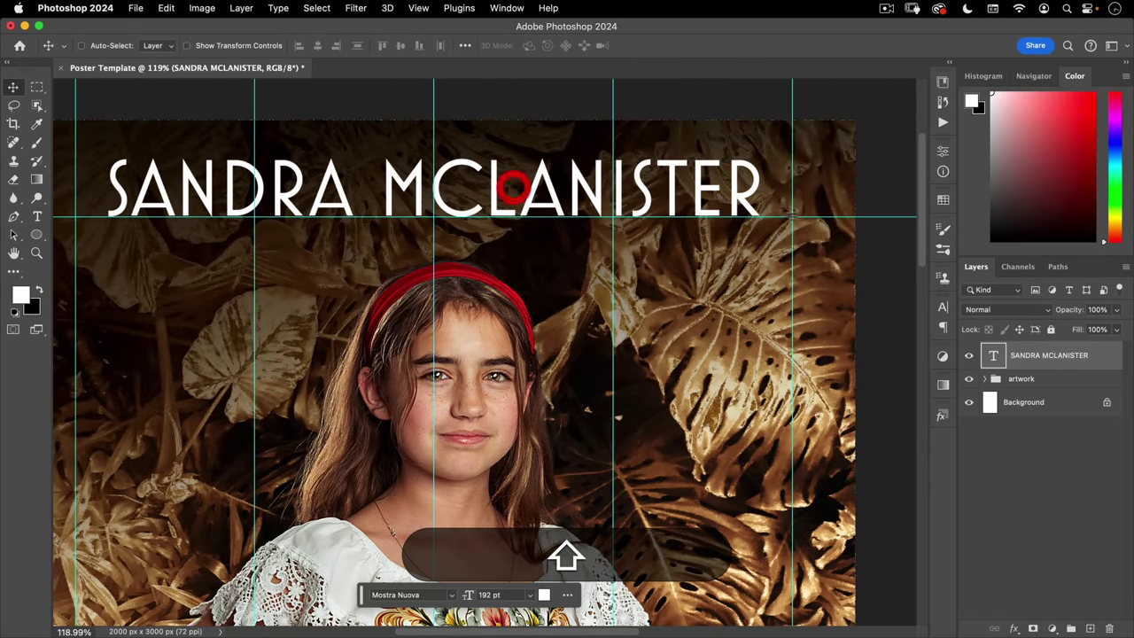
key("shift+Down")
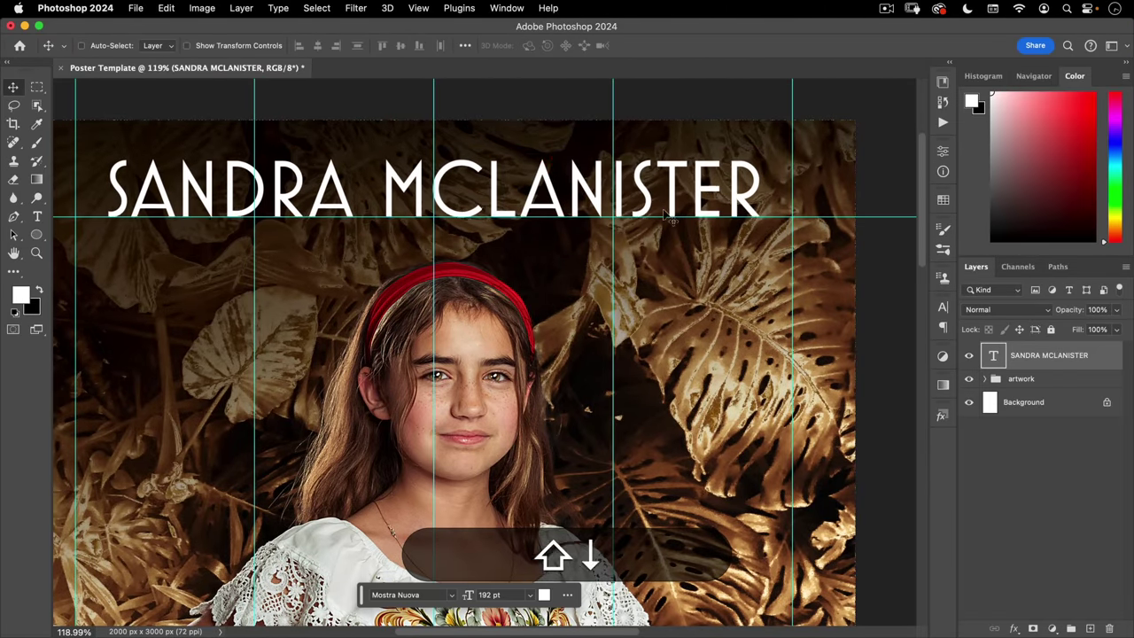
key("space")
left_click_drag(294, 255, 360, 307)
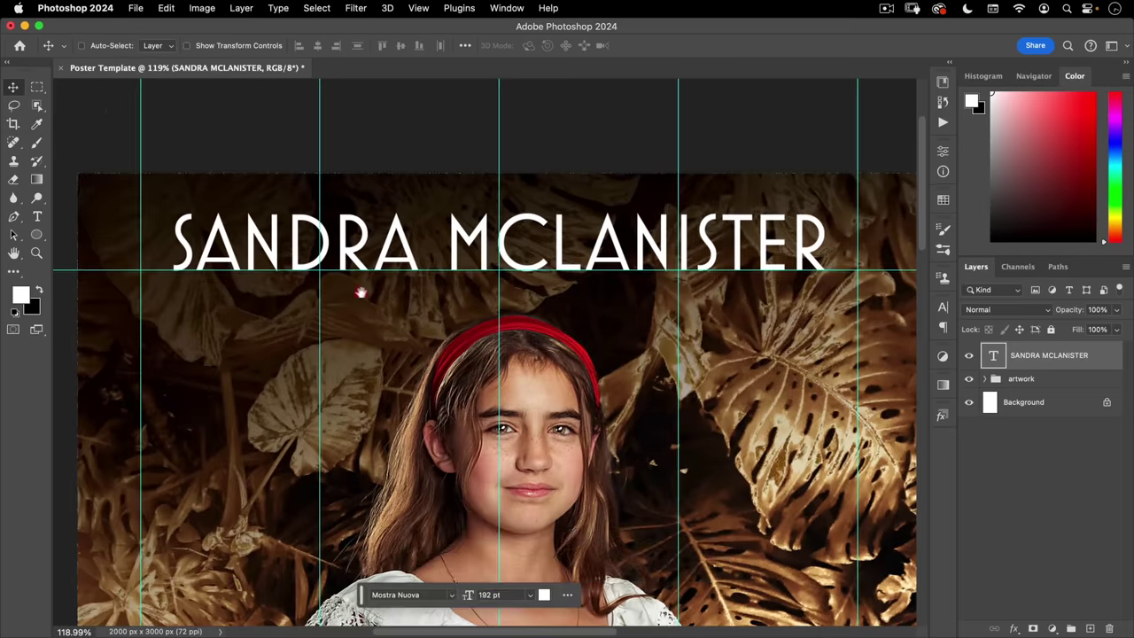
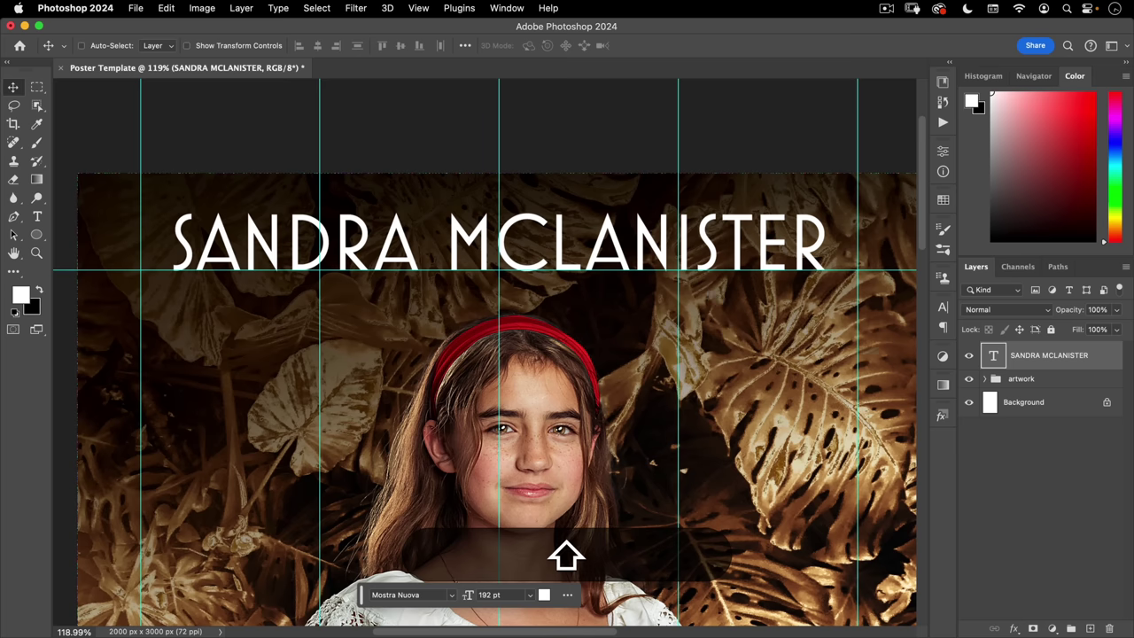
- Convert the name text layer to a smart object and rename it 'title background'
right_click(1097, 359)
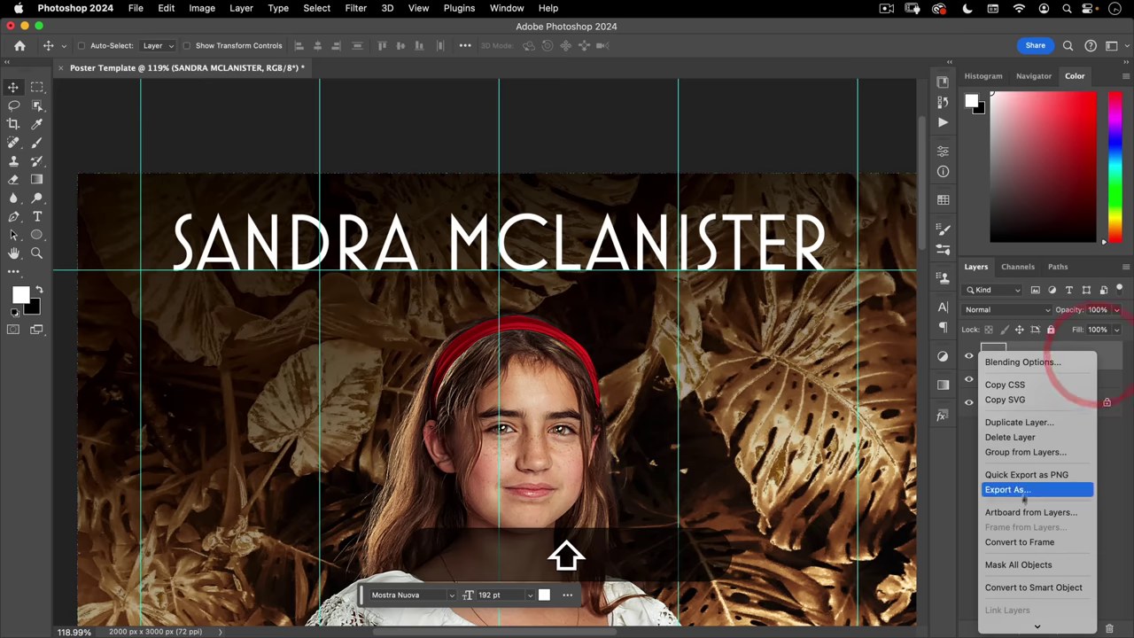
left_click(1010, 588)
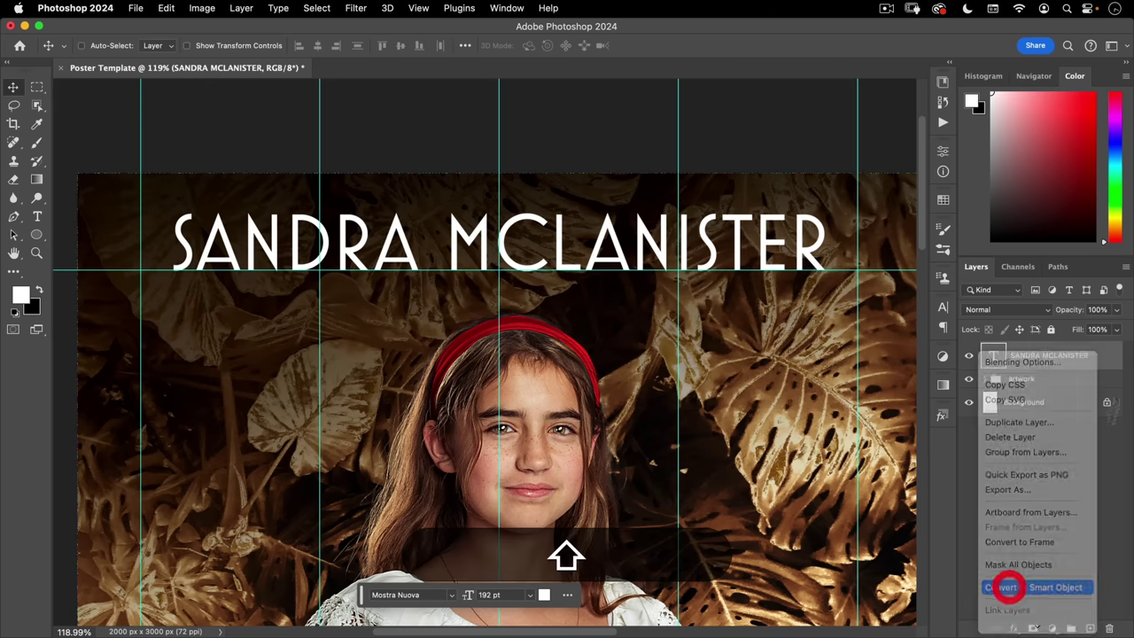
double_click(1025, 356)
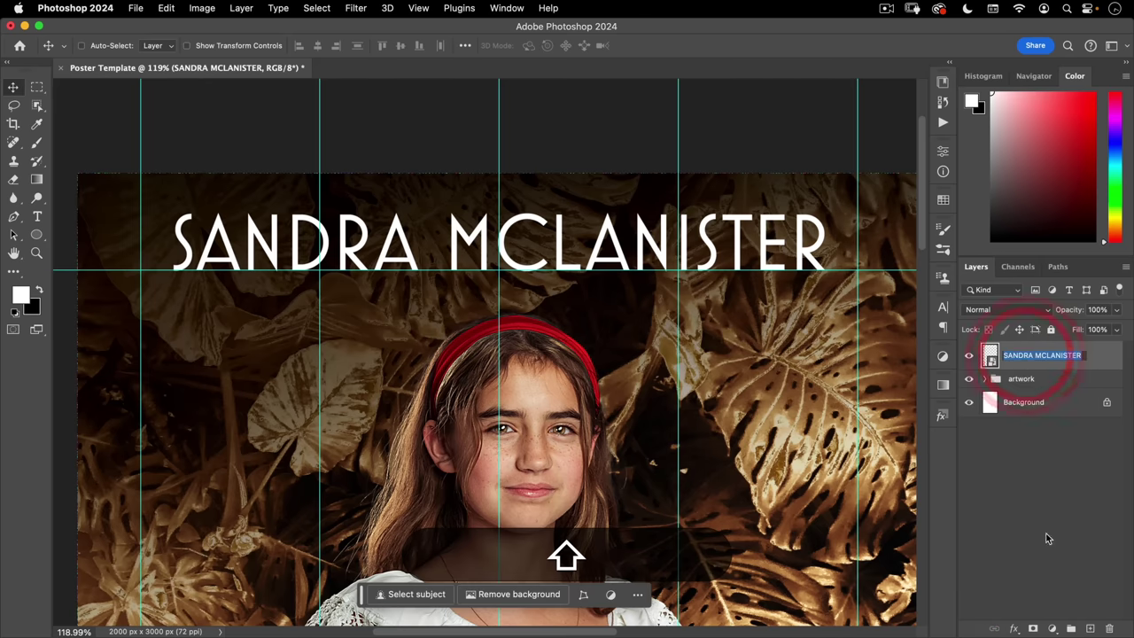
type("TITLE")
key("shift+super+a")
type("title back")
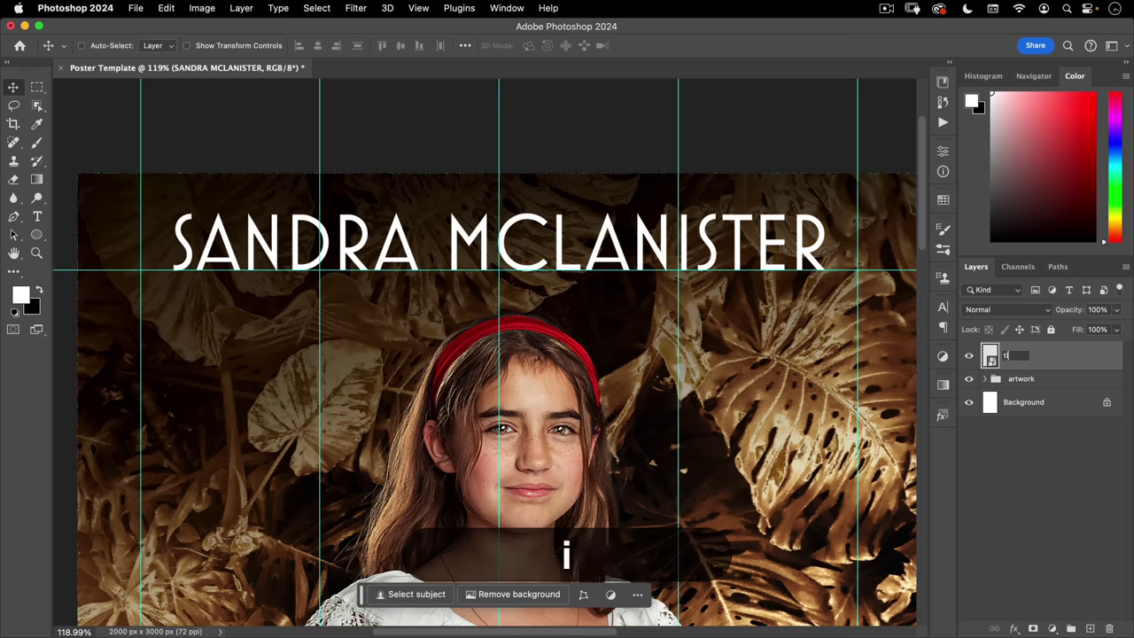
type("ground'")
key("BackSpace")
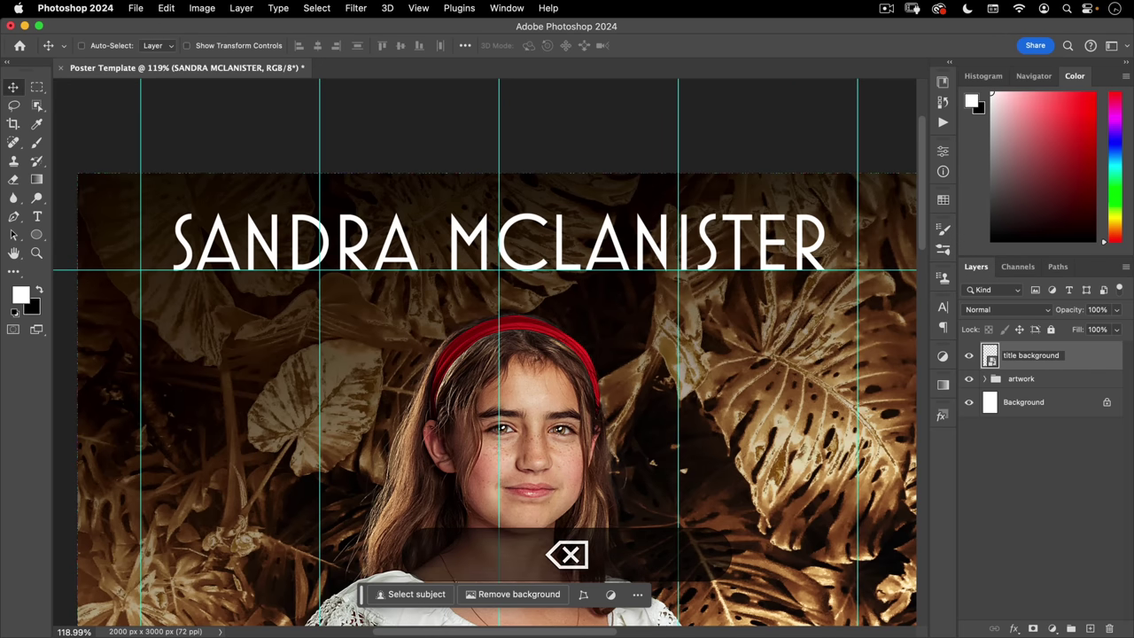
key("Return")
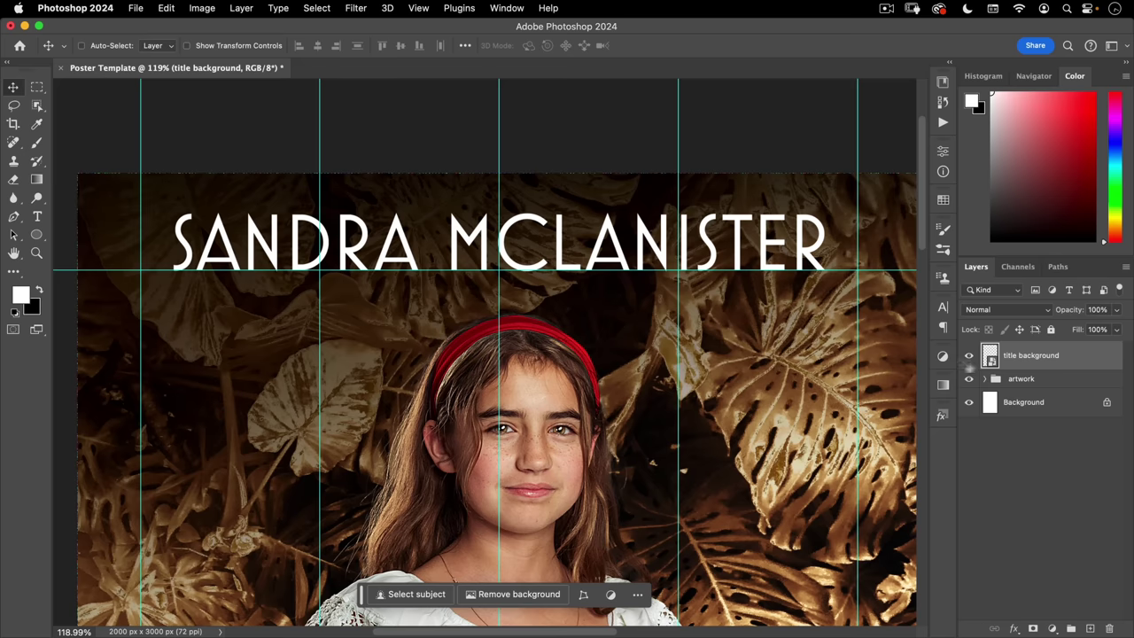
- Add a Gradient Overlay using the third Nucly Gold gradient to the title background layer
left_click(1015, 630)
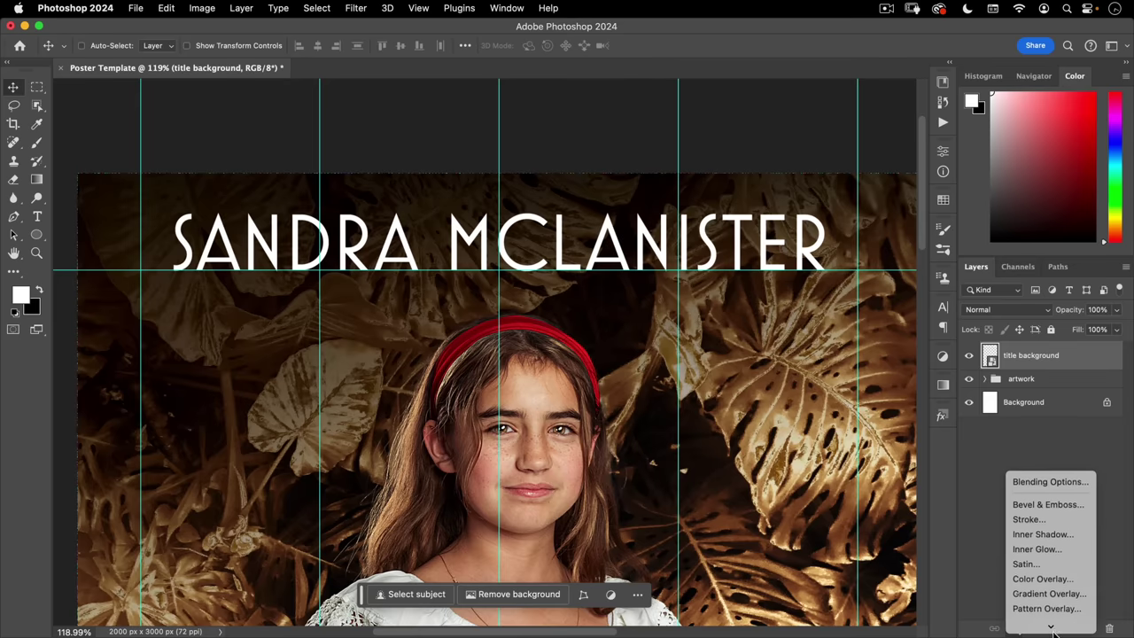
left_click(1050, 579)
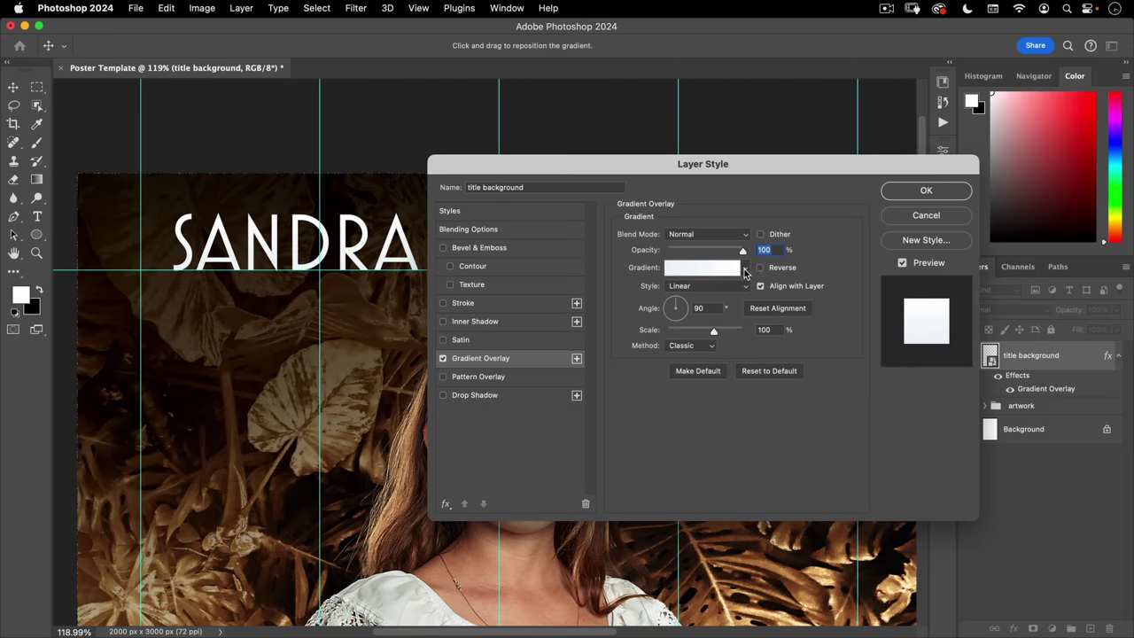
left_click(745, 269)
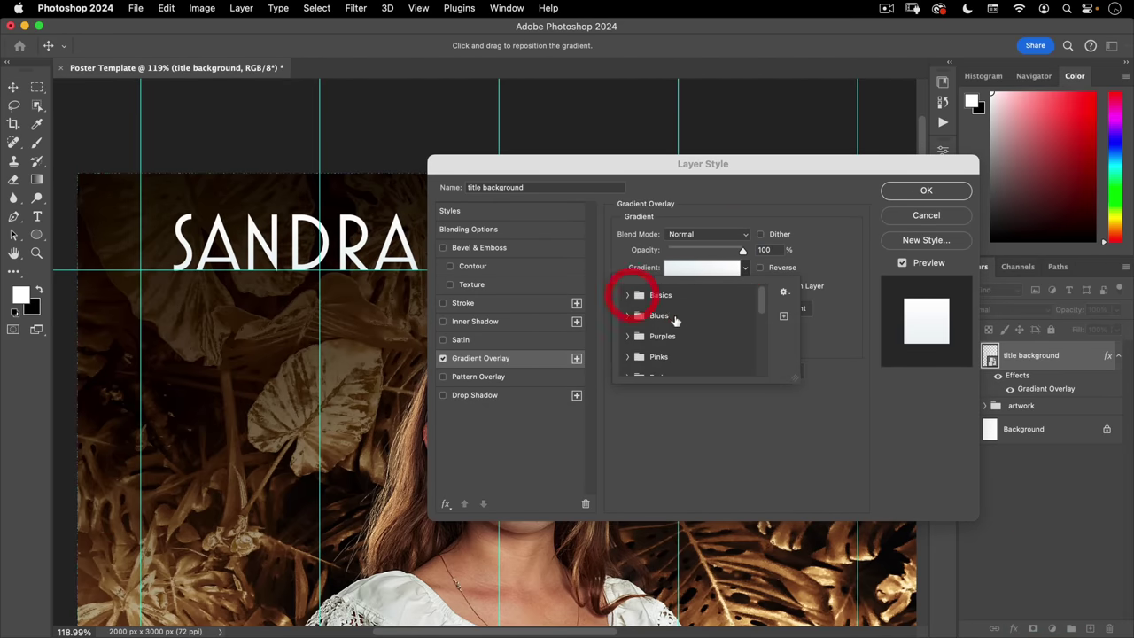
scroll(675, 327, "down", 5)
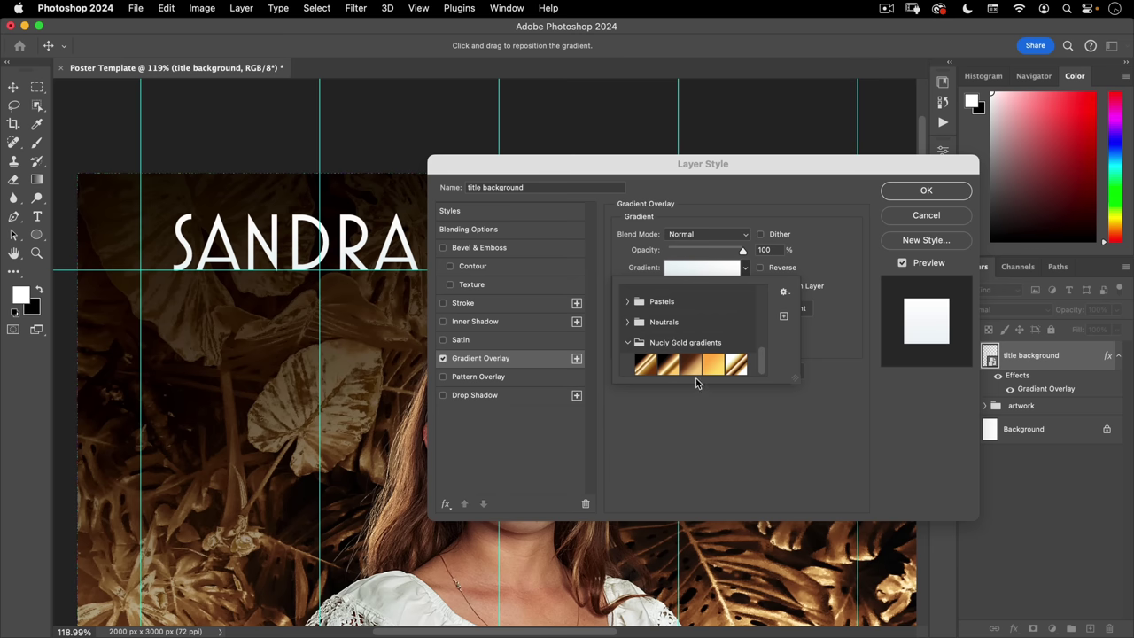
left_click(692, 365)
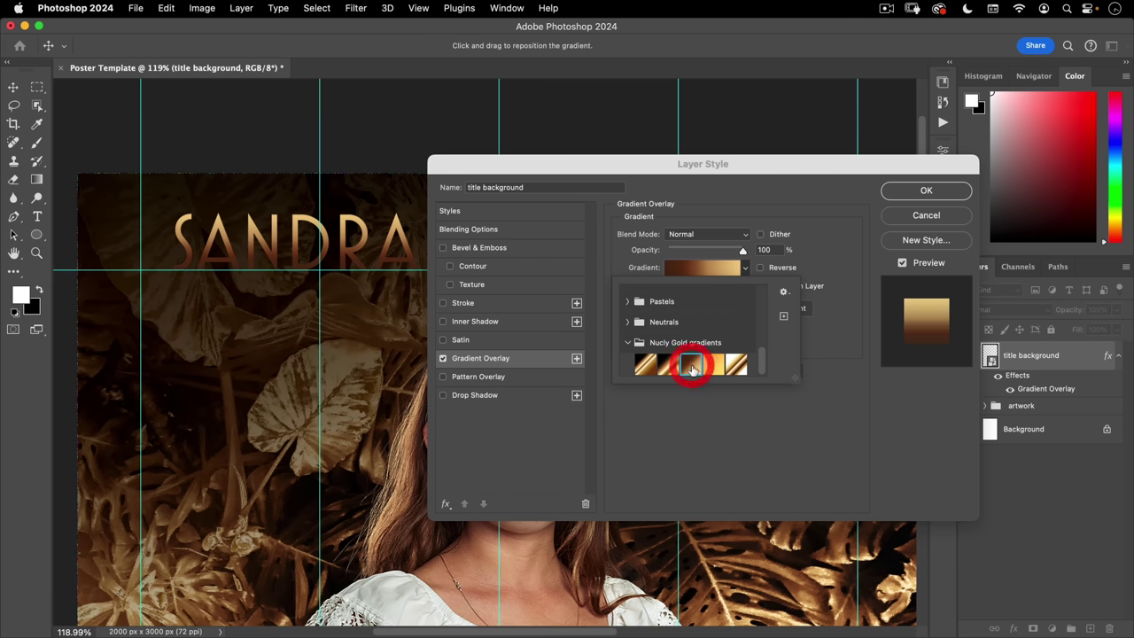
left_click(624, 213)
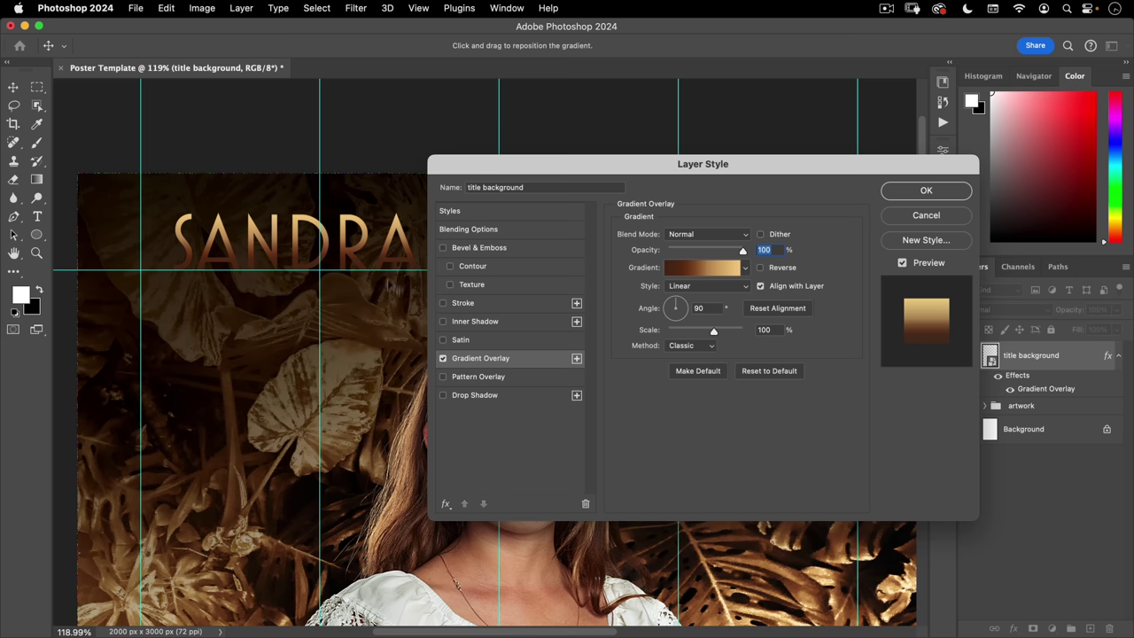
left_click(923, 191)
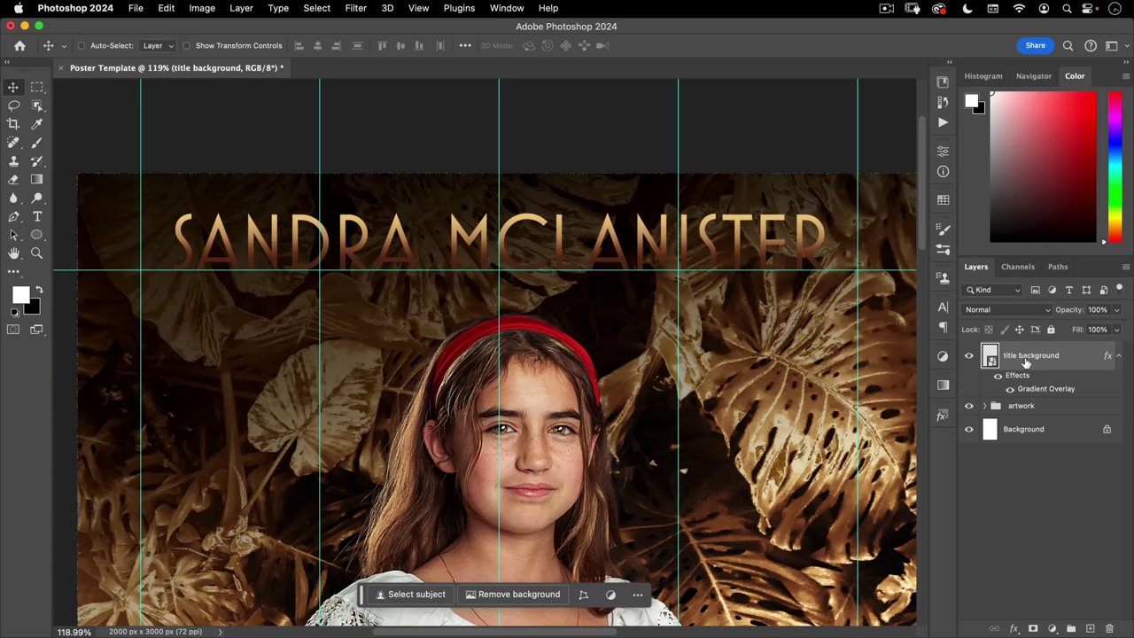
key("alt")
- Duplicate title background above itself and name the copy 'main title'
left_click_drag(1014, 354, 1014, 347)
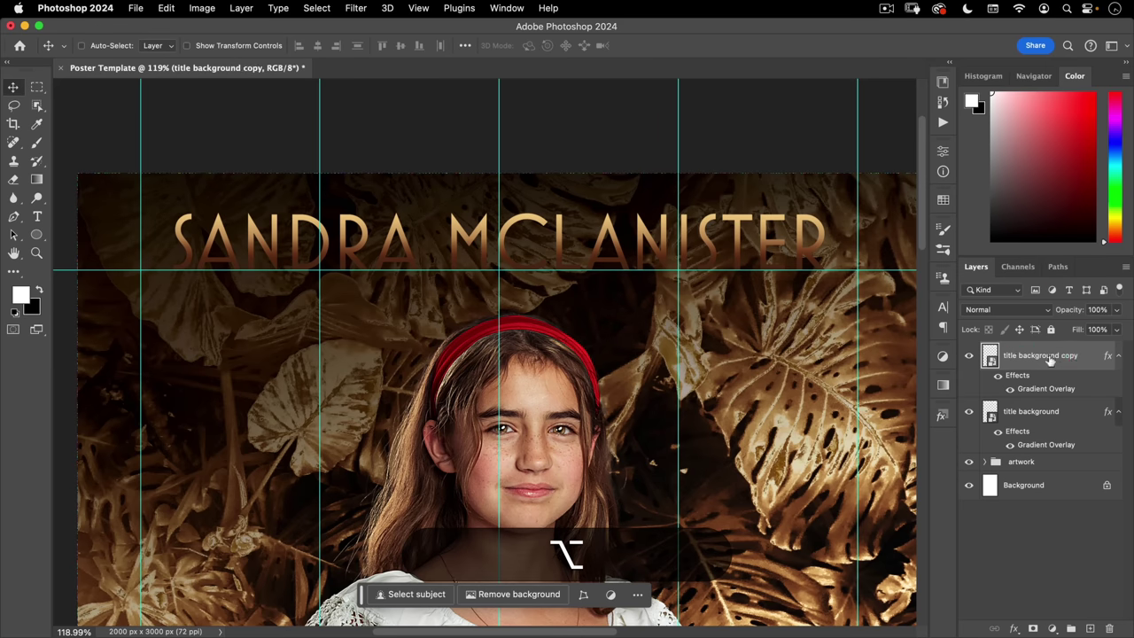
double_click(1020, 357)
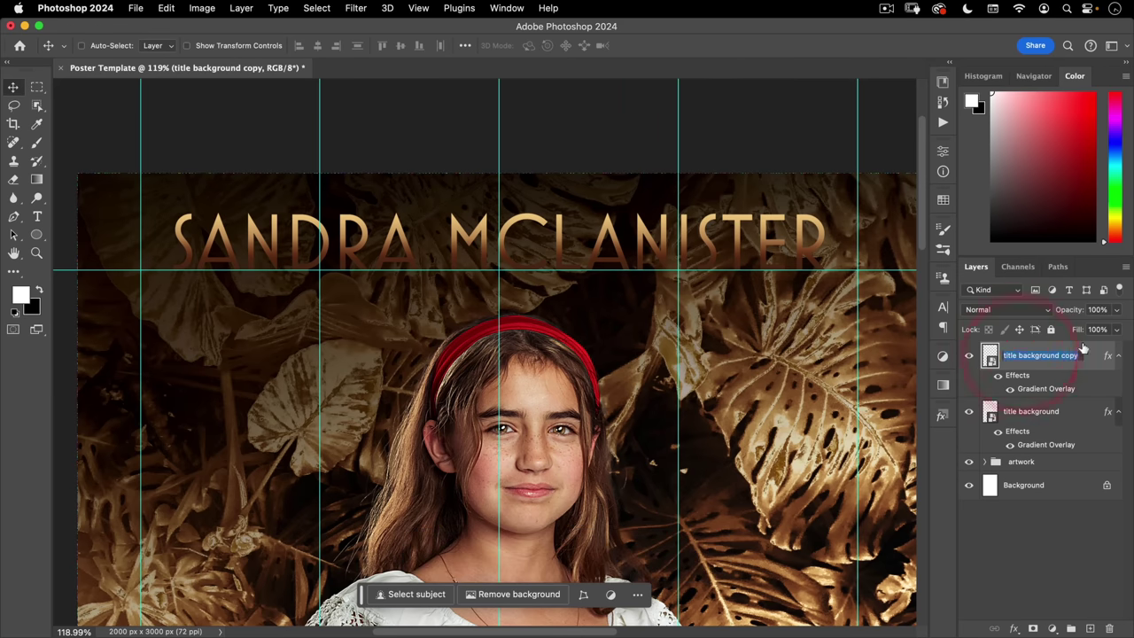
type("main title")
key("Return")
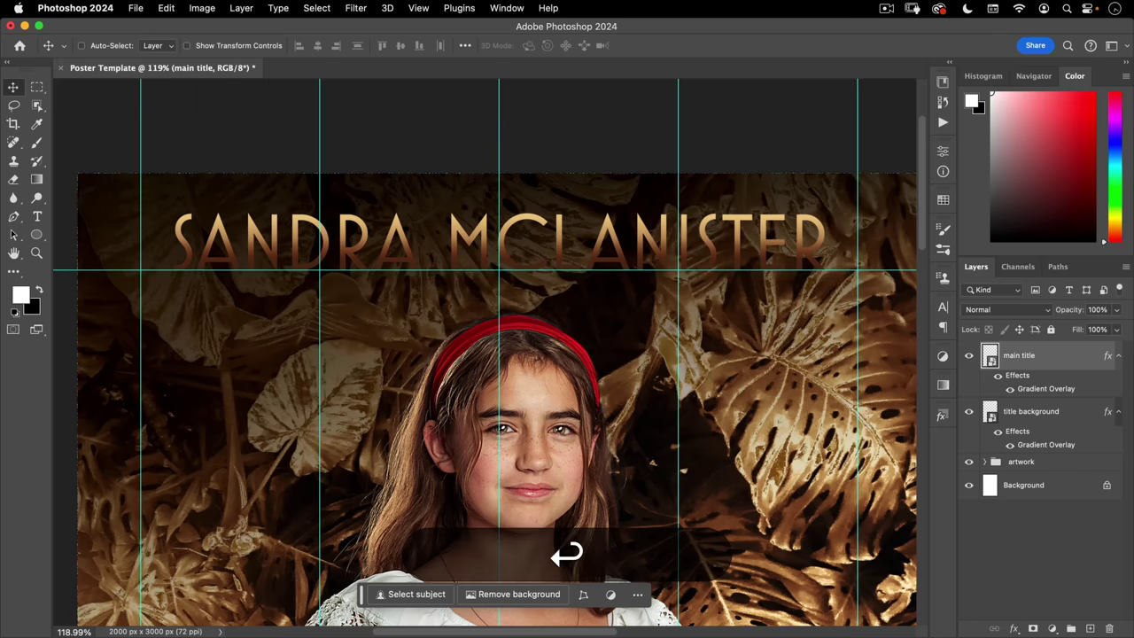
- Scale main title to 101.5% width and nudge it slightly up
key("super")
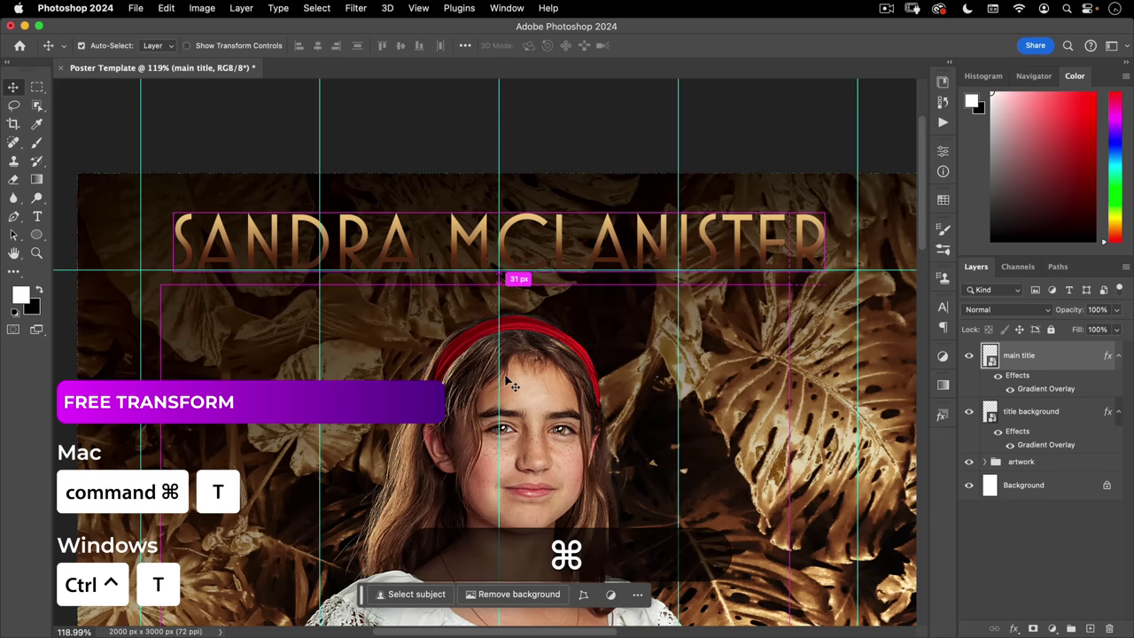
key("super+t")
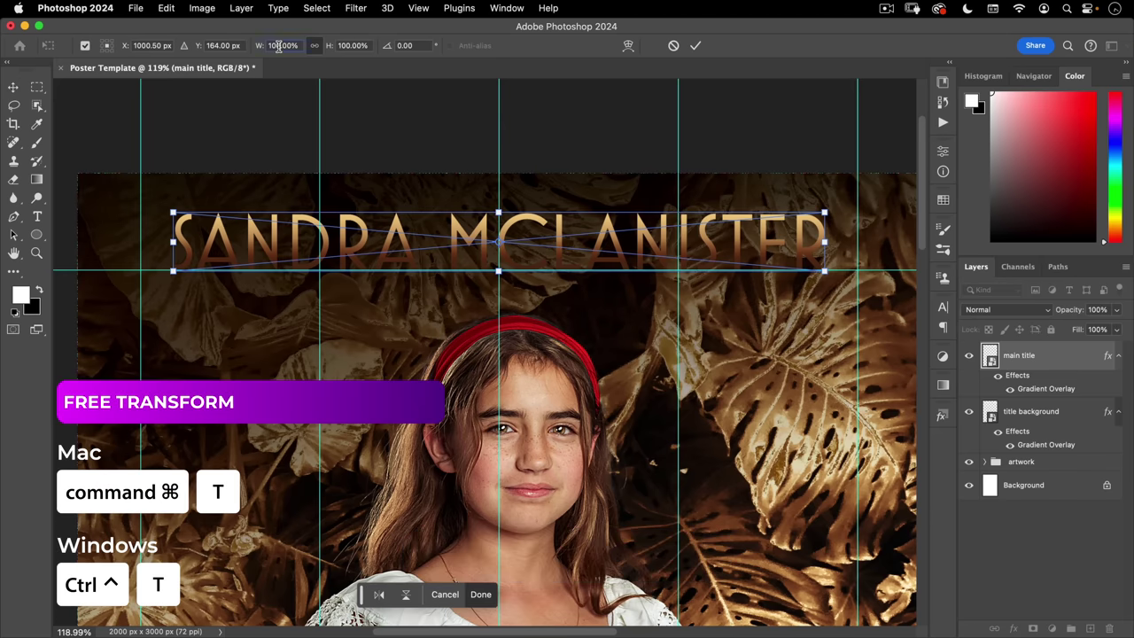
left_click(279, 46)
type("101")
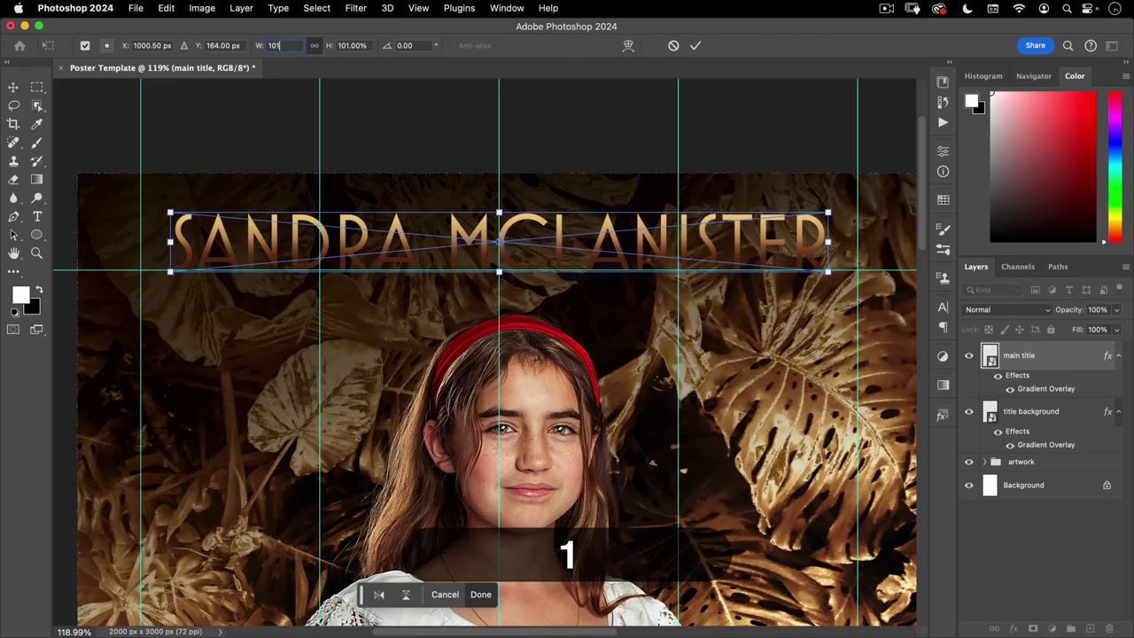
type(".5")
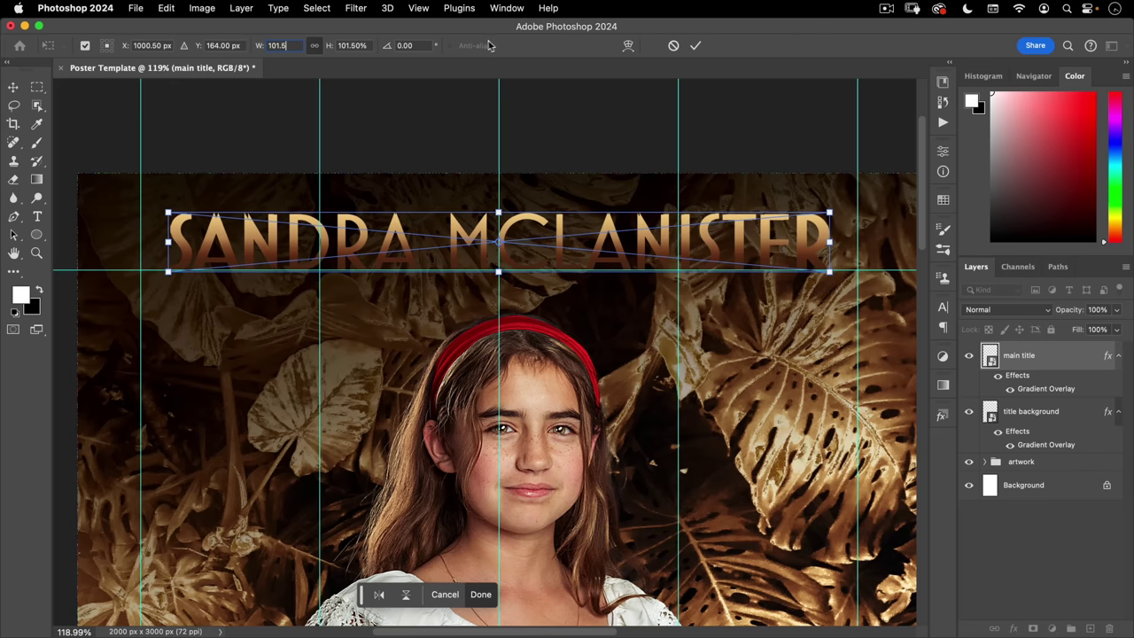
left_click(694, 45)
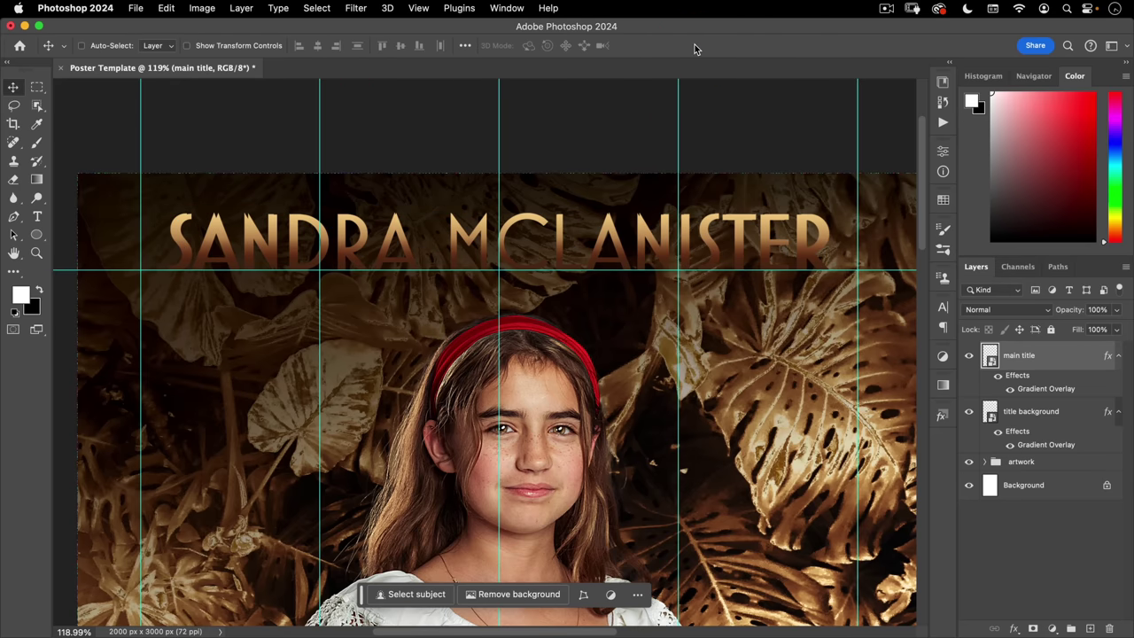
key("Up")
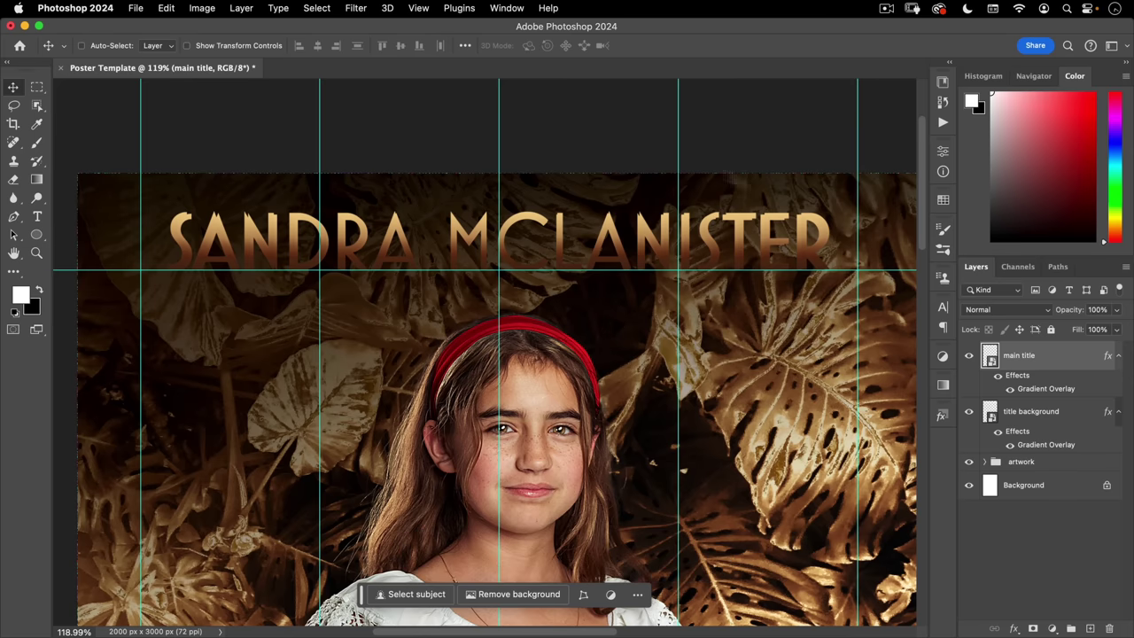
left_click(506, 8)
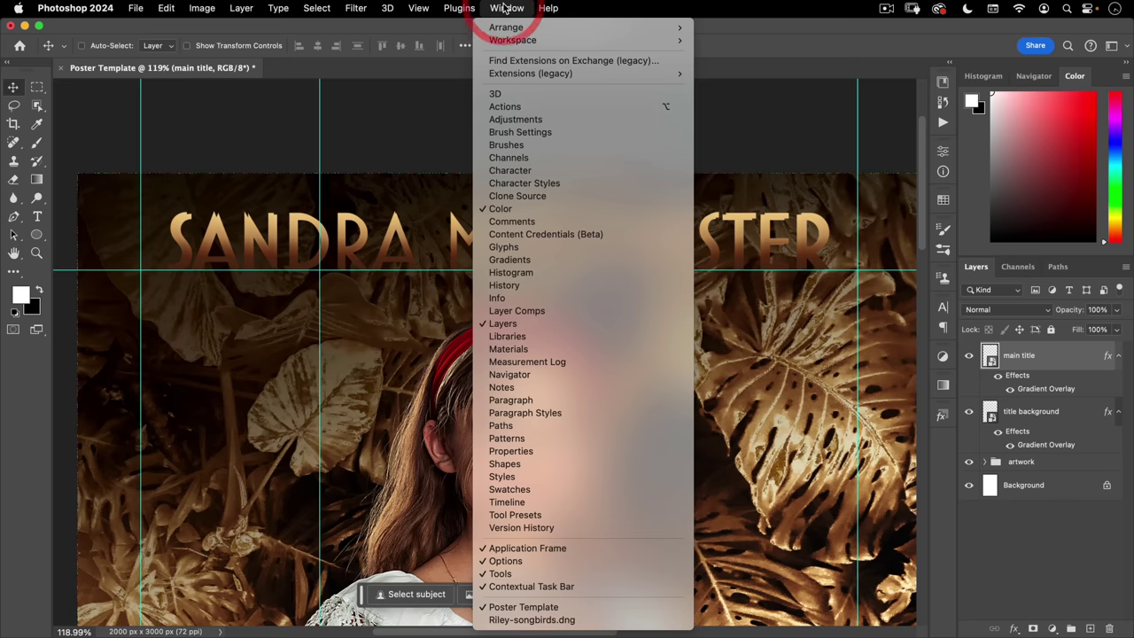
- Apply a silver style from the Natural style group to main title
left_click(543, 478)
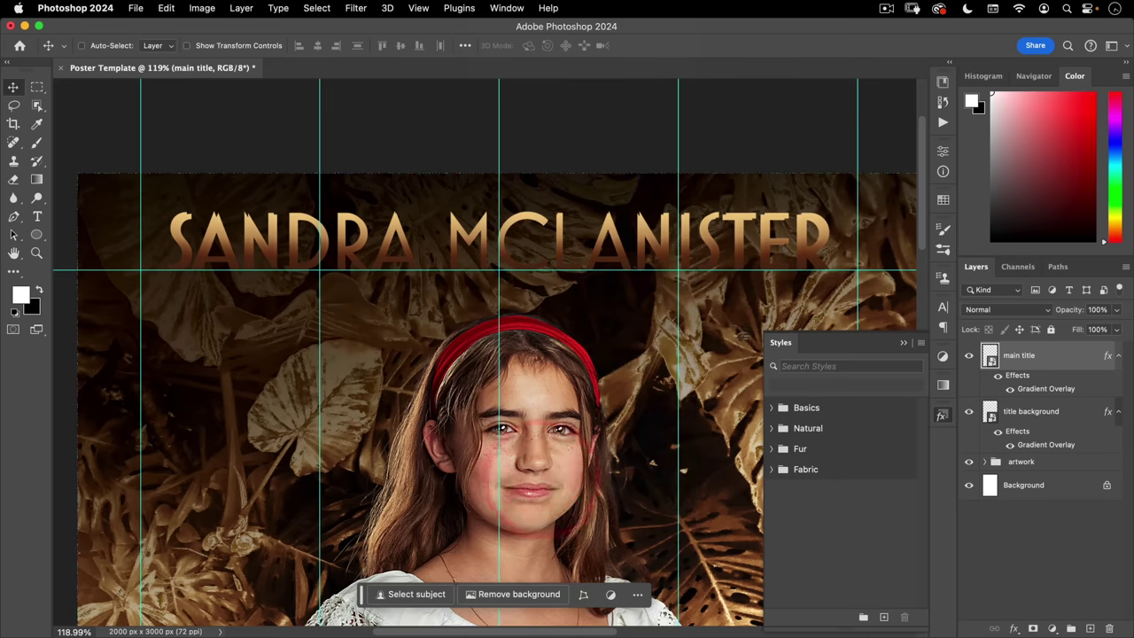
left_click(771, 470)
left_click(770, 448)
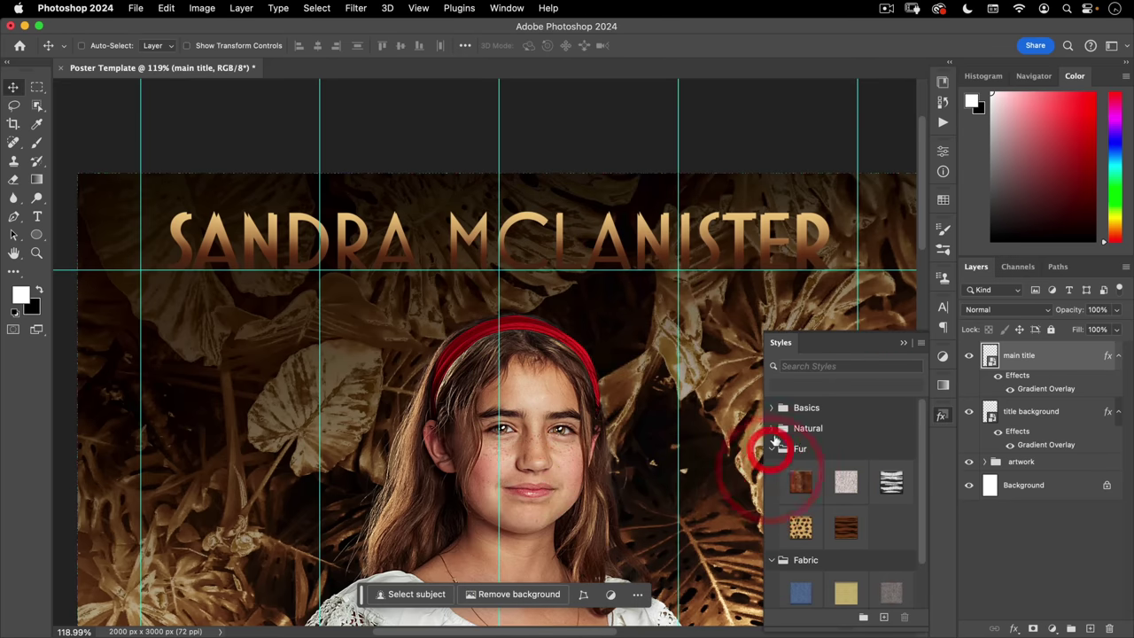
left_click(772, 428)
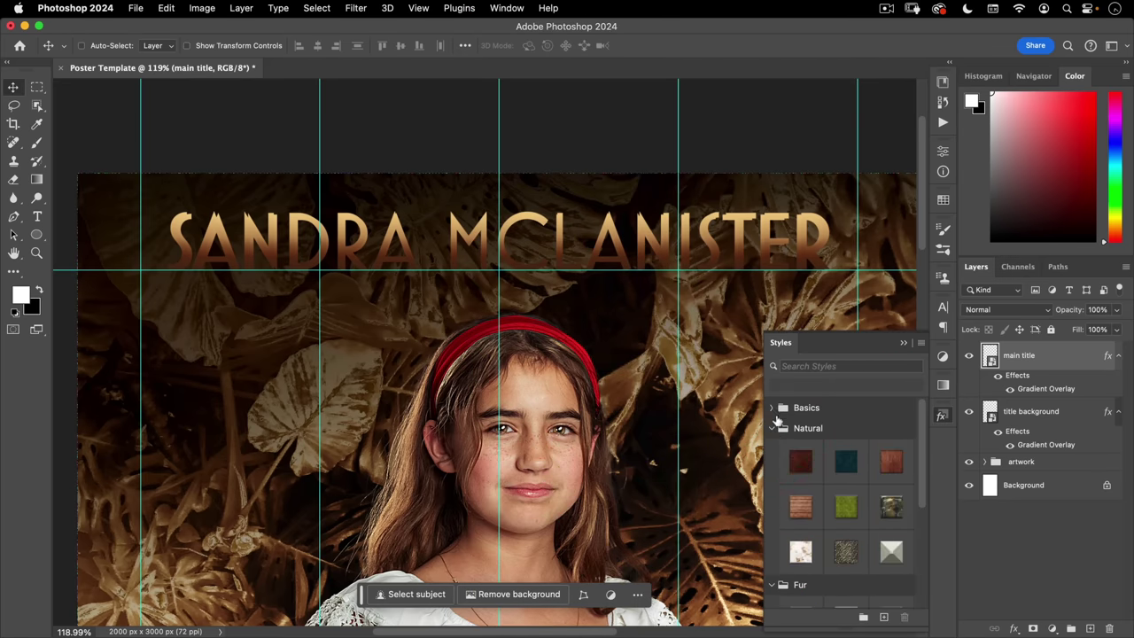
left_click(891, 551)
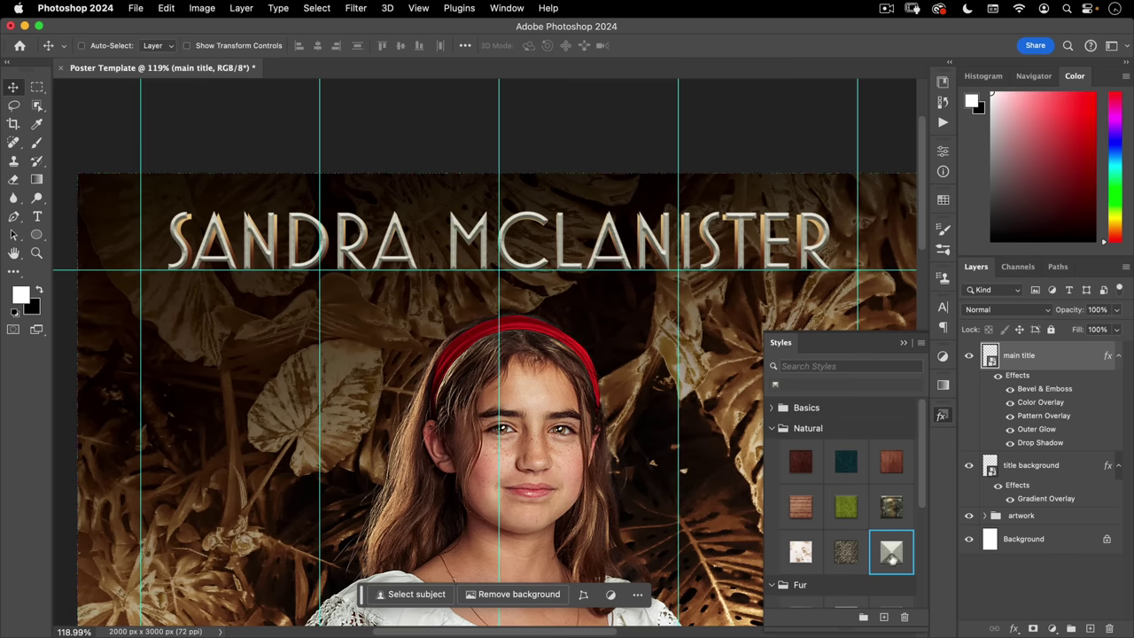
left_click(771, 428)
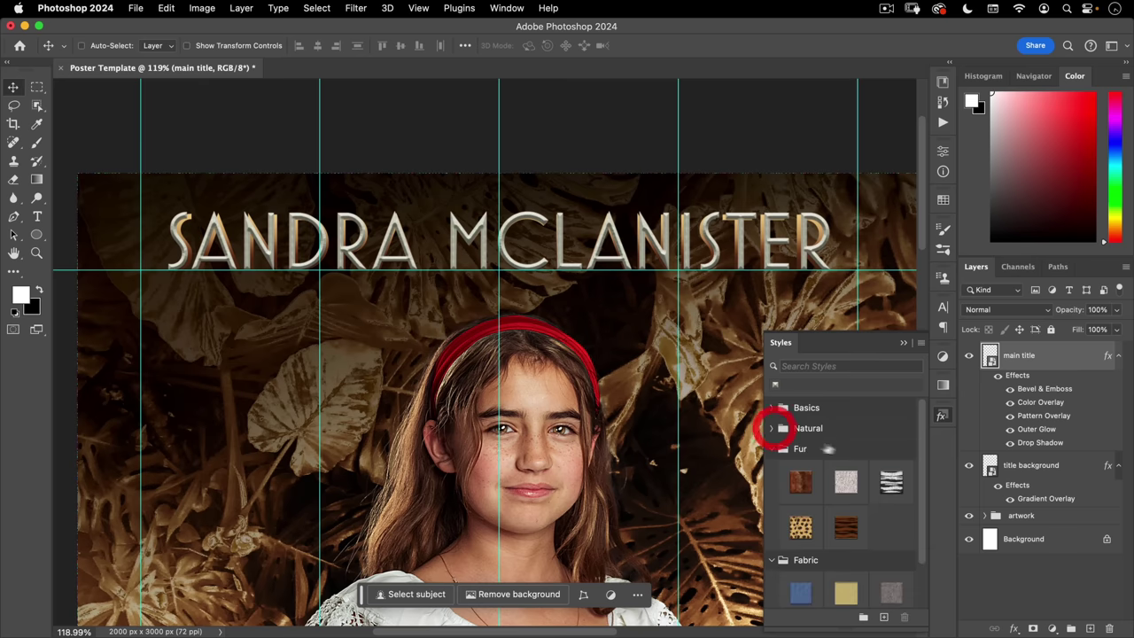
left_click(771, 448)
left_click(771, 469)
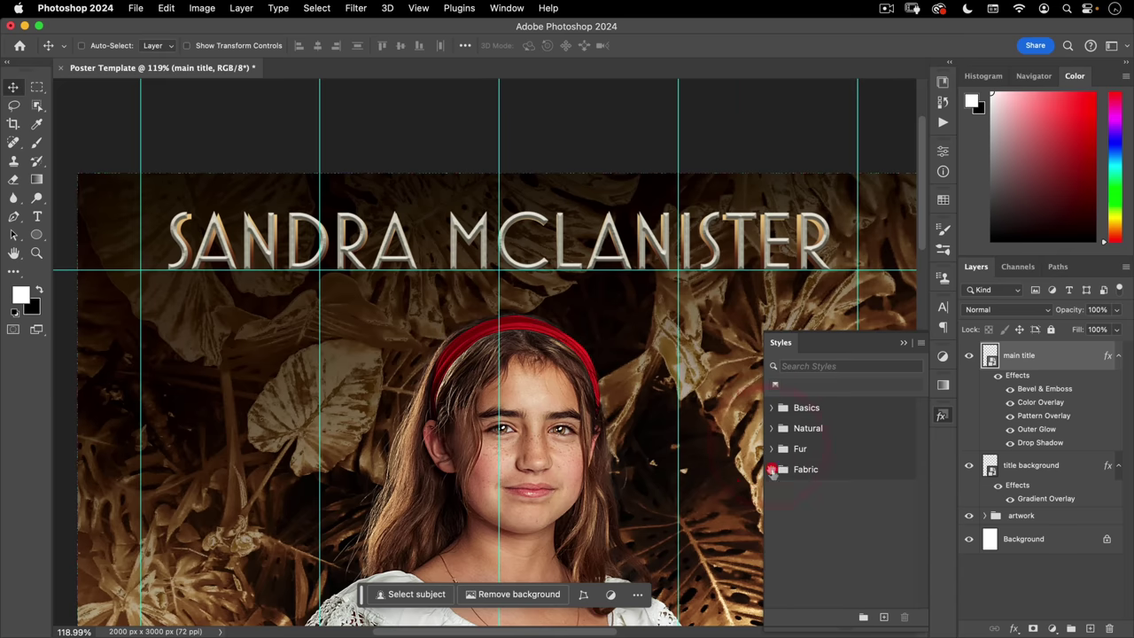
- Import Nucly Gold Styles.asl and apply its first gold style to main title
left_click(920, 343)
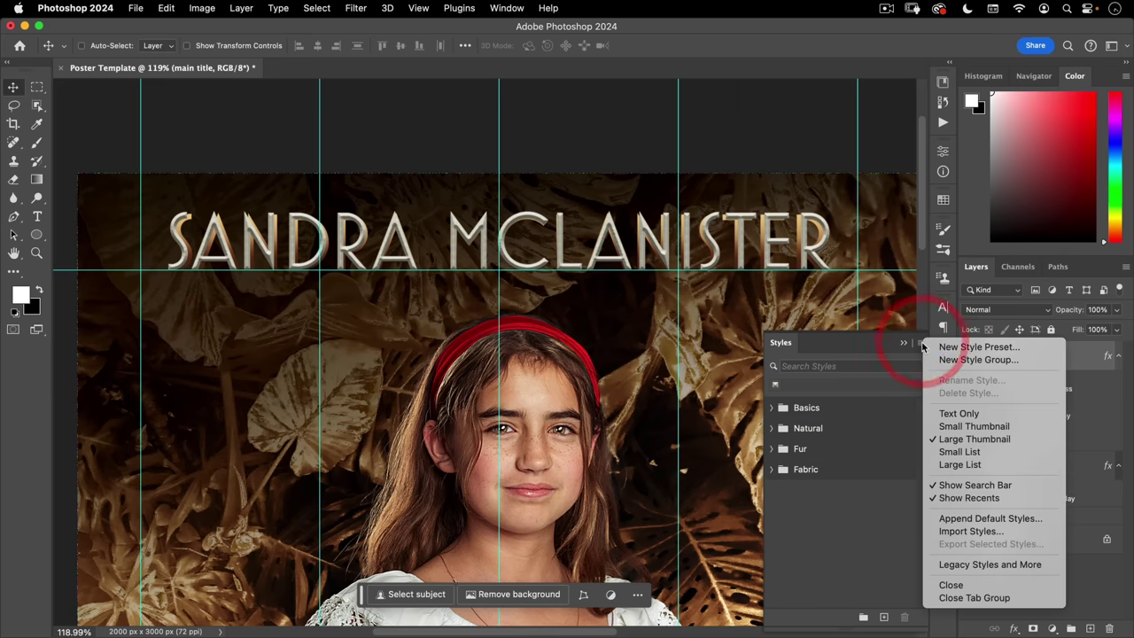
left_click(955, 530)
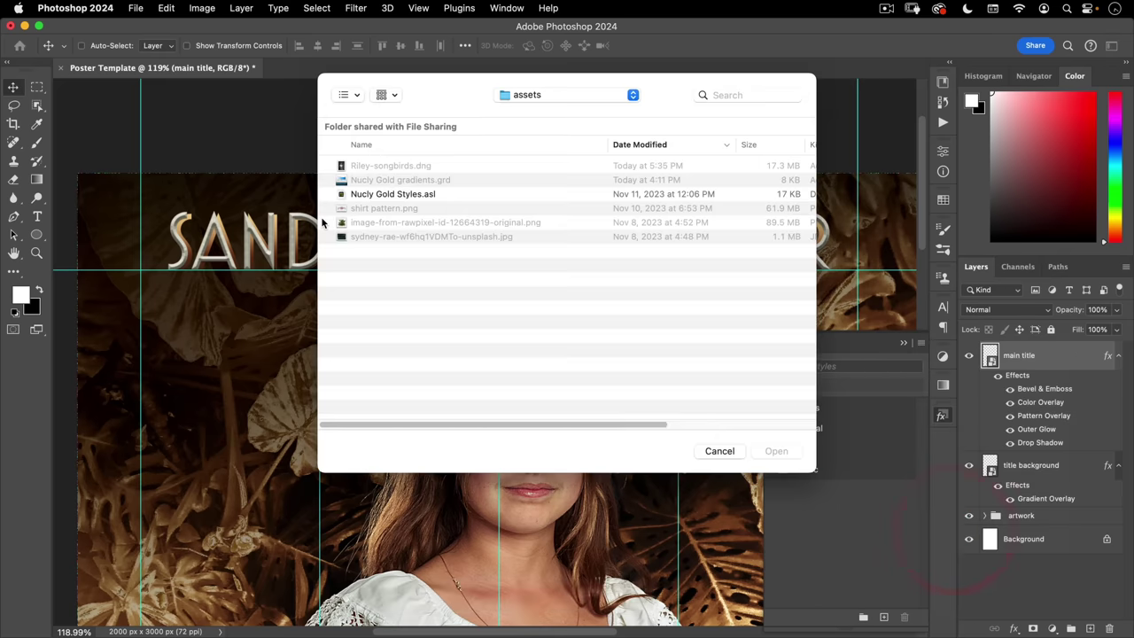
left_click(385, 198)
left_click(776, 451)
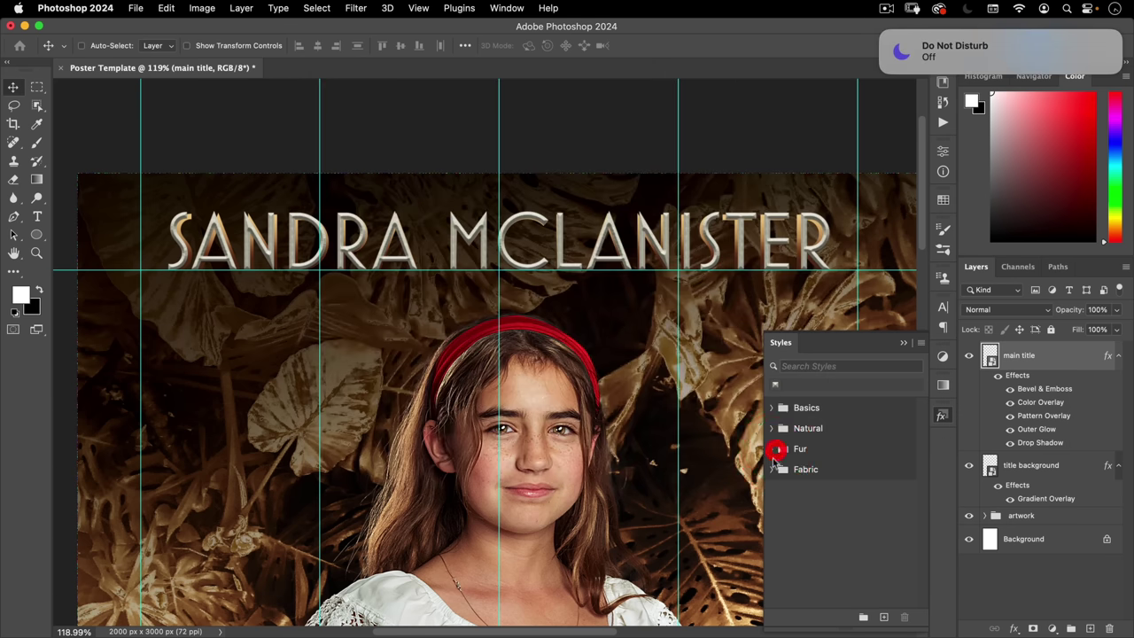
mouse_move(894, 77)
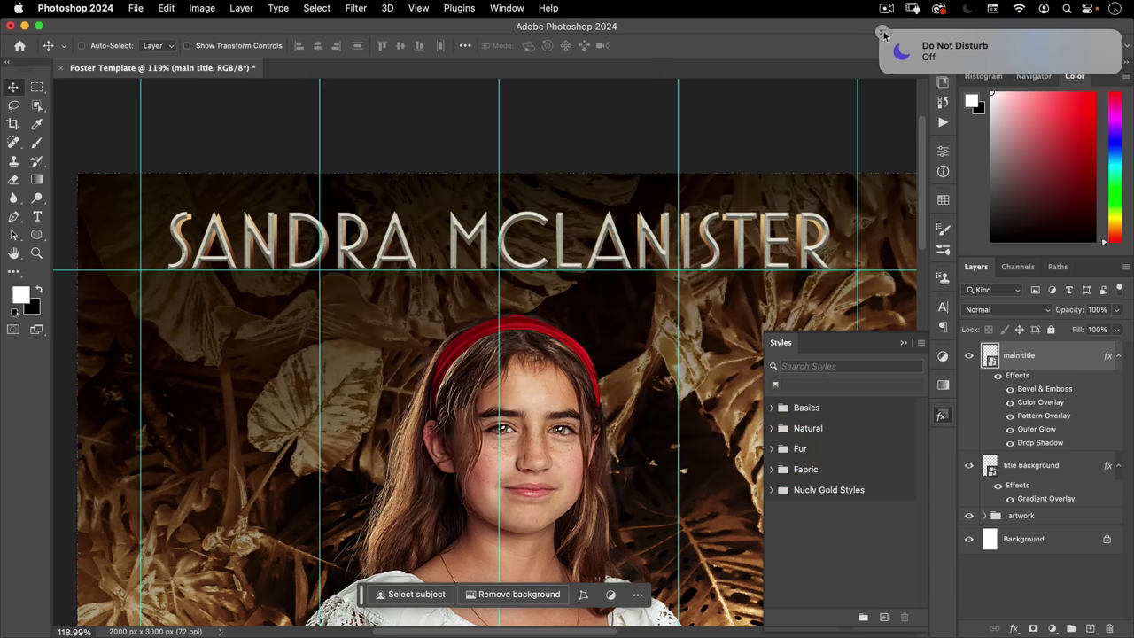
left_click(882, 33)
left_click(771, 490)
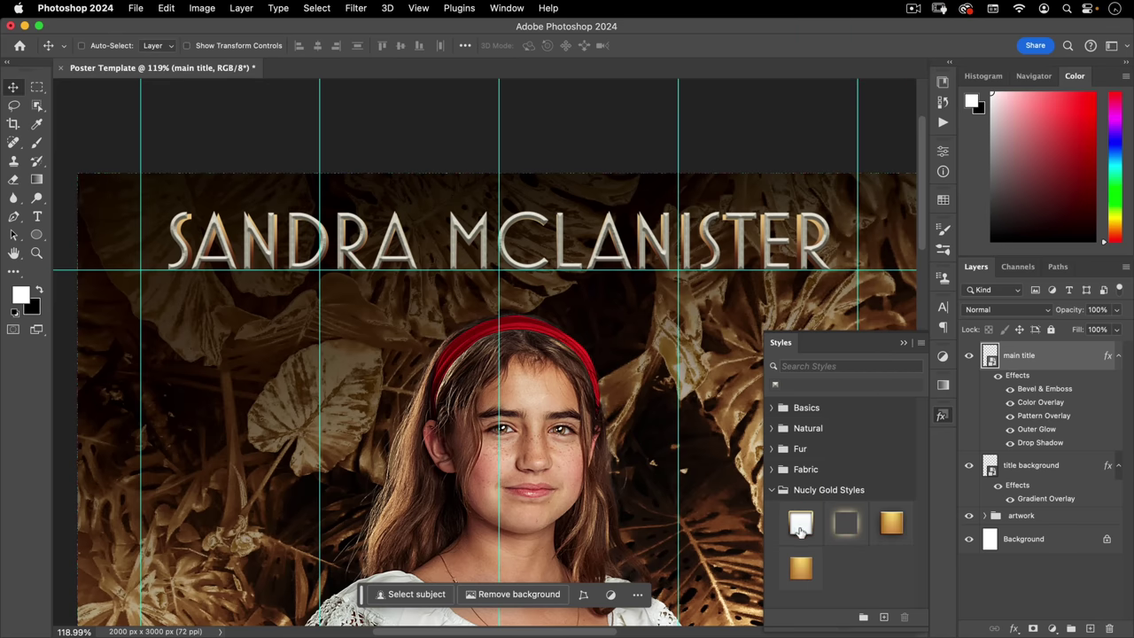
left_click(800, 526)
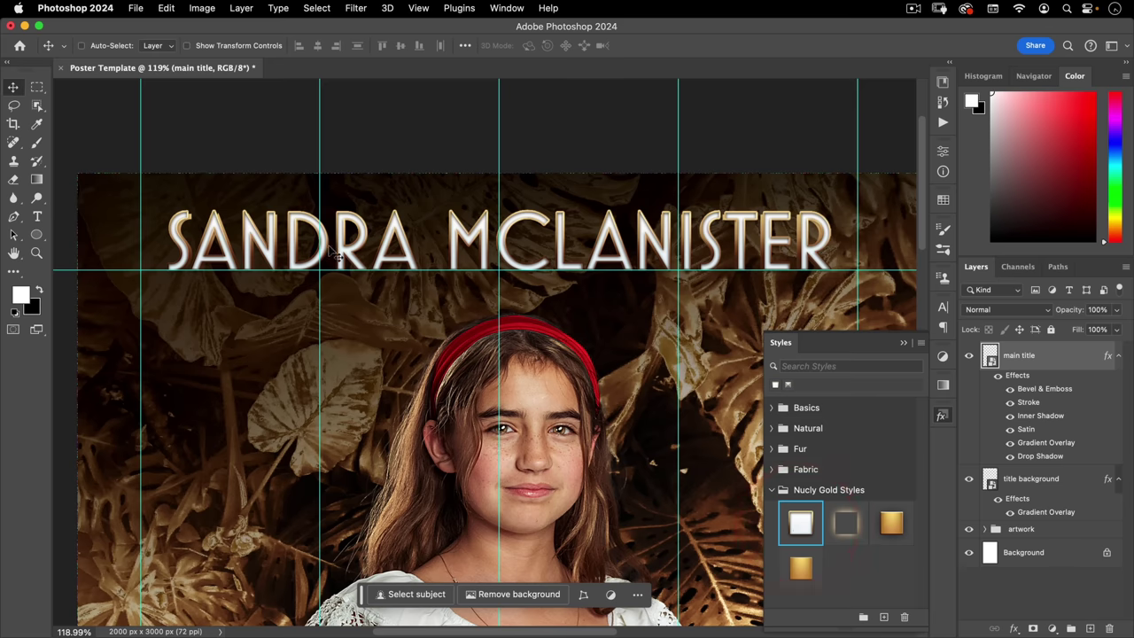
left_click(943, 418)
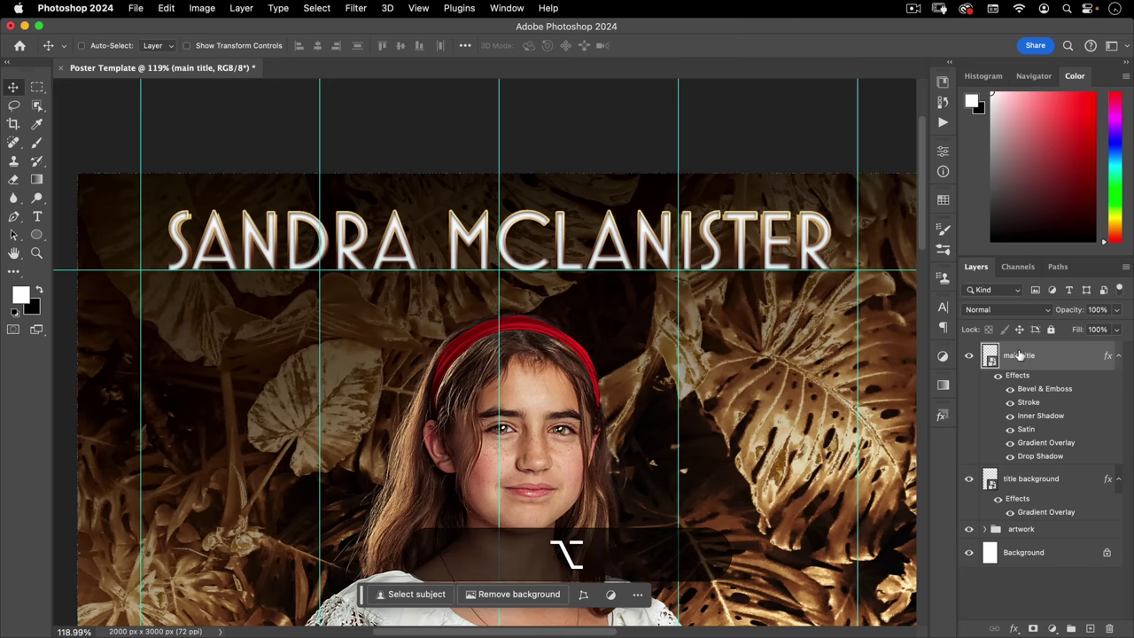
- Duplicate main title as 'title glow' and give it the Nucly Gold glow style
left_click_drag(1030, 356, 1021, 355)
double_click(1017, 355)
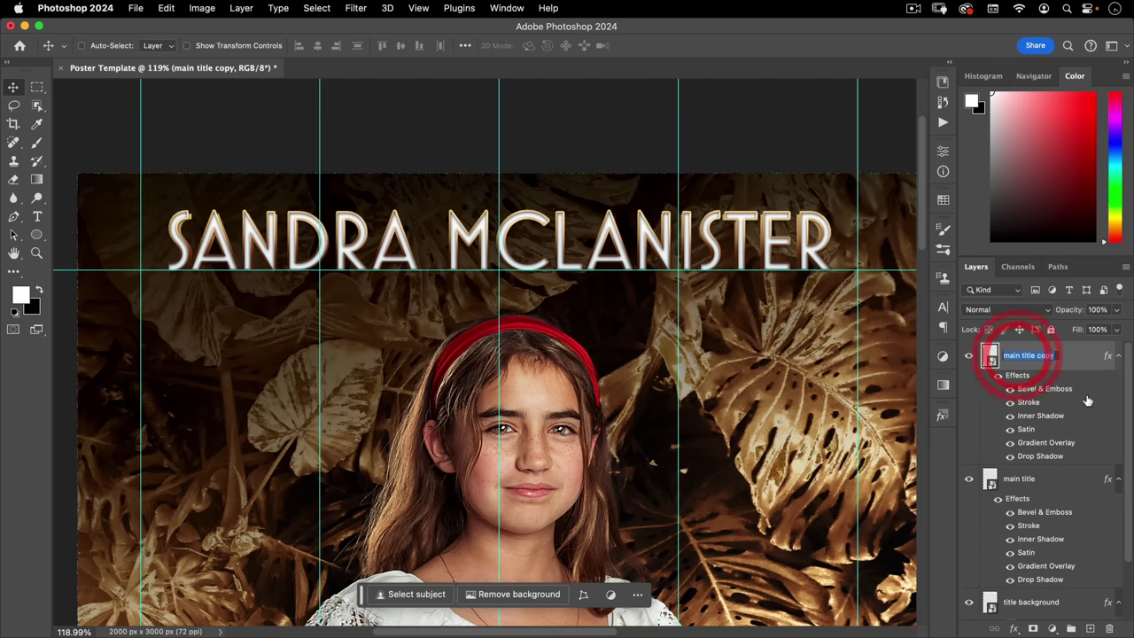
type("title glow")
key("Return")
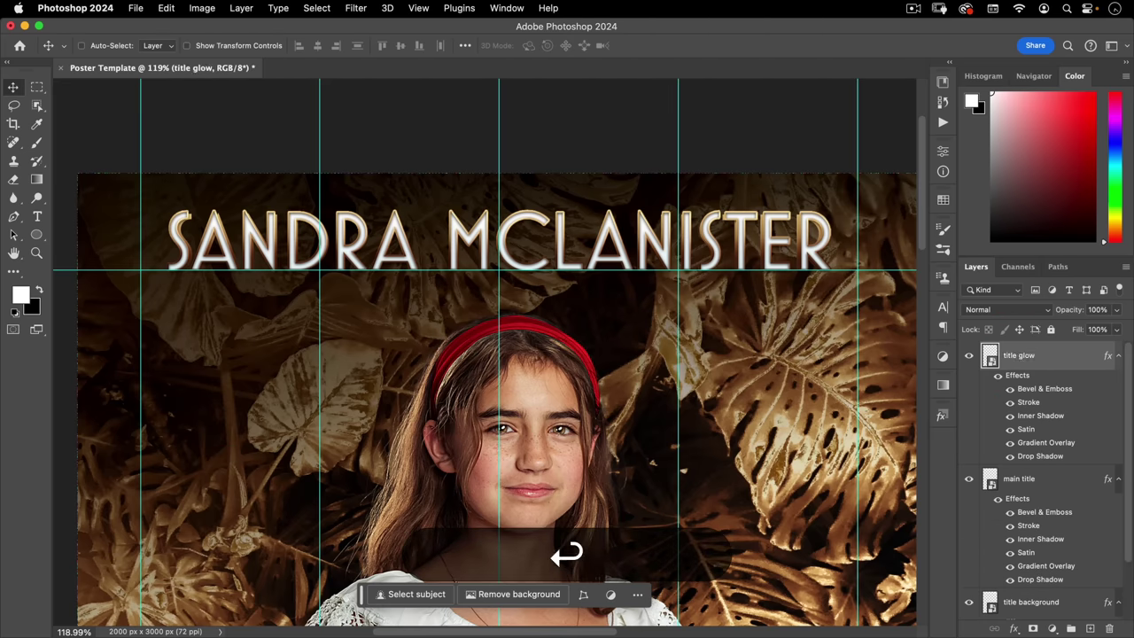
left_click(941, 416)
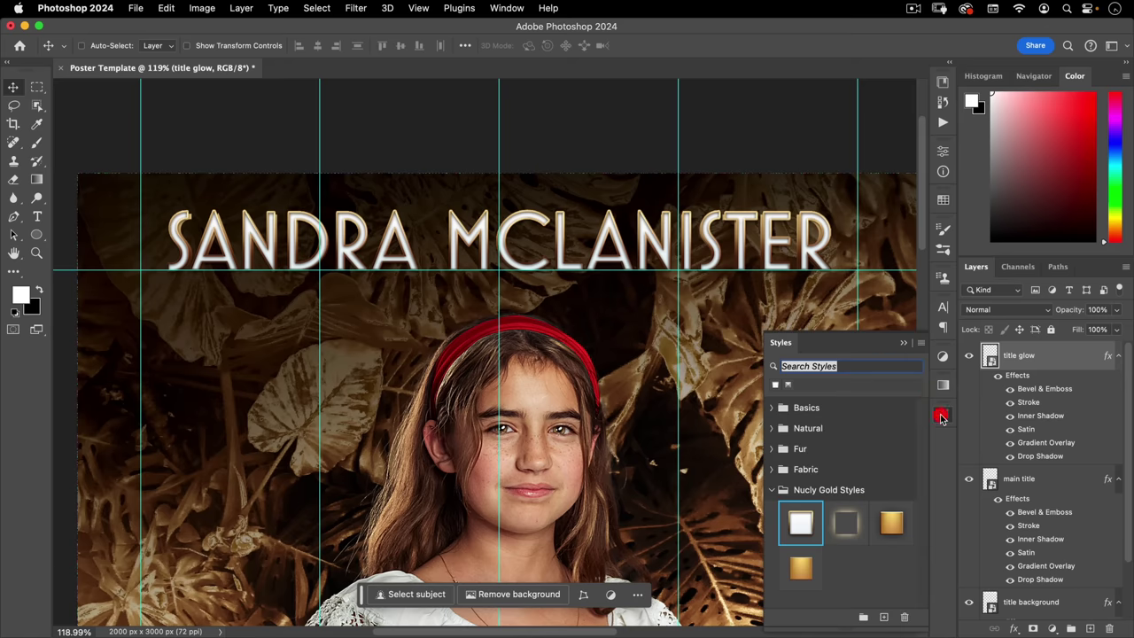
left_click(845, 528)
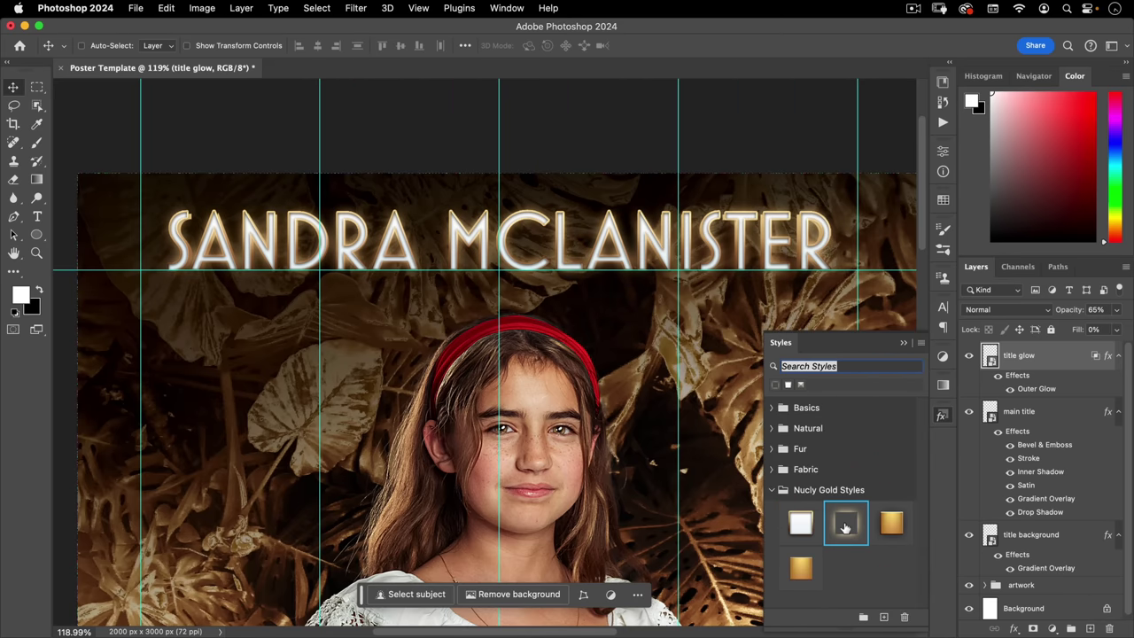
left_click(989, 356)
- Add a layer mask to title glow and fade it with a vertical black gradient
left_click(1033, 629)
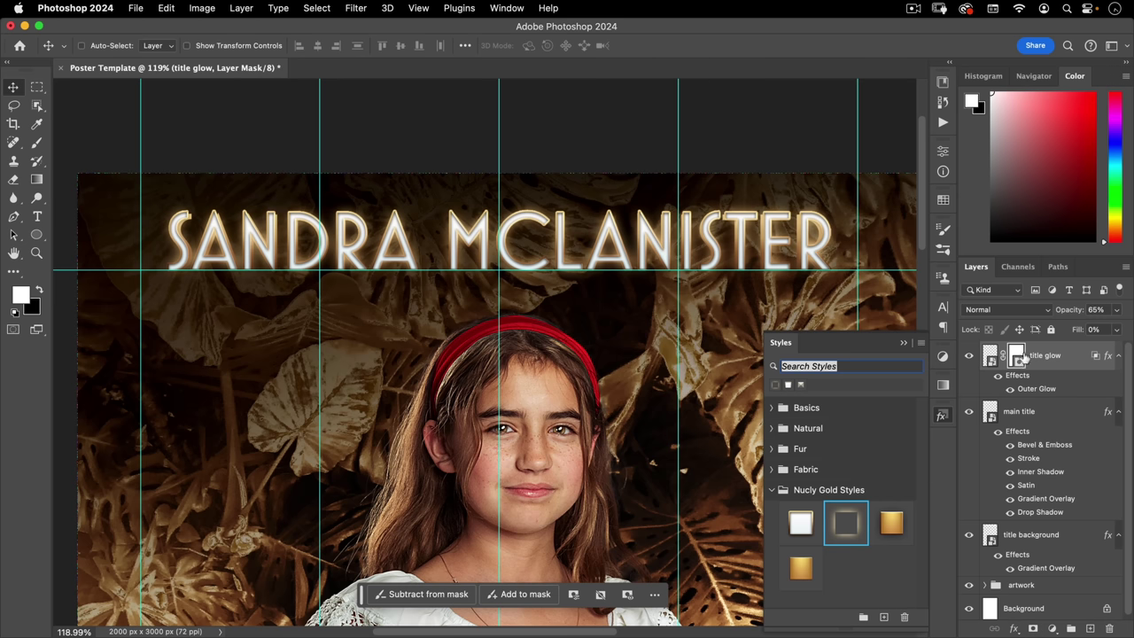
left_click(36, 179)
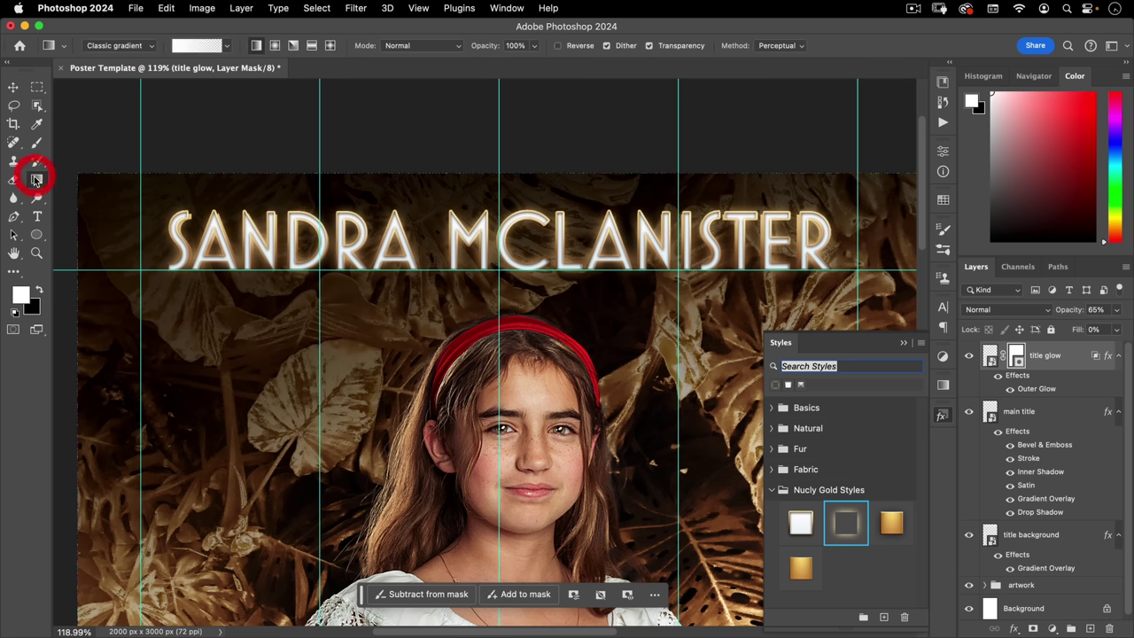
left_click(39, 290)
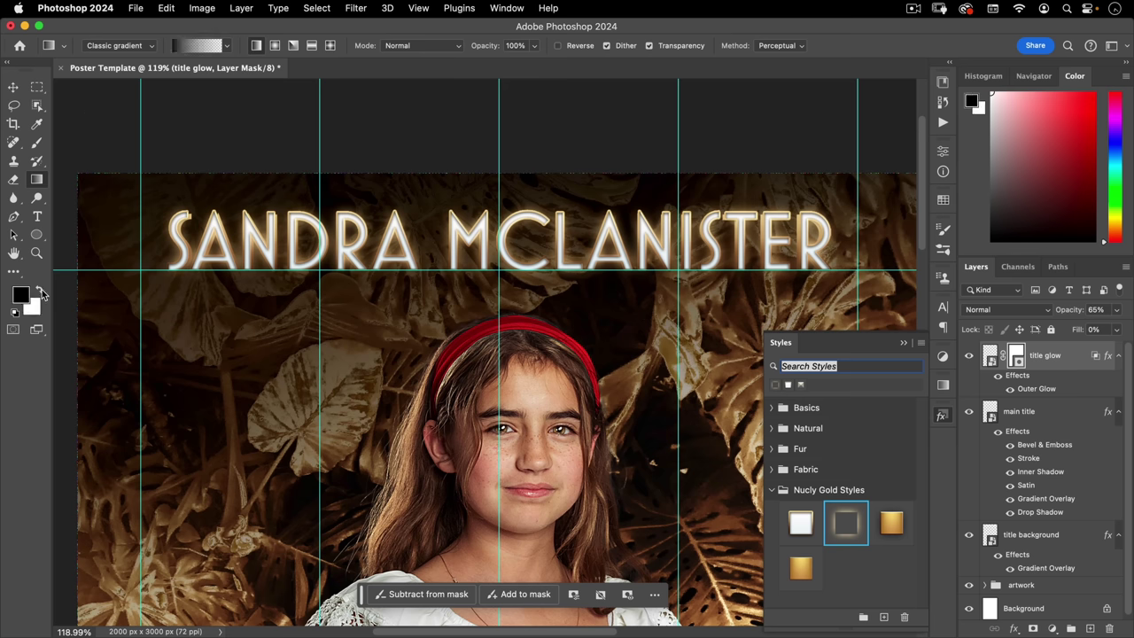
key("shift")
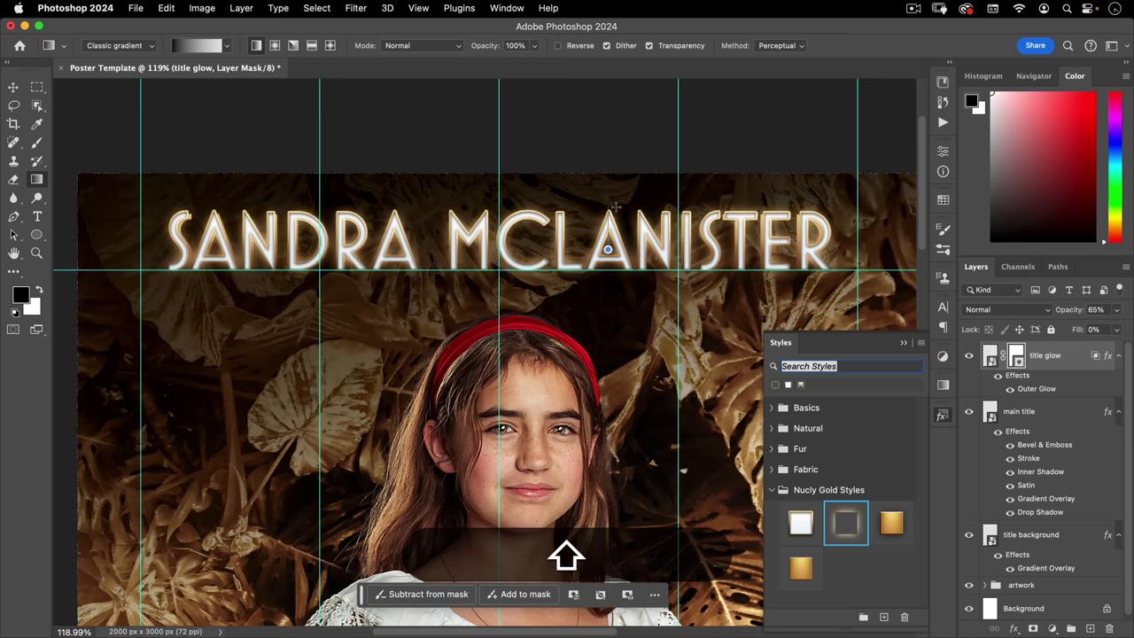
left_click_drag(608, 250, 615, 206)
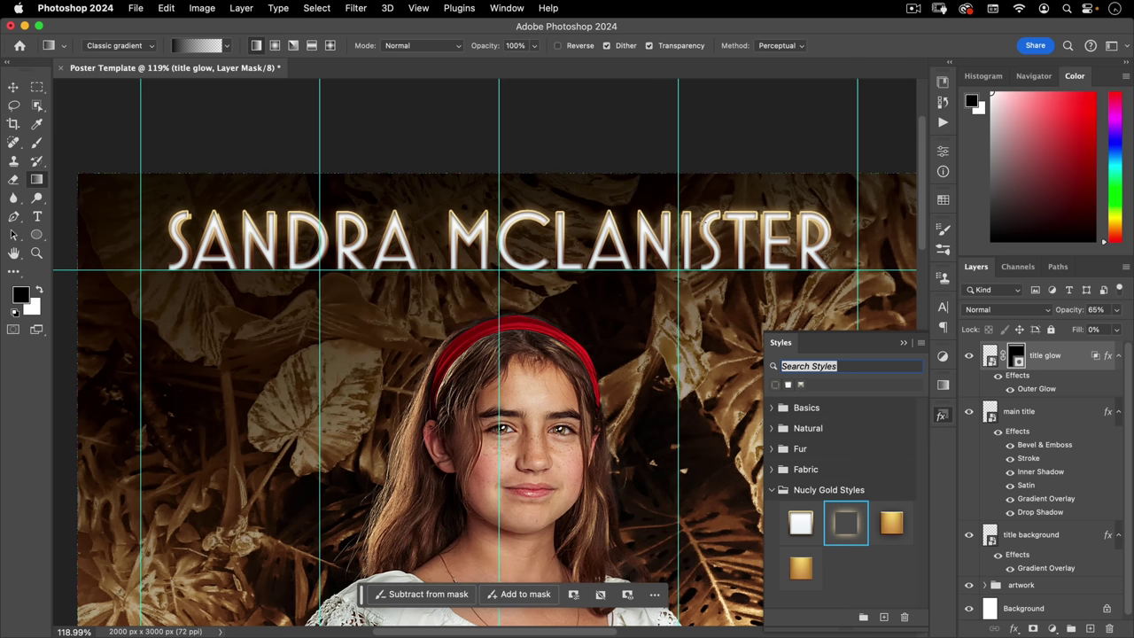
- Fit the whole poster in the window and hide the guides
left_click(942, 415)
key("super+0")
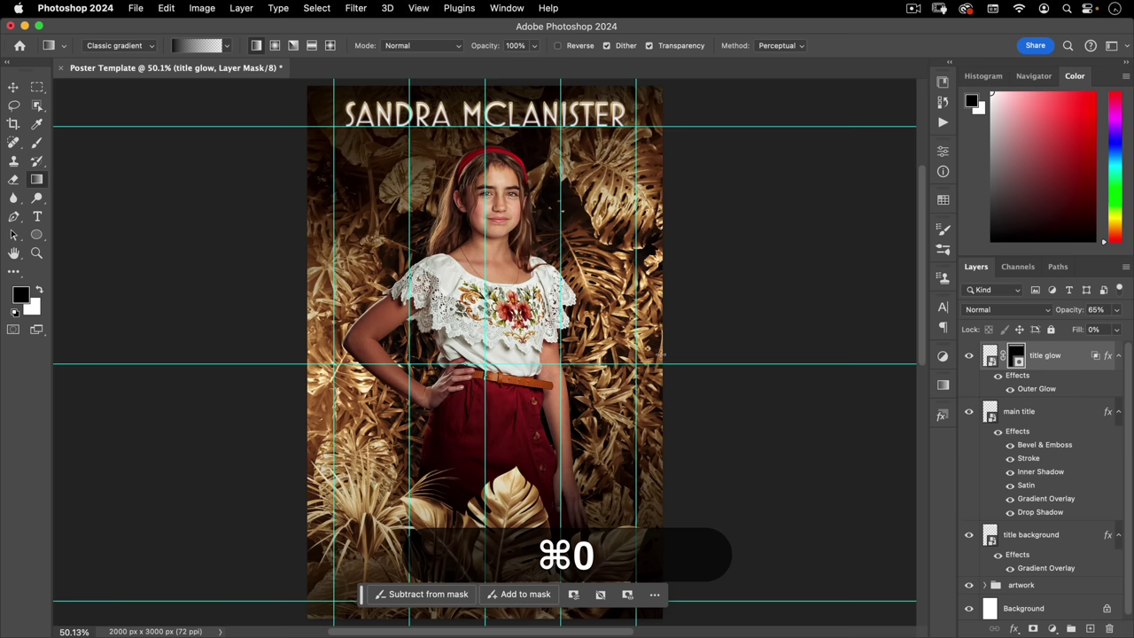
key("v")
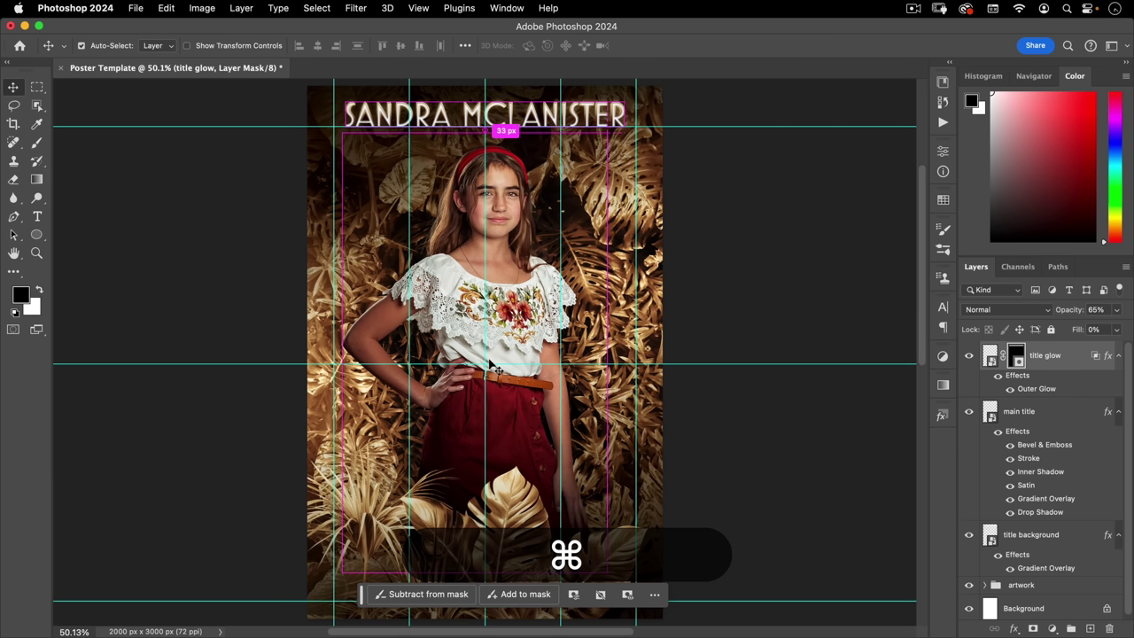
key("super+semicolon")
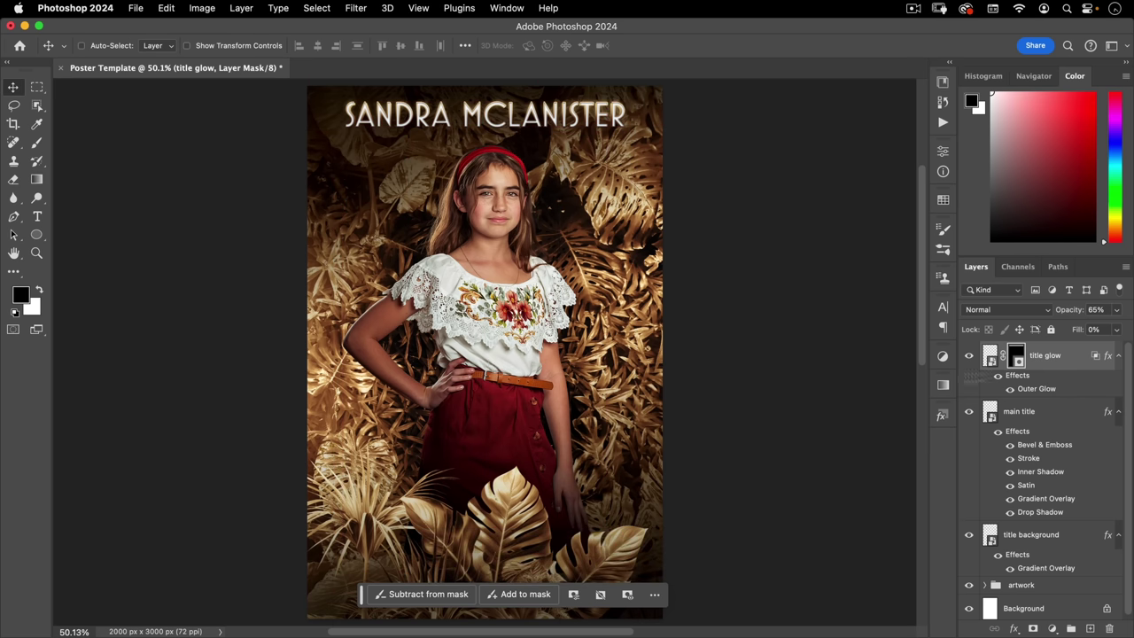
- Collapse the effects of the three title layers and group them together
left_click(1119, 355)
left_click(1118, 384)
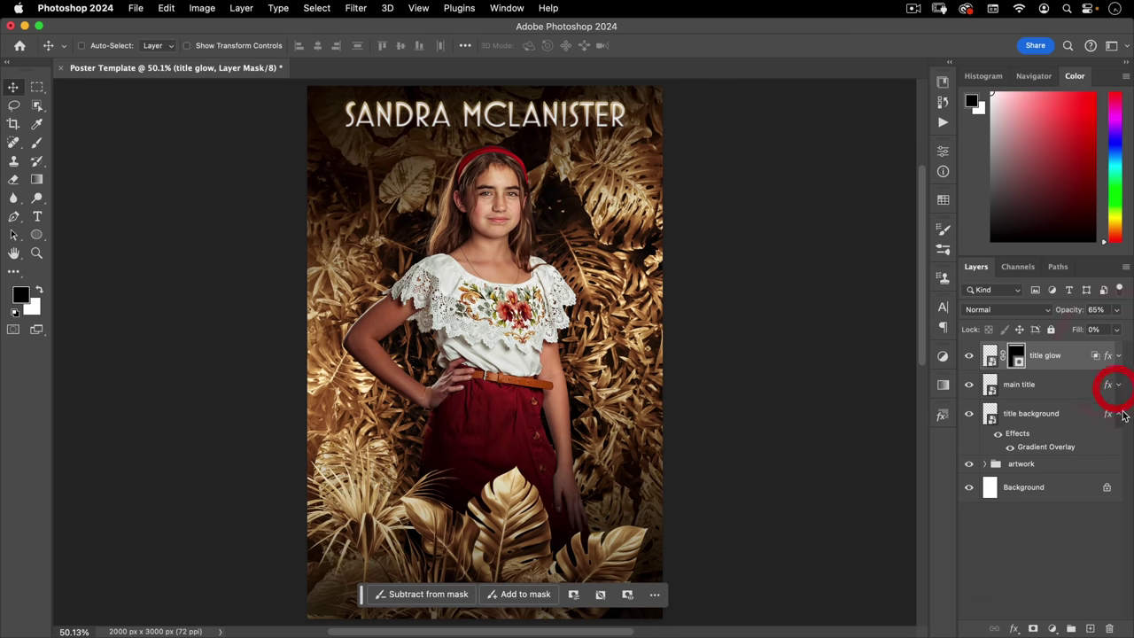
left_click(1118, 413)
left_click(1071, 414)
left_click(1066, 357, "shift")
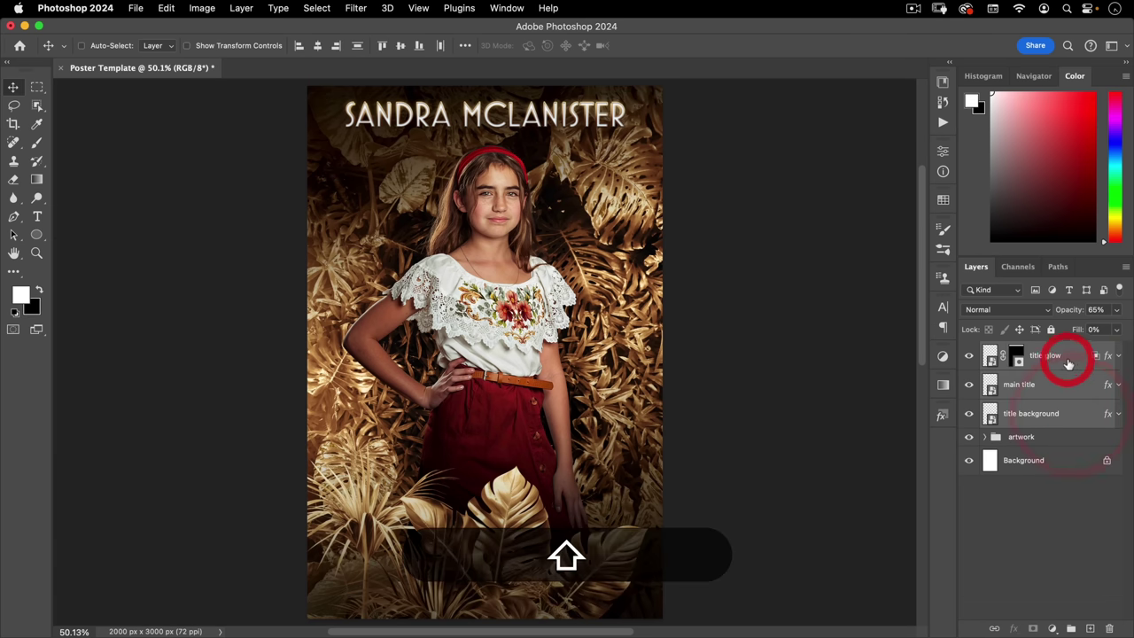
key("super+g")
- Rename the new group to 'main title' and expand it
double_click(1010, 351)
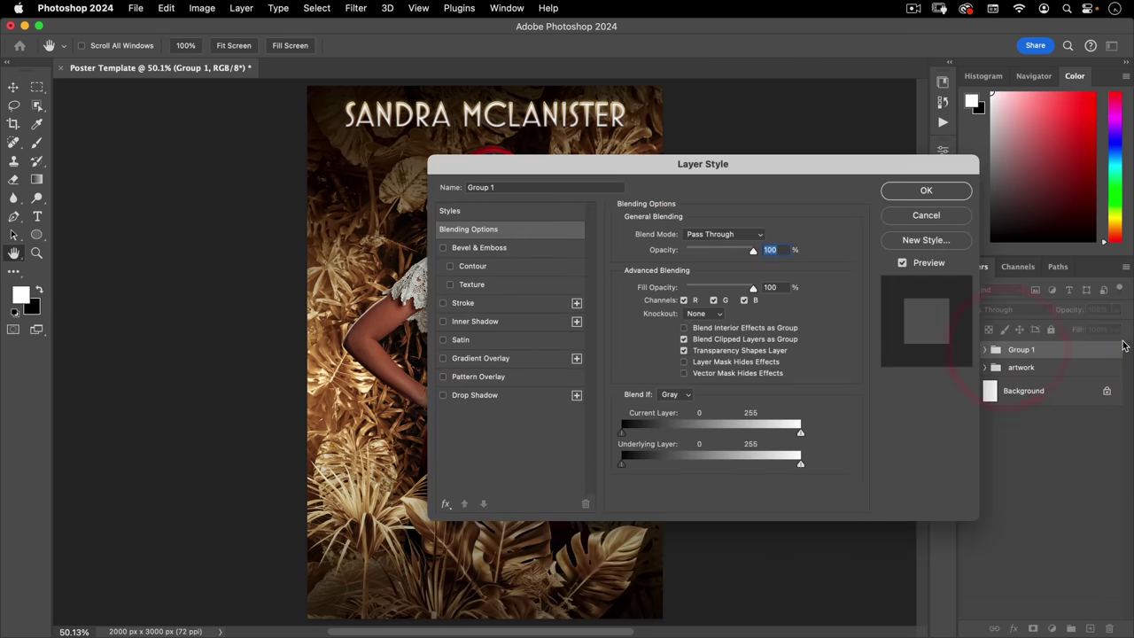
key("Escape")
key("Escape")
double_click(1024, 350)
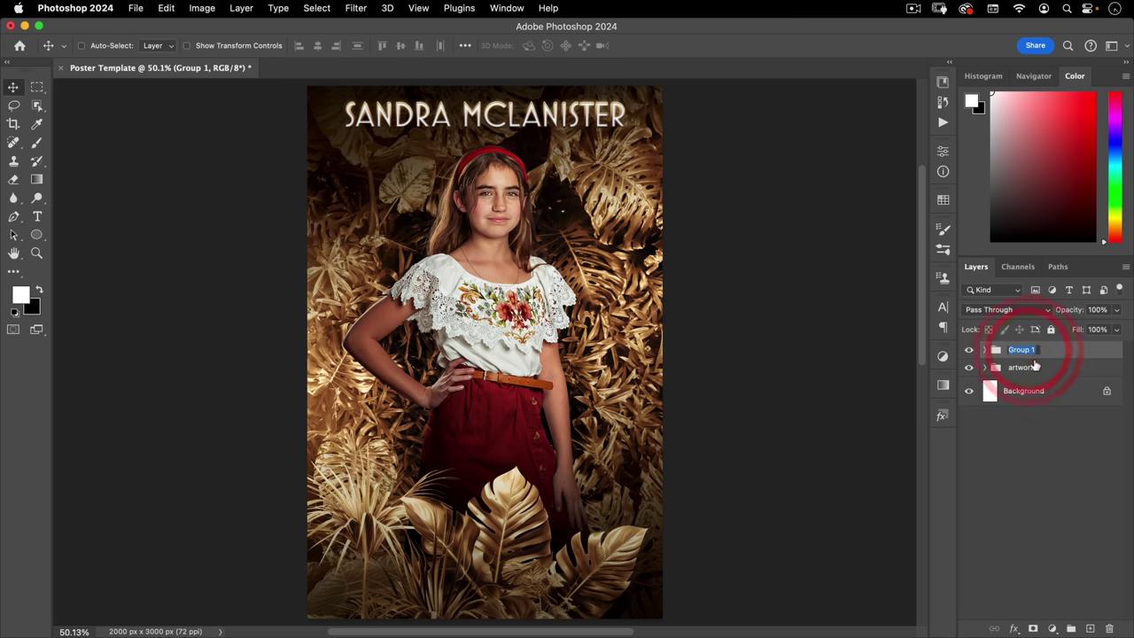
type("main title")
key("Return")
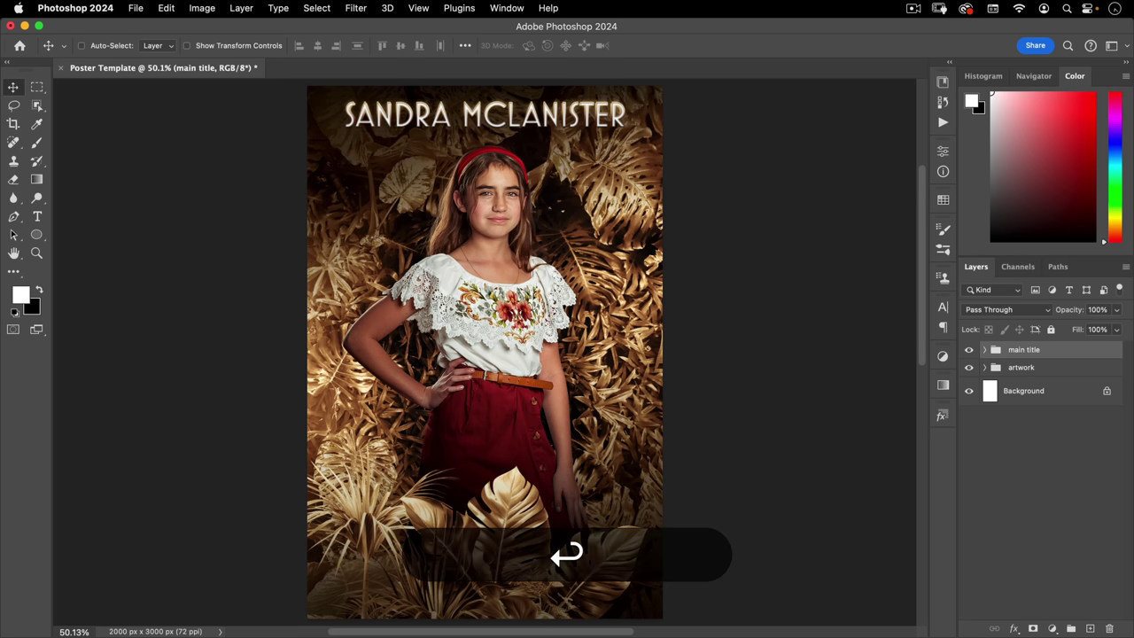
left_click(986, 351)
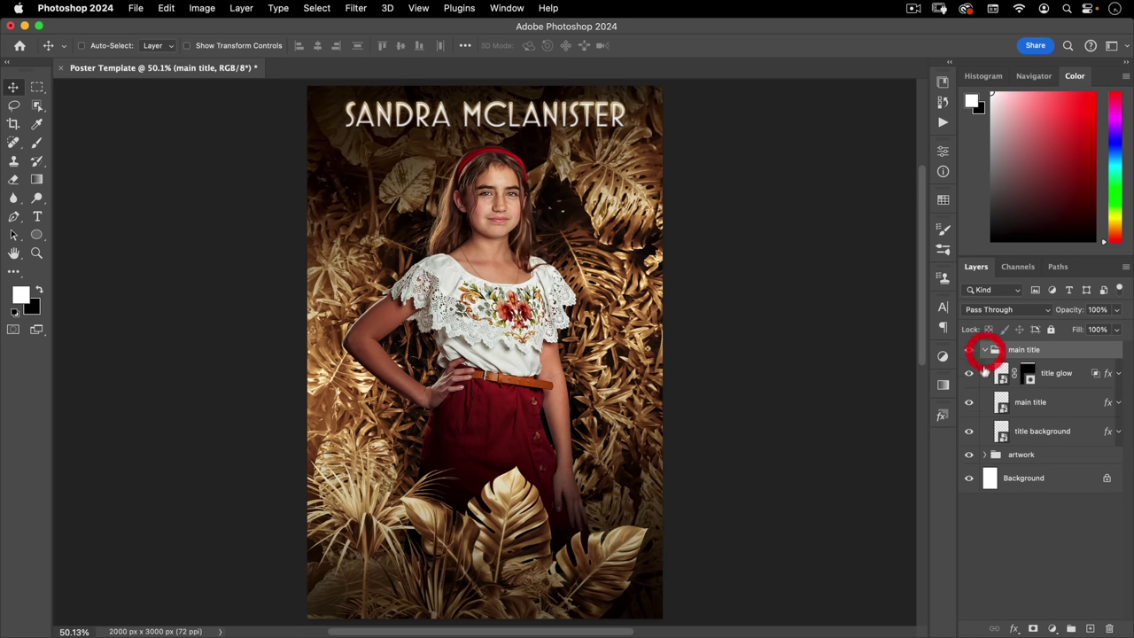
- Replace the smart object's name text with a new actor name, then save and close it
double_click(1002, 401)
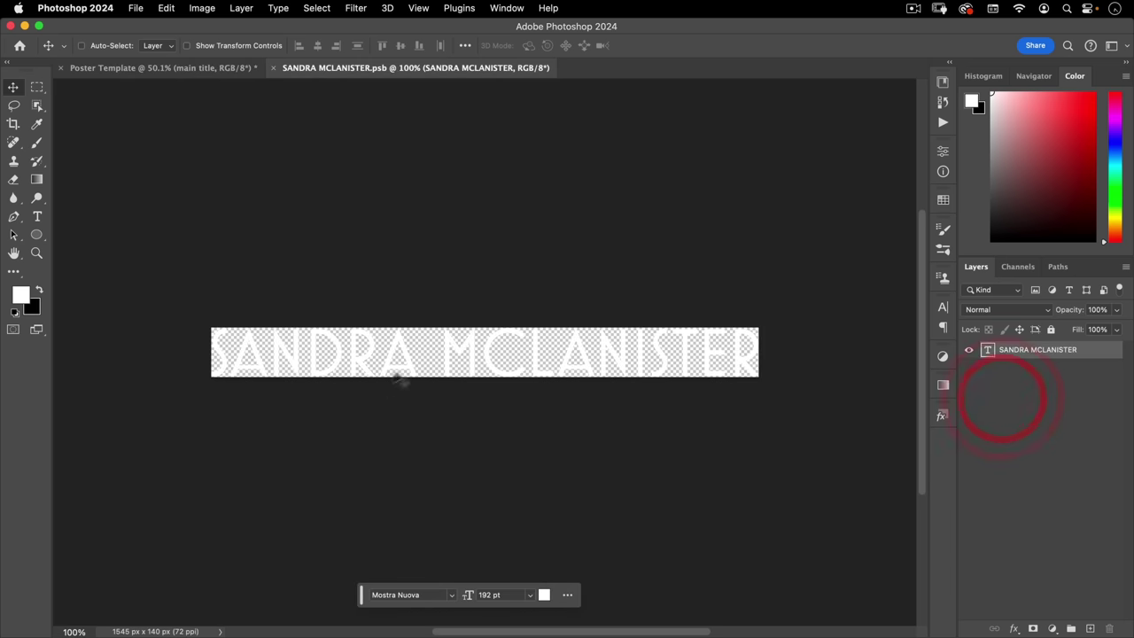
key("t")
left_click(410, 349)
key("super+a")
key("KP_Enter")
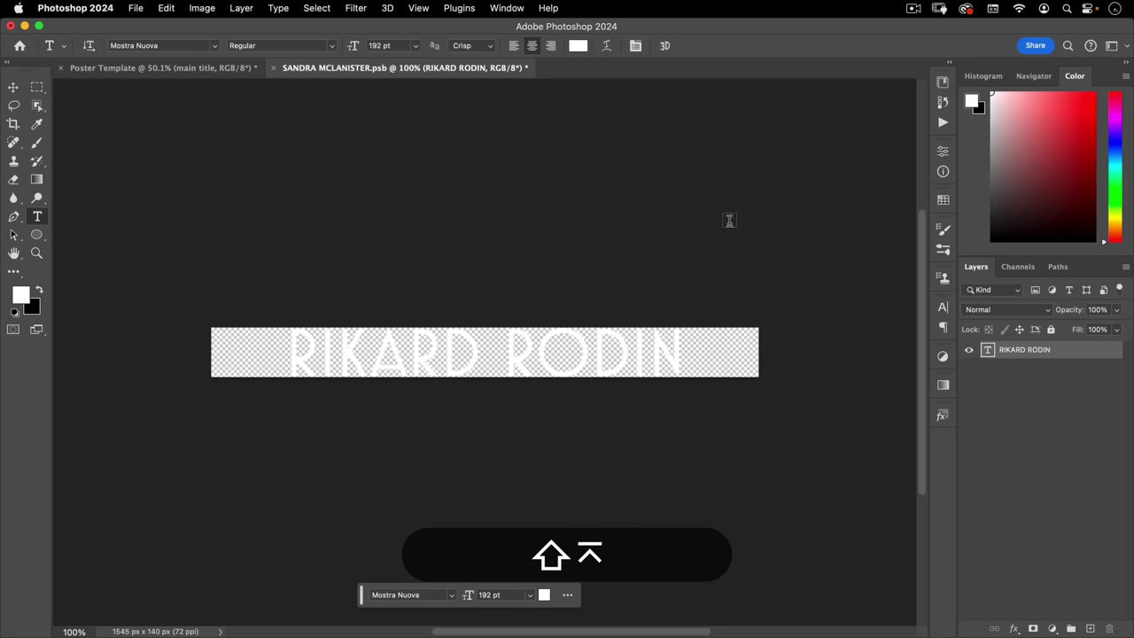
key("shift+super+w")
left_click(593, 258)
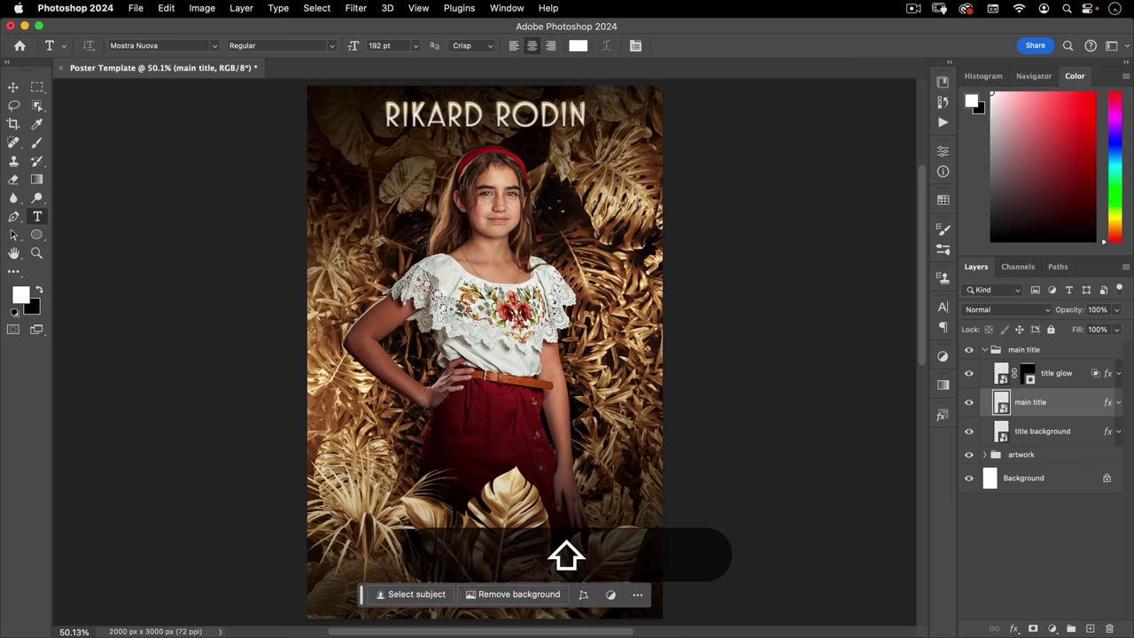
- Change the smart object's name text to a different actor name, then save and close it
mouse_move(498, 109)
left_mouse_down()
mouse_move(578, 85)
mouse_move(379, 184)
mouse_move(380, 195)
left_mouse_up()
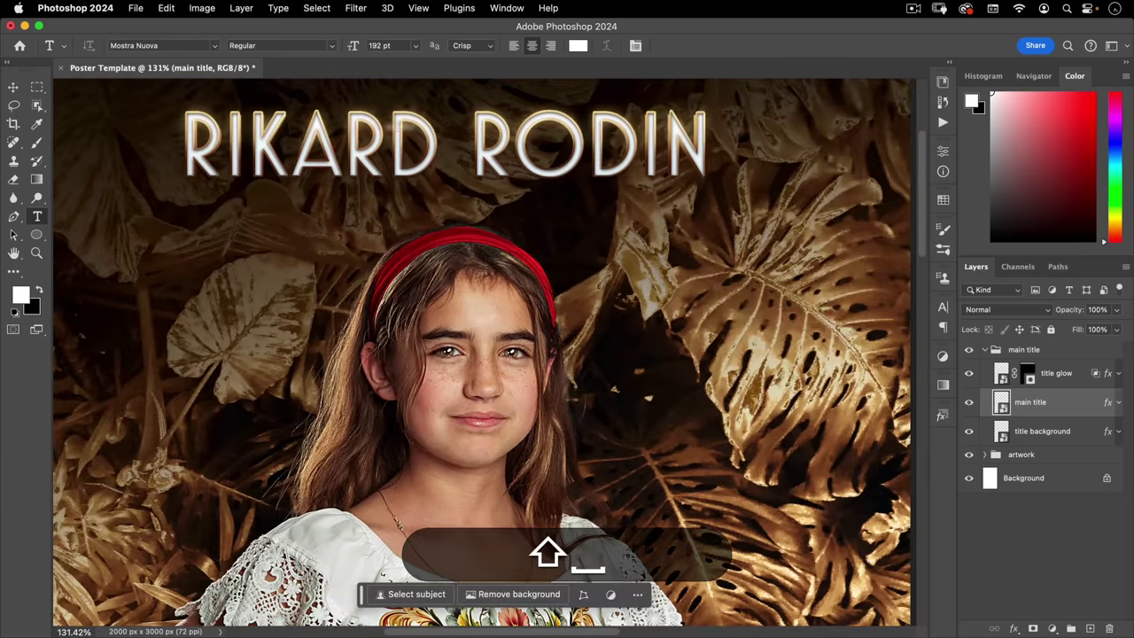
left_click_drag(582, 149, 537, 168)
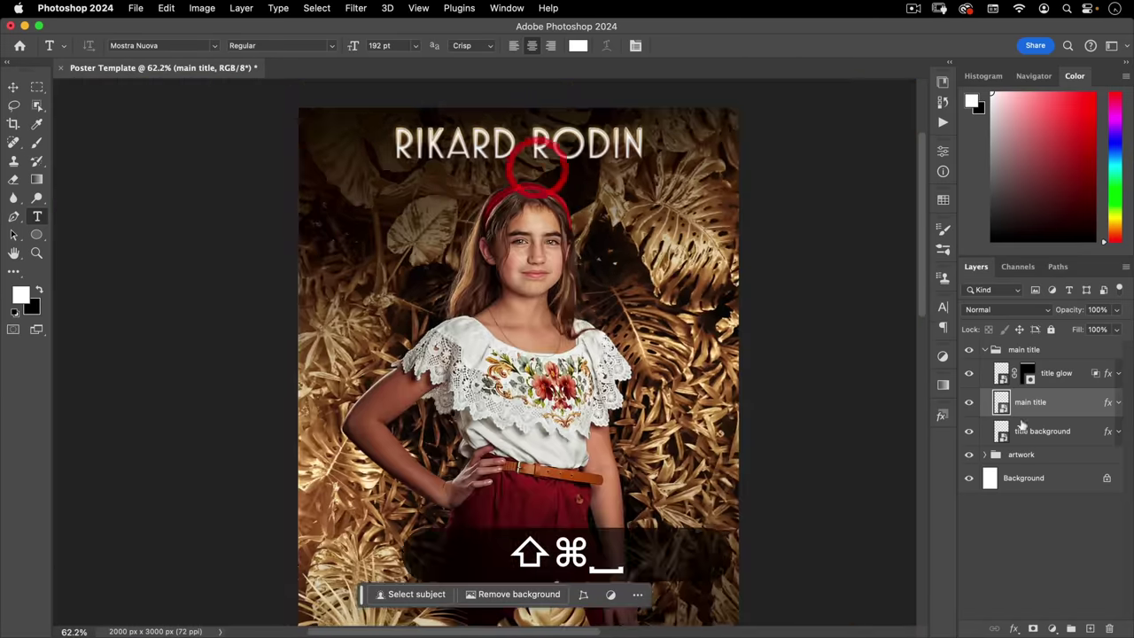
double_click(1001, 401)
left_click(437, 349)
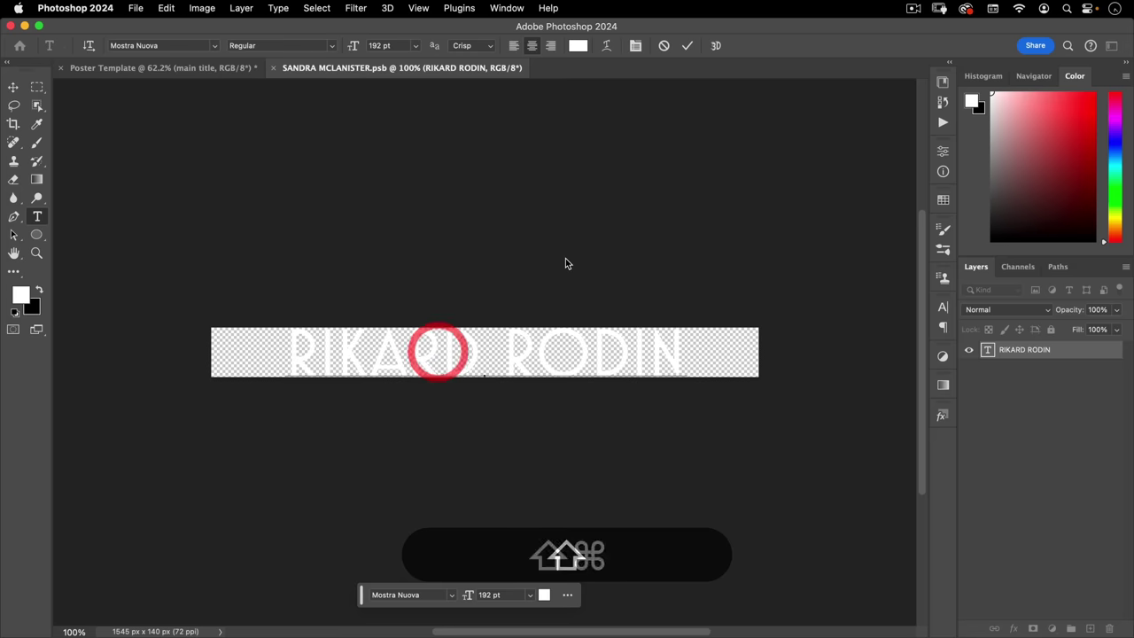
key("super+a")
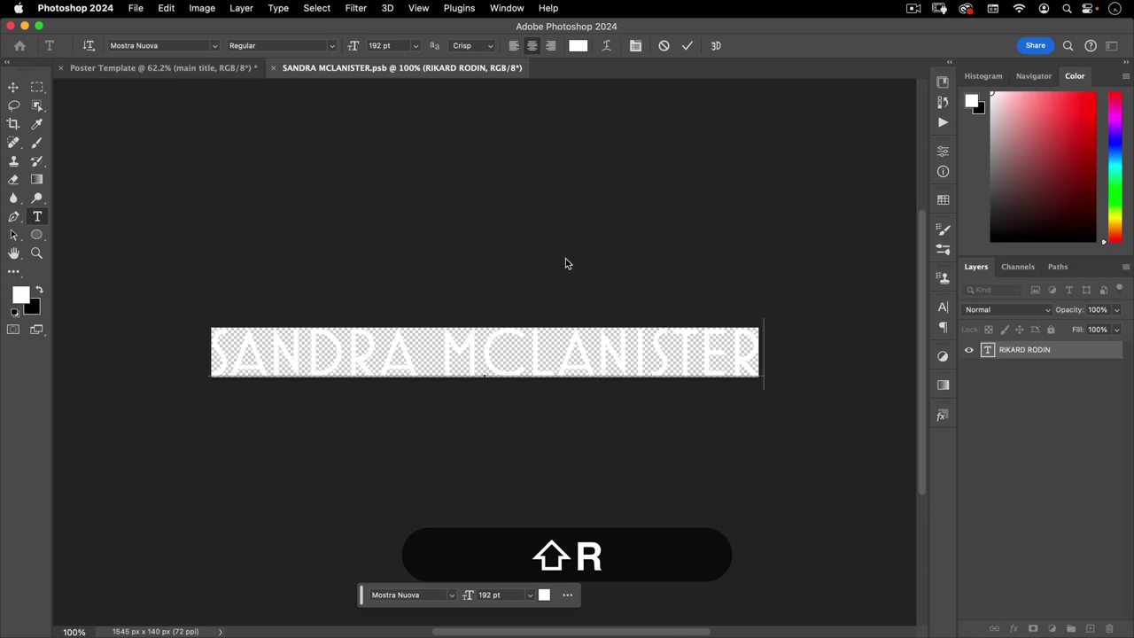
key("shift+super+w")
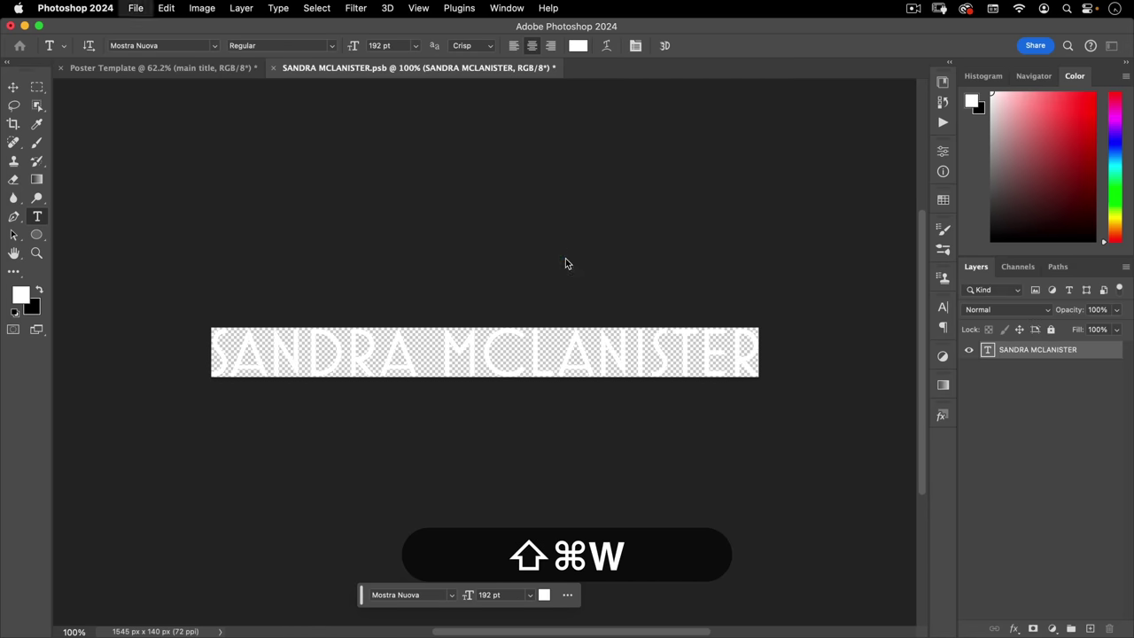
key("Return")
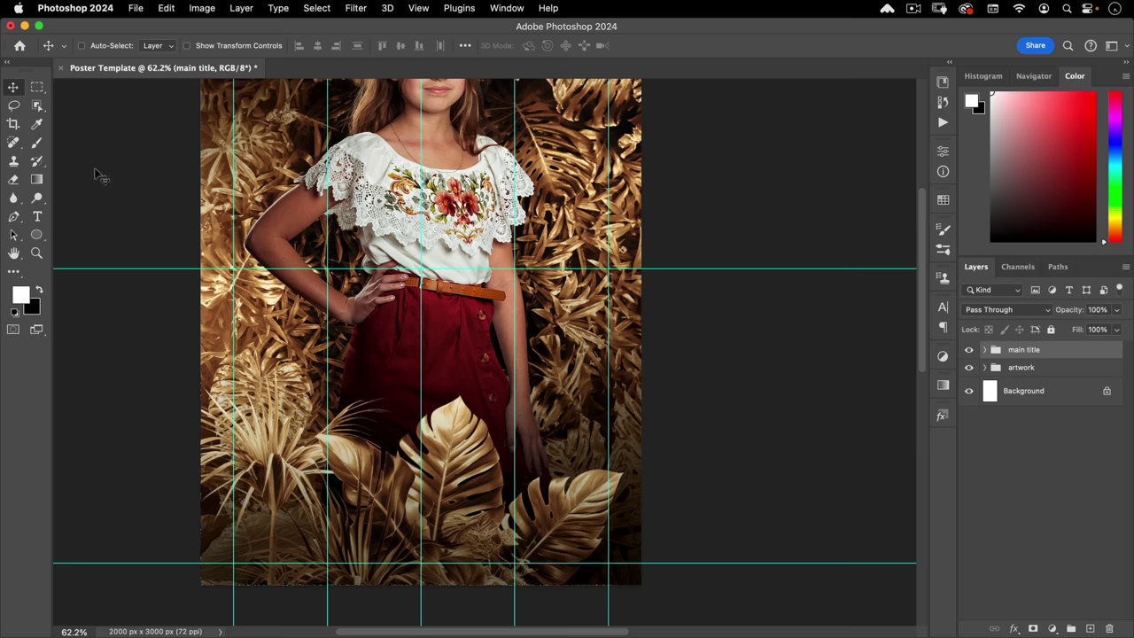
- Start a text layer on the lower poster in Bank Gothic BT Medium
key("t")
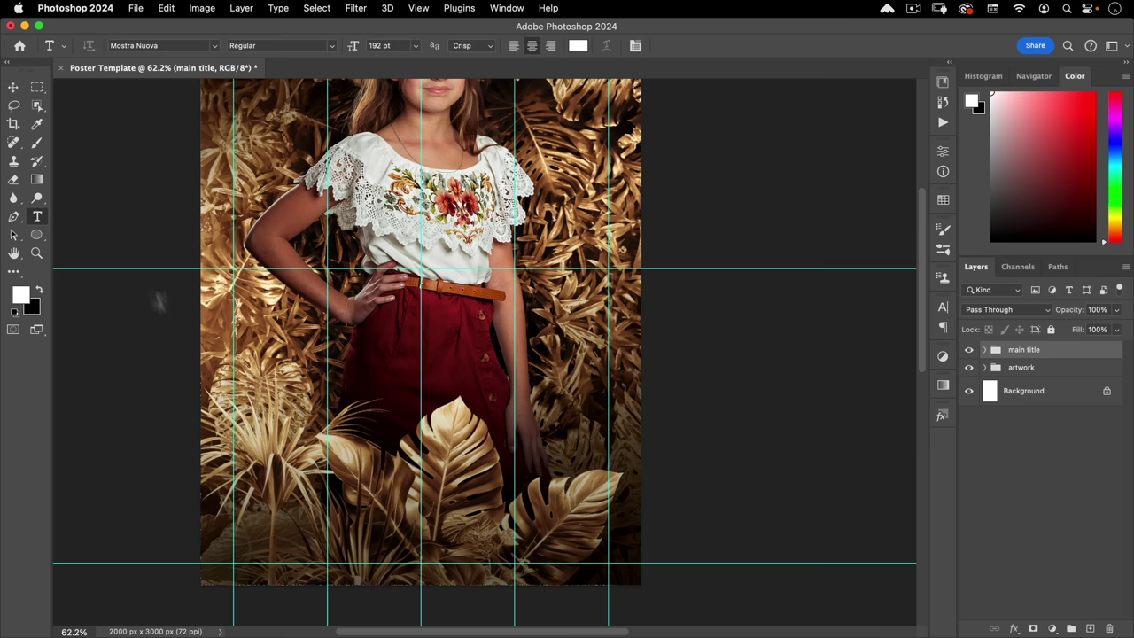
left_click(420, 493)
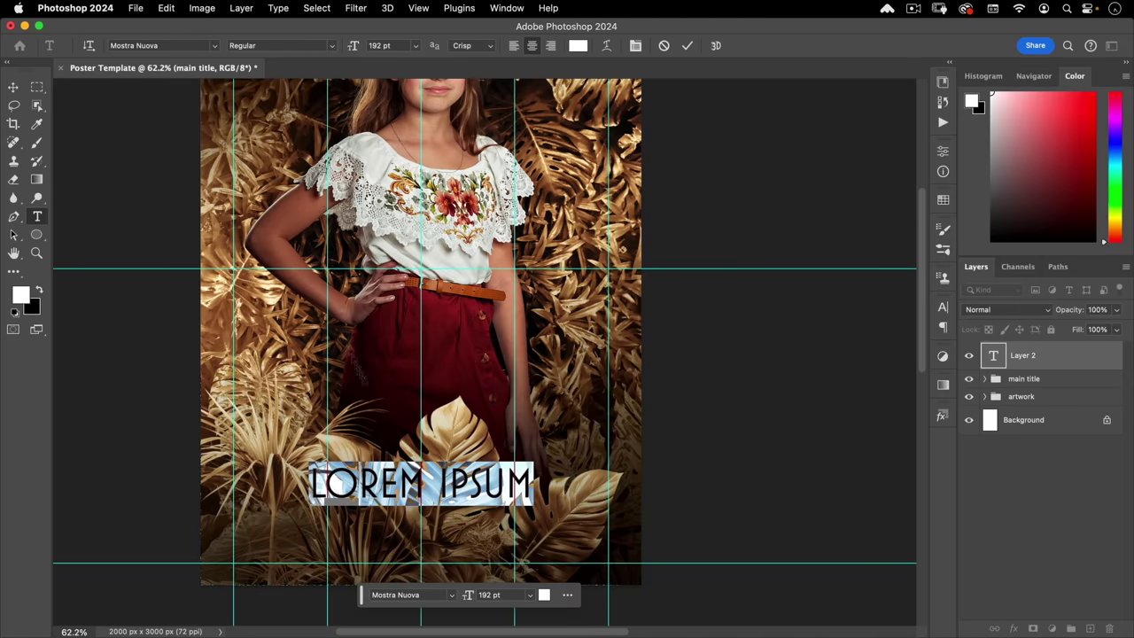
left_click(165, 45)
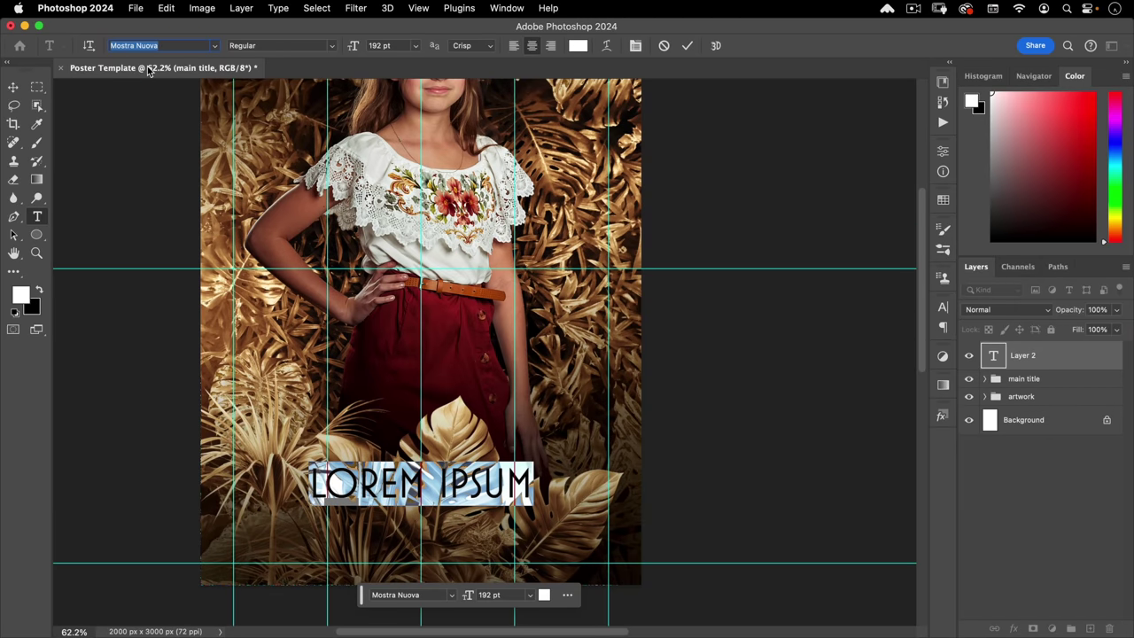
type("ANK")
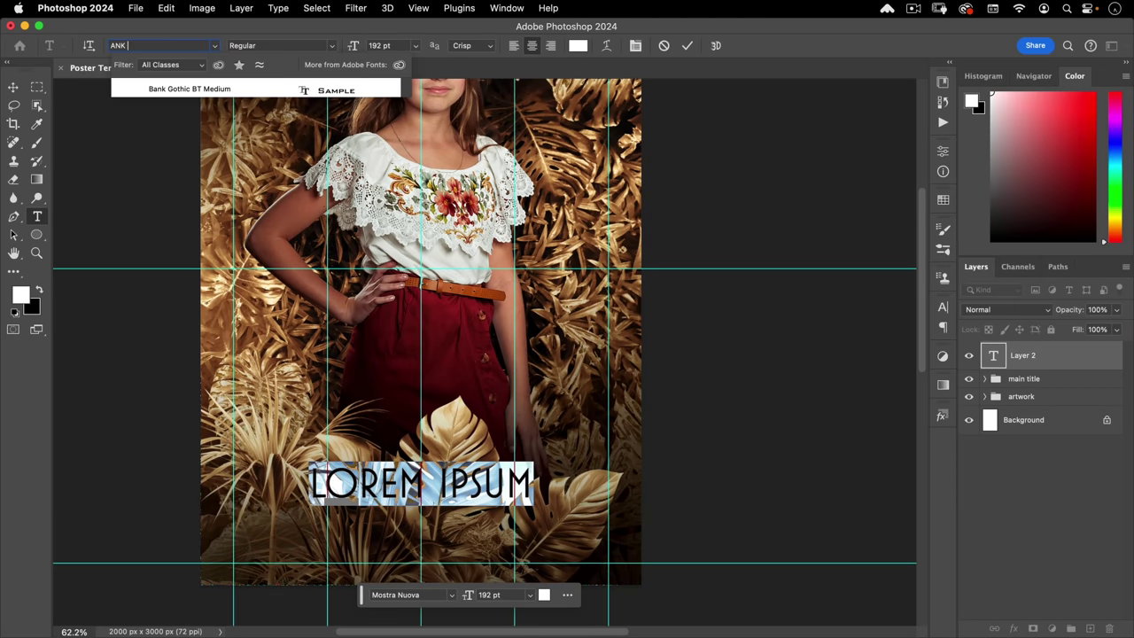
left_click(163, 88)
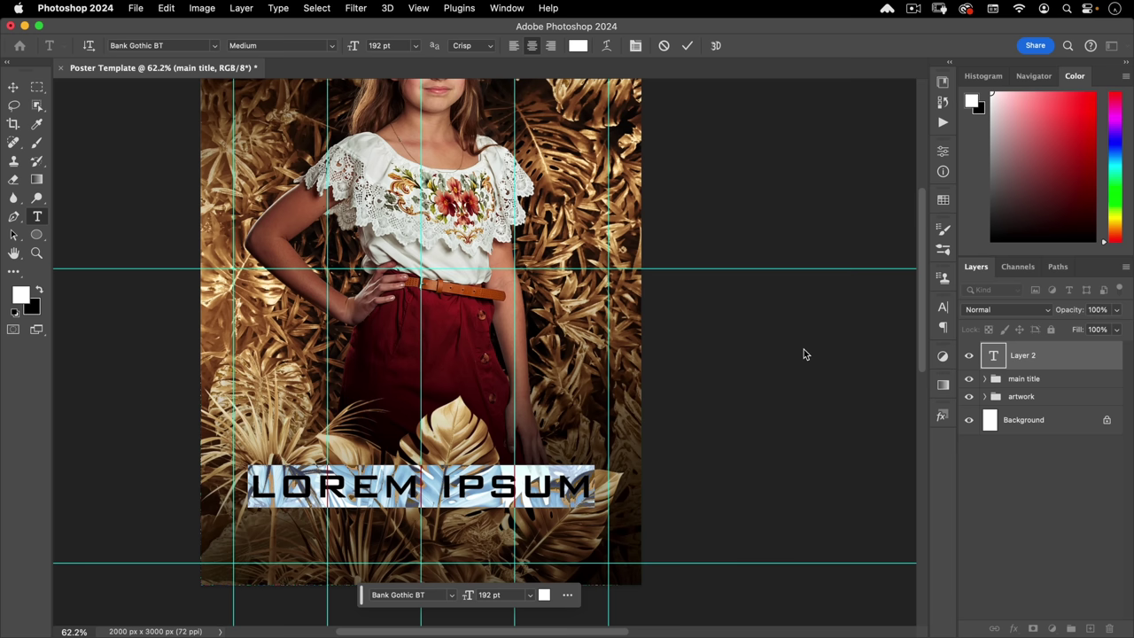
- Enter 'THE HUNGER GAMES' as the text
left_click(635, 45)
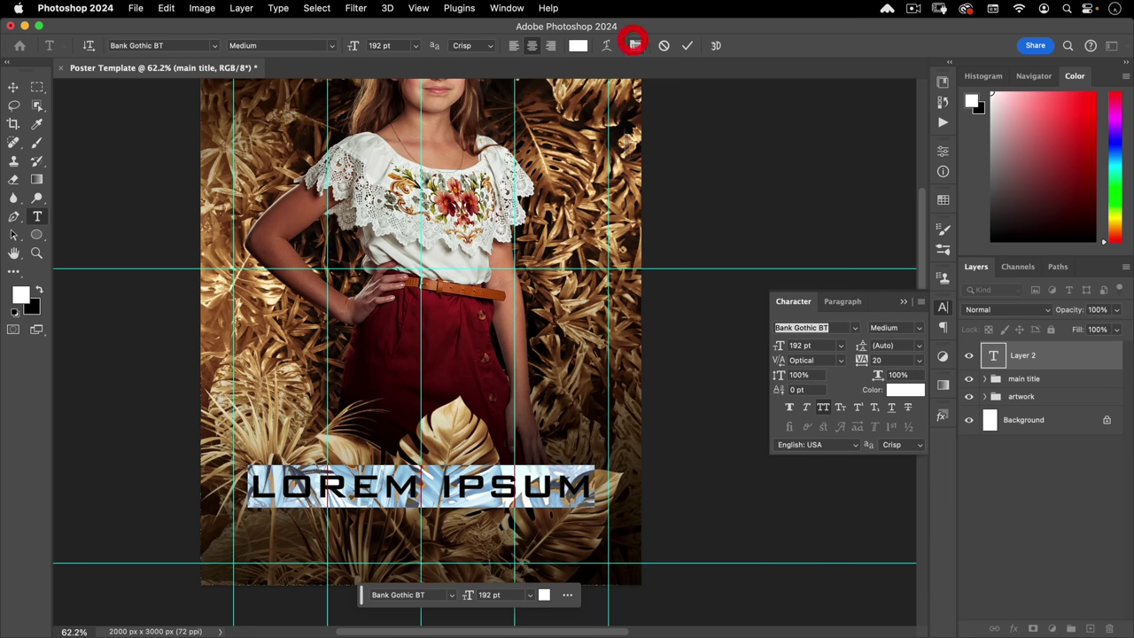
key("BackSpace")
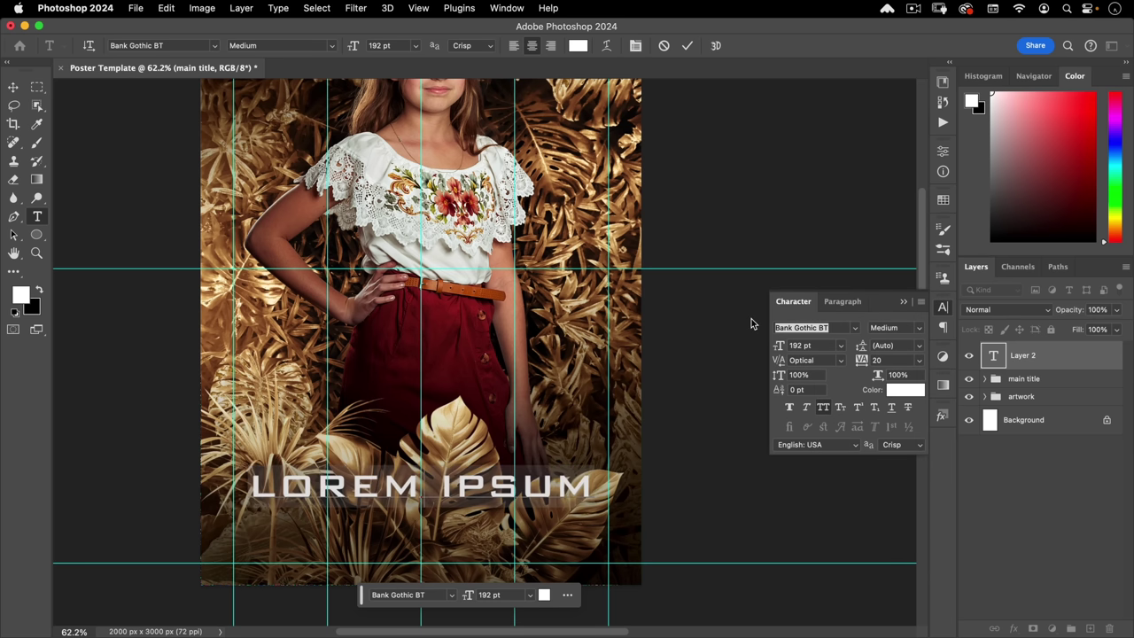
key("super+z")
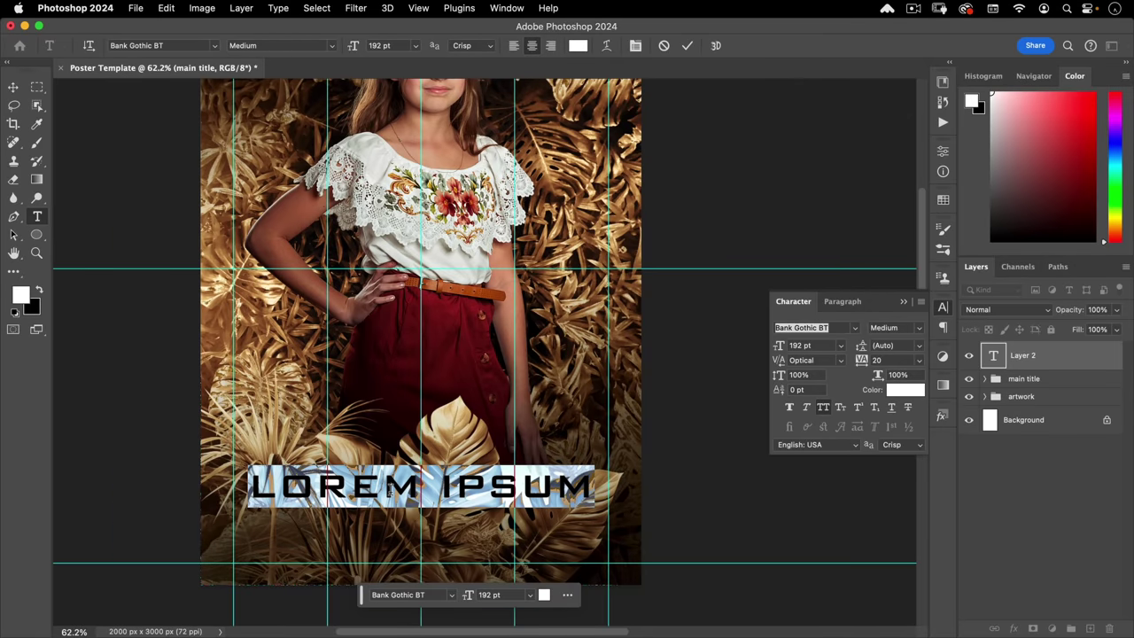
type("THE HU")
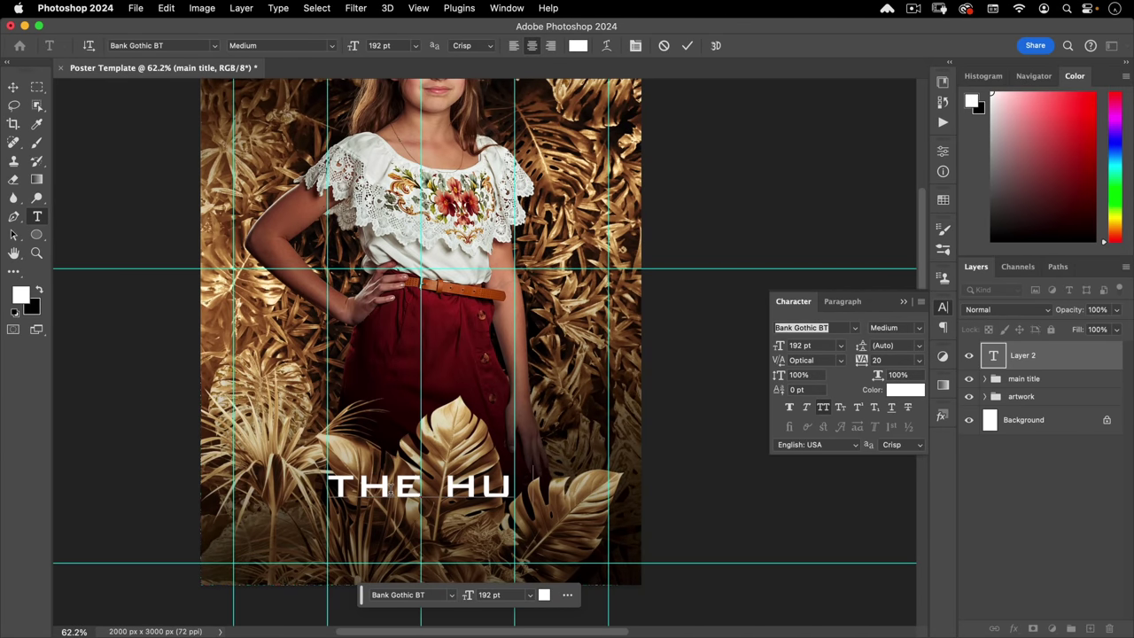
type("NGER GAME")
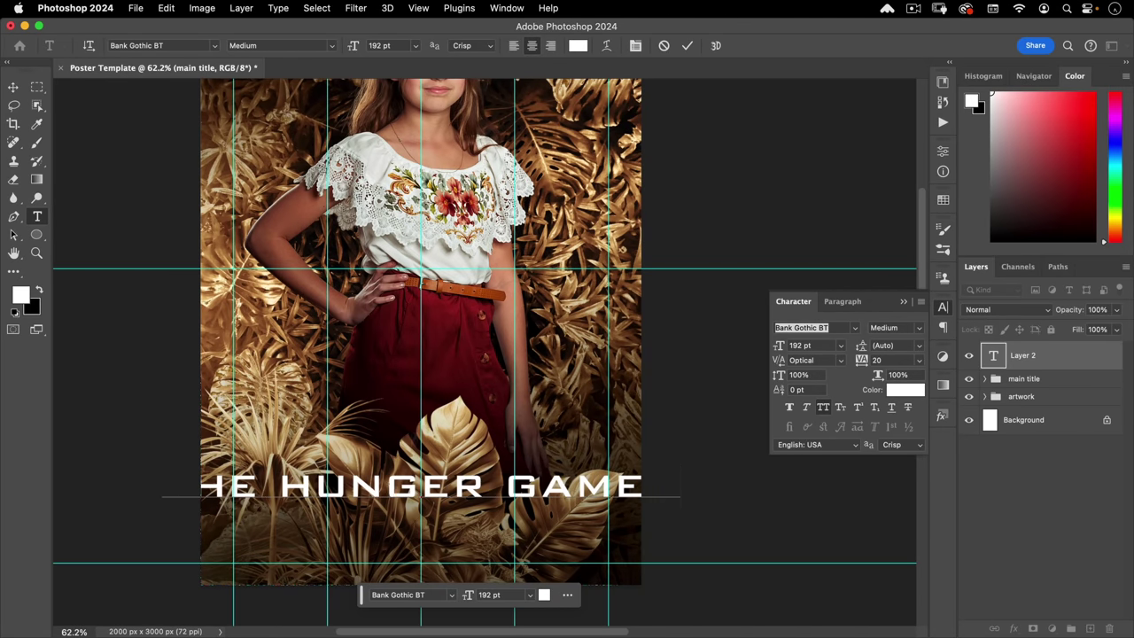
- Set the title to 148 pt with -20 tracking and commit it
key("super+a")
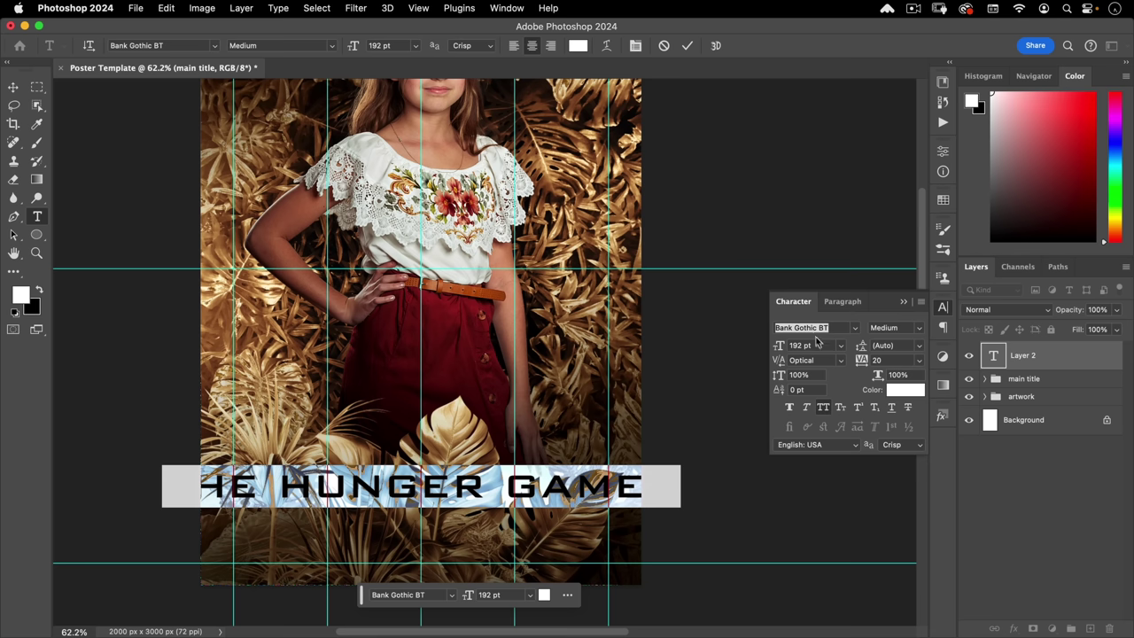
left_click(817, 342)
type("148")
key("Tab")
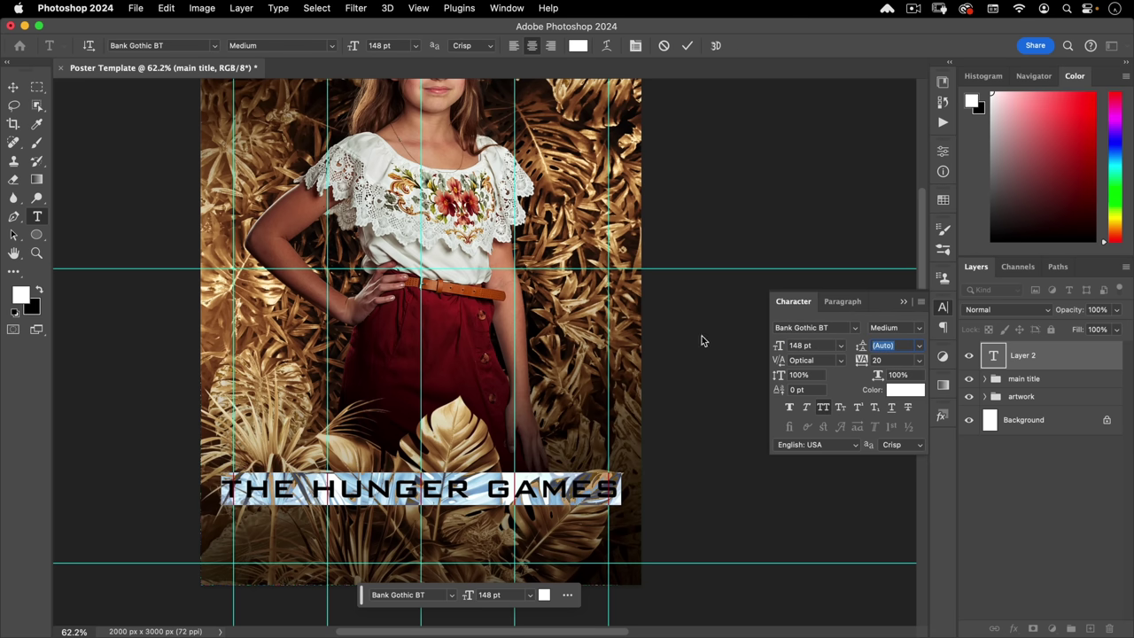
double_click(893, 360)
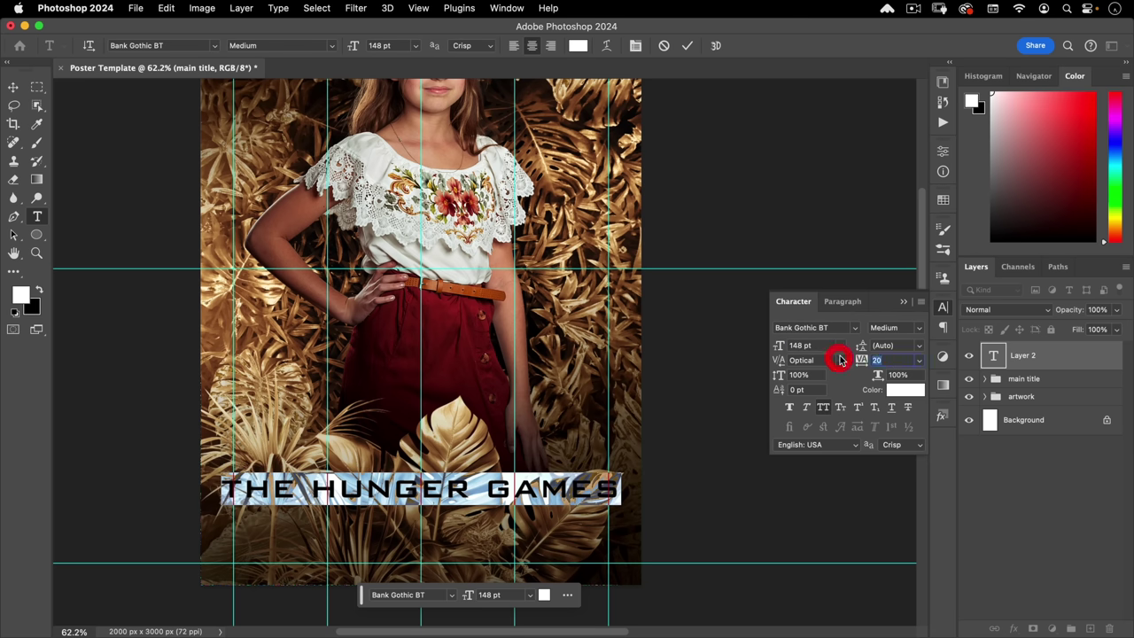
type("-2")
key("Tab")
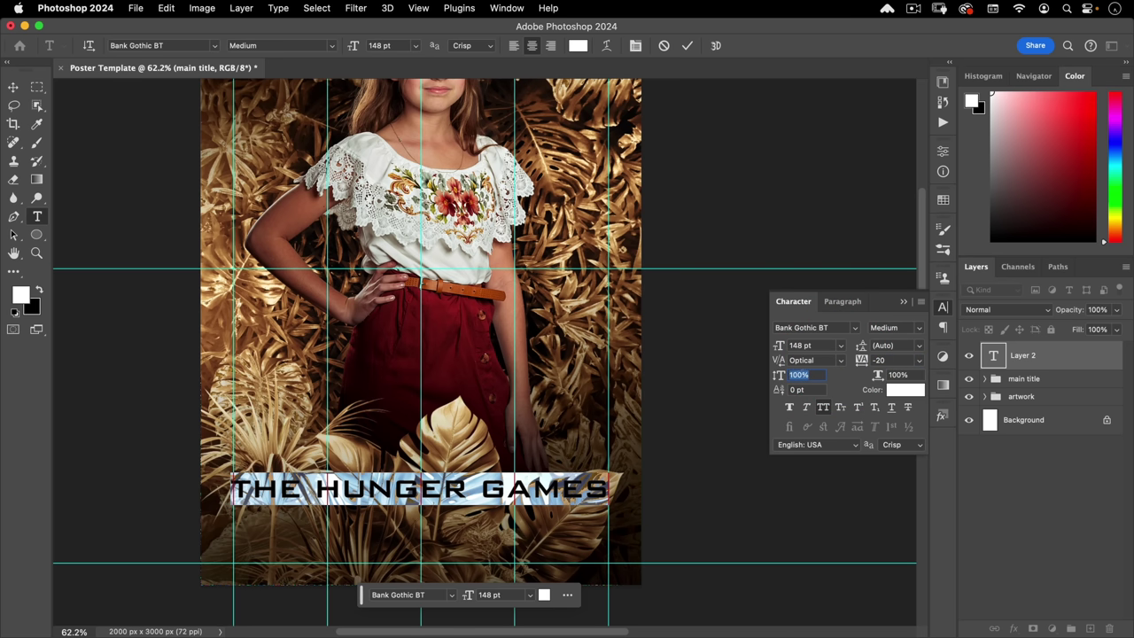
left_click(13, 87)
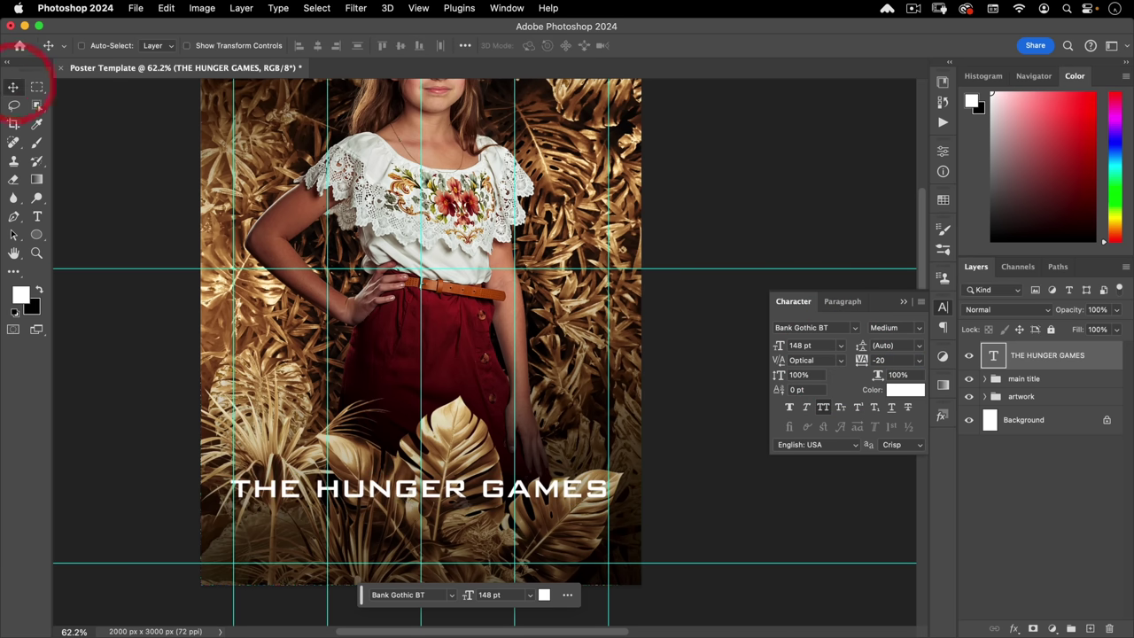
- Nudge the title right and apply the gold Nucly Gold style to it
left_click_drag(470, 490, 473, 489)
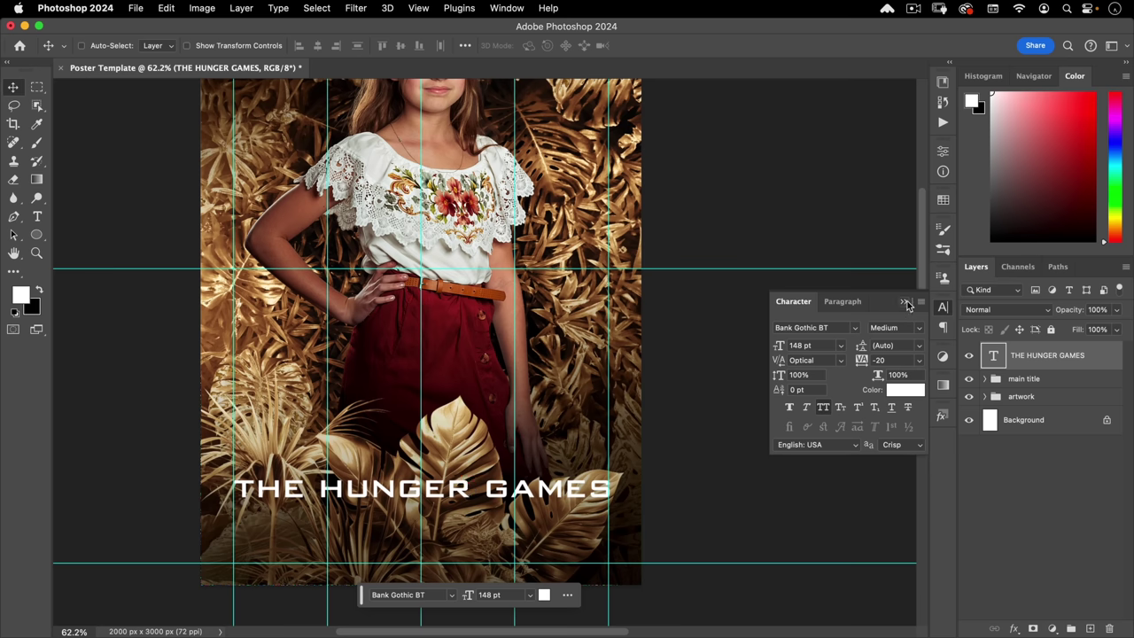
left_click(941, 309)
left_click(943, 415)
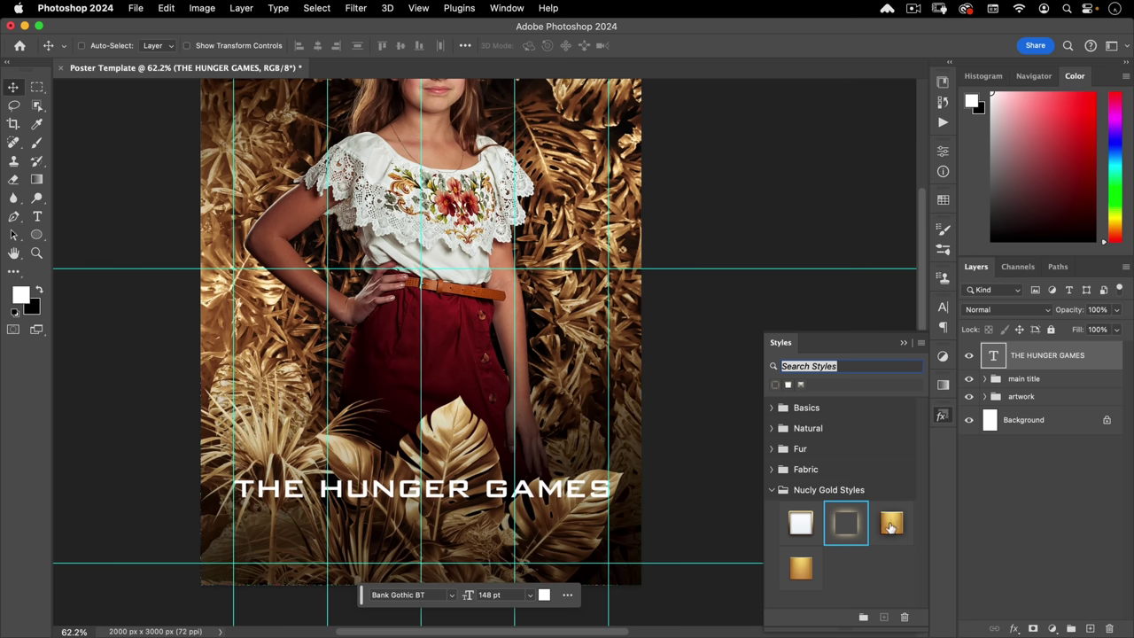
left_click(890, 526)
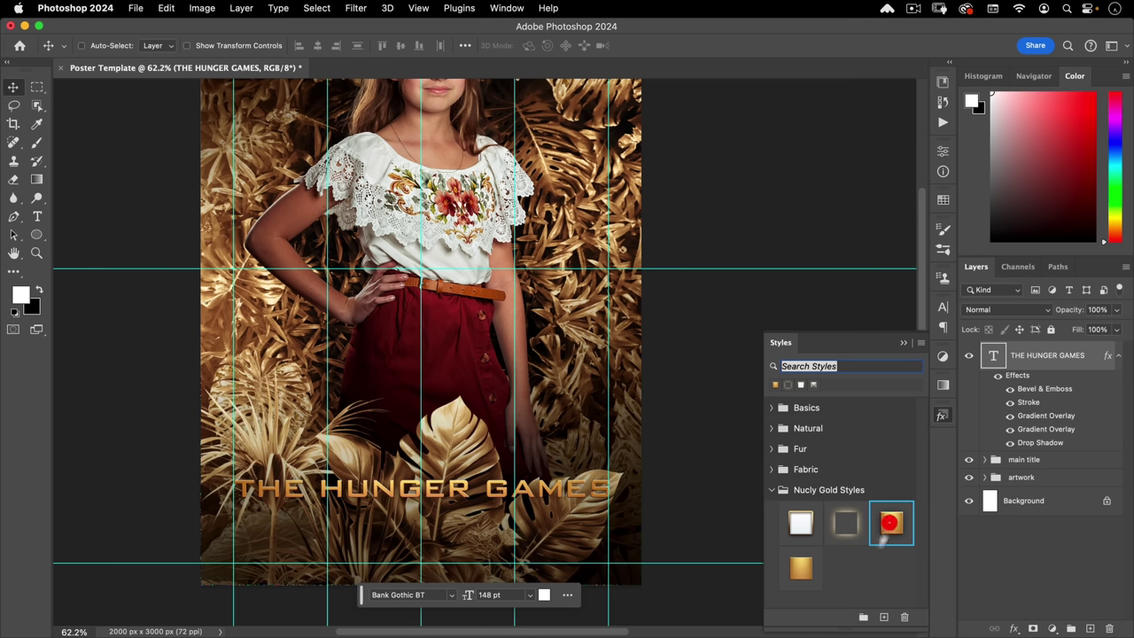
left_click(943, 415)
- Place a copy of THE HUNGER GAMES title just below it
scroll(461, 339, "down", 5)
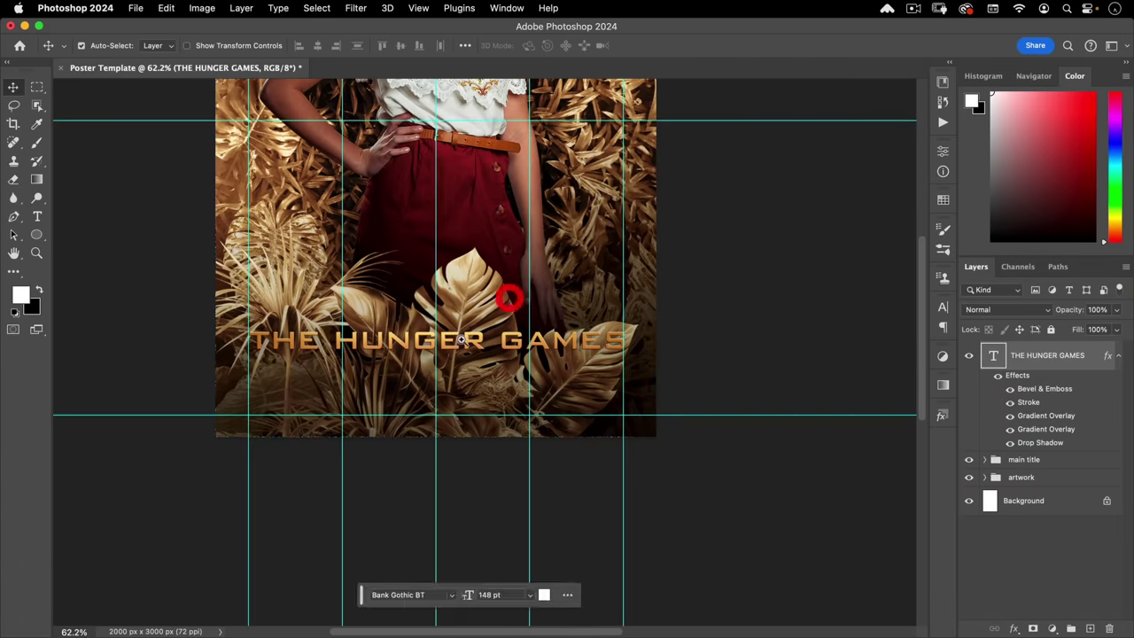
scroll(460, 339, "up", 5)
scroll(481, 363, "down", 3)
left_click_drag(482, 363, 532, 380)
- Change the copied text to 'SONGBIRDS & SNAKES' at 108 pt
key("t")
triple_click(532, 380)
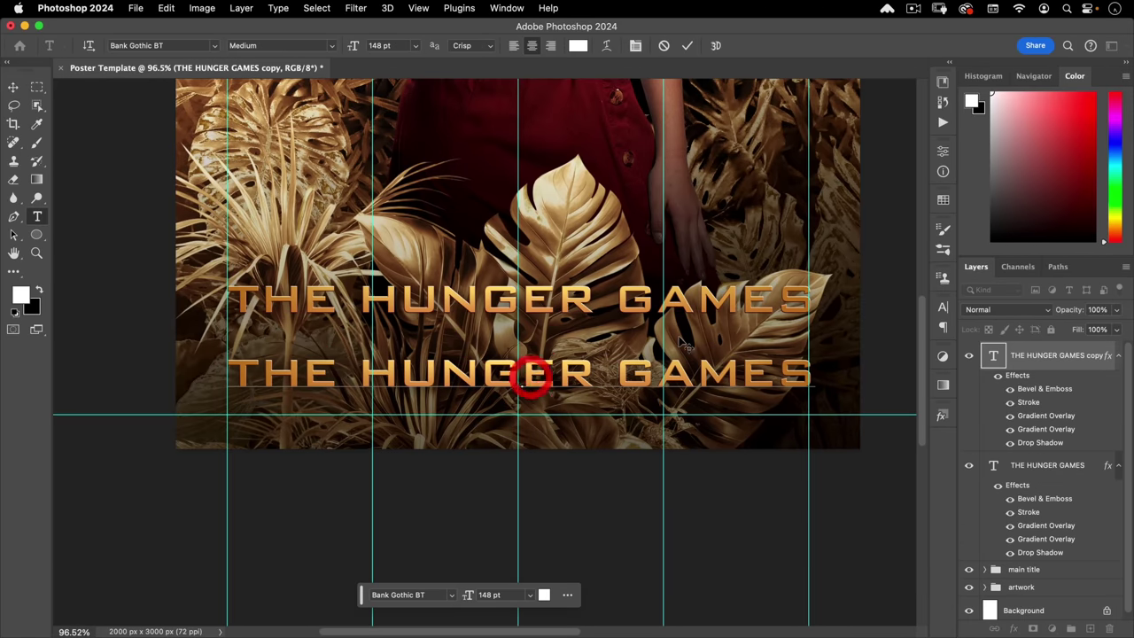
type("SON")
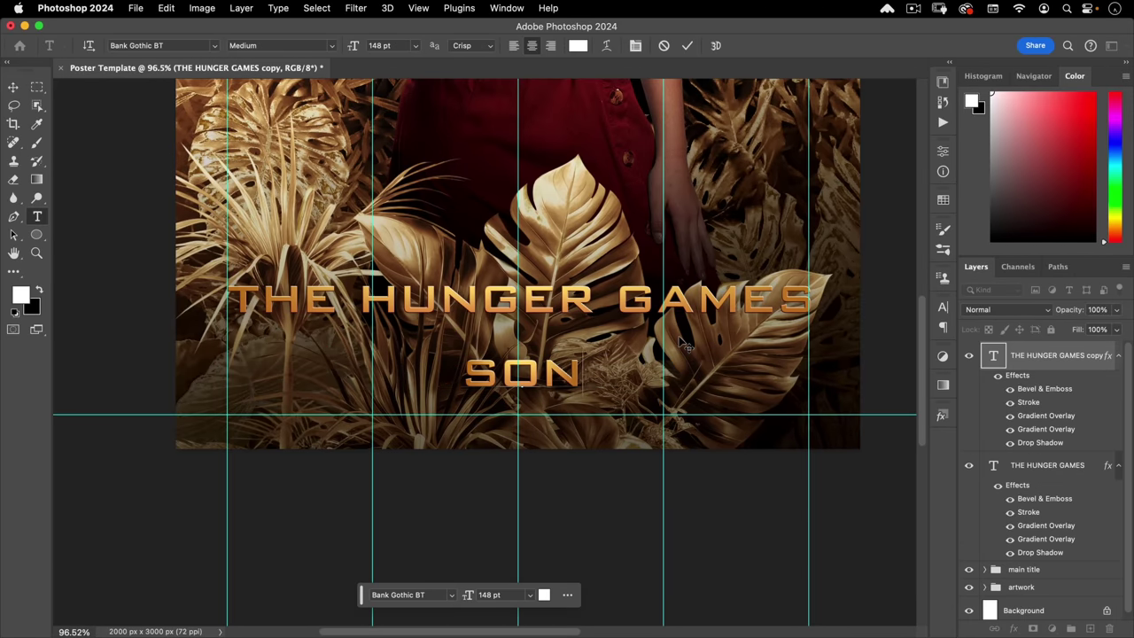
type("GBIRDS")
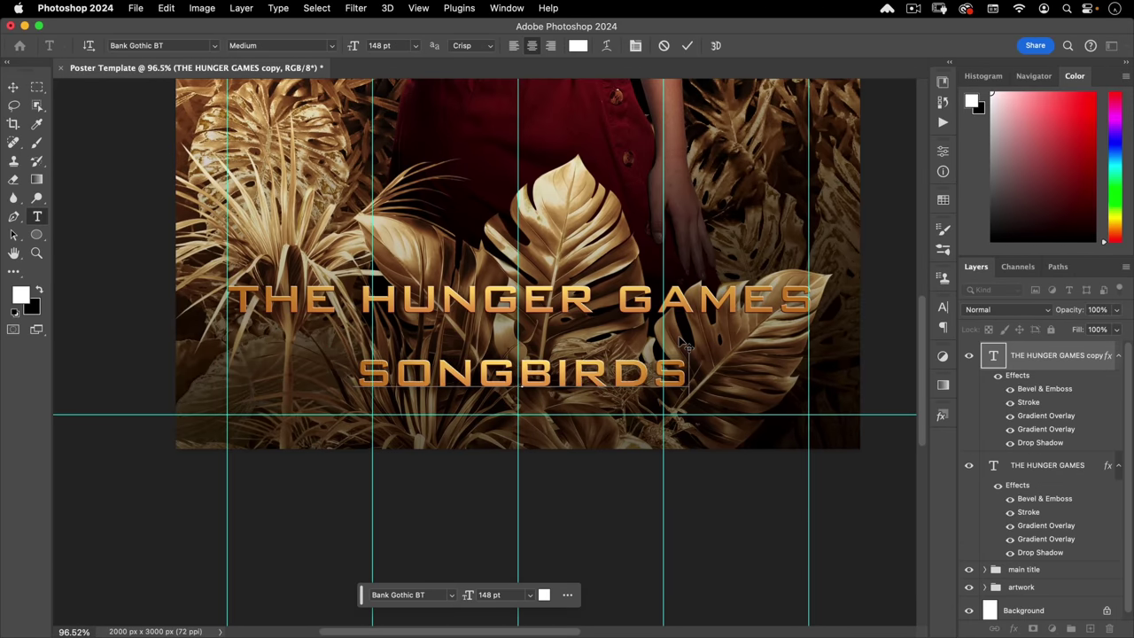
type(" & SNAKES")
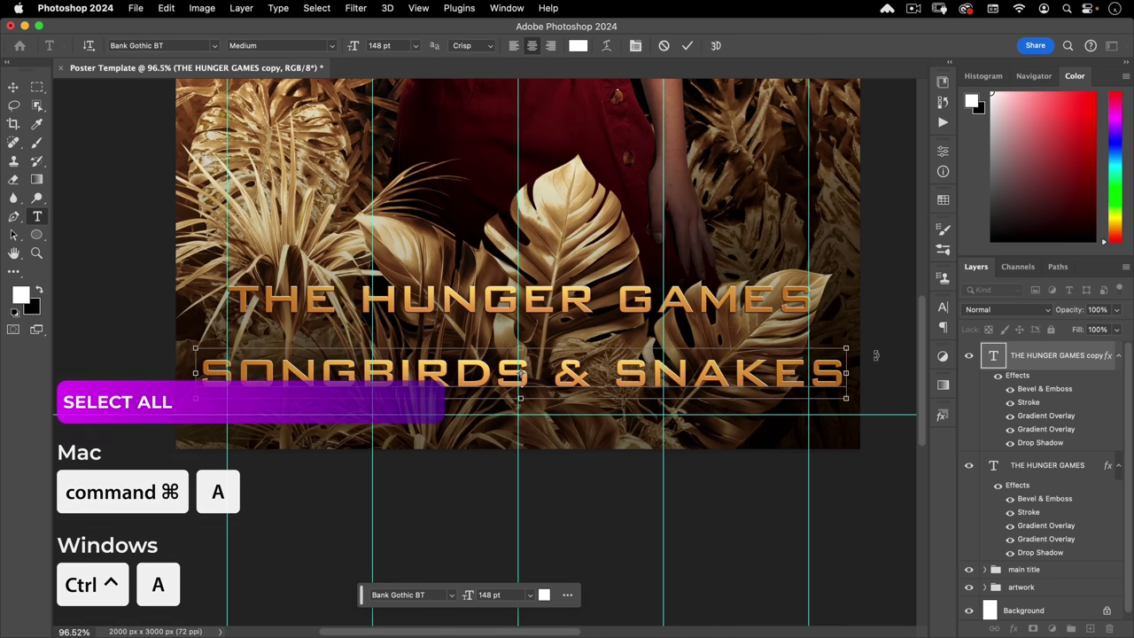
key("super+a")
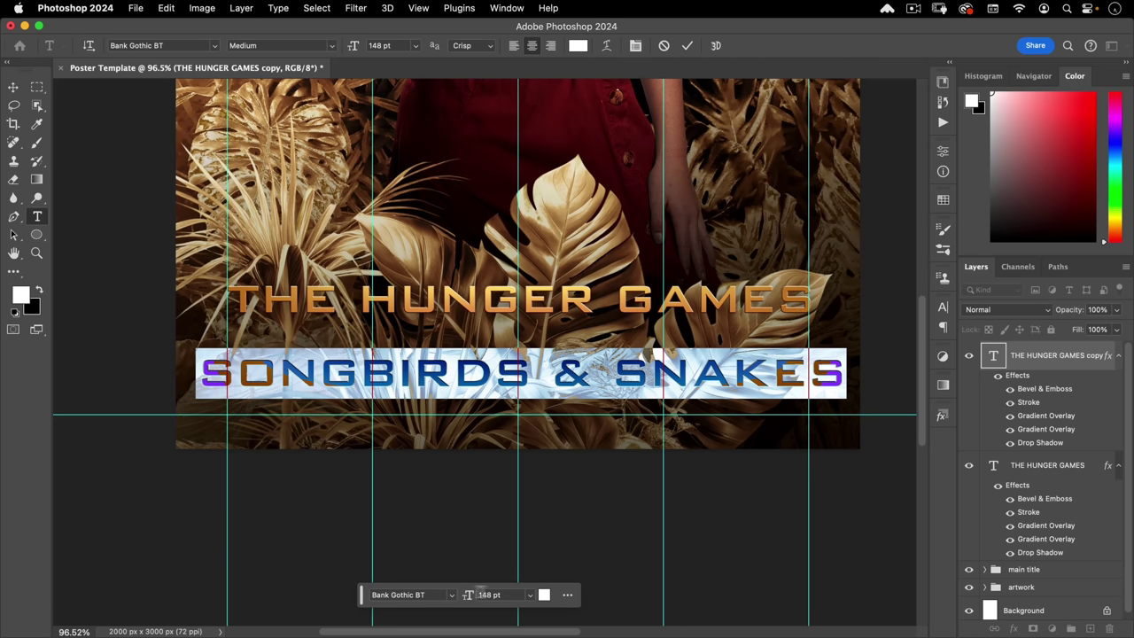
left_click(507, 596)
type("108")
key("Tab")
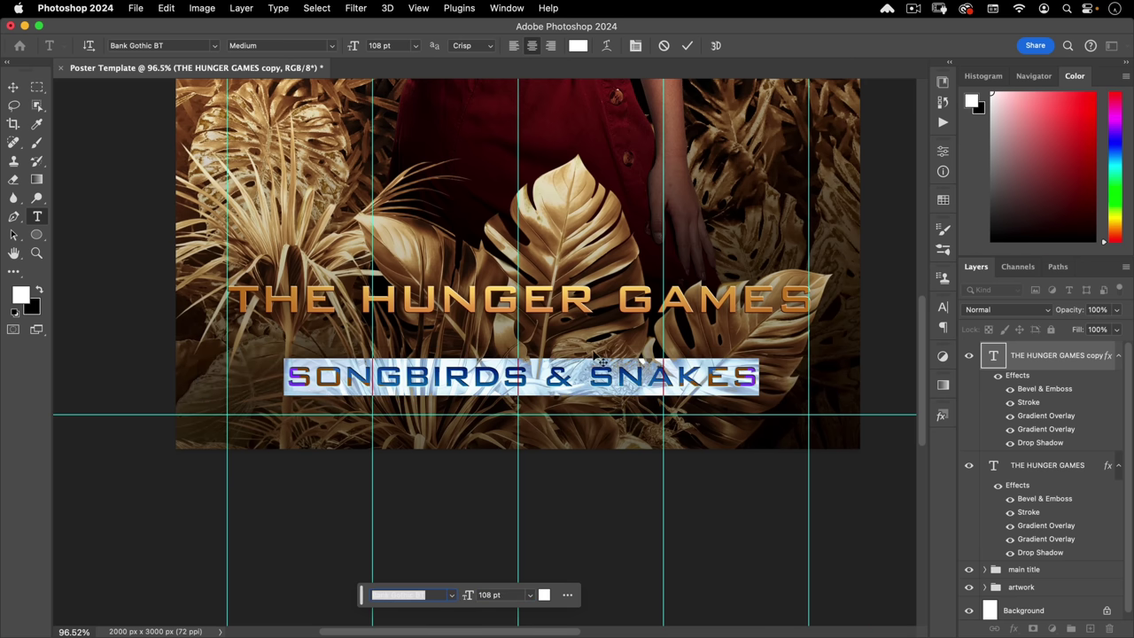
- Shrink the ampersand to 70 pt and delete the space after it
left_click(544, 377)
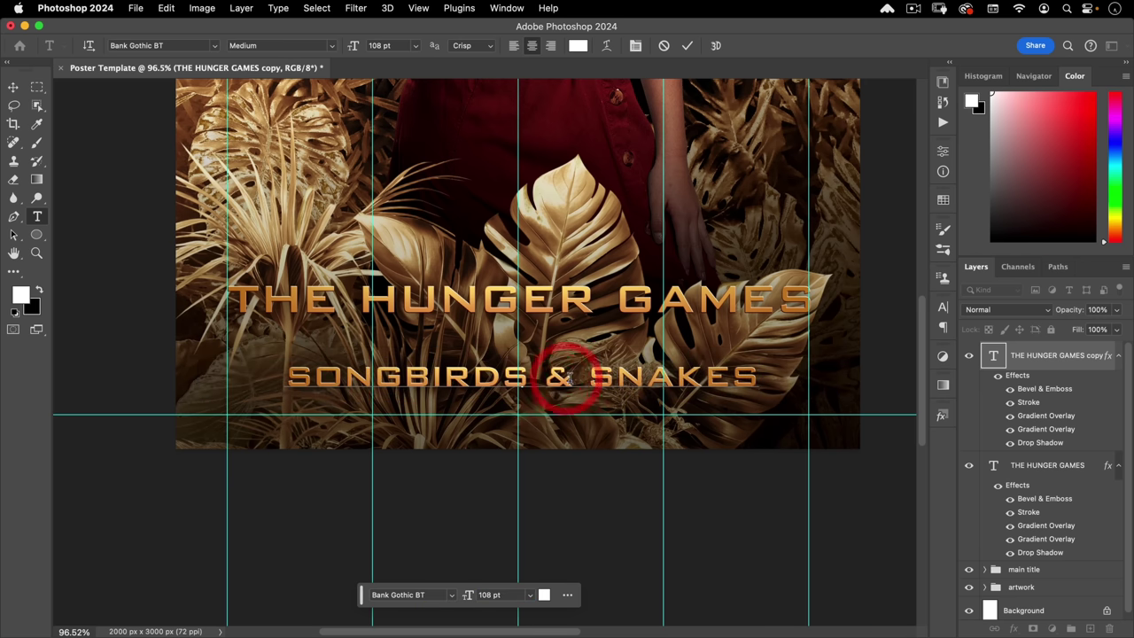
double_click(553, 377)
left_click(507, 594)
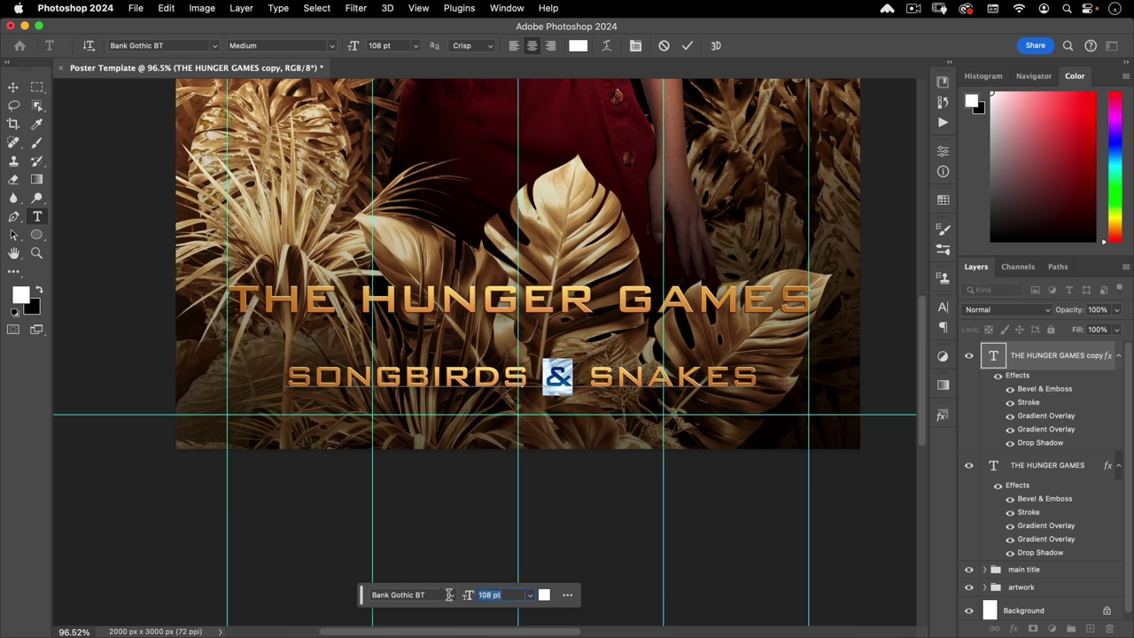
type("50")
left_click(448, 596)
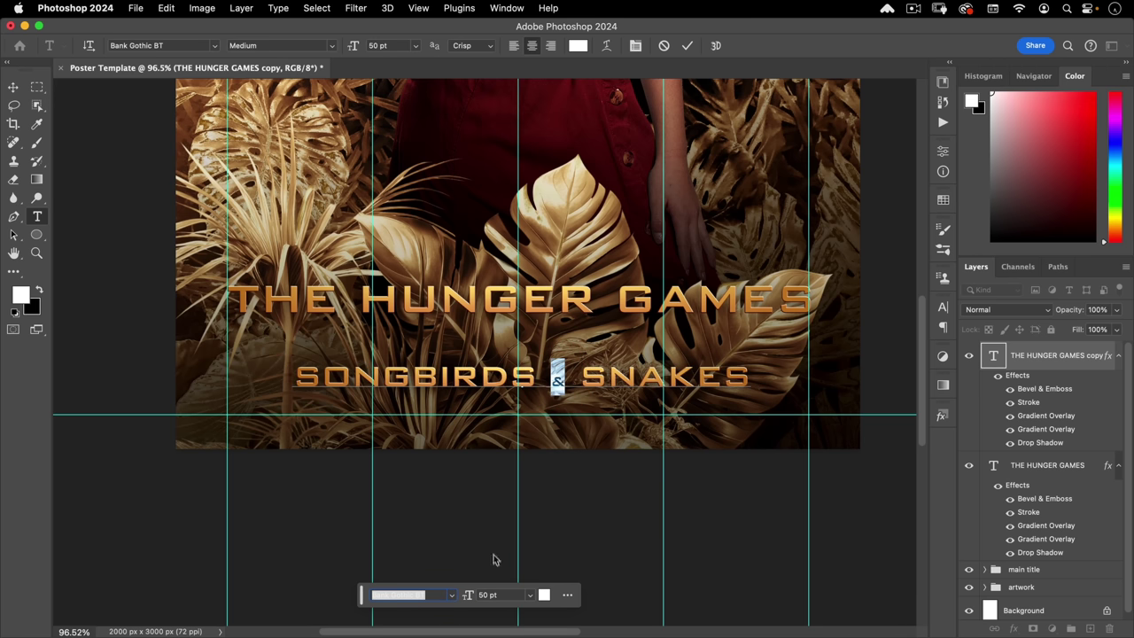
left_click(448, 595)
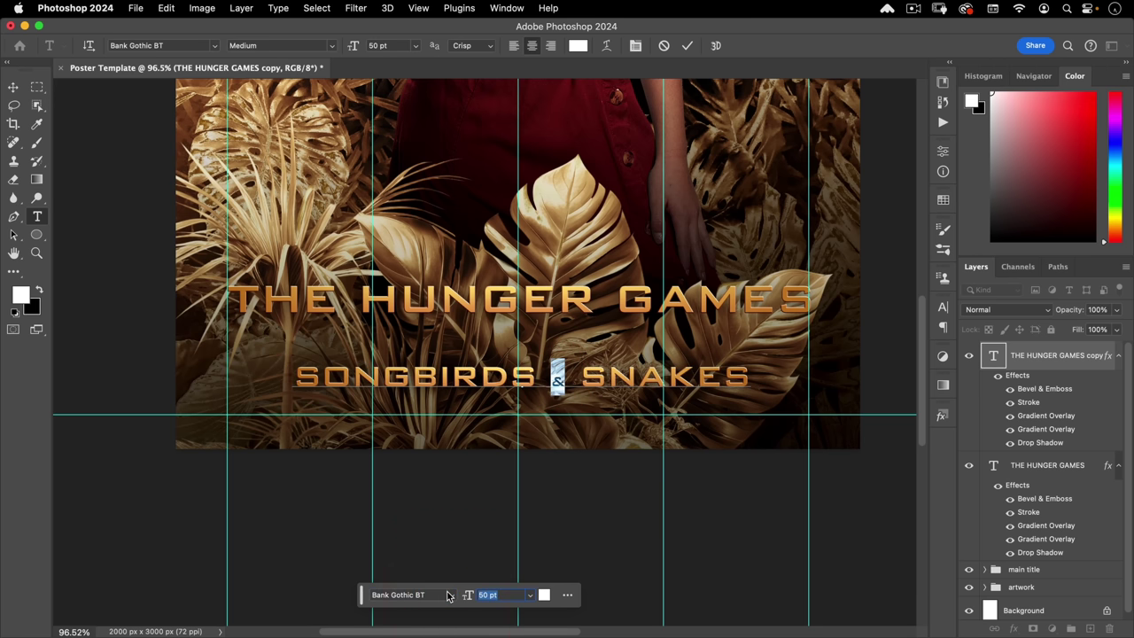
type("60")
key("Return")
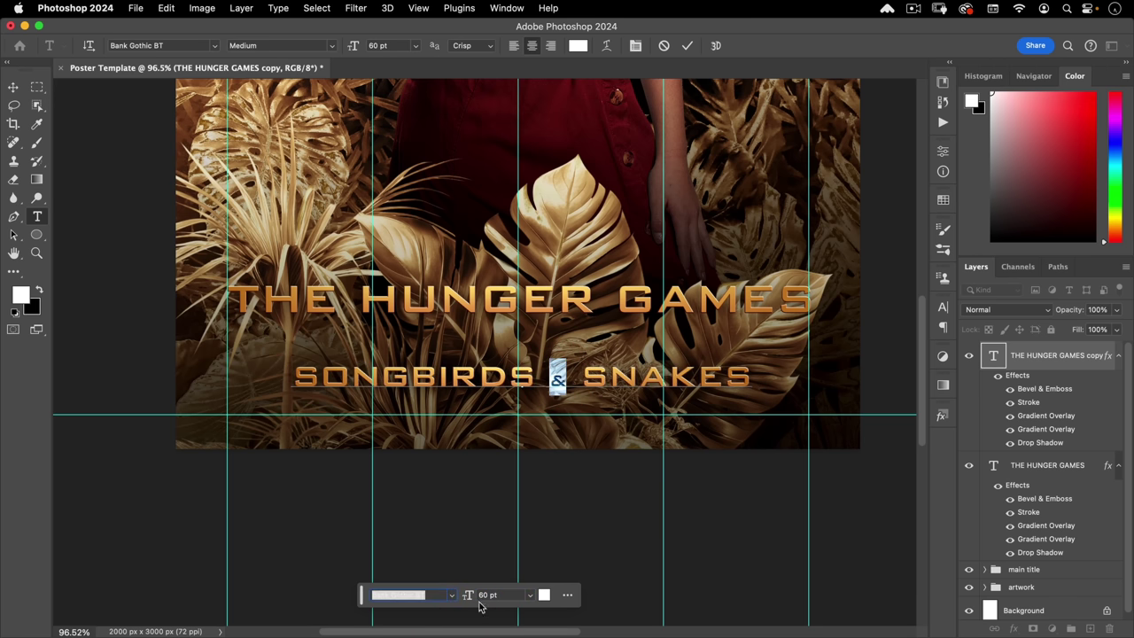
left_click_drag(467, 595, 476, 596)
left_click(417, 595)
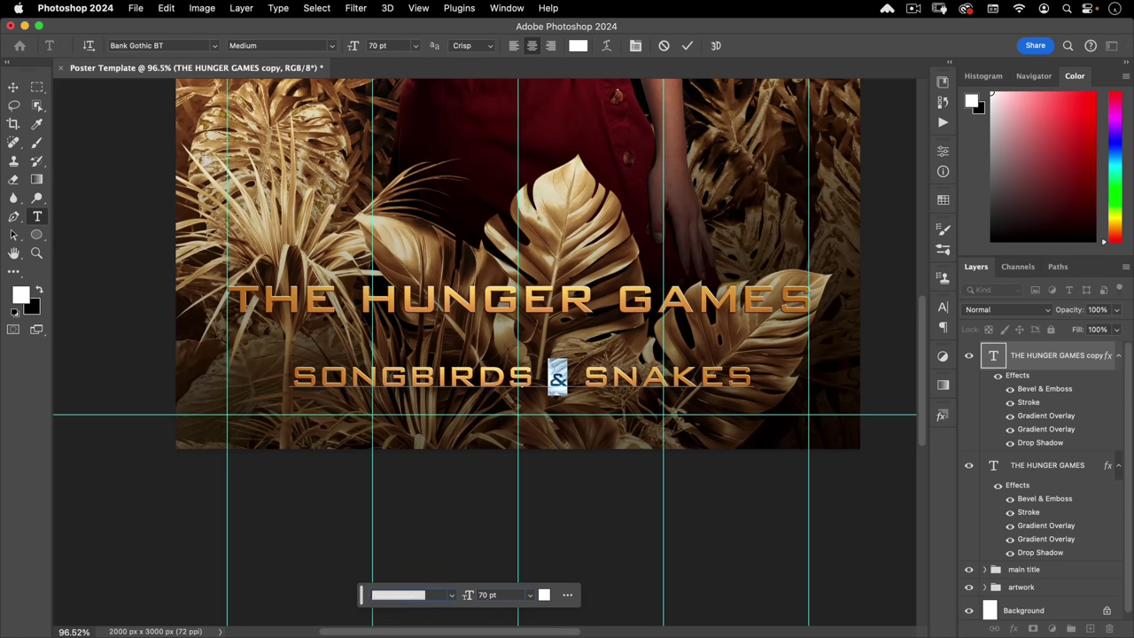
left_click(552, 372)
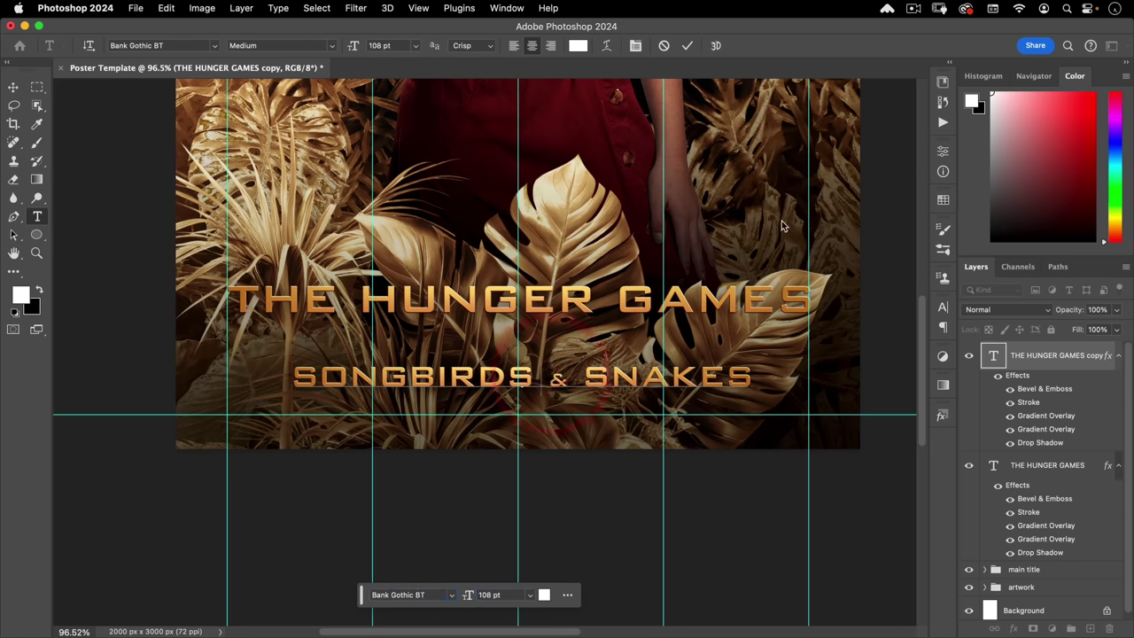
key("BackSpace")
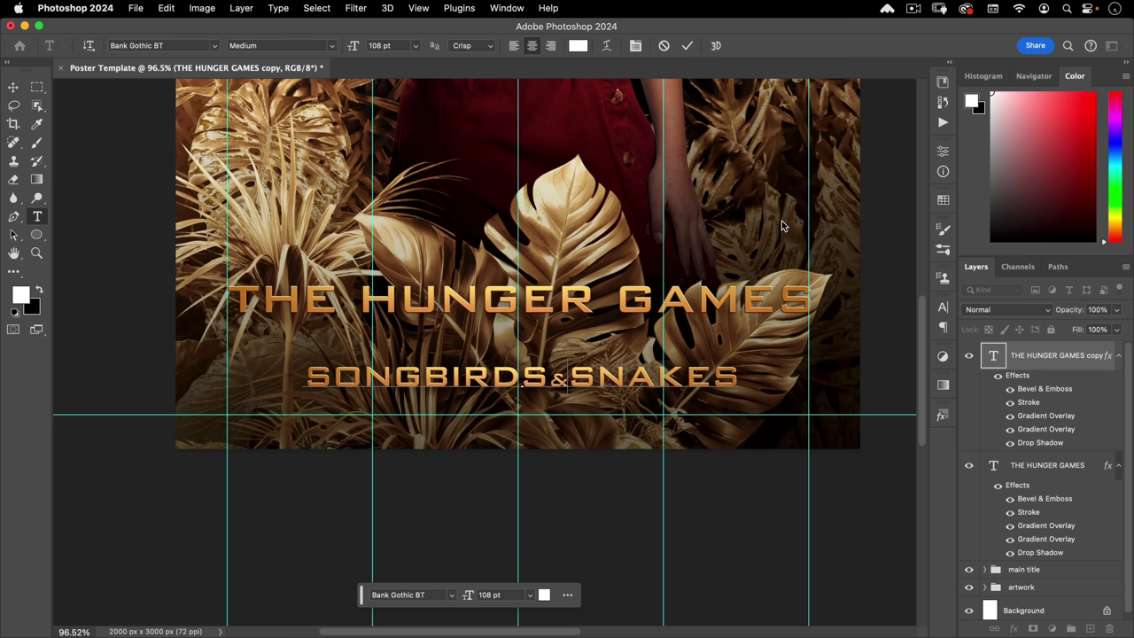
- Delete the space before the ampersand, kern its spacing, and commit SONGBIRDS&SNAKES
key("alt+Right")
key("alt+Right")
key("alt+Right")
key("alt+Right")
key("alt+Right")
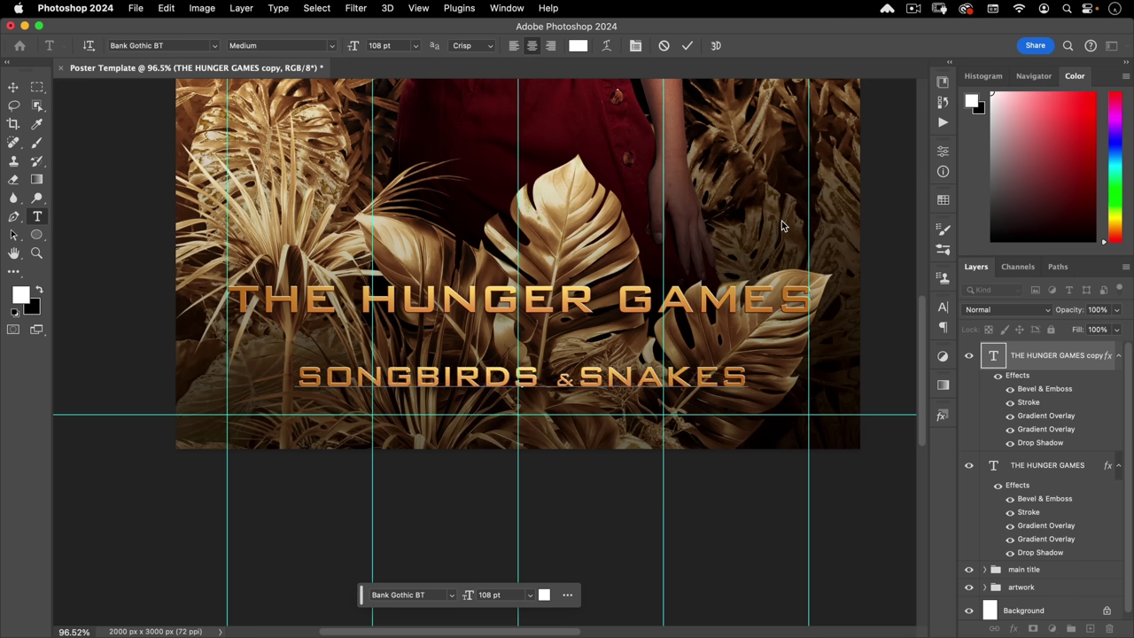
key("BackSpace")
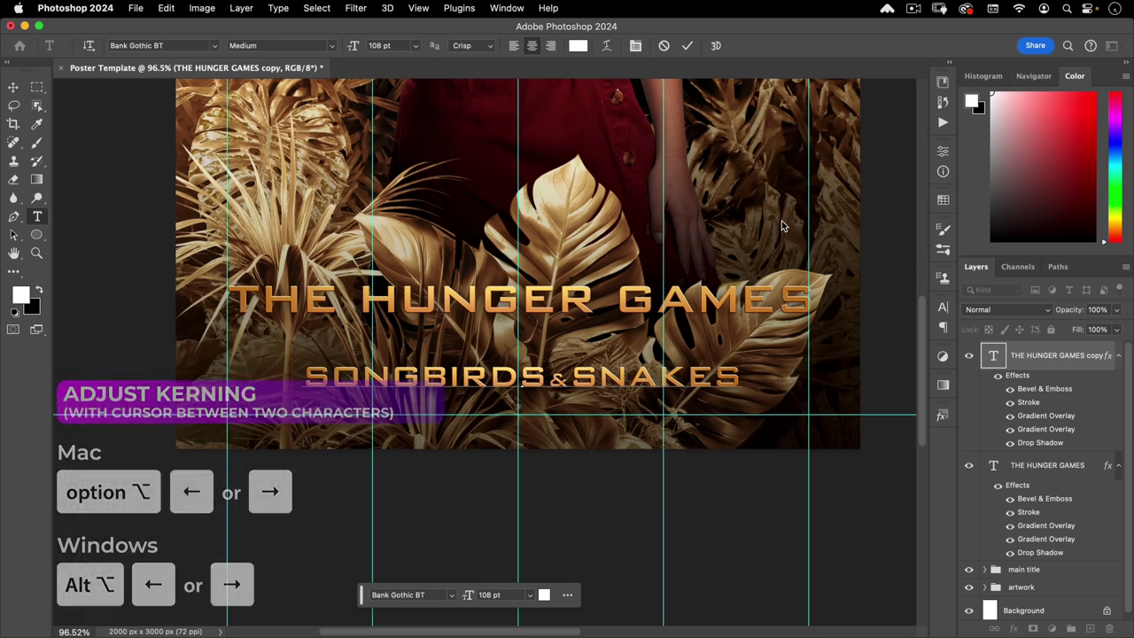
key("alt+Right")
key("alt+Right")
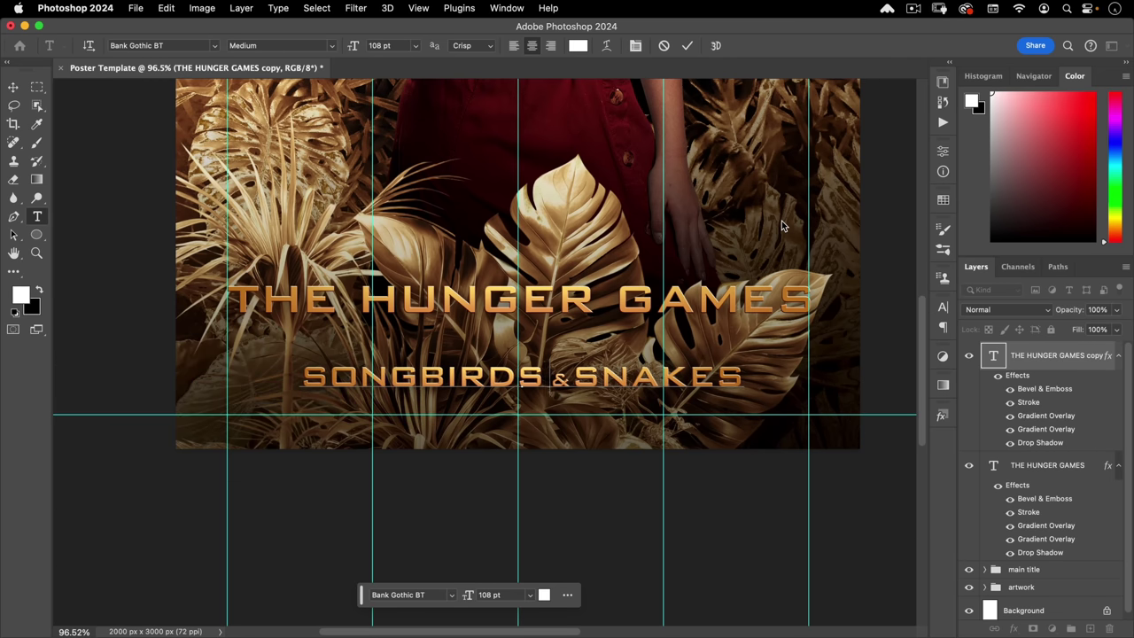
key("alt+Left")
key("alt+Right")
key("alt+Right")
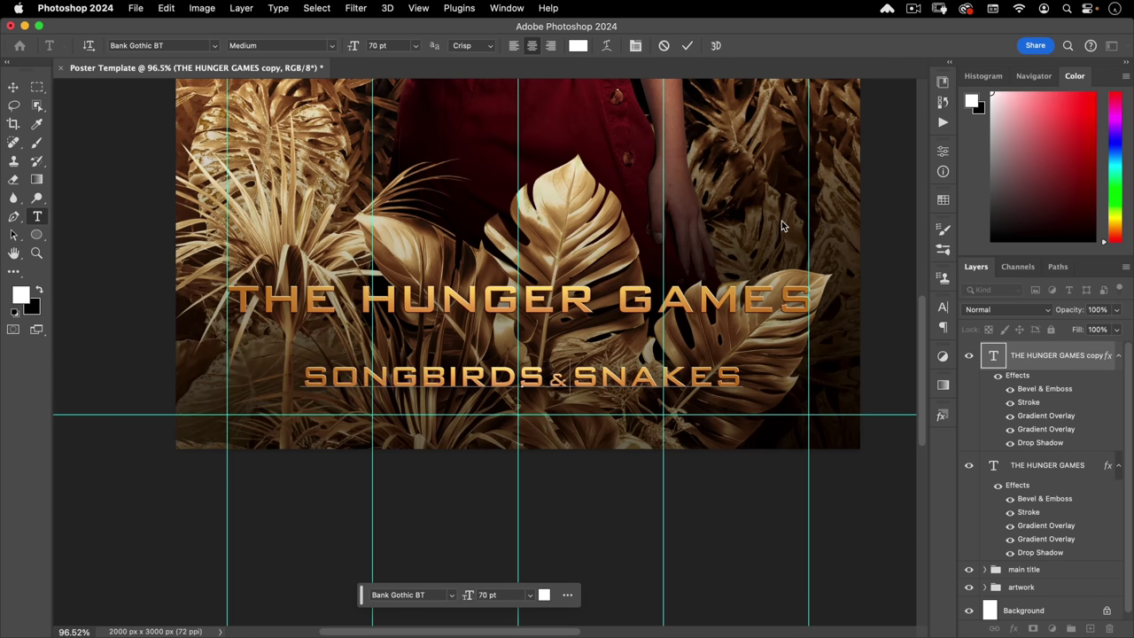
key("Escape")
key("v")
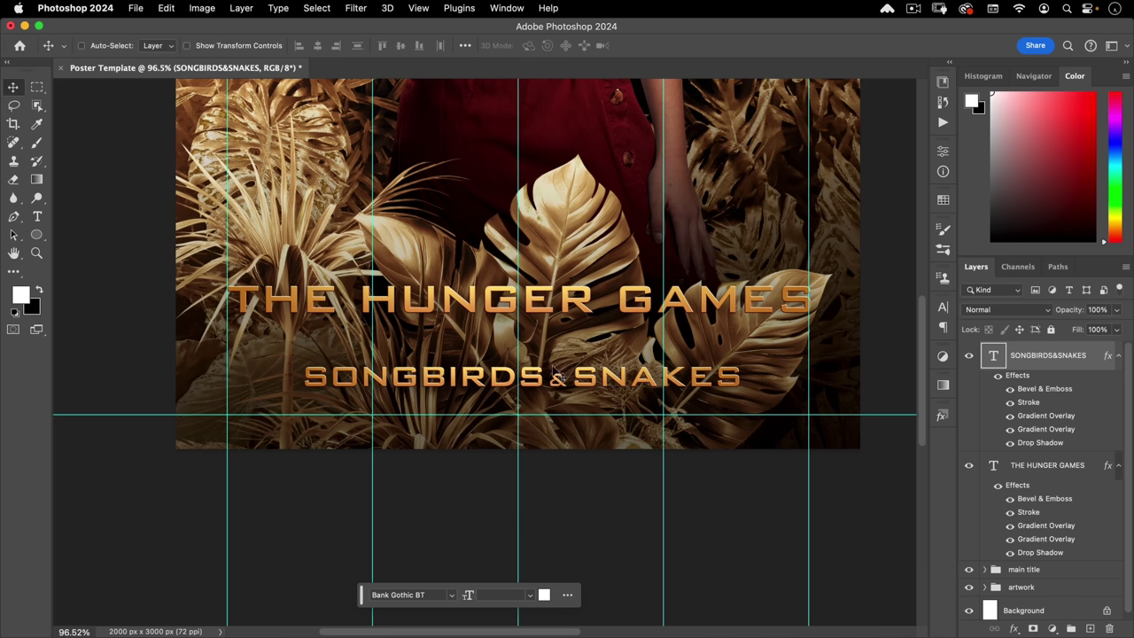
- Duplicate the subtitle higher up and retype it as THE BALLAD OF at 58 pt
left_click_drag(555, 378, 552, 334)
double_click(472, 341)
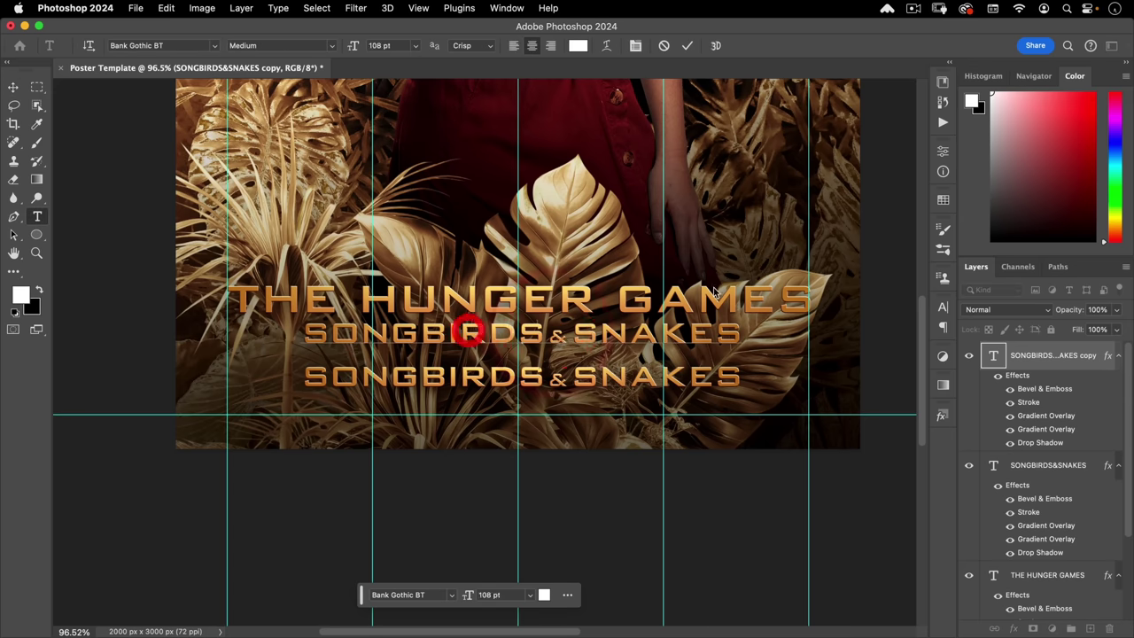
type("THE BALLAD OF")
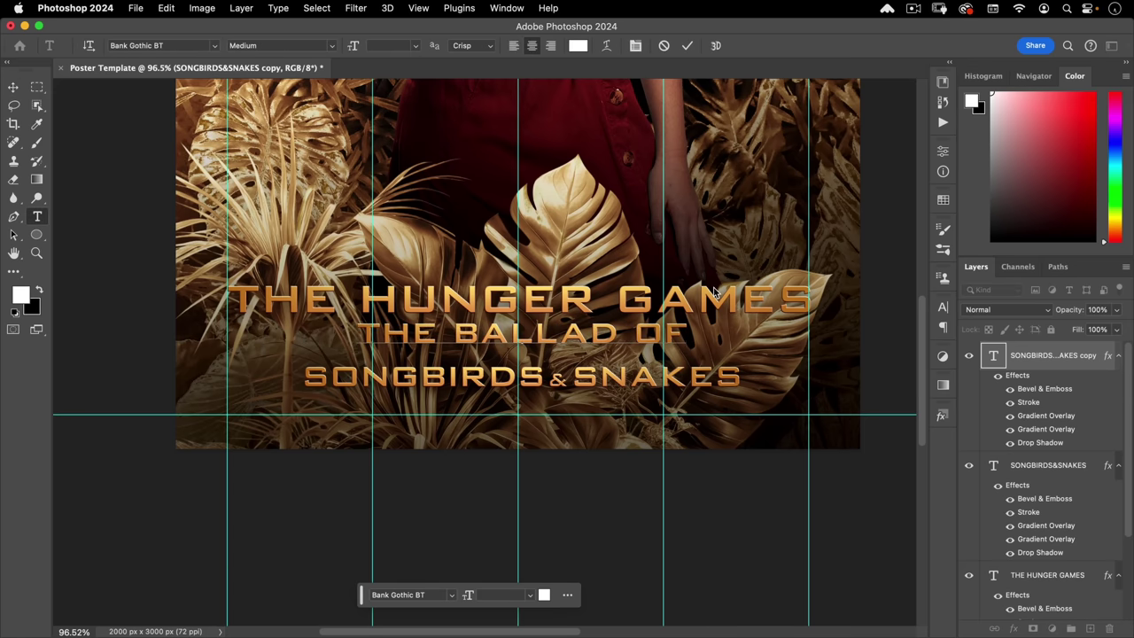
key("super+a")
left_click(505, 595)
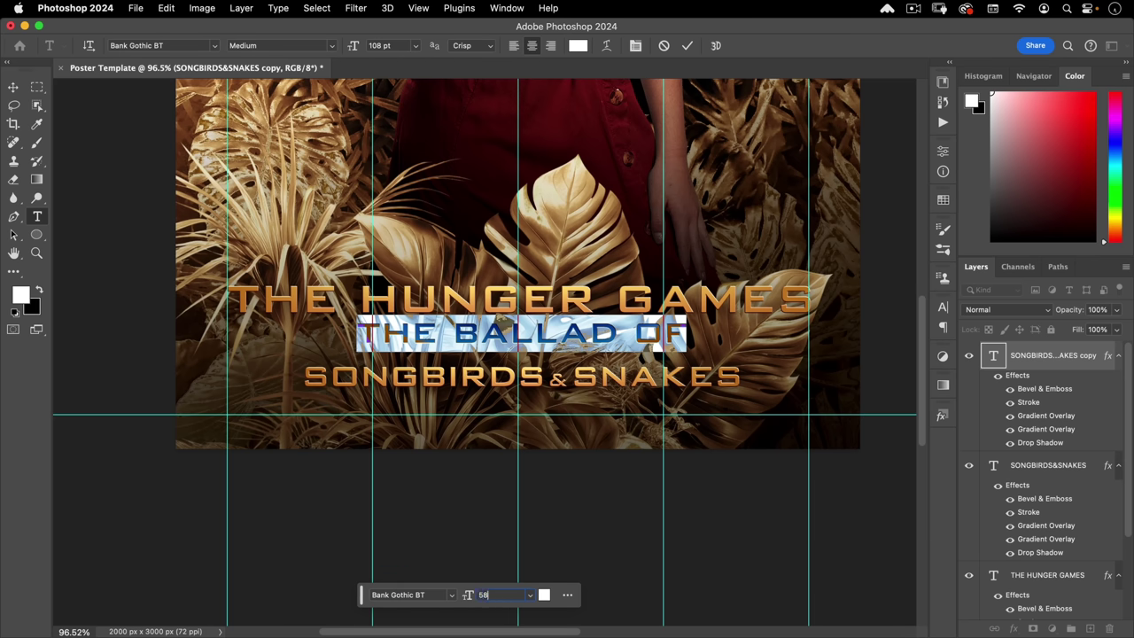
key("Return")
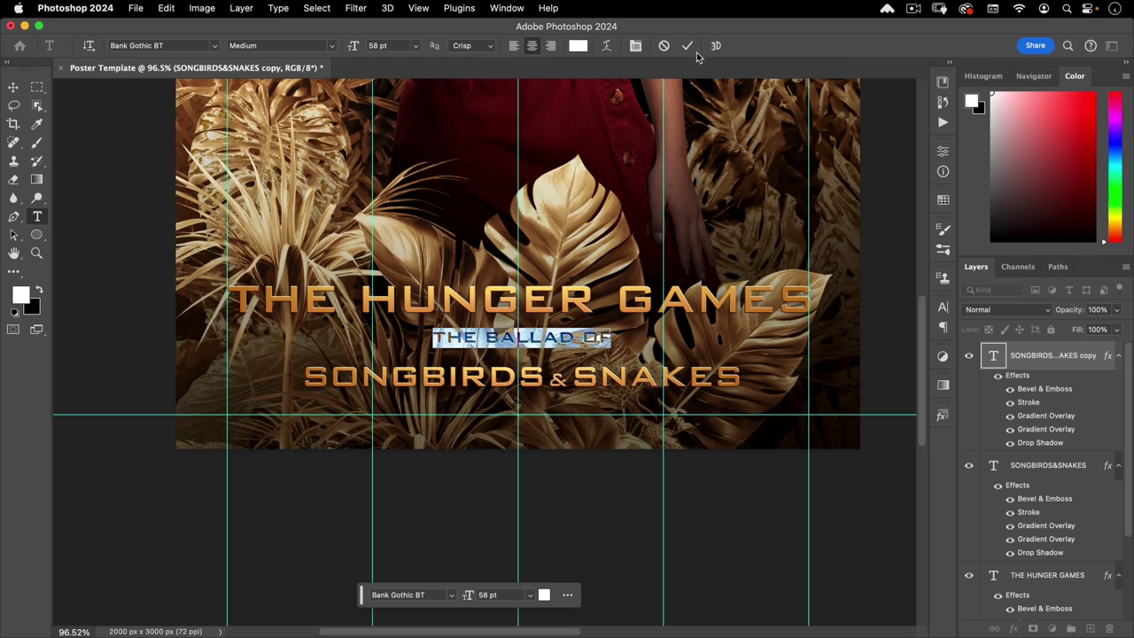
left_click(686, 45)
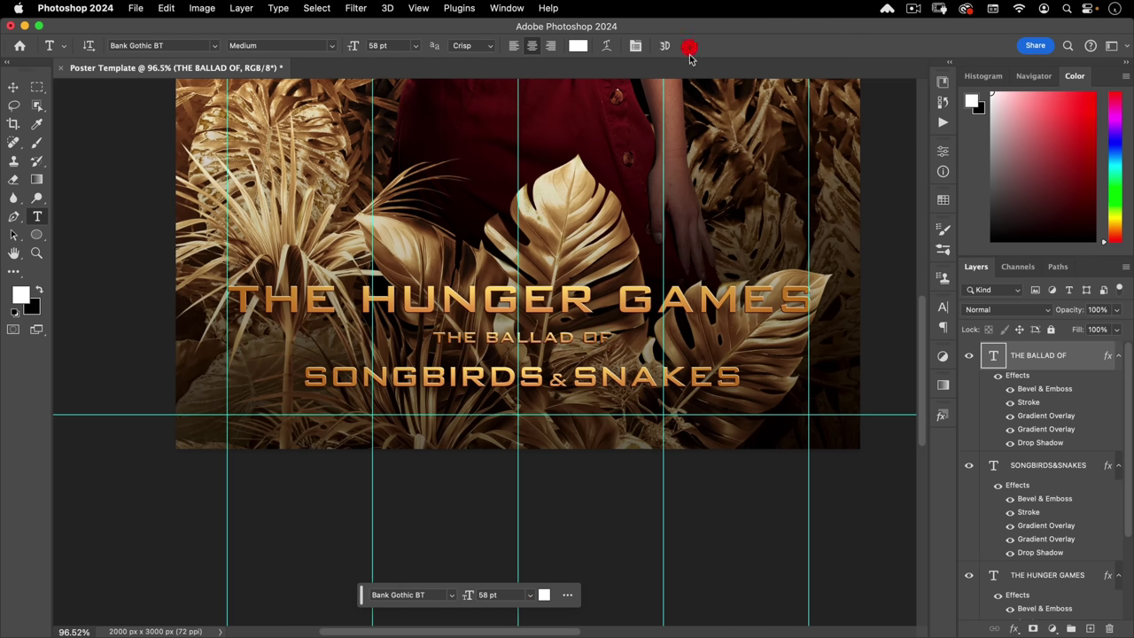
- Apply a Nucly Gold style to THE BALLAD OF and reposition both subtitle lines
left_click(12, 87)
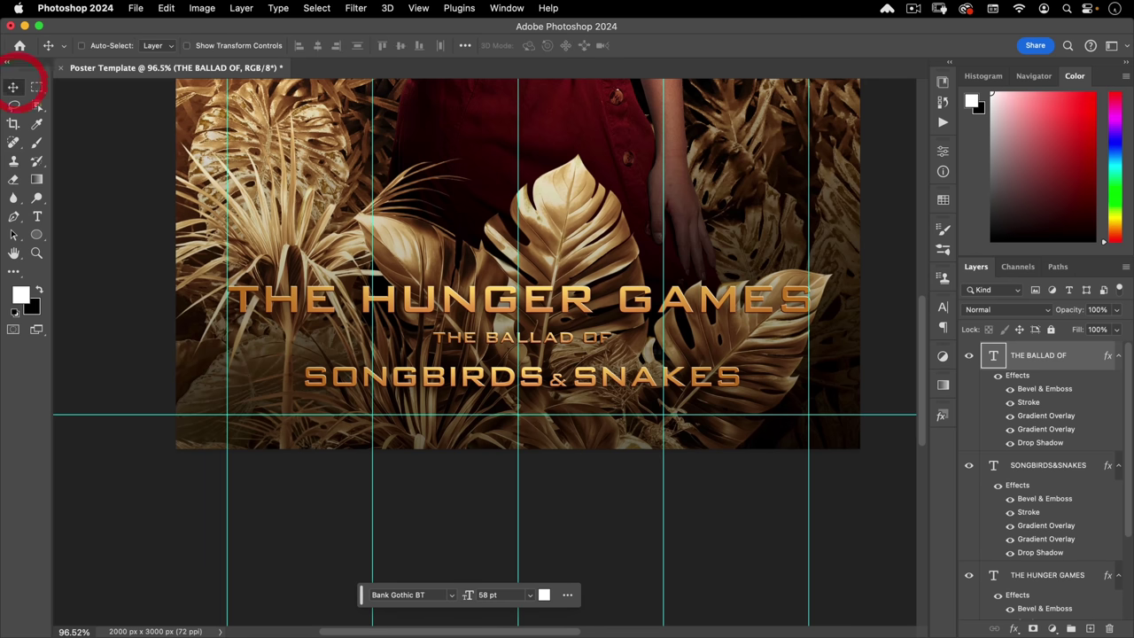
left_click(942, 417)
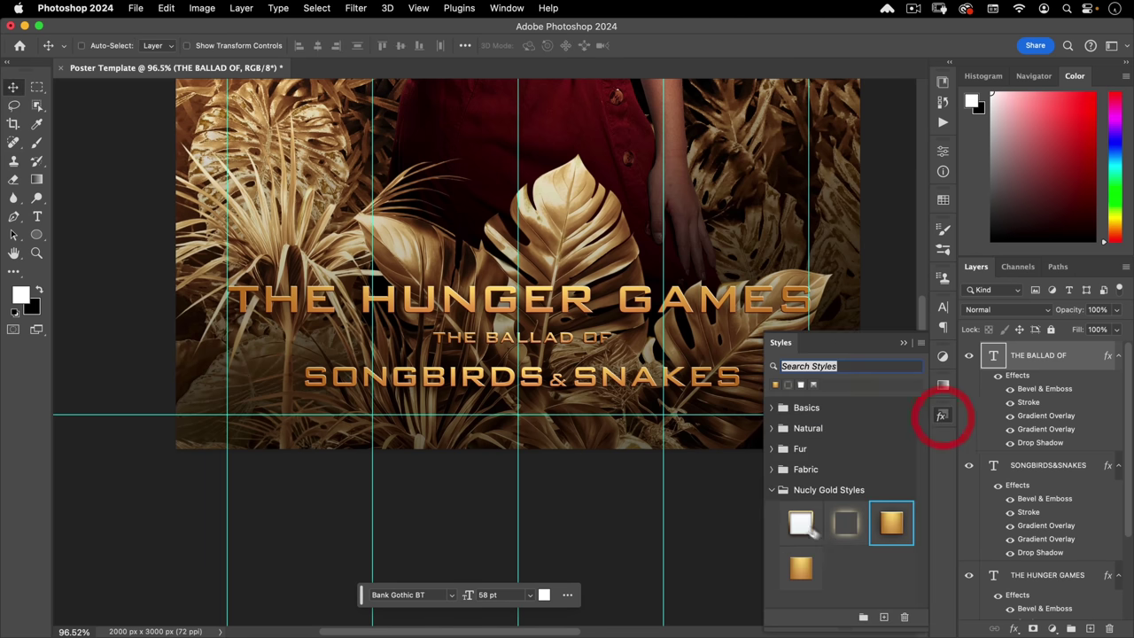
left_click(802, 576)
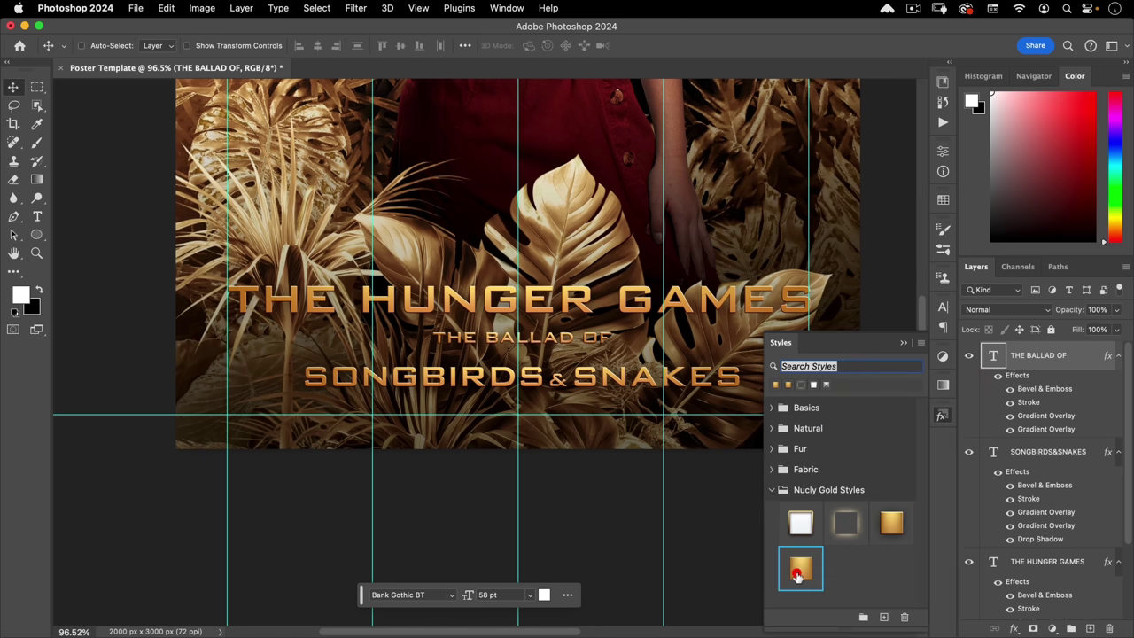
left_click(943, 417)
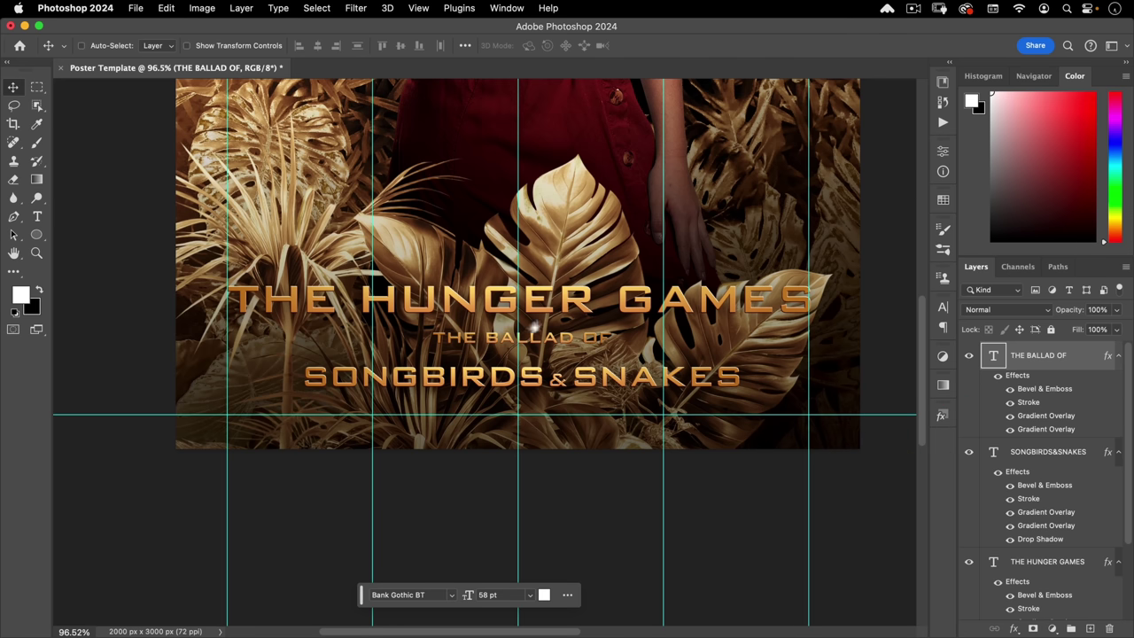
scroll(534, 327, "up", 3)
left_click_drag(576, 316, 568, 347)
left_click_drag(555, 417, 532, 397)
- Nudge THE BALLAD OF up about 10 px and SONGBIRDS&SNAKES up about 13 px
left_click(558, 350)
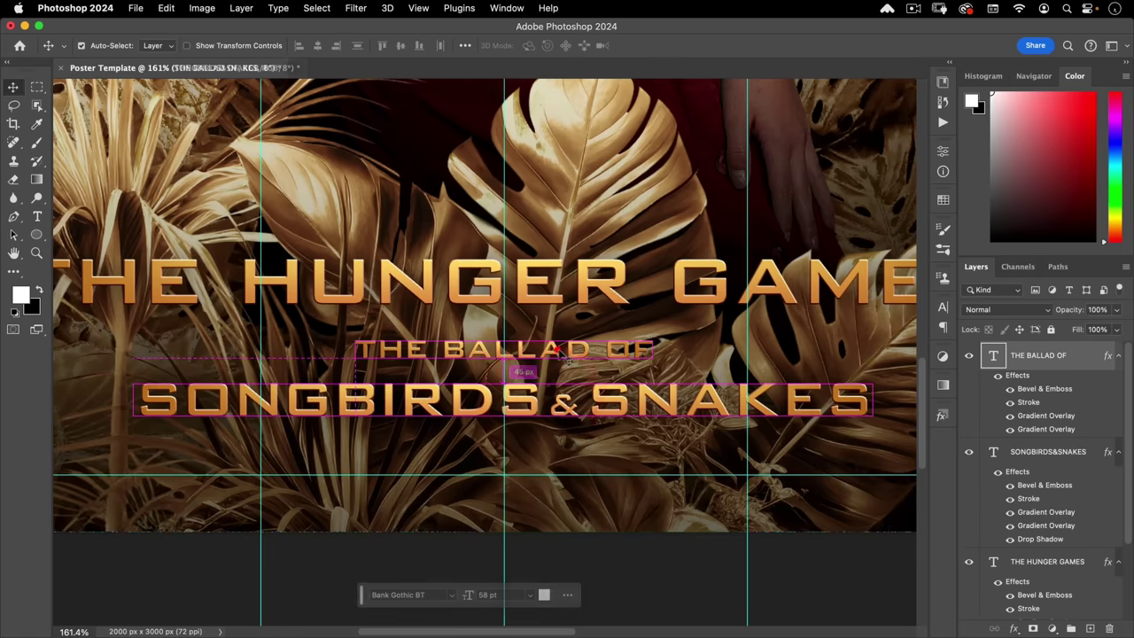
key("Up")
key("Up")
key("Up")
key("Up")
key("Up")
key("Up")
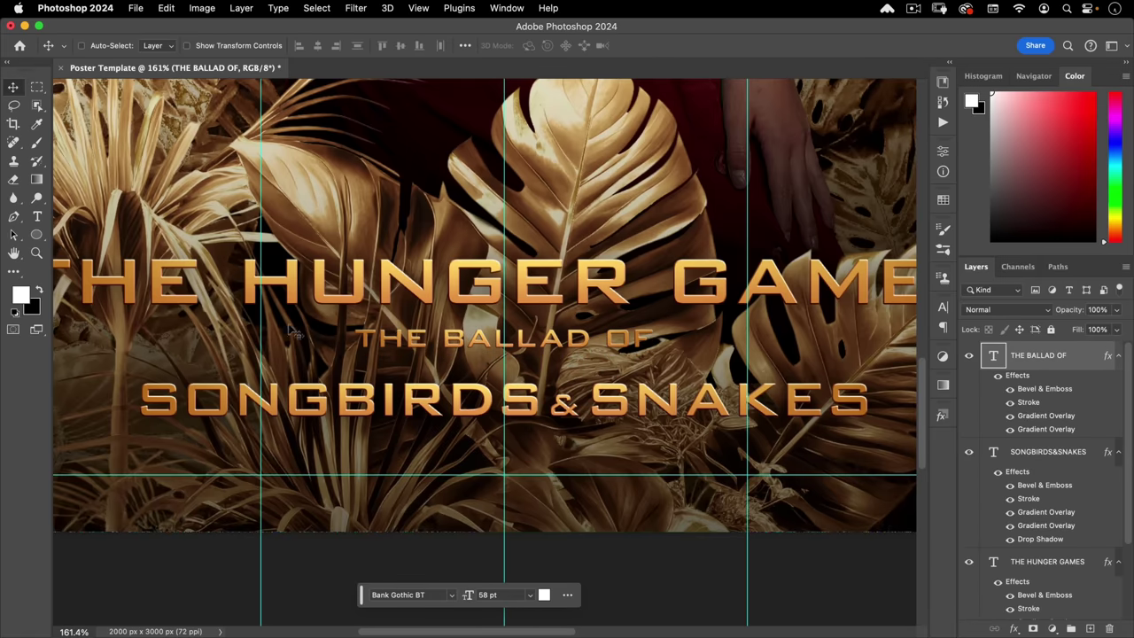
key("super")
left_click(608, 403, "super")
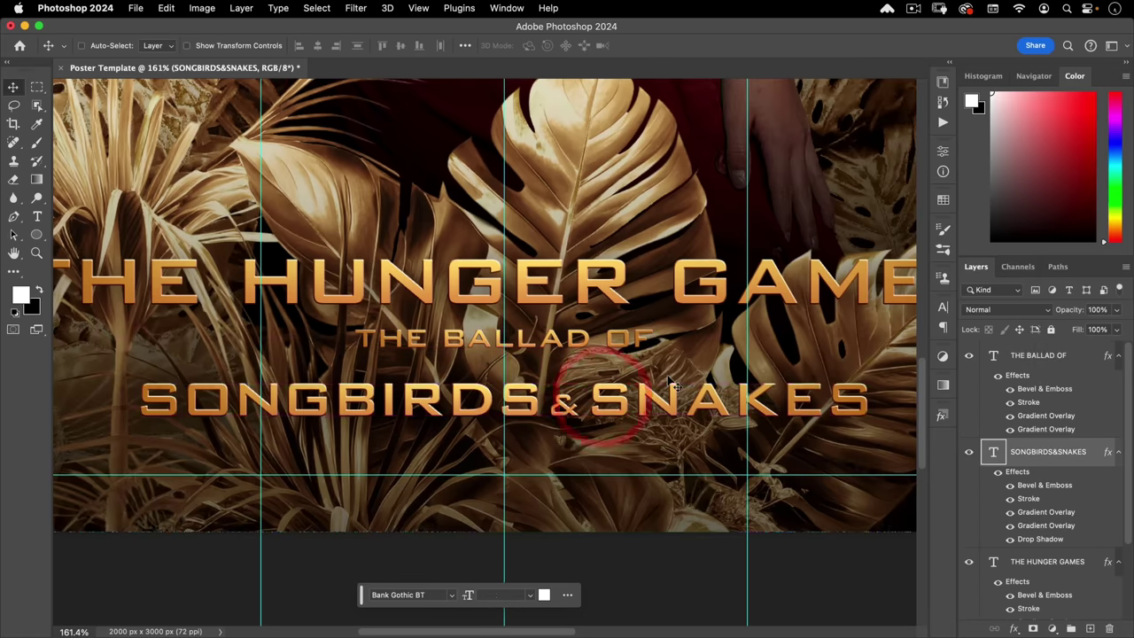
left_click_drag(608, 403, 608, 392)
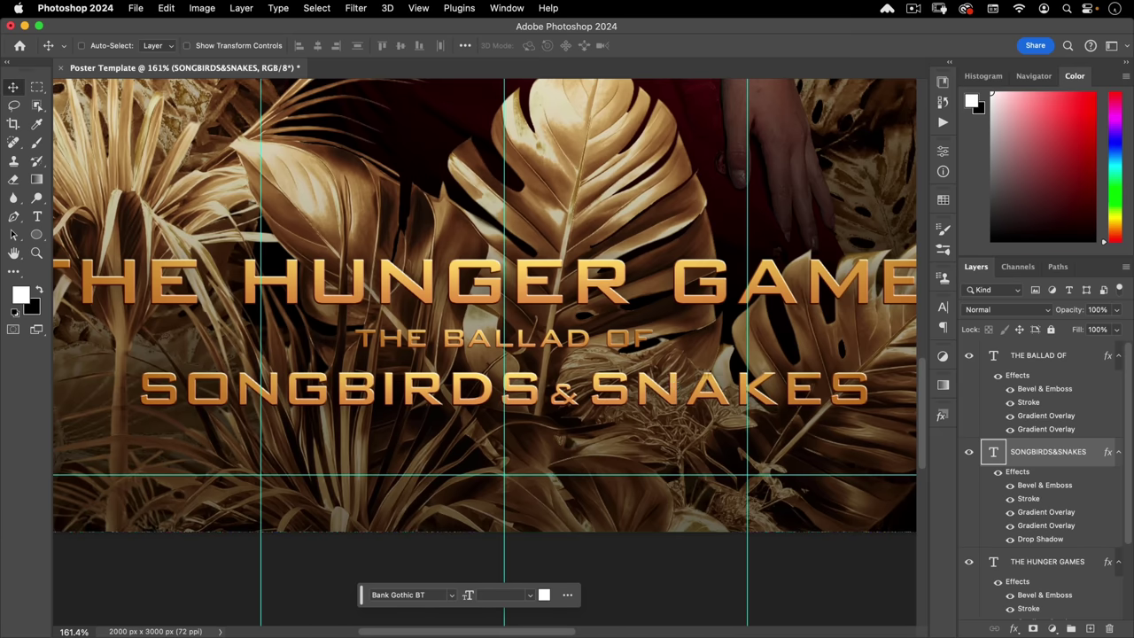
- Duplicate THE BALLAD OF lower down near the guide and retype it as COMING SOON
left_click(1030, 362)
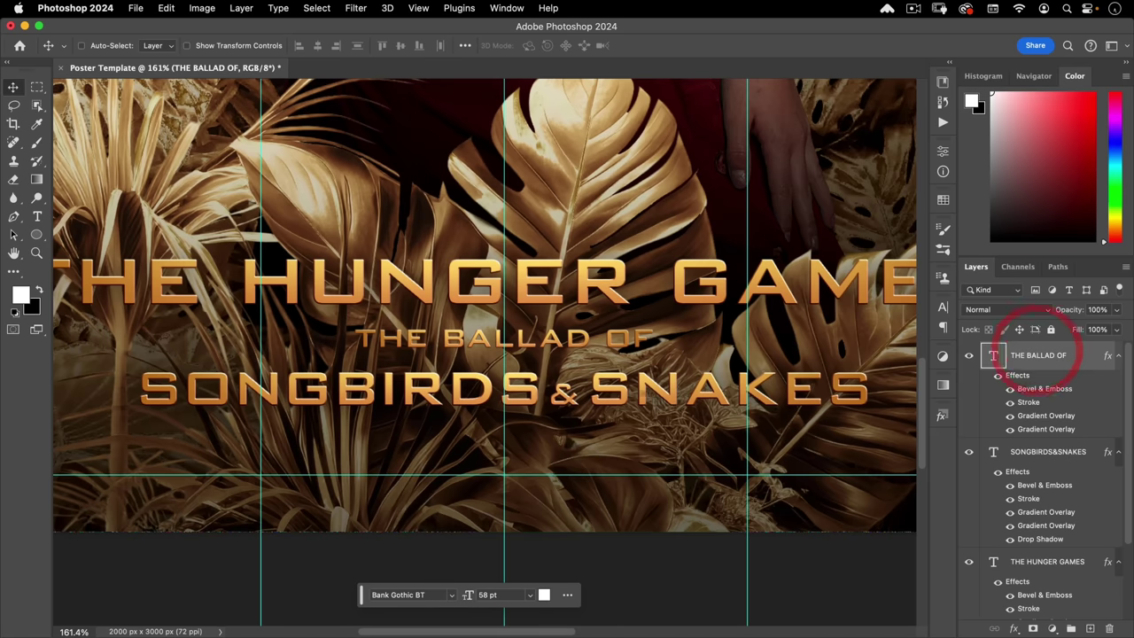
left_click_drag(569, 348, 572, 474)
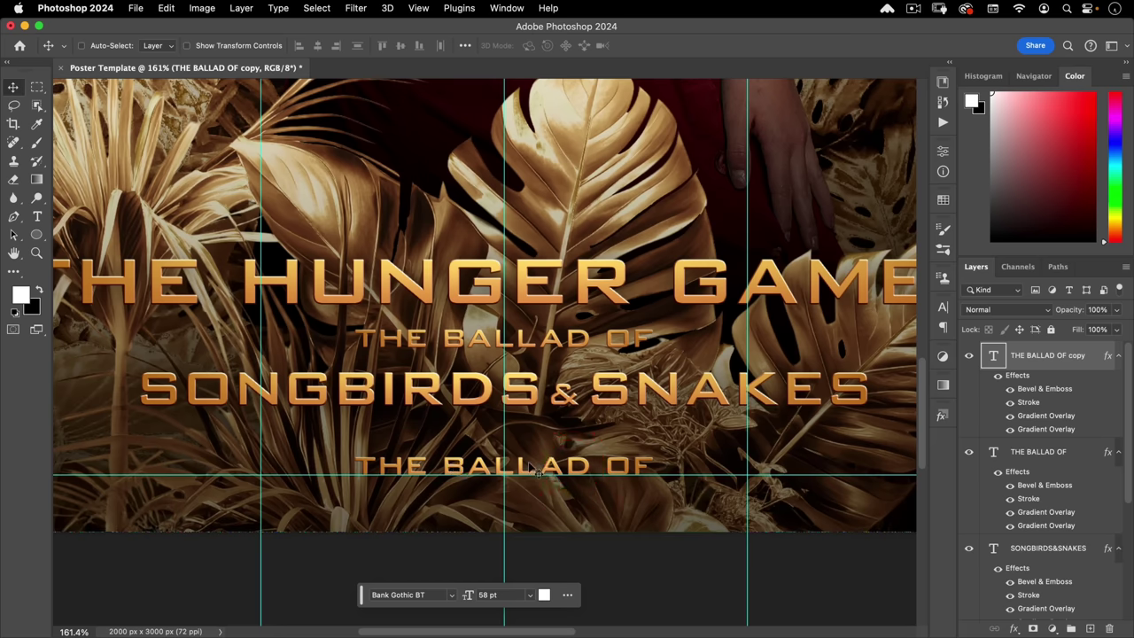
double_click(535, 467)
type("COMING")
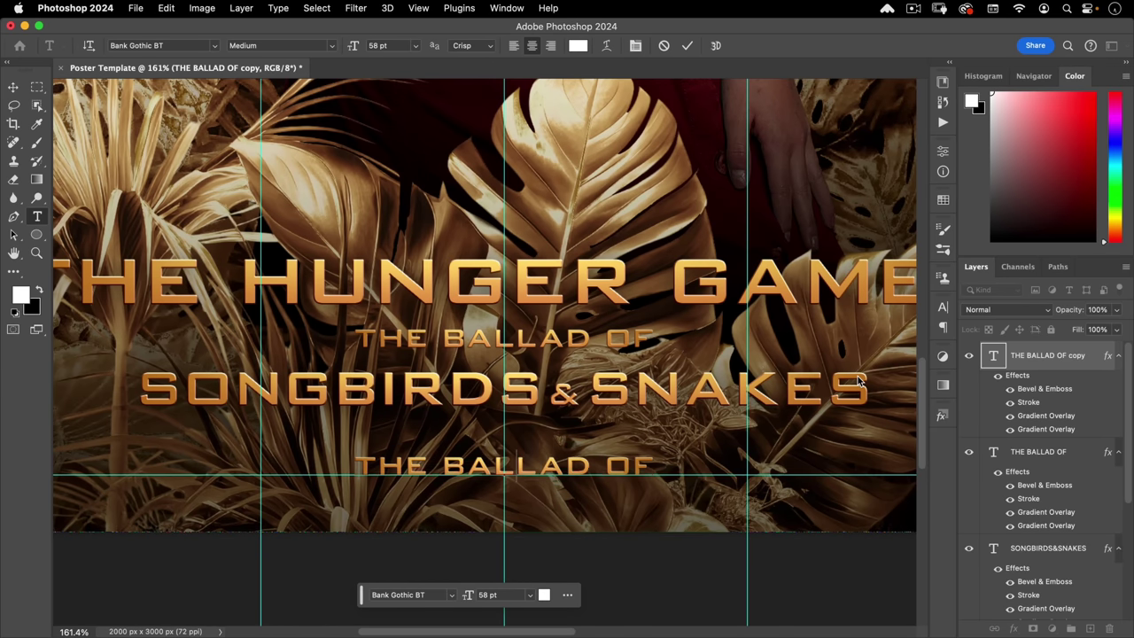
type(" SO")
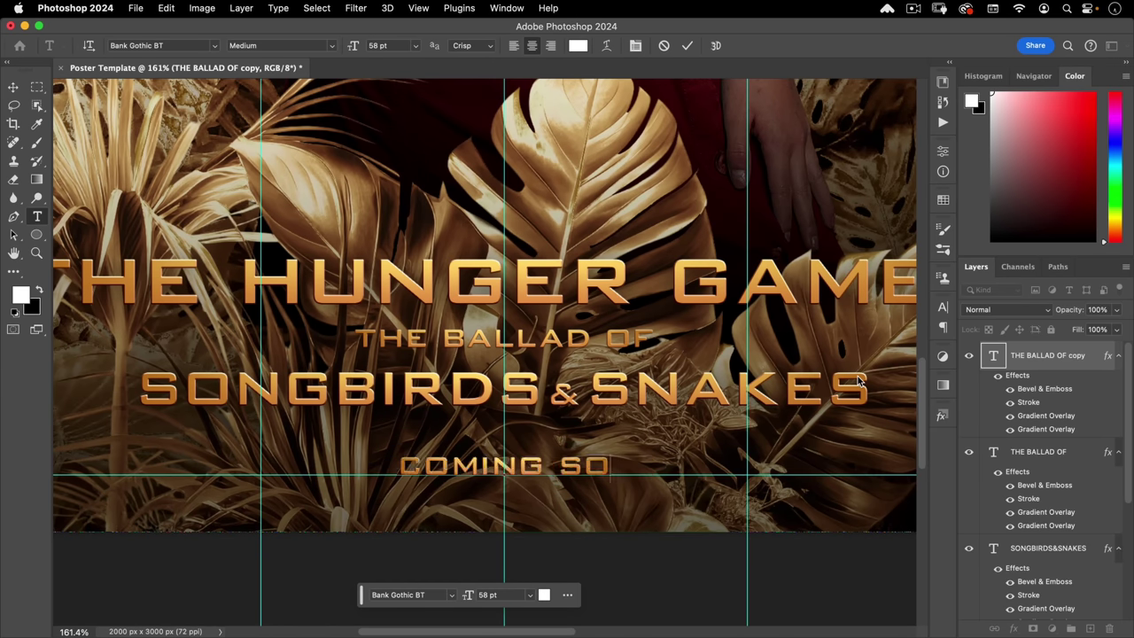
type("NN")
key("BackSpace")
key("BackSpace")
type("ON")
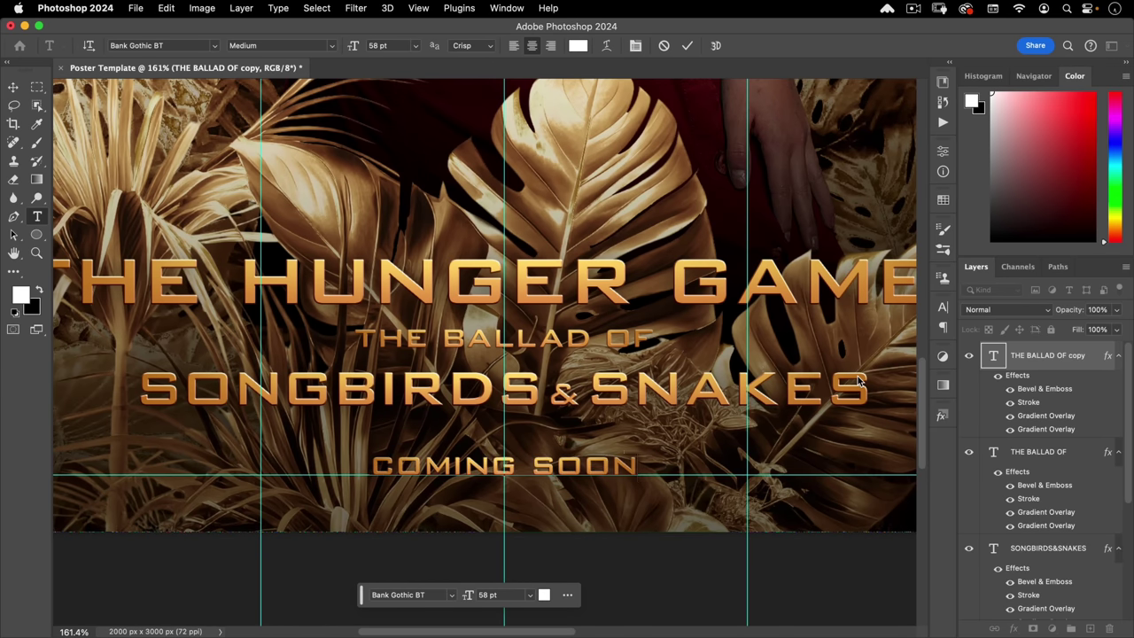
key("super+a")
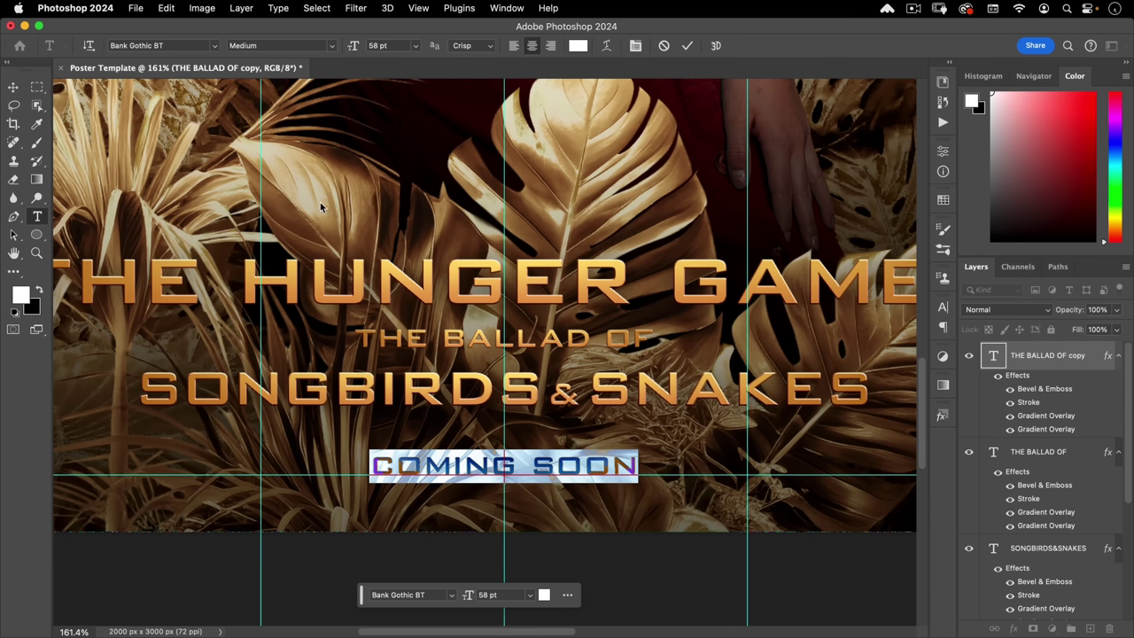
- Give COMING SOON 280 tracking, hide its layer effects, and fit the poster in view
left_click(637, 46)
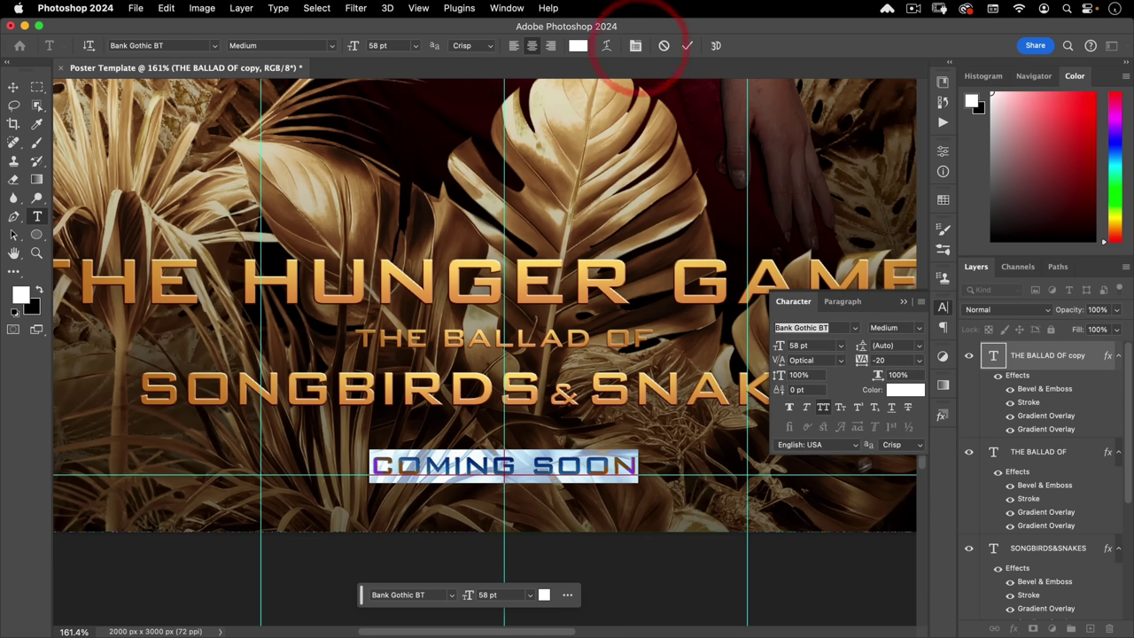
left_click_drag(856, 366, 873, 364)
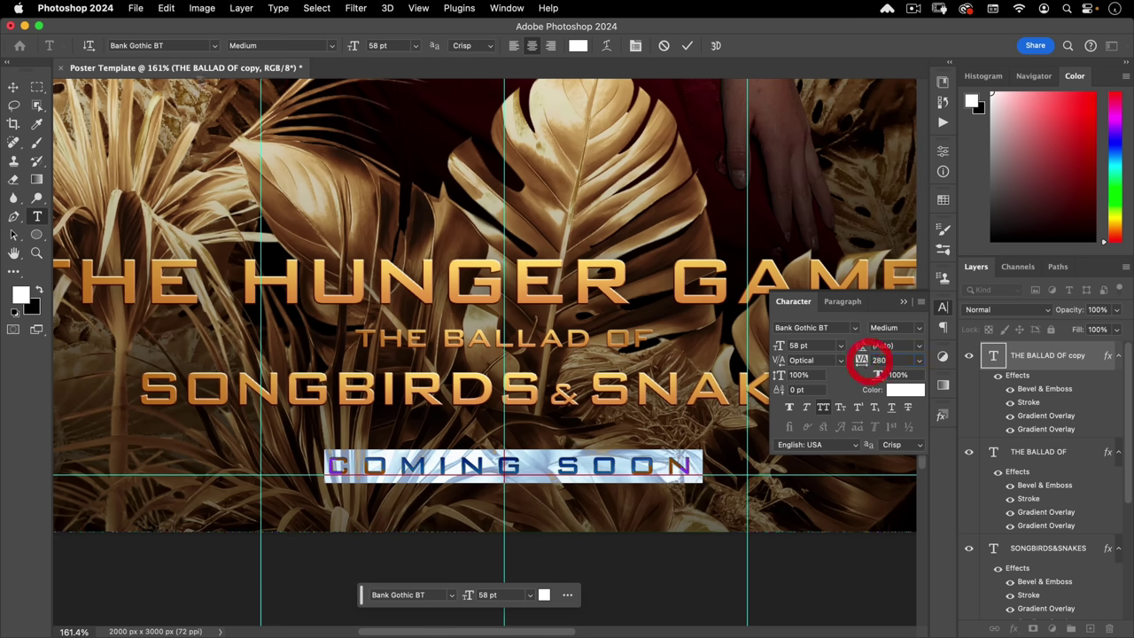
left_click(15, 86)
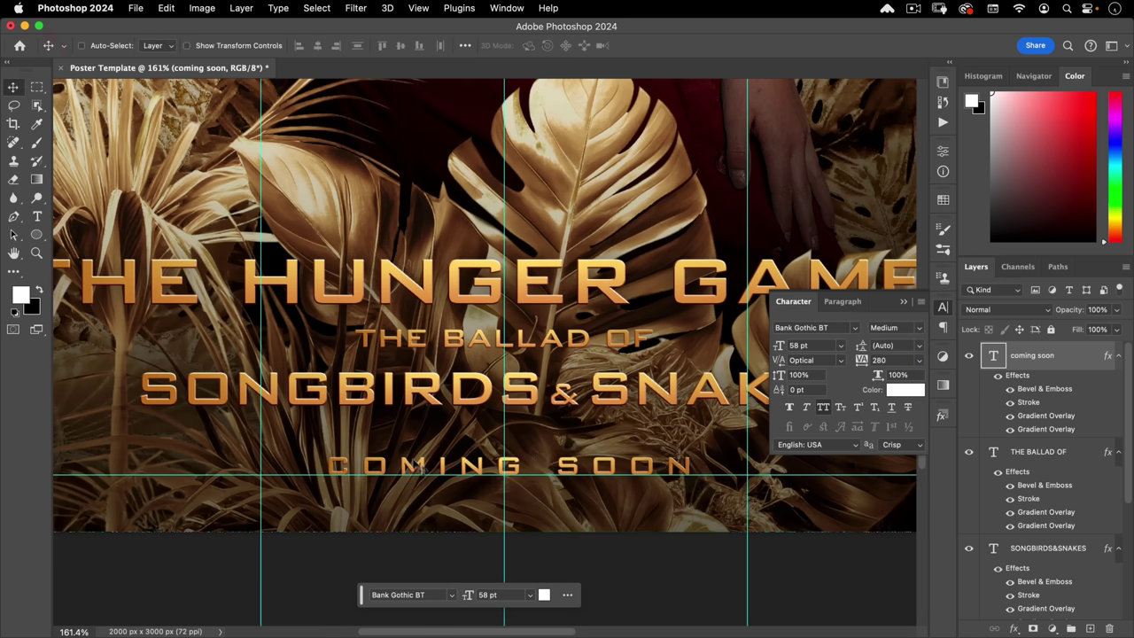
left_click(944, 309)
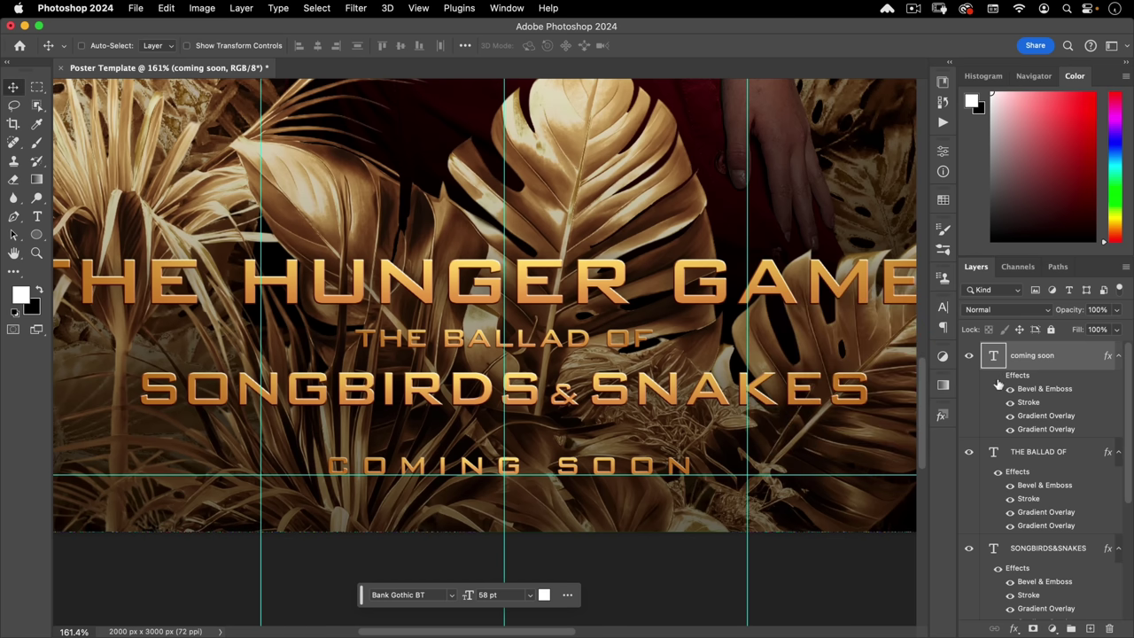
left_click(998, 375)
key("super")
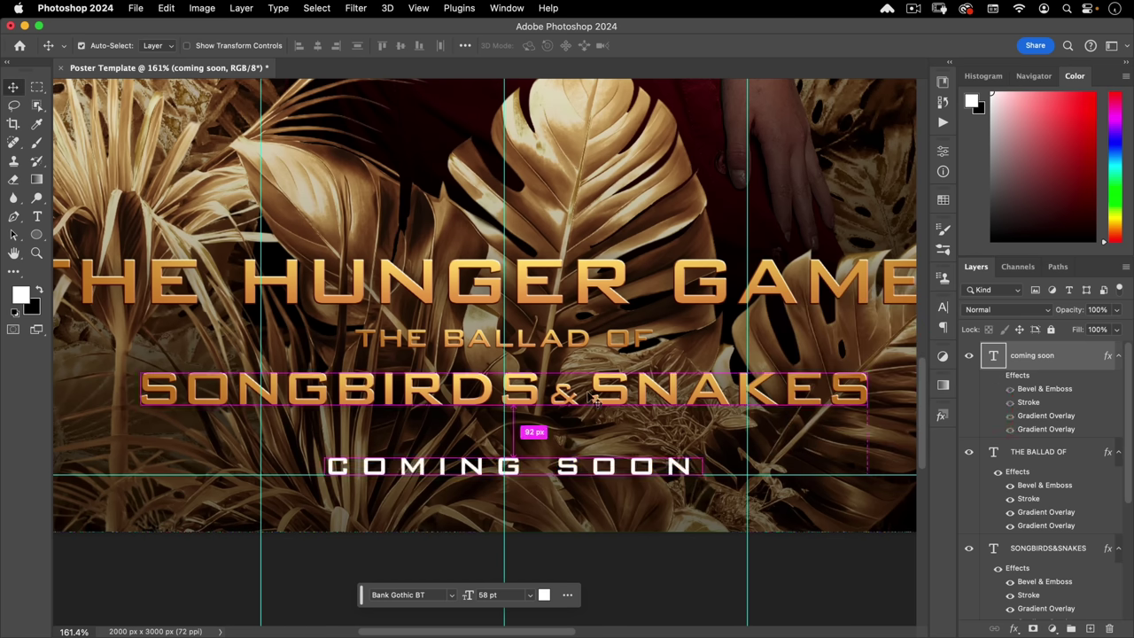
key("super+0")
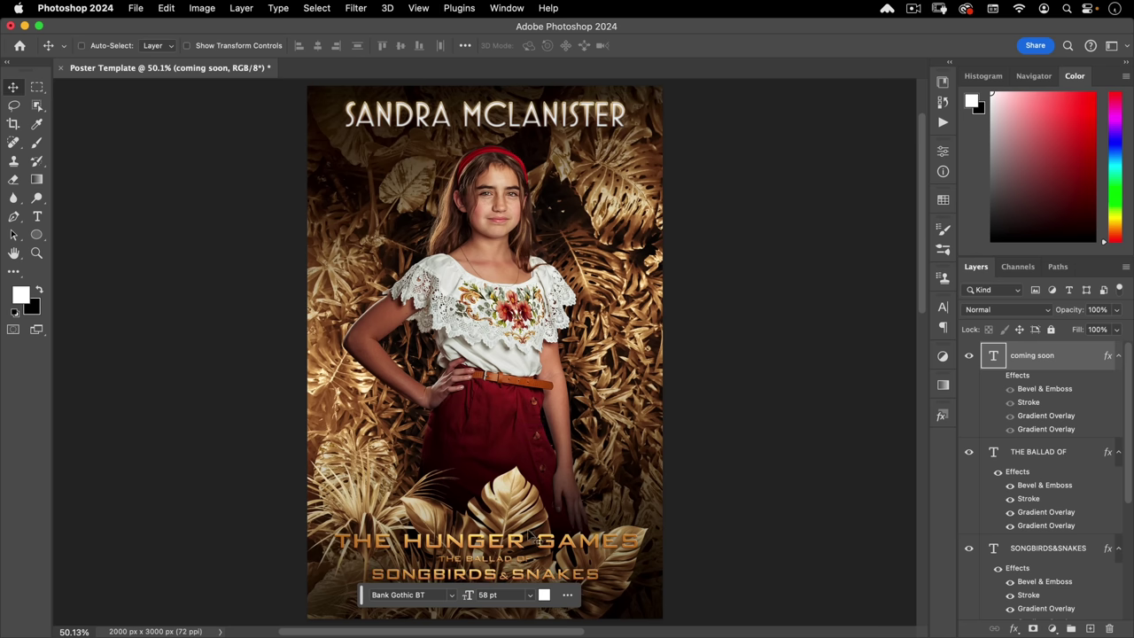
- Sample a dark brown from the poster and add it as a Solid Color fill above the title group
scroll(489, 345, "down", 5)
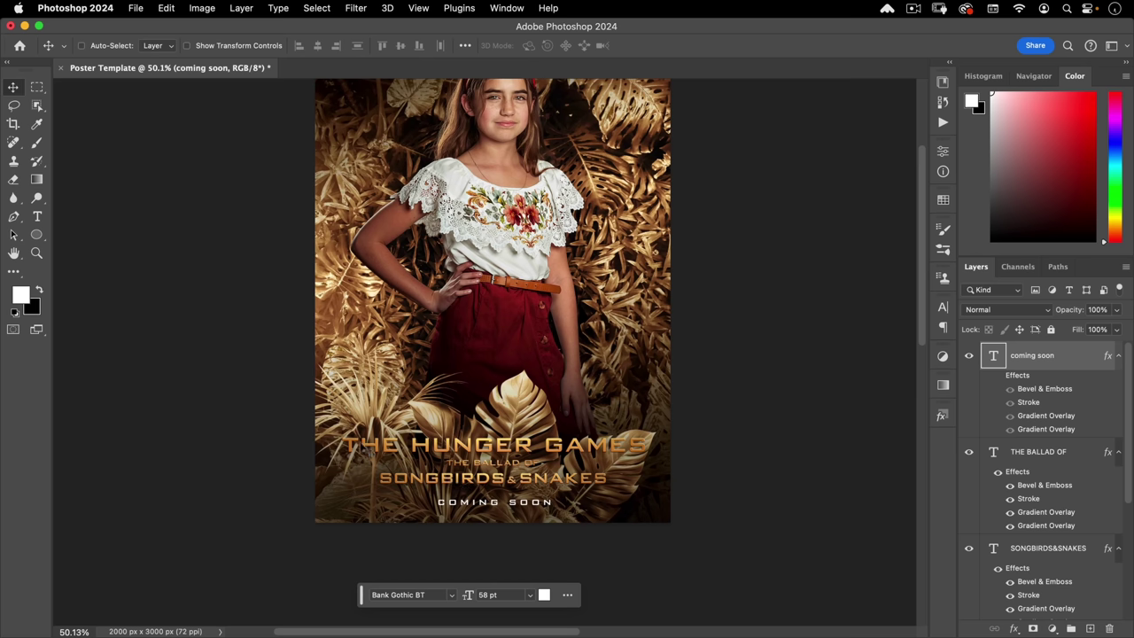
scroll(986, 499, "down", 6)
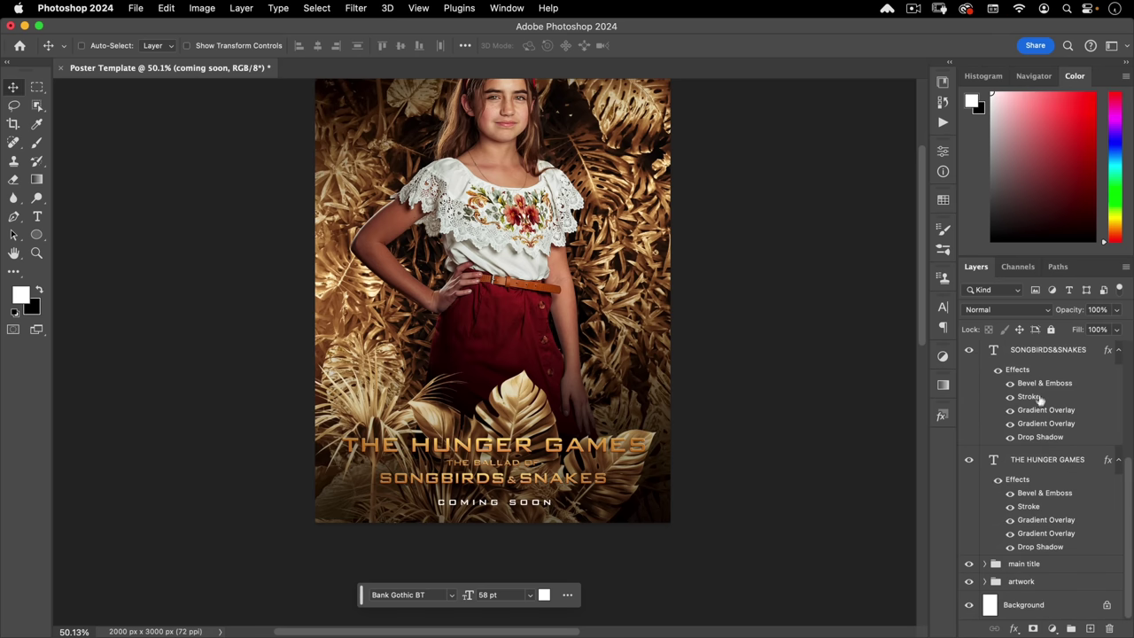
left_click(1030, 565)
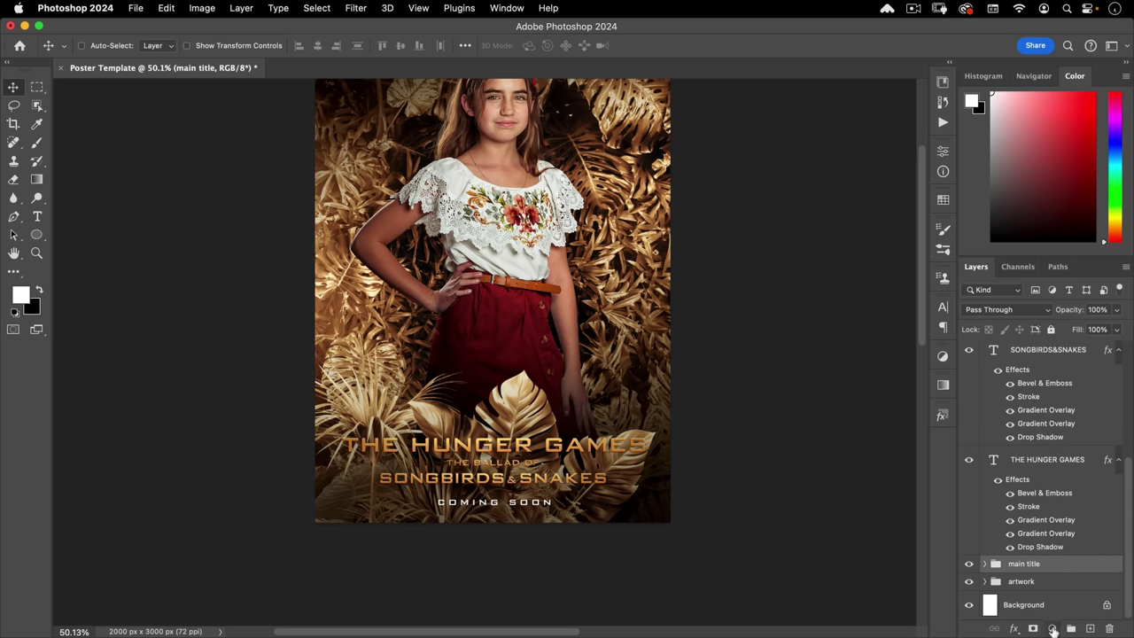
left_click(1052, 628)
left_click(1055, 420)
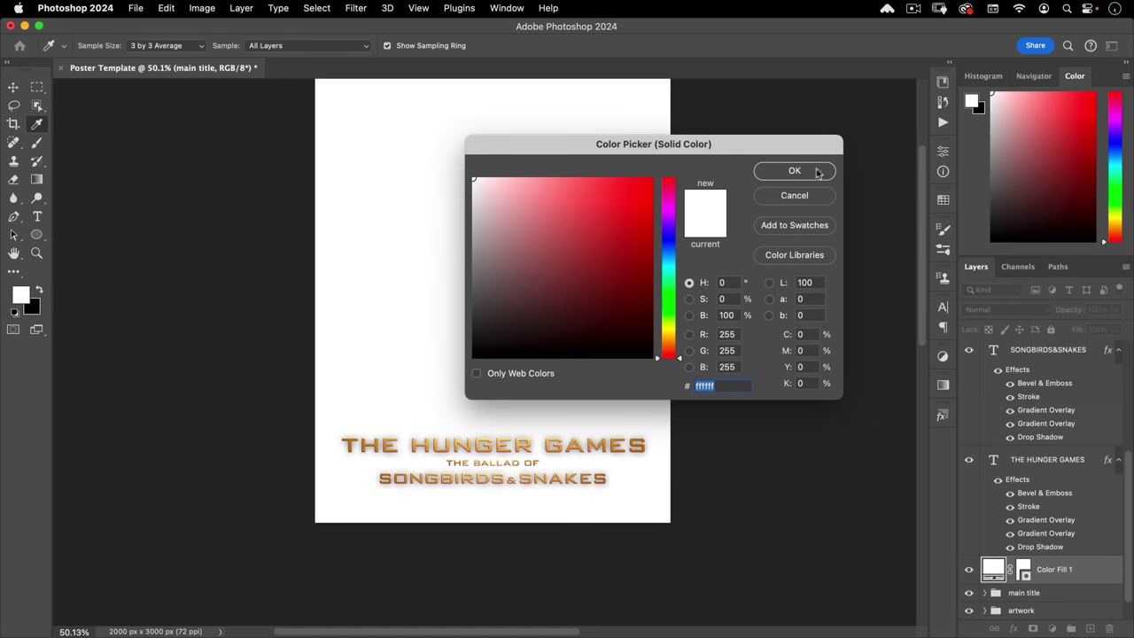
left_click(796, 198)
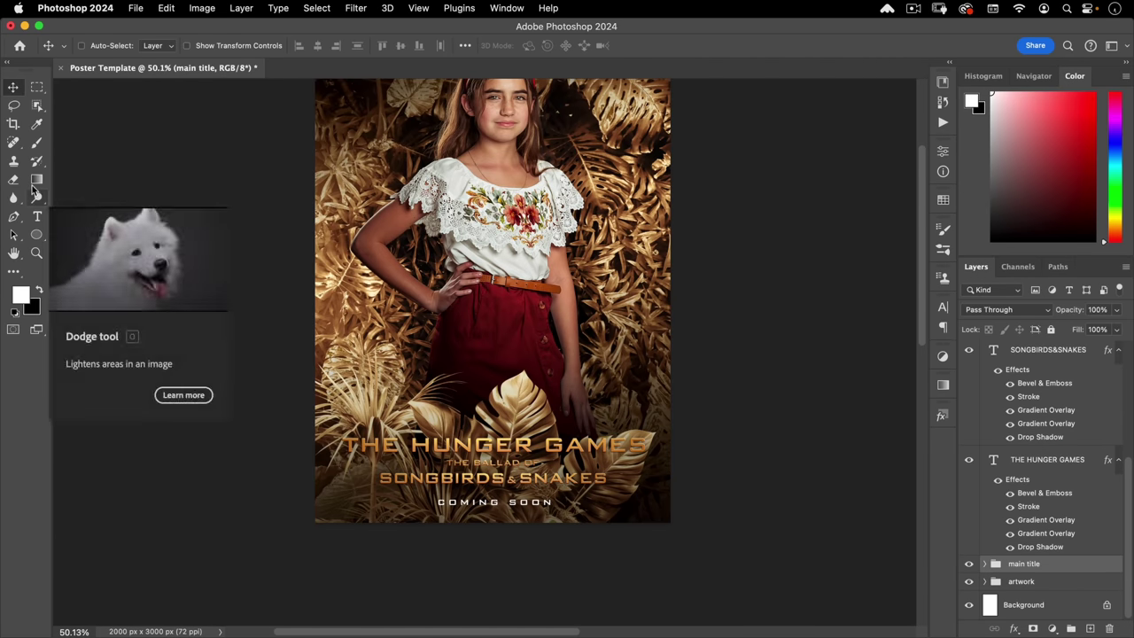
left_click(35, 125)
left_click_drag(542, 451, 537, 452)
left_click(1051, 628)
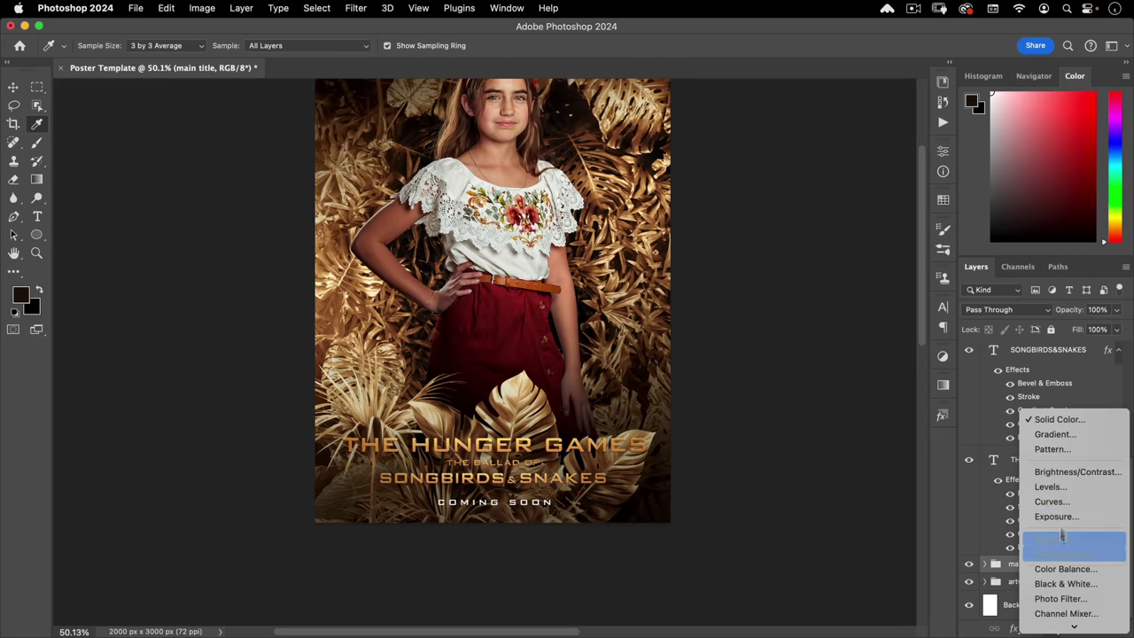
left_click(1062, 420)
- Confirm the dark brown fill and draw an elliptical selection over the title
left_click(805, 171)
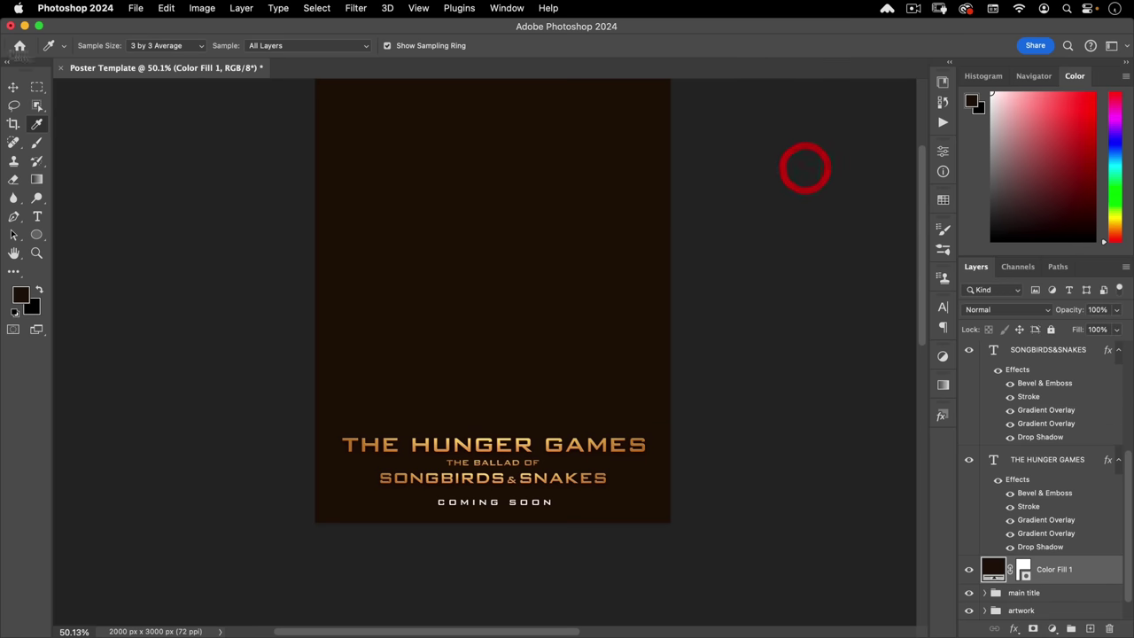
left_click(37, 86)
left_click(115, 98)
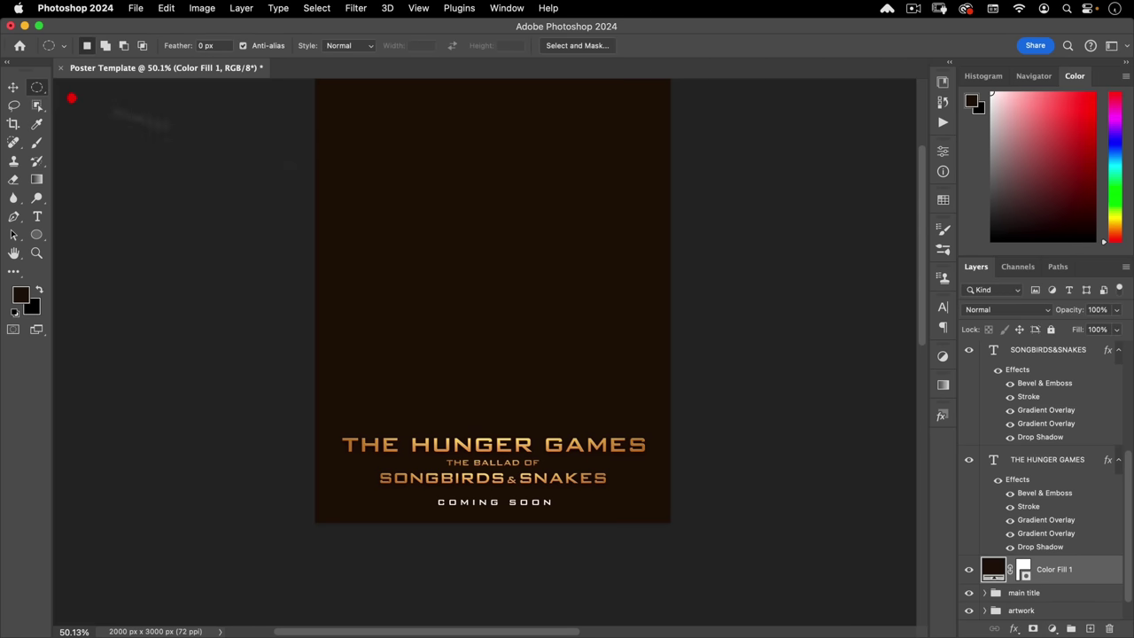
left_click_drag(500, 467, 580, 465)
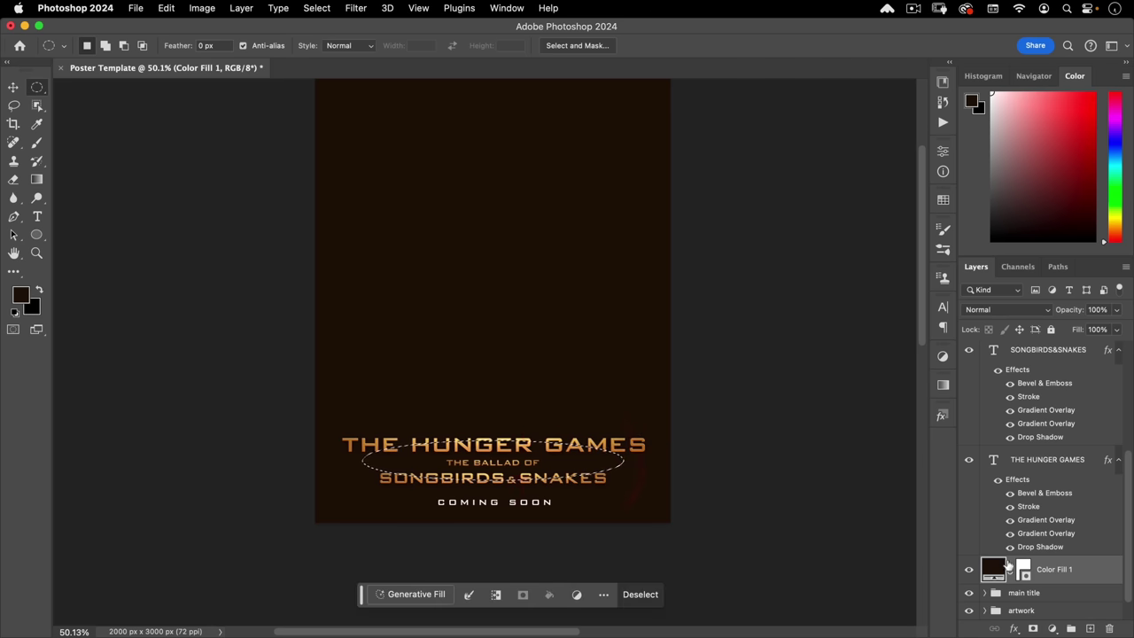
- Replace the fill's mask with the oval selection and feather it to 160.4 px
right_click(1024, 569)
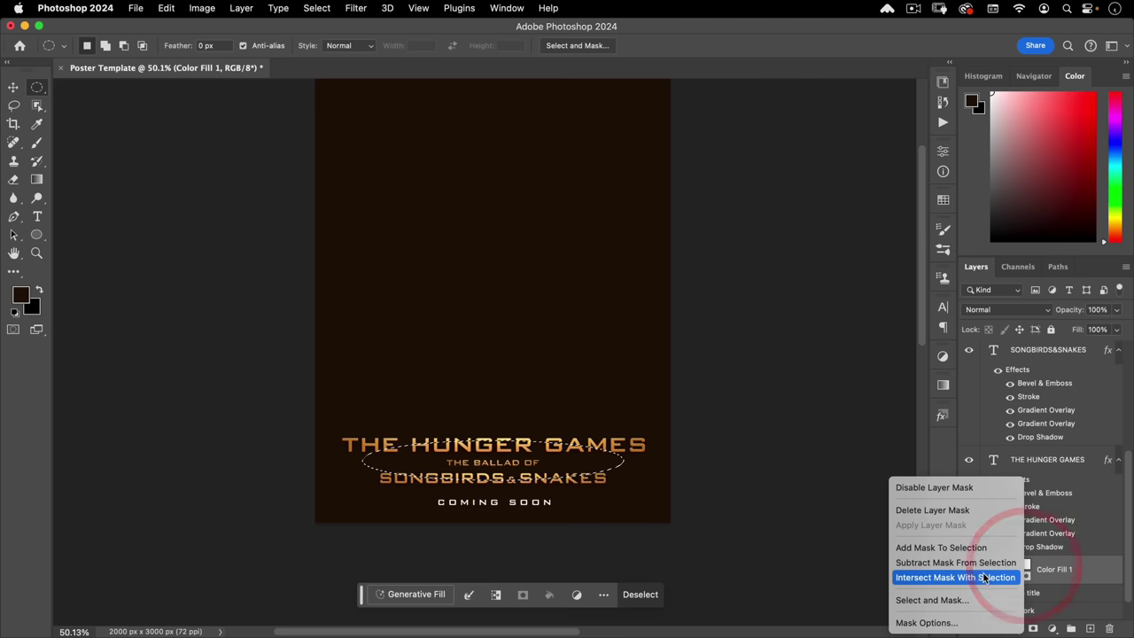
left_click(932, 509)
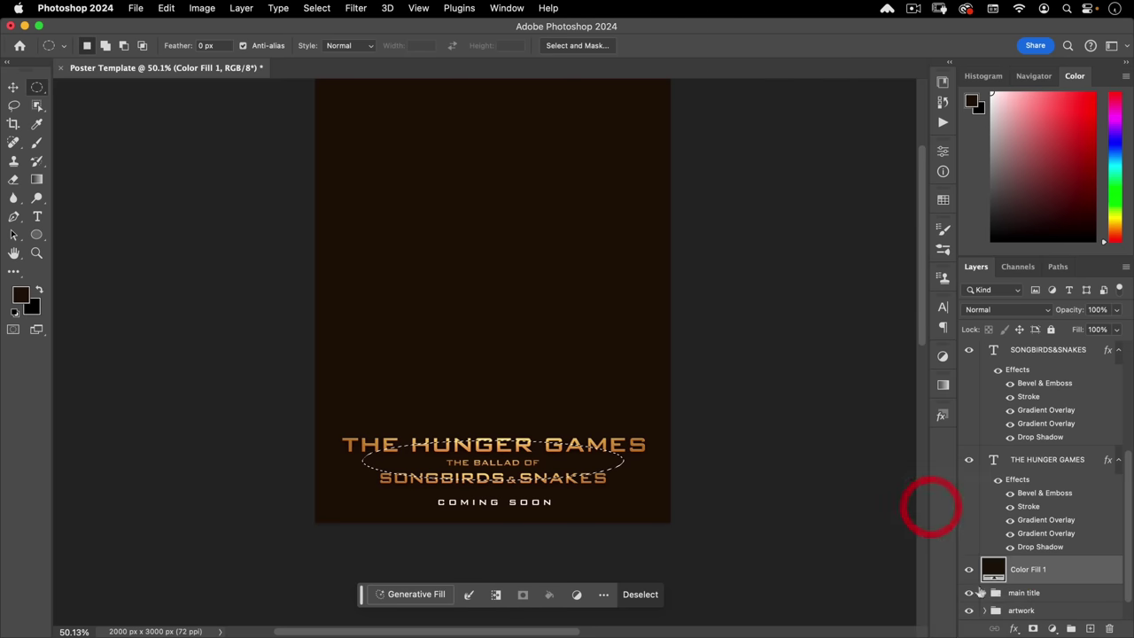
left_click(1032, 627)
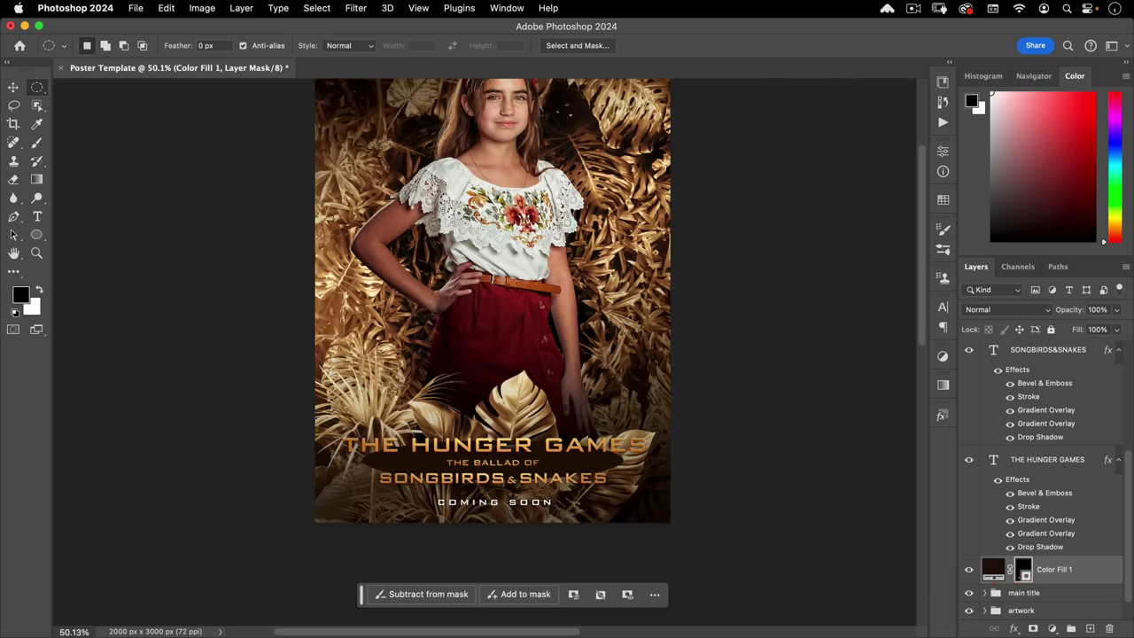
double_click(1022, 569)
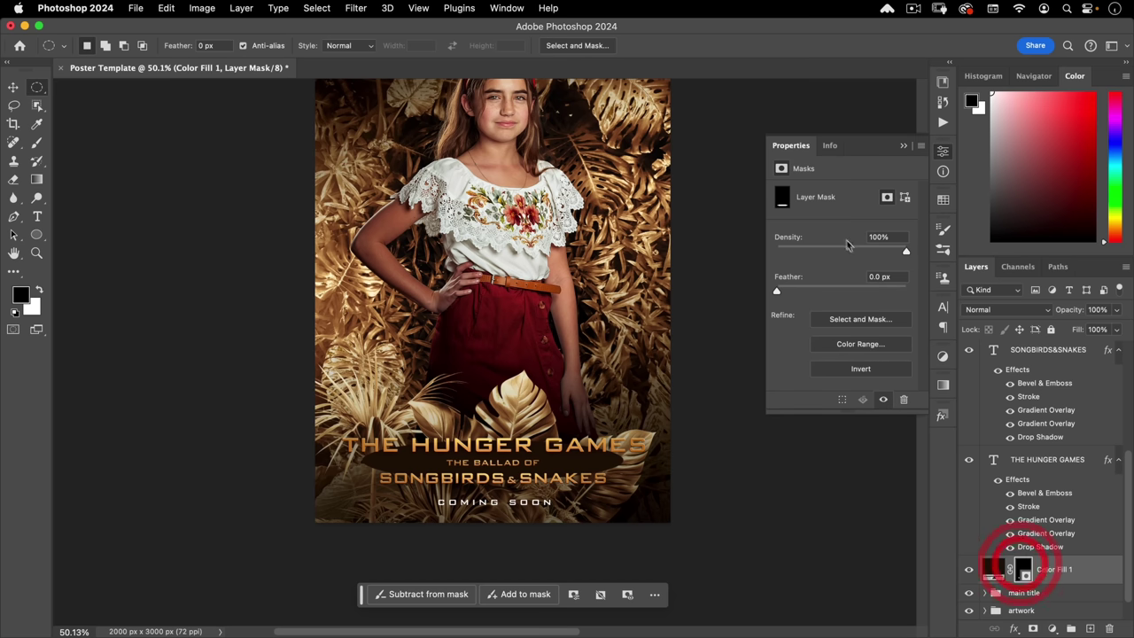
left_click_drag(806, 292, 868, 291)
left_click(943, 150)
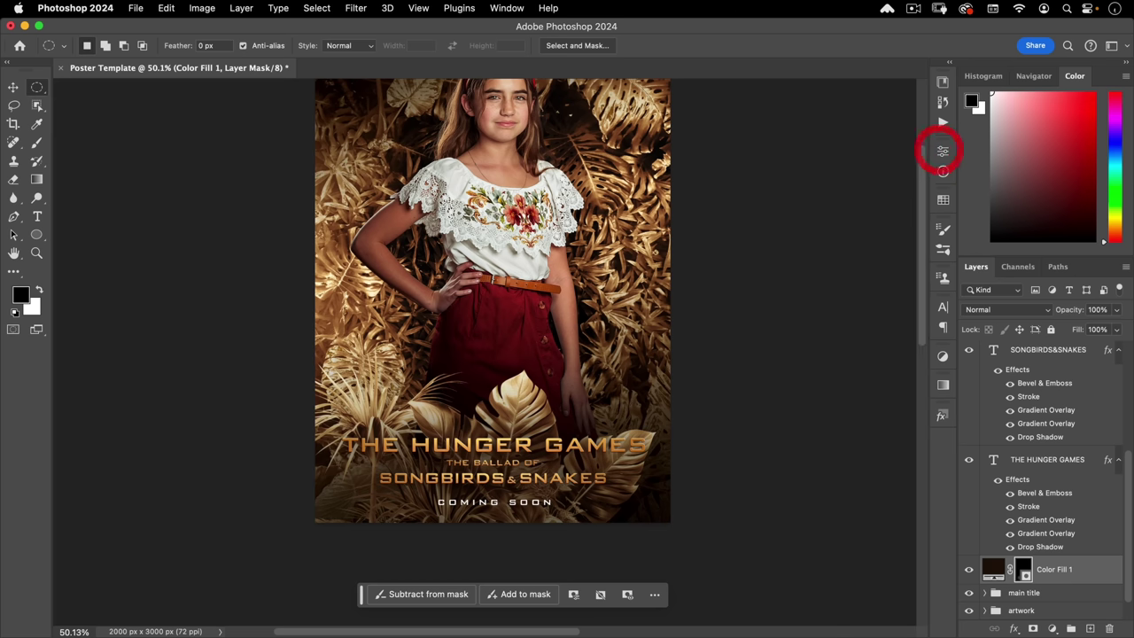
- Toggle the dark glow off and on to compare the poster, leaving it visible
scroll(504, 391, "down", 2)
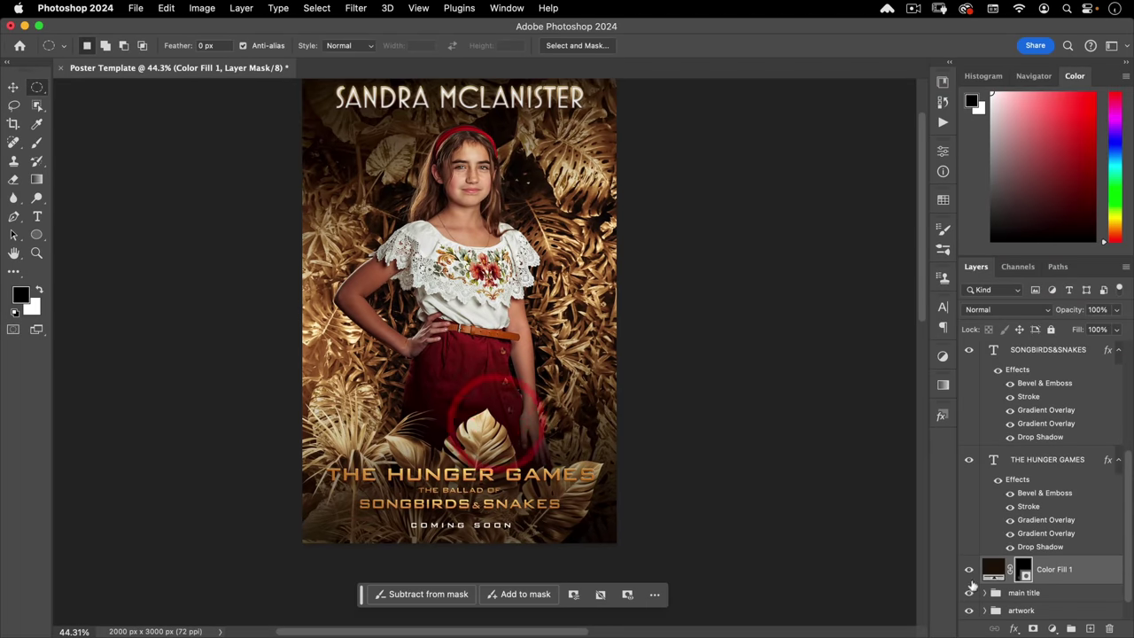
left_click(968, 570)
left_click(968, 570)
left_click(969, 569)
left_click(968, 569)
left_click(968, 569)
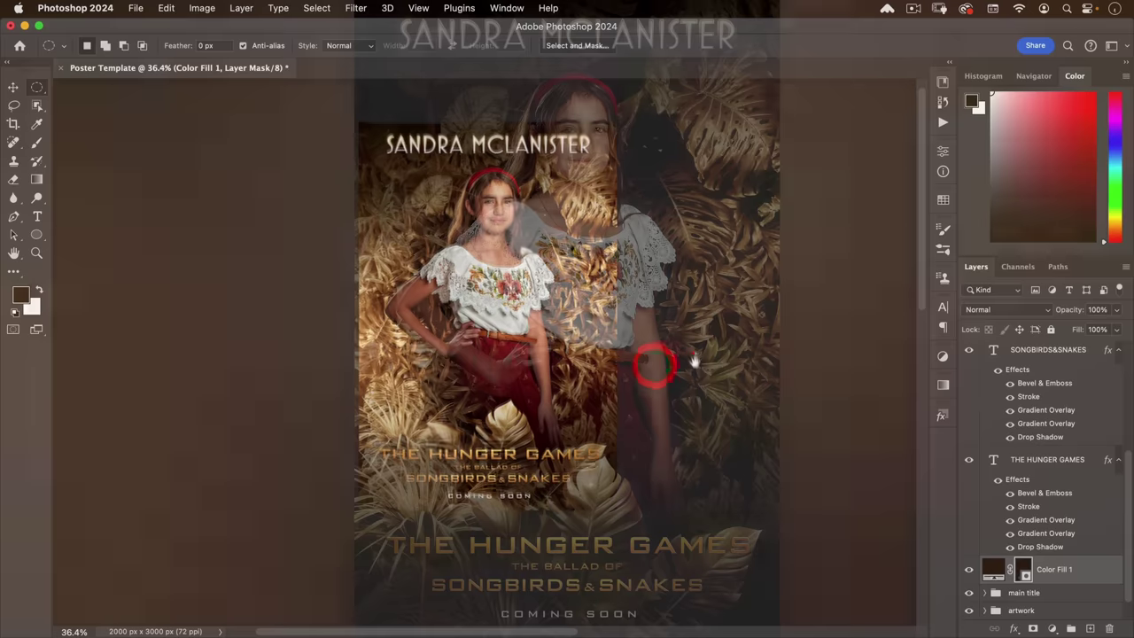